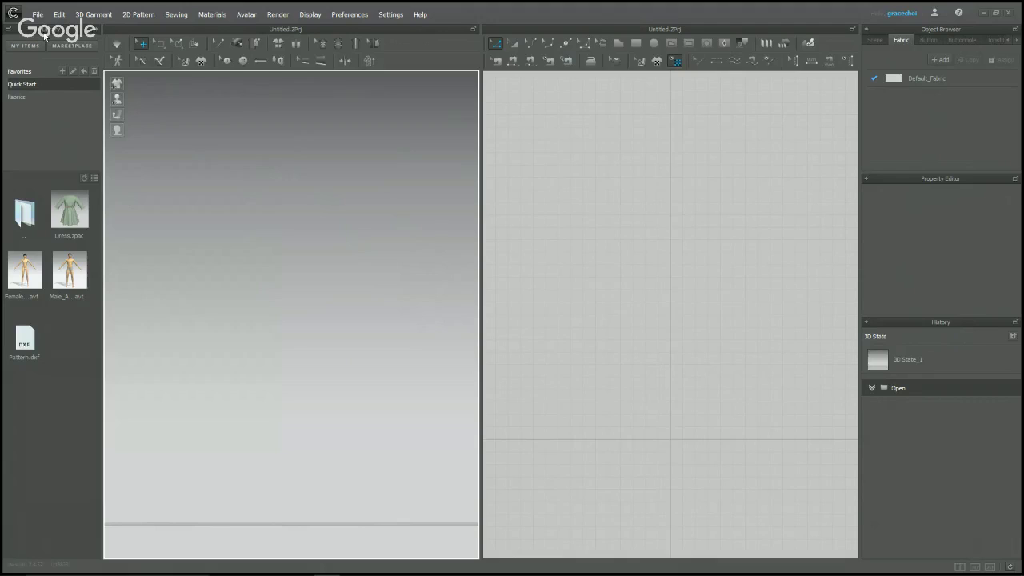
- Load the female avatar and the Dress.zpac garment from the Quick Start folder into the 3D workspace
left_click(24, 98)
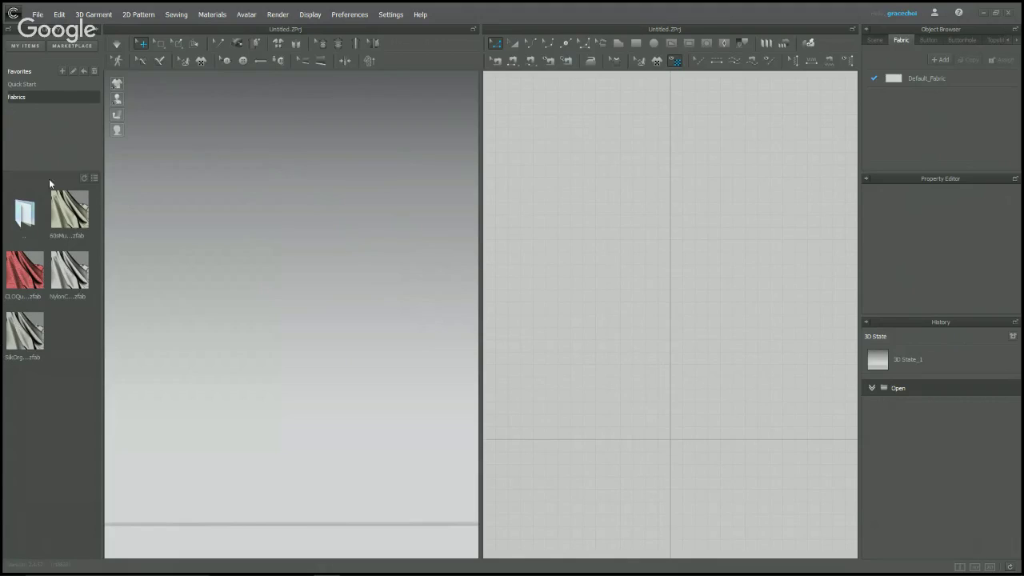
left_click(48, 86)
double_click(24, 268)
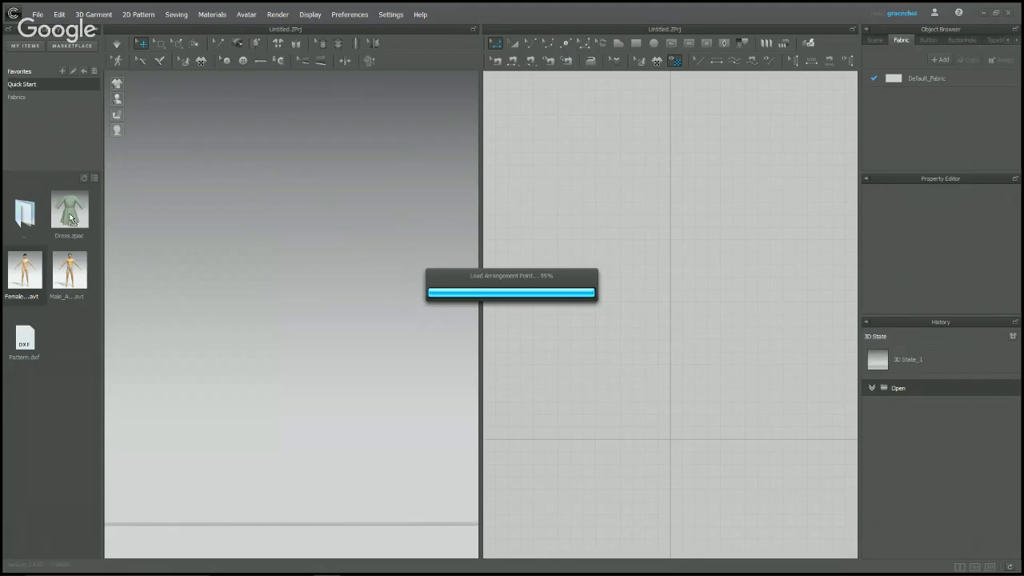
left_click_drag(70, 217, 292, 210)
left_click(489, 288)
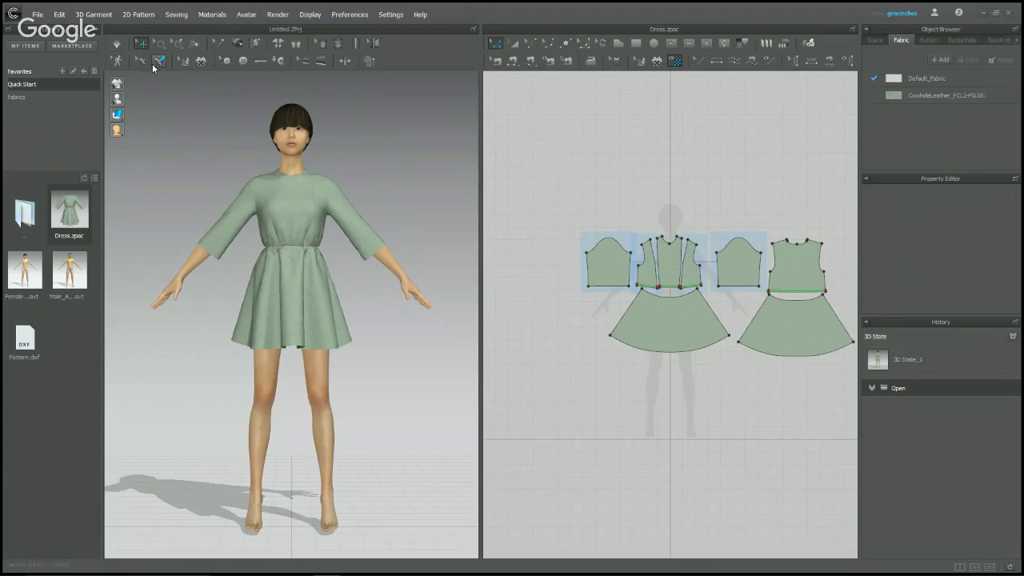
- Look through the object lists for buttons, buttonholes and topstitches, finishing at the fabric list
right_click_drag(679, 197, 642, 194)
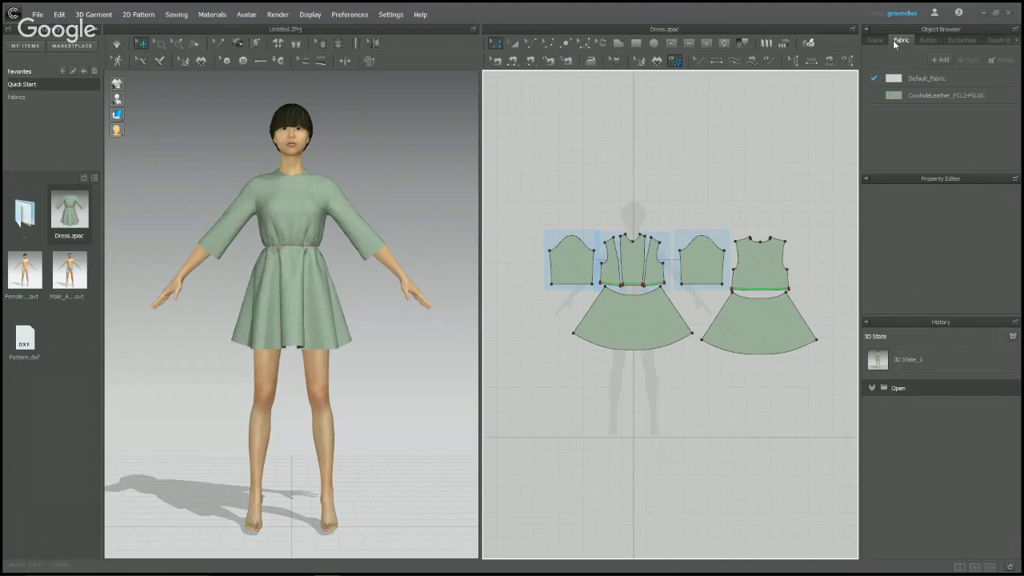
left_click(927, 40)
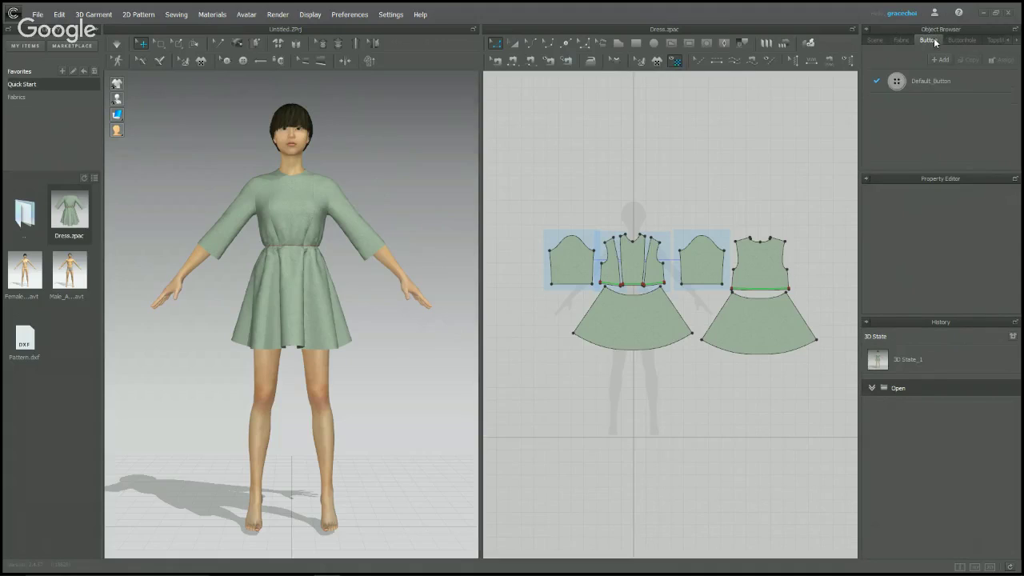
left_click(957, 41)
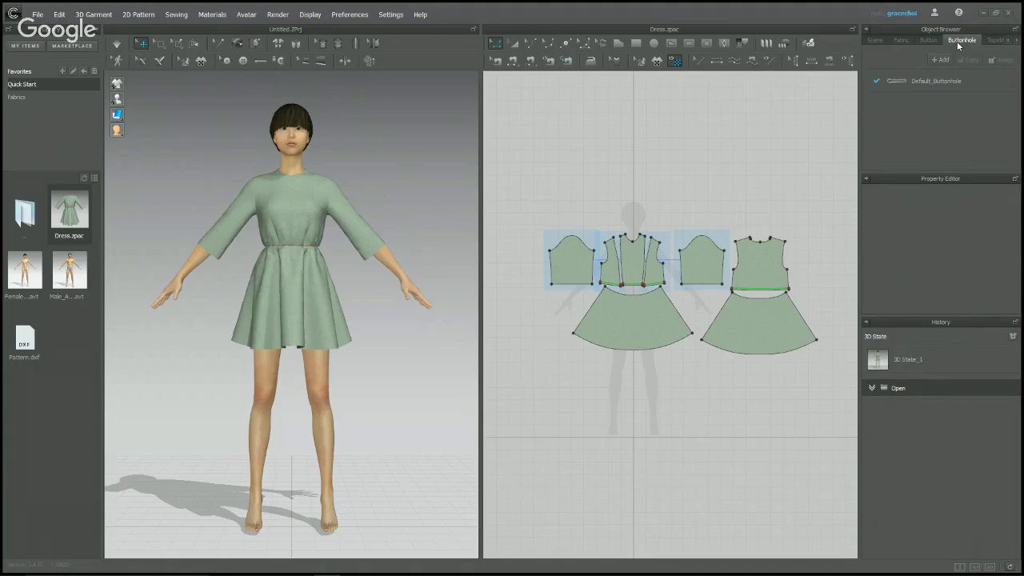
left_click(989, 41)
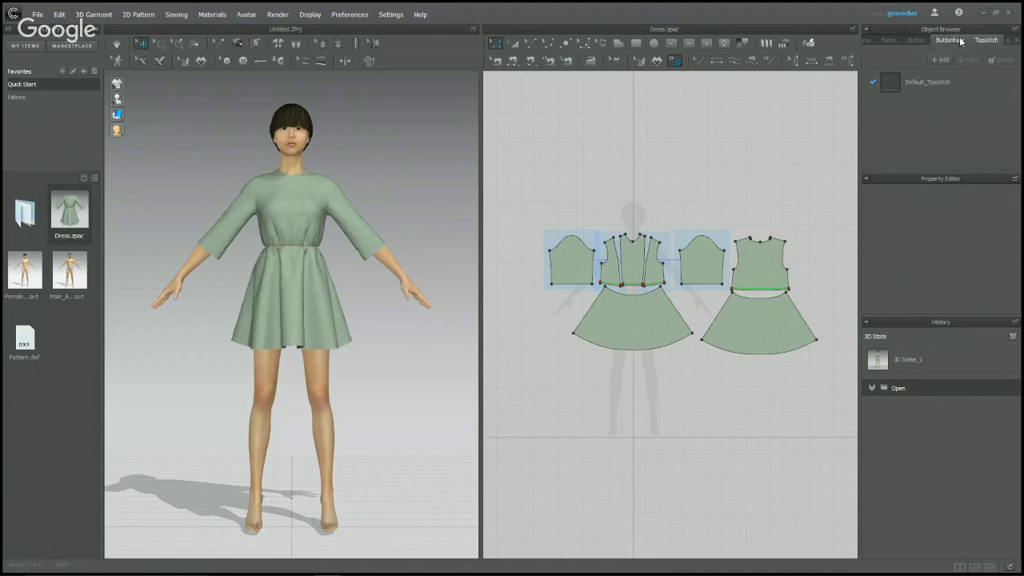
left_click(889, 42)
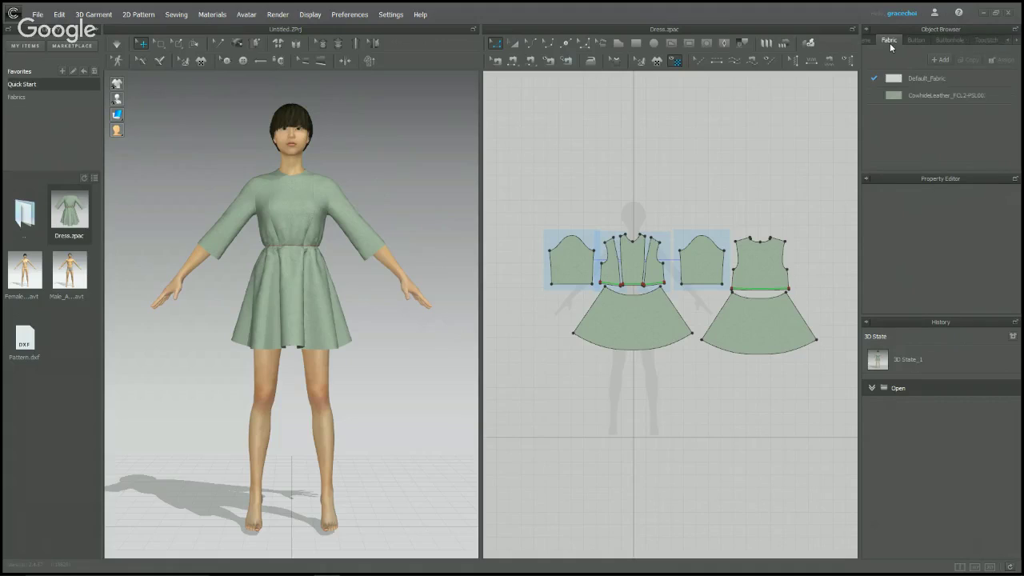
- View the properties of Default_Fabric, the avatar, a sleeve pattern and the front bodice pattern, then clear the selection
left_click(915, 80)
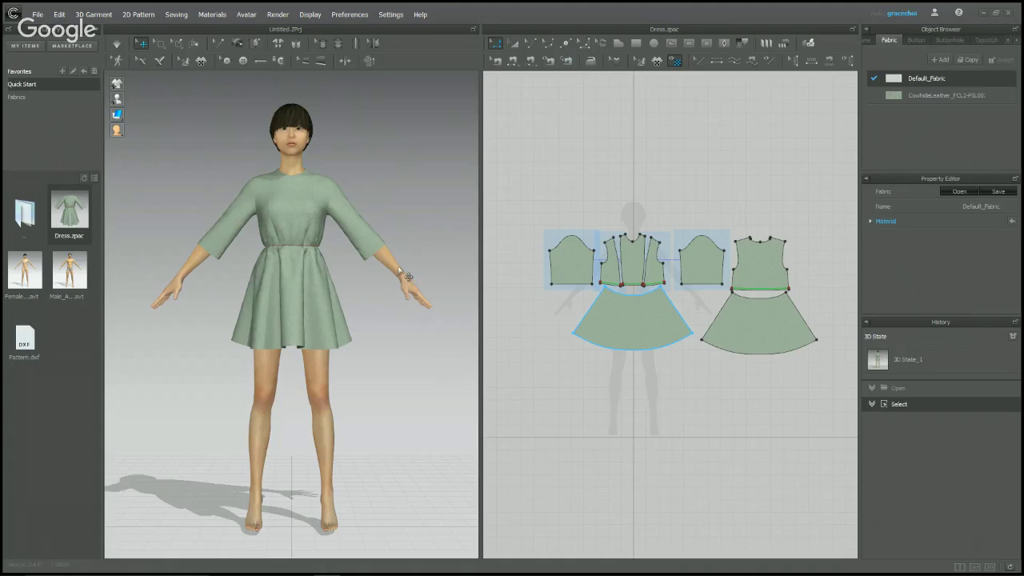
left_click(397, 270)
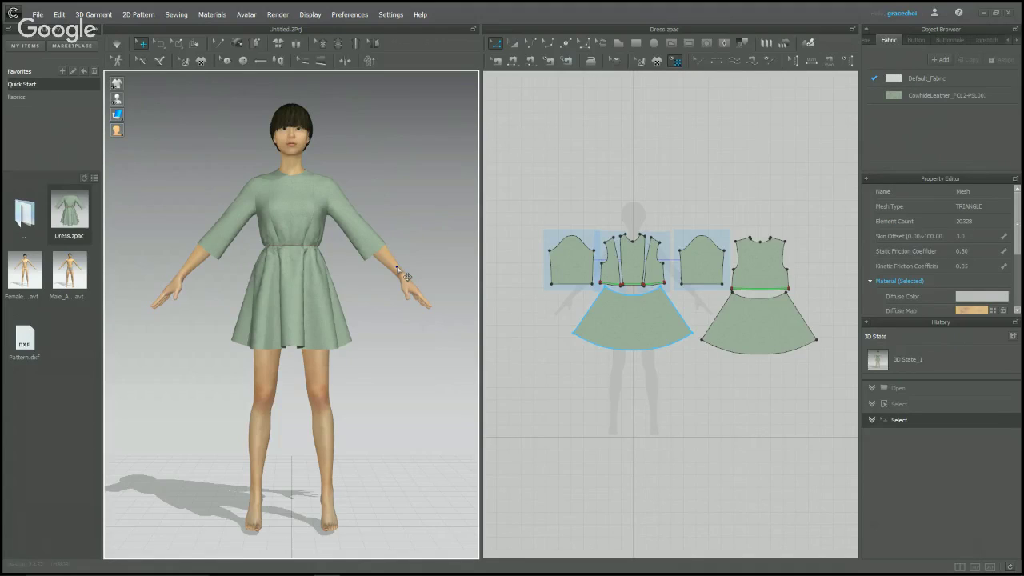
left_click(570, 263)
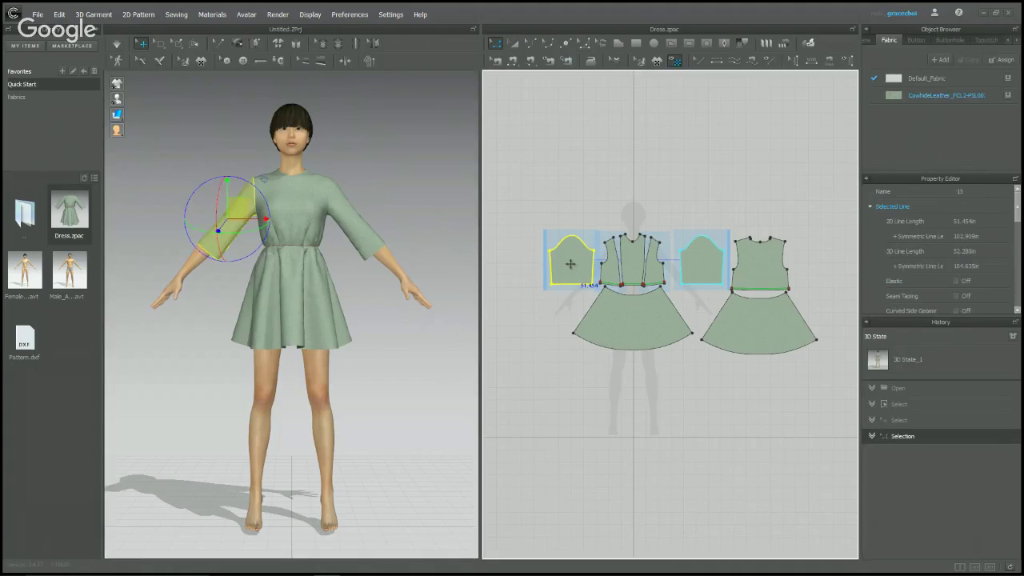
left_click(612, 241)
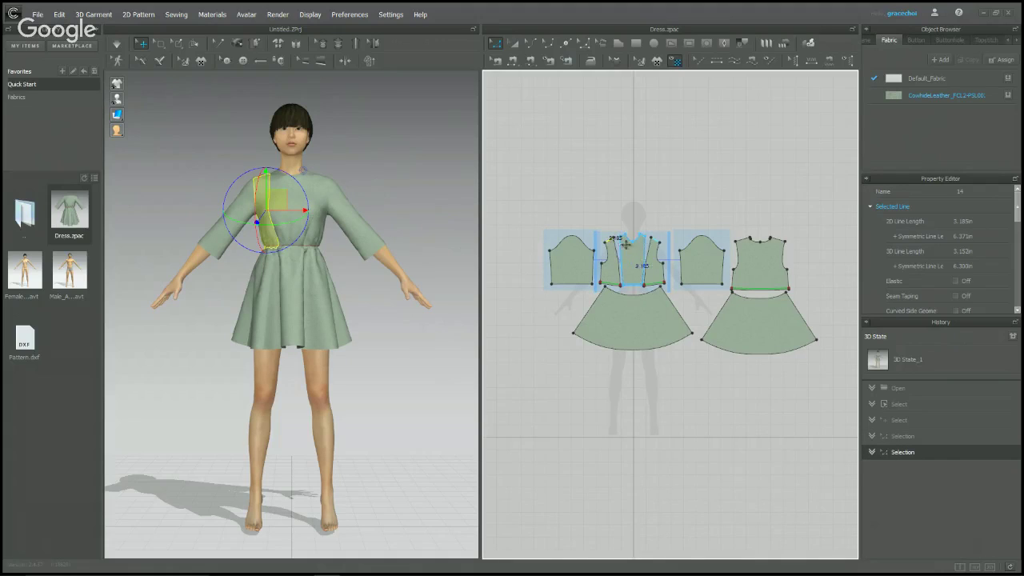
left_click(617, 260)
left_click(648, 190)
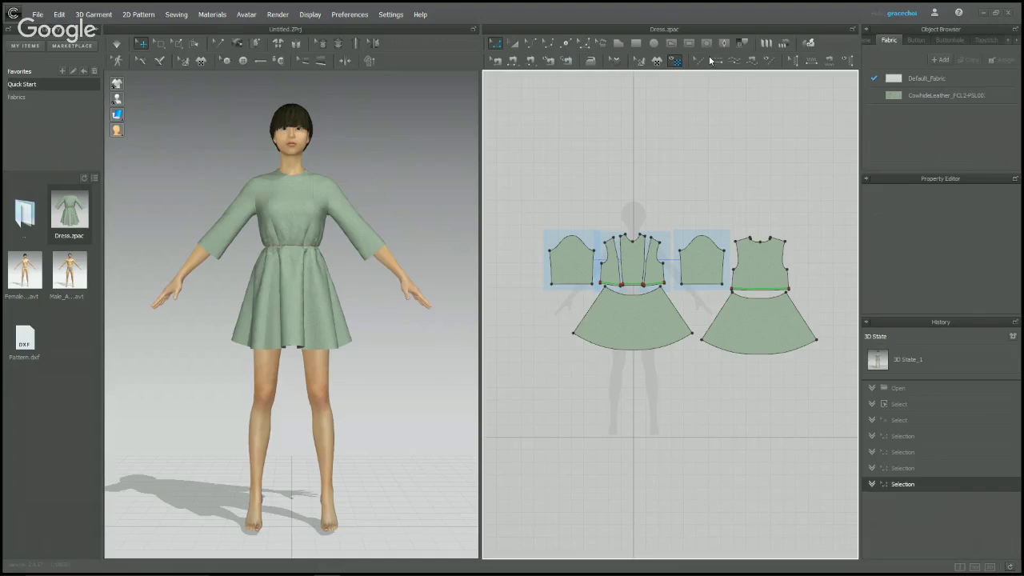
- Examine the context options available for the empty 2D workspace, a sleeve pattern, the avatar and the male avatar file
right_click(679, 163)
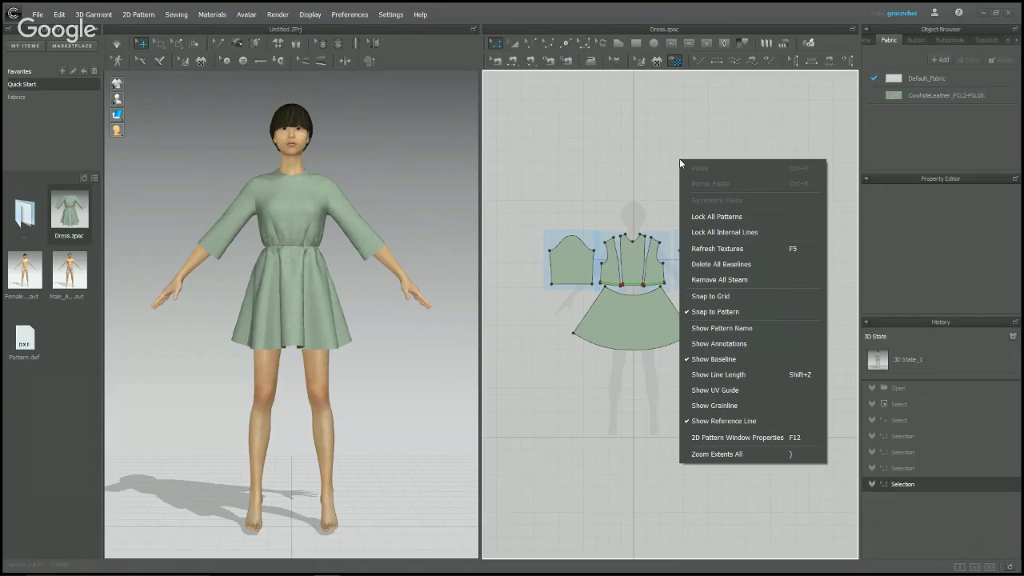
left_click(580, 260)
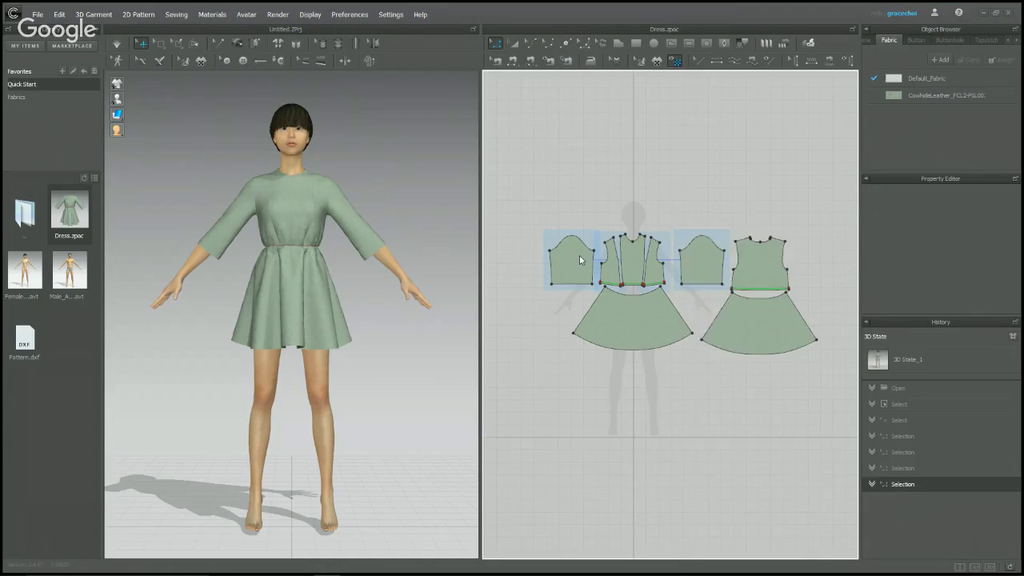
right_click(579, 260)
left_click(399, 270)
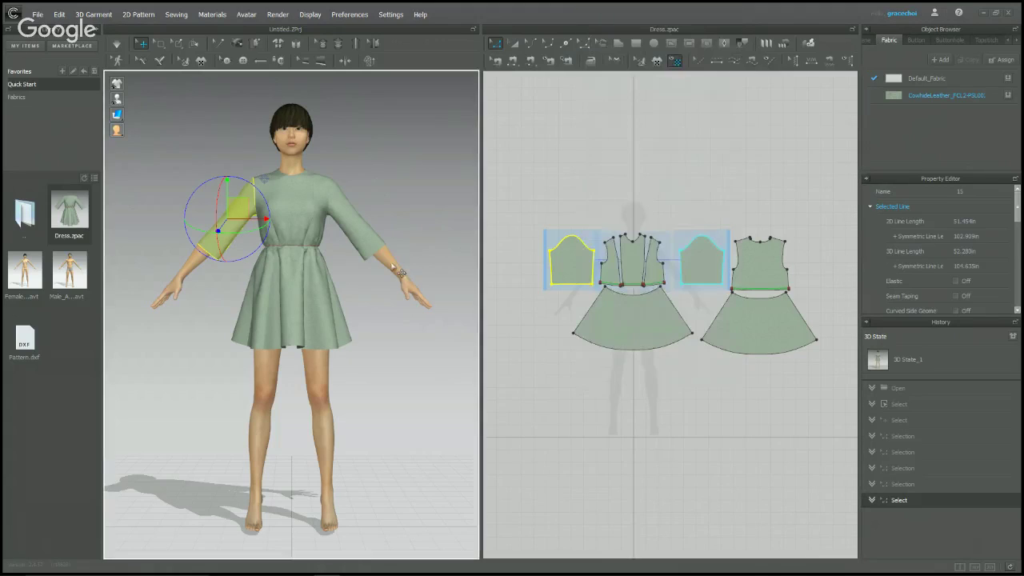
right_click(390, 267)
right_click(77, 277)
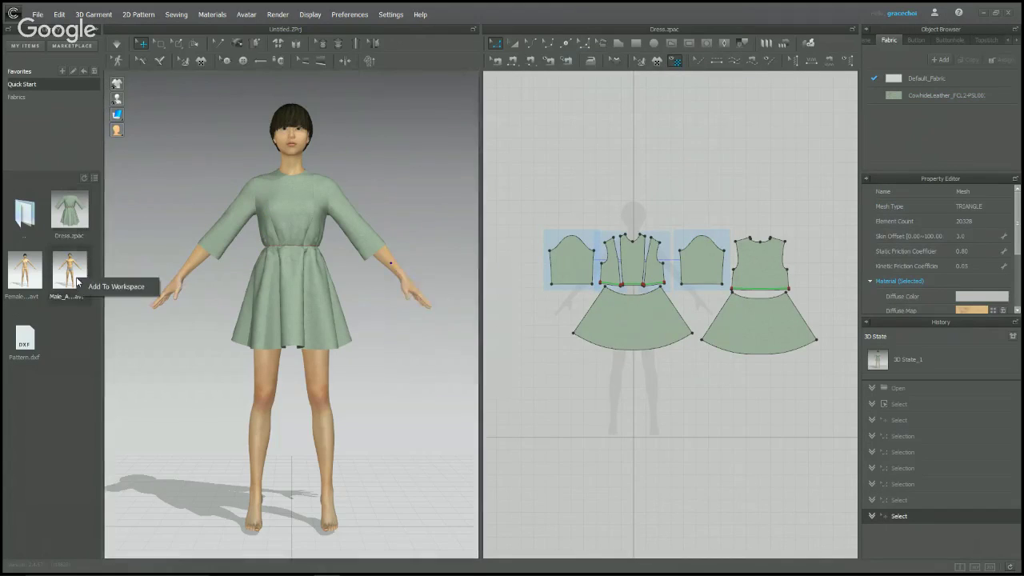
left_click(219, 230)
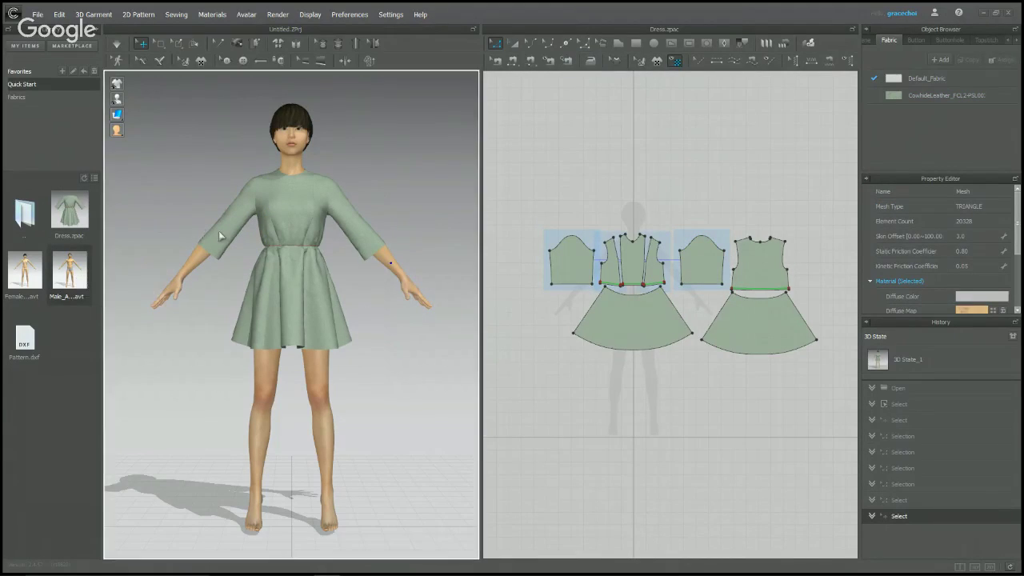
- Examine the context options of the 3D sleeve, the CowhideLeather fabric and the 2D sleeve pattern without applying any
right_click(219, 230)
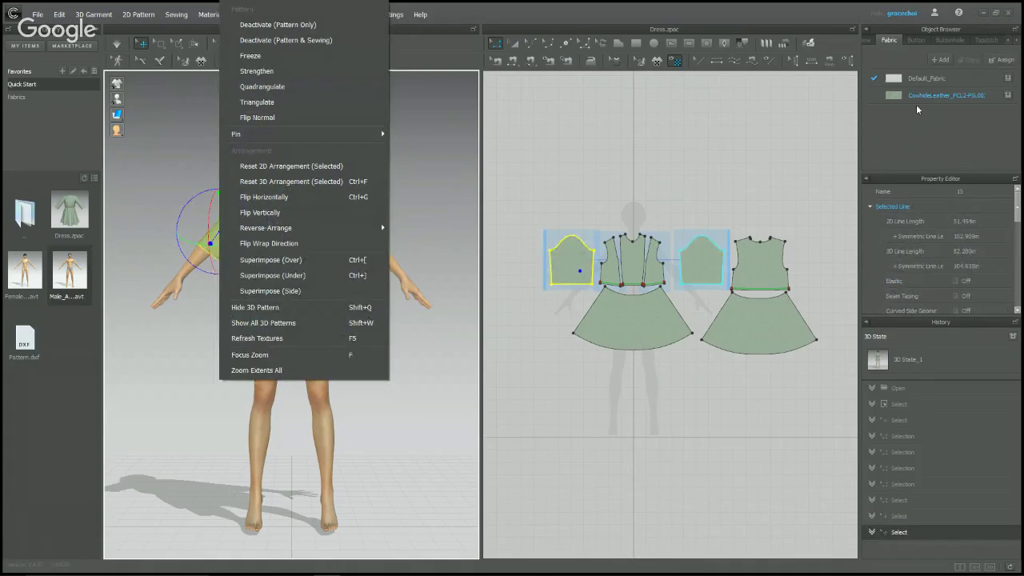
right_click(925, 96)
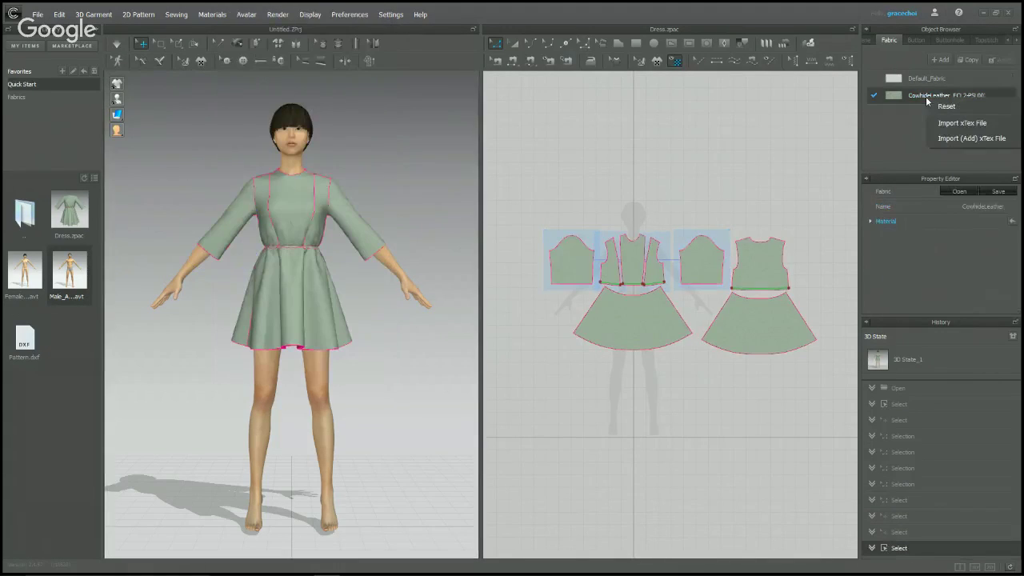
left_click(744, 213)
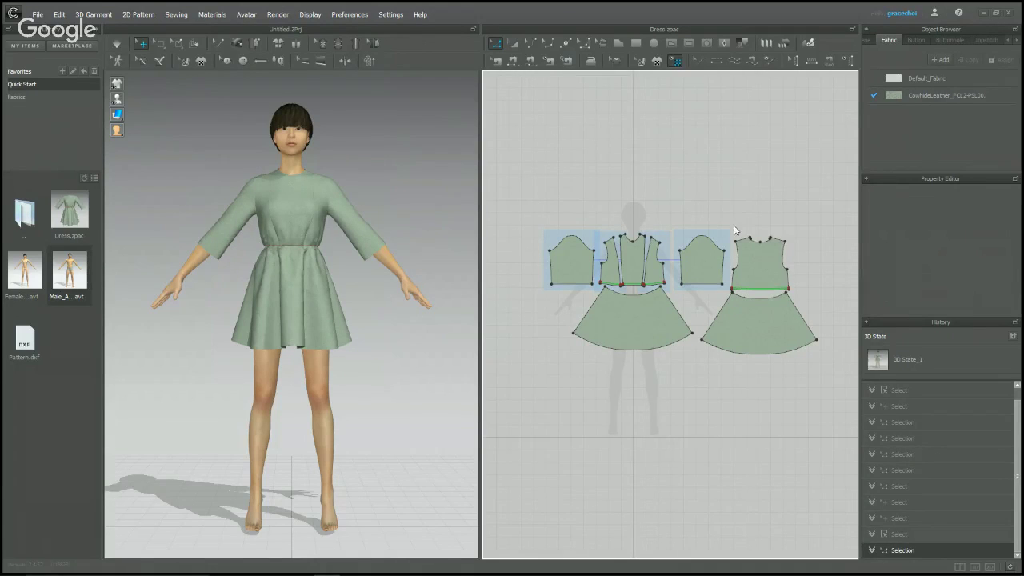
right_click(714, 248)
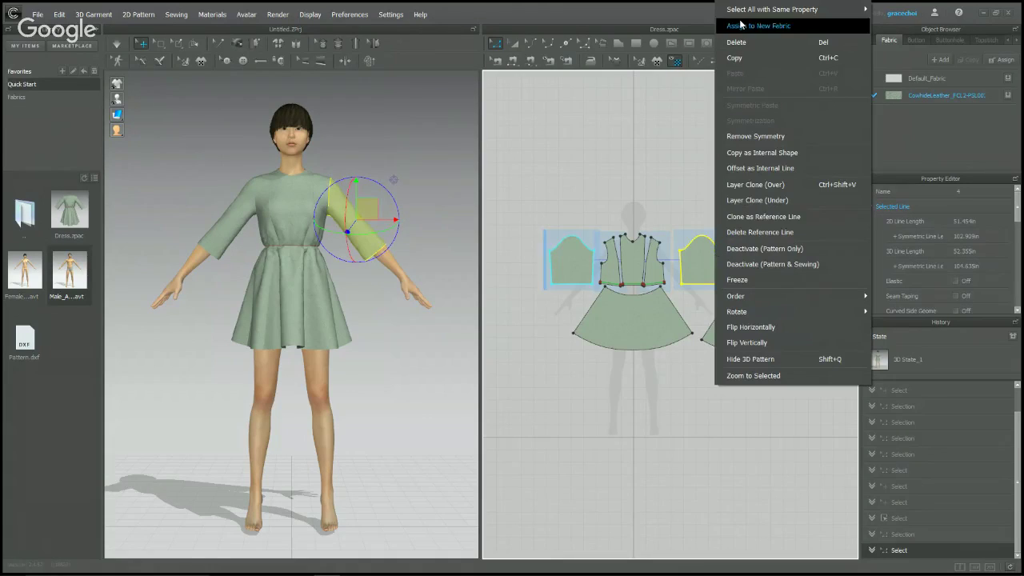
left_click(671, 237)
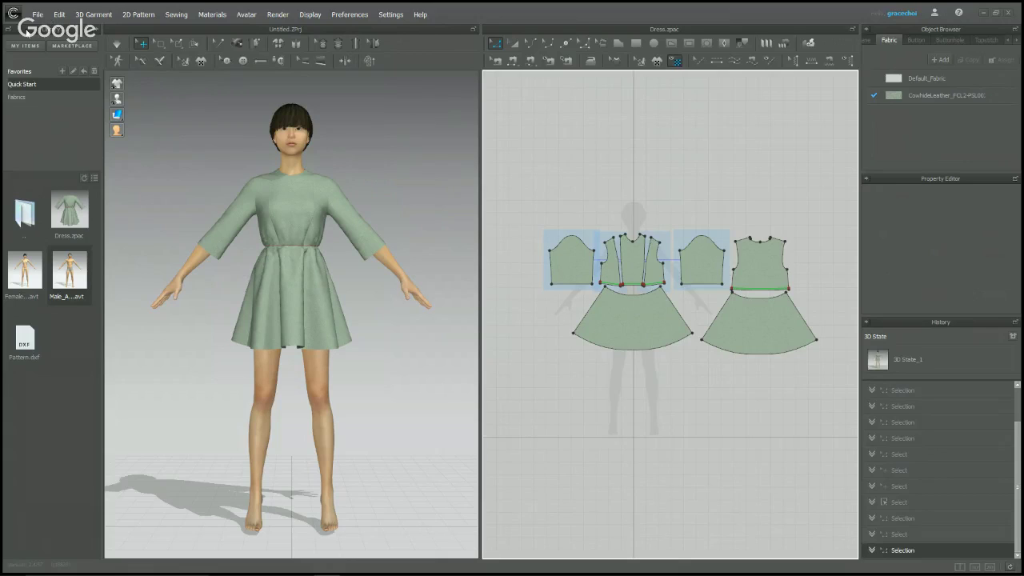
- Add the Textures folder to the library favorites
left_click(62, 71)
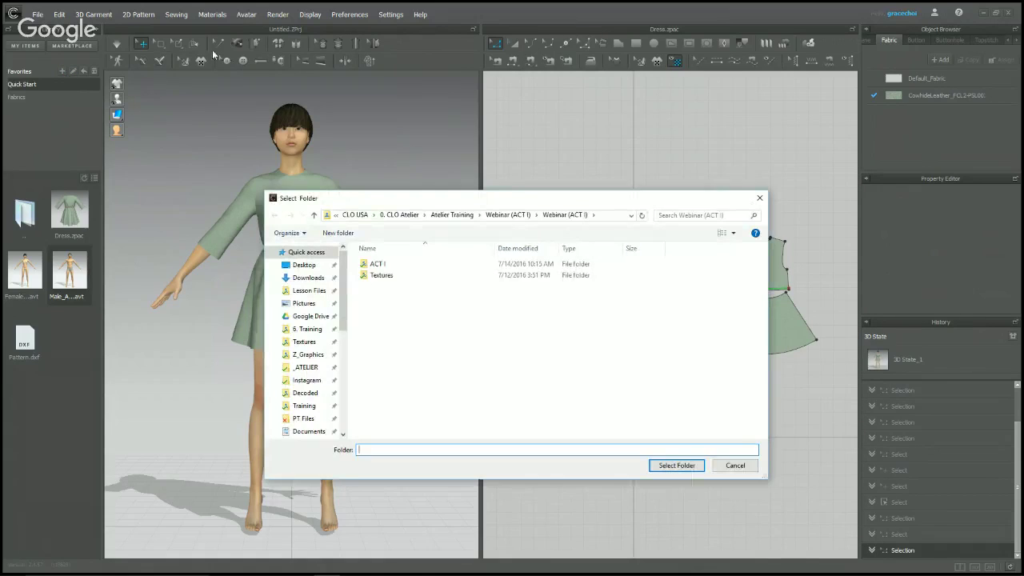
left_click(398, 277)
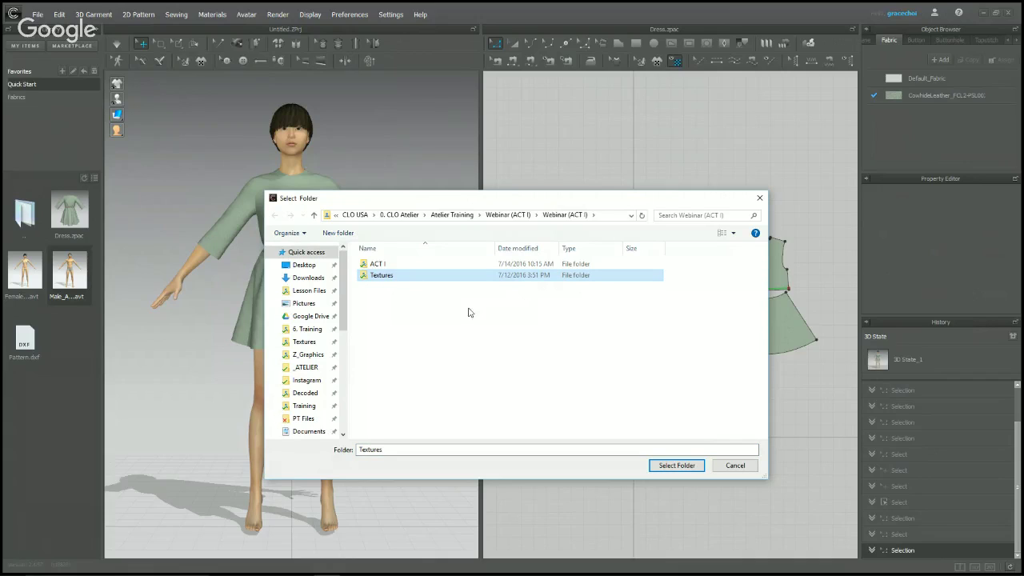
left_click(669, 473)
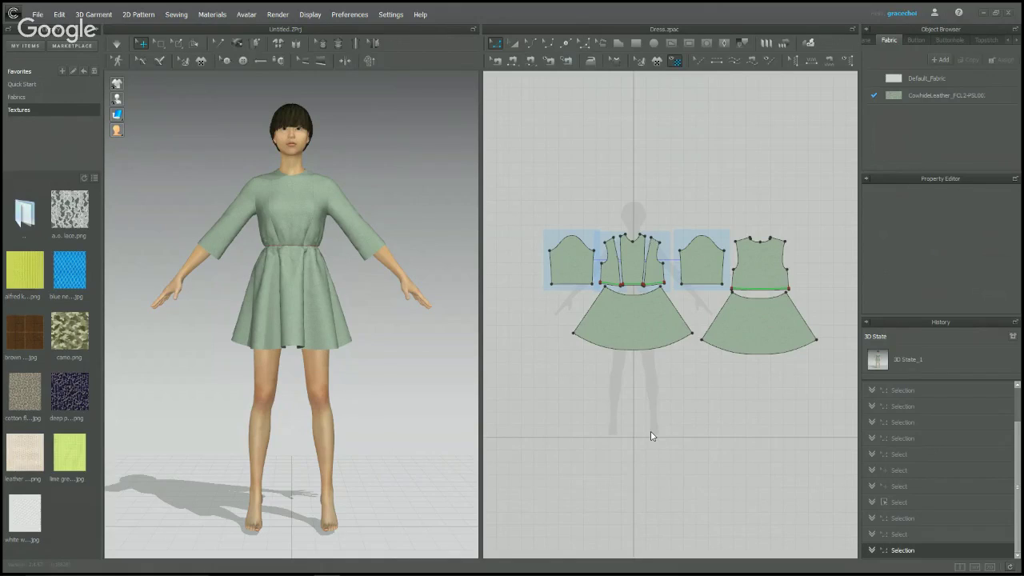
- Add the ACT I folder to the library favorites
left_click(61, 71)
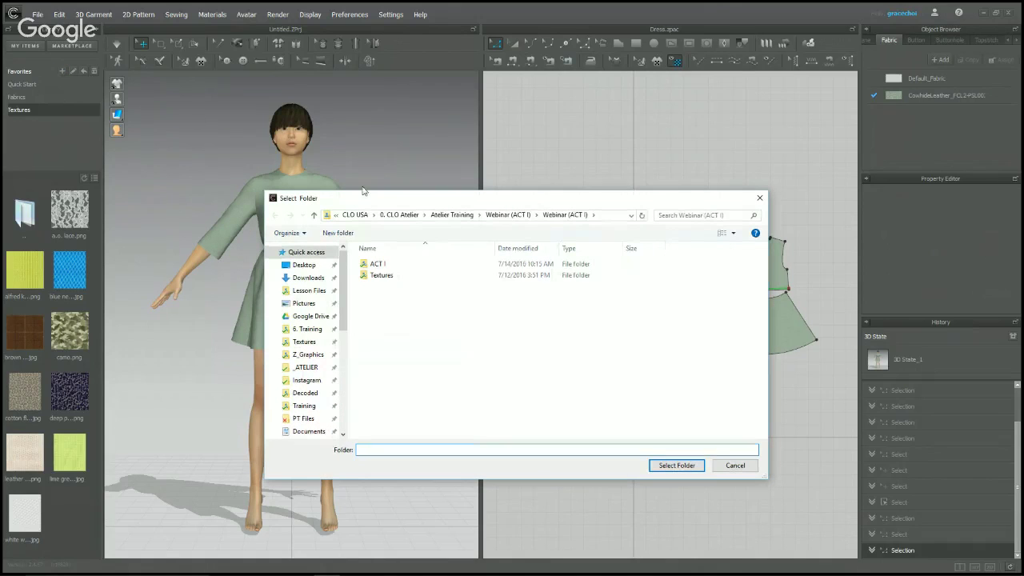
left_click(409, 265)
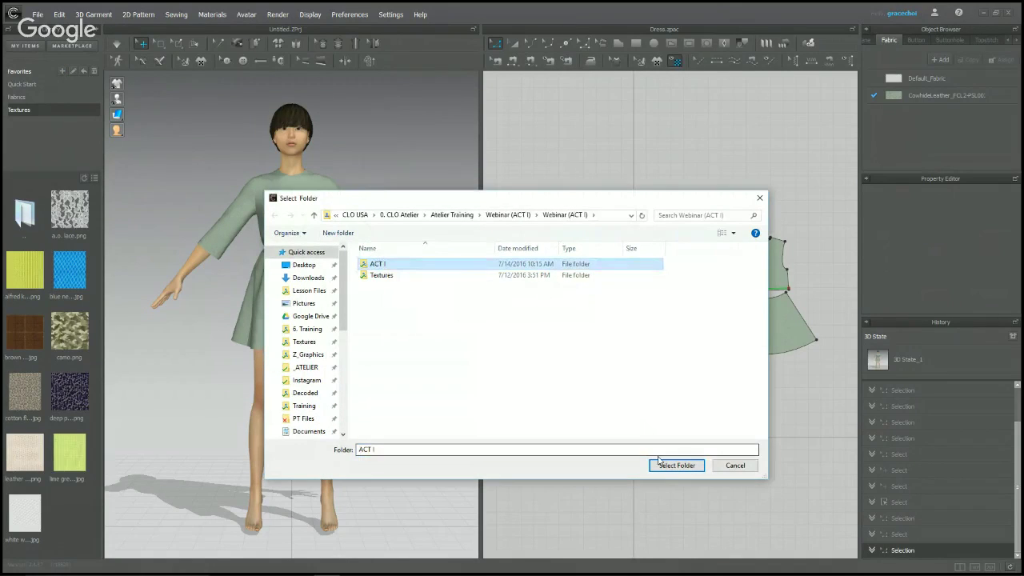
left_click(664, 466)
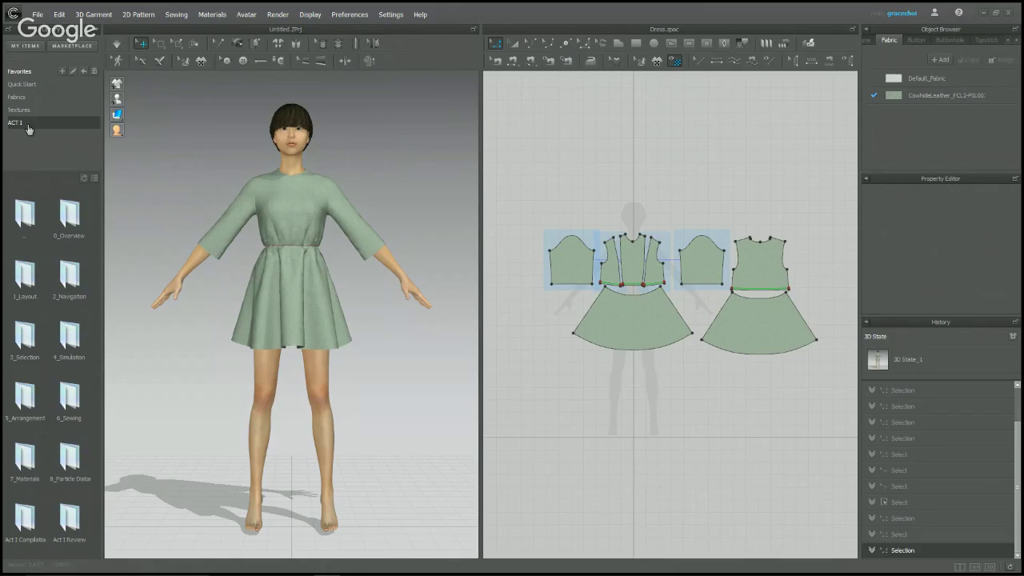
- Open the 100_Box_Navigation_ACT I project from the 2_Navigation folder without saving the current file
double_click(70, 276)
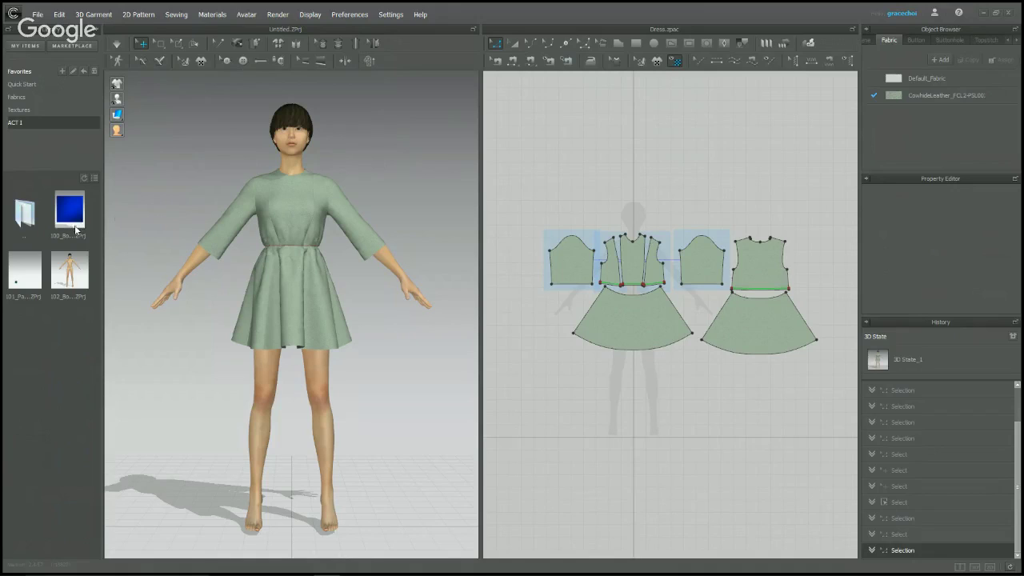
left_click_drag(73, 225, 204, 204)
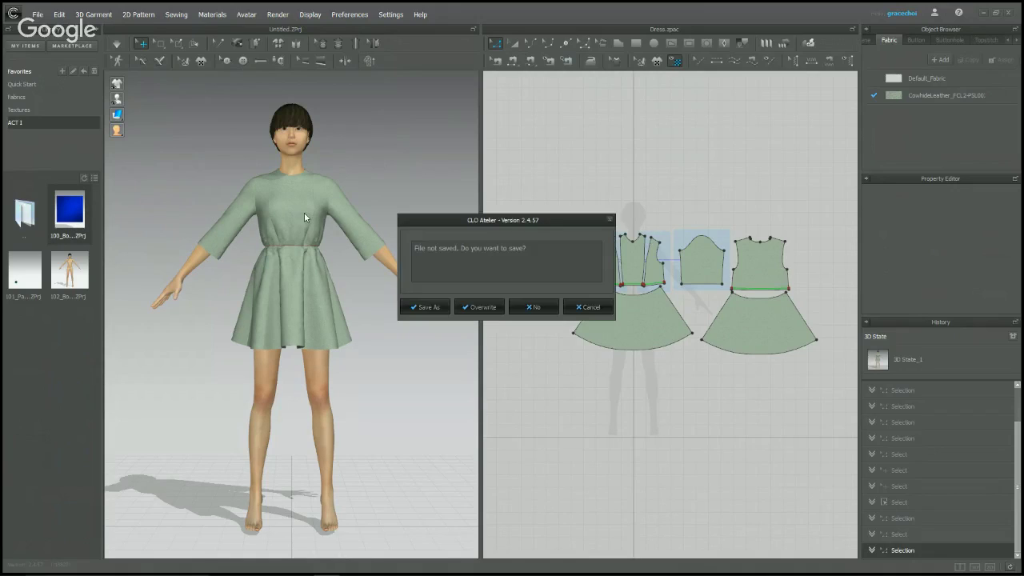
left_click(531, 307)
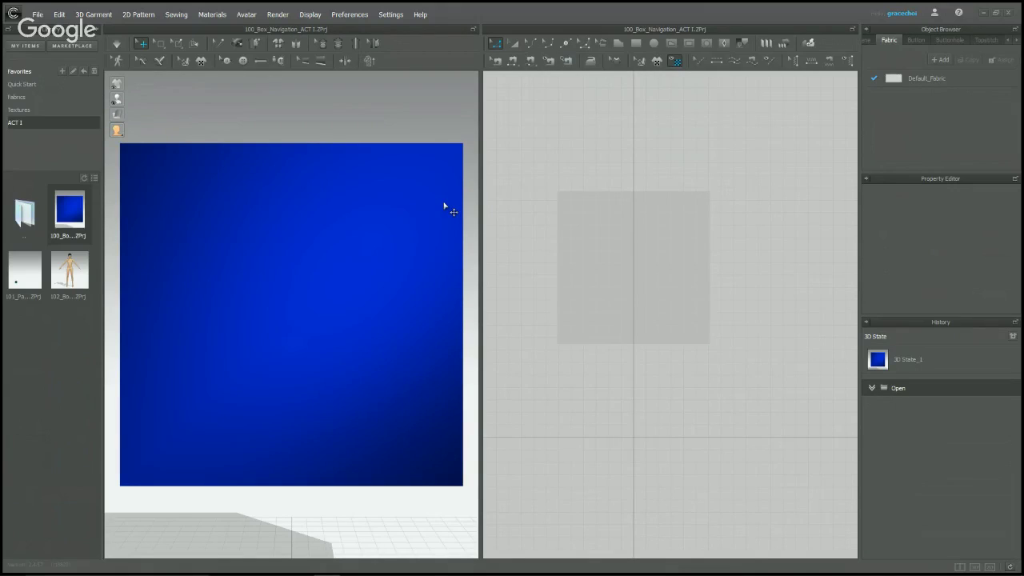
- Display the library's project files as a list with their full names instead of thumbnails
left_click(95, 178)
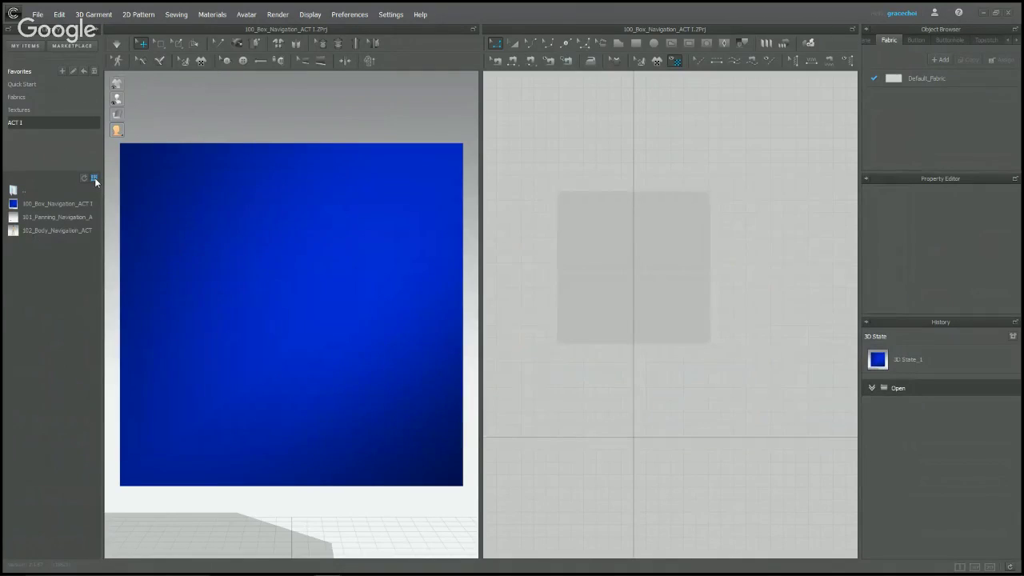
left_click(94, 177)
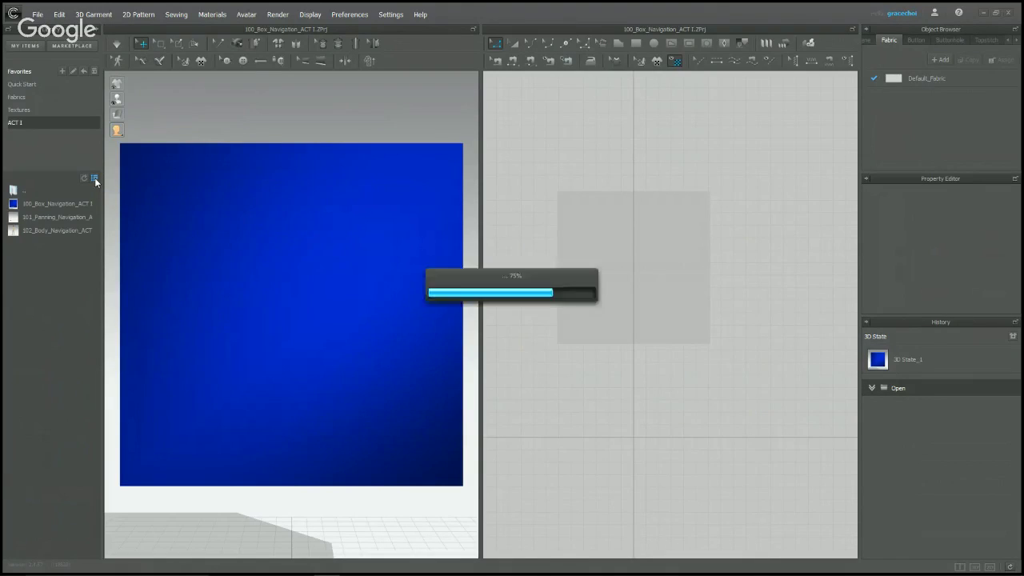
left_click(94, 177)
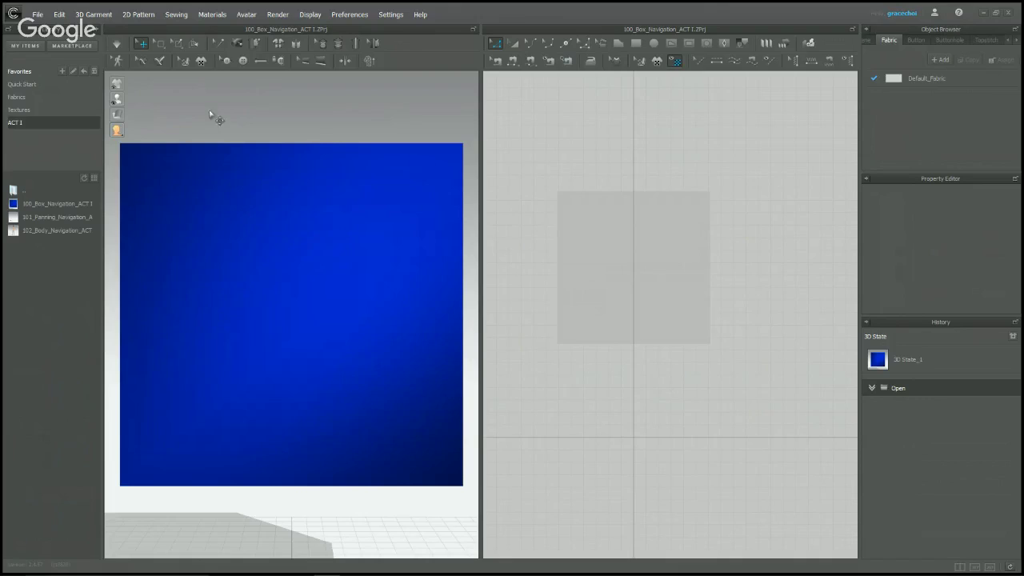
- Collapse the library and show only the 3D garment window, without the 2D pattern window
left_click(97, 29)
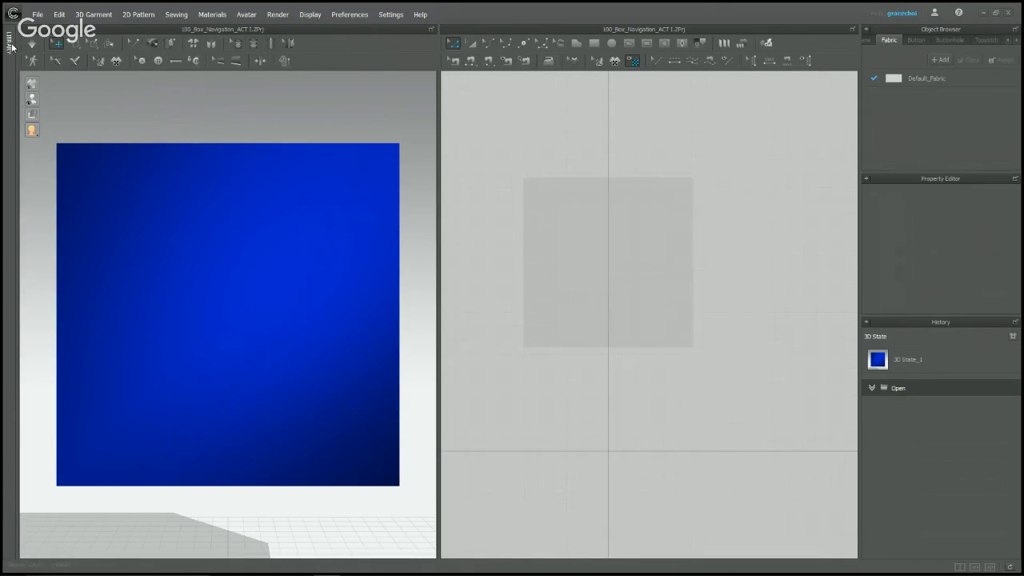
left_click(11, 45)
left_click(977, 567)
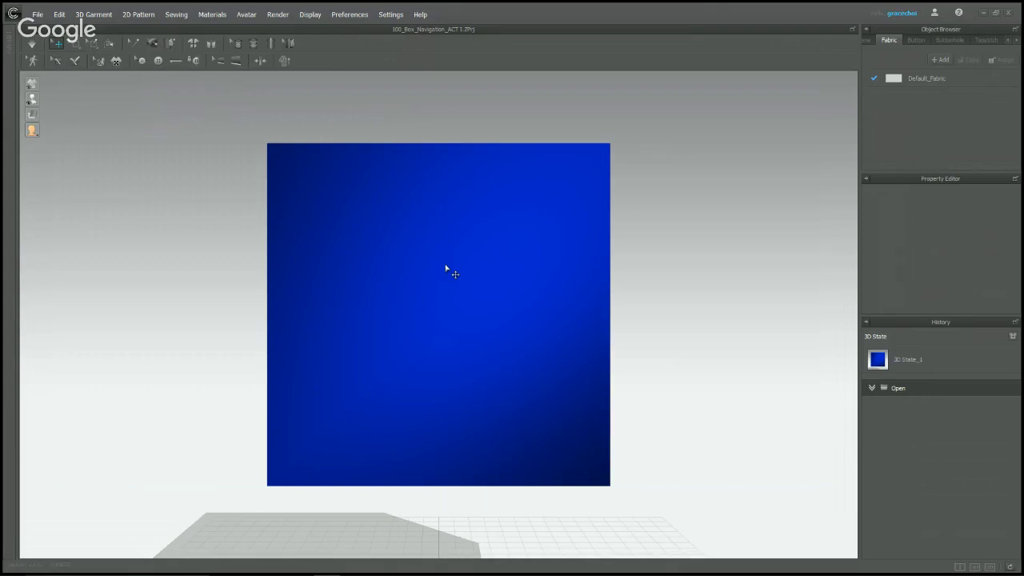
- Practise zooming in and out on the box, then pan it slightly within the 3D view
scroll(446, 268, "up", 8)
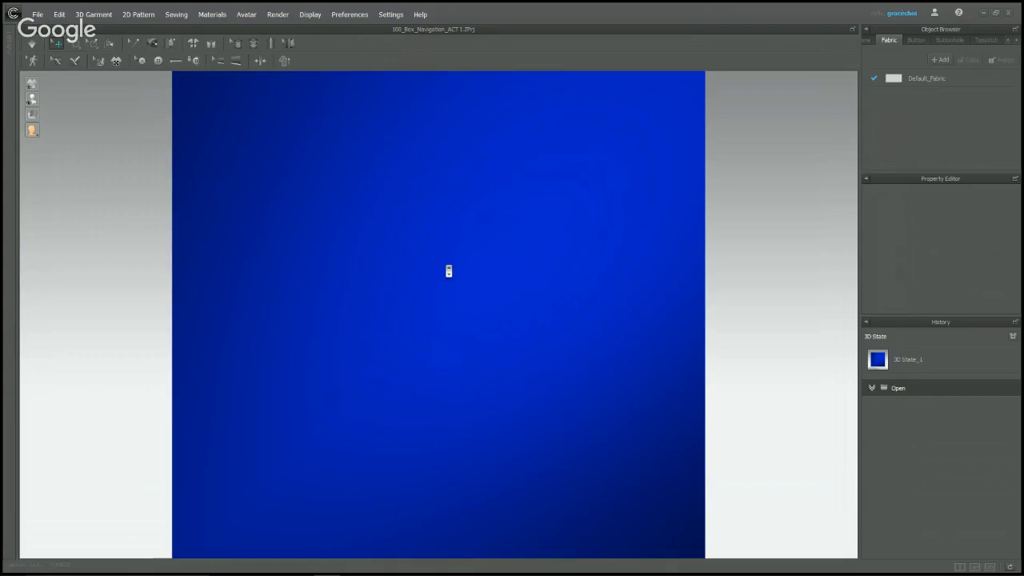
scroll(449, 271, "up", 4)
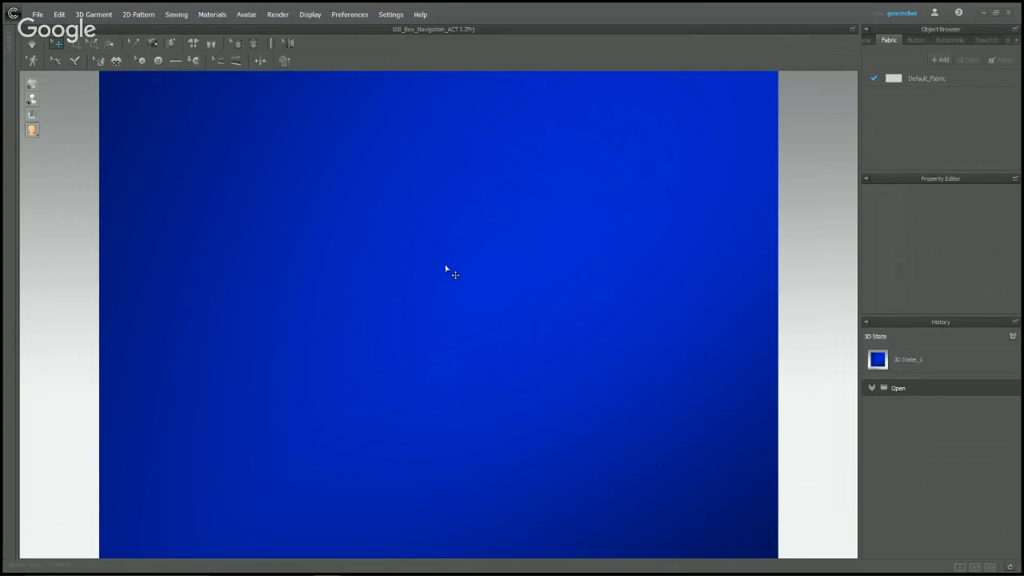
scroll(448, 271, "down", 8)
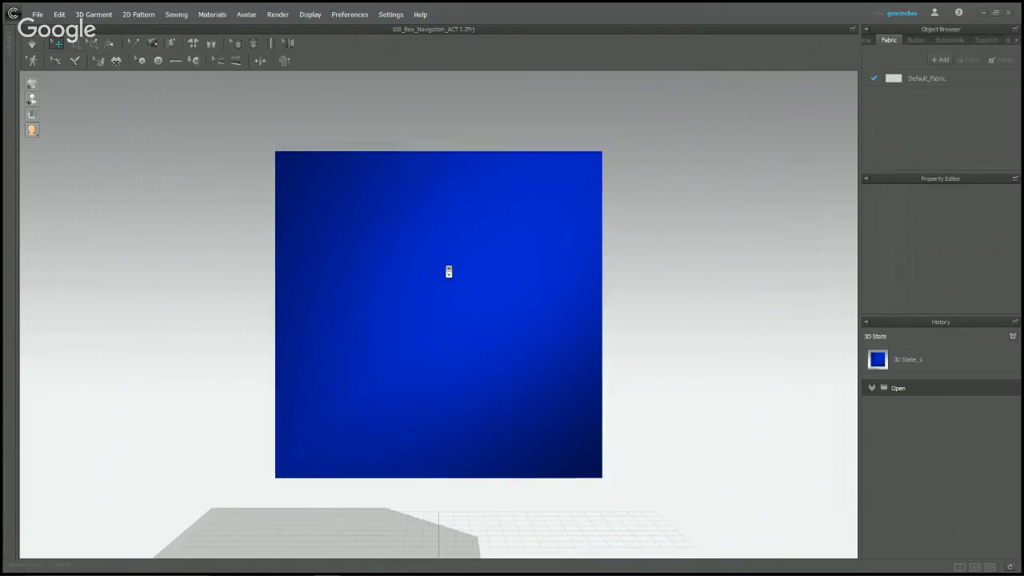
scroll(449, 272, "down", 5)
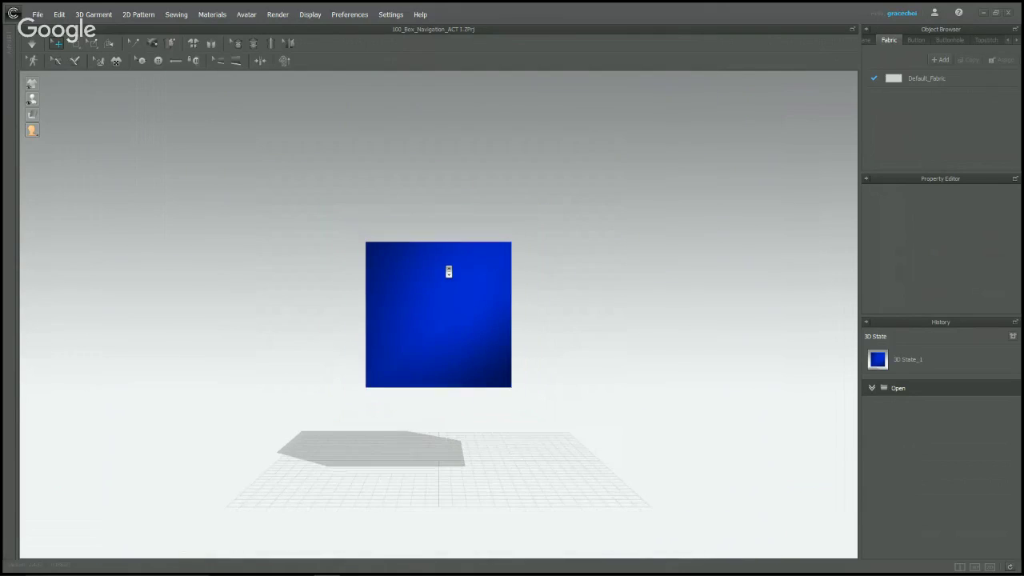
scroll(447, 272, "down", 2)
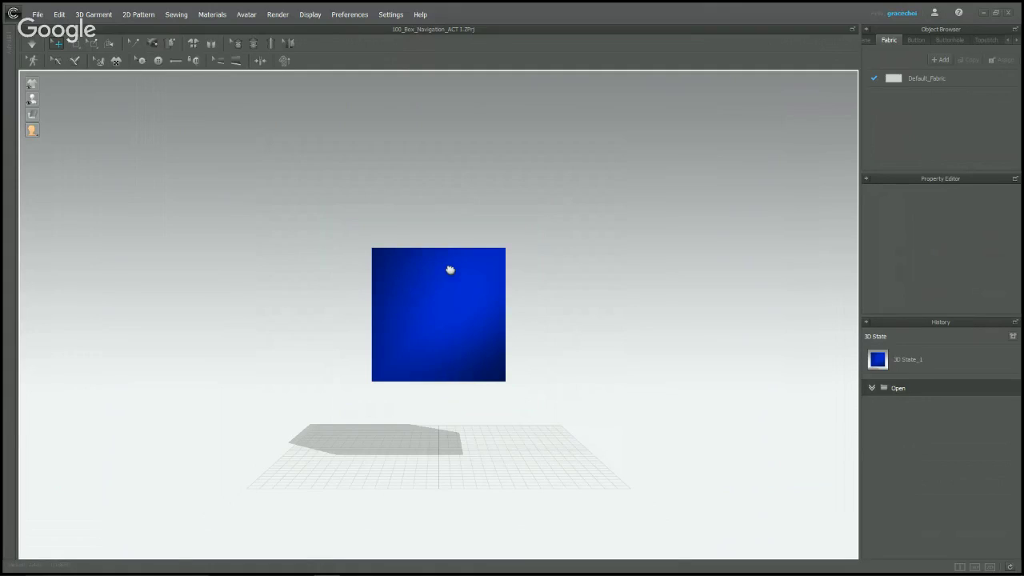
mouse_move(450, 270)
middle_mouse_down()
mouse_move(405, 268)
mouse_move(500, 275)
mouse_move(415, 207)
mouse_move(439, 365)
mouse_move(445, 242)
mouse_move(427, 283)
mouse_move(437, 258)
mouse_move(418, 272)
mouse_move(471, 267)
mouse_move(457, 260)
middle_mouse_up()
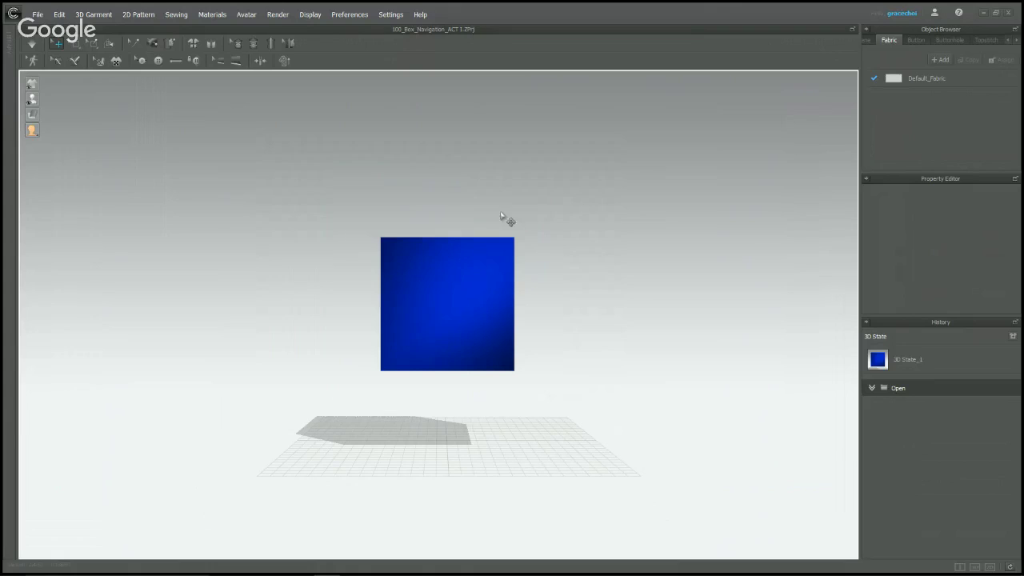
- Orbit around the box to examine its coloured faces, including a close look at the paw print underneath
right_click_drag(542, 234, 519, 322)
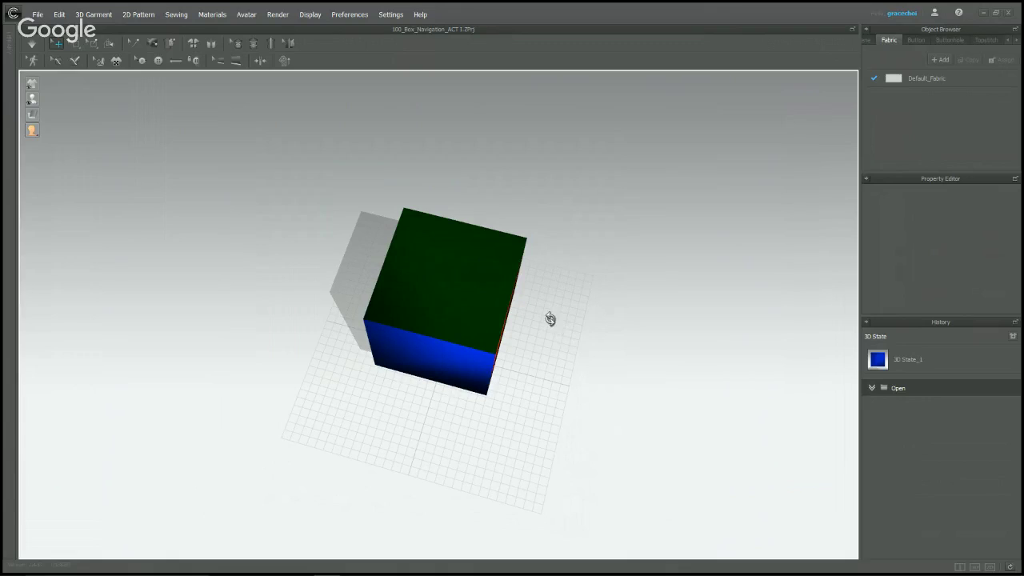
right_click_drag(549, 318, 434, 238)
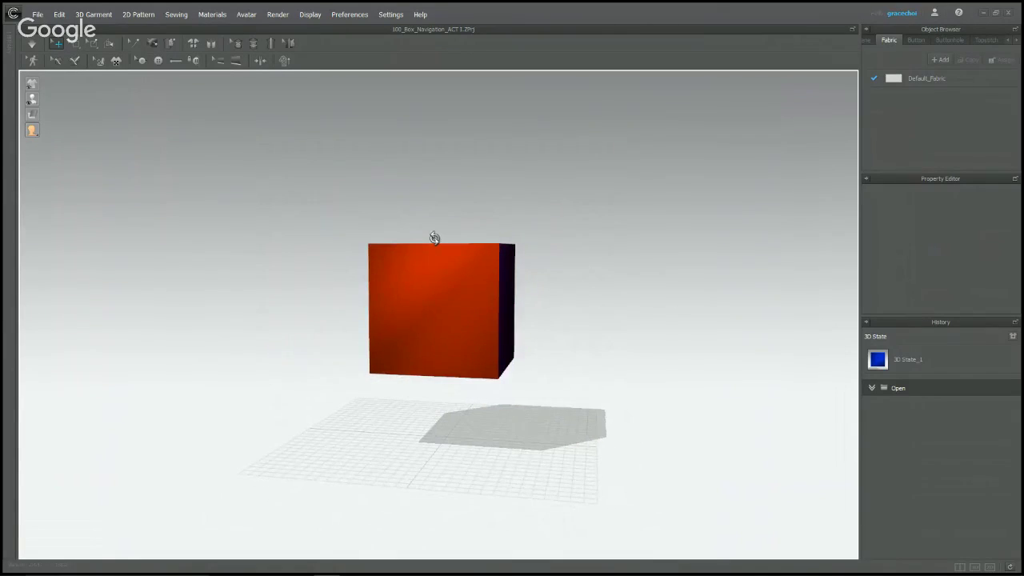
right_click_drag(624, 272, 507, 270)
right_click_drag(681, 304, 544, 201)
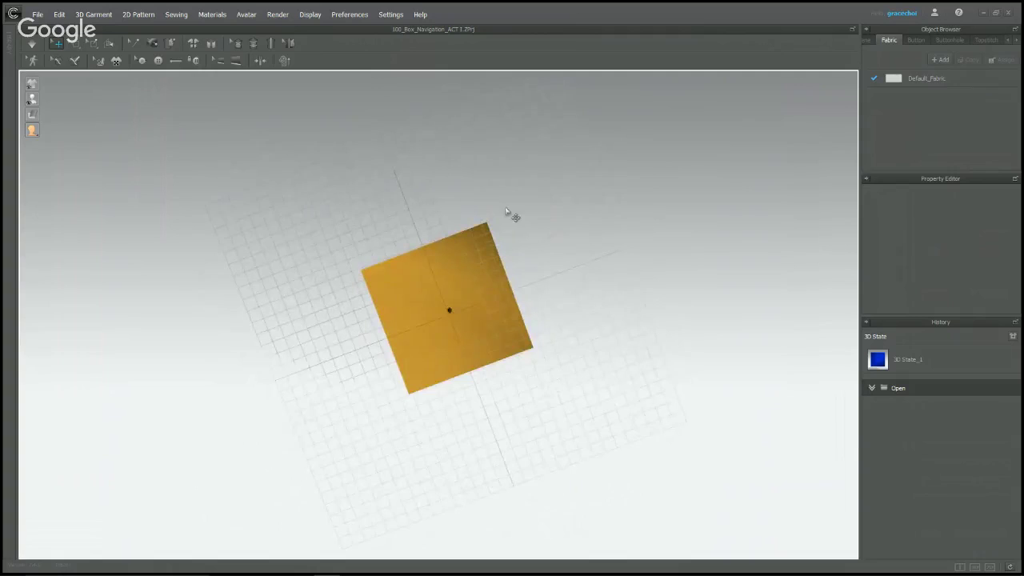
scroll(505, 212, "up", 6)
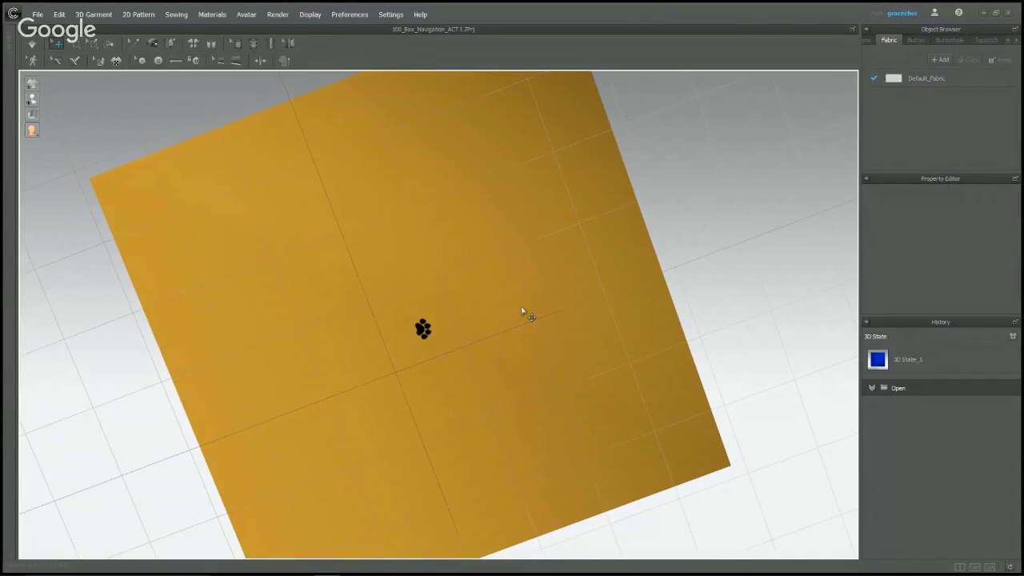
scroll(523, 313, "down", 2)
right_click_drag(525, 313, 471, 416)
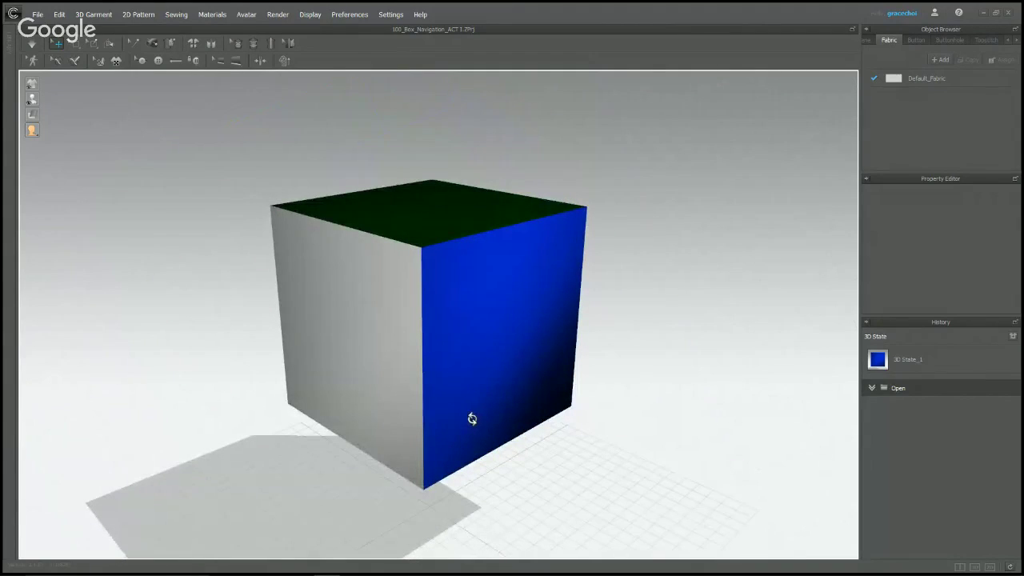
- Delete all avatars from the scene, open the 101_Panning_Navigation_ACT I project from the library, and collapse the library
right_click(445, 355)
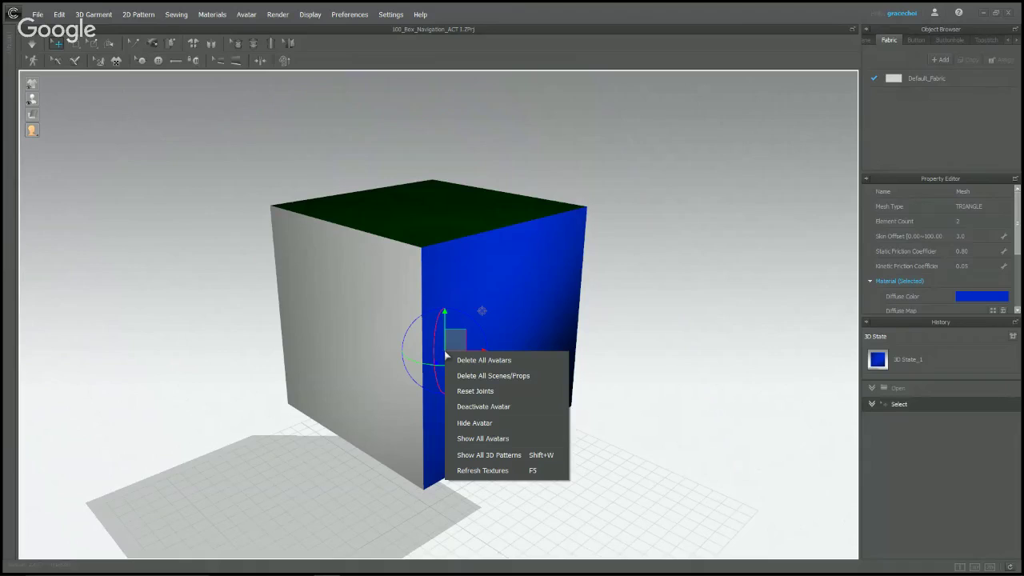
left_click(520, 362)
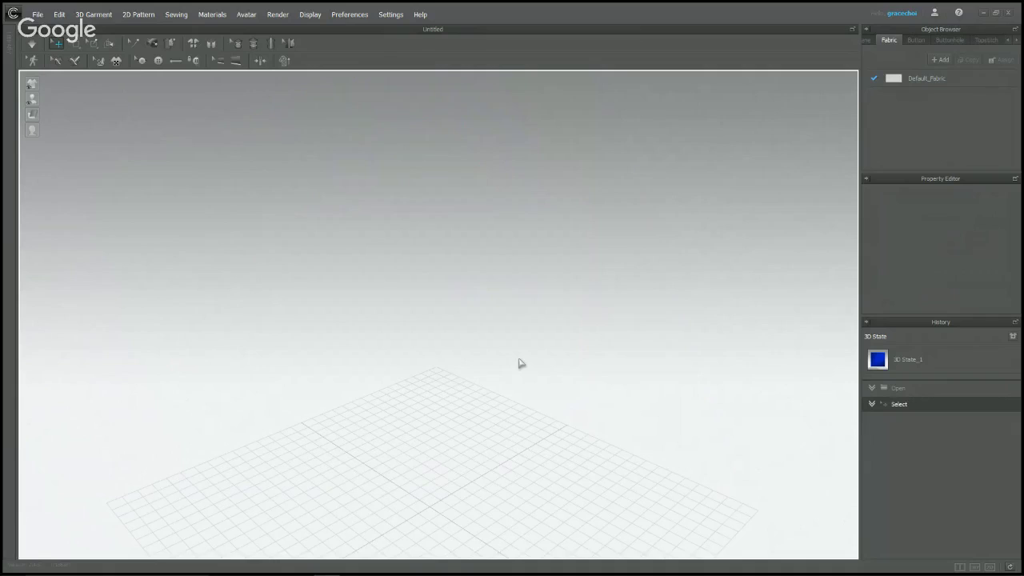
left_click(16, 57)
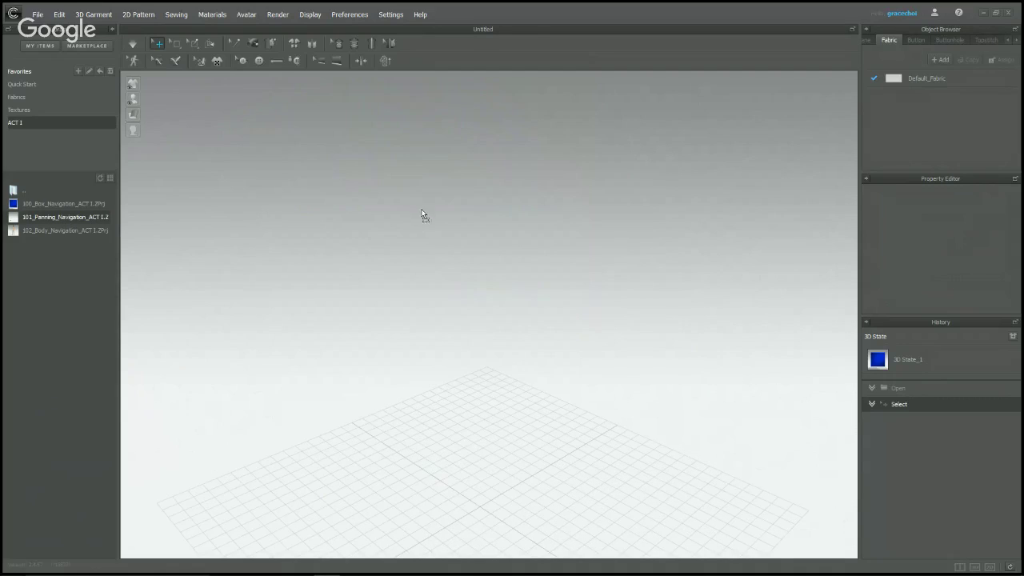
left_click(519, 307)
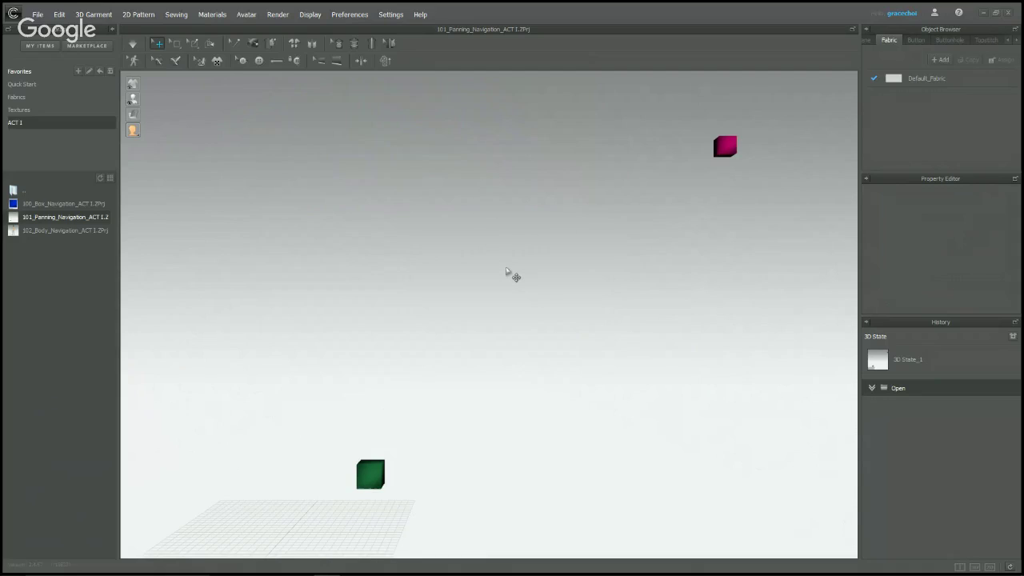
left_click(507, 271)
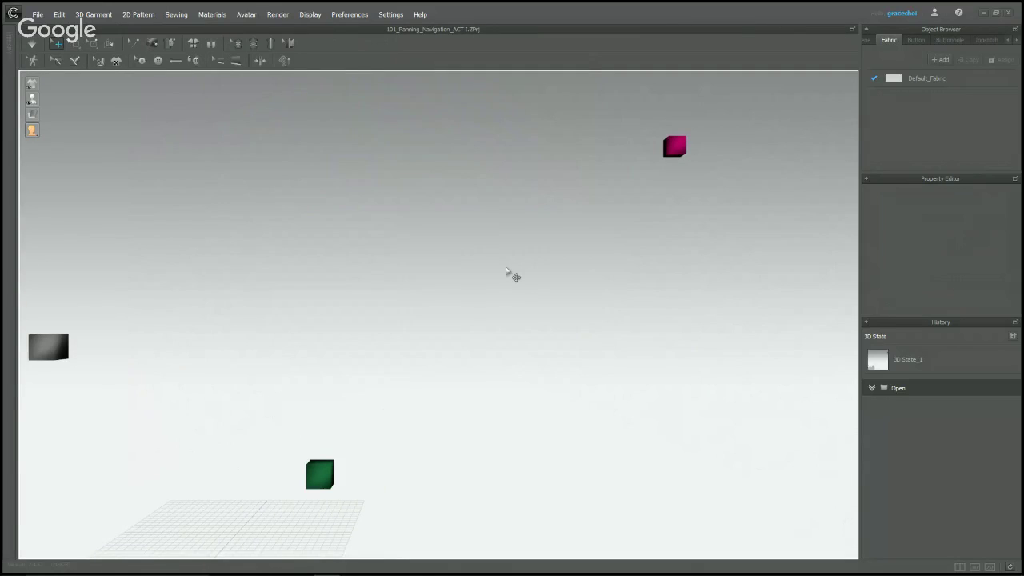
- Zoom out, orbit and pan through the scene to locate the scattered coloured boxes
scroll(515, 280, "down", 5)
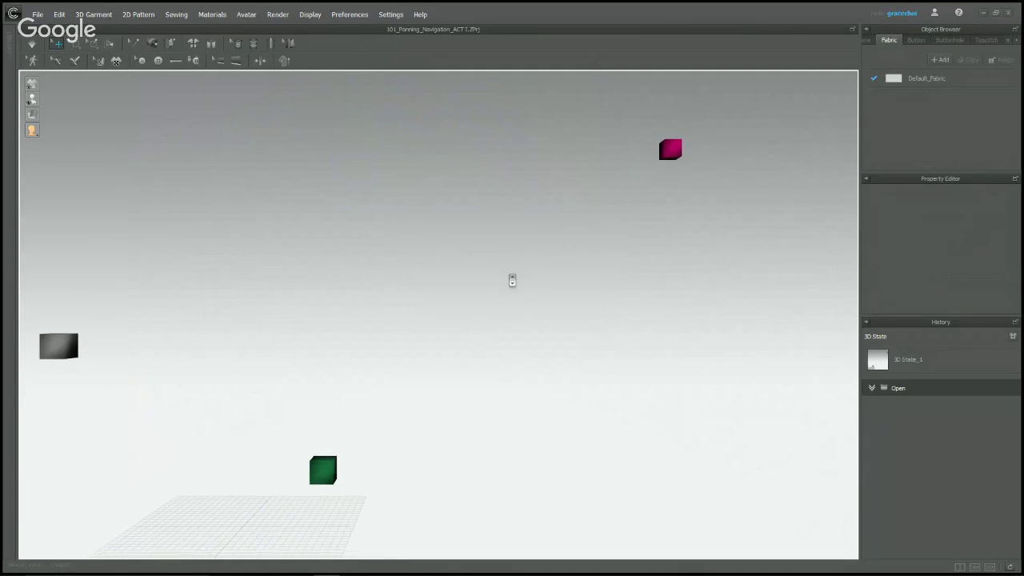
scroll(515, 280, "down", 2)
right_click_drag(517, 280, 669, 302)
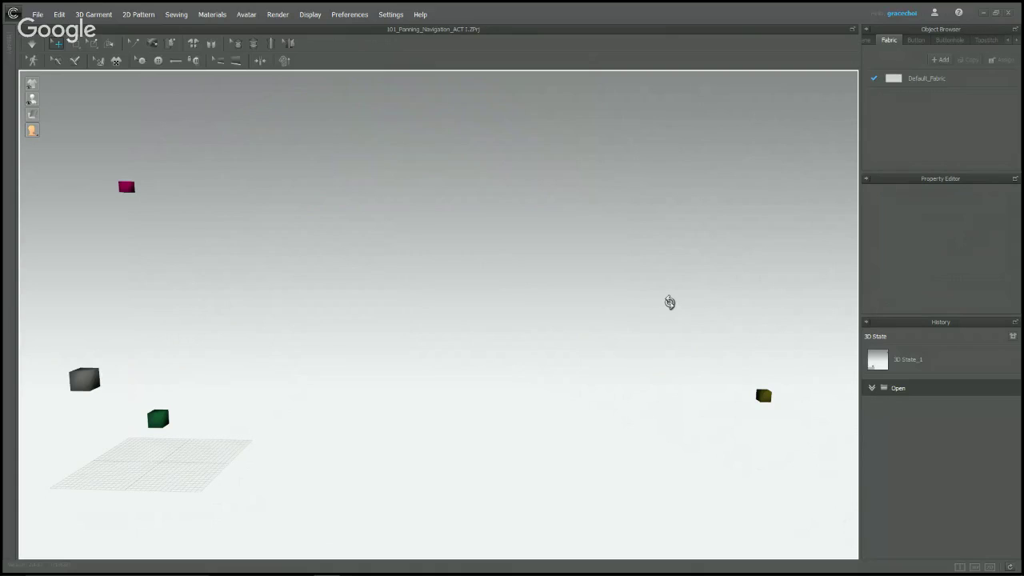
middle_click_drag(505, 256, 548, 551)
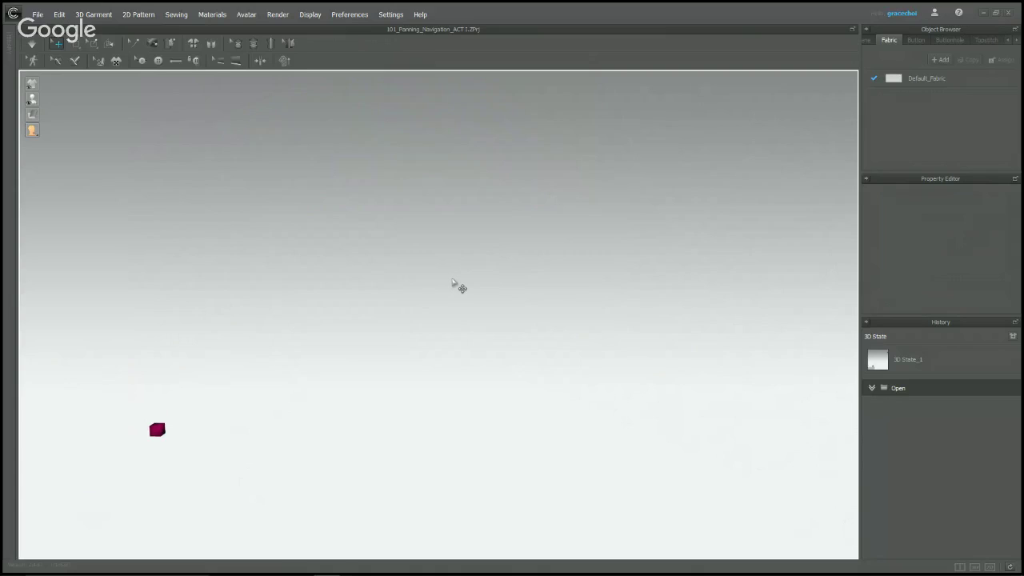
- Open the 102_Body_Navigation_ACT I project from the library and collapse the library
left_click(7, 44)
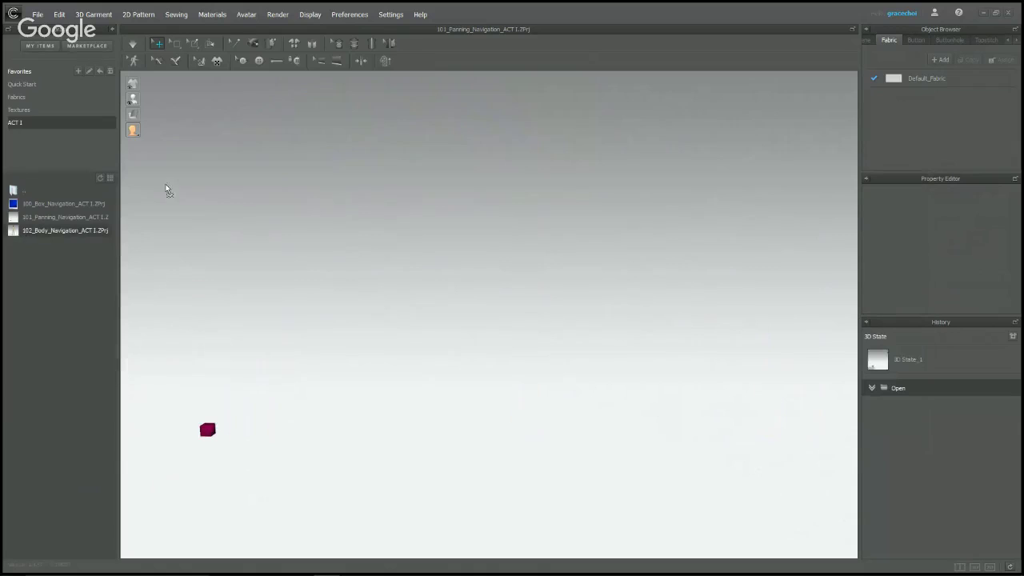
key("ctrl+n")
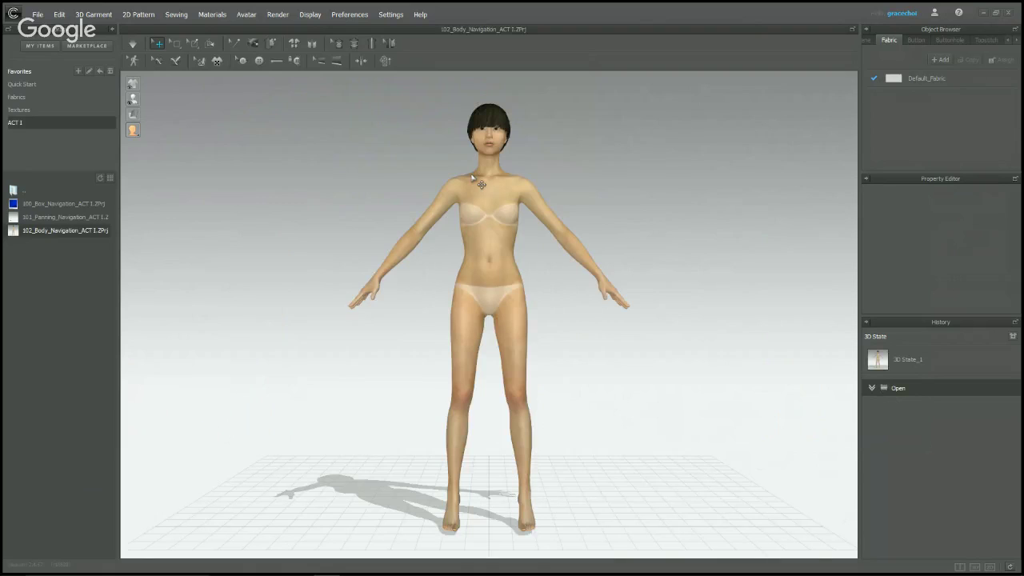
left_click(414, 173)
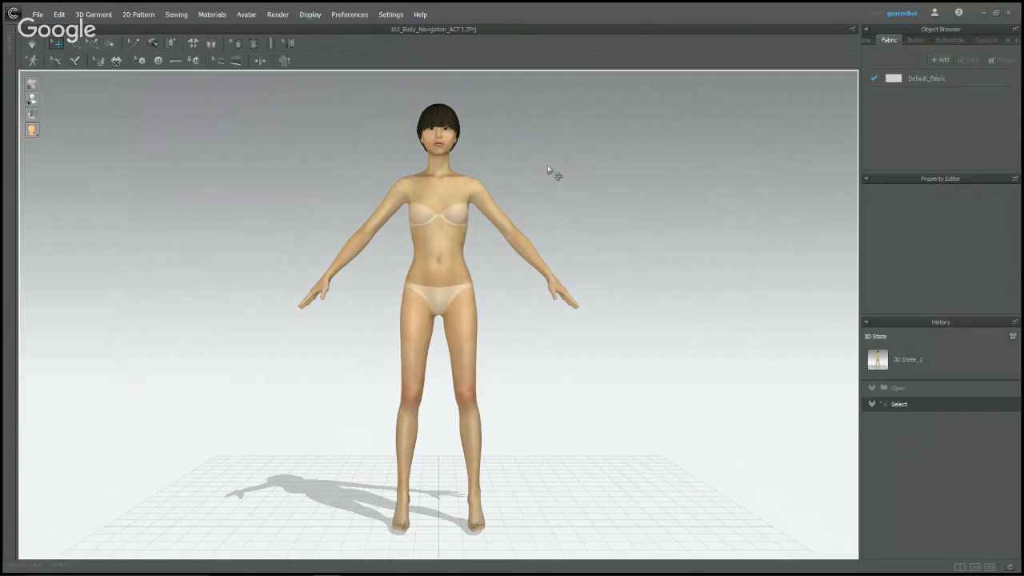
- Zoom, pan and orbit the 3D view to examine the full avatar from a slightly raised angle
scroll(576, 205, "down", 2)
scroll(580, 215, "up", 4)
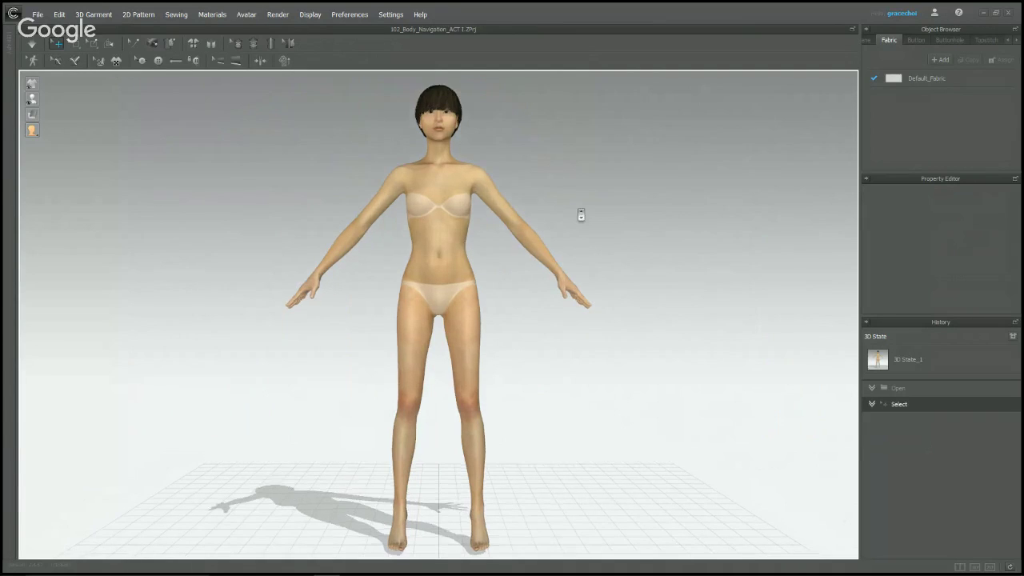
scroll(583, 216, "down", 5)
scroll(583, 216, "up", 1)
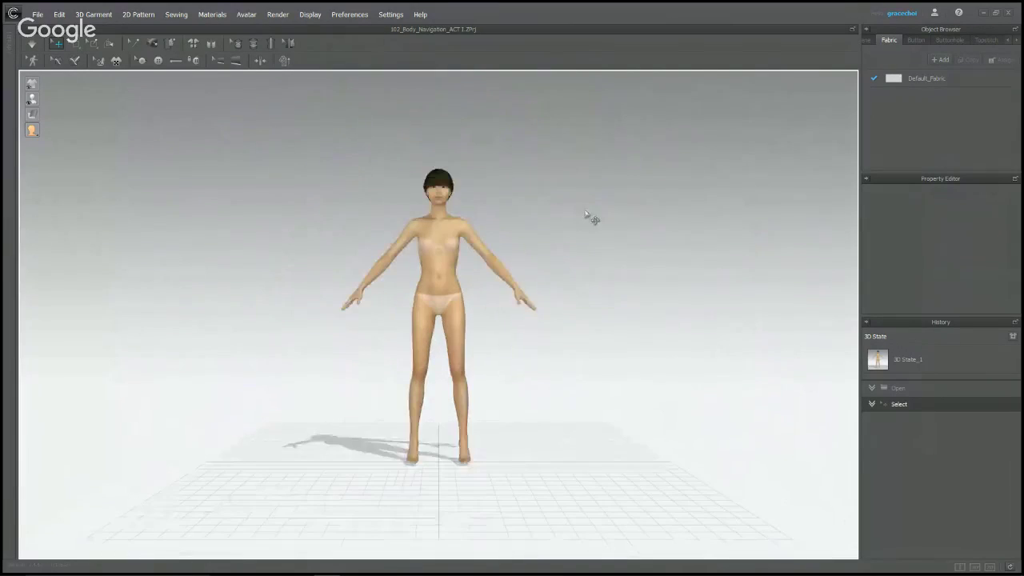
middle_click_drag(589, 220, 562, 203)
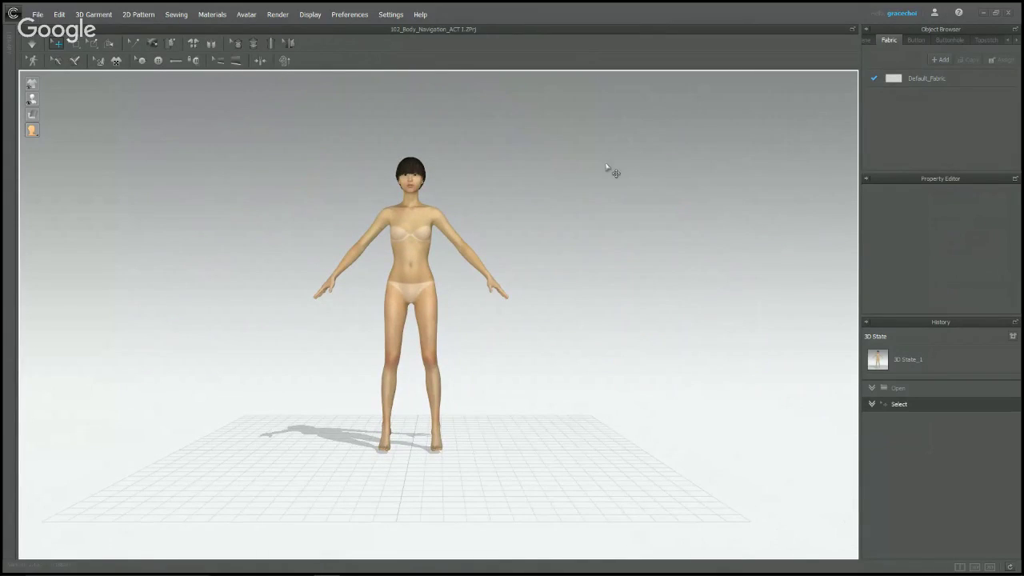
mouse_move(605, 168)
right_mouse_down()
mouse_move(519, 222)
mouse_move(595, 173)
right_mouse_up()
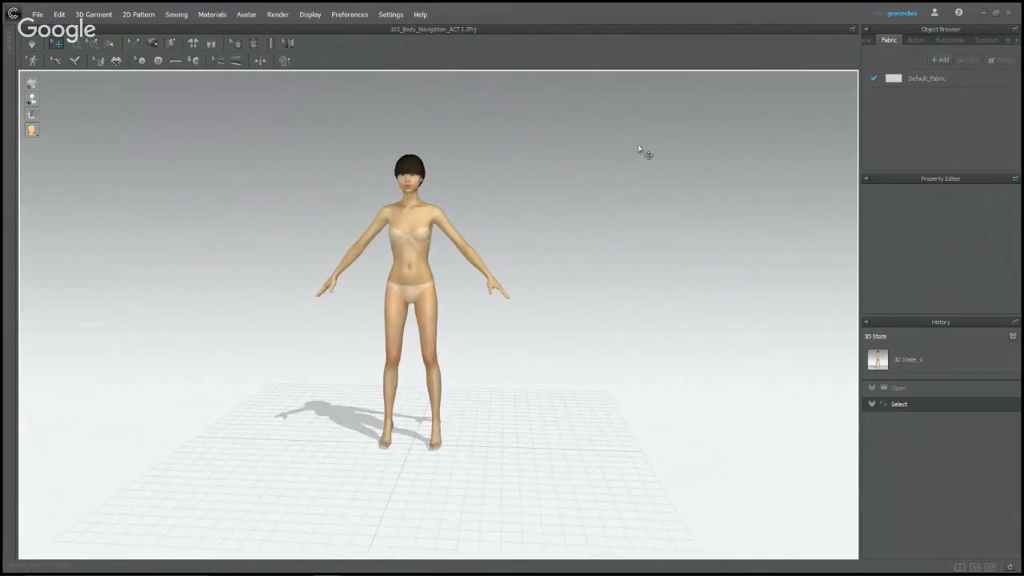
- View the avatar from the Top preset view, then return to the Front view
right_click(643, 165)
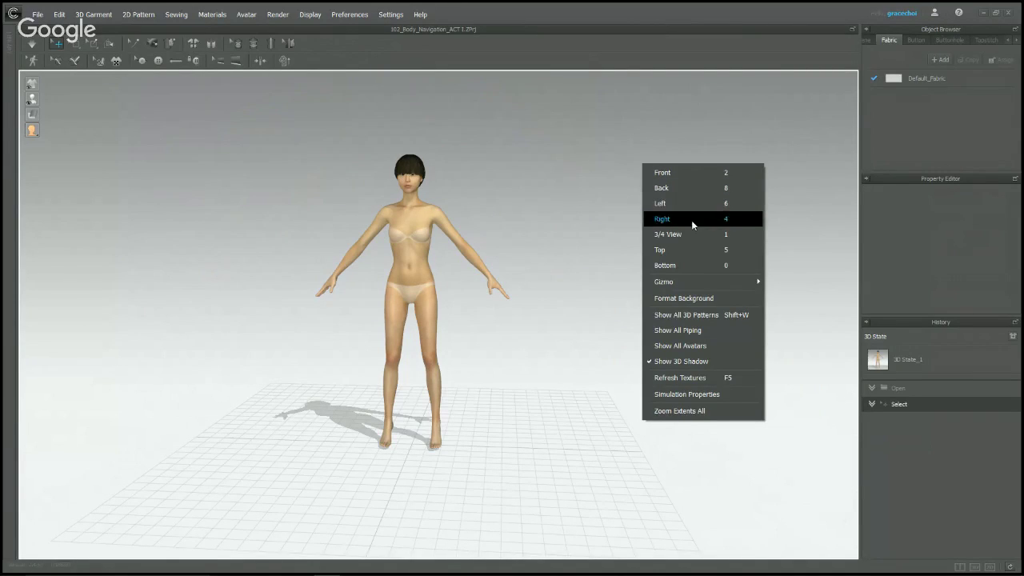
left_click(728, 251)
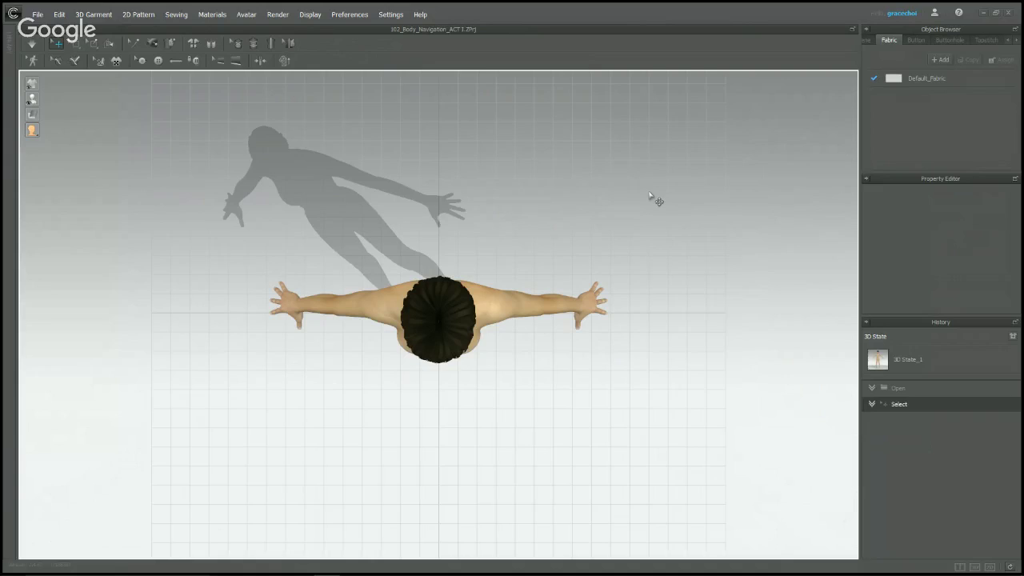
right_click(629, 174)
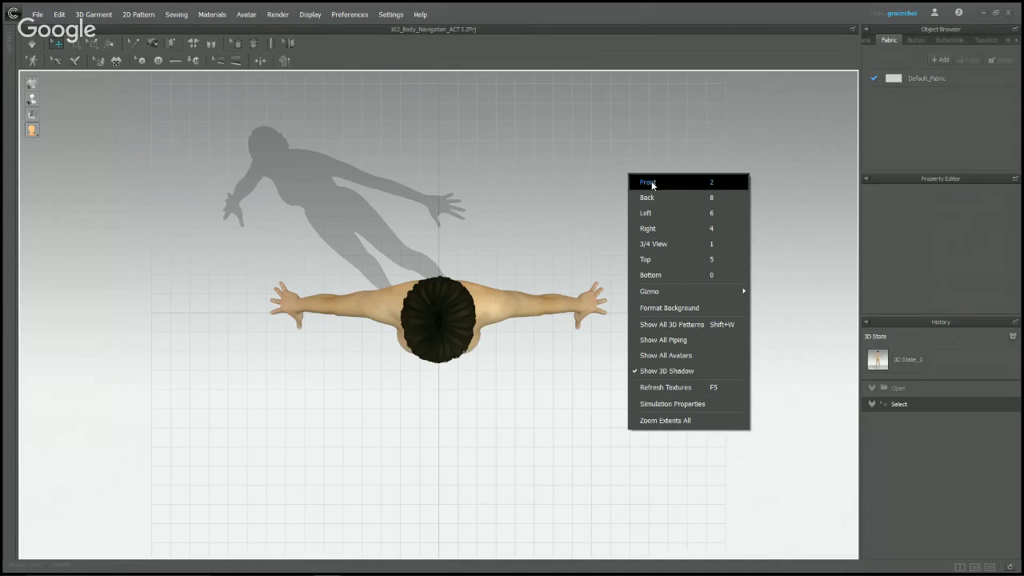
left_click(714, 186)
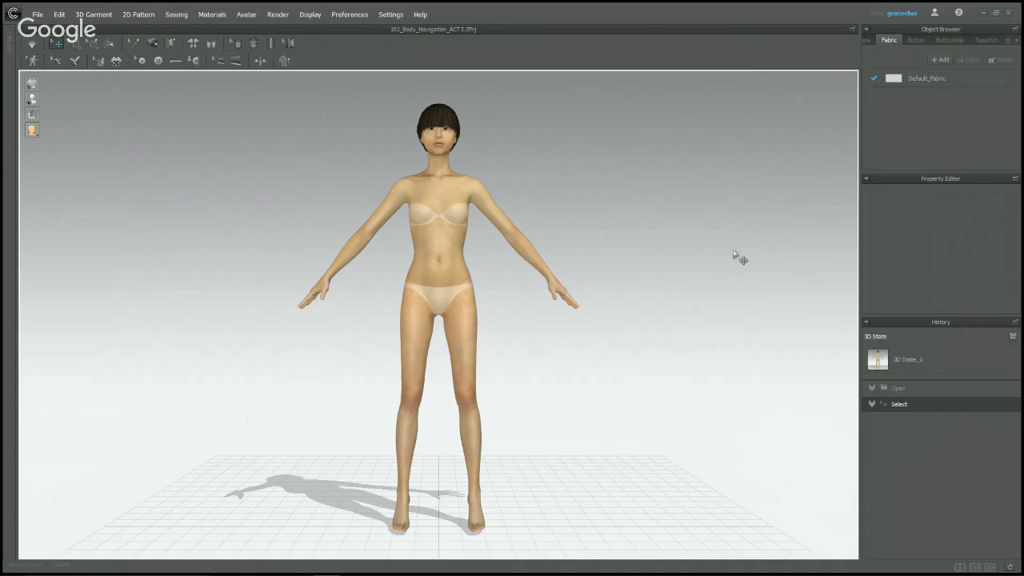
- Pan the avatar completely out of view, then bring it back with the Front preset view
scroll(746, 273, "down", 2)
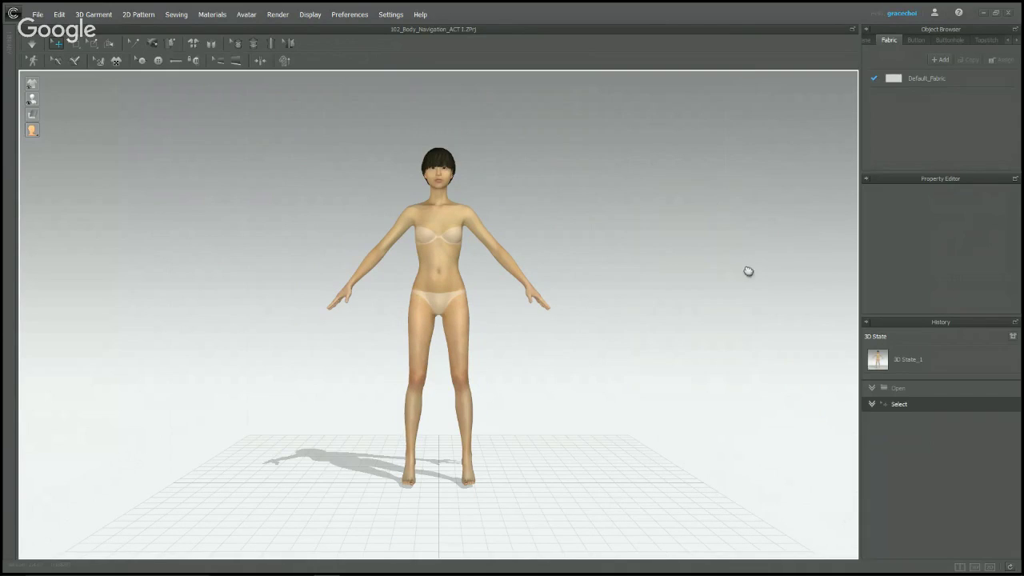
middle_click_drag(743, 269, 100, 273)
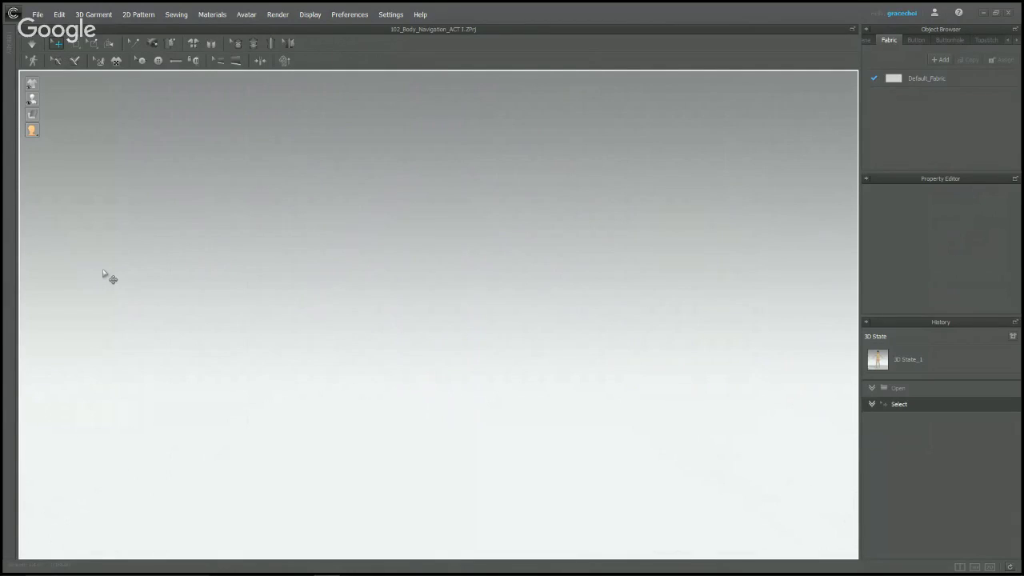
right_click(447, 245)
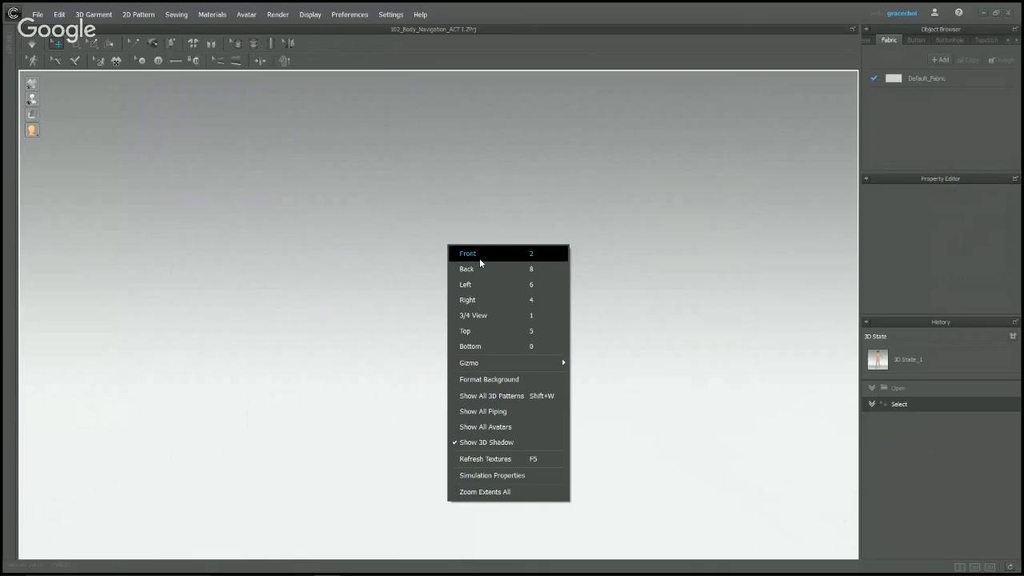
left_click(597, 232)
key("2")
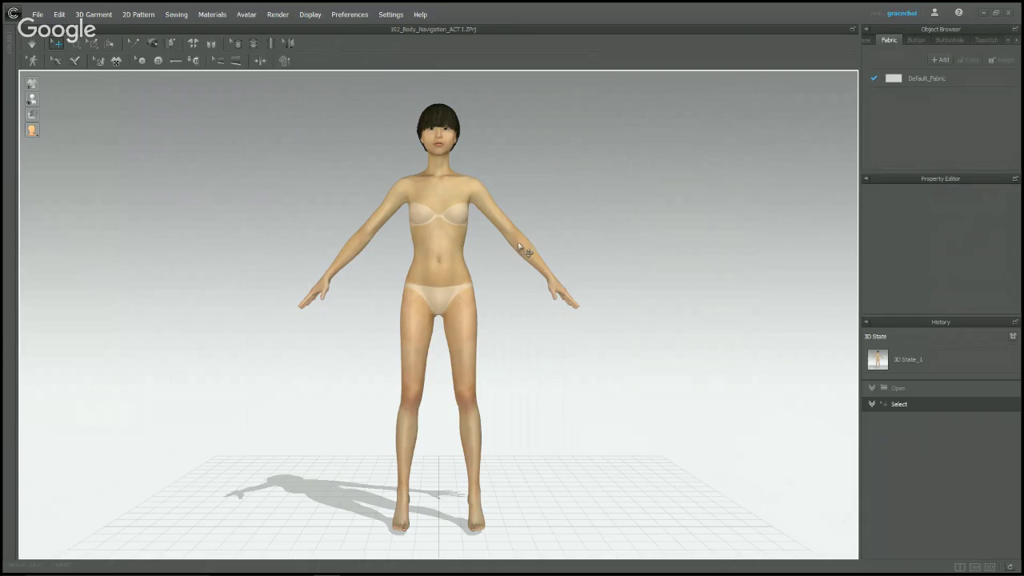
- Open the 100_Grid_Selection_ACT I project from the library's 3_Selection folder and collapse the library
key("ctrl+shift+l")
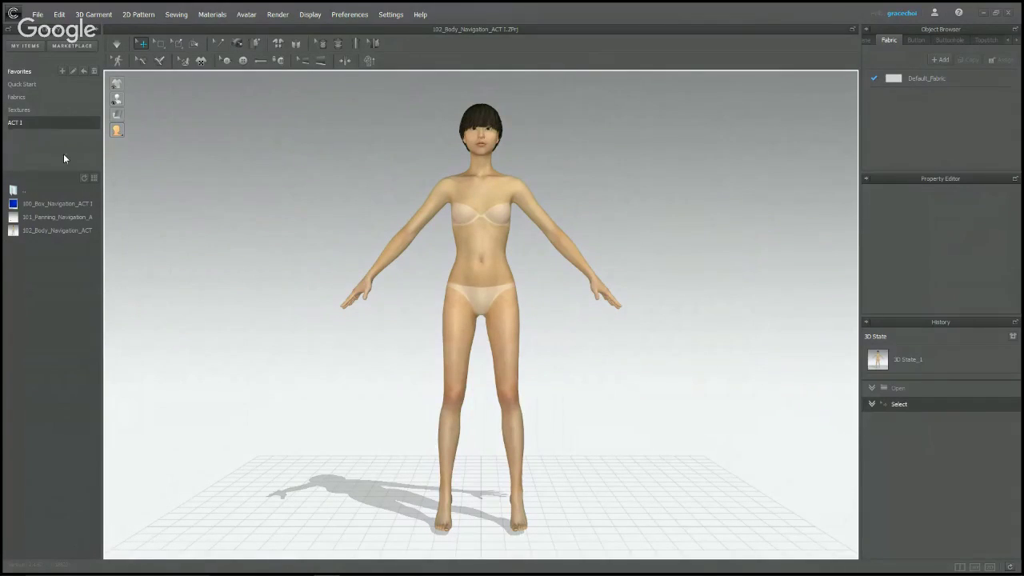
double_click(16, 191)
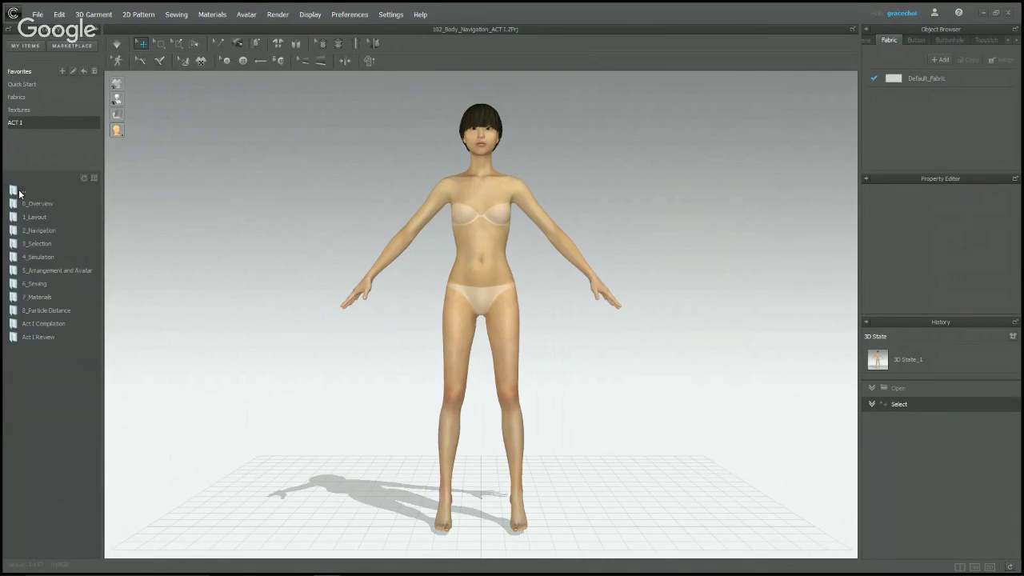
double_click(32, 244)
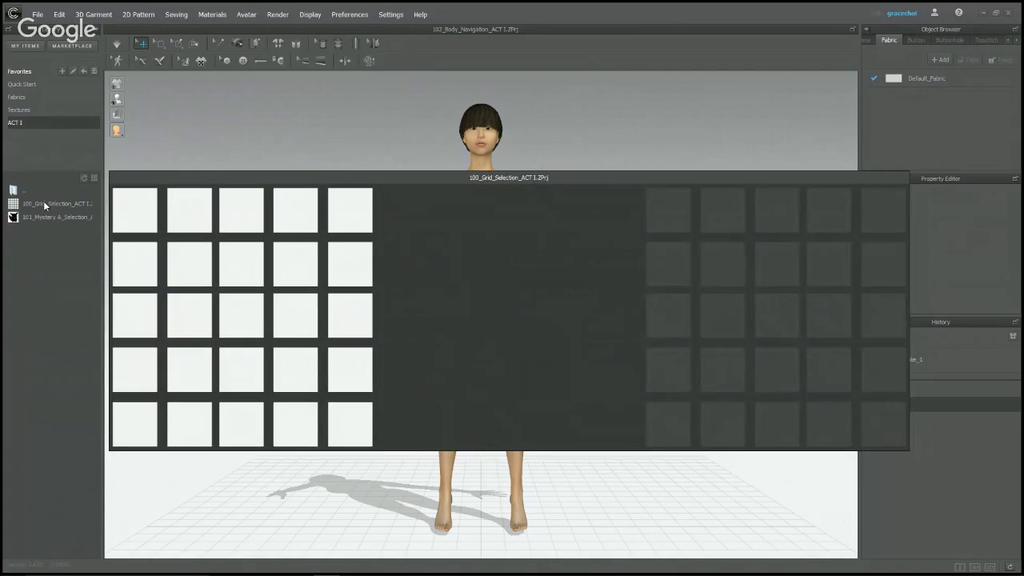
left_click(43, 201)
double_click(43, 201)
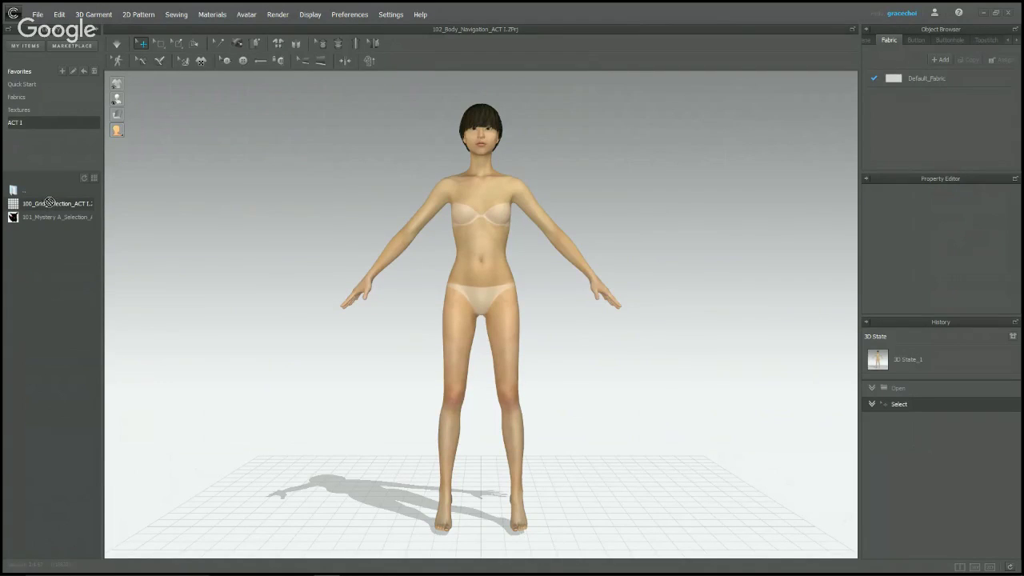
left_click(494, 306)
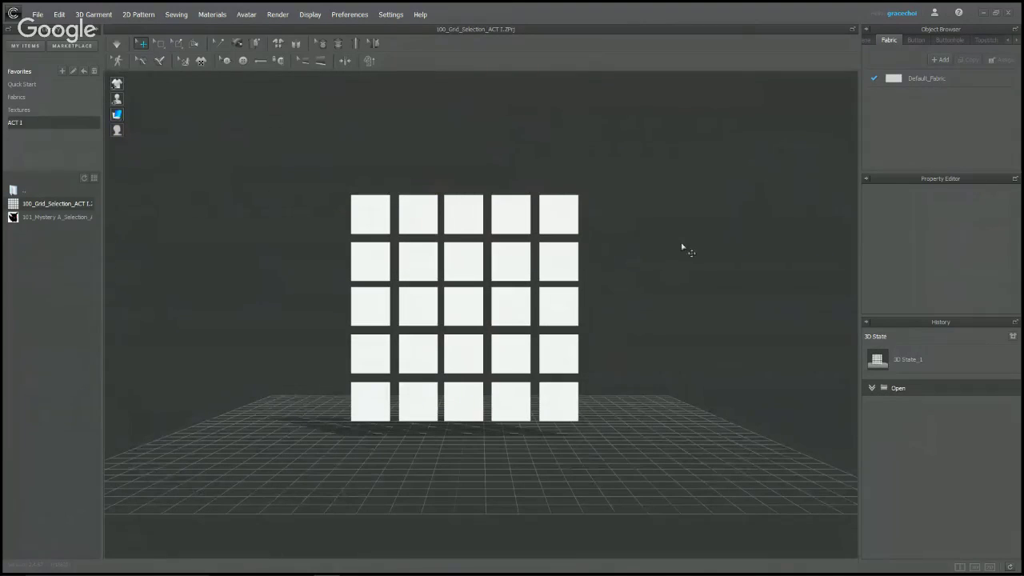
left_click(682, 247)
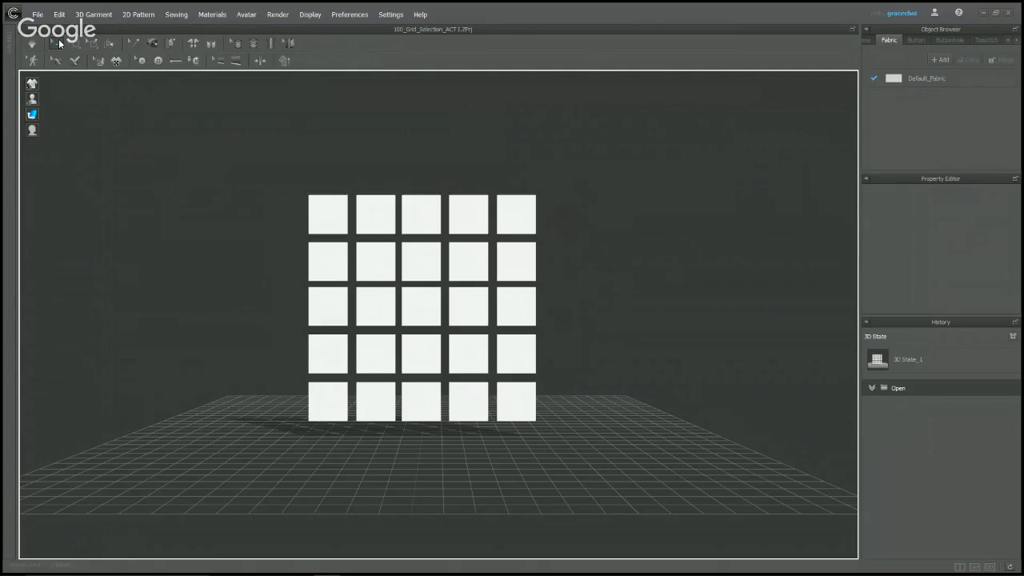
- Try placing three buttons with the Button tool: two in the grid's first row and one in the second row
left_click(133, 42)
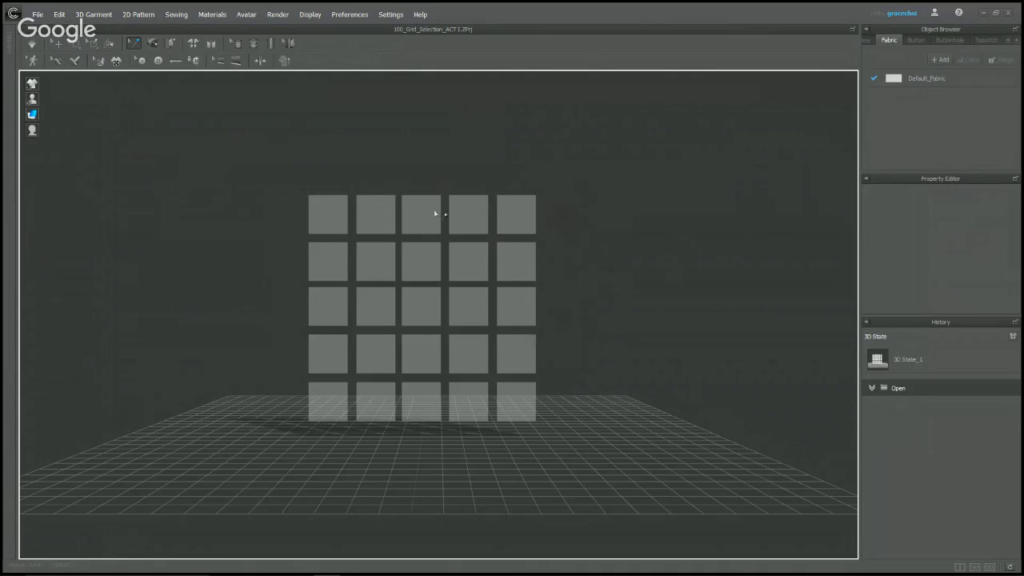
left_click(141, 61)
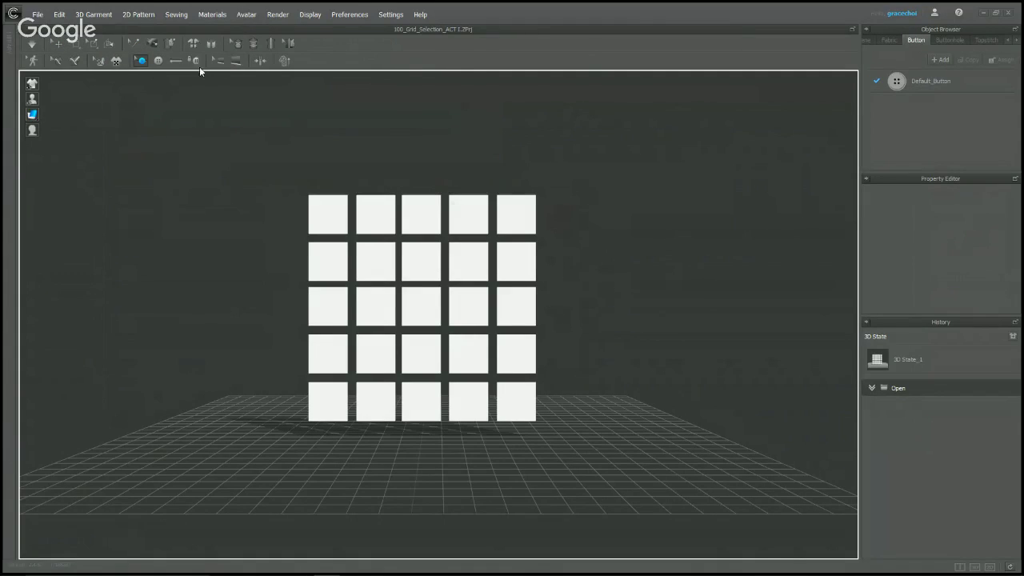
left_click(157, 64)
left_click(370, 210)
left_click(382, 264)
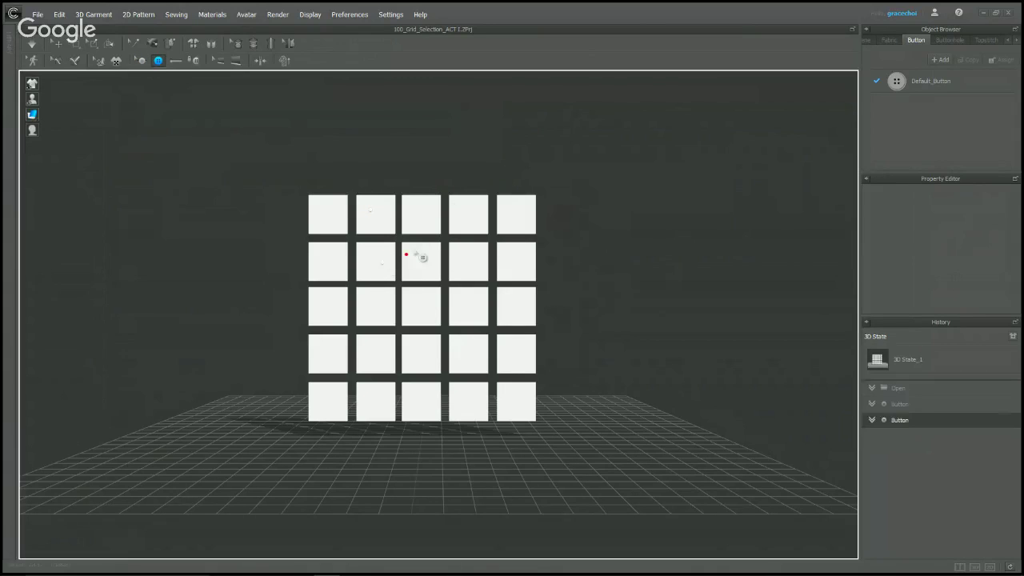
left_click(430, 222)
scroll(473, 217, "up", 5)
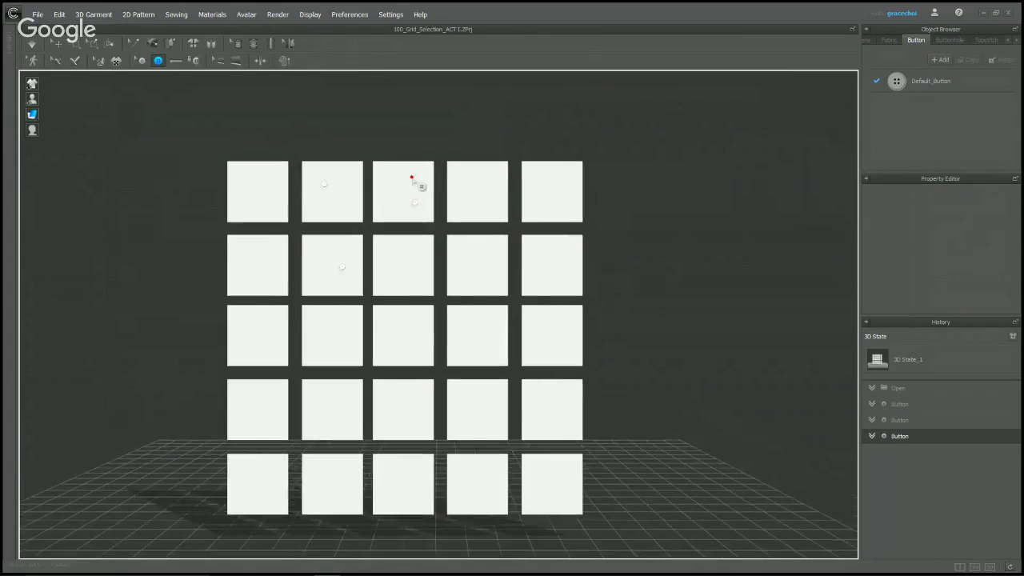
- Undo the three button placements on the grid squares
key("ctrl+z")
key("ctrl+z")
key("ctrl+z")
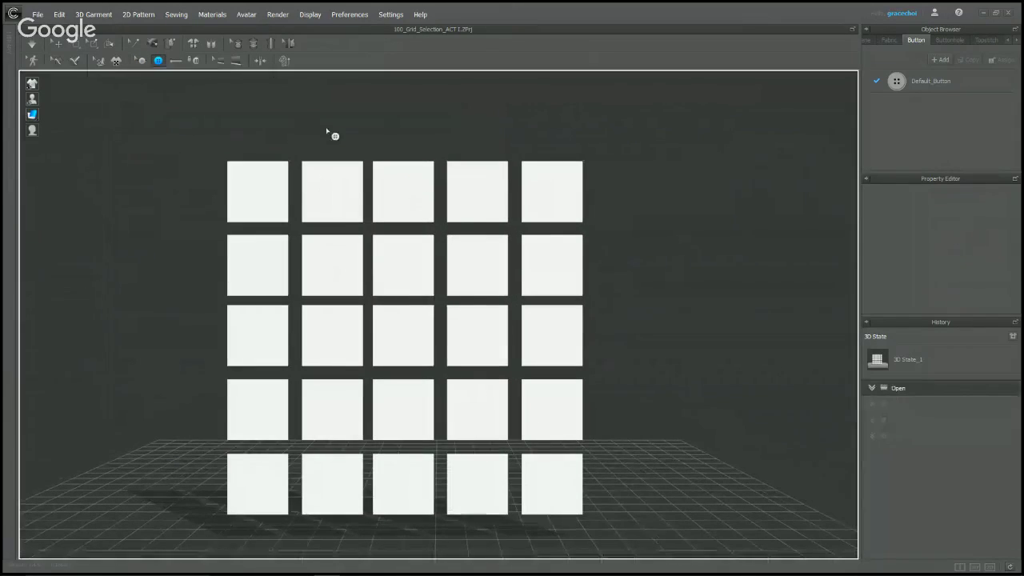
- Select all five squares of the grid's top row together with the Select/Move tool
left_click(52, 46)
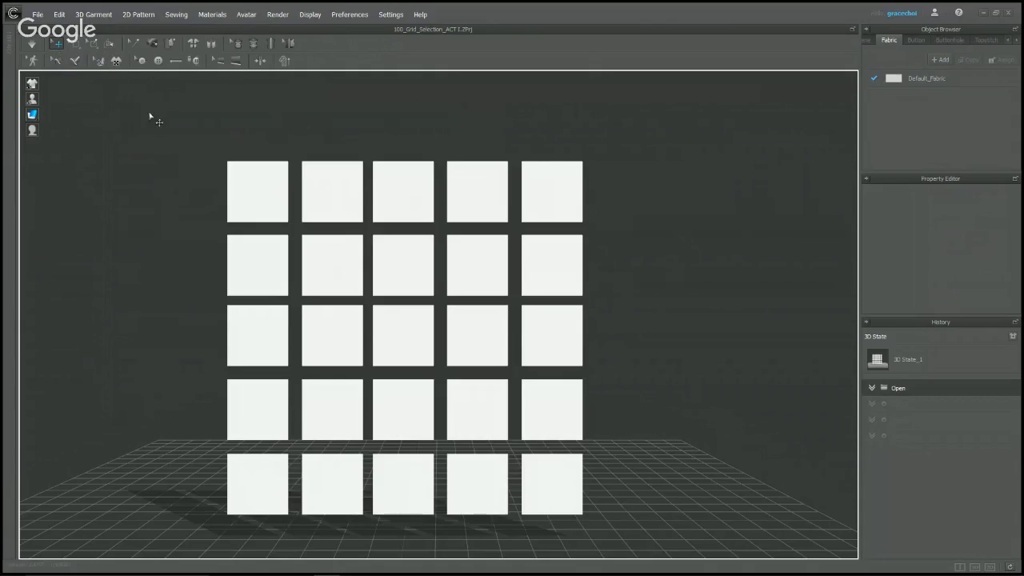
left_click(254, 190)
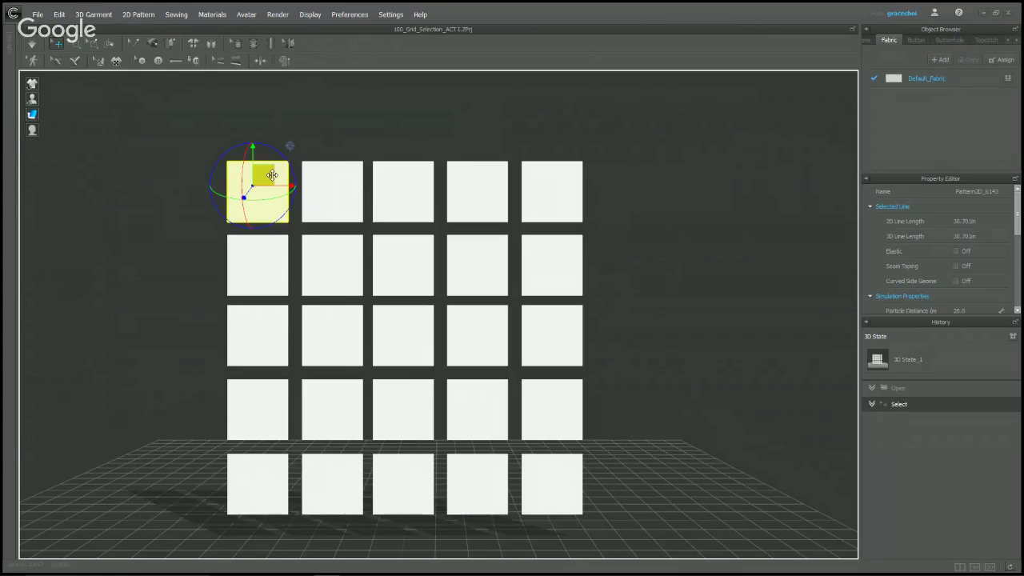
left_click(336, 189, "shift")
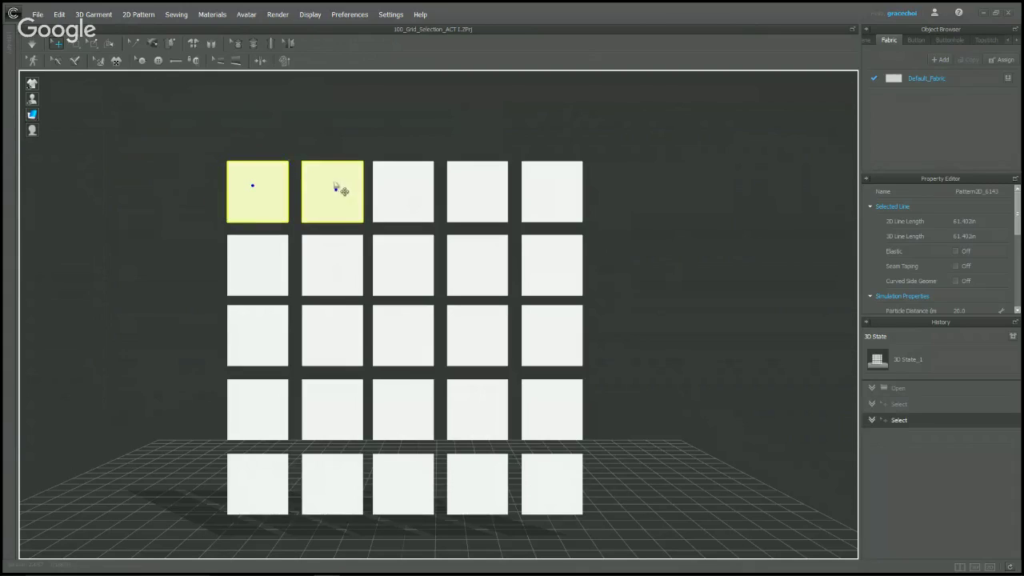
left_click(402, 195, "shift")
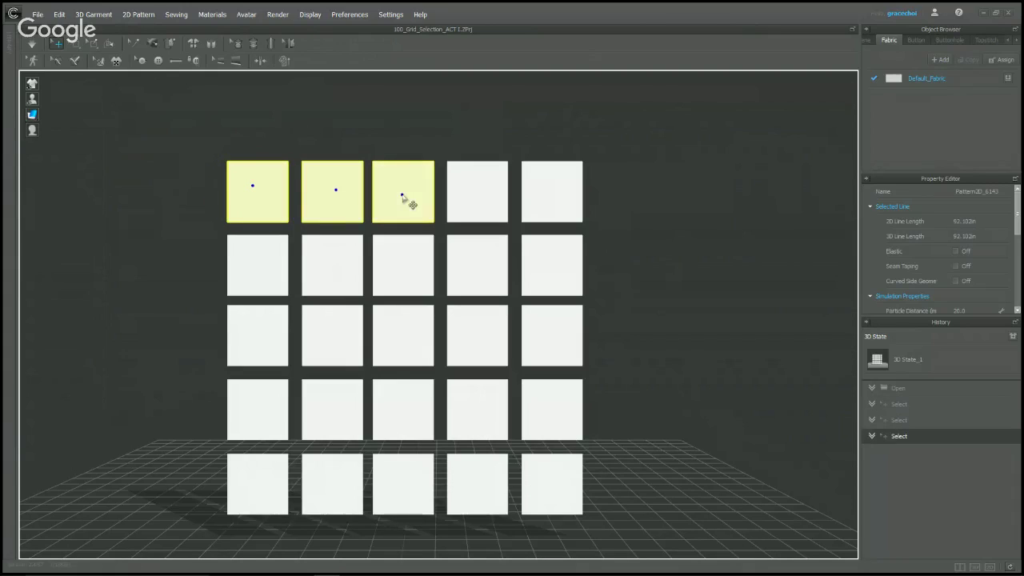
left_click(482, 181, "shift")
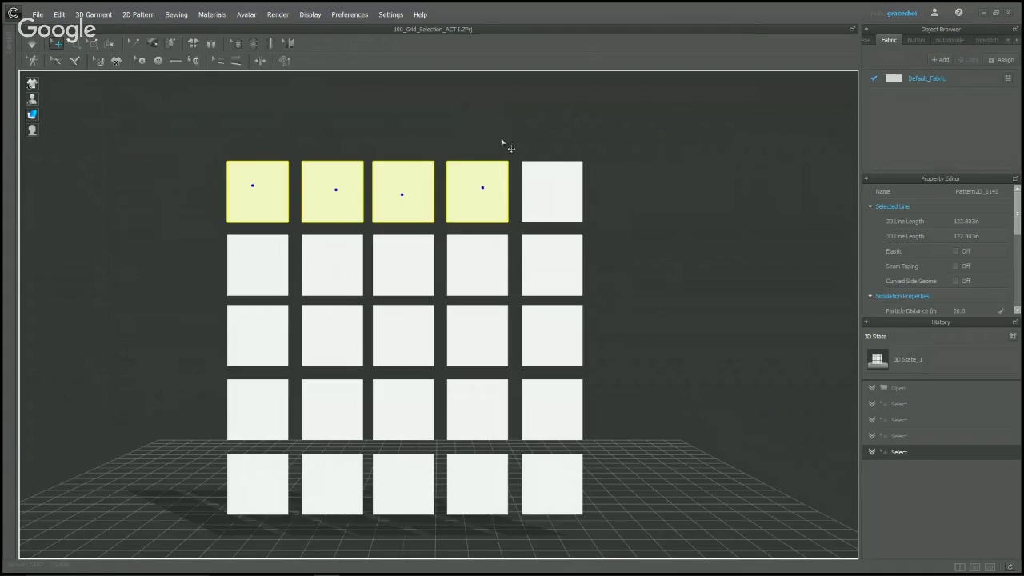
left_click(553, 191, "shift")
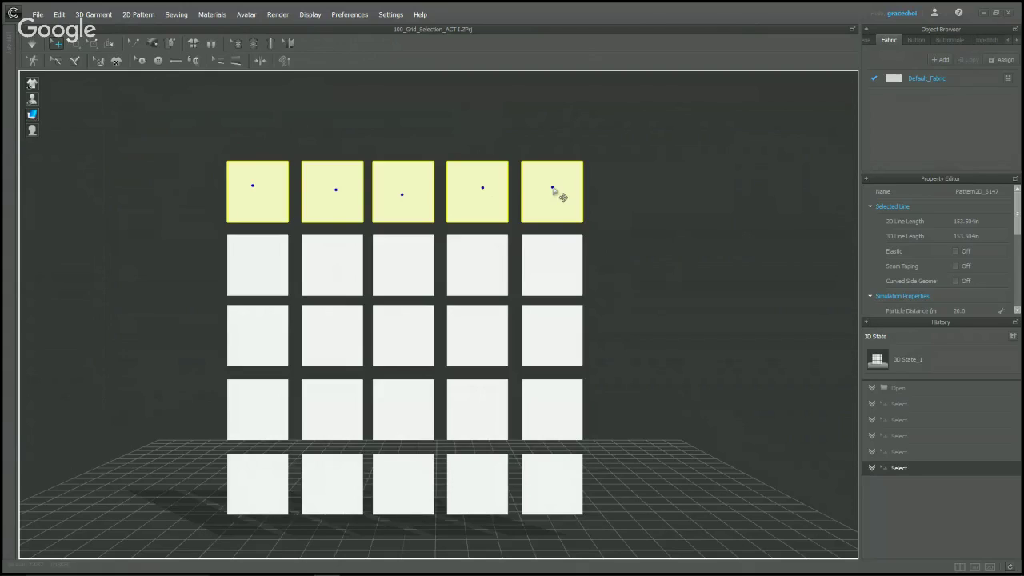
- Select every square in the grid, then deselect the diagonal from the upper-right to the lower-left corner square
key("ctrl+a")
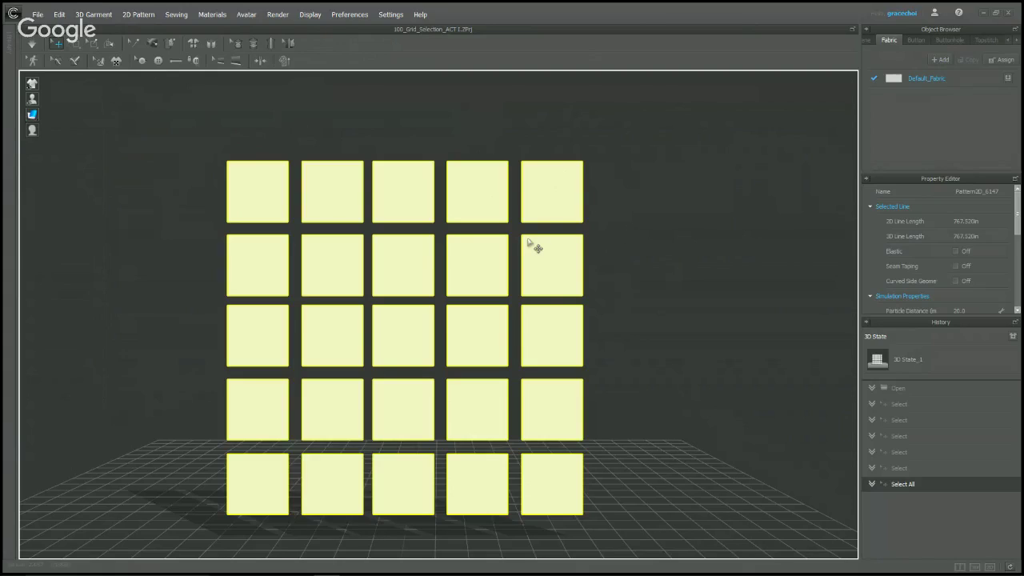
left_click(574, 189)
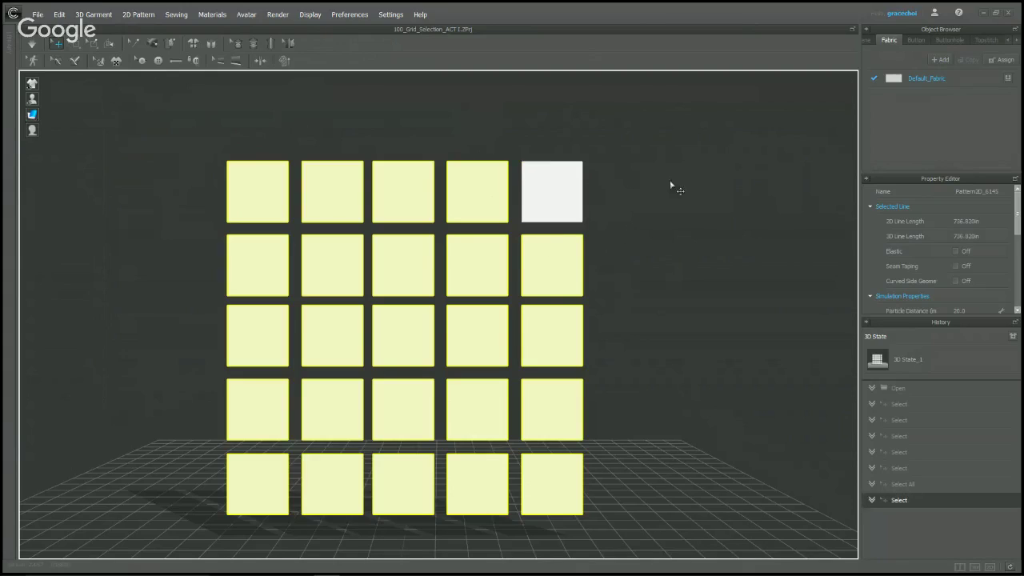
left_click(477, 275)
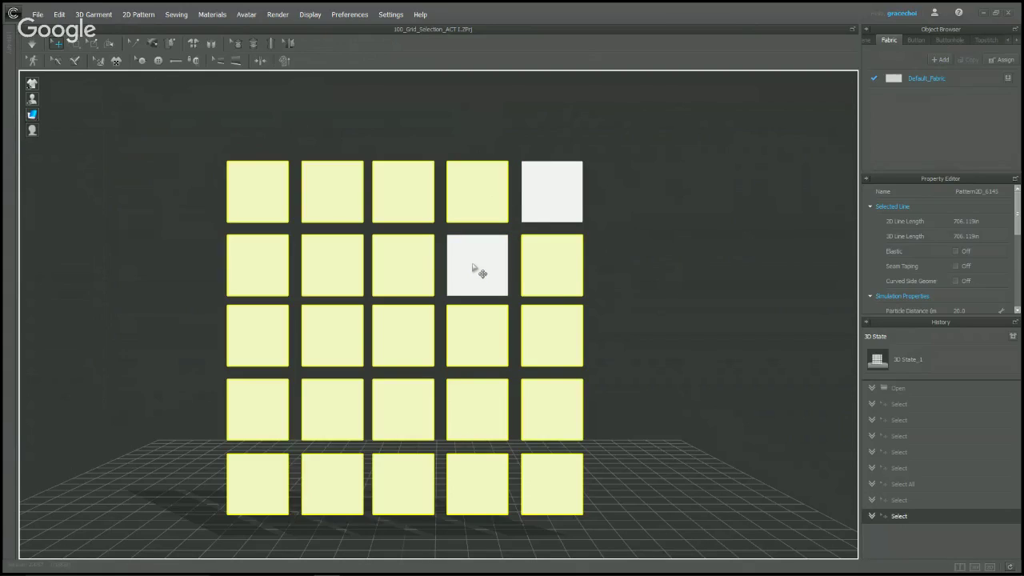
left_click(404, 346)
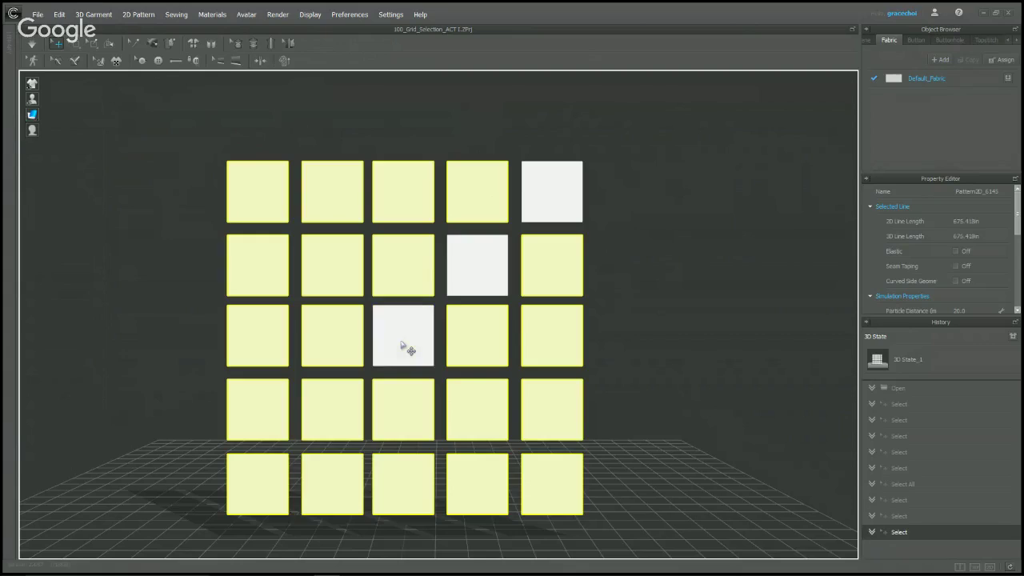
left_click(341, 413)
left_click(260, 487)
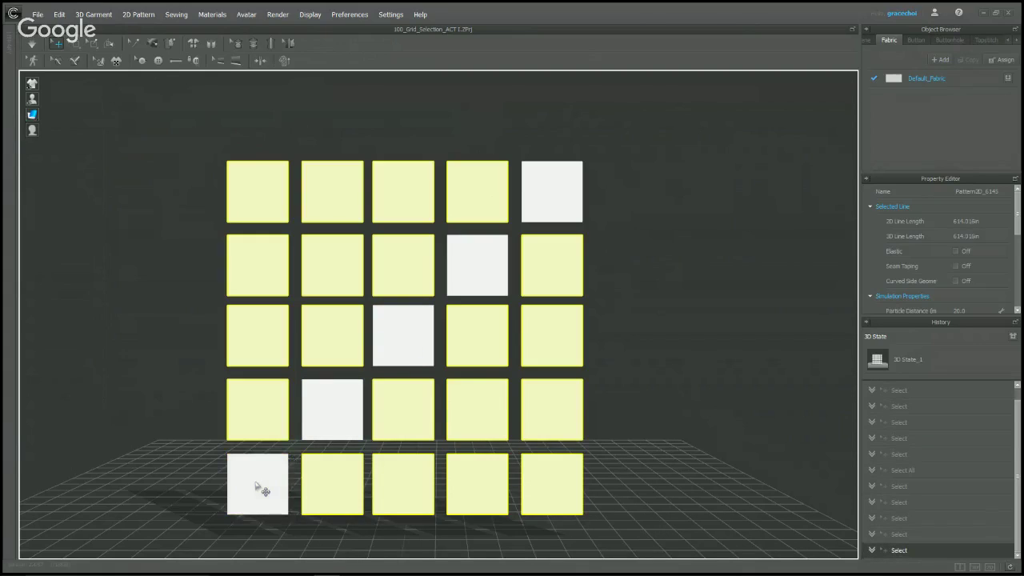
- Deselect the remaining squares of the other diagonal to form an X, then clear the whole selection
left_click(553, 489)
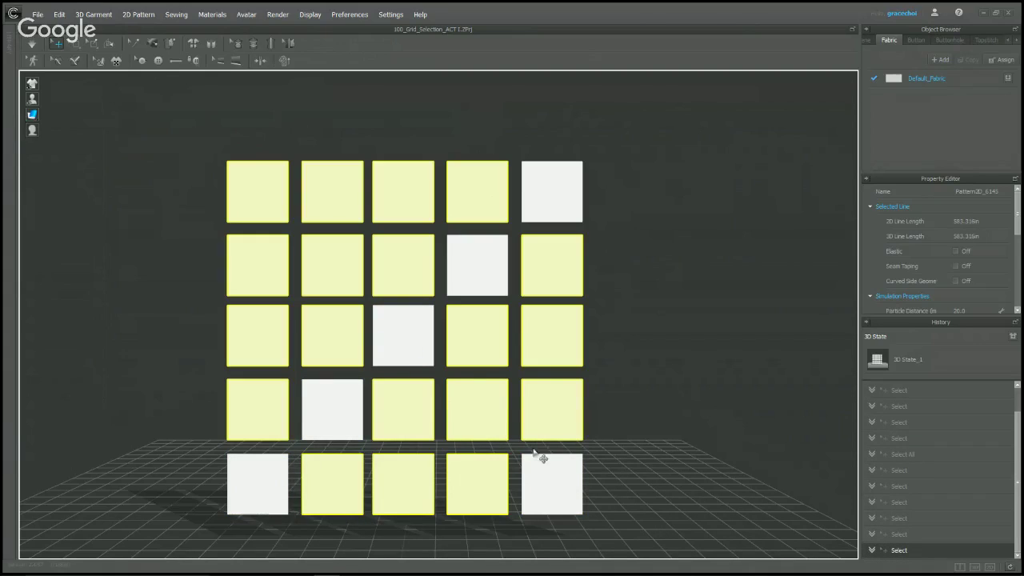
left_click(478, 411)
left_click(324, 274)
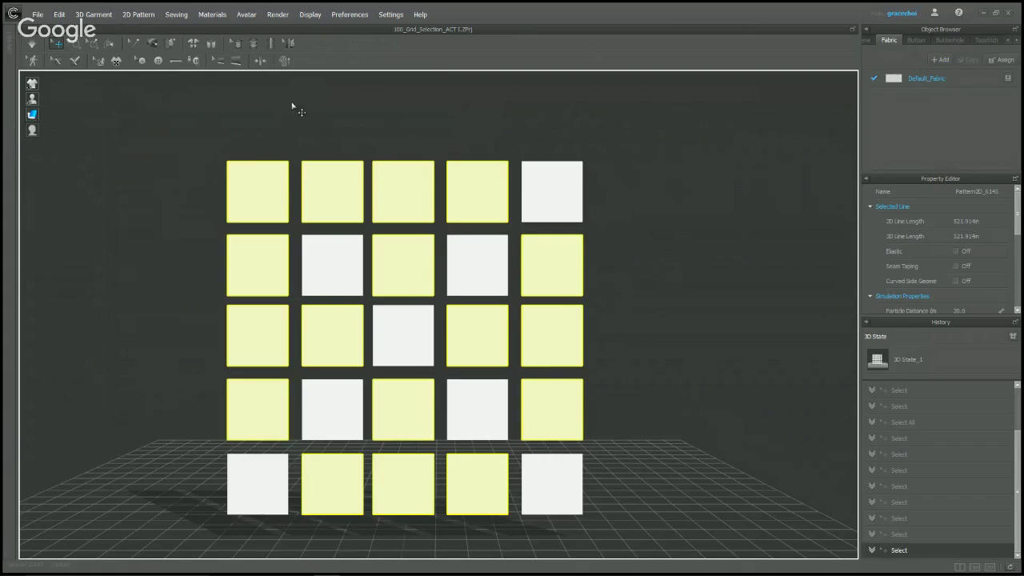
left_click(262, 184)
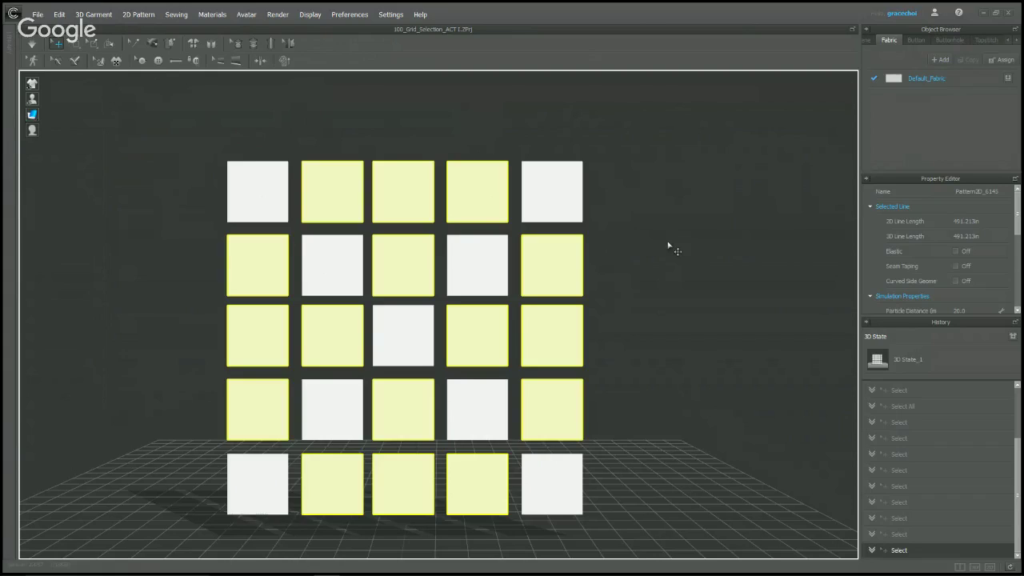
left_click(704, 224)
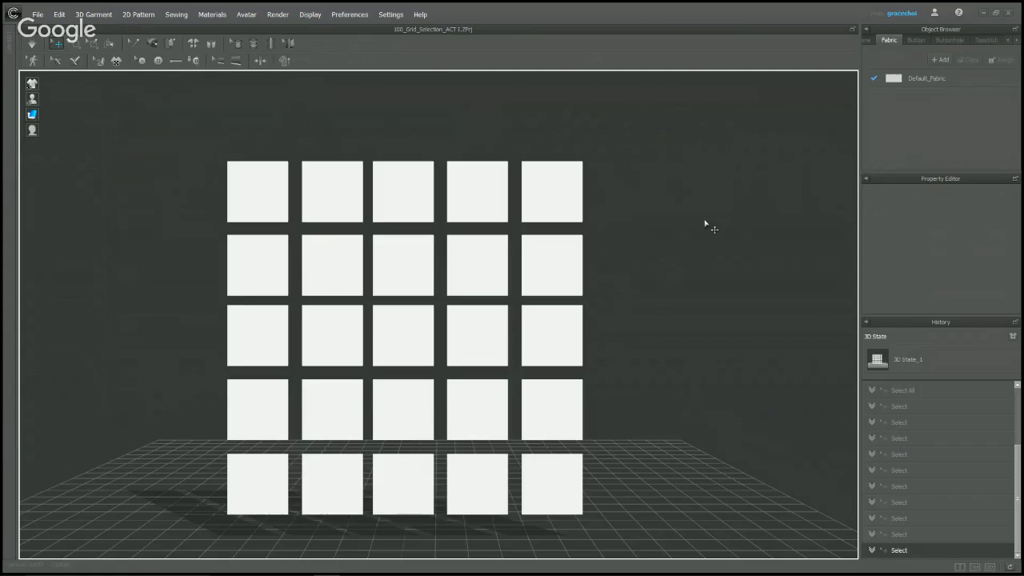
- Undo the selection changes until only the first row's fifth square and the second row's fourth square are deselected
key("ctrl+z")
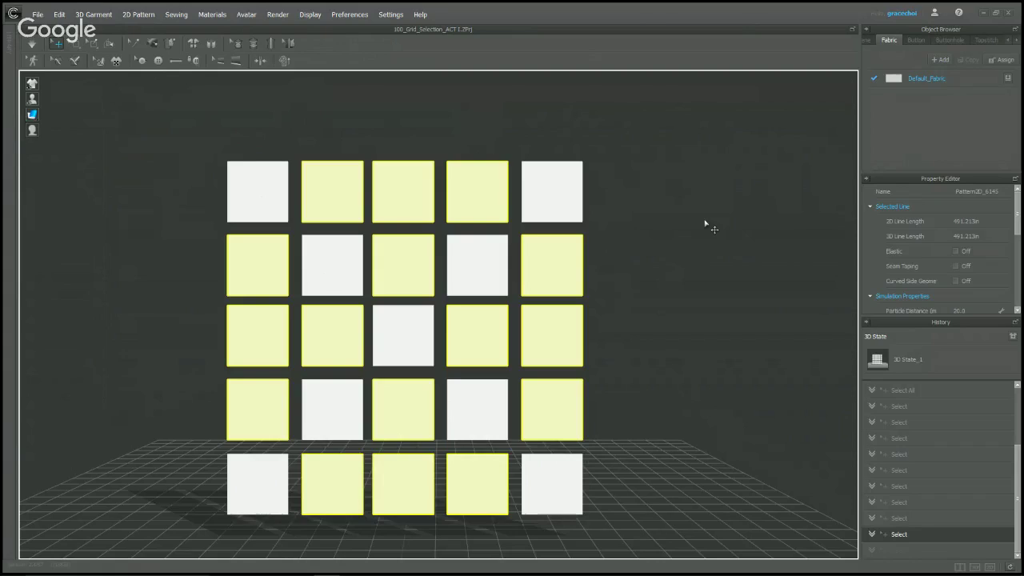
key("ctrl+z")
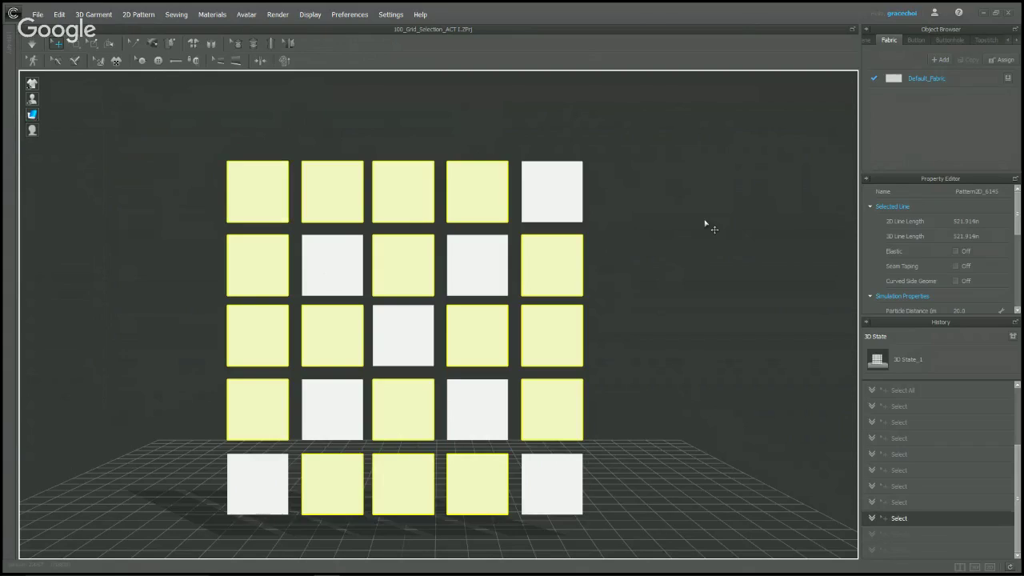
key("ctrl+z")
key("ctrl+z")
key("ctrl+z")
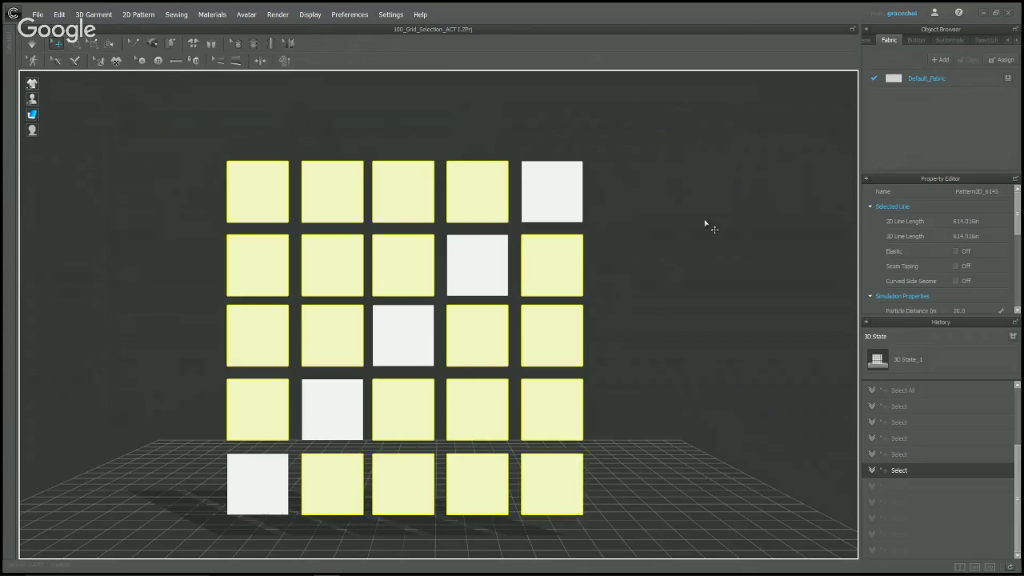
key("ctrl+z")
key("ctrl+z")
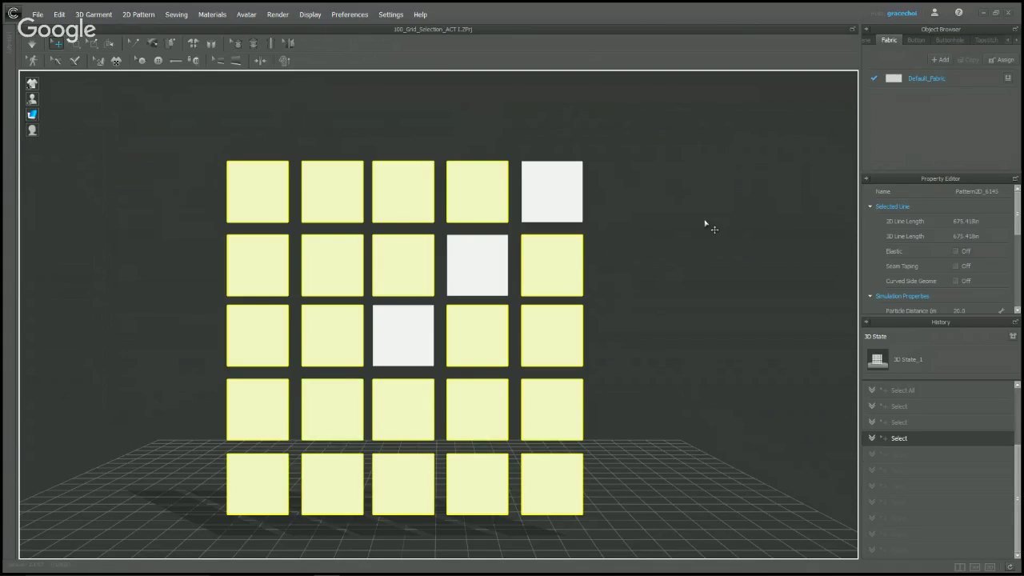
key("ctrl+z")
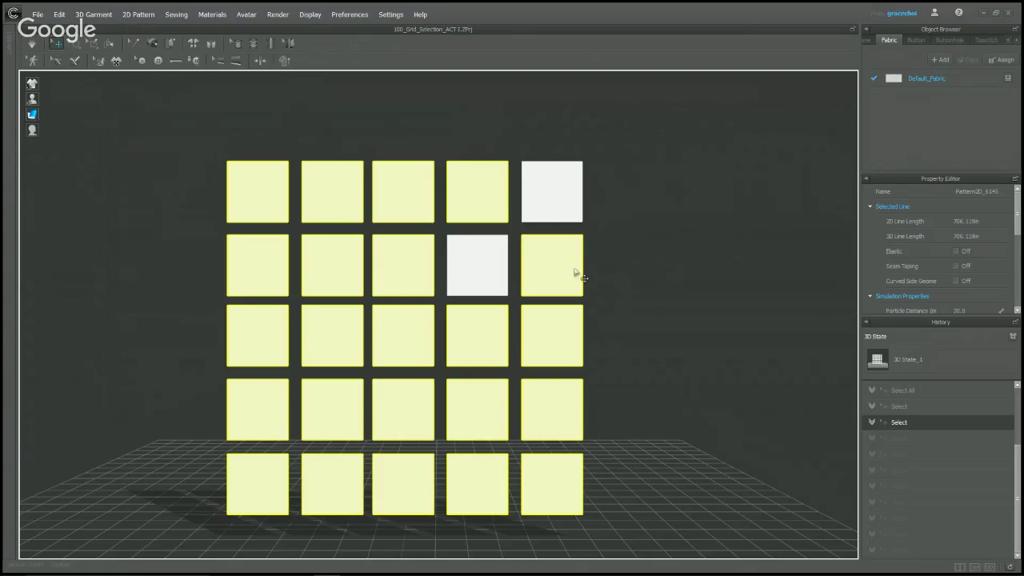
- Try moving the selected squares away from the two deselected ones, then undo the move
left_click_drag(571, 271, 244, 296)
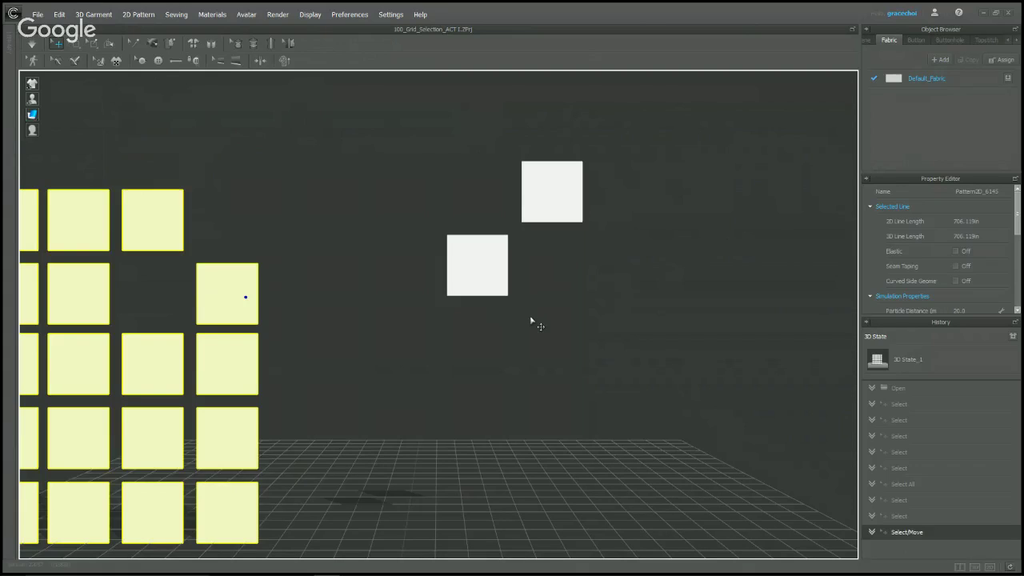
key("ctrl+z")
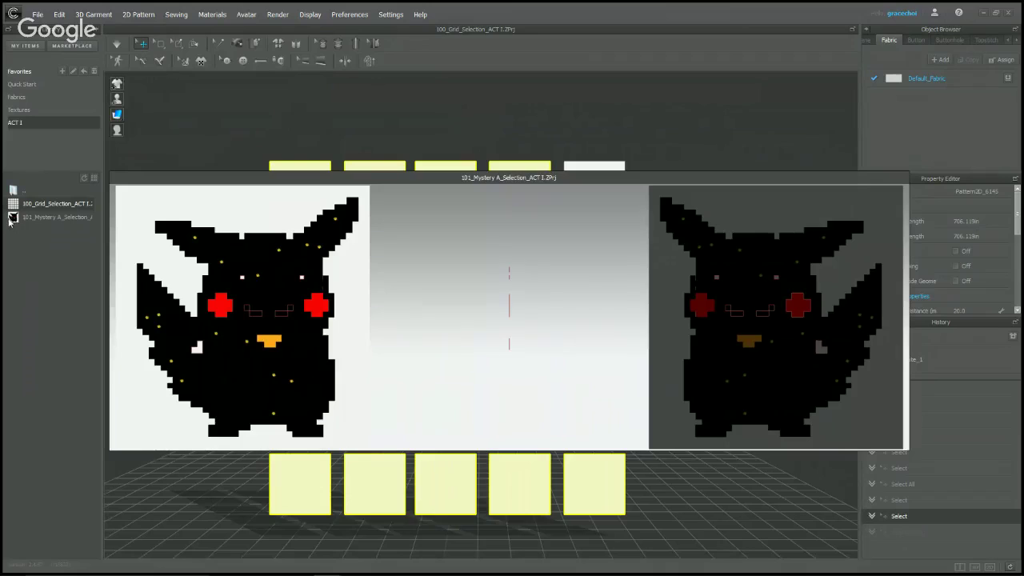
- Open the 101_Mystery A_Selection_ACT I project without saving the grid file, and dismiss its instructions
double_click(14, 222)
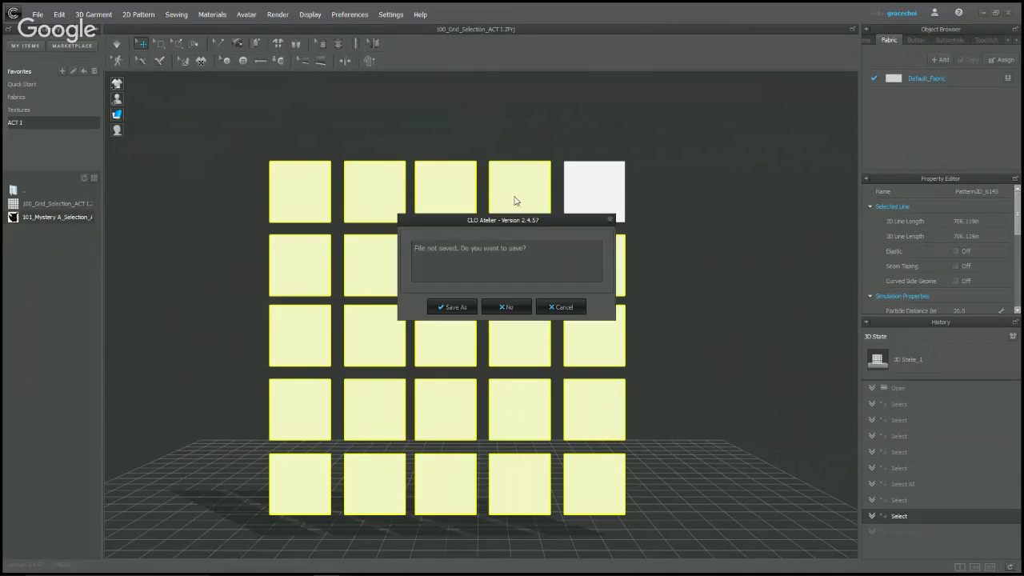
left_click(509, 308)
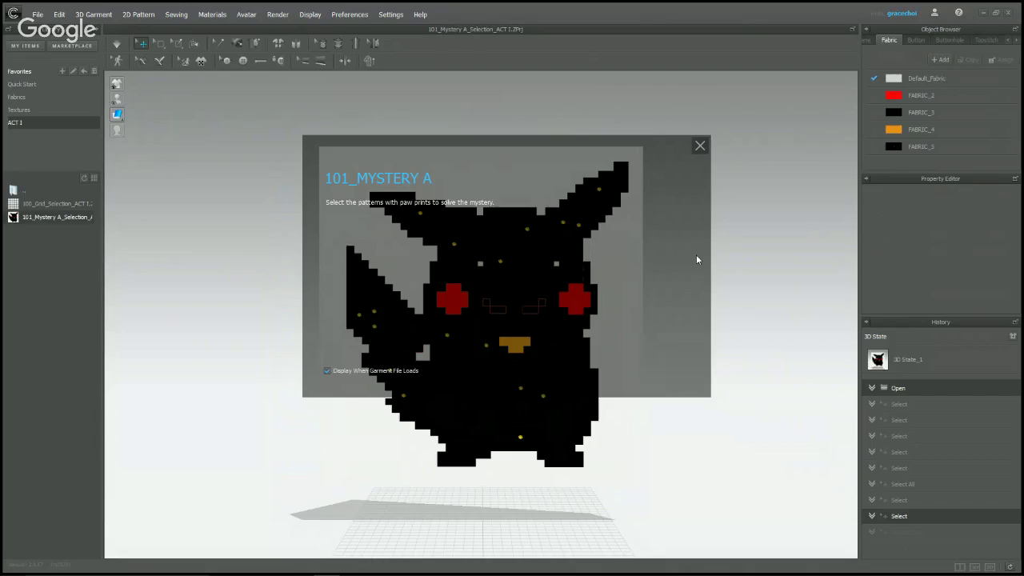
left_click(701, 146)
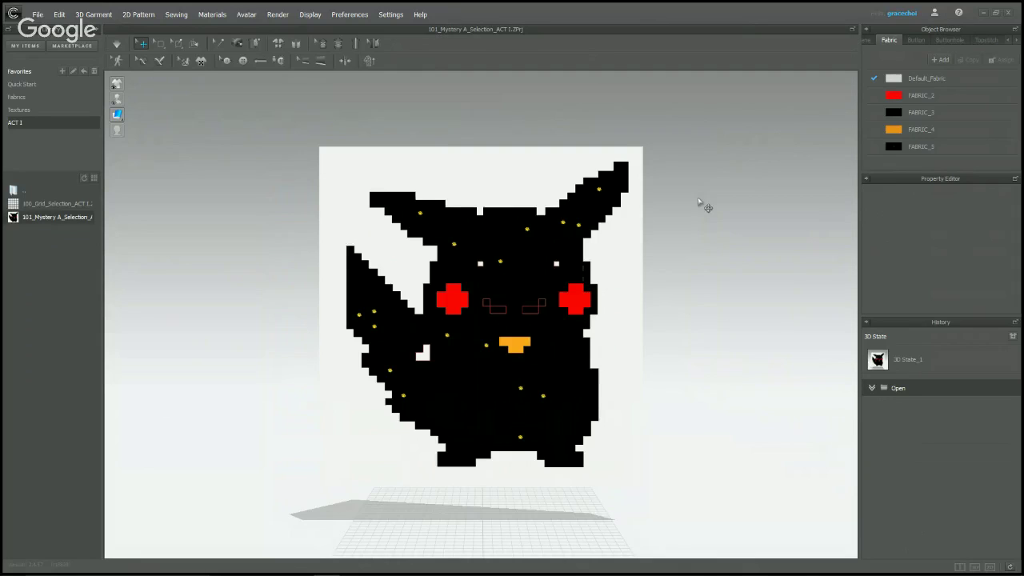
- Select the seven paw-print patterns across both ears, the forehead and the face together
scroll(687, 224, "up", 5)
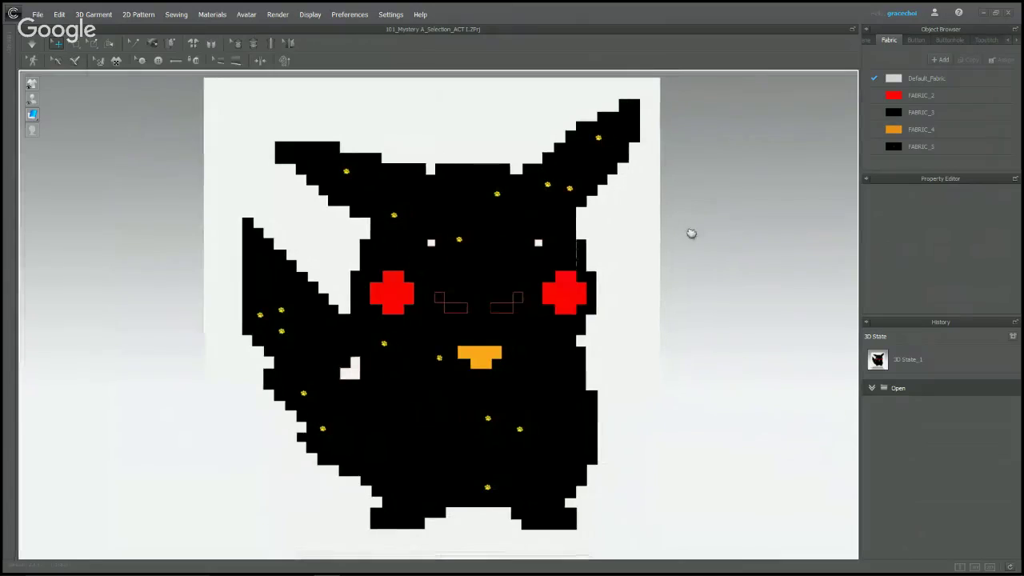
scroll(676, 236, "up", 2)
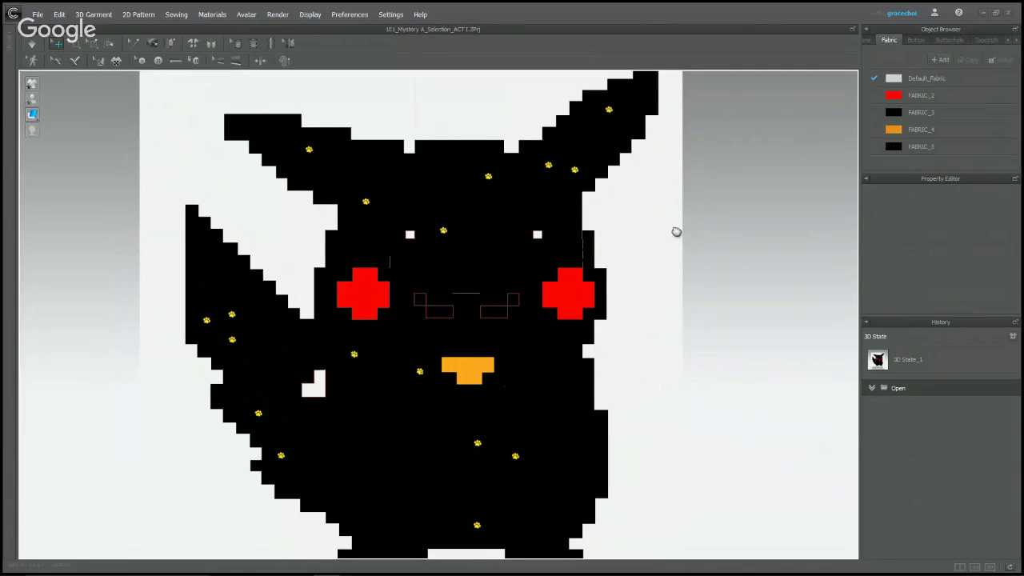
middle_click_drag(676, 234, 678, 224)
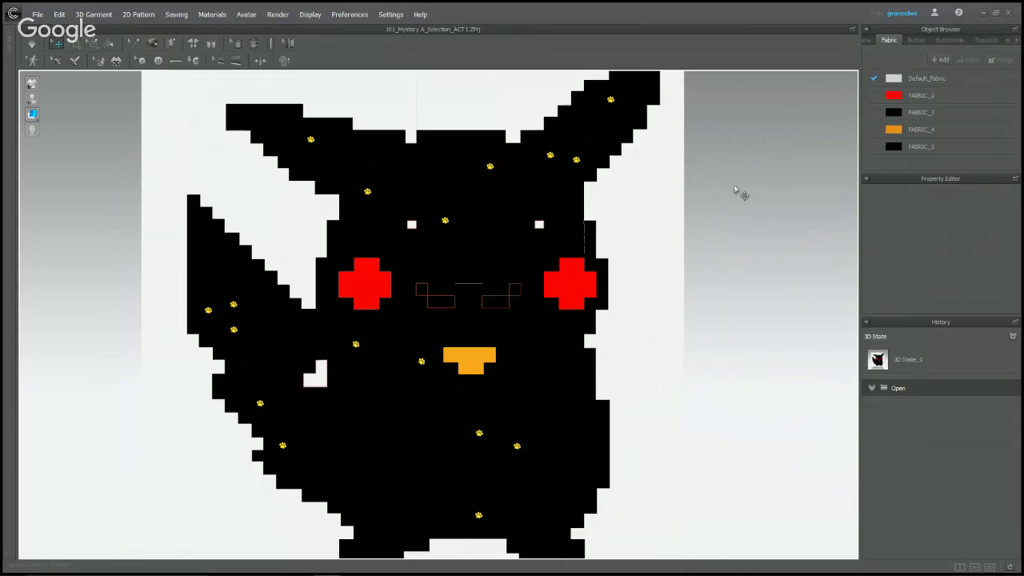
left_click(621, 109)
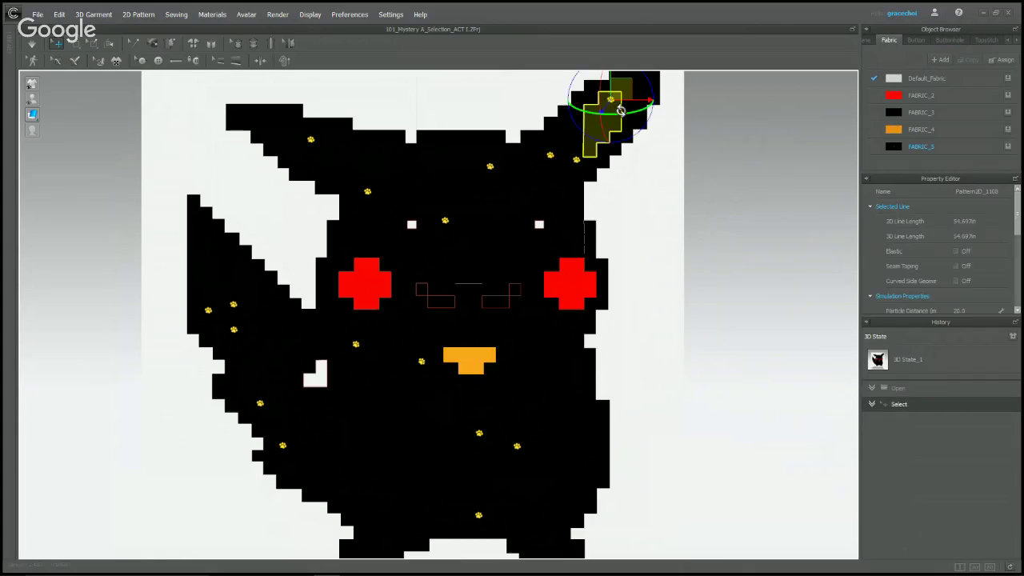
left_click(576, 163, "shift")
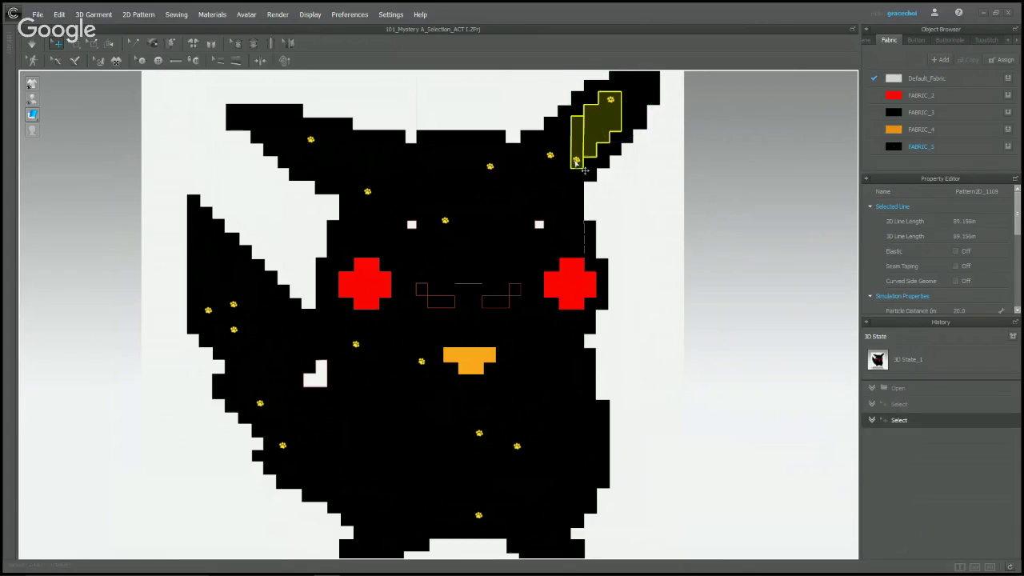
left_click(558, 162, "shift")
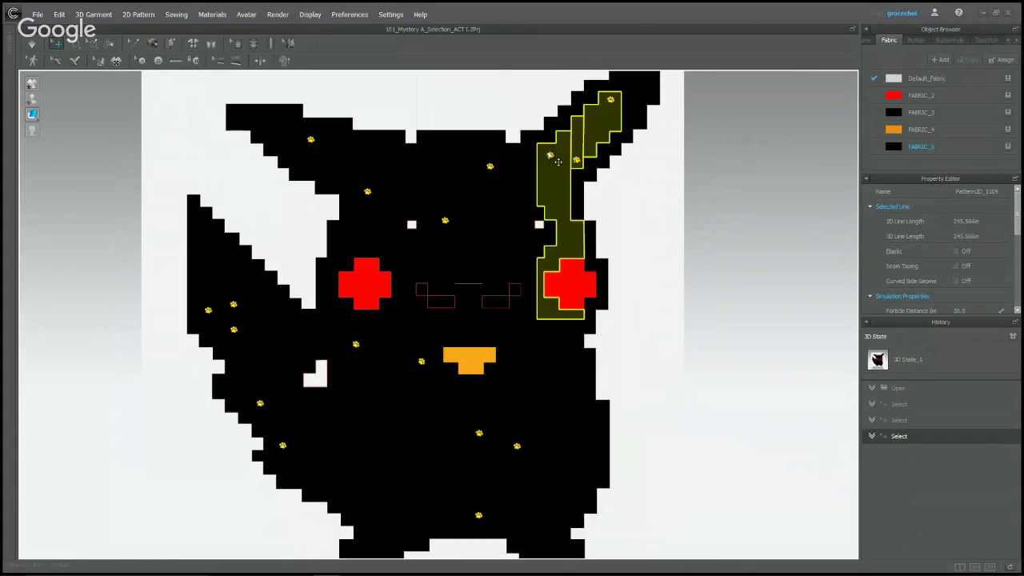
left_click(490, 166, "shift")
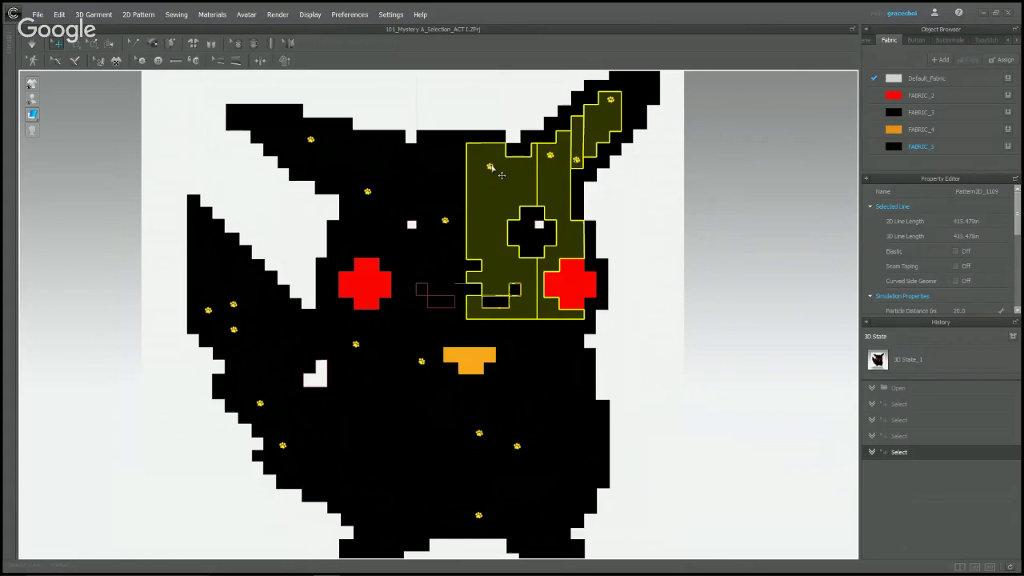
left_click(451, 225, "shift")
left_click(381, 200, "shift")
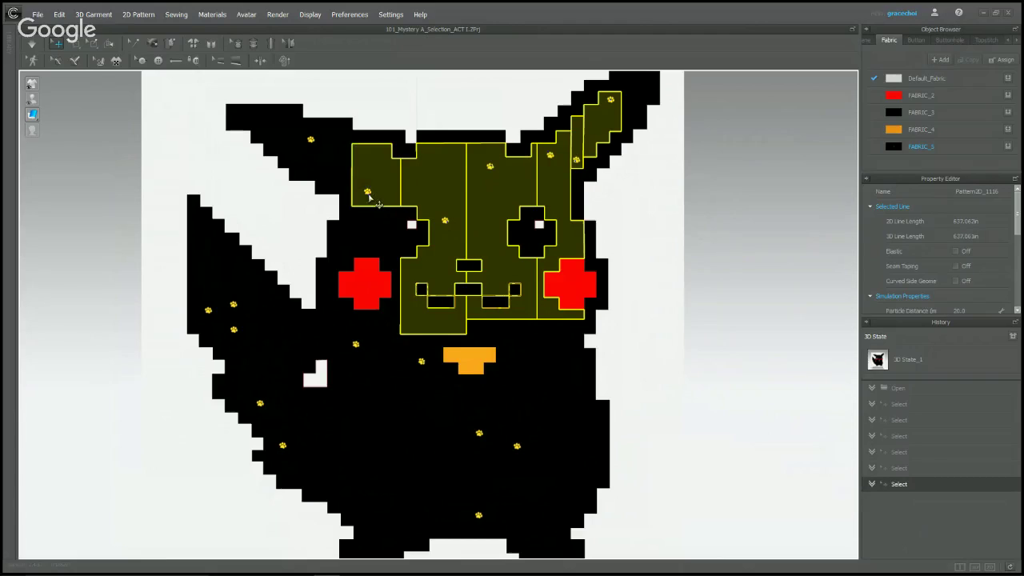
left_click(312, 146, "shift")
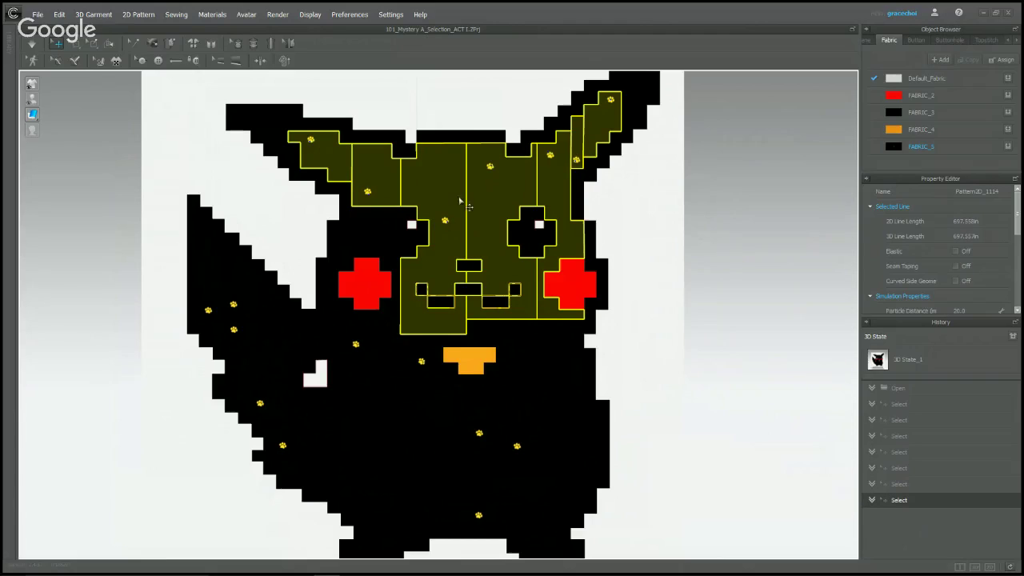
- Try moving the selected face and ear patterns out of place, then undo the move
left_click_drag(492, 204, 402, 198)
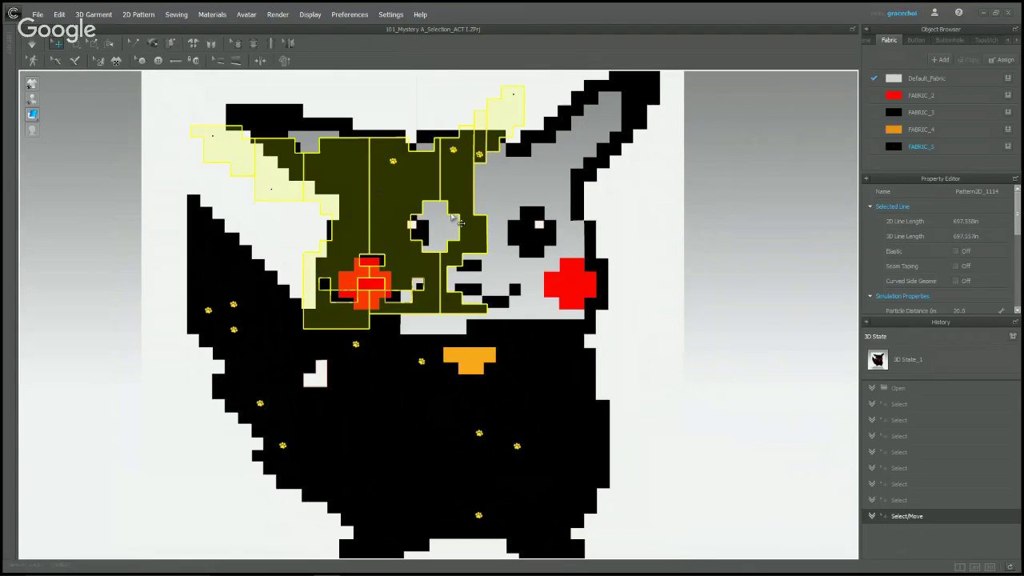
key("ctrl+z")
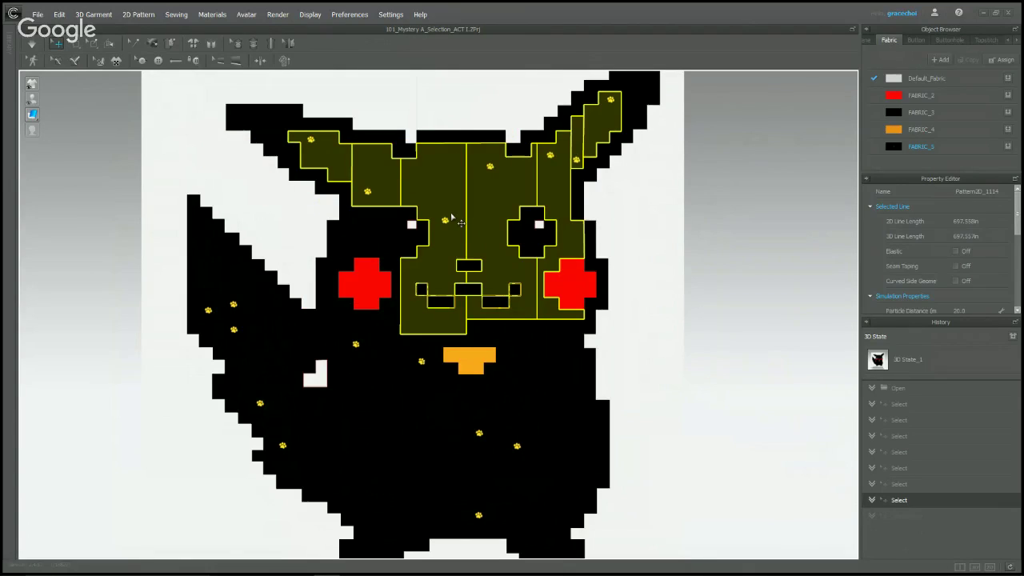
- Add the paw-print pattern below the left cheek and the five paw-print tail patterns to the selection
left_click(362, 352, "shift")
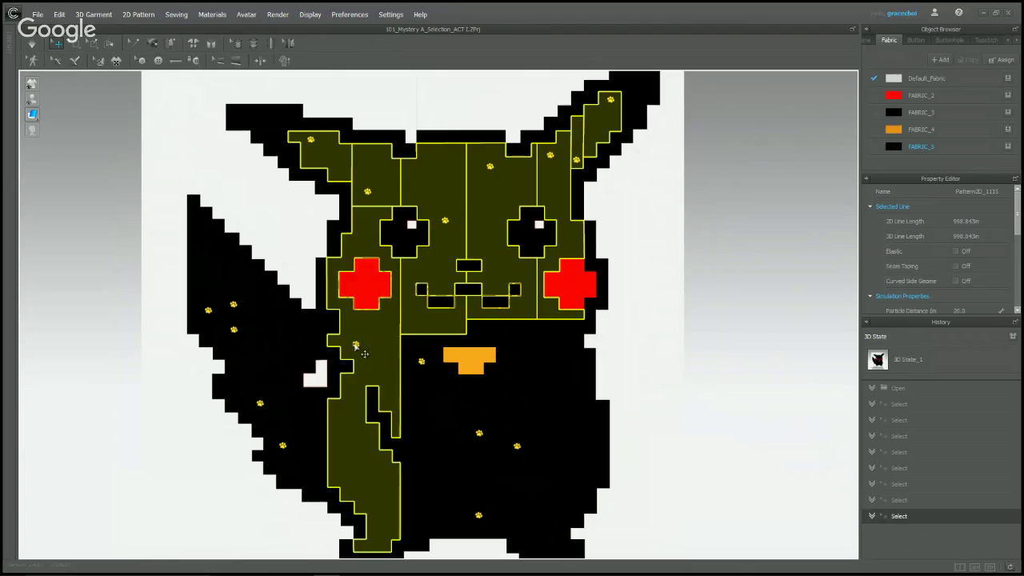
left_click(244, 331, "shift")
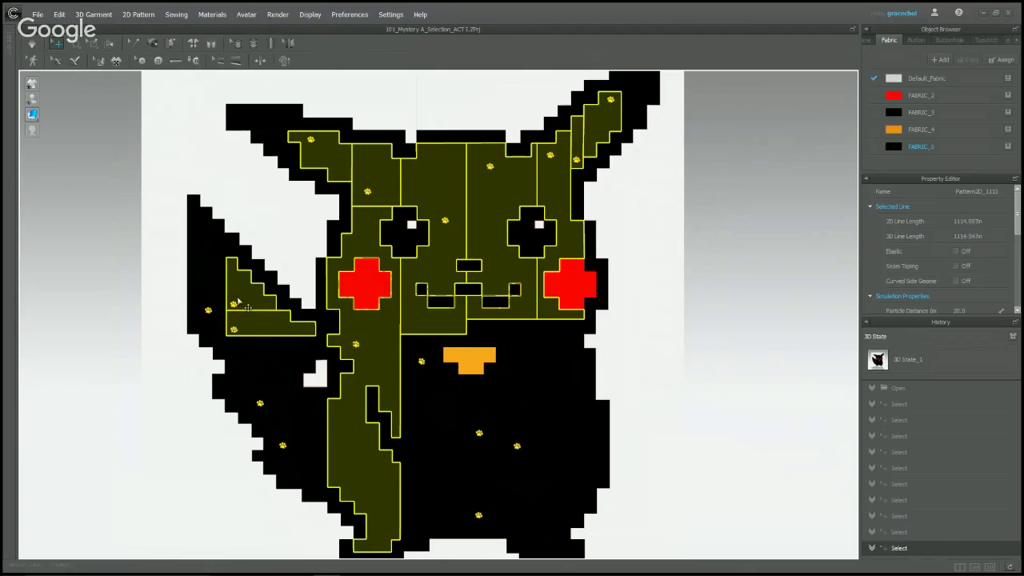
left_click(248, 308, "shift")
left_click(214, 317, "shift")
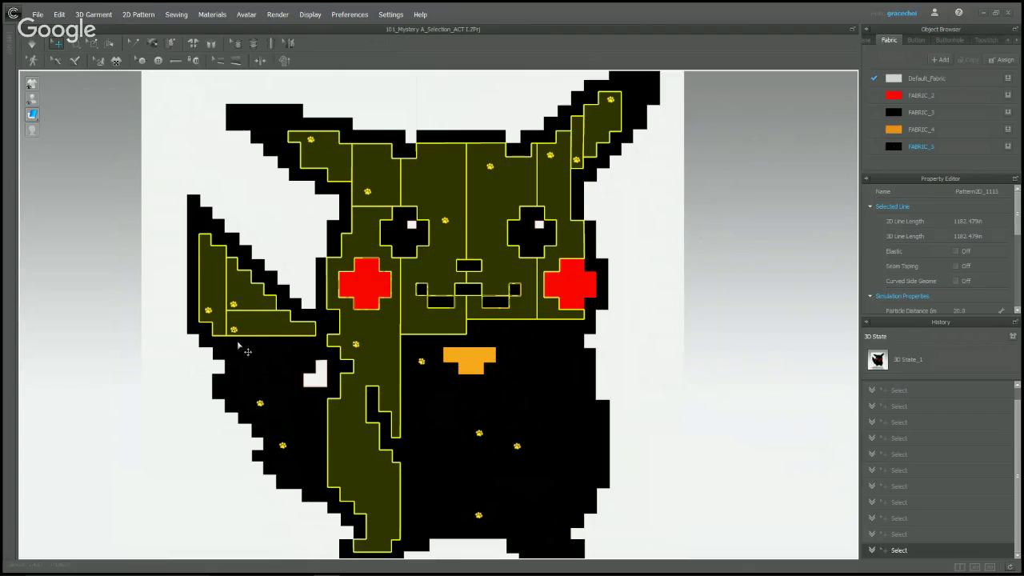
left_click(261, 405, "shift")
left_click(286, 452, "shift")
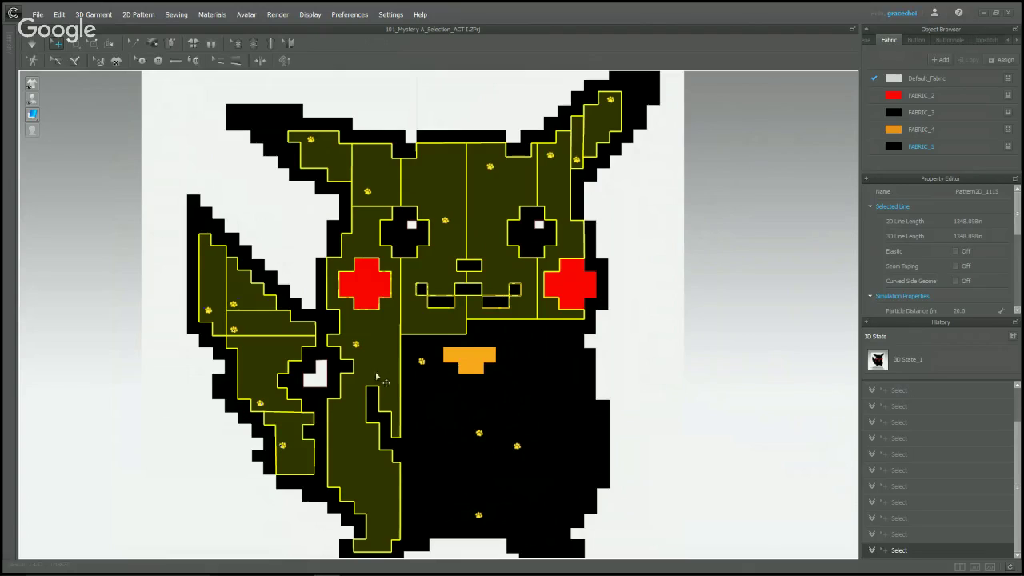
- Add the paw-print patterns beside the orange mouth, at the lower belly and at the right chest to the selection
left_click(417, 369, "shift")
left_click(478, 516, "shift")
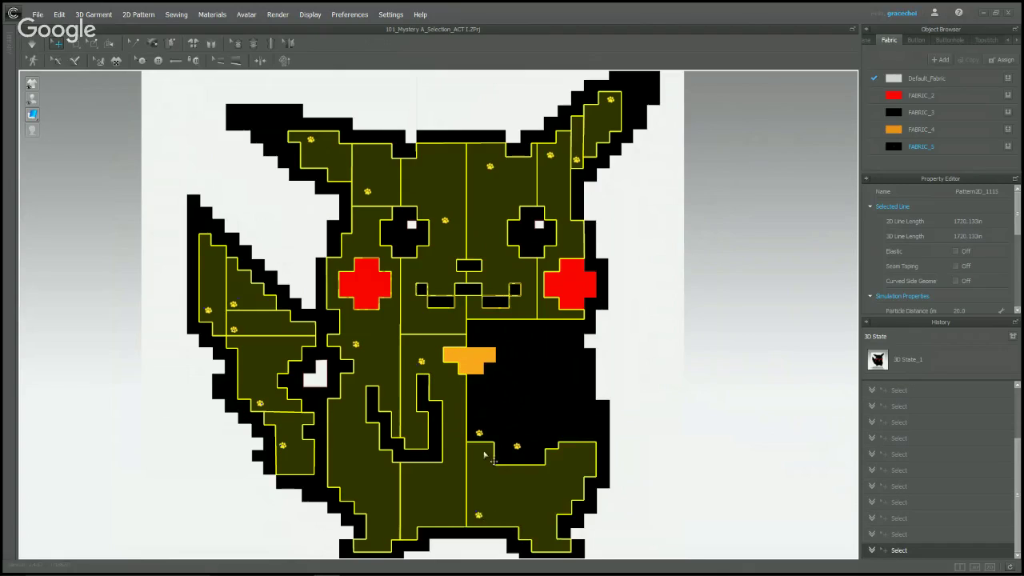
left_click(487, 441, "shift")
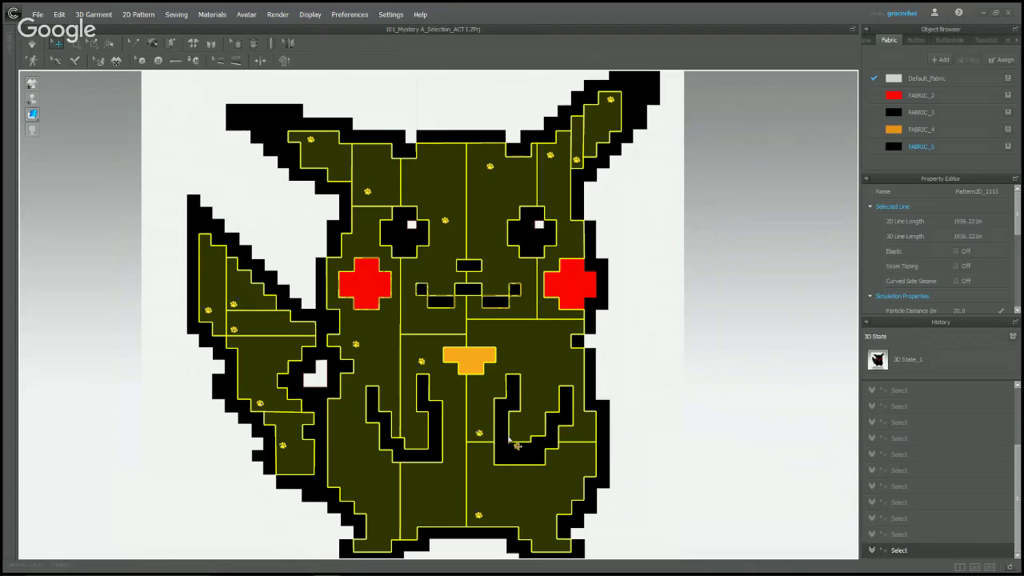
- Add the small paw-print pattern inside the right arm to the selection, leaving the black arm outline deselected
left_click(529, 459, "shift")
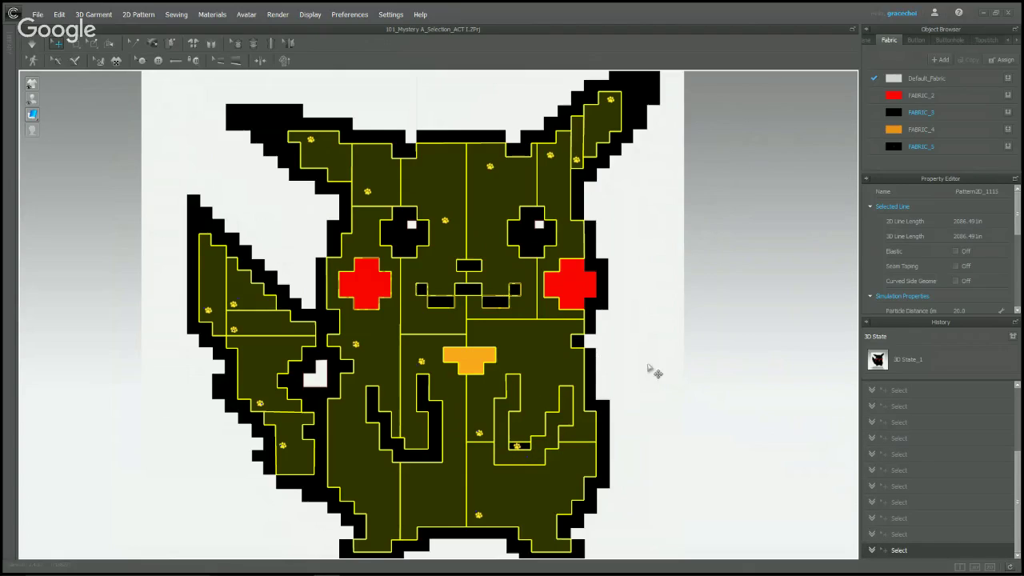
middle_click_drag(585, 449, 601, 377)
scroll(600, 377, "up", 8)
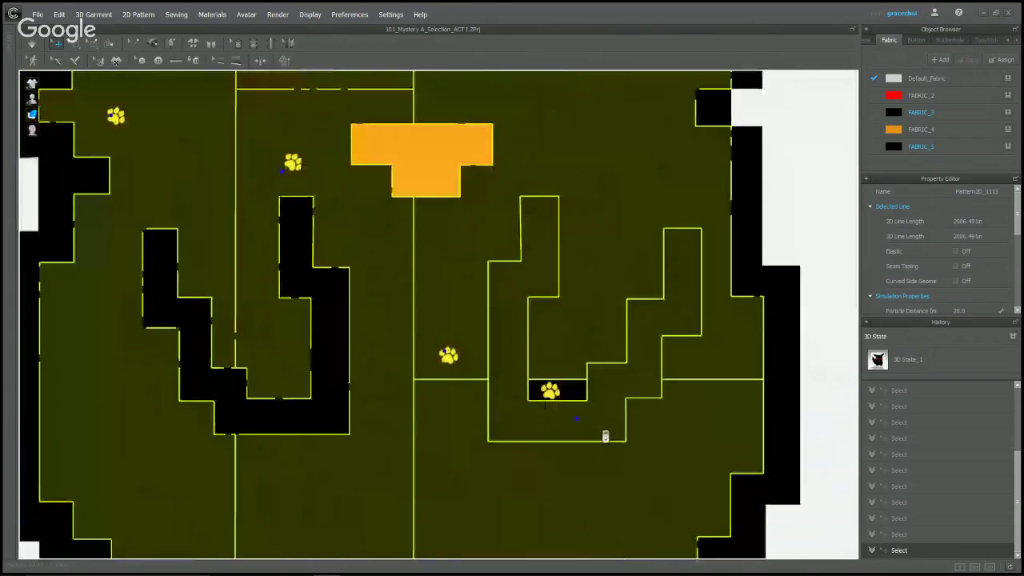
middle_click_drag(605, 435, 592, 382)
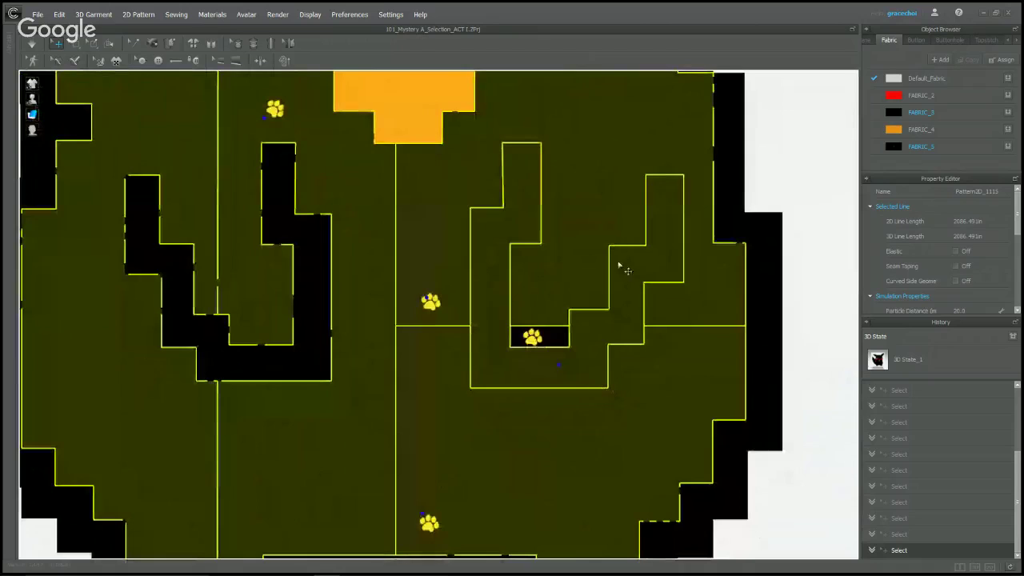
left_click(536, 339, "shift")
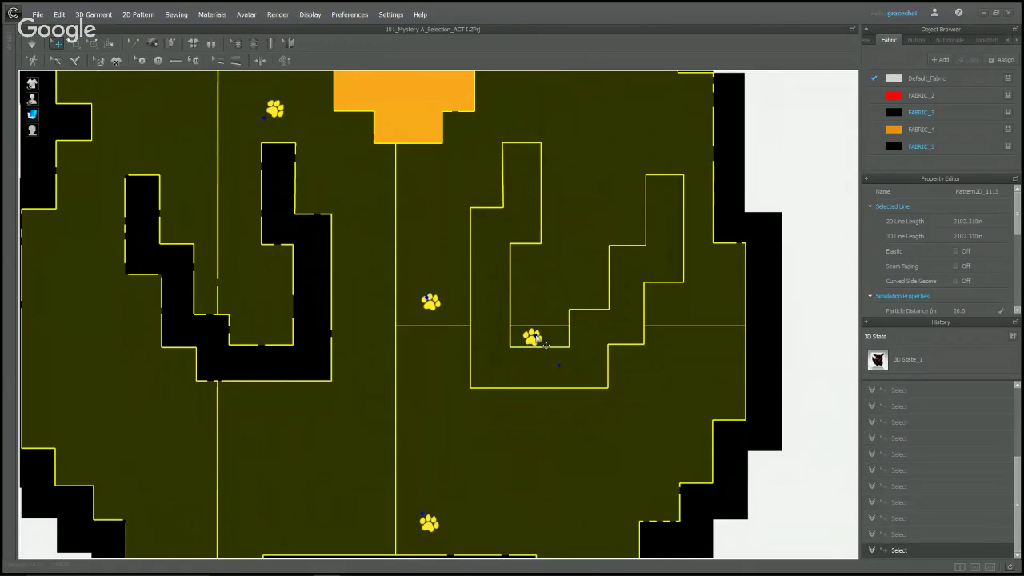
left_click(570, 377, "ctrl")
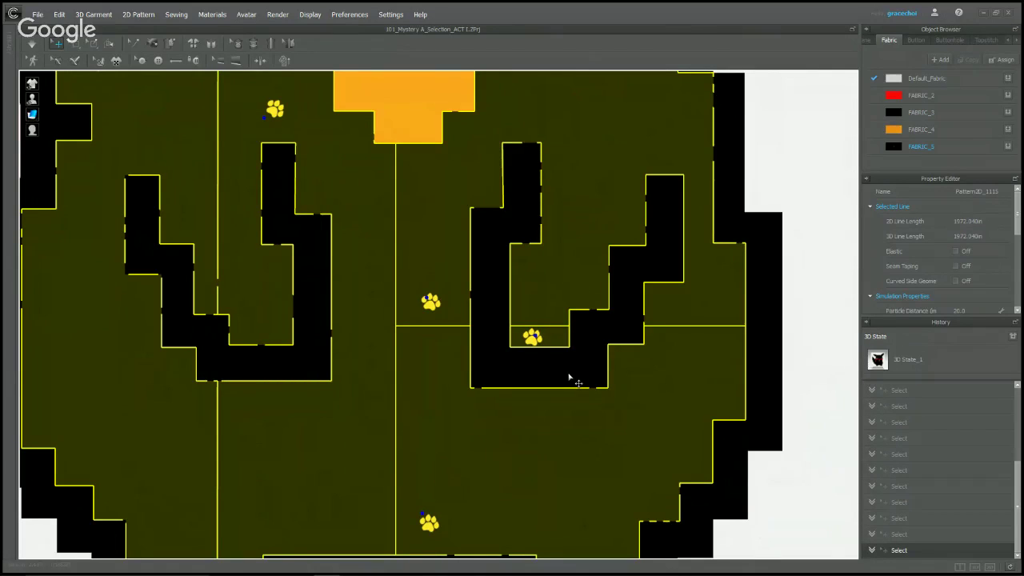
scroll(645, 357, "down", 6)
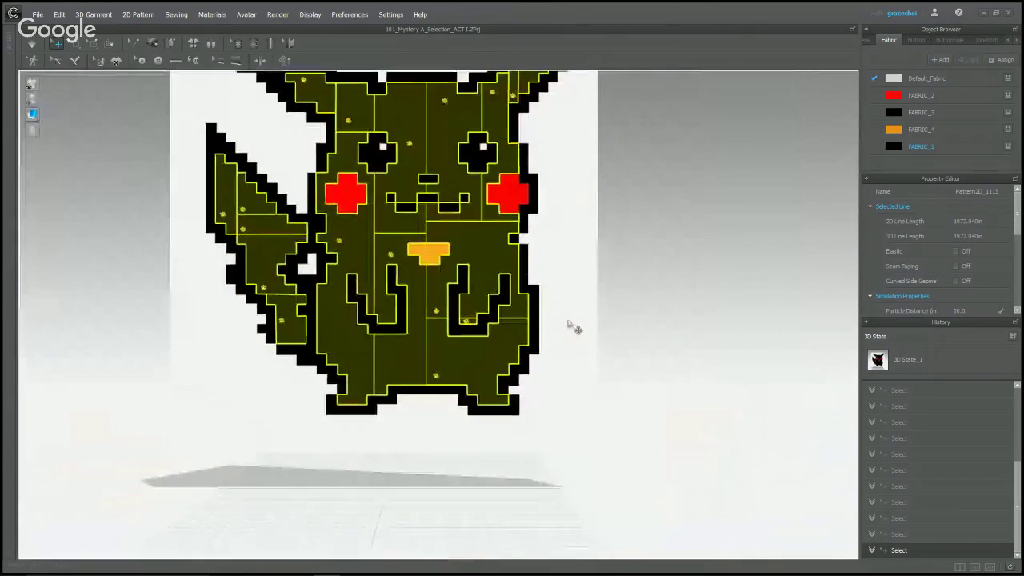
middle_click_drag(569, 321, 622, 394)
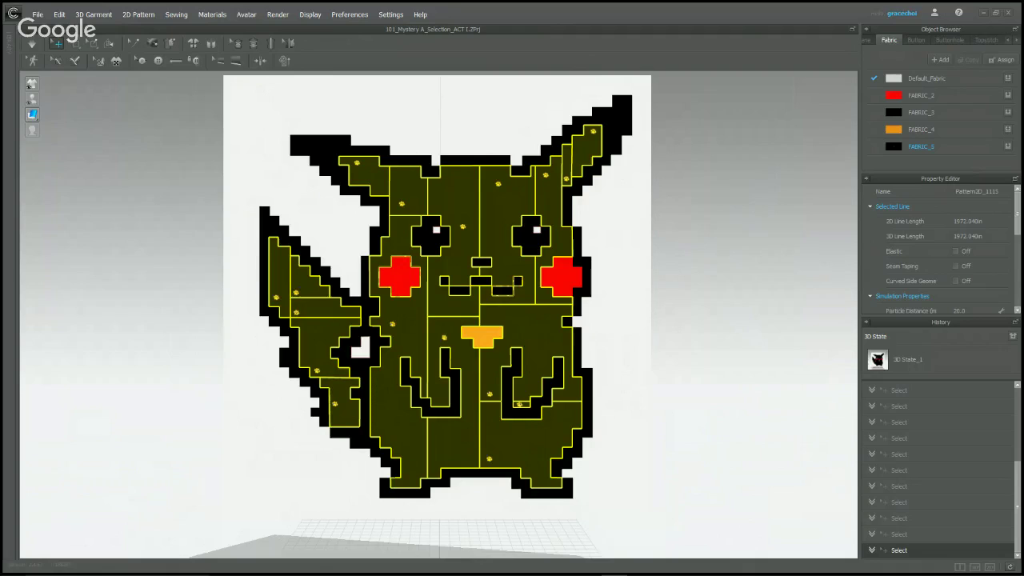
- Clear the pattern selection and browse the ACT I library to the A_Puzzles folder inside 4_Simulation
left_click(160, 186)
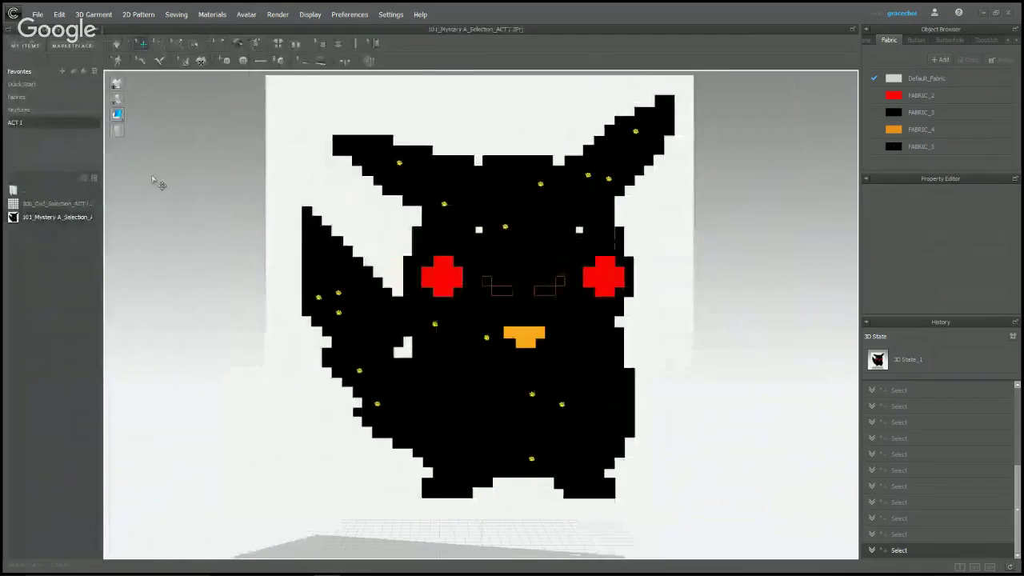
left_click(23, 126)
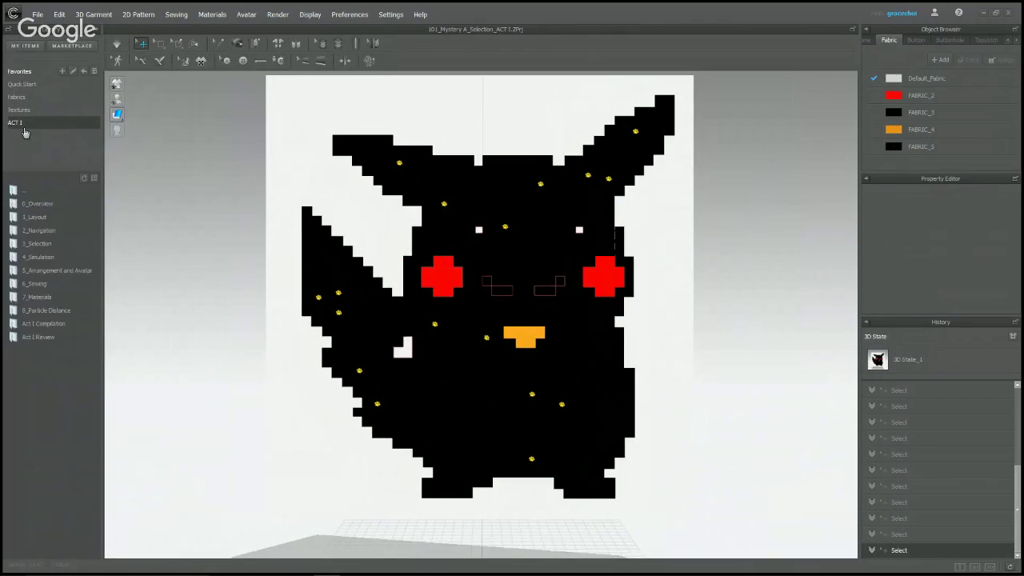
double_click(38, 257)
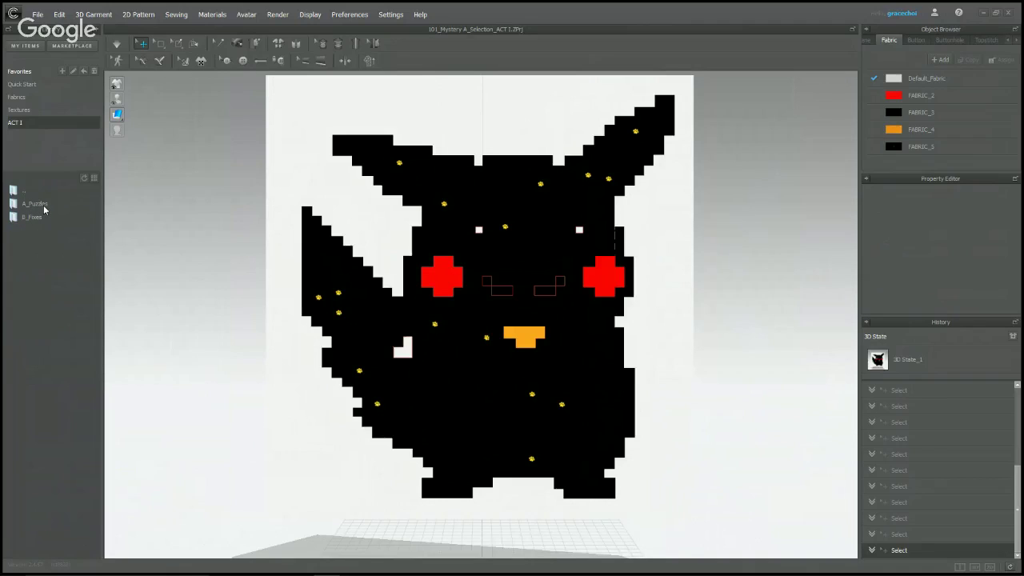
double_click(36, 204)
mouse_move(43, 205)
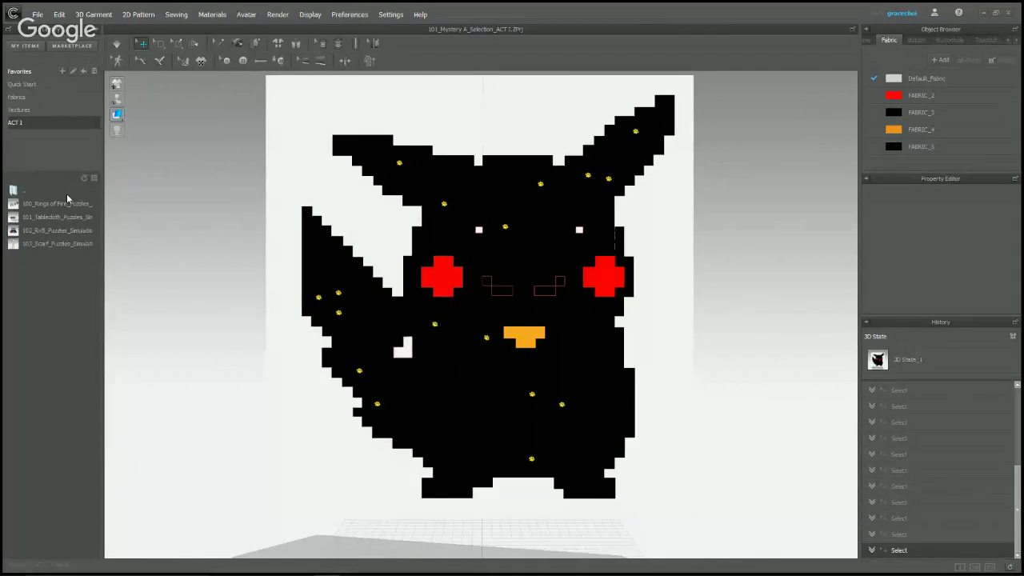
- Open the 100_Rings of Fire_Puzzles_Simulation_ACT I project without saving the current file, and dismiss its instructions
double_click(55, 204)
left_click(503, 309)
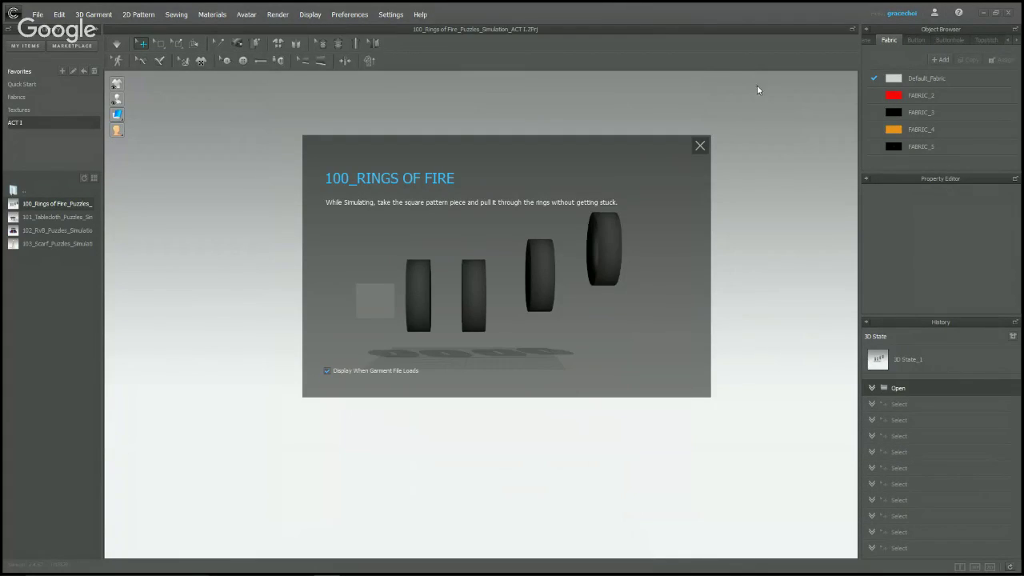
left_click(700, 148)
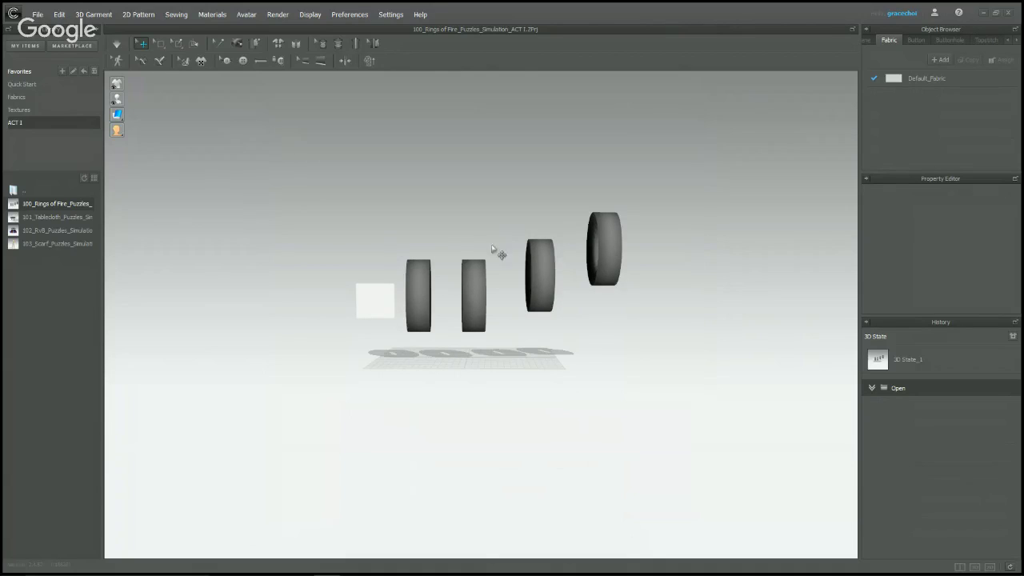
- Simulate the white square cloth so that it falls to the floor, and practise selecting and deselecting it
scroll(496, 254, "up", 2)
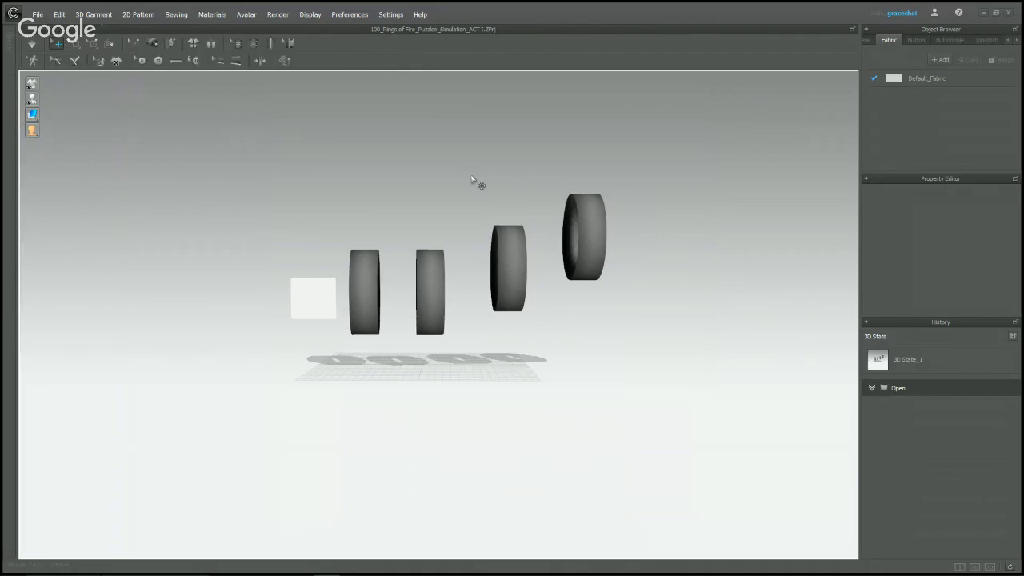
scroll(462, 198, "up", 2)
mouse_move(406, 174)
right_mouse_down()
mouse_move(459, 183)
mouse_move(386, 190)
mouse_move(404, 160)
mouse_move(407, 176)
right_mouse_up()
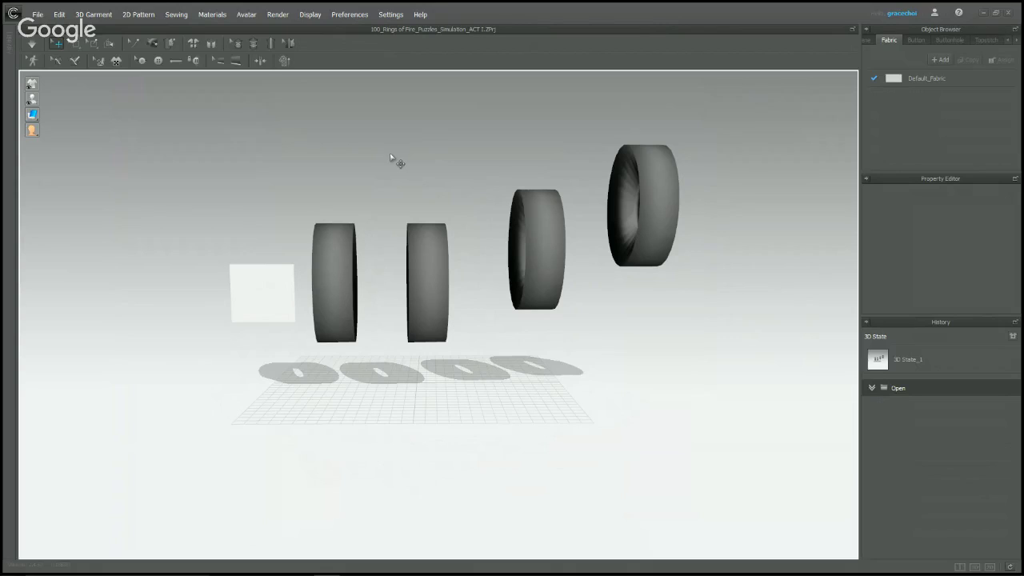
left_click(32, 44)
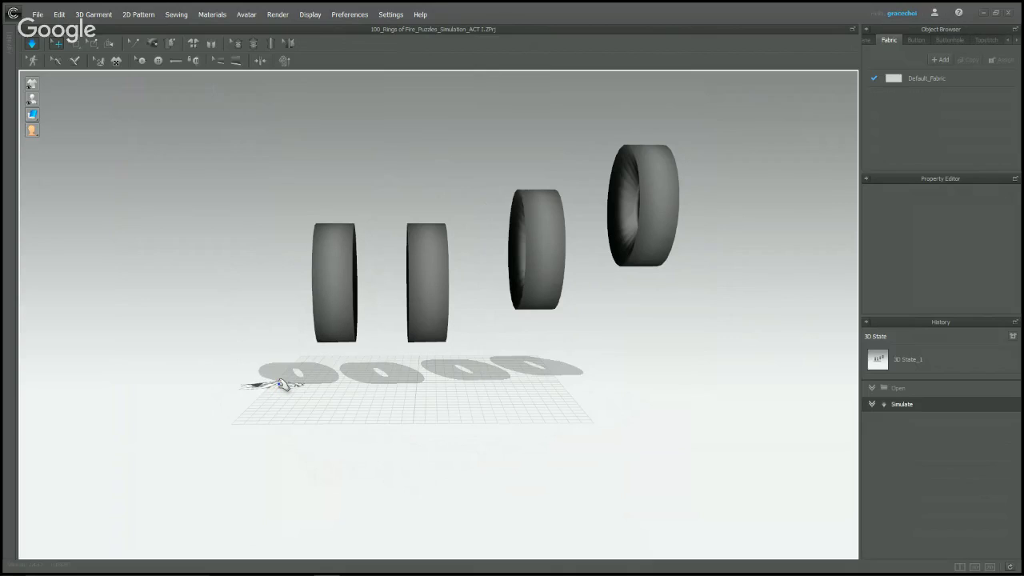
left_click(281, 385)
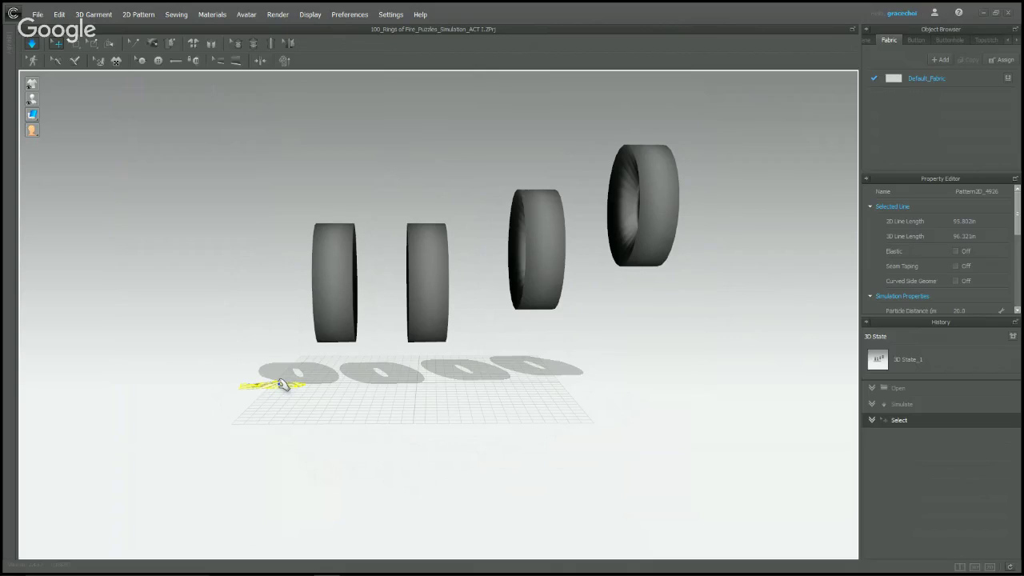
left_click(344, 368)
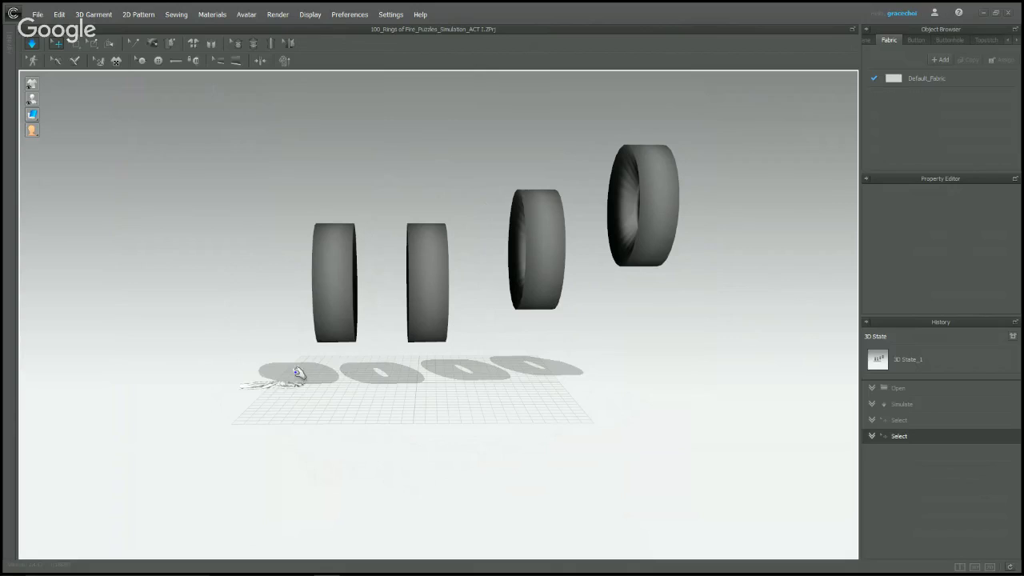
- Pull the fallen cloth along the floor past the first rings, pausing and resuming the simulation along the way
left_click_drag(276, 384, 384, 381)
key("space")
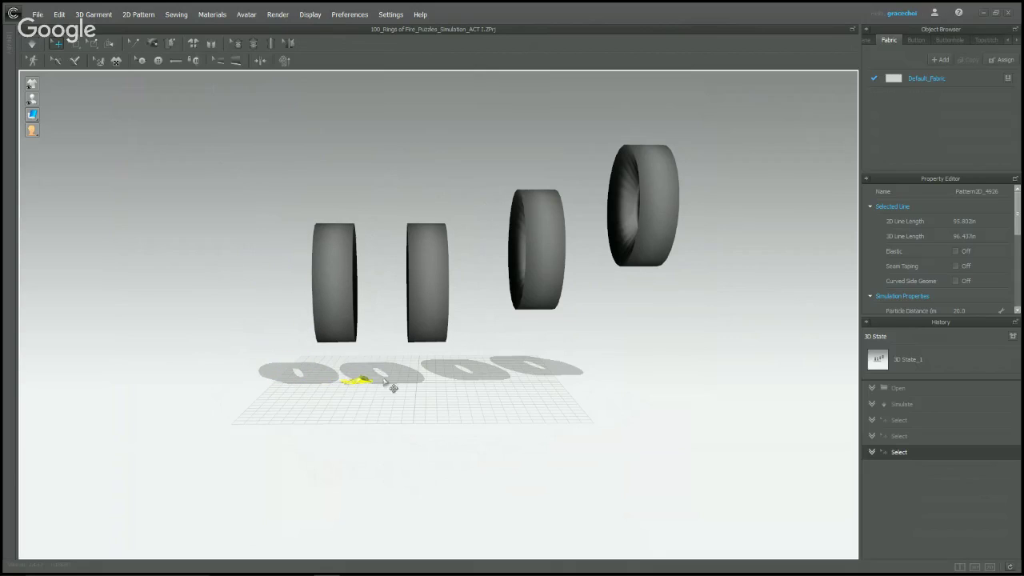
key("space")
left_click(401, 380)
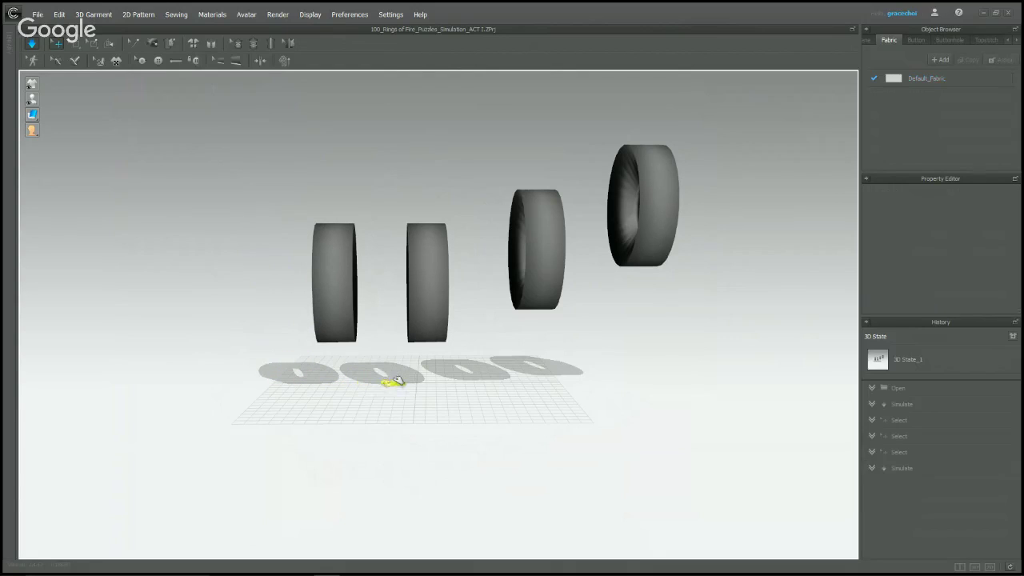
left_click(489, 388)
mouse_move(493, 388)
left_mouse_down()
mouse_move(532, 391)
mouse_move(498, 378)
mouse_move(516, 372)
mouse_move(491, 294)
mouse_move(478, 159)
left_mouse_up()
- Run the simulation until the crumpled cloth settles on the floor, and pause it
left_click(34, 45)
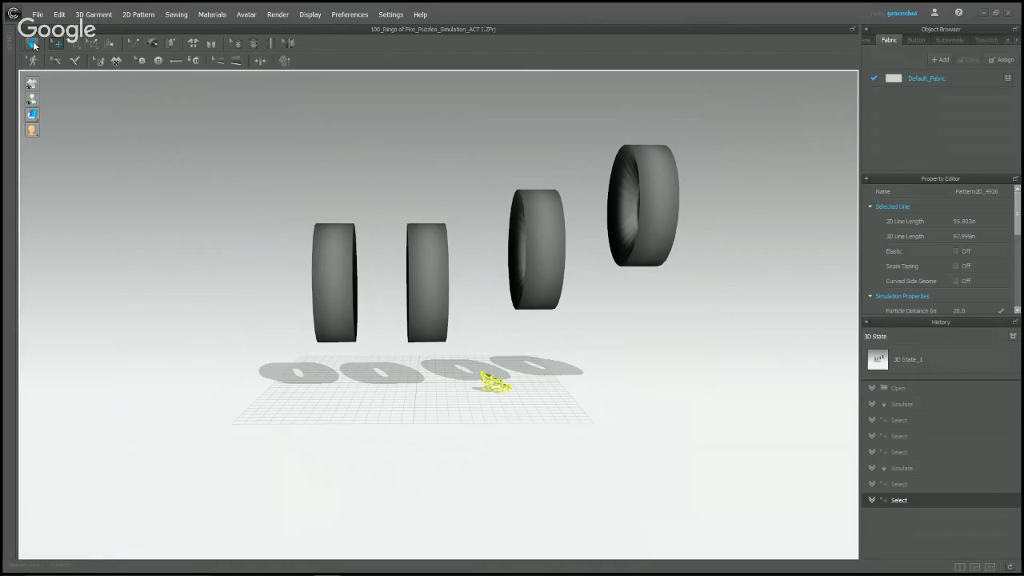
key("space")
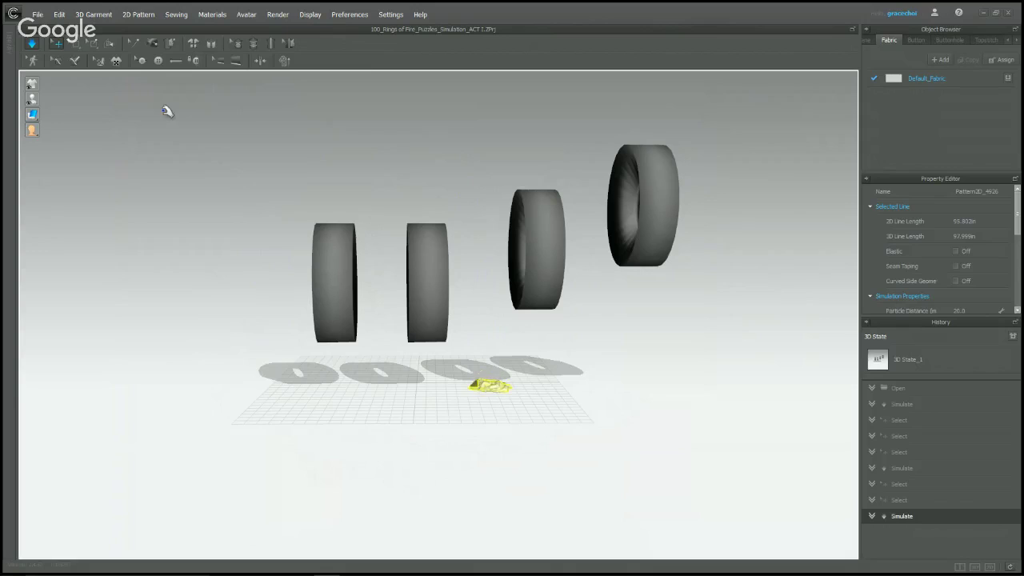
key("space")
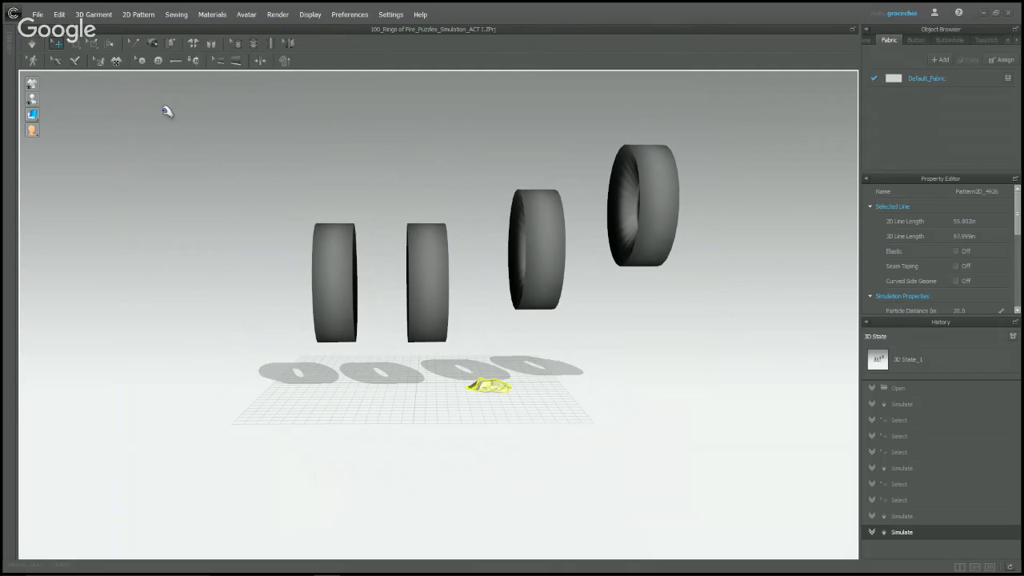
- Lift the paused cloth above the gap between the first two rings and simulate it briefly
mouse_move(510, 392)
left_mouse_down()
mouse_move(497, 234)
mouse_move(430, 195)
mouse_move(401, 202)
mouse_move(407, 220)
mouse_move(389, 254)
mouse_move(389, 165)
left_mouse_up()
key("space")
key("space")
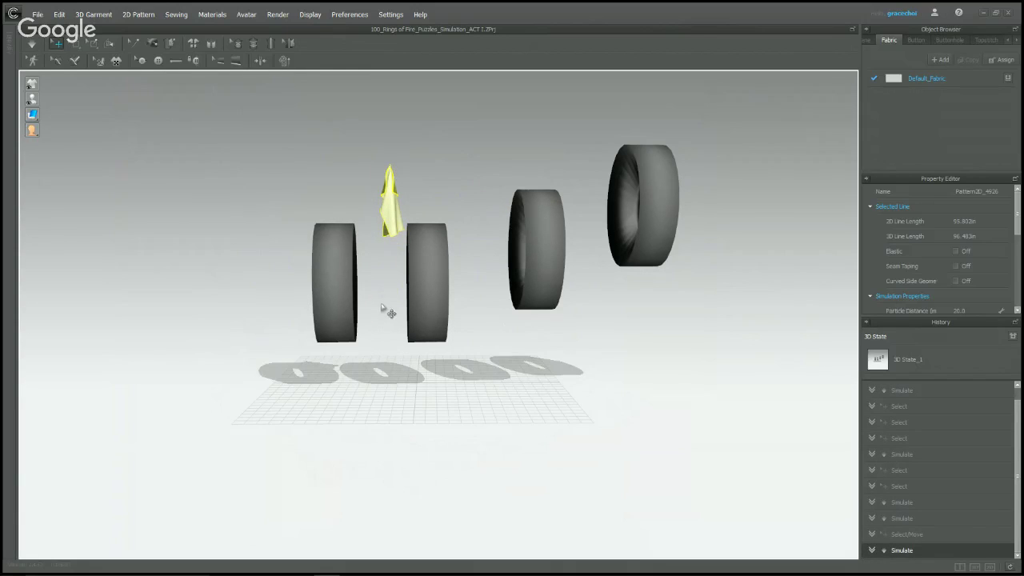
- Carry the cloth in front of the first ring and adjust its position relative to the ring's opening
key("space")
mouse_move(384, 379)
left_mouse_down()
mouse_move(388, 179)
mouse_move(351, 163)
mouse_move(270, 229)
mouse_move(286, 233)
left_mouse_up()
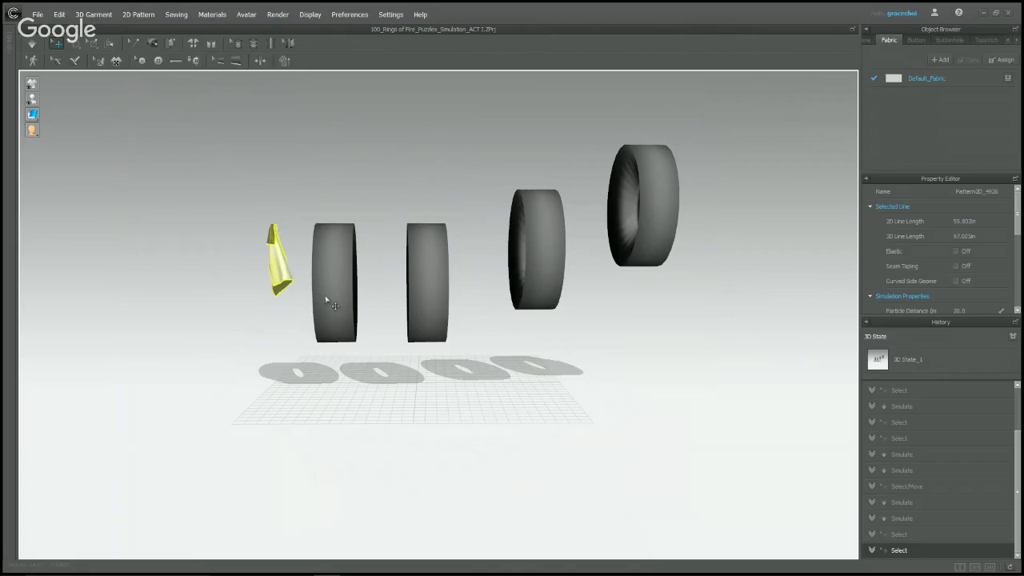
right_click_drag(327, 301, 434, 297)
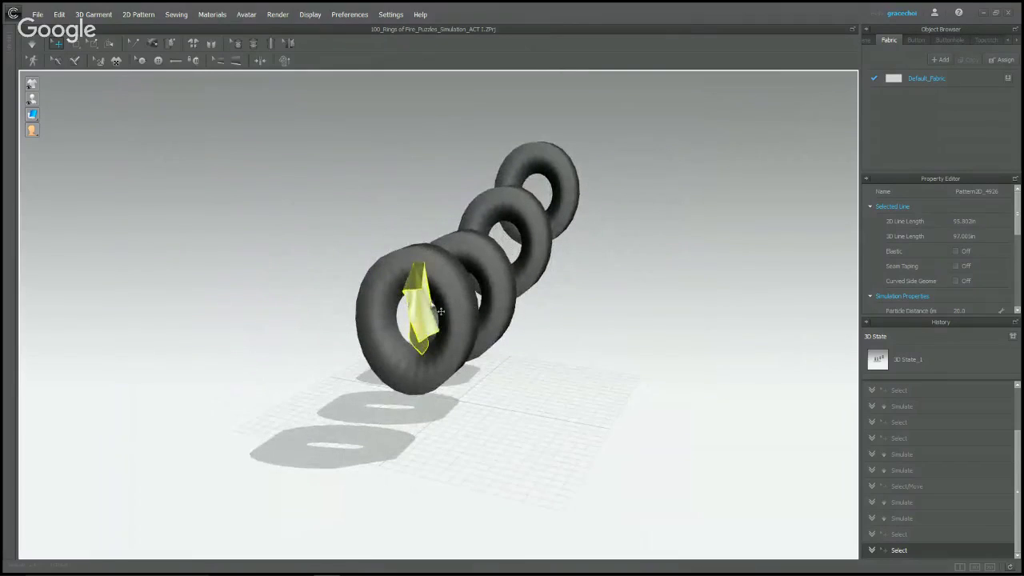
left_click_drag(425, 297, 387, 328)
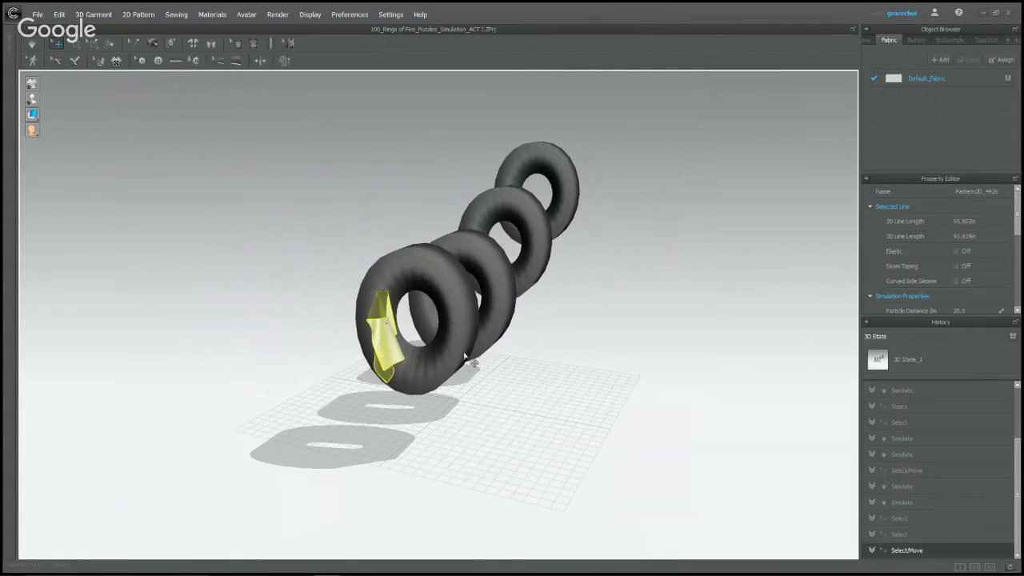
right_click_drag(490, 365, 405, 359)
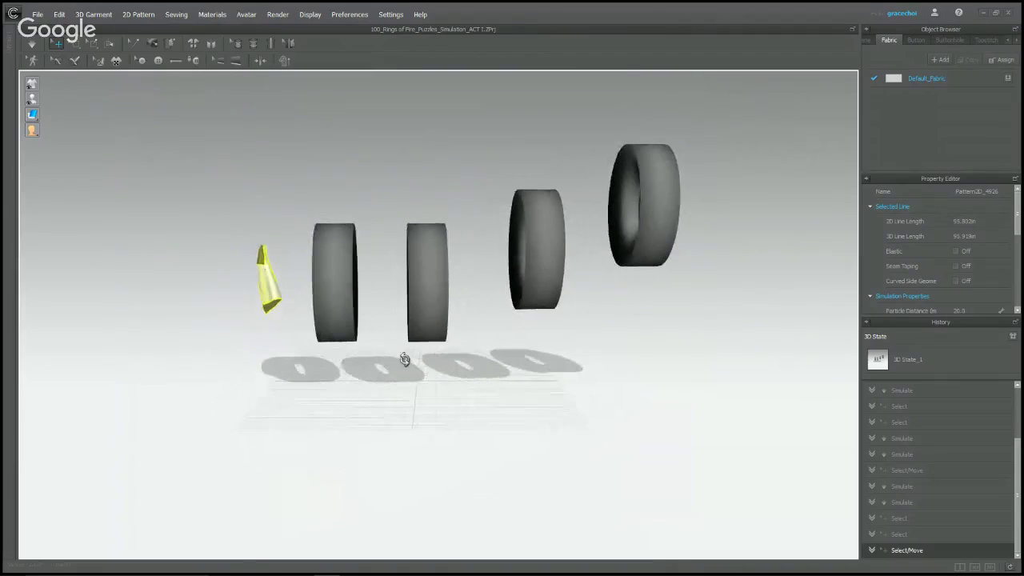
- Pull the simulating cloth through the first and second rings into the gap before the third ring
key("space")
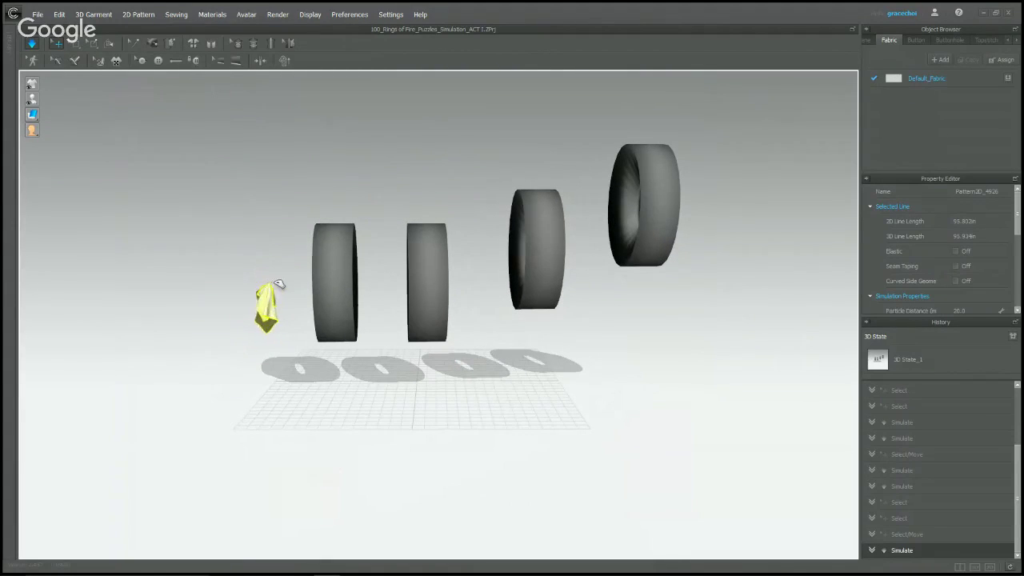
mouse_move(277, 286)
left_mouse_down()
mouse_move(337, 265)
mouse_move(364, 271)
mouse_move(386, 243)
left_mouse_up()
right_click_drag(387, 248, 602, 286)
mouse_move(611, 292)
left_mouse_down()
mouse_move(591, 328)
mouse_move(545, 265)
mouse_move(501, 264)
mouse_move(480, 246)
mouse_move(497, 241)
mouse_move(487, 256)
mouse_move(496, 255)
mouse_move(499, 233)
mouse_move(505, 240)
left_mouse_up()
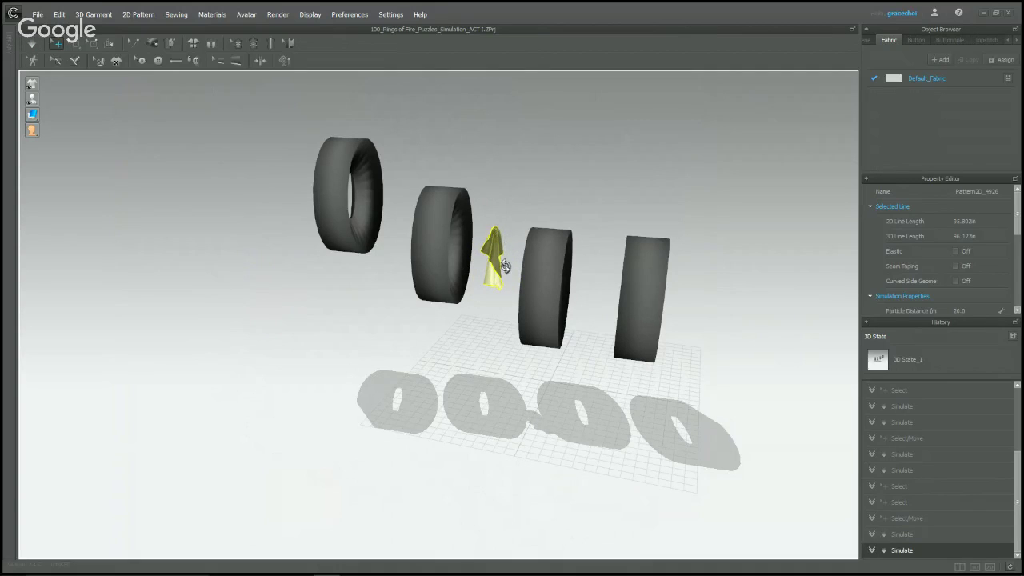
- Pull the cloth through the third ring into the gap before the fourth ring, pausing the simulation there
right_click_drag(505, 266, 550, 244)
scroll(499, 245, "up", 5)
scroll(565, 252, "down", 2)
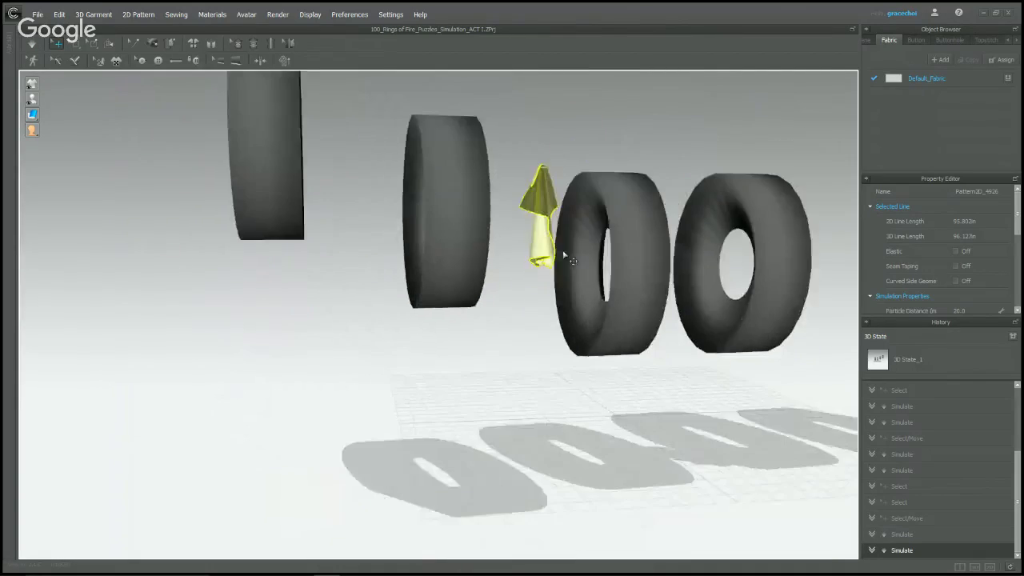
middle_click_drag(563, 254, 549, 294)
scroll(550, 294, "up", 1)
key("space")
mouse_move(558, 280)
left_mouse_down()
mouse_move(503, 222)
mouse_move(479, 210)
mouse_move(424, 238)
mouse_move(418, 255)
mouse_move(376, 227)
mouse_move(360, 144)
left_mouse_up()
right_click_drag(360, 144, 499, 399)
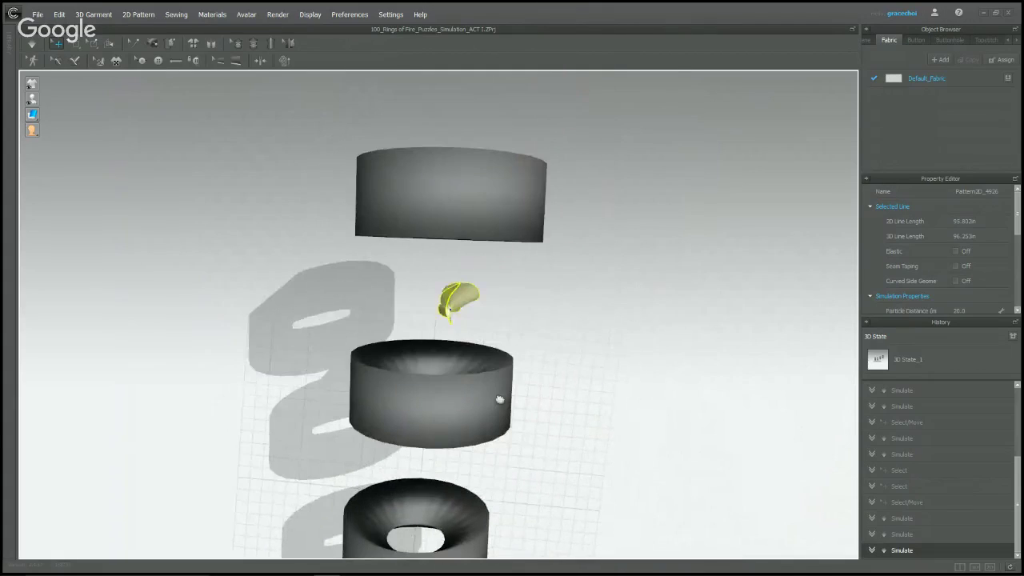
- Resume the simulation and pull the cloth through the fourth ring until it is out the far side
key("space")
left_click_drag(461, 311, 455, 193)
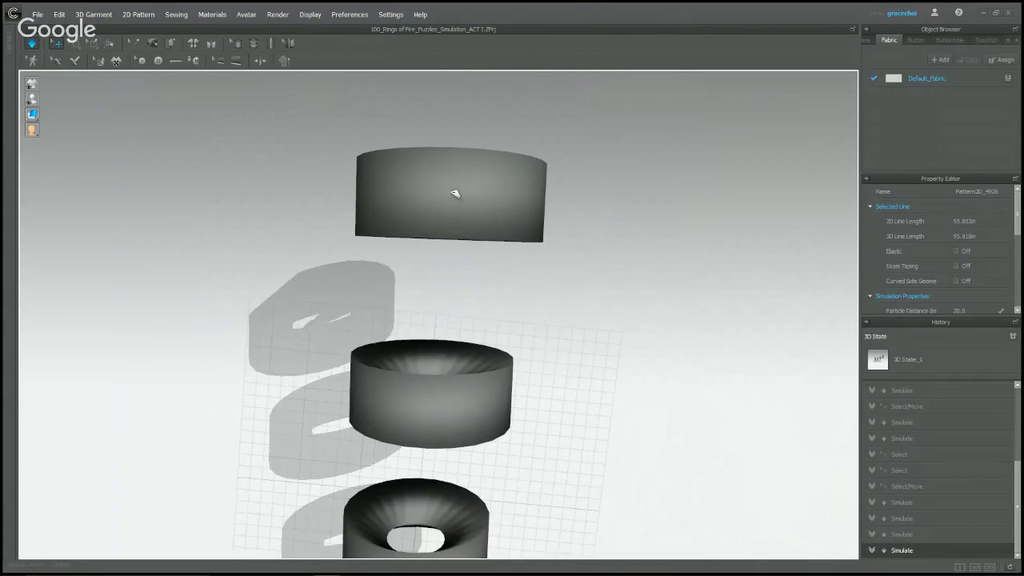
left_click_drag(459, 142, 466, 79)
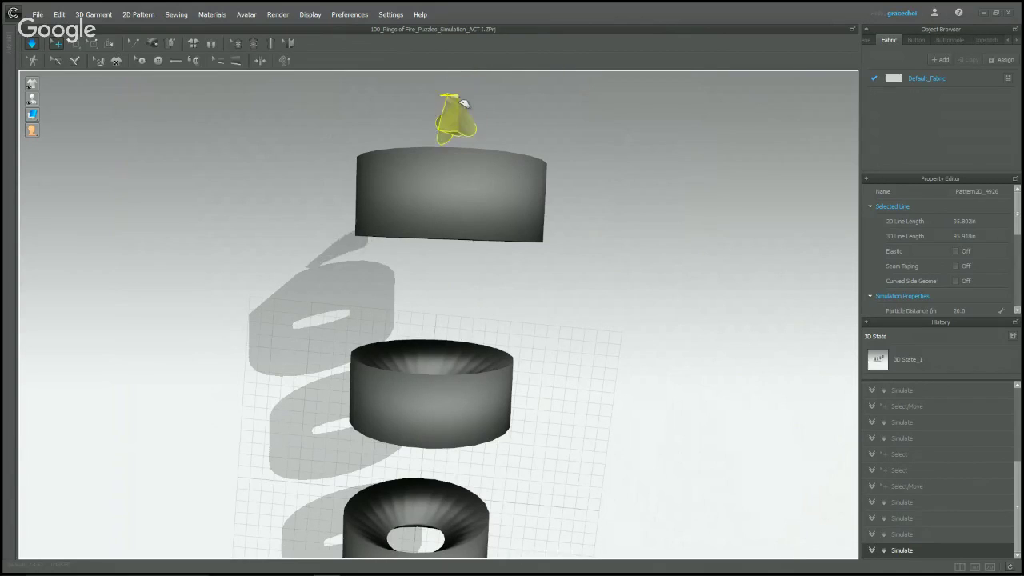
right_click_drag(514, 132, 633, 290)
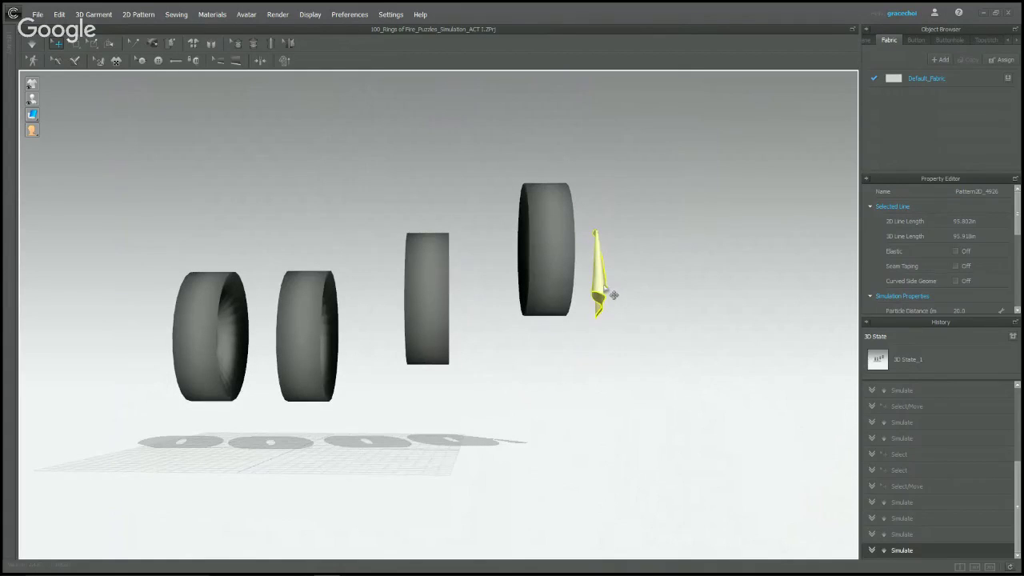
- Pull the cloth further clear of the fourth ring during simulation and pause it there
key("space")
left_click_drag(604, 286, 603, 220)
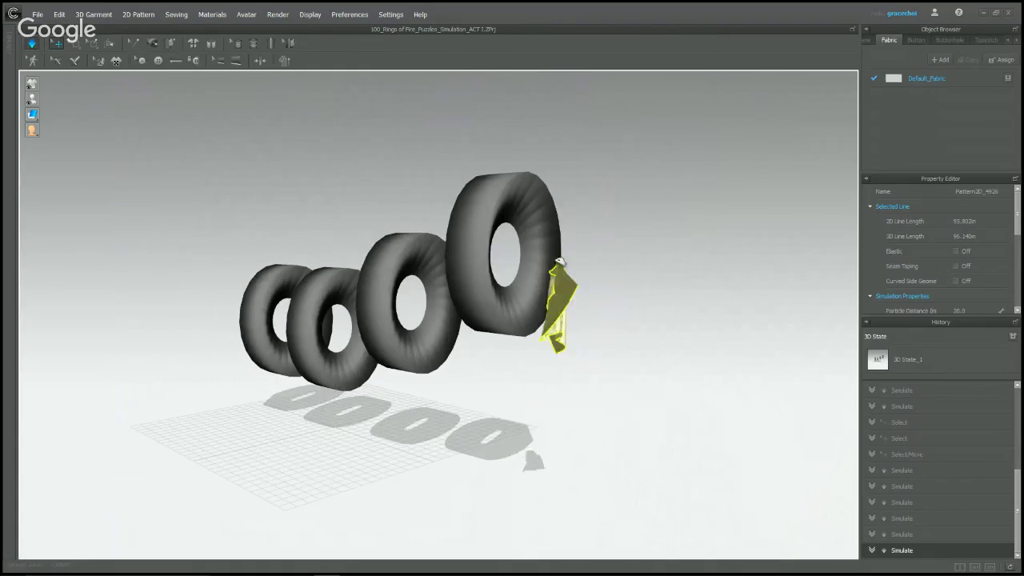
right_click_drag(541, 230, 582, 246)
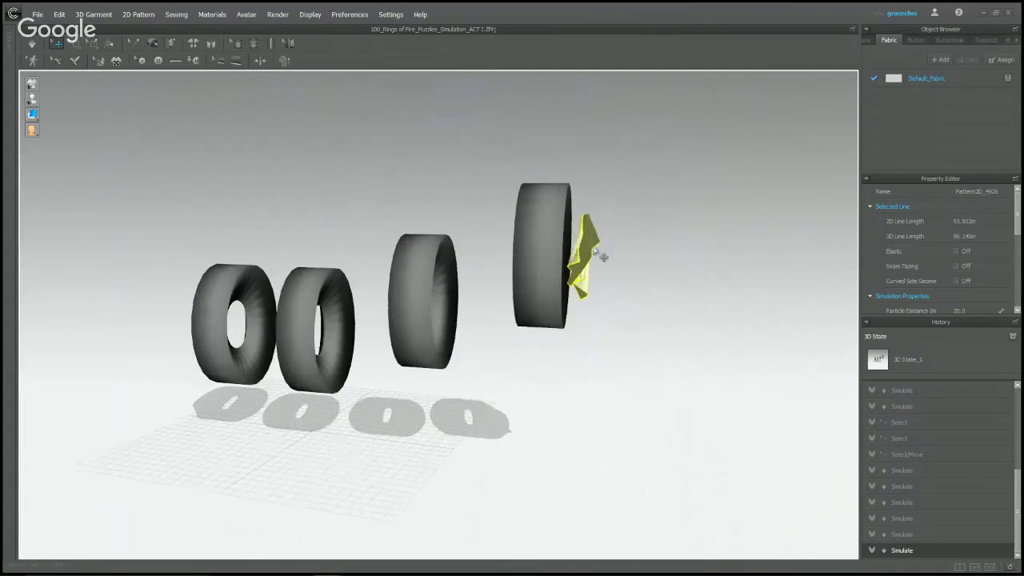
key("space")
mouse_move(600, 254)
left_mouse_down()
mouse_move(555, 214)
mouse_move(477, 243)
mouse_move(466, 231)
mouse_move(469, 203)
mouse_move(428, 244)
mouse_move(436, 216)
mouse_move(516, 228)
mouse_move(628, 225)
mouse_move(648, 261)
mouse_move(662, 220)
mouse_move(704, 263)
mouse_move(770, 247)
mouse_move(639, 257)
left_mouse_up()
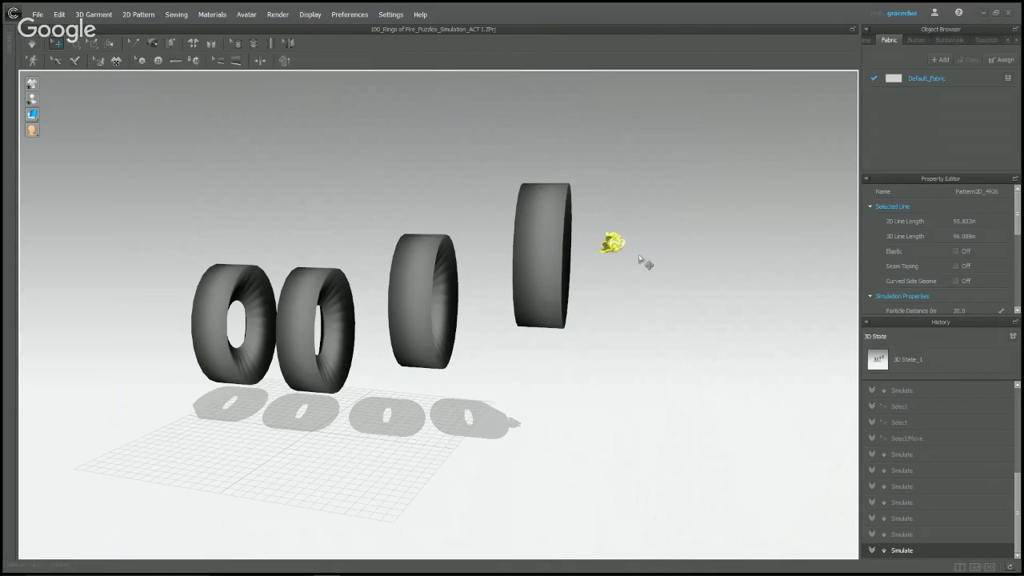
right_click_drag(635, 302, 537, 320)
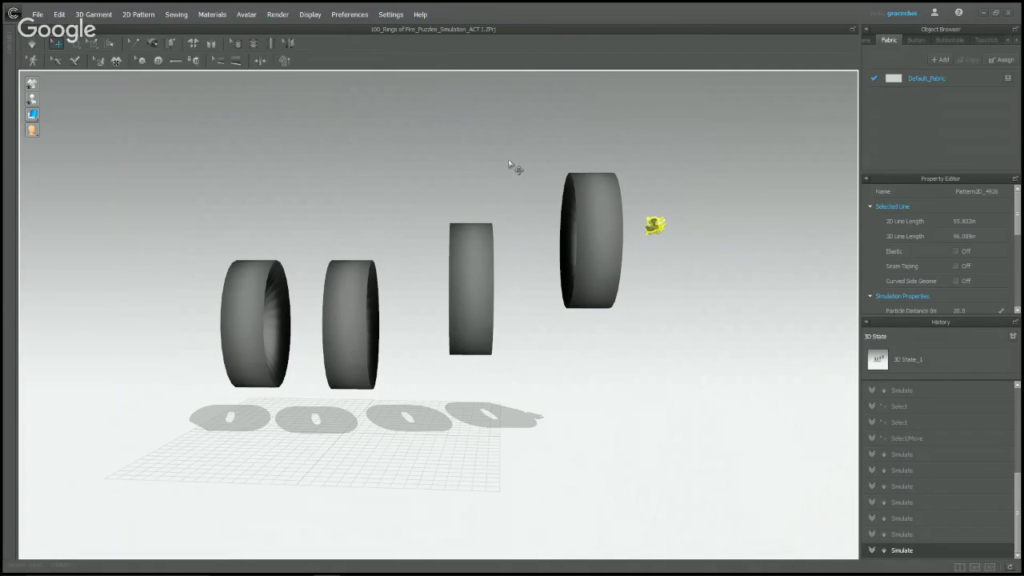
- Open the 101_Tablecloth_Puzzles_Simulation_ACT I project without saving the rings file, dismissing the texture warning and instructions
left_click(11, 44)
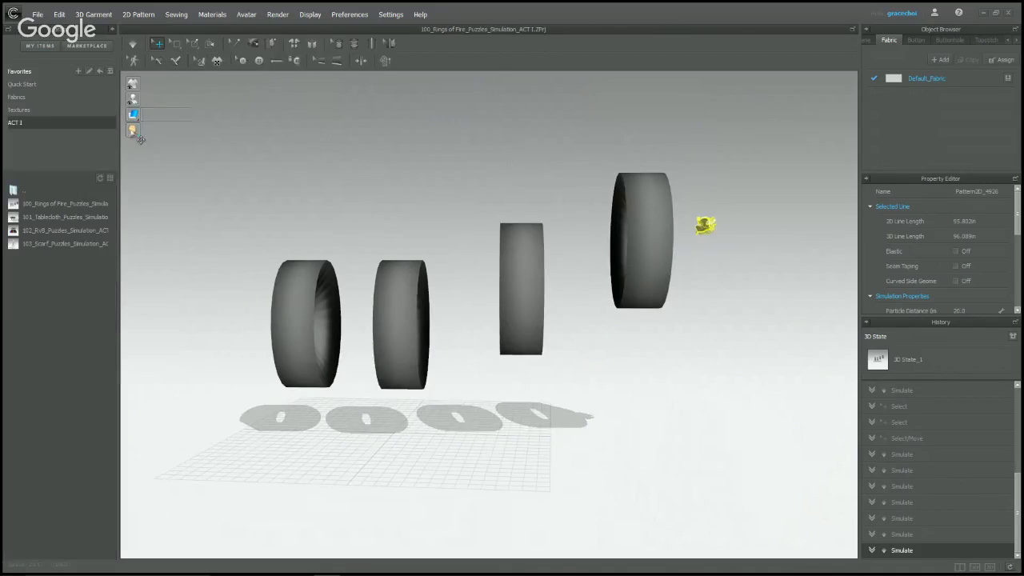
double_click(46, 217)
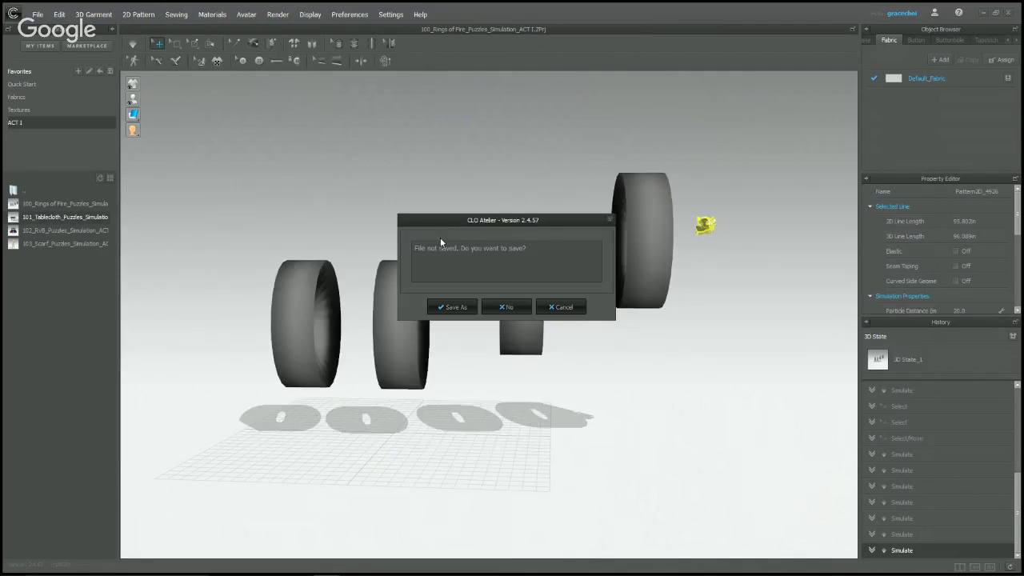
left_click(512, 307)
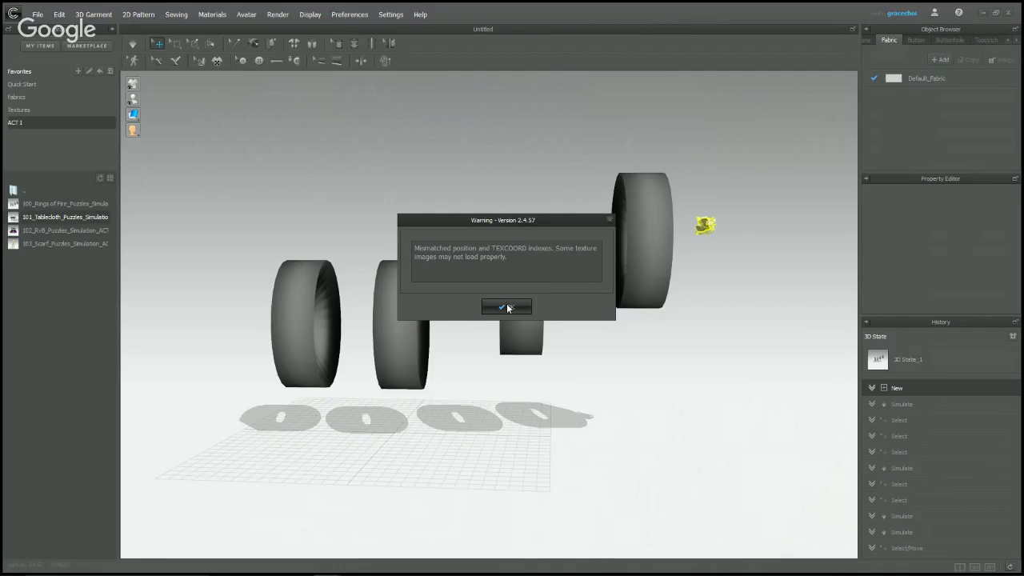
left_click(507, 307)
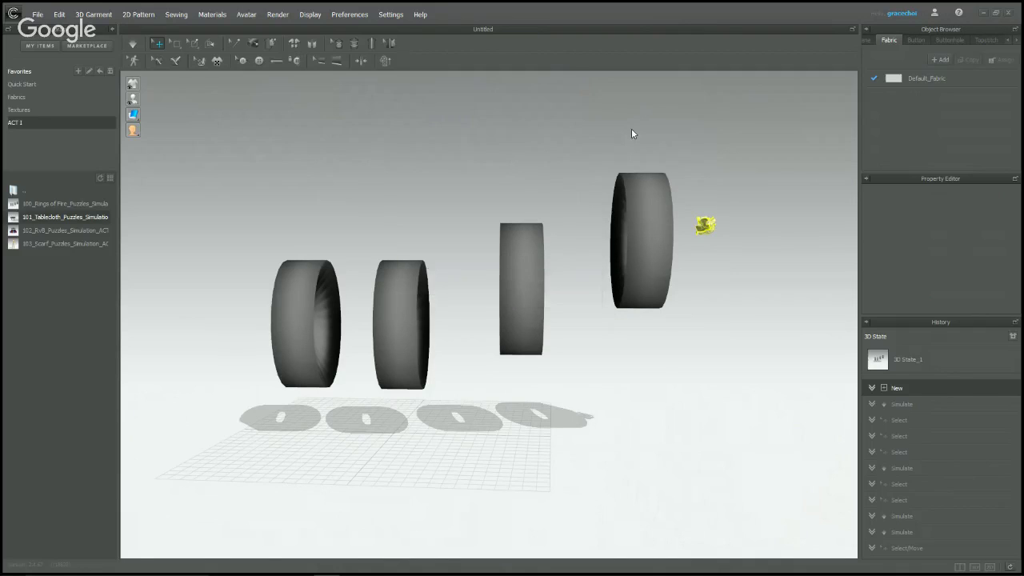
left_click(700, 146)
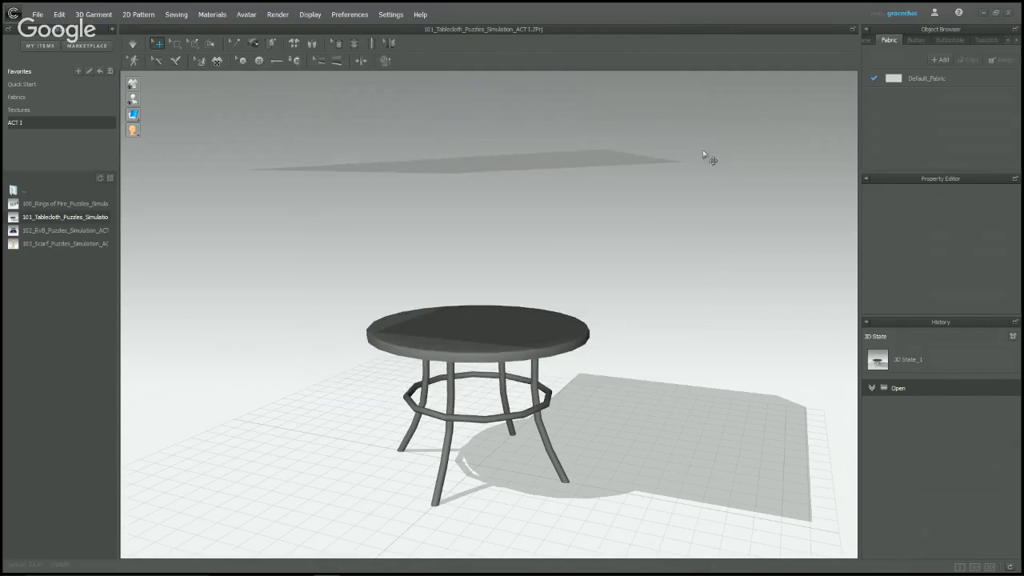
- Simulate the tablecloth so that it drapes over the round table, and check its hang from several angles
right_click_drag(591, 254, 480, 296)
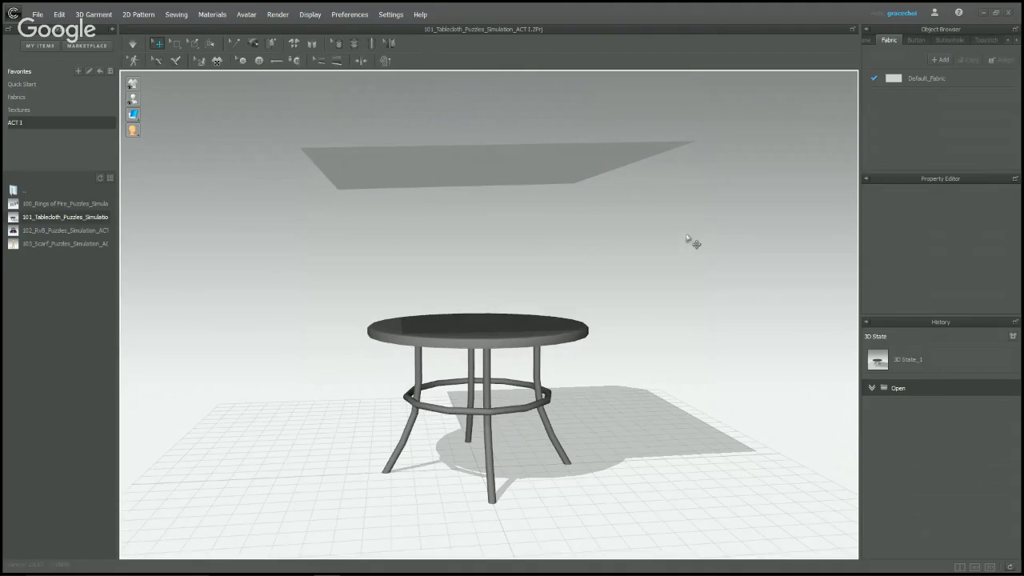
right_click_drag(673, 236, 668, 256)
key("space")
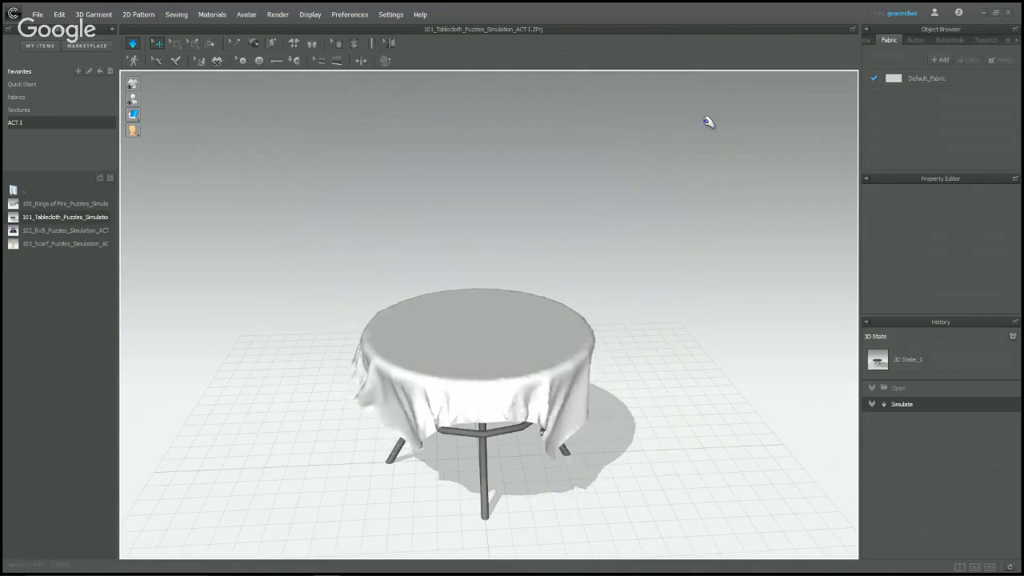
right_click_drag(704, 234, 670, 359)
right_click_drag(608, 352, 651, 357)
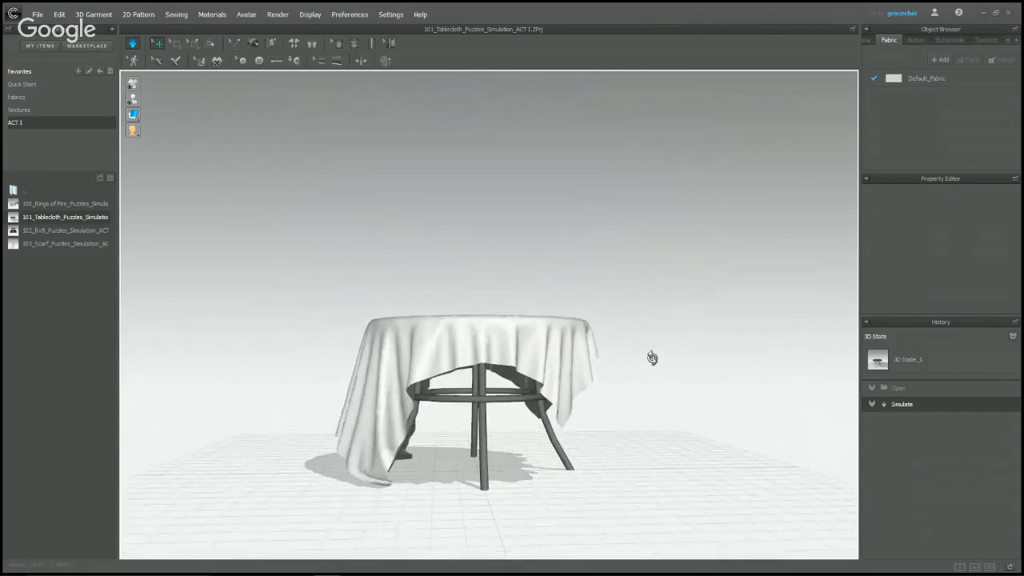
- Pull the tablecloth's overhang outward from the table during simulation, release it, and repeat the pull from above
left_click(592, 326)
right_click_drag(591, 336, 654, 385)
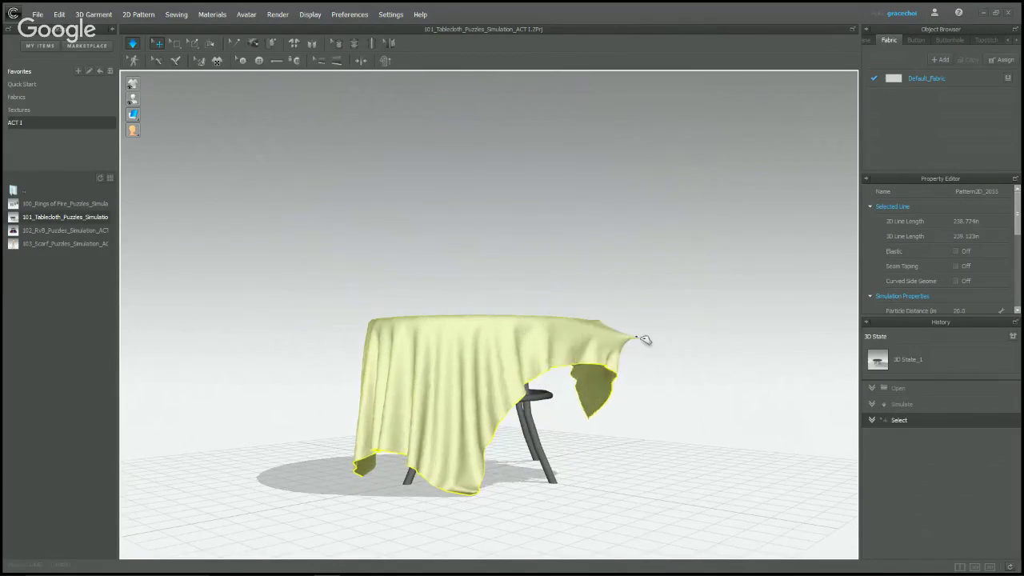
left_click_drag(644, 339, 642, 338)
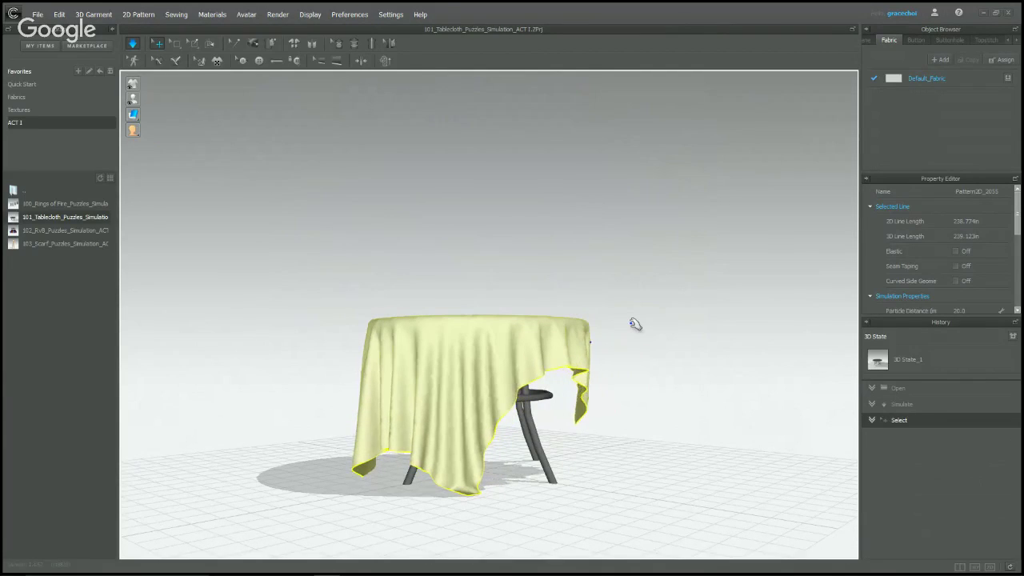
right_click_drag(625, 358, 615, 334)
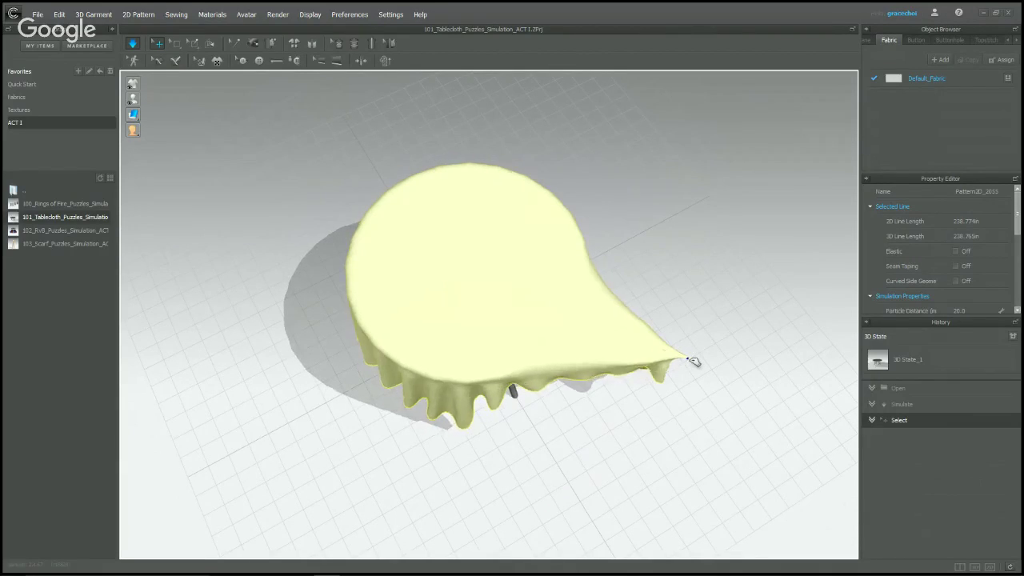
left_click_drag(693, 362, 692, 360)
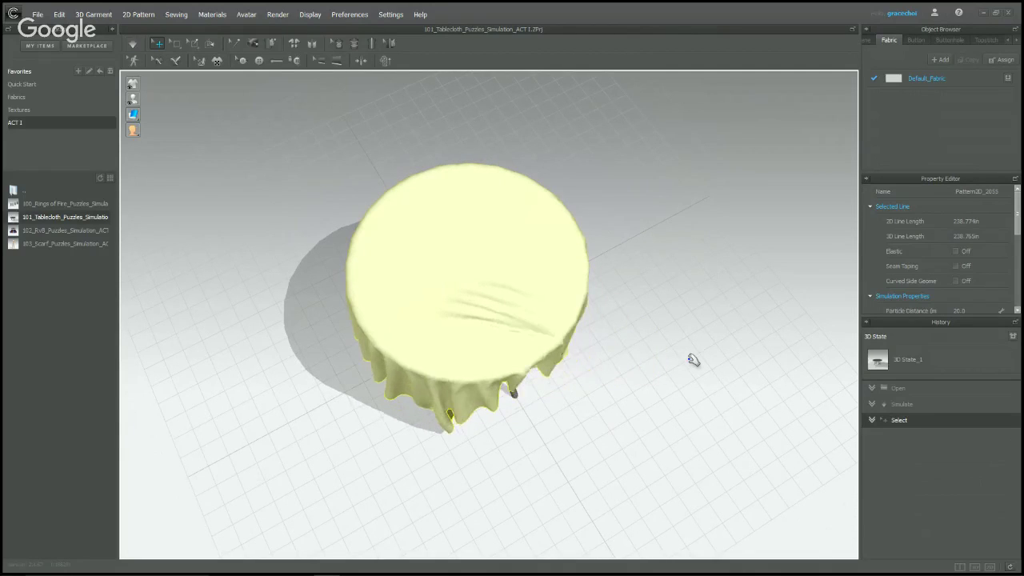
- Resume the simulation and pull one side of the tablecloth far out beyond the table edge before releasing it
right_click_drag(690, 359, 535, 298)
key("space")
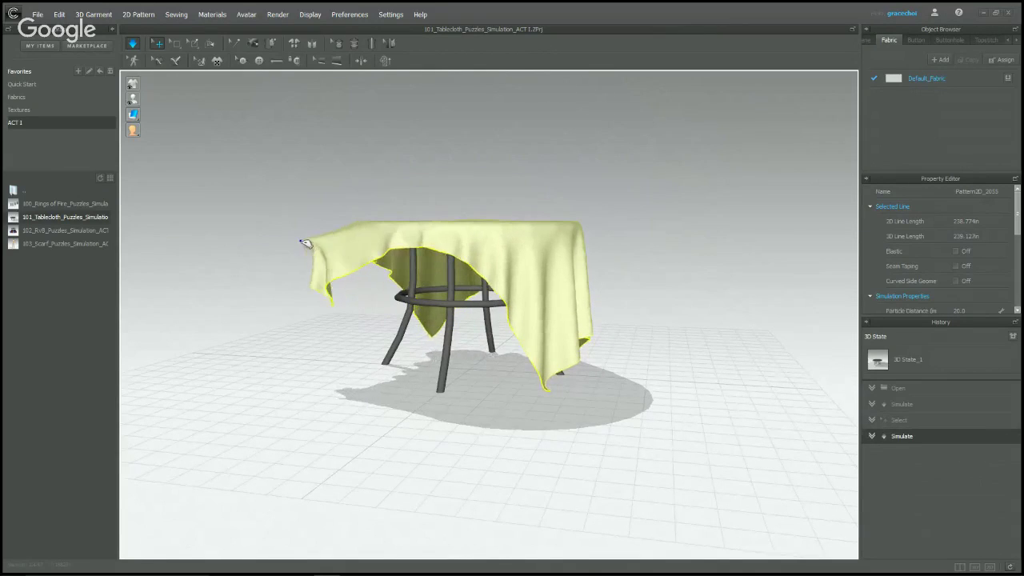
left_click_drag(305, 242, 234, 249)
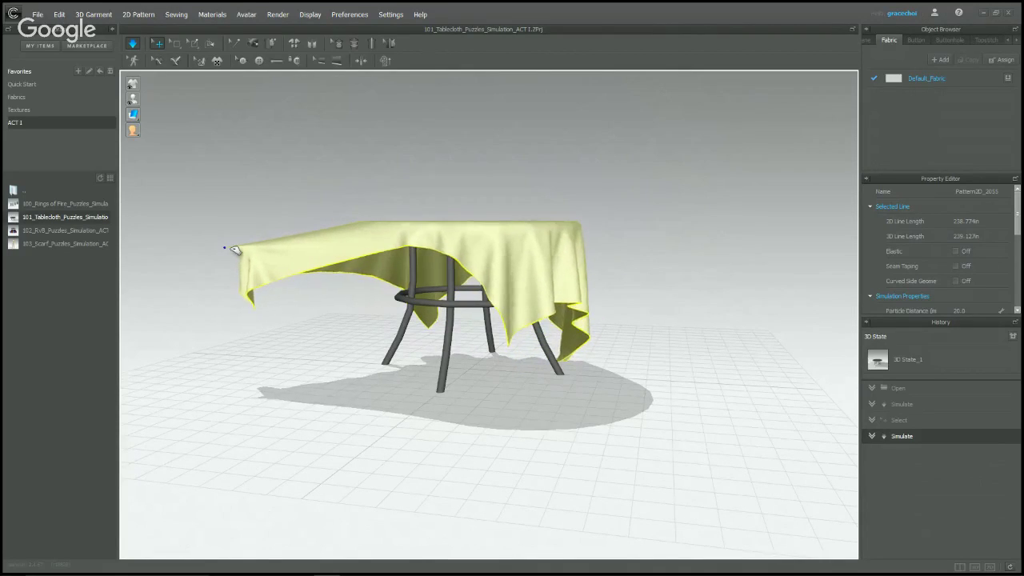
left_click_drag(227, 252, 223, 252)
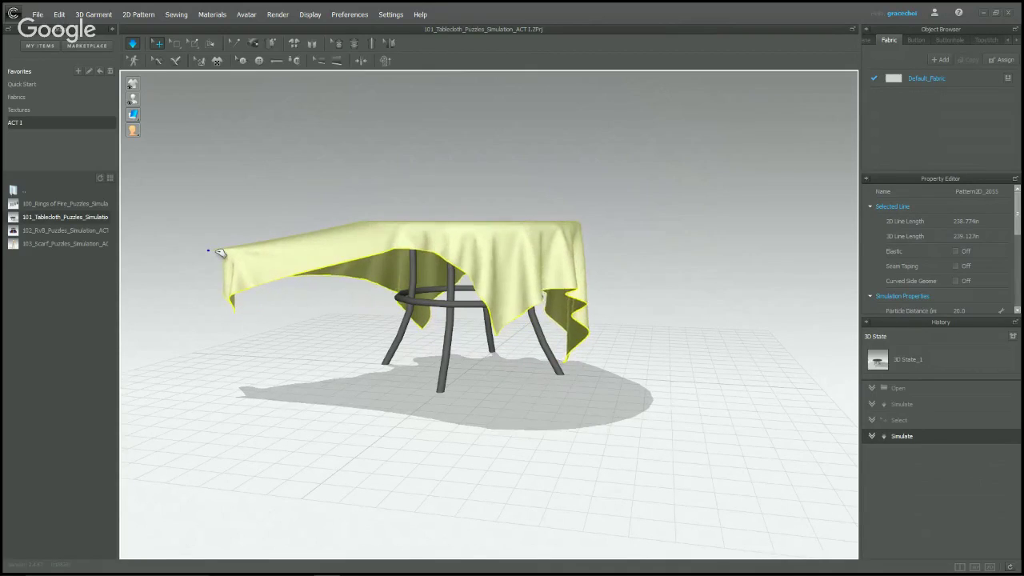
left_click_drag(219, 252, 222, 253)
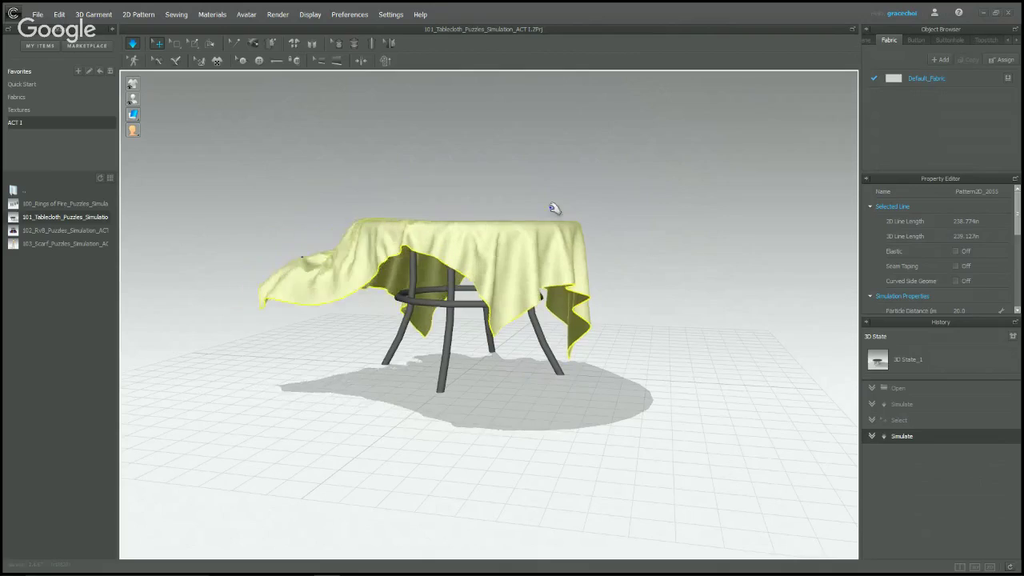
- Tug the tablecloth outward just below the tabletop's rim, let it drape back, clear the selection and stop simulating
right_click_drag(468, 245, 569, 326)
key("space")
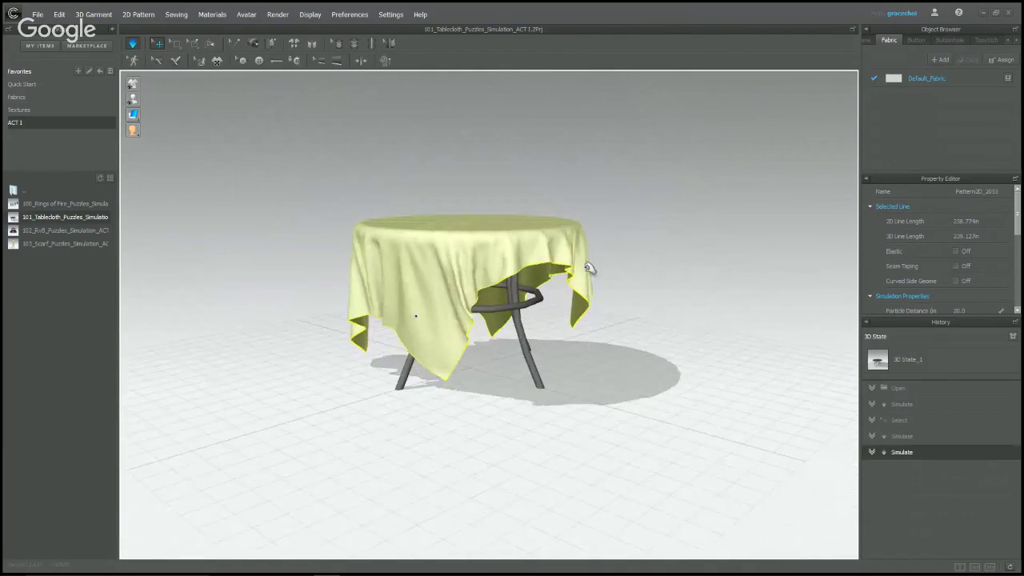
left_click(593, 228)
left_click(590, 237)
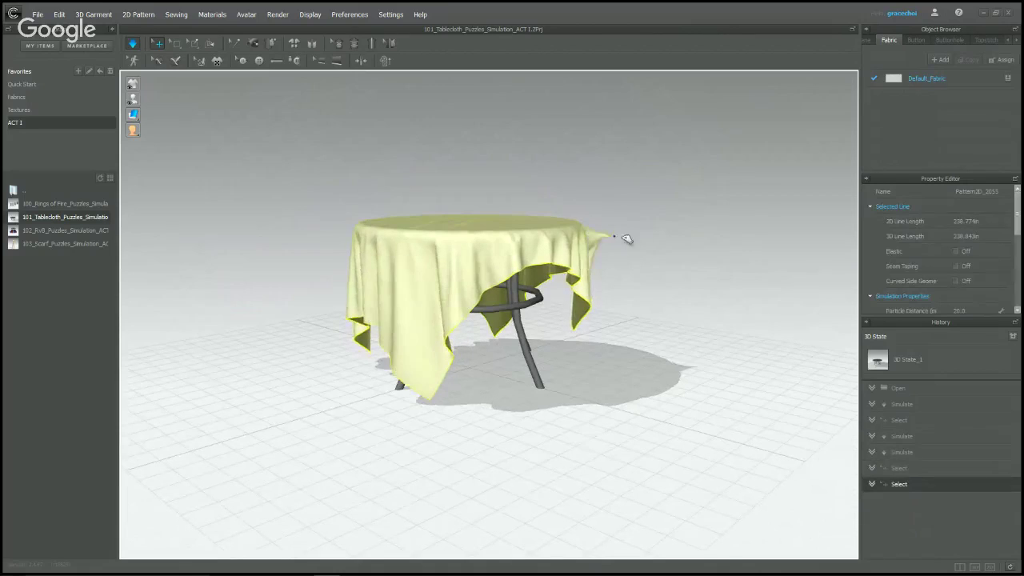
left_click_drag(625, 238, 653, 198)
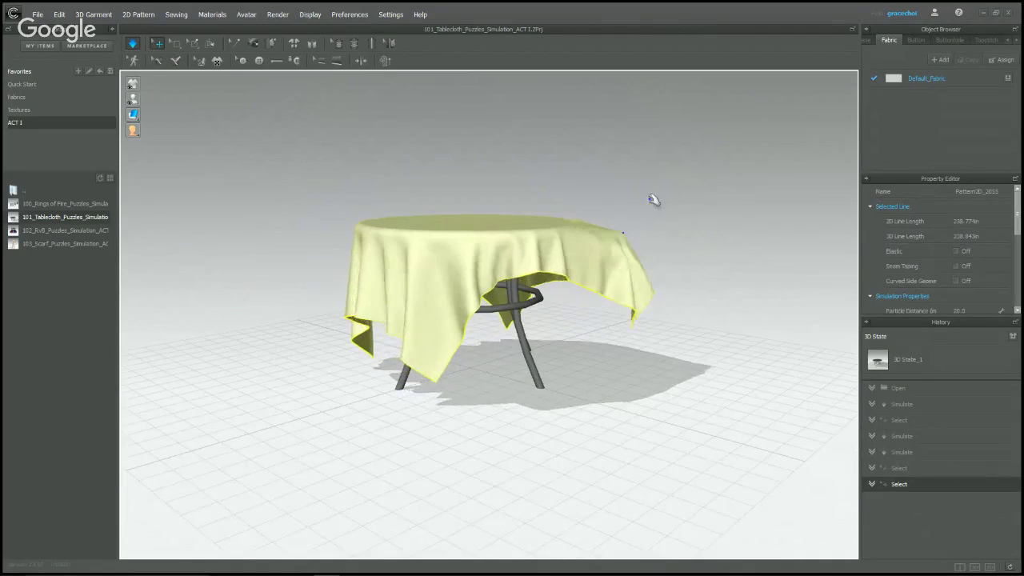
left_click(651, 169)
right_click_drag(598, 258, 414, 276)
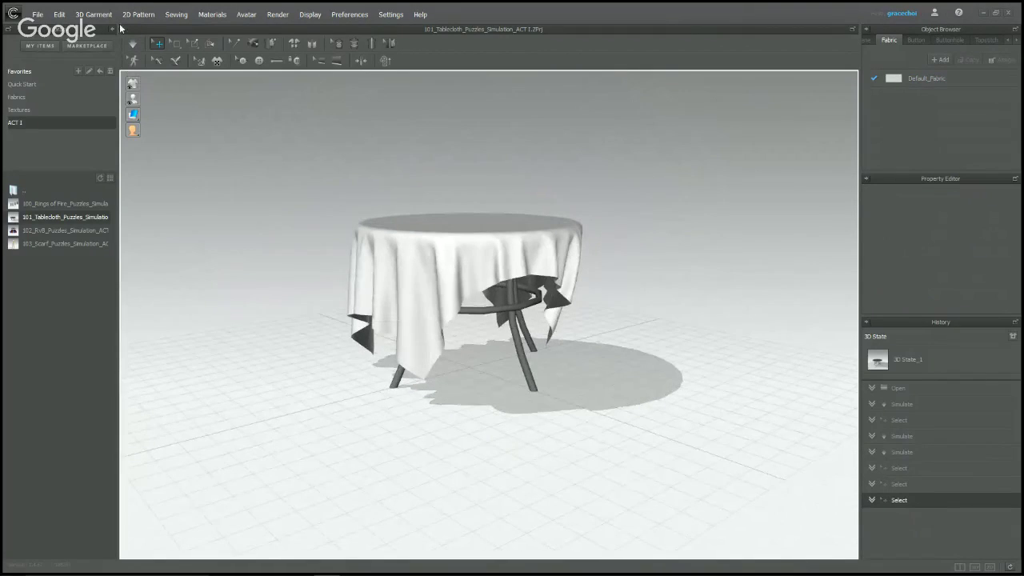
left_click(112, 29)
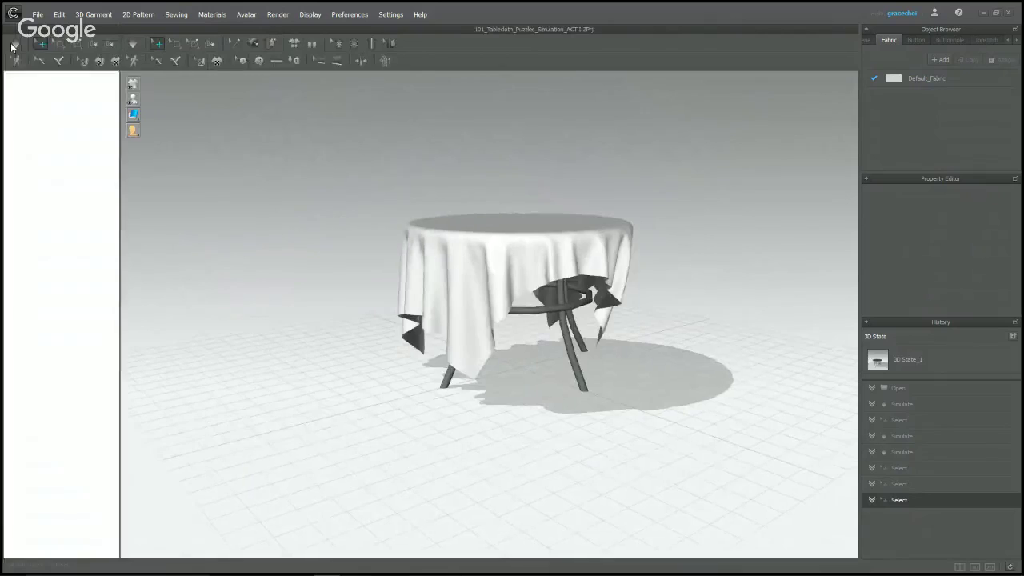
left_click(11, 46)
right_click_drag(611, 290, 538, 288)
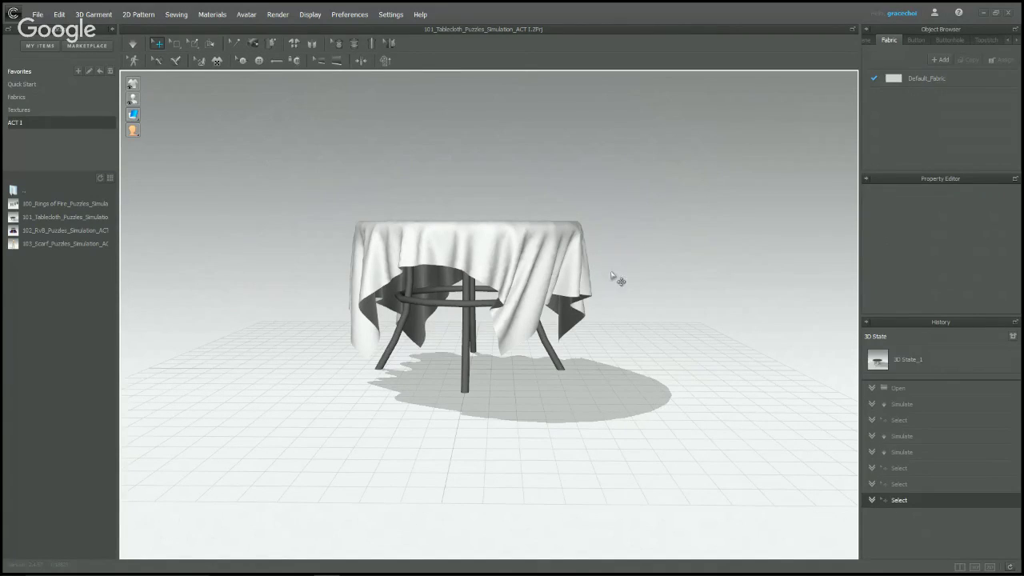
- Open the 102_RvB_Puzzles_Simulation_ACT I project without saving the tablecloth file, and dismiss its instructions
left_click(52, 230)
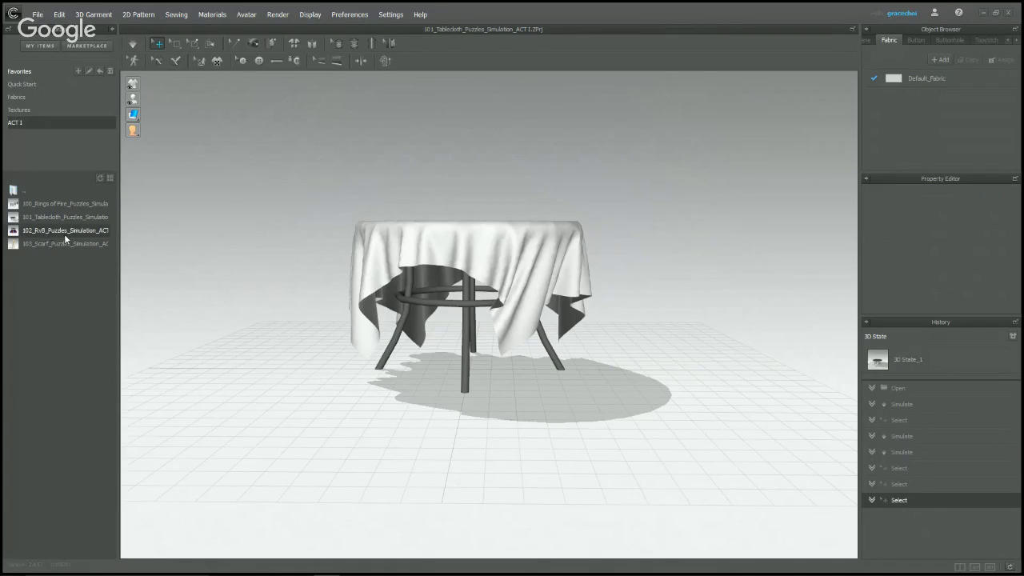
double_click(63, 233)
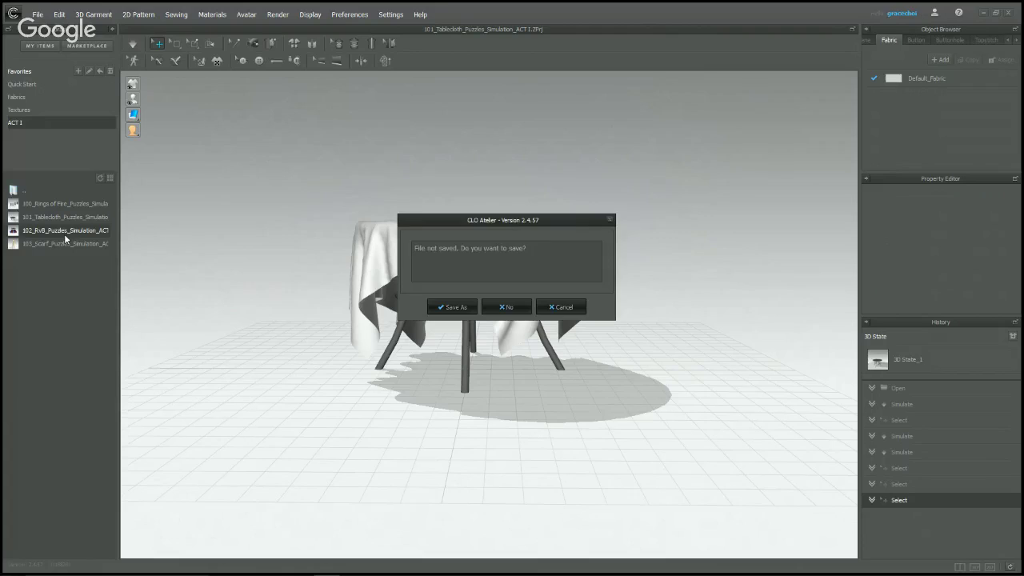
left_click(509, 308)
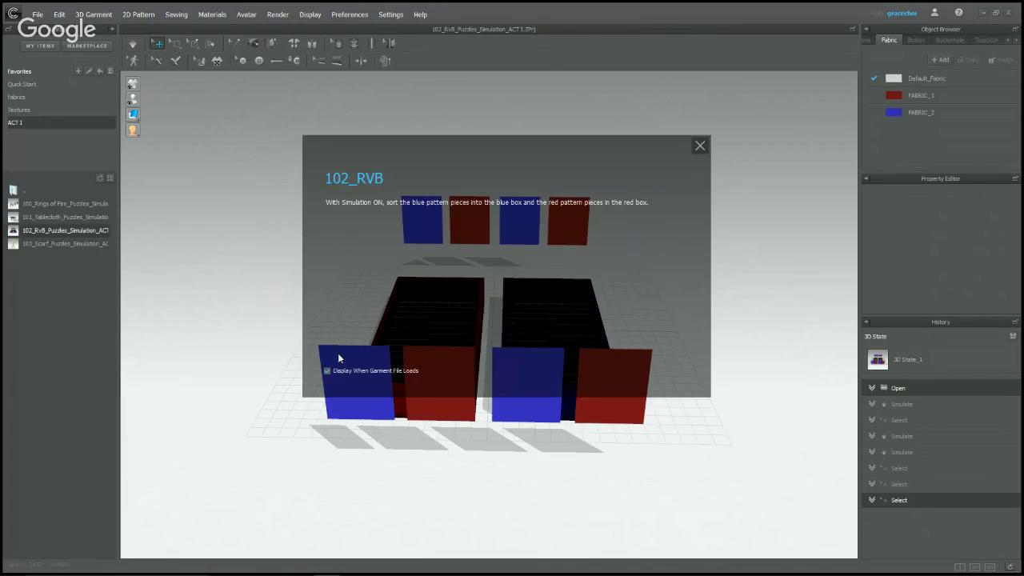
left_click(699, 147)
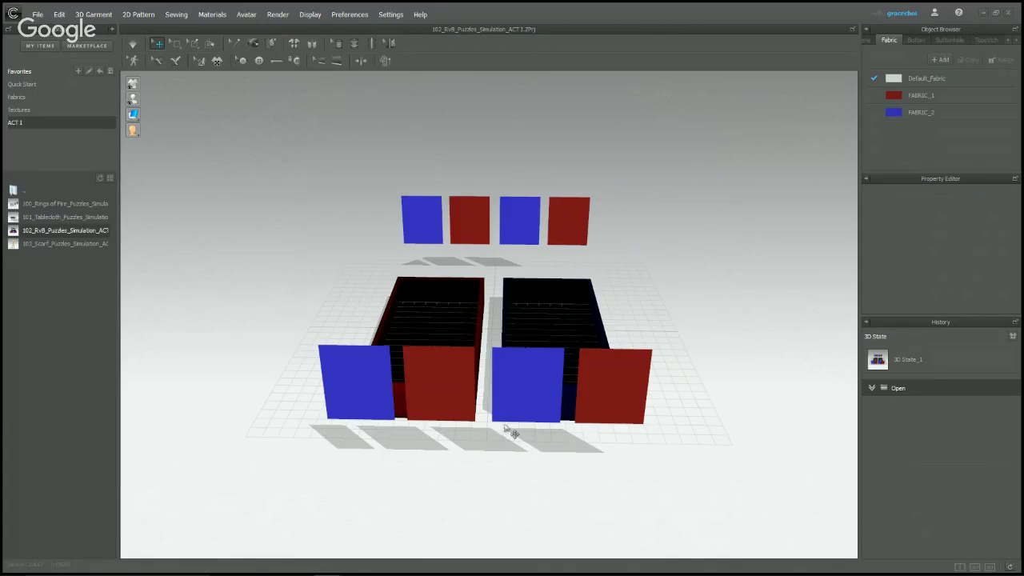
- Select and move one of the red pattern pieces, and simulate so that all the pieces fall to the floor
right_click_drag(512, 432, 559, 412)
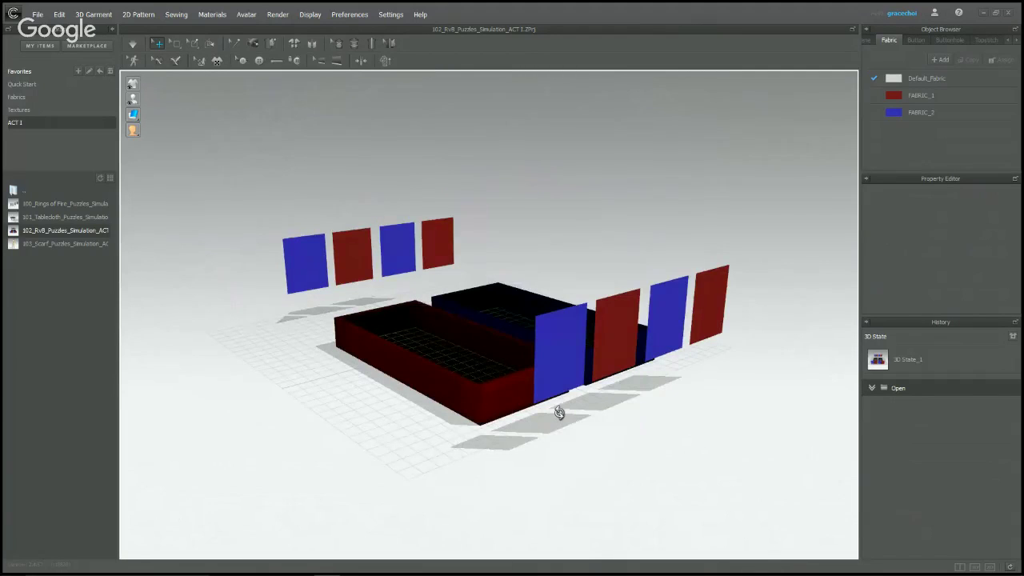
right_click_drag(549, 389, 556, 344)
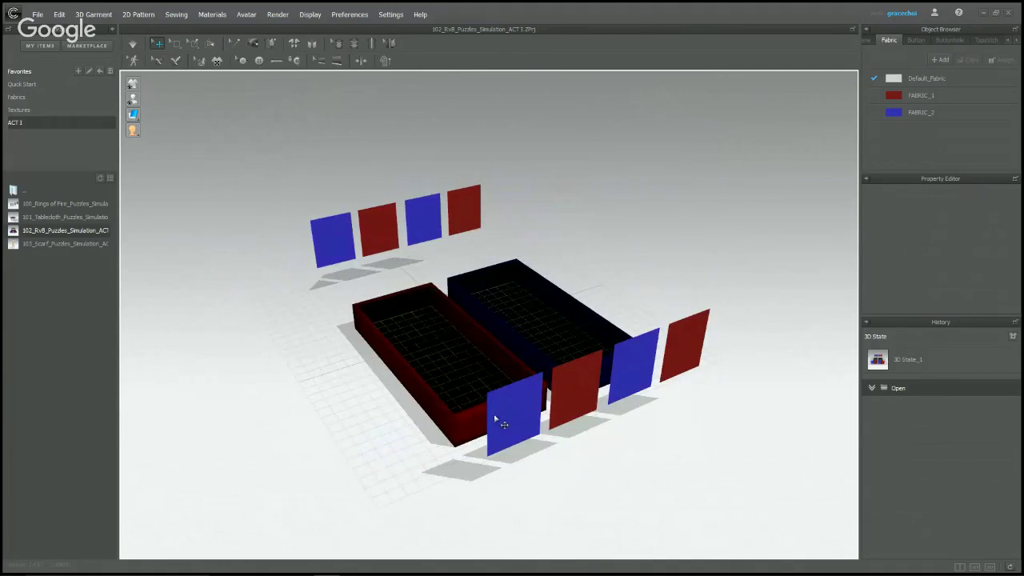
right_click_drag(495, 419, 601, 401)
right_click_drag(482, 393, 649, 304)
left_click(654, 280)
left_click_drag(653, 280, 658, 272)
right_click_drag(658, 272, 569, 356)
key("space")
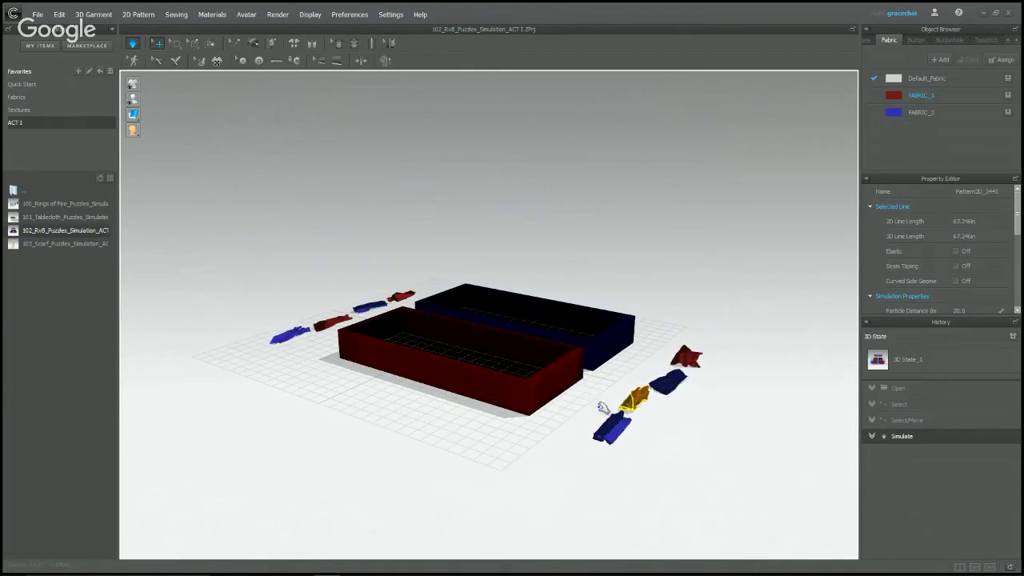
- Lift a fallen red piece during simulation, pausing to change the viewing angle, and drop it into the red box
right_click_drag(631, 374, 445, 402)
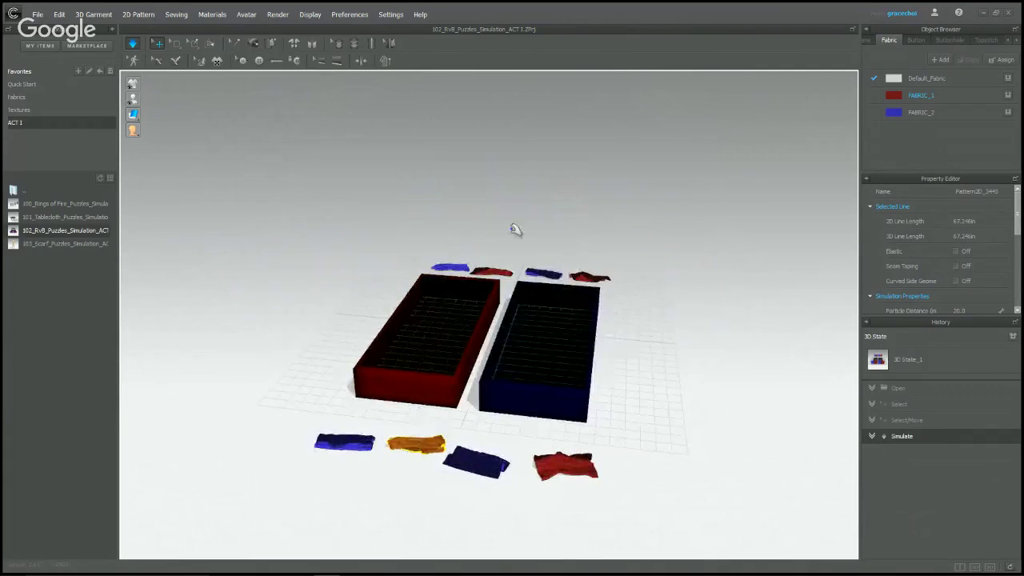
left_click(536, 172)
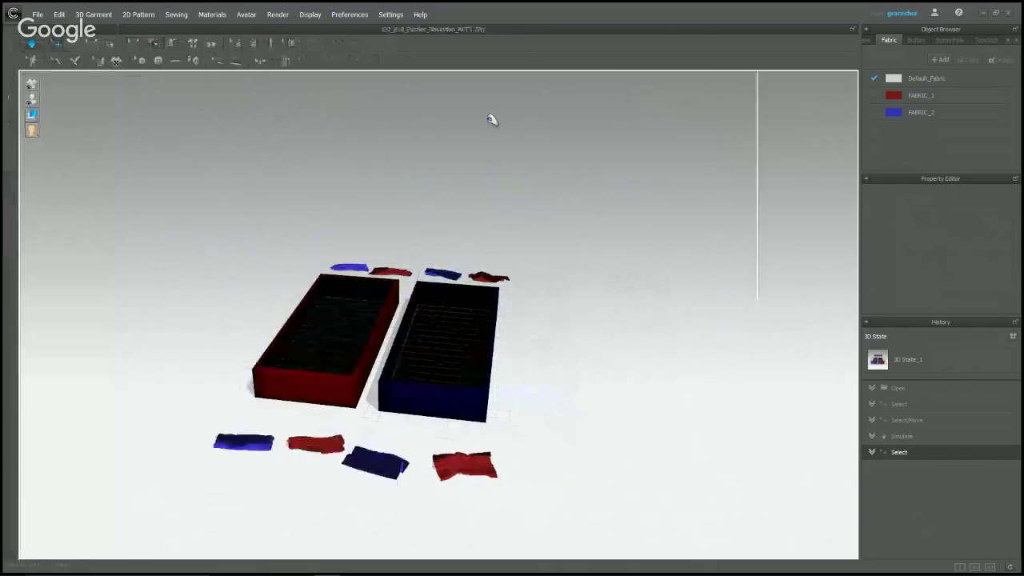
mouse_move(390, 441)
right_mouse_down()
mouse_move(368, 435)
mouse_move(383, 426)
mouse_move(387, 443)
right_mouse_up()
left_click_drag(384, 446, 379, 342)
right_click_drag(379, 342, 564, 272)
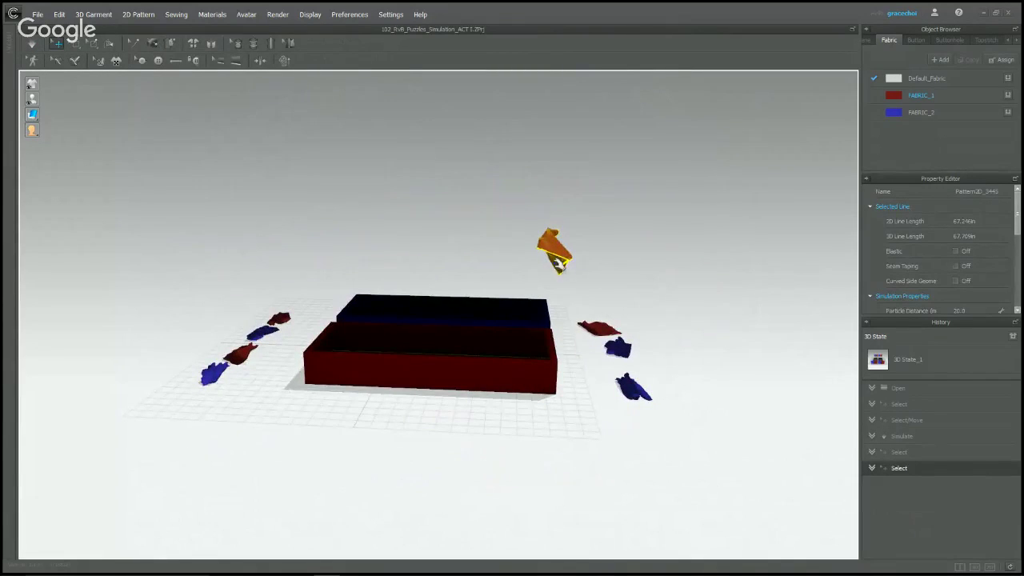
key("space")
left_click_drag(557, 264, 447, 272)
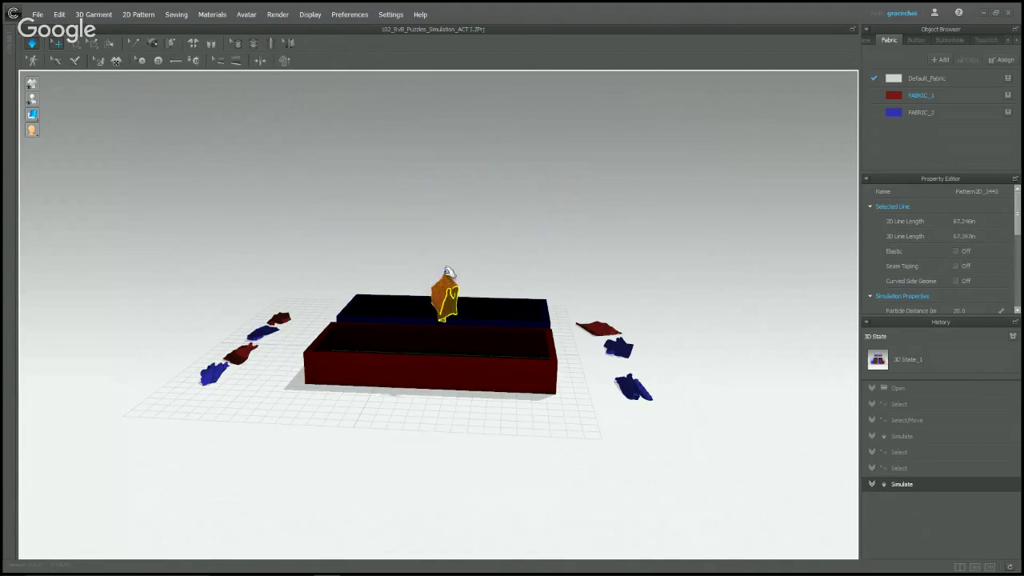
right_click_drag(447, 272, 390, 390)
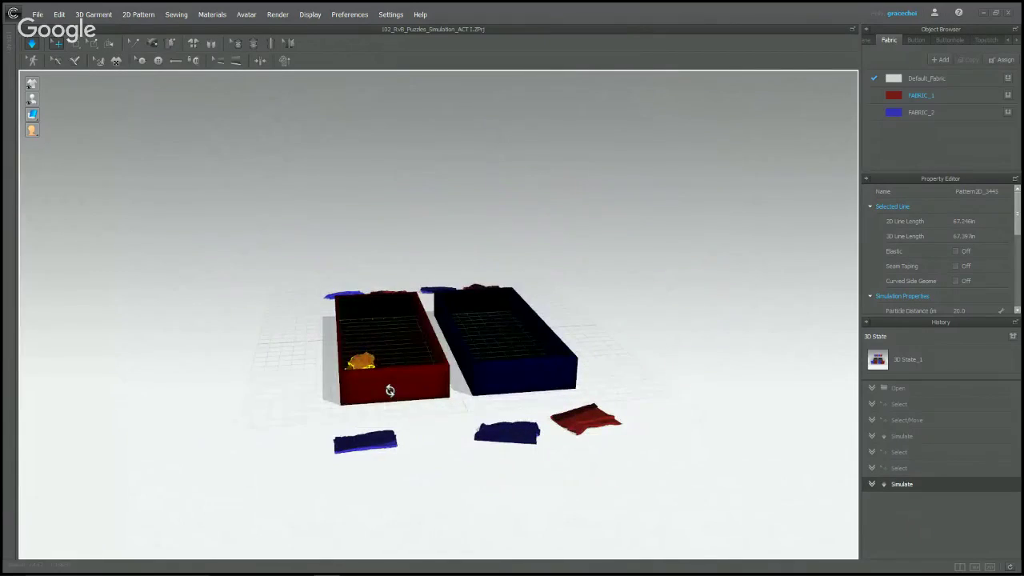
- Resume the simulation, lift a second red piece above the boxes and move it into the red box
right_click_drag(568, 446, 617, 424)
key("space")
left_click_drag(634, 361, 551, 242)
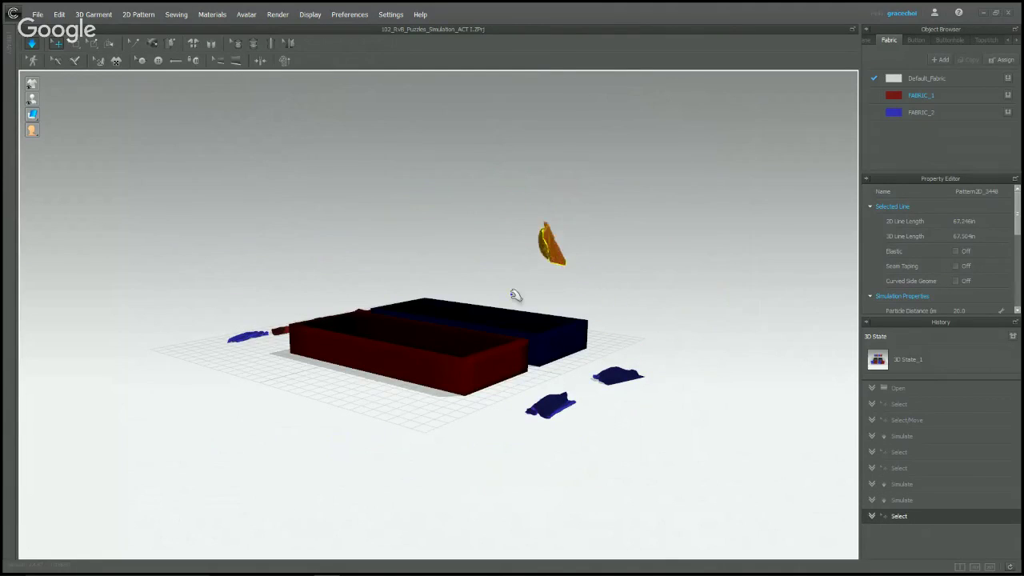
right_click_drag(517, 292, 612, 368)
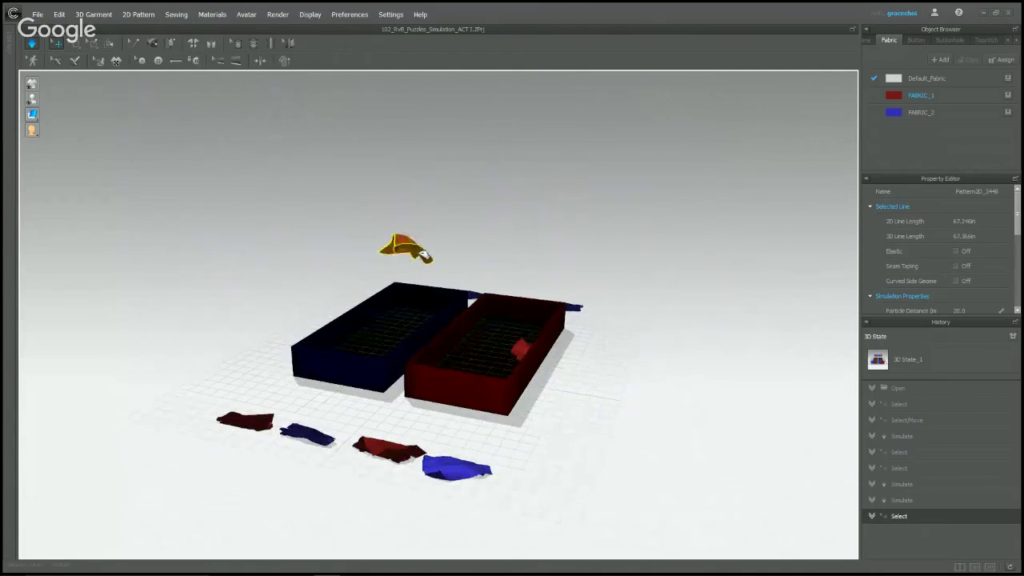
left_click(423, 350)
left_click_drag(431, 330, 480, 396)
- Move the remaining two red pieces into the red box during simulation
right_click_drag(480, 395, 597, 441)
left_click_drag(597, 441, 547, 322)
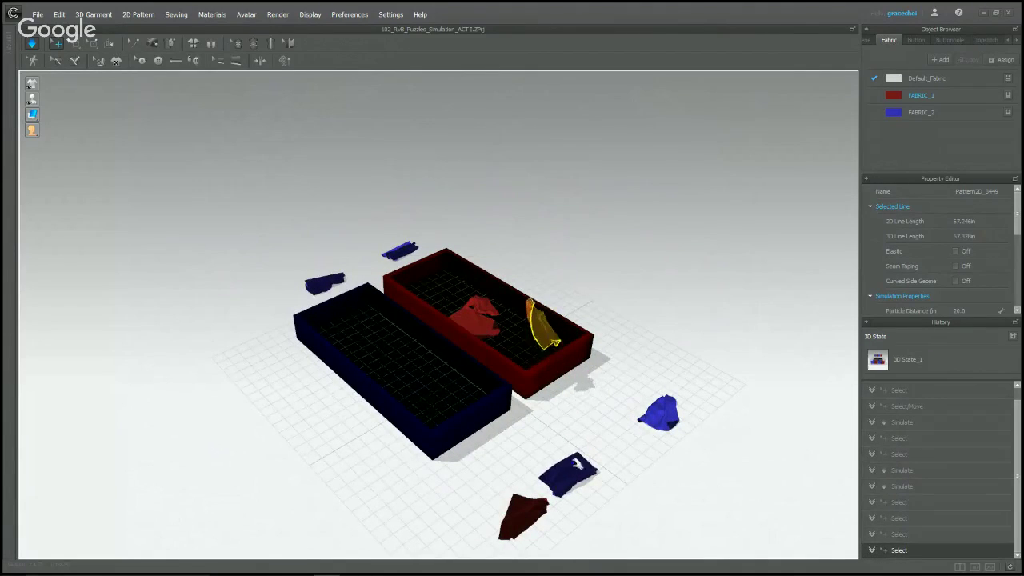
left_click_drag(528, 518, 512, 276)
right_click_drag(530, 416, 466, 350)
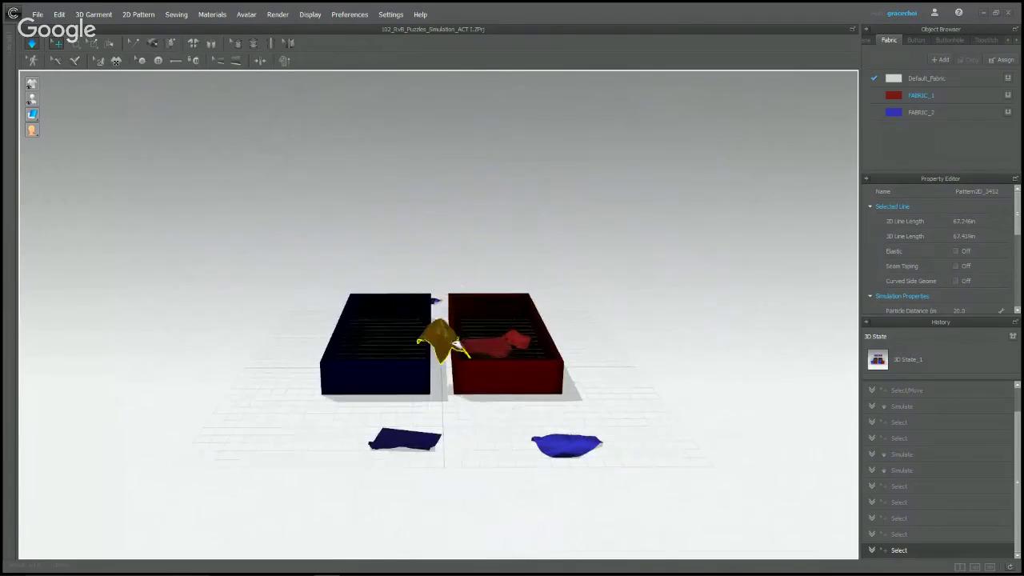
left_click_drag(459, 349, 489, 302)
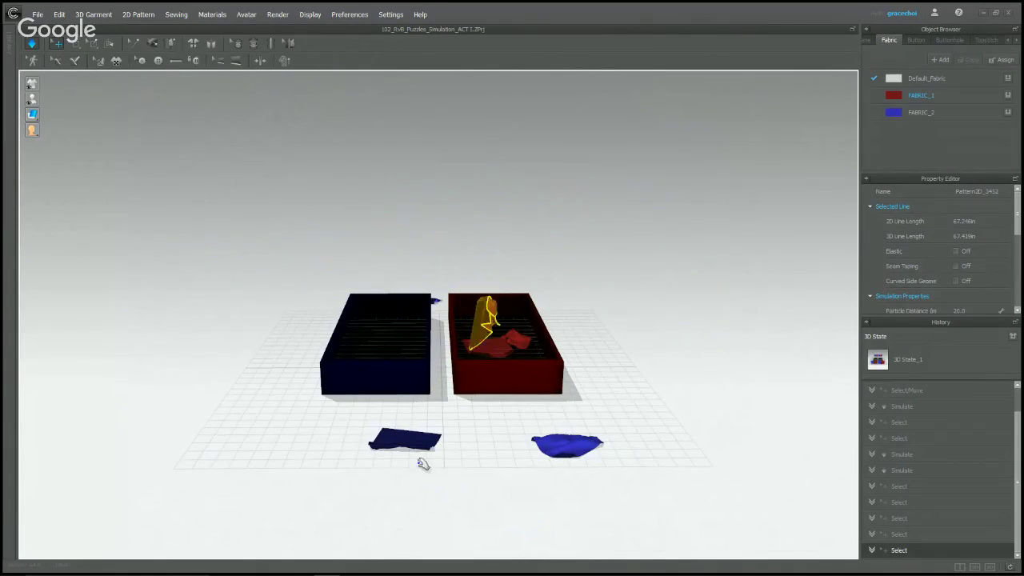
- Carry two blue pieces from the same side of the boxes over the blue box and drop them in
left_click(415, 432)
left_click_drag(415, 433, 404, 264)
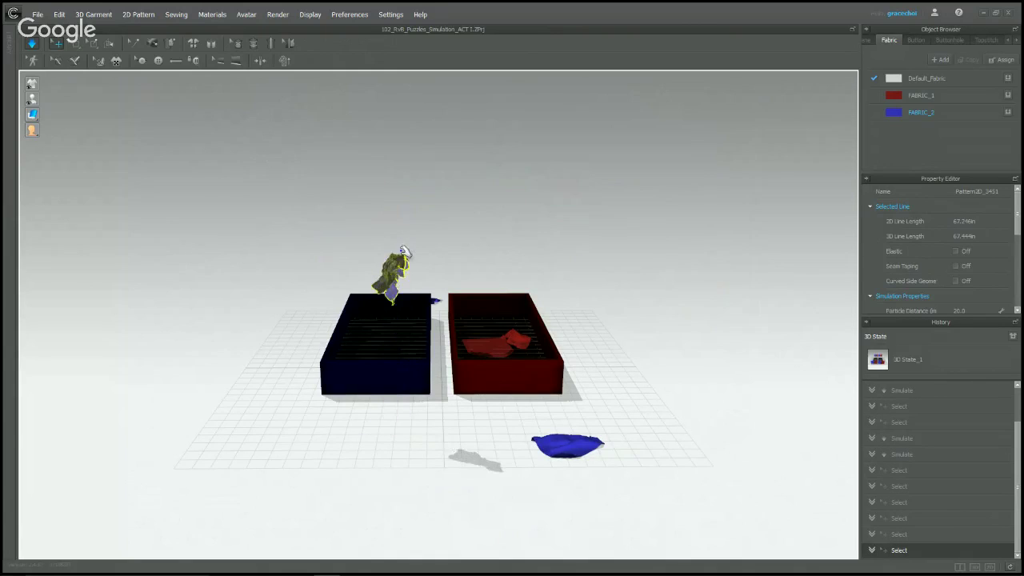
right_click_drag(404, 264, 608, 340)
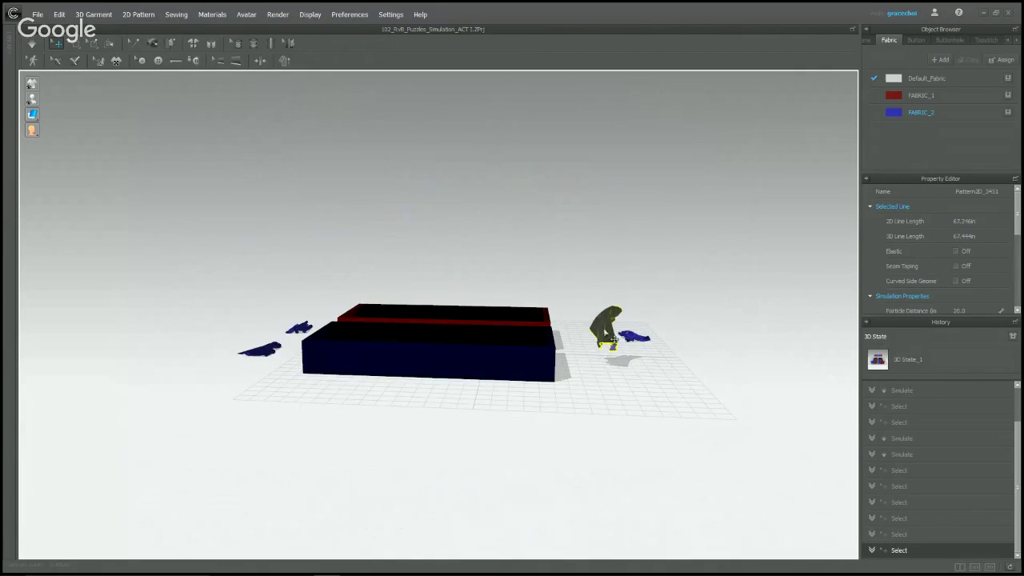
left_click_drag(610, 340, 491, 269)
right_click_drag(491, 269, 653, 406)
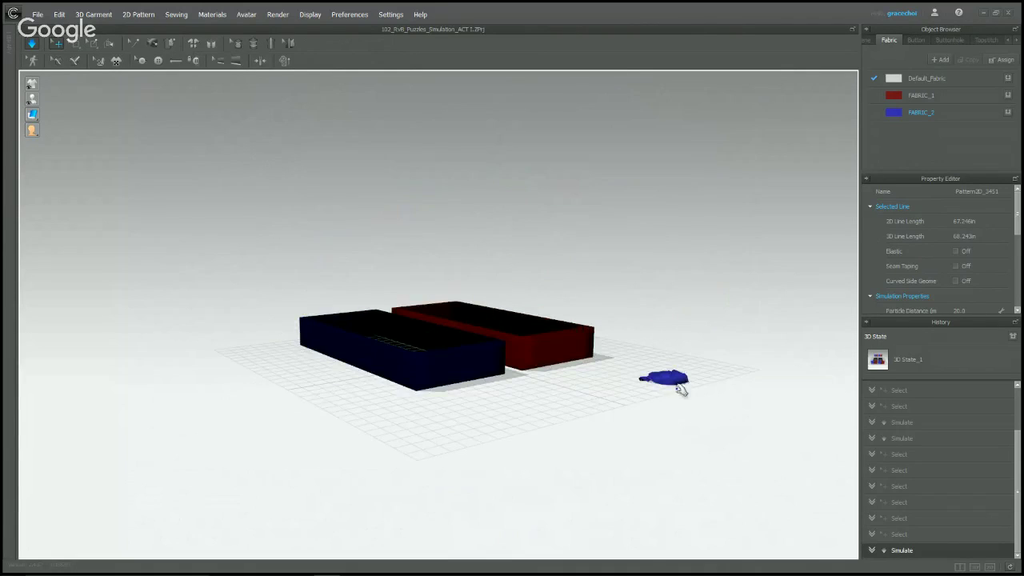
left_click_drag(678, 388, 484, 216)
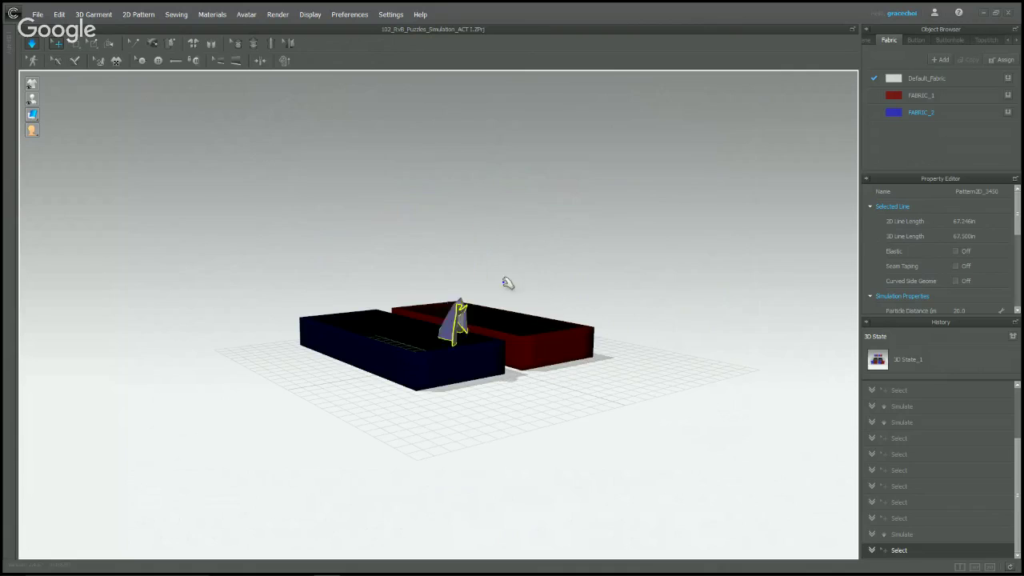
- Carry a third blue piece from the floor over the blue box during simulation and drop it inside
right_click_drag(508, 282, 533, 429)
left_click(490, 464)
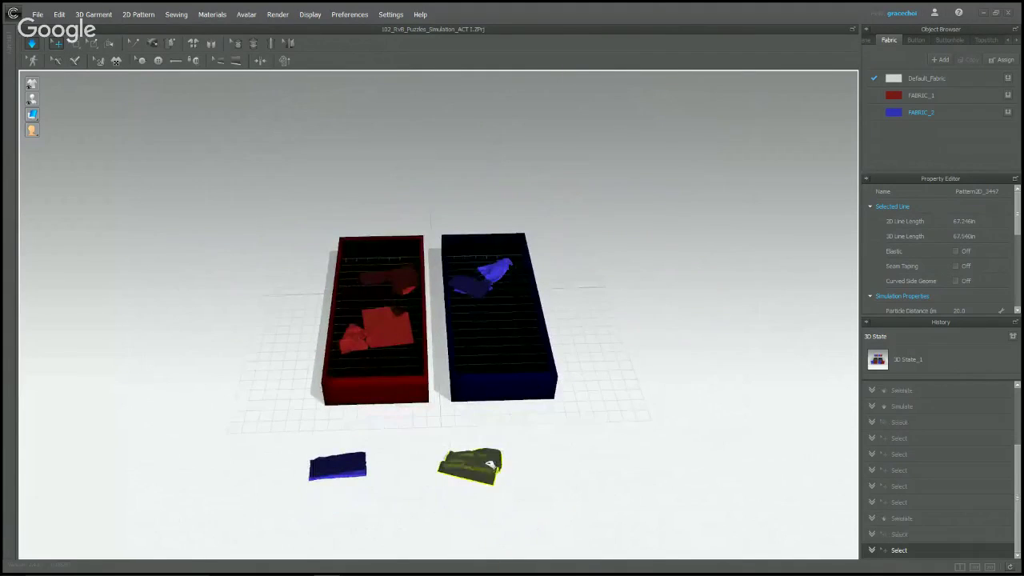
left_click_drag(489, 464, 481, 278)
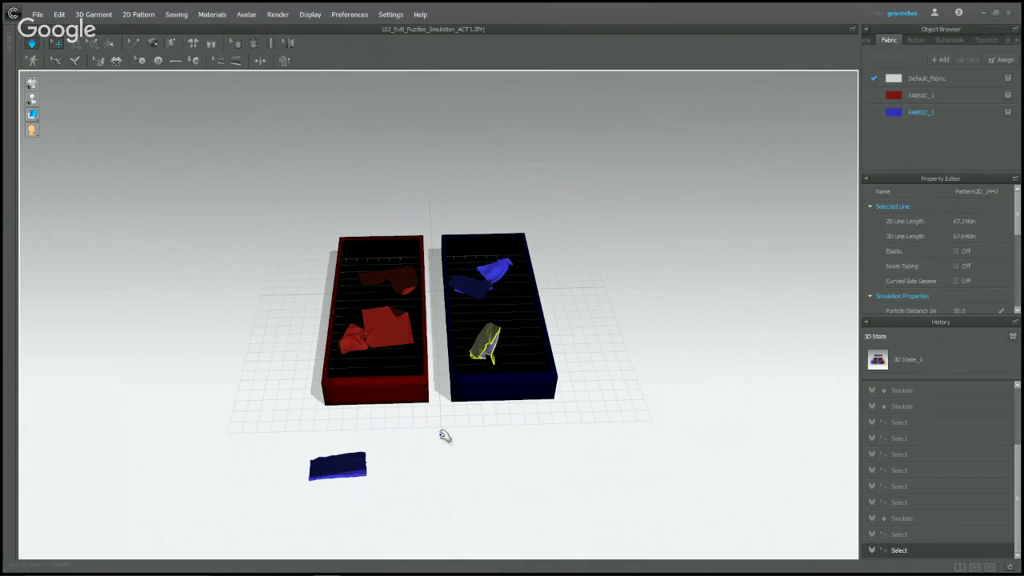
- Lift the last blue piece above the boxes, pausing the simulation to change the viewing angle, and drop it into the blue box
right_click_drag(444, 435, 634, 331)
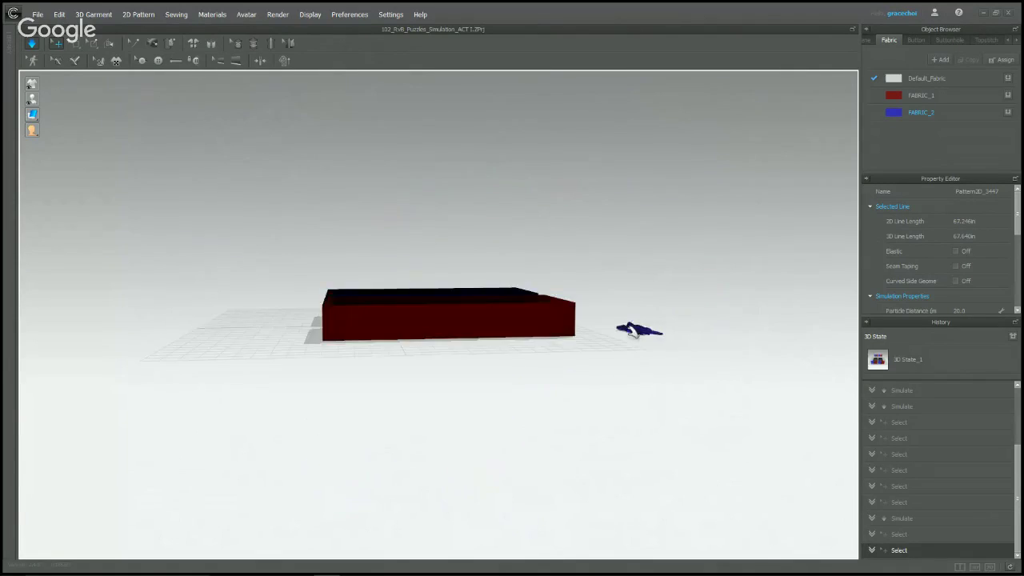
left_click_drag(633, 318, 470, 209)
right_click_drag(469, 210, 521, 248)
key("space")
left_click_drag(503, 222, 399, 236)
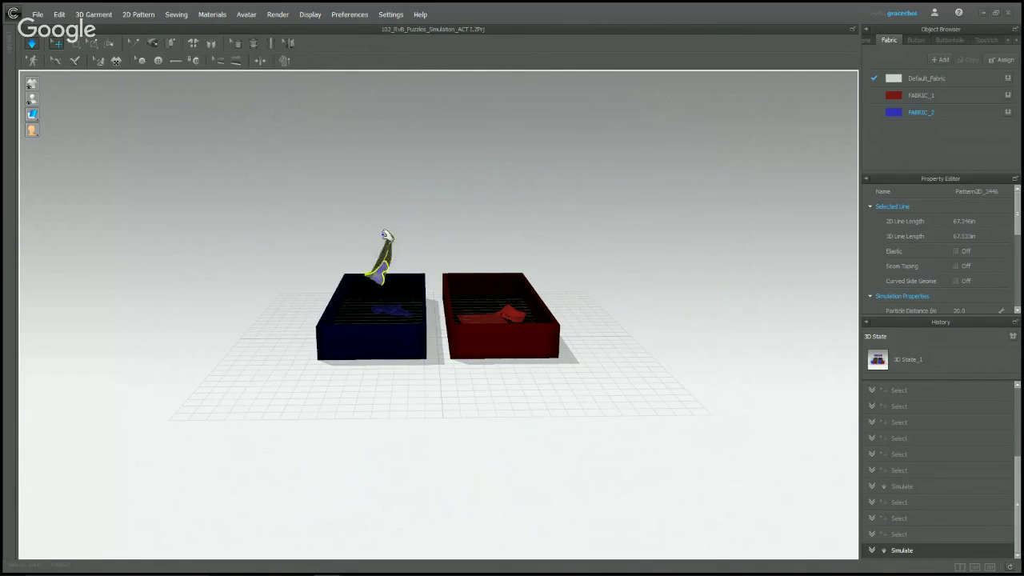
right_click_drag(344, 397, 341, 449)
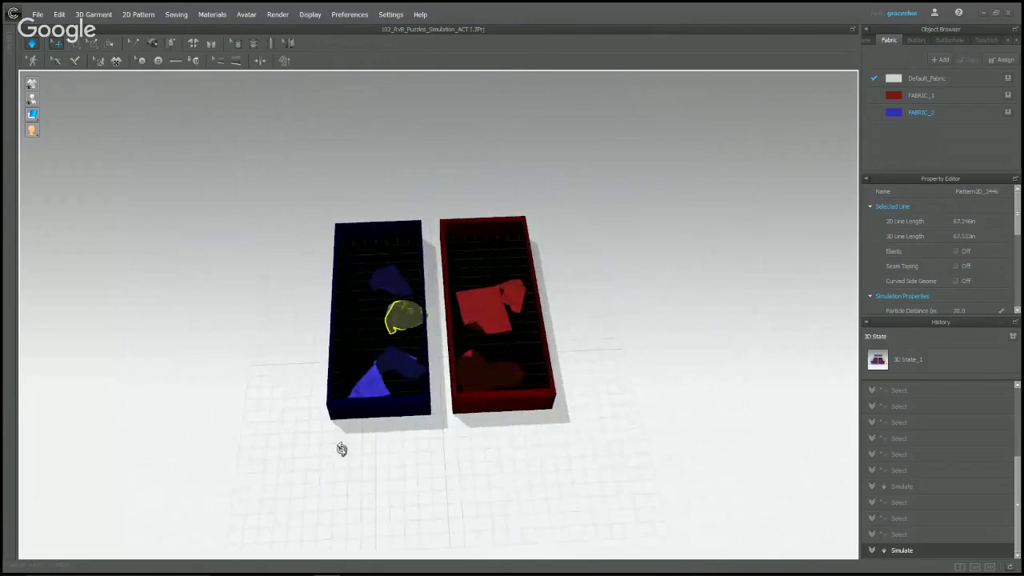
left_click(592, 336)
right_click_drag(592, 336, 642, 400)
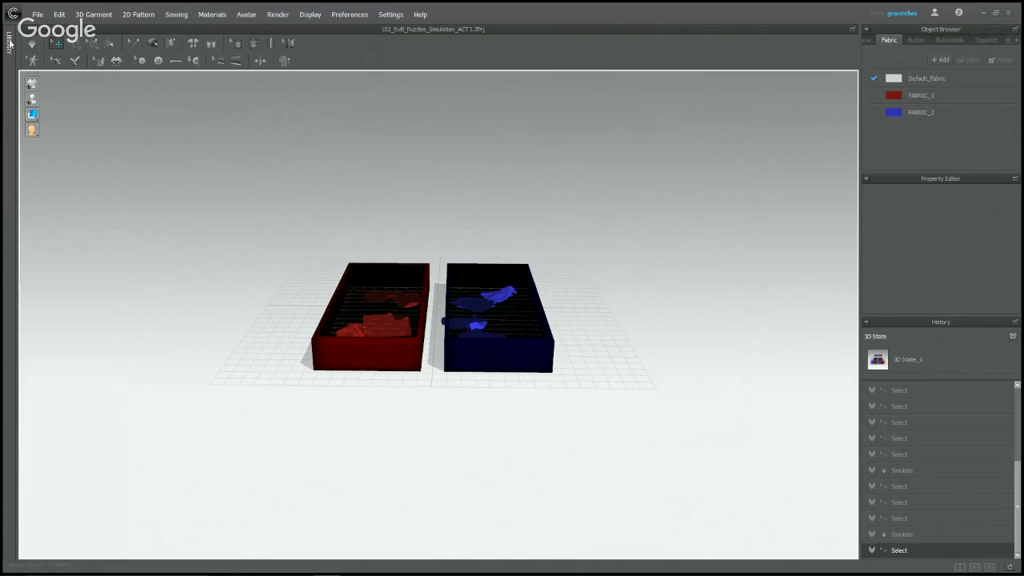
- Open the 103_Scarf puzzle project from the ACT I library folder and put the library away
left_click(9, 42)
double_click(55, 244)
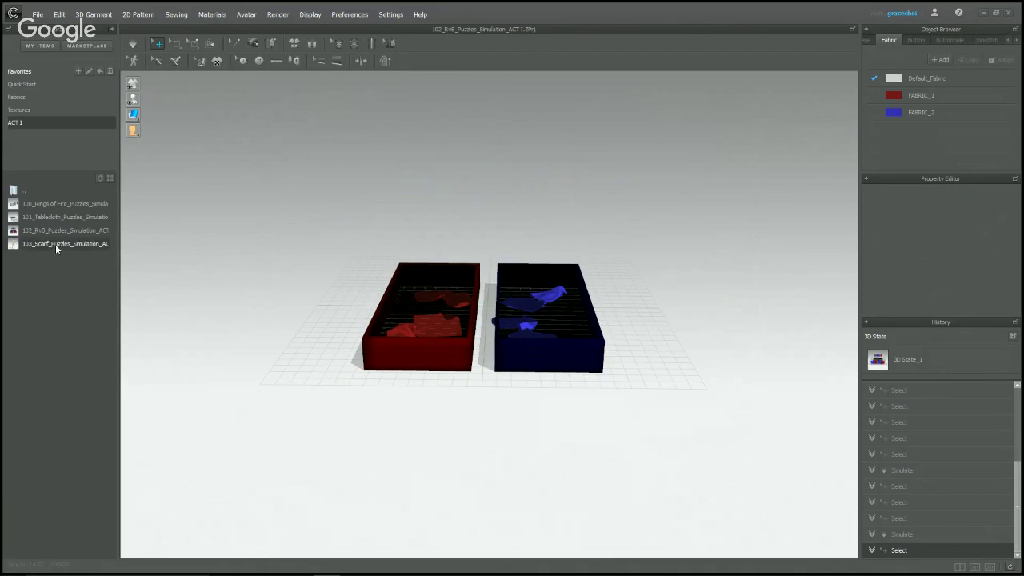
left_click(508, 308)
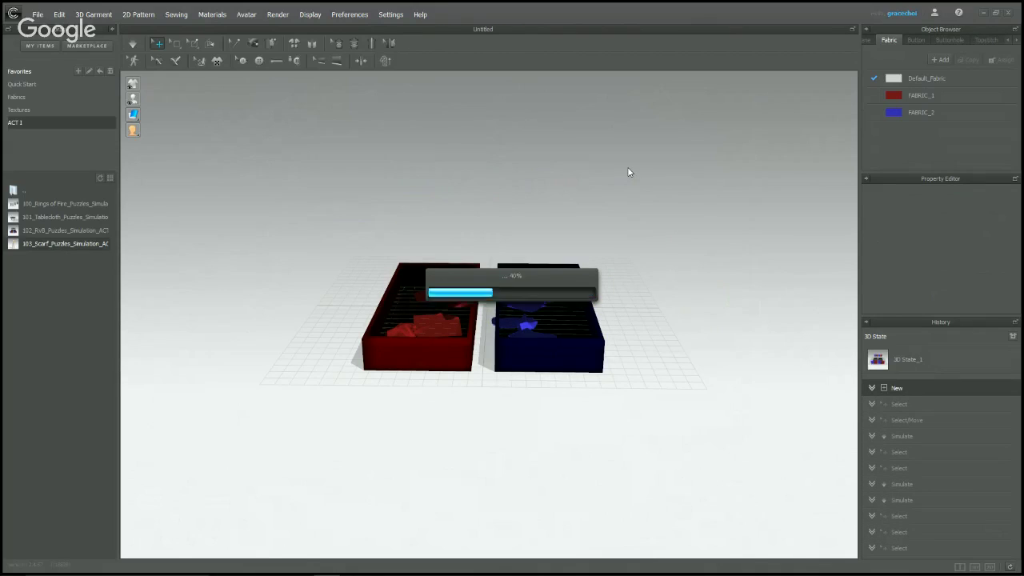
left_click(700, 146)
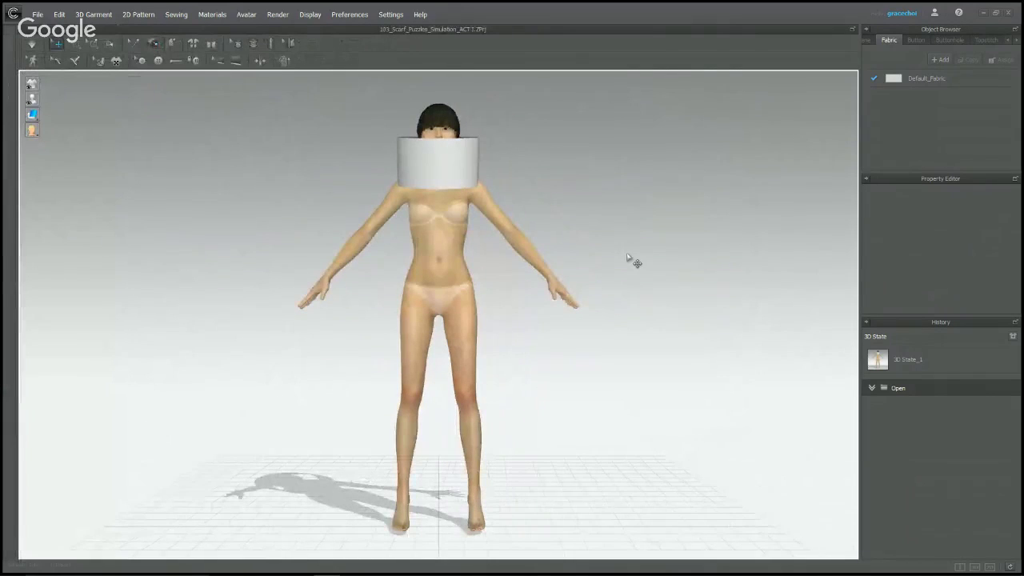
- Simulate the scarf so that it drapes over the avatar's shoulders
right_click_drag(550, 254, 544, 279)
key("space")
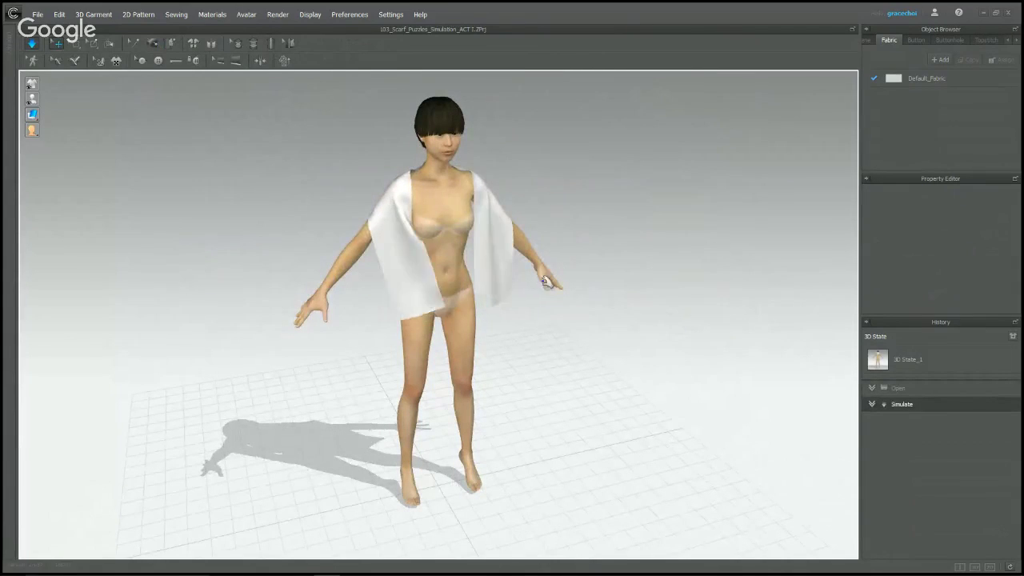
right_click_drag(549, 297, 528, 265)
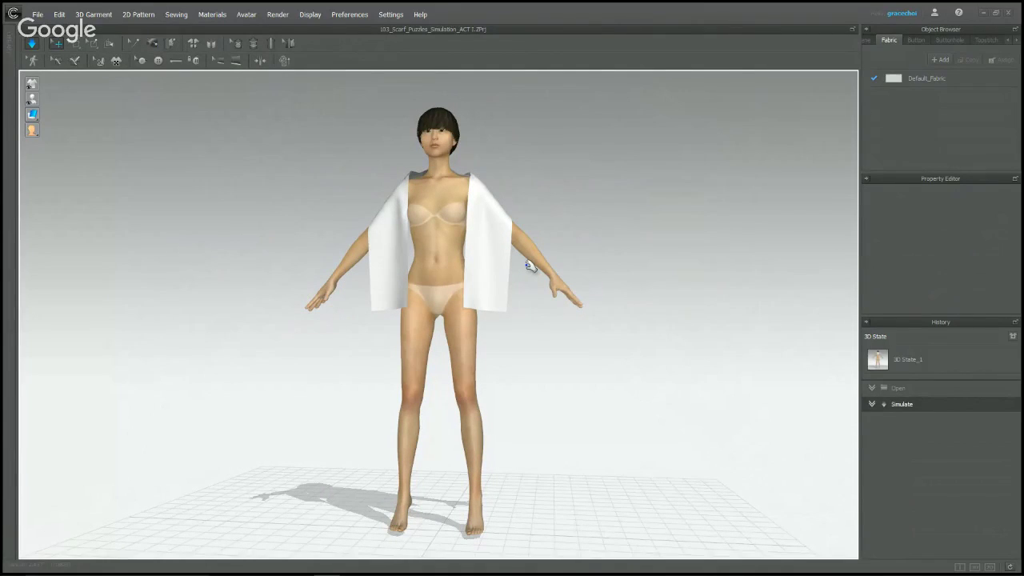
right_click_drag(528, 266, 470, 284)
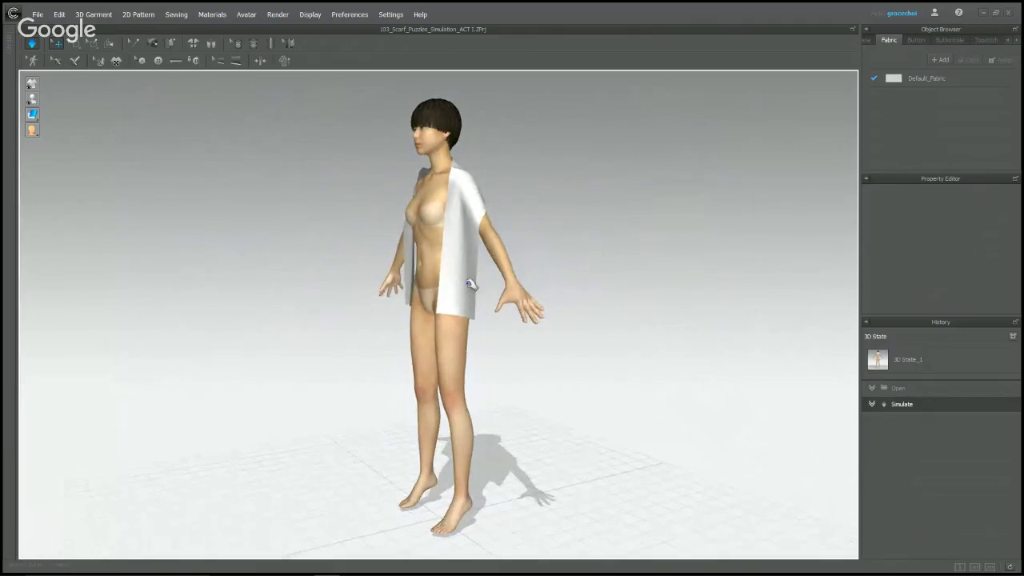
left_click(32, 42)
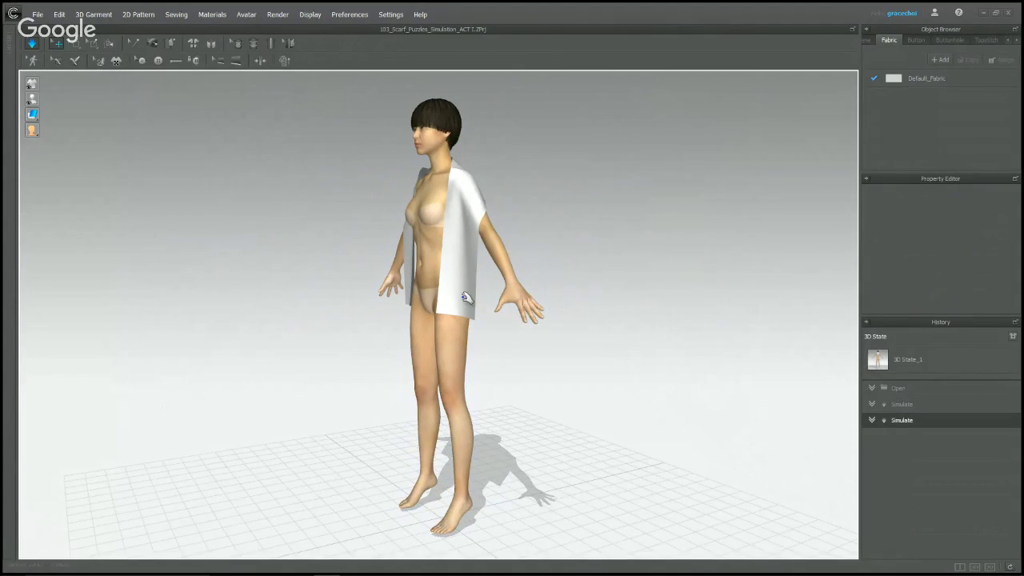
- Try to pull one hanging end of the scarf across the chest during simulation, pausing to change the viewing angle
right_click_drag(453, 296, 430, 295)
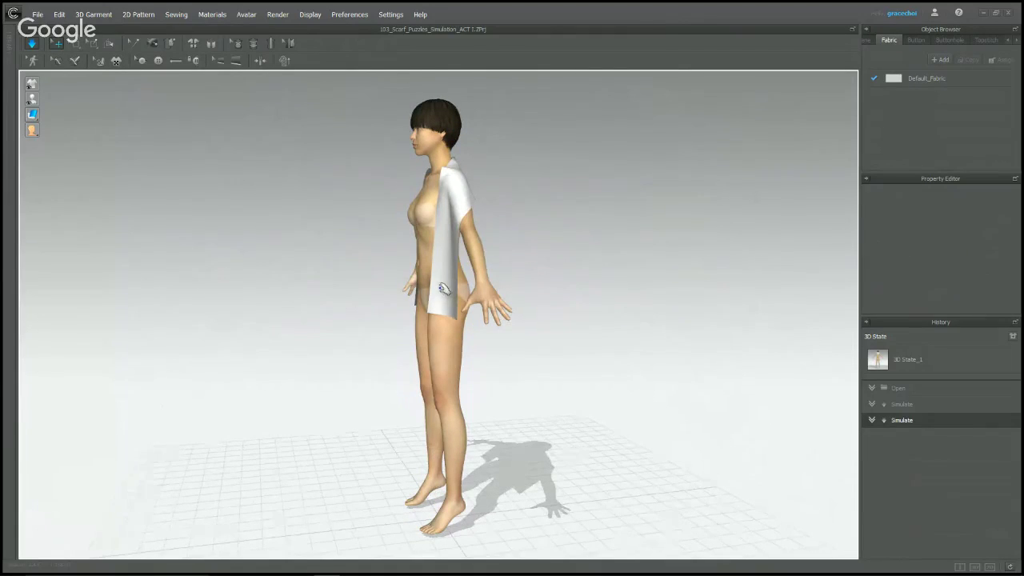
left_click(444, 289)
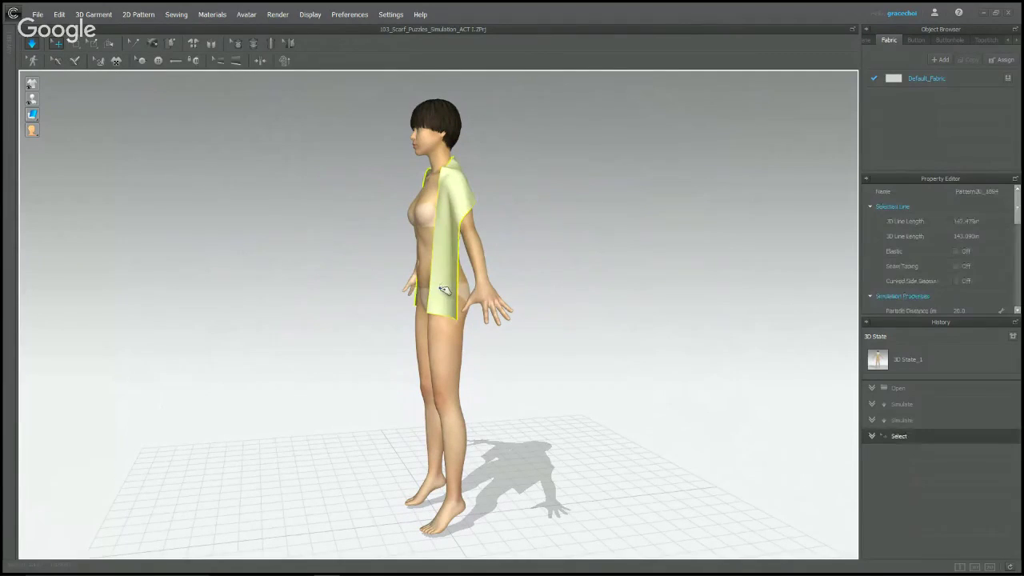
left_click(582, 199)
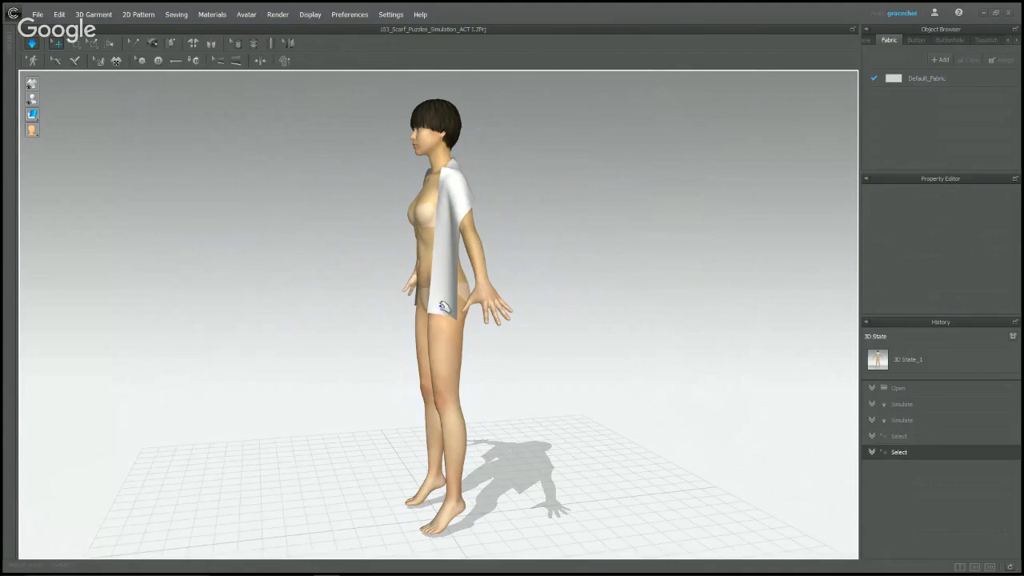
left_click_drag(432, 299, 305, 171)
right_click_drag(311, 176, 400, 224)
key("space")
mouse_move(353, 198)
left_mouse_down()
mouse_move(404, 214)
mouse_move(379, 179)
mouse_move(368, 192)
left_mouse_up()
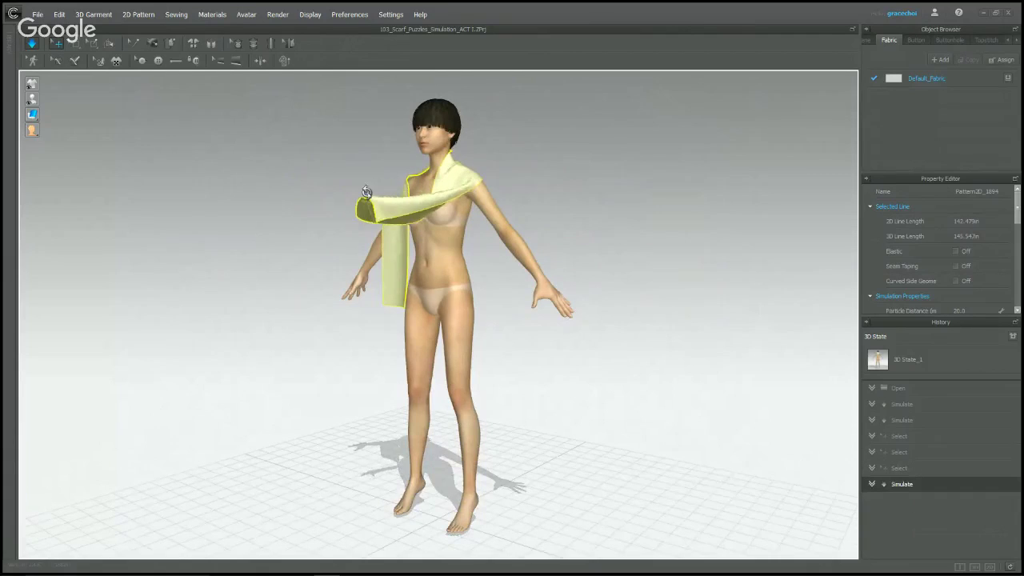
mouse_move(367, 192)
right_mouse_down()
mouse_move(509, 217)
mouse_move(350, 195)
mouse_move(404, 209)
mouse_move(352, 189)
right_mouse_up()
right_click(352, 189)
left_click(623, 194)
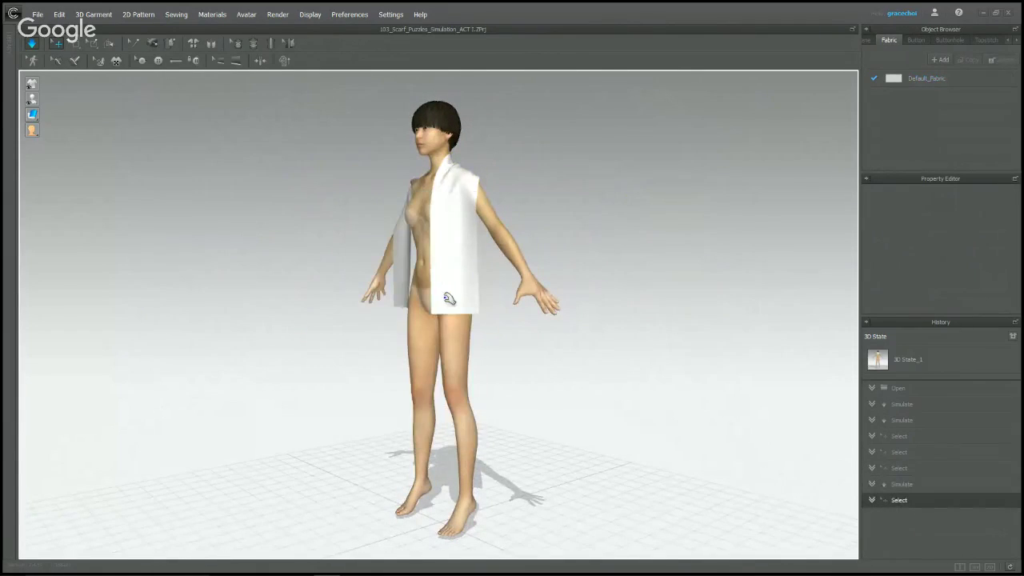
- Pull one scarf end across the front of the neck and over the opposite shoulder onto the back, pausing the simulation between moves
left_click_drag(449, 298, 340, 187)
right_click_drag(340, 187, 595, 236)
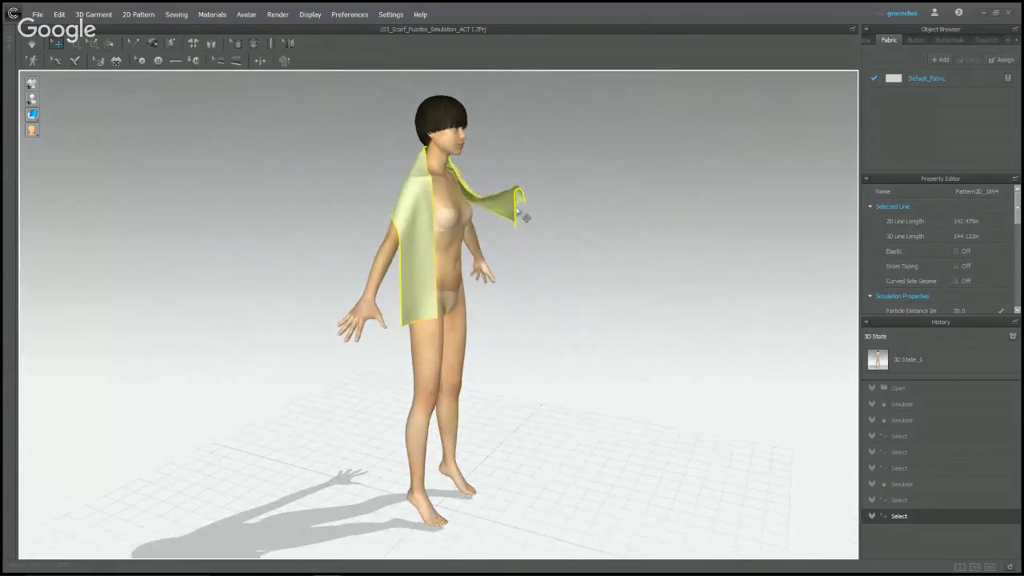
left_click_drag(525, 217, 515, 205)
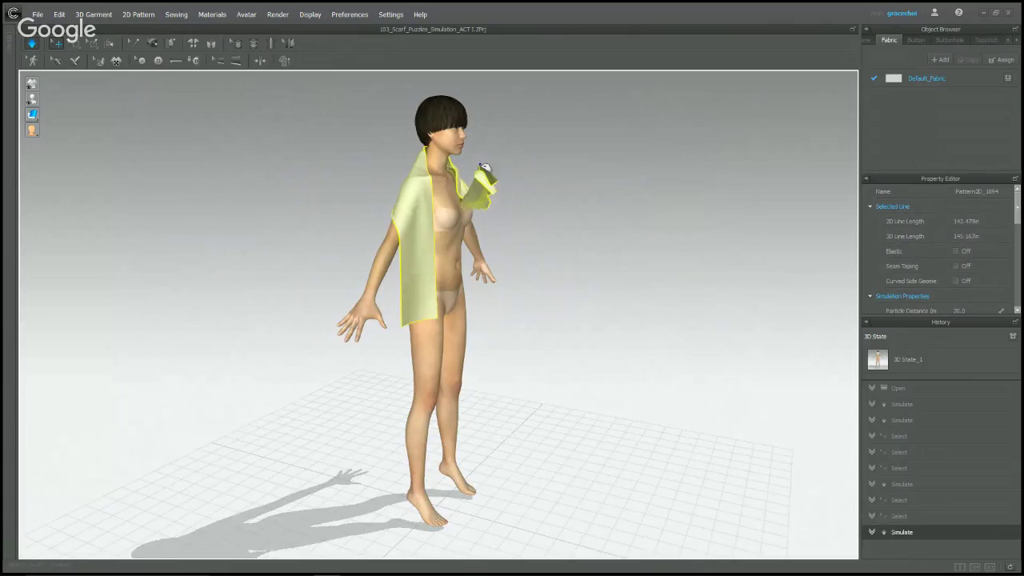
left_click_drag(405, 121, 361, 127)
right_click_drag(389, 151, 514, 171)
key("space")
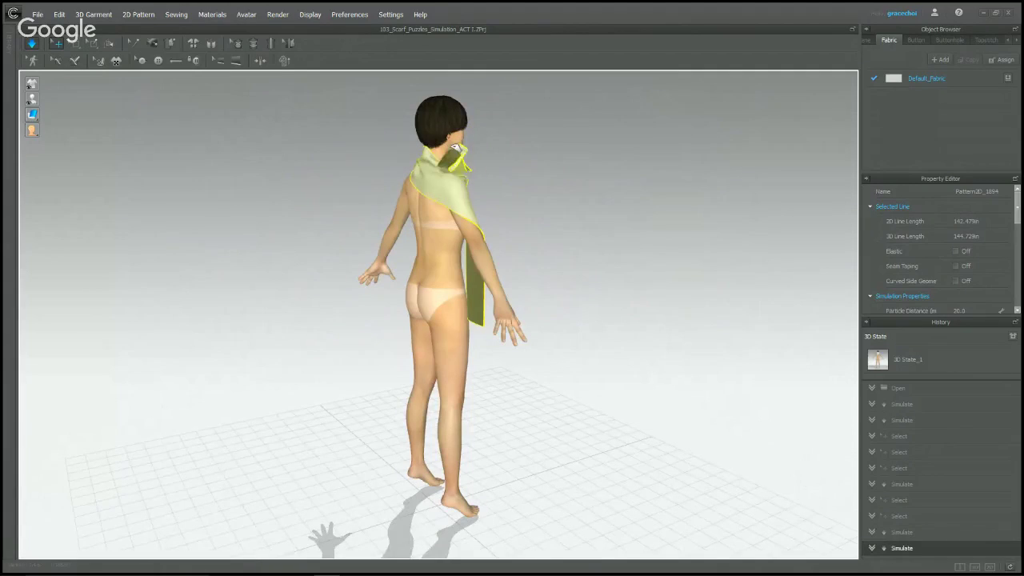
left_click_drag(455, 149, 393, 211)
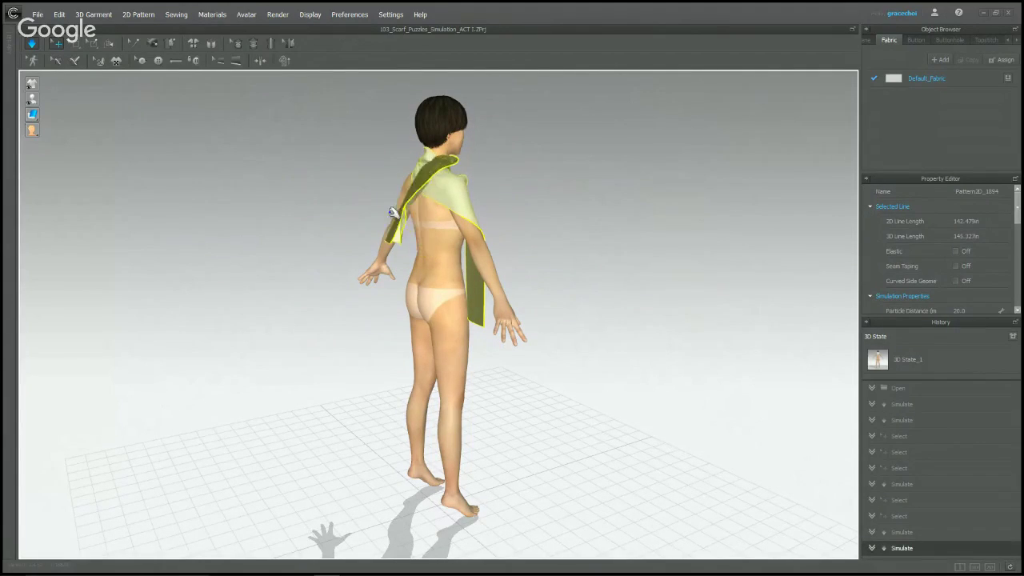
- Adjust the wrapped scarf end behind the avatar, tugging it from several viewing angles so it hangs down the back
right_click_drag(398, 216, 468, 238)
left_click_drag(458, 238, 386, 203)
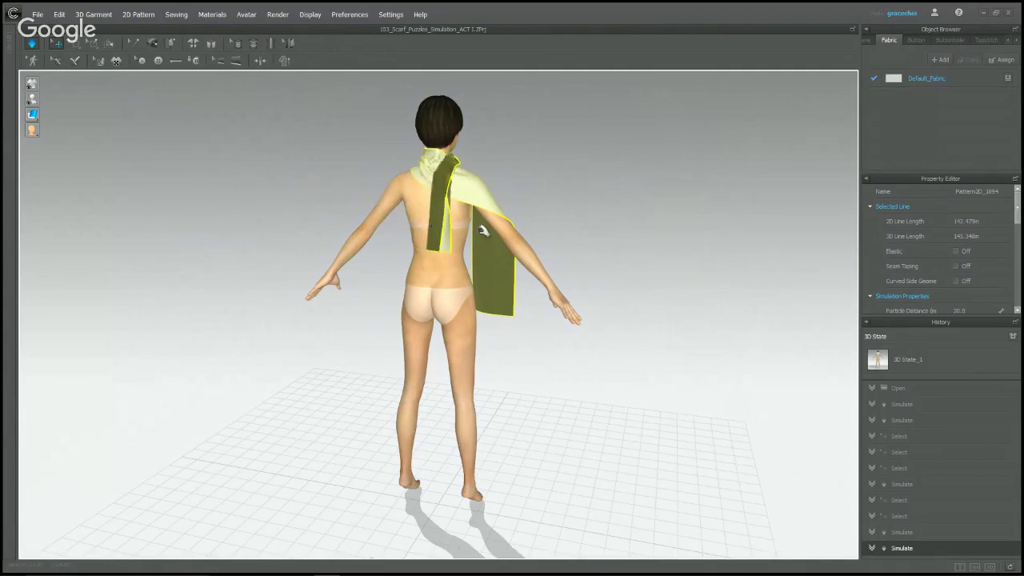
right_click_drag(482, 231, 423, 227)
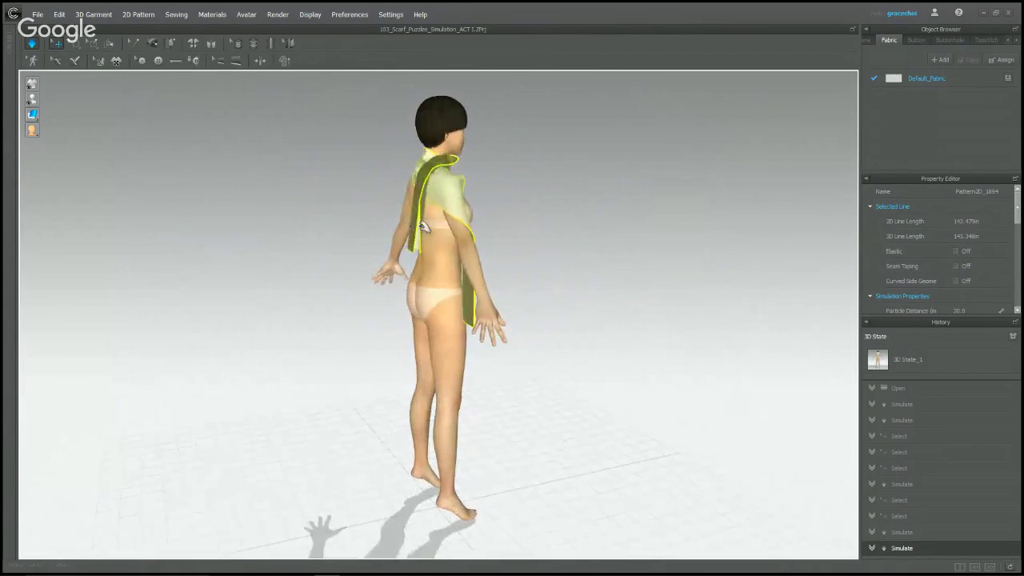
left_click_drag(423, 227, 351, 87)
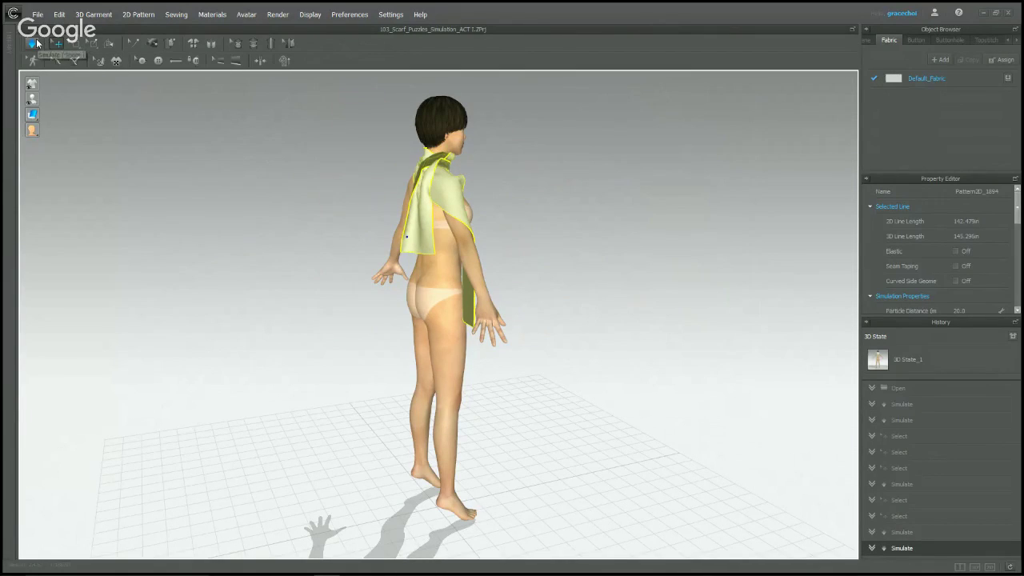
left_click(32, 43)
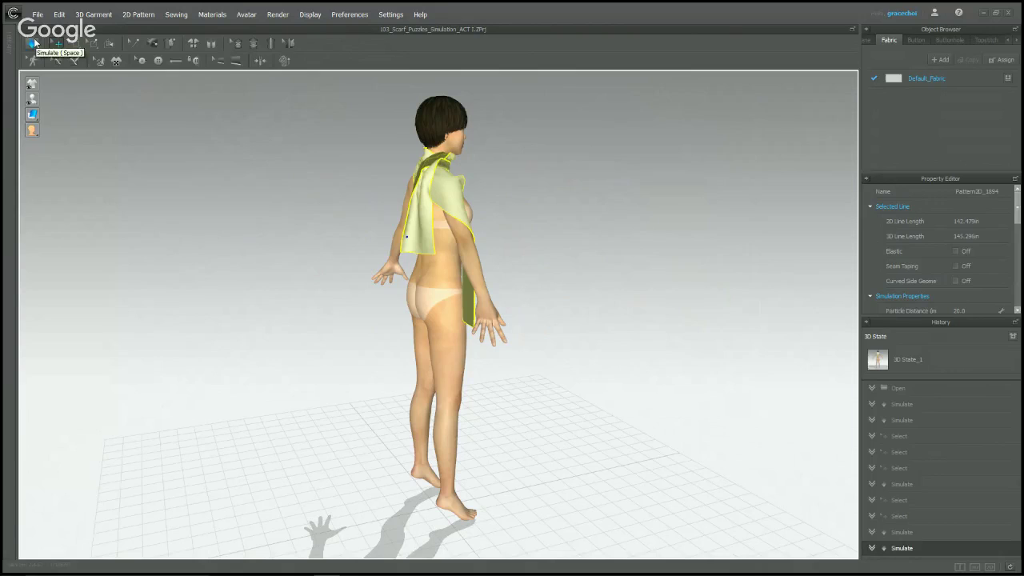
left_click_drag(420, 239, 351, 138)
right_click_drag(344, 205, 541, 176)
key("space")
left_click_drag(520, 165, 502, 151)
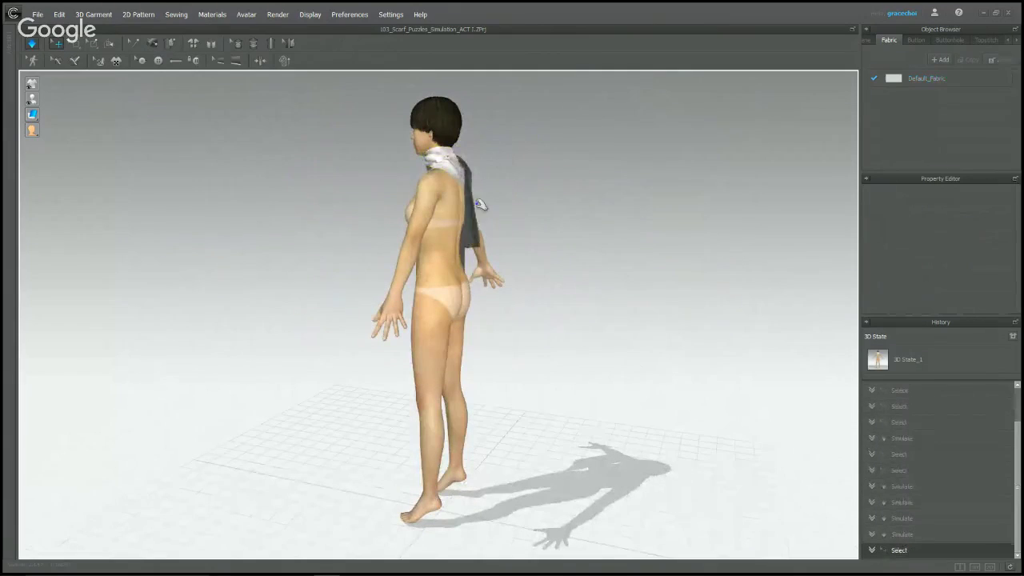
- Lift the end hanging at the back and carry it around the neck for a second wrap, pausing the simulation to rotate the view
left_click_drag(478, 227, 557, 151)
key("space")
key("space")
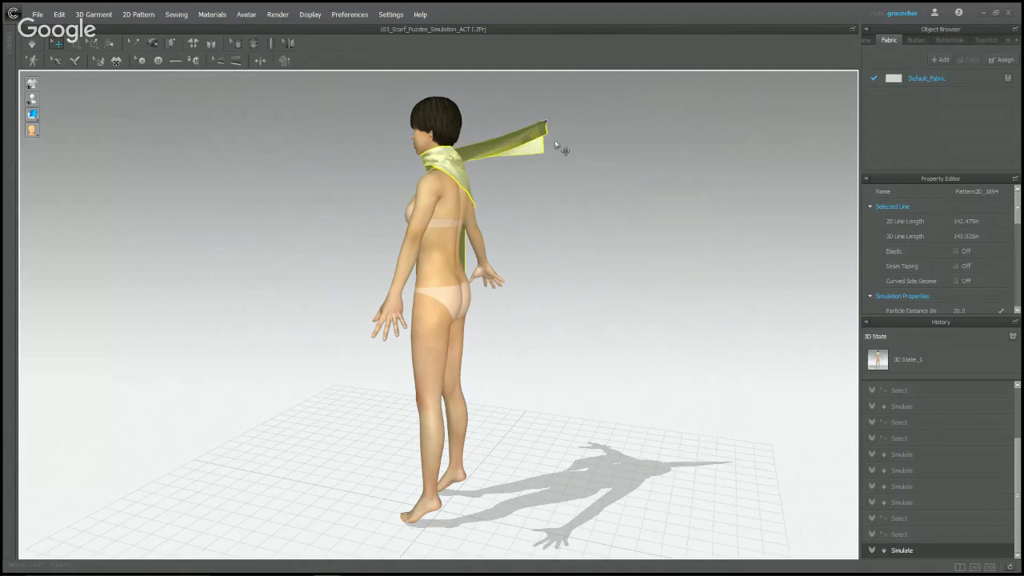
right_click_drag(558, 151, 483, 157)
key("space")
left_click_drag(510, 142, 392, 127)
key("space")
right_click_drag(393, 128, 519, 157)
key("space")
left_click_drag(499, 129, 383, 136)
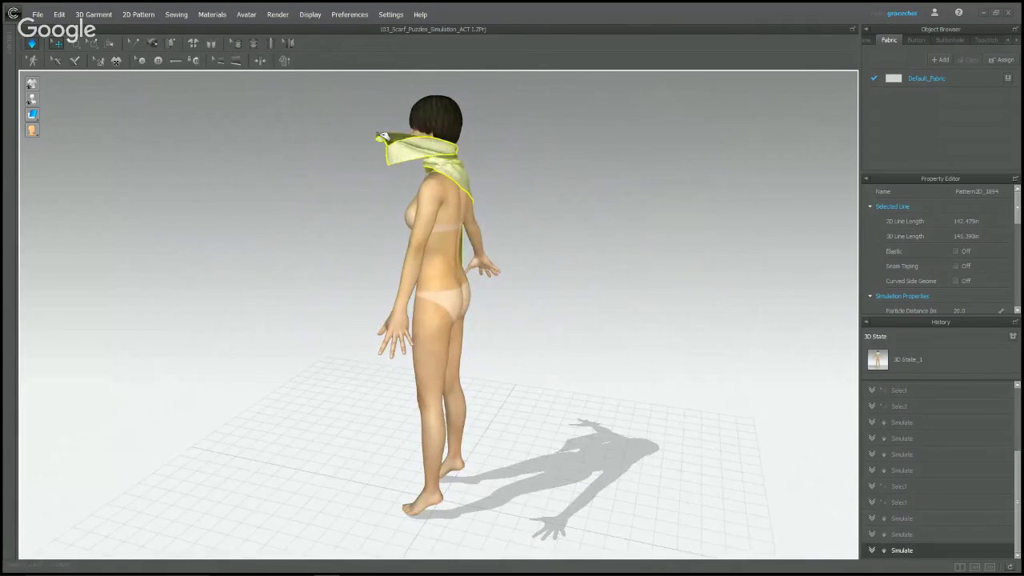
- Bring the wrapped end across the throat in front and let it fall onto the chest
right_click_drag(416, 150, 523, 144)
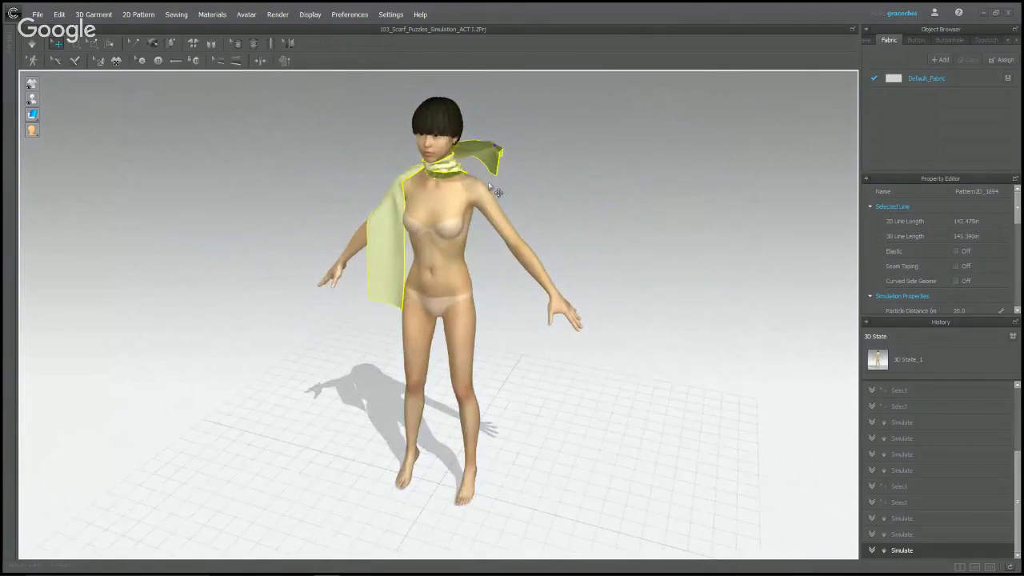
key("space")
left_click_drag(442, 164, 406, 165)
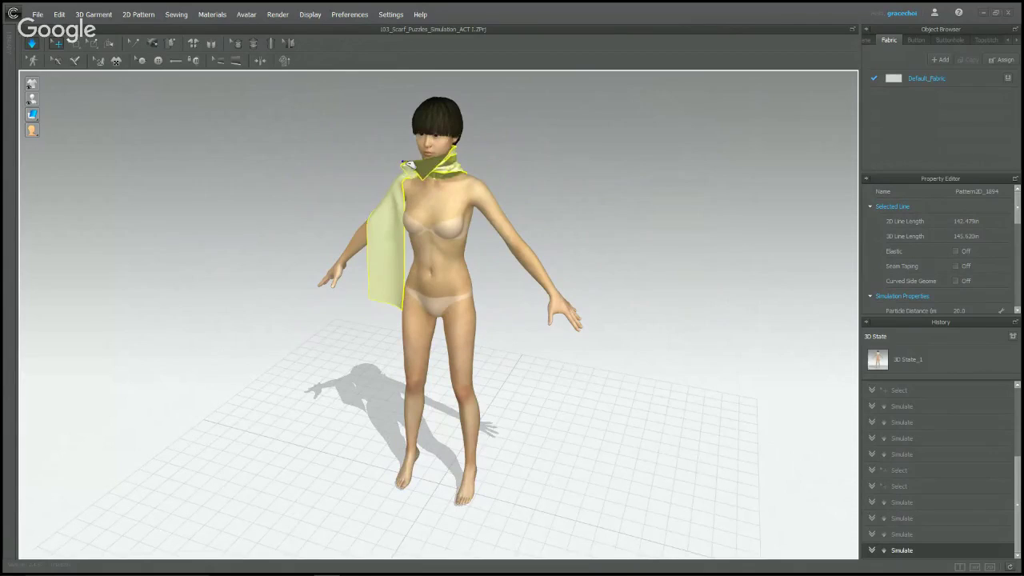
right_click_drag(477, 191, 552, 162)
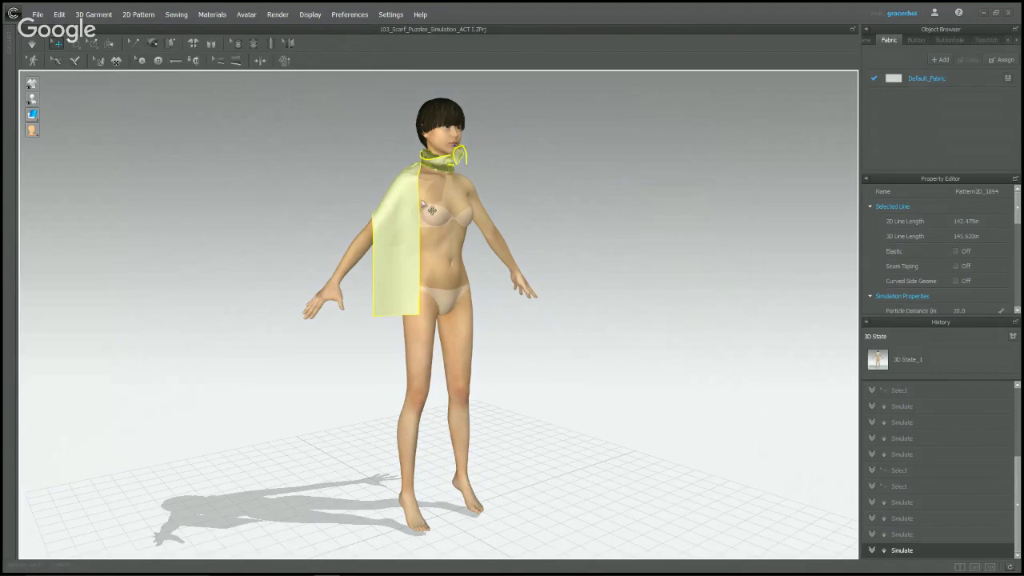
right_click_drag(431, 209, 476, 232)
mouse_move(580, 202)
right_mouse_down()
mouse_move(530, 220)
mouse_move(570, 206)
right_mouse_up()
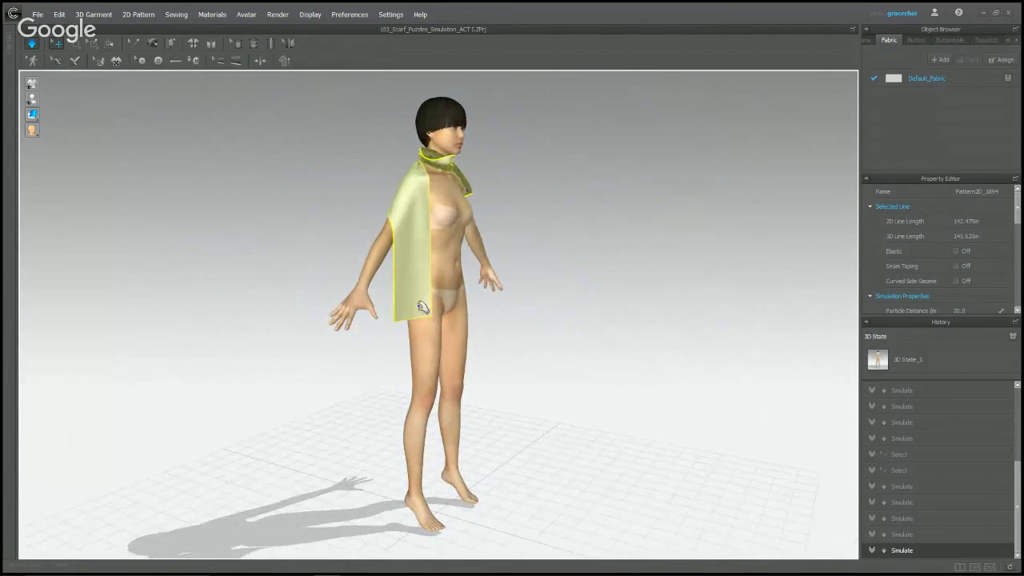
- Pull the scarf's other hanging end across the chest to the opposite shoulder and pause the simulation
left_click_drag(421, 307, 564, 176)
key("space")
right_click_drag(562, 177, 493, 196)
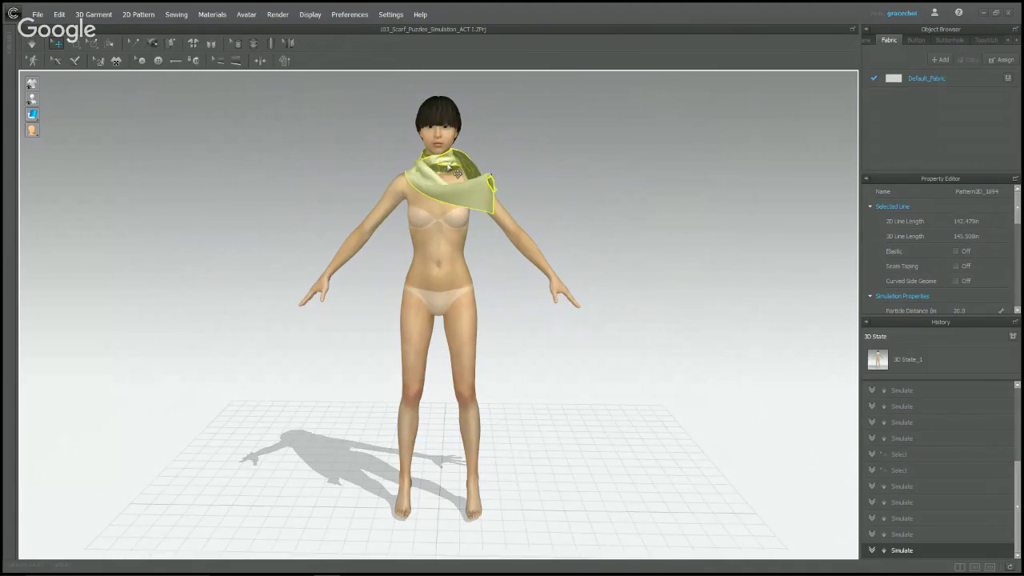
- Resume the simulation and pull the scarf off the neck to beside the avatar's arm
key("space")
left_click_drag(447, 165, 503, 138)
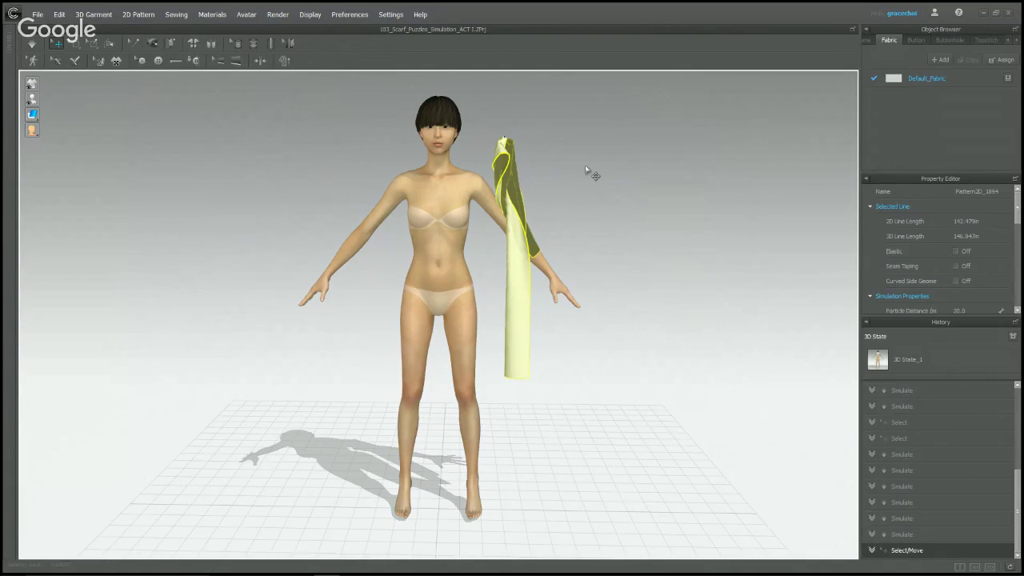
- Move the unwrapped scarf to the avatar's other side, simulate its fall to the floor, and lift it beside the head
left_click_drag(512, 187, 497, 152)
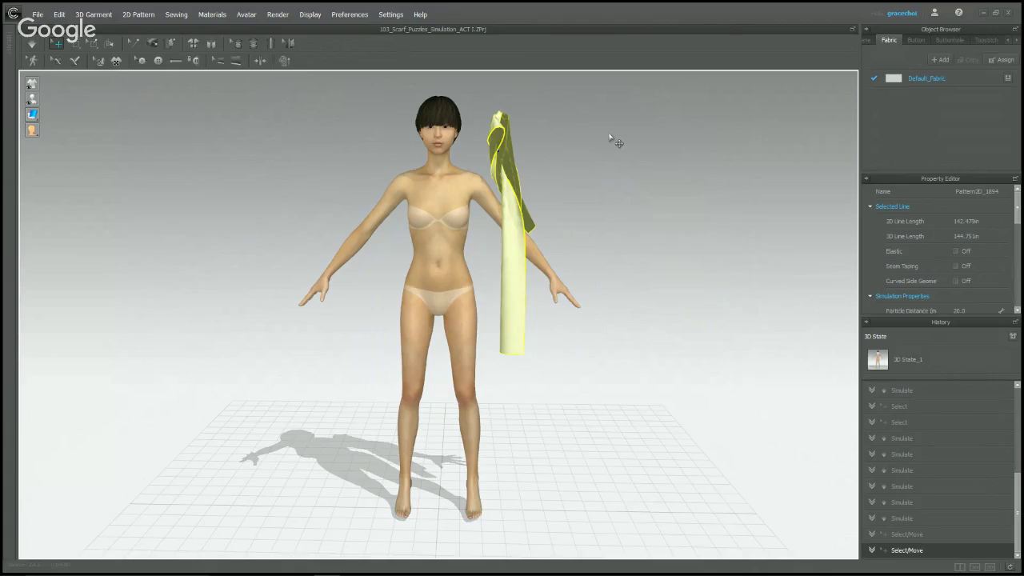
left_click_drag(510, 171, 368, 113)
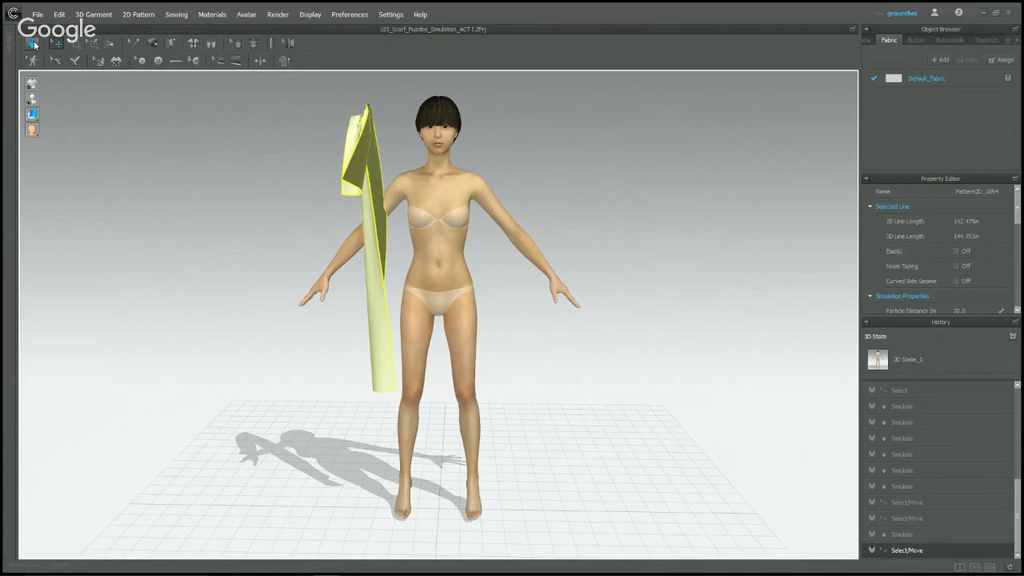
key("space")
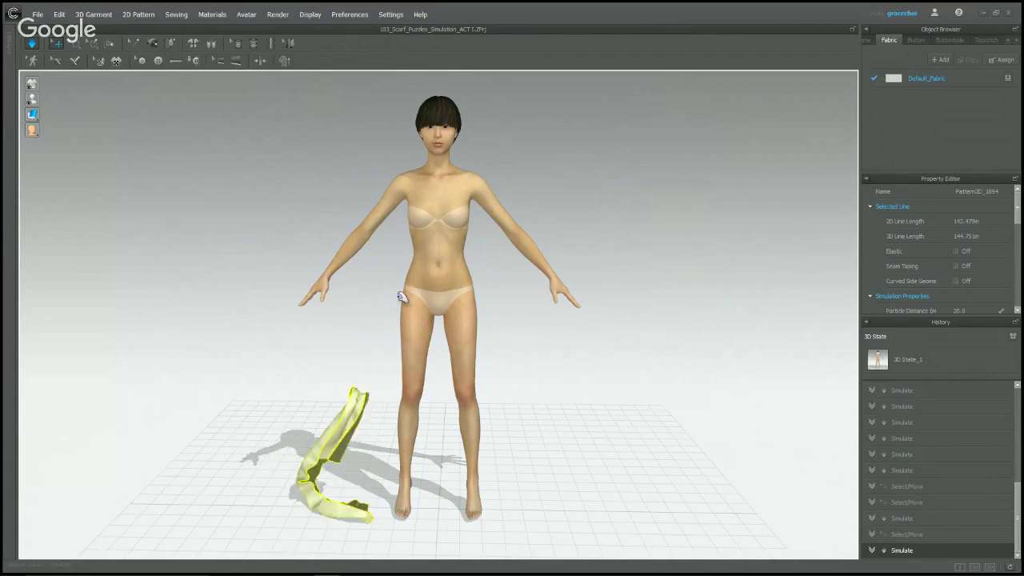
left_click_drag(336, 503, 344, 111)
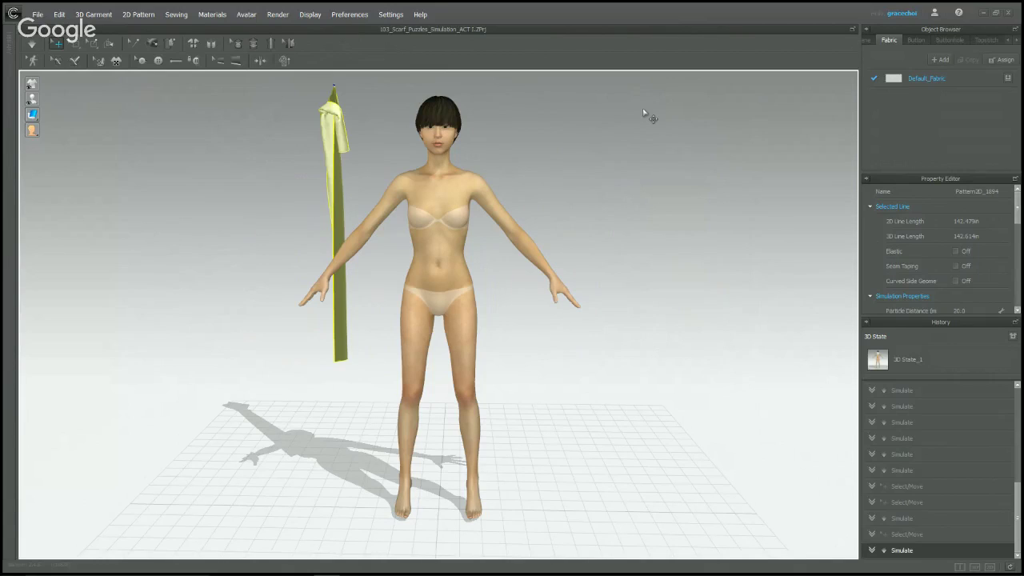
- Undo the scarf moves and simulations back to the state with the scarf wrapped around the neck
key("ctrl+z")
key("ctrl+z")
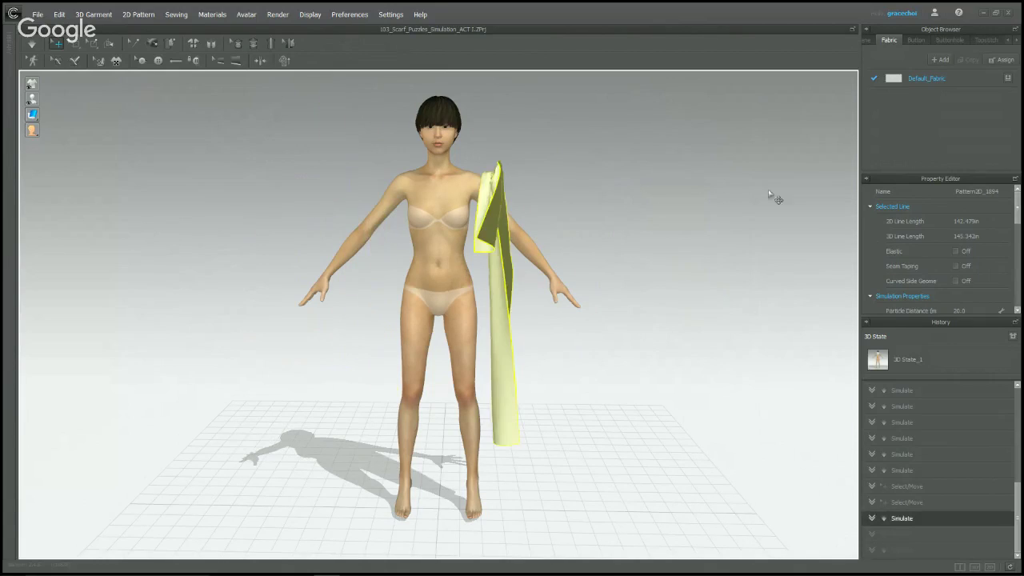
key("ctrl+z")
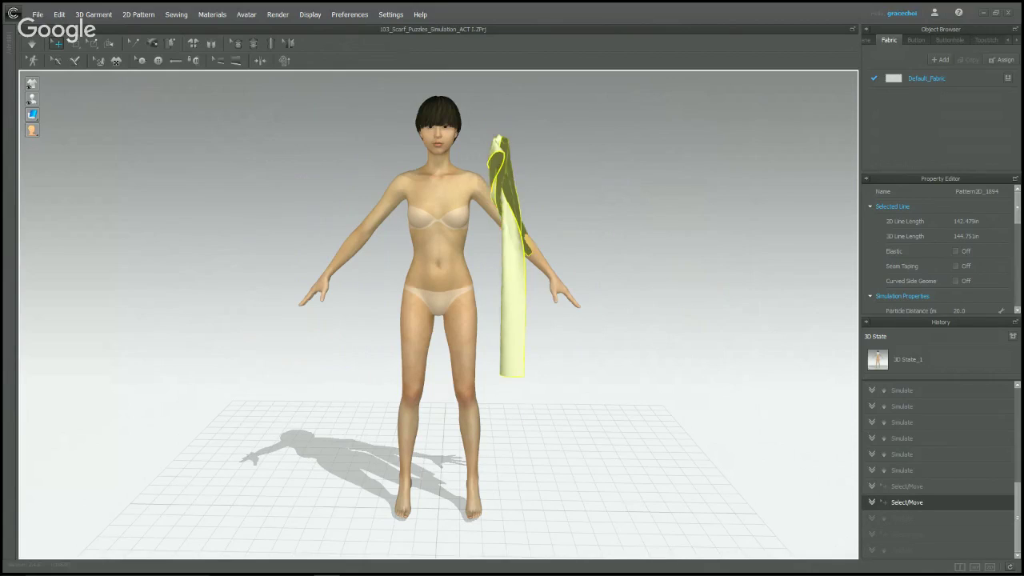
key("ctrl+z")
key("ctrl+z")
key("ctrl+z")
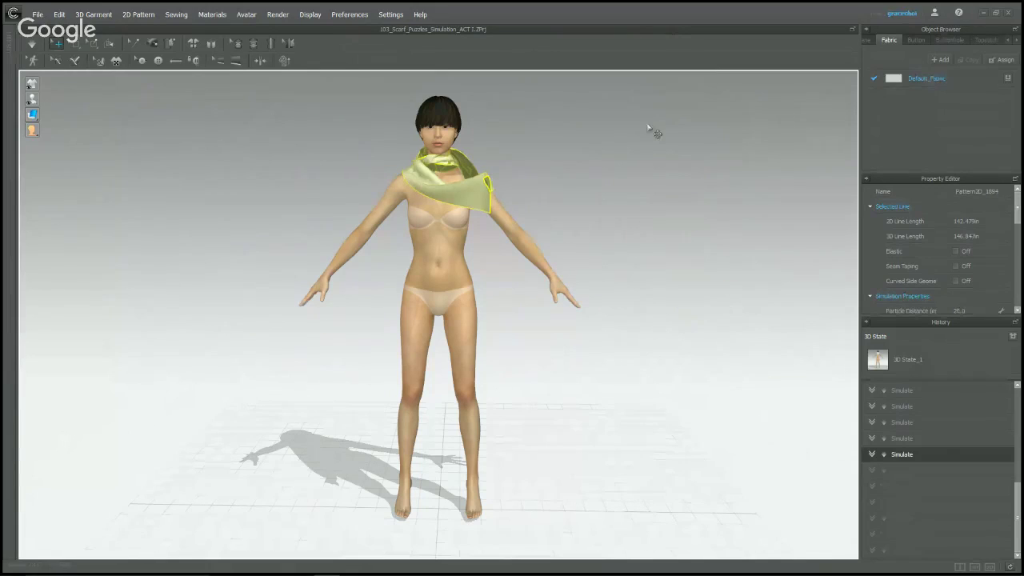
- Resume the simulation, lift the scarf's front end up and outward over the avatar's left shoulder, and pause
left_click(651, 187)
right_click_drag(651, 218, 632, 226)
key("space")
left_click_drag(447, 192, 523, 105)
key("space")
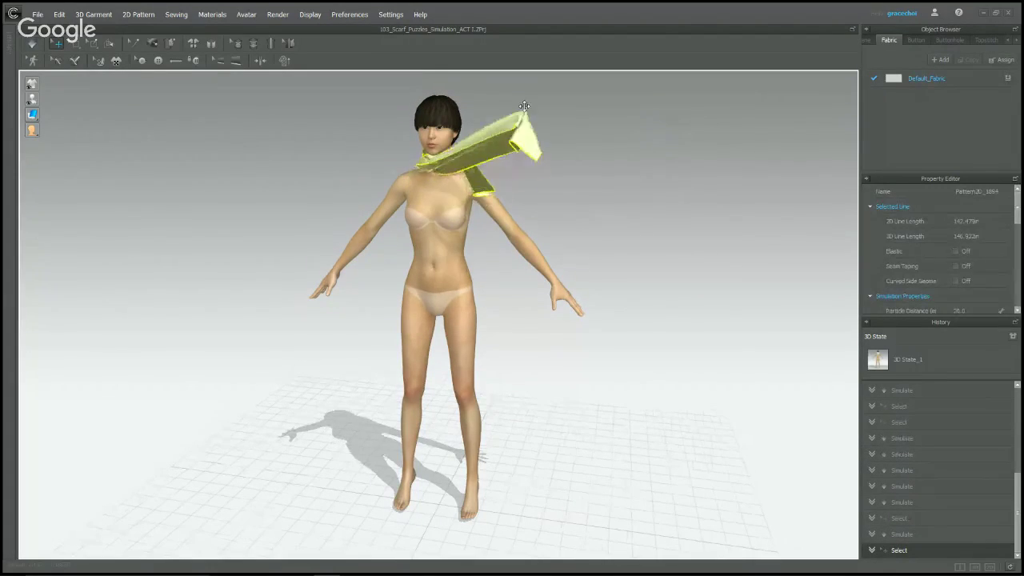
- Resume the simulation, pull the lifted end behind the shoulder, let it hang down the back, and deselect the scarf
right_click_drag(523, 105, 368, 110)
key("space")
left_click_drag(378, 134, 560, 164)
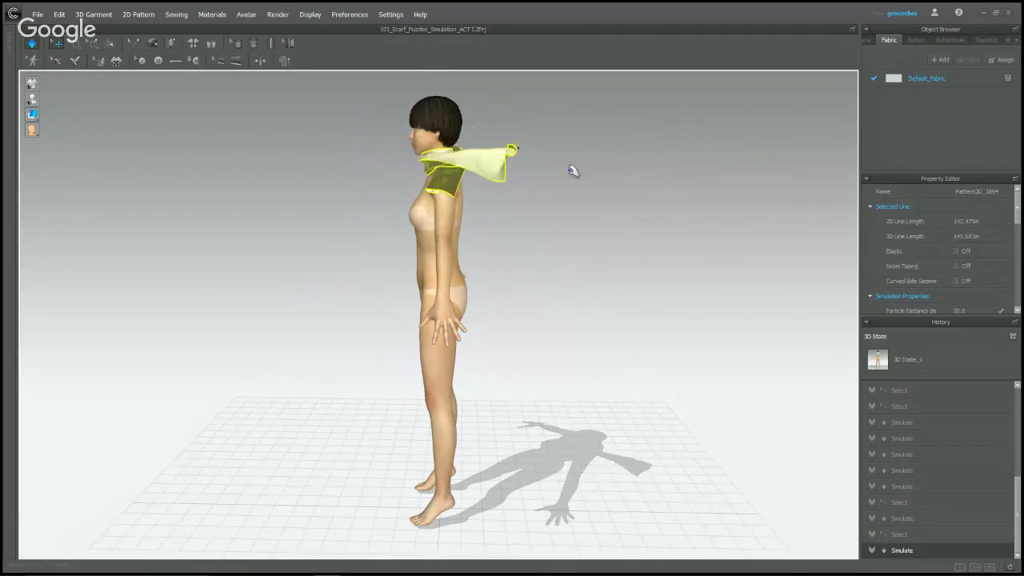
right_click_drag(525, 280, 475, 297)
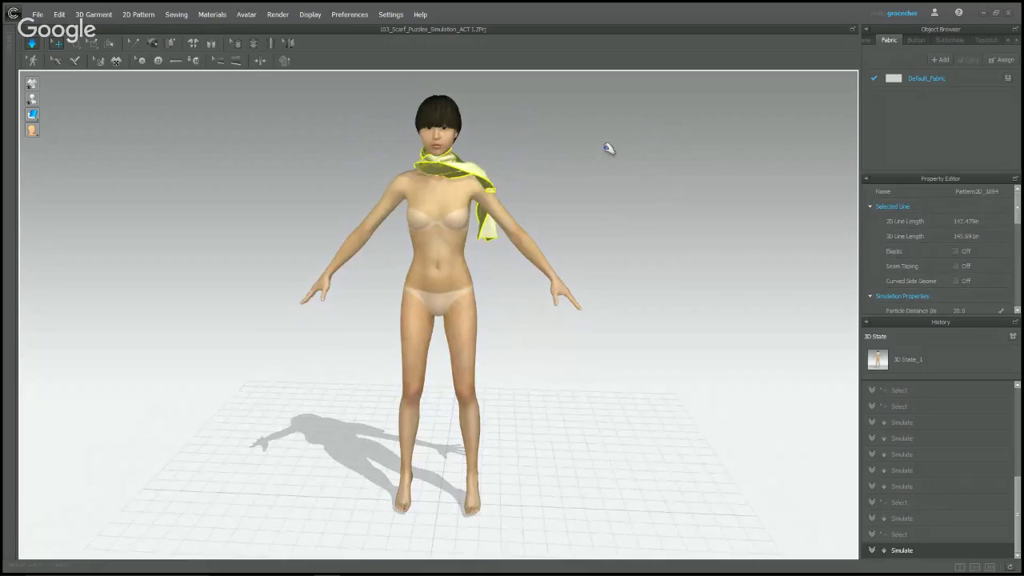
left_click(610, 181)
mouse_move(610, 181)
right_mouse_down()
mouse_move(673, 200)
mouse_move(625, 218)
mouse_move(619, 197)
right_mouse_up()
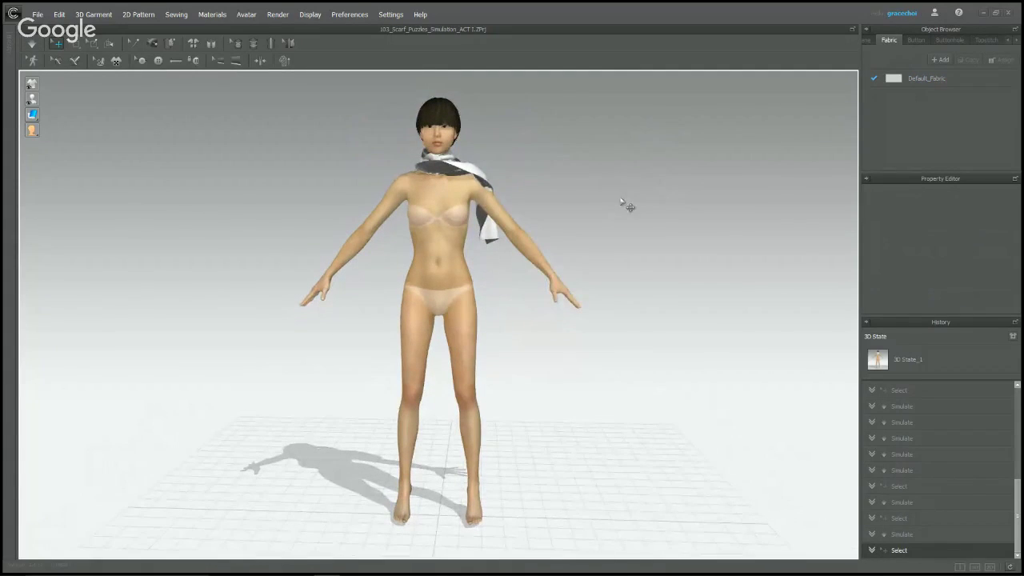
- Open 100_Leg_Fixes_Simulation_ACT I from the ACT I fixes folder without saving the scarf project, and close its instructions
key("2")
left_click(2, 72)
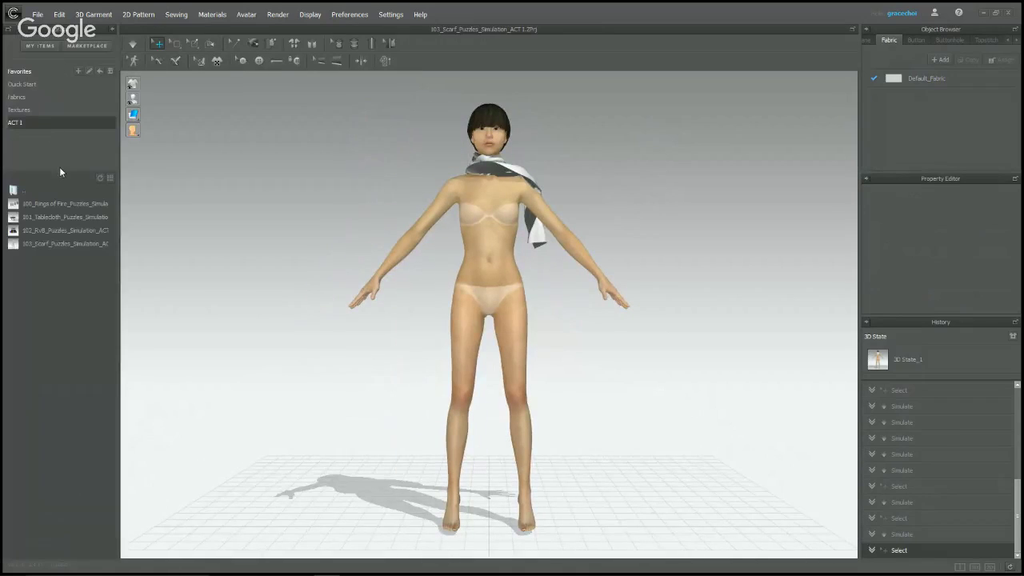
double_click(16, 190)
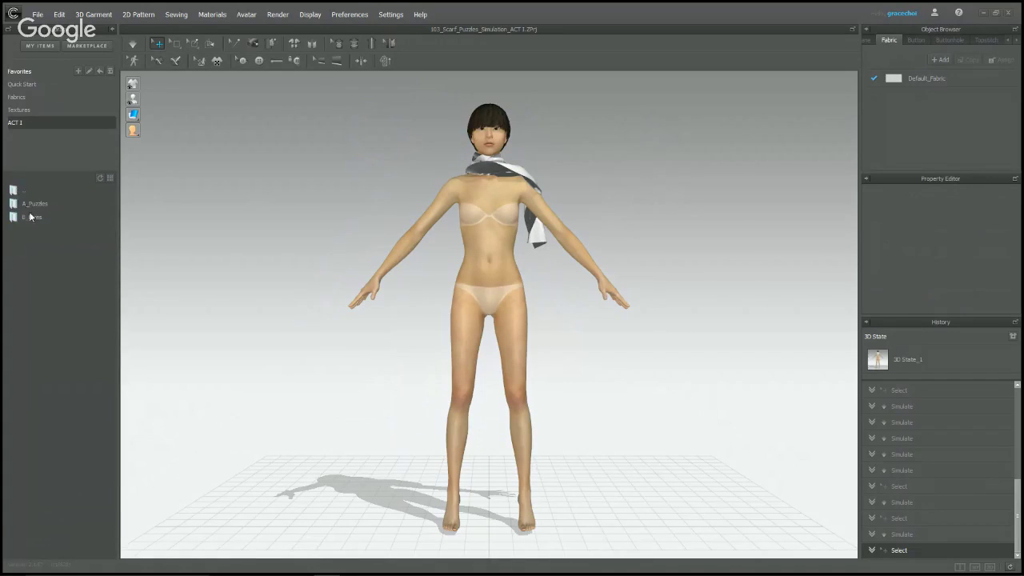
left_click(30, 218)
double_click(30, 219)
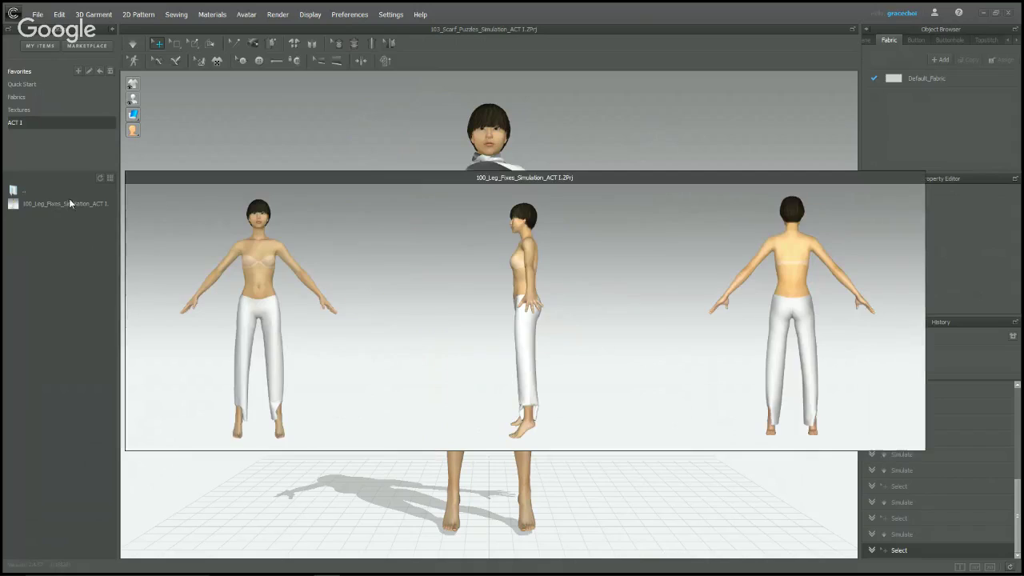
double_click(63, 203)
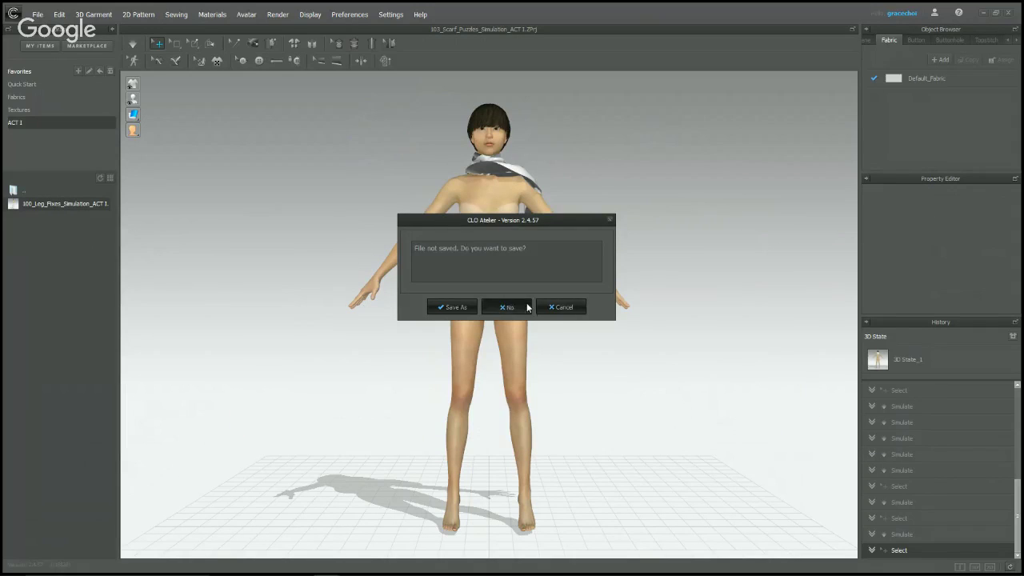
left_click(524, 305)
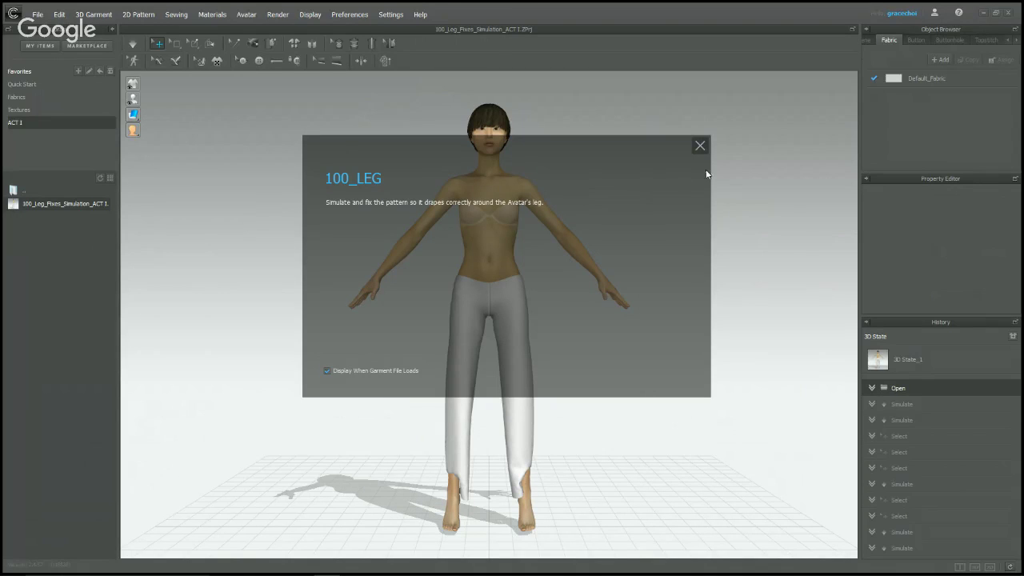
left_click(700, 147)
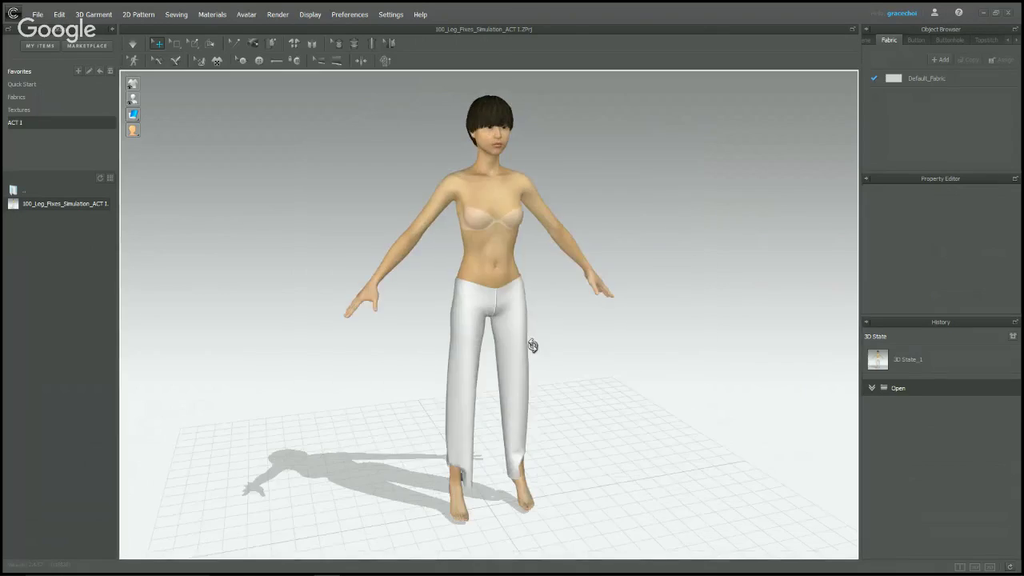
- Start the simulation and pull the hem of the avatar's left trouser leg out at the side and heel to free it around the ankle
scroll(522, 361, "up", 6)
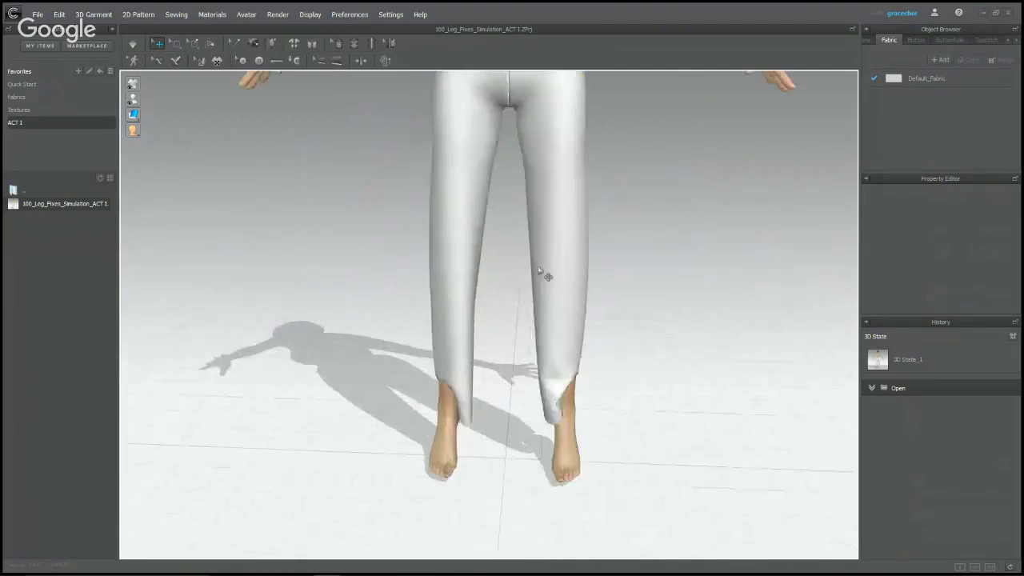
right_click_drag(555, 367, 670, 222)
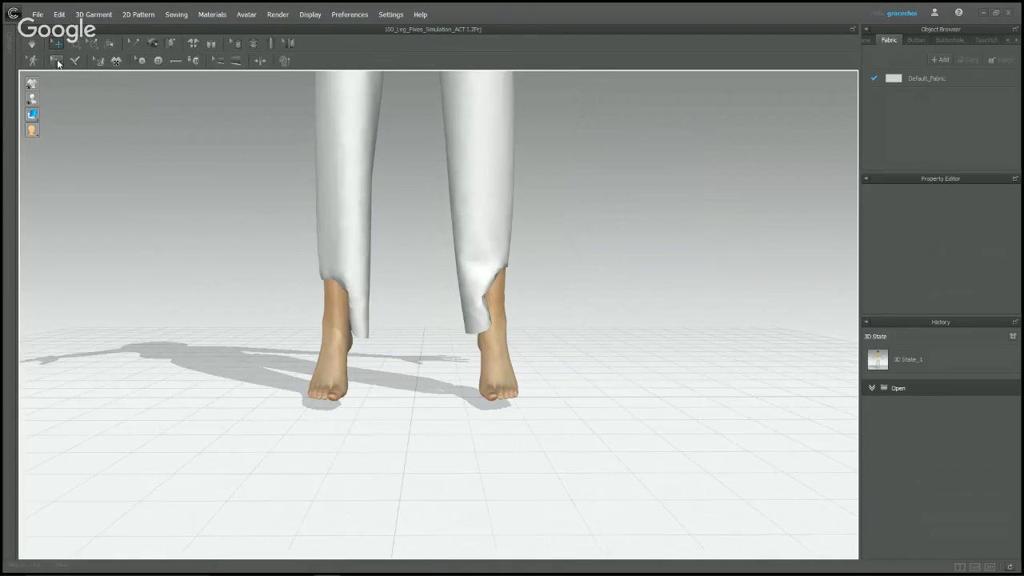
key("space")
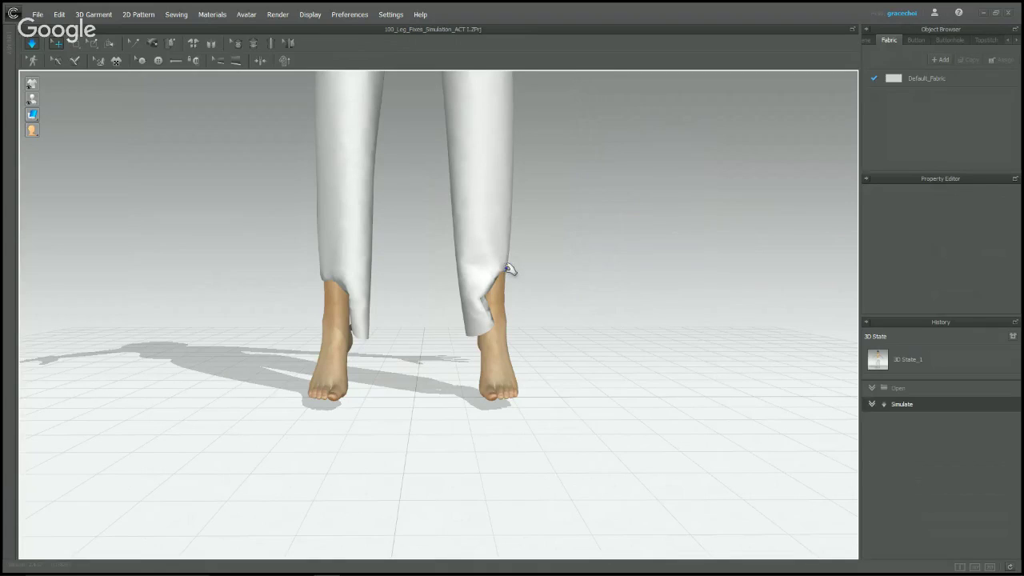
left_click_drag(509, 270, 643, 370)
right_click_drag(582, 314, 552, 323)
left_click_drag(517, 298, 596, 366)
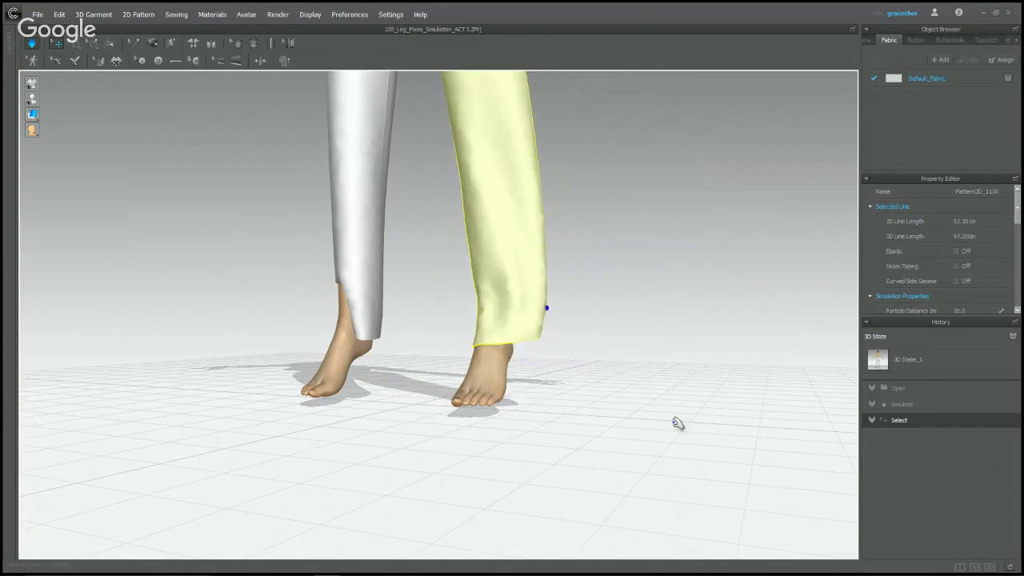
right_click_drag(678, 423, 360, 336)
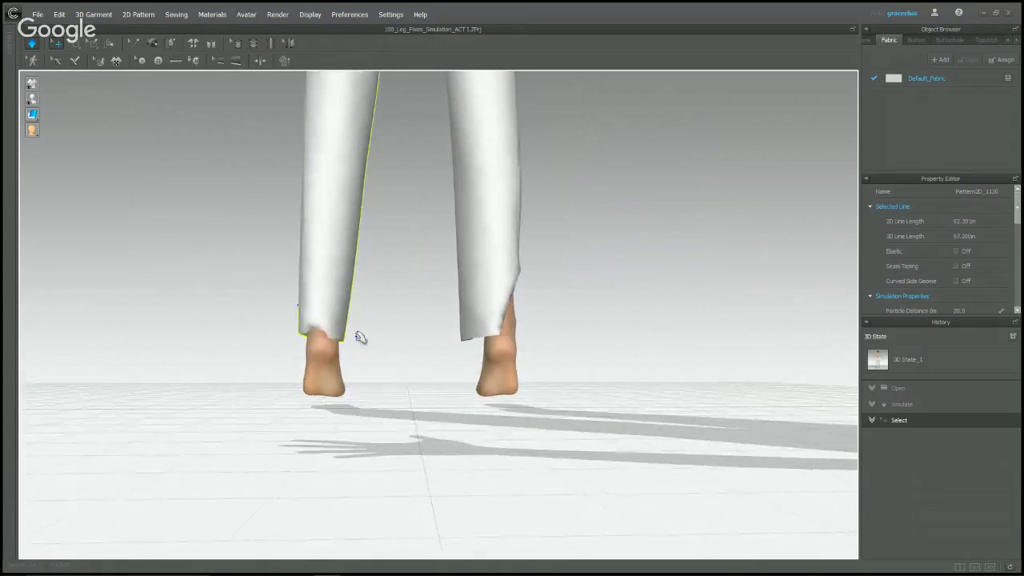
left_click_drag(312, 325, 274, 339)
- Pull the back hem of the avatar's right trouser leg outward until it wraps the ankle, and deselect the pattern
right_click_drag(588, 308, 503, 331)
left_click(499, 271)
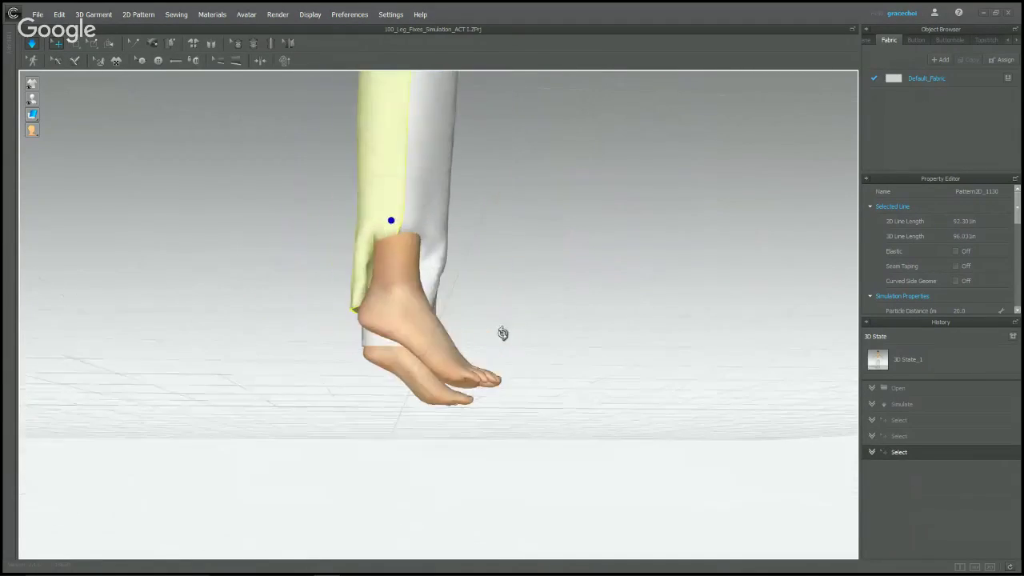
right_click_drag(408, 234, 506, 251)
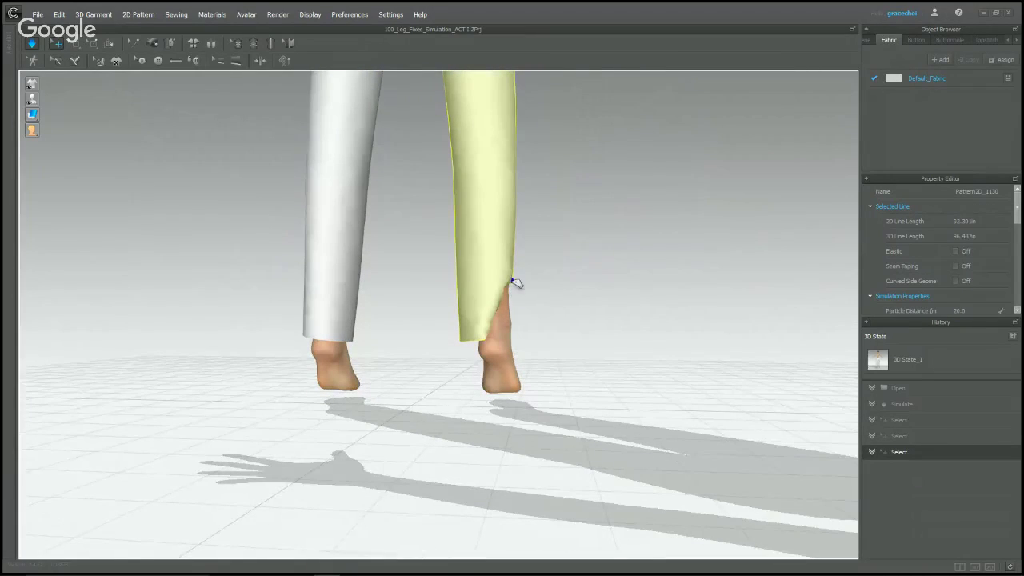
left_click_drag(543, 282, 649, 350)
right_click_drag(571, 292, 507, 283)
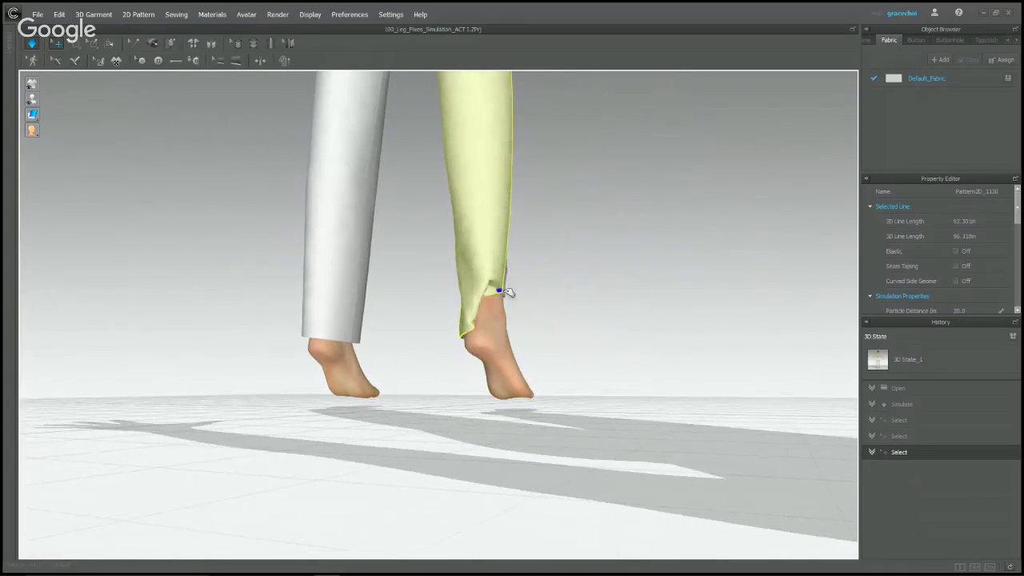
left_click_drag(503, 294, 639, 319)
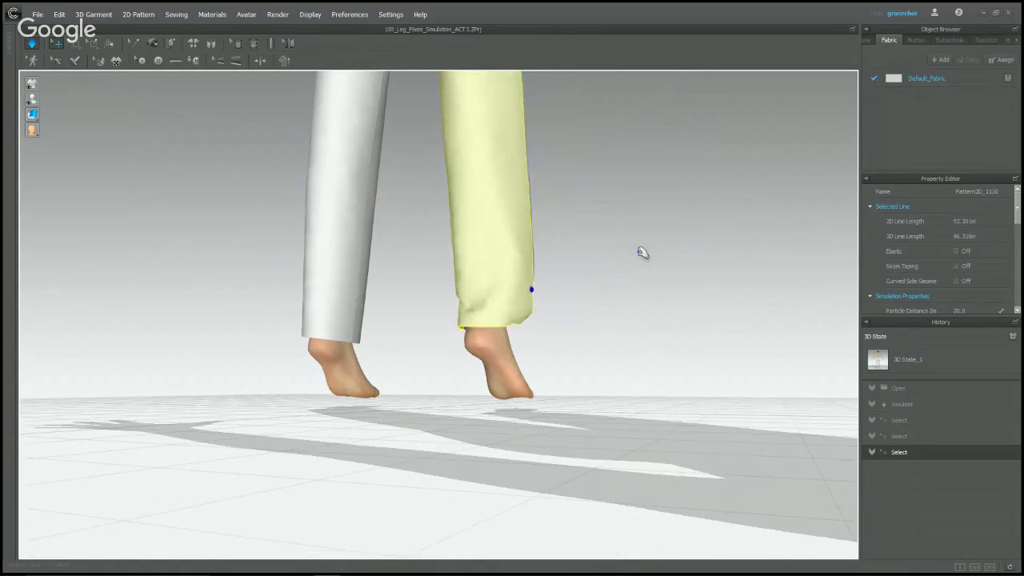
right_click_drag(642, 251, 447, 342)
left_click(418, 336)
scroll(446, 343, "down", 5)
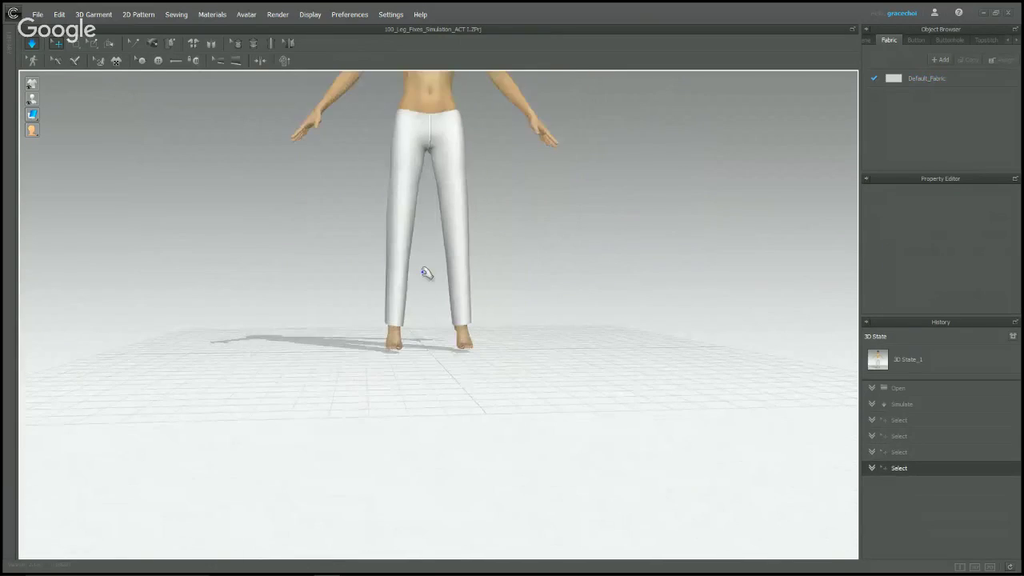
- Check both hems from behind, and undo the pattern selections back to the Simulate entry in the history
scroll(428, 285, "up", 5)
right_click_drag(429, 285, 633, 257)
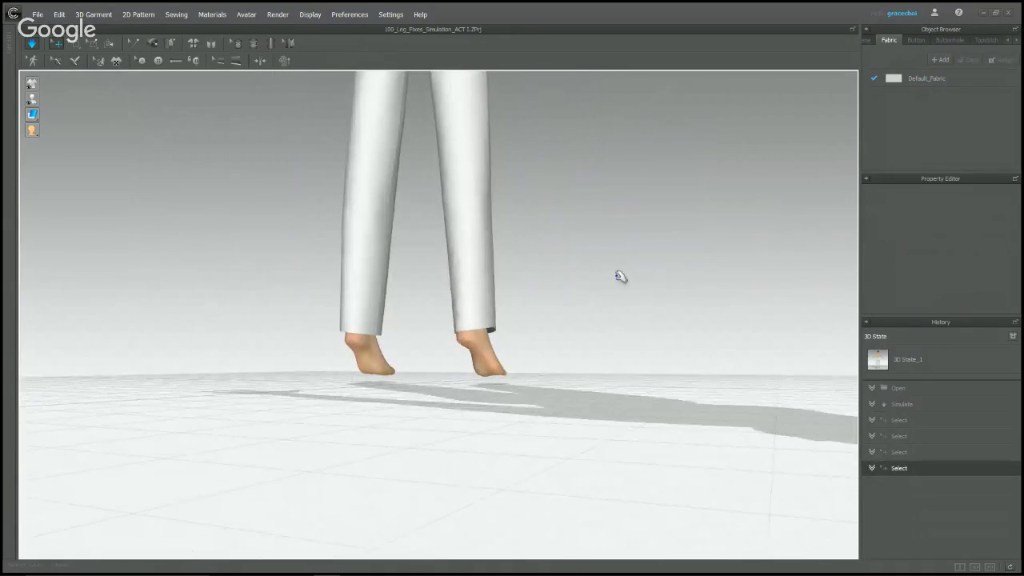
key("ctrl+z")
key("ctrl+z")
key("ctrl+z")
key("ctrl+z")
key("ctrl+z")
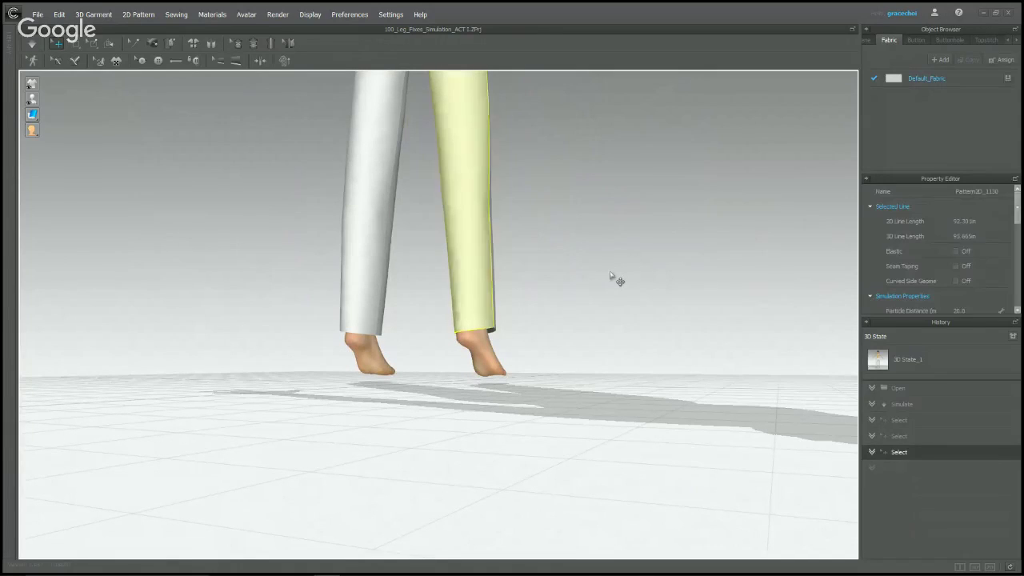
right_click_drag(610, 276, 580, 319)
key("space")
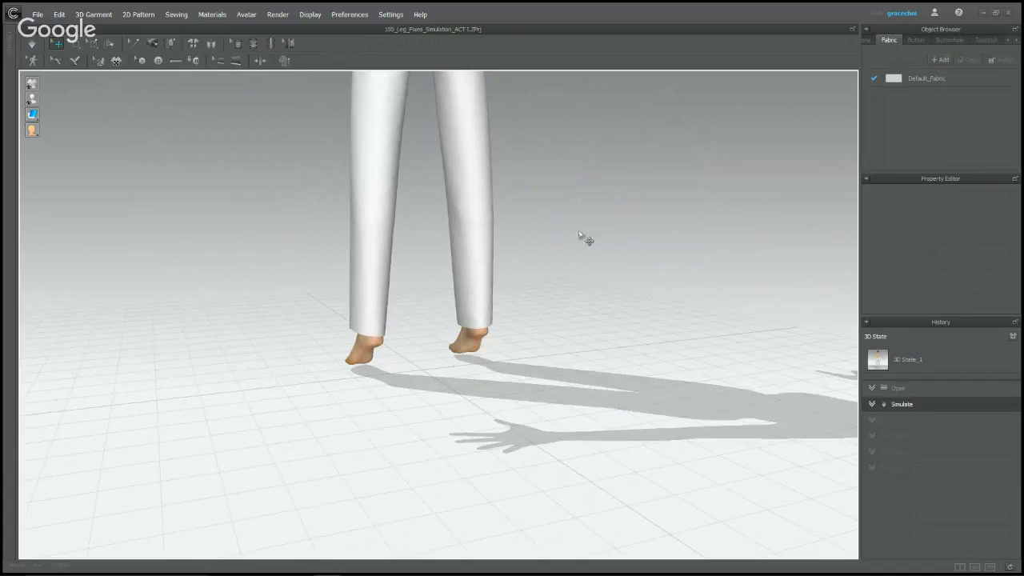
- Return to a full front view of the trousers and show the 2D pattern window beside the 3D window
right_click_drag(339, 273, 547, 274)
scroll(485, 249, "down", 5)
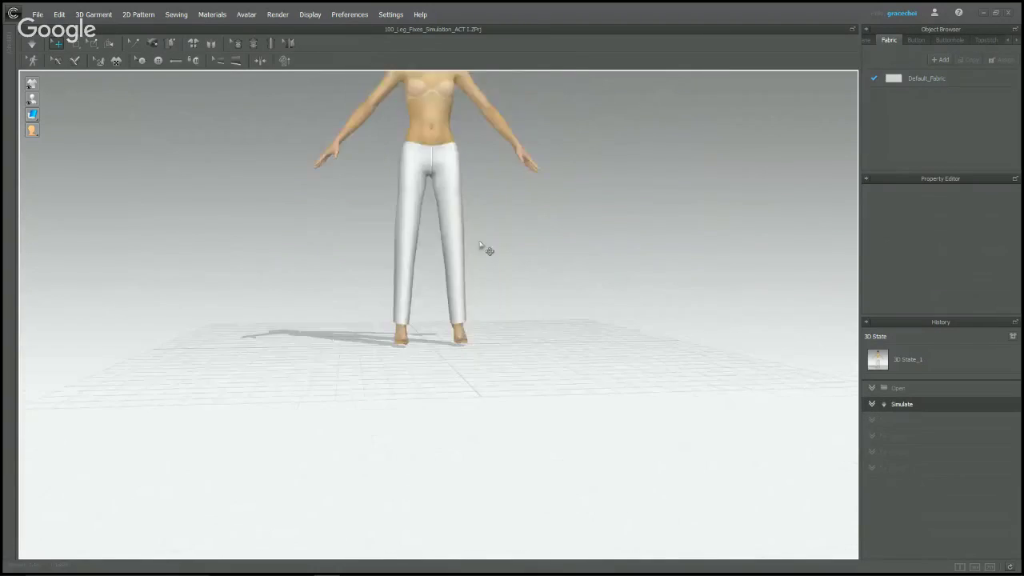
scroll(517, 382, "up", 6)
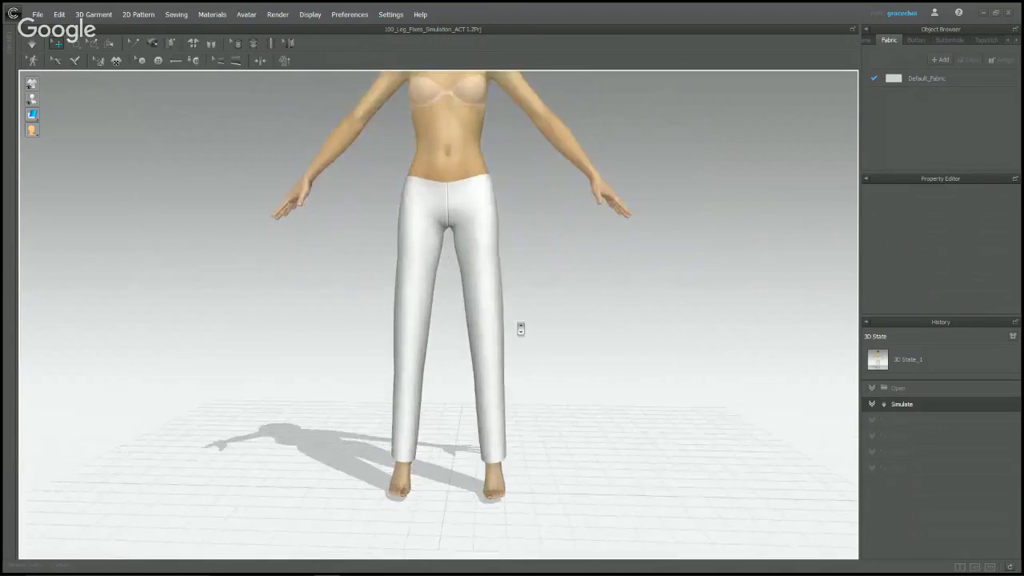
right_click_drag(540, 325, 524, 328)
scroll(564, 307, "down", 4)
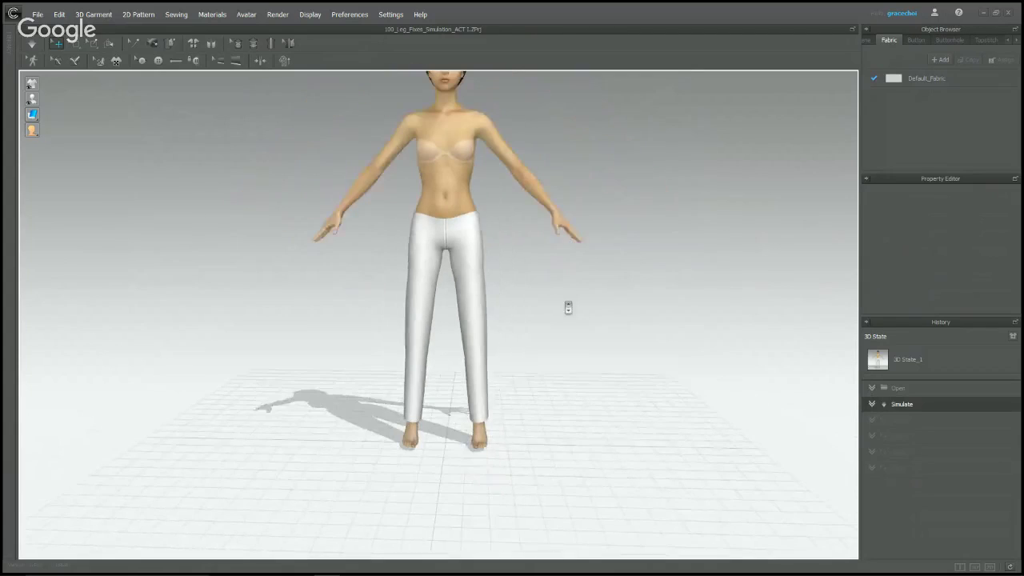
scroll(567, 302, "down", 2)
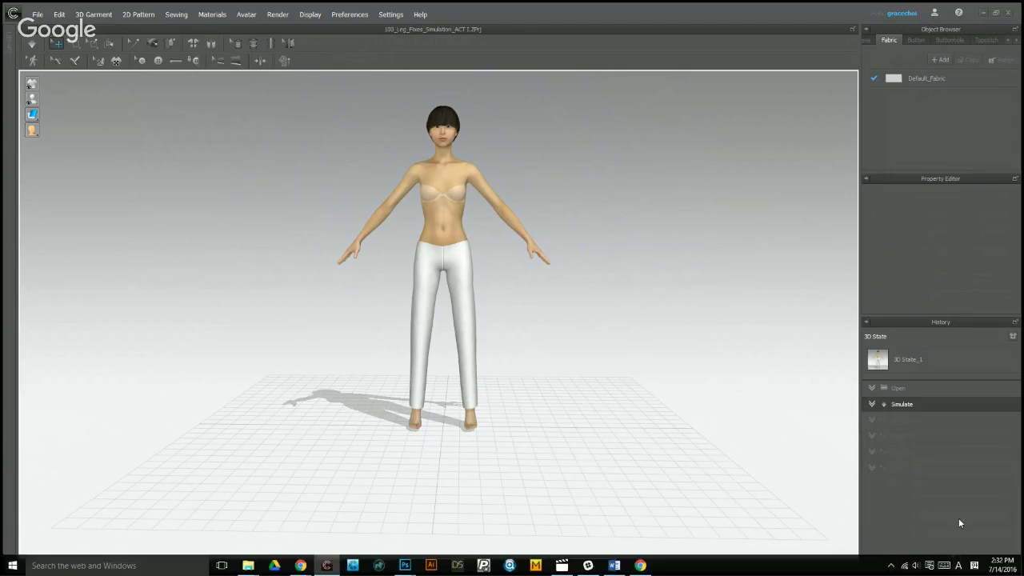
left_click(959, 567)
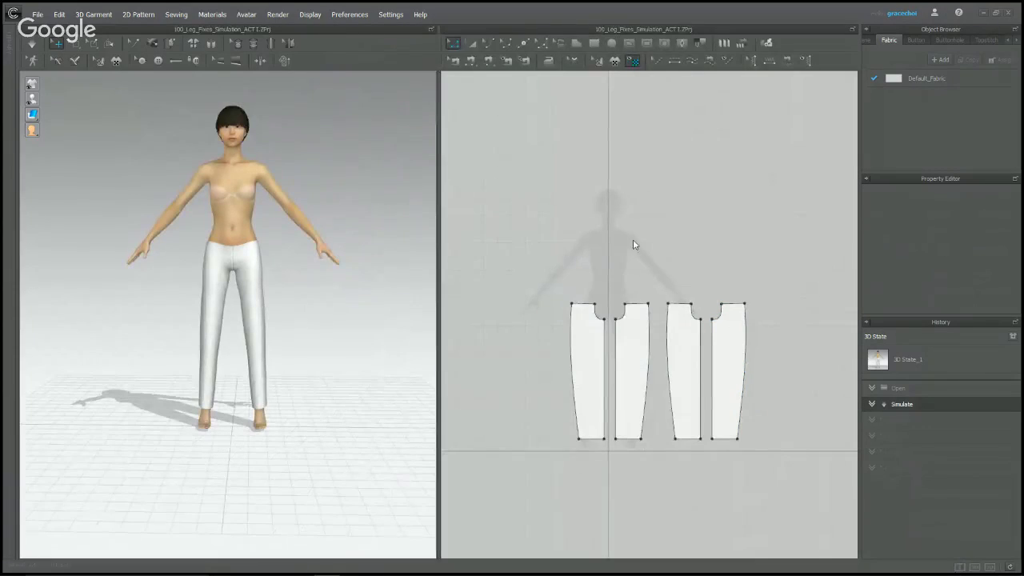
- Create a rectangle pattern over the head of the avatar silhouette in the 2D pattern window
scroll(633, 244, "up", 5)
key("s")
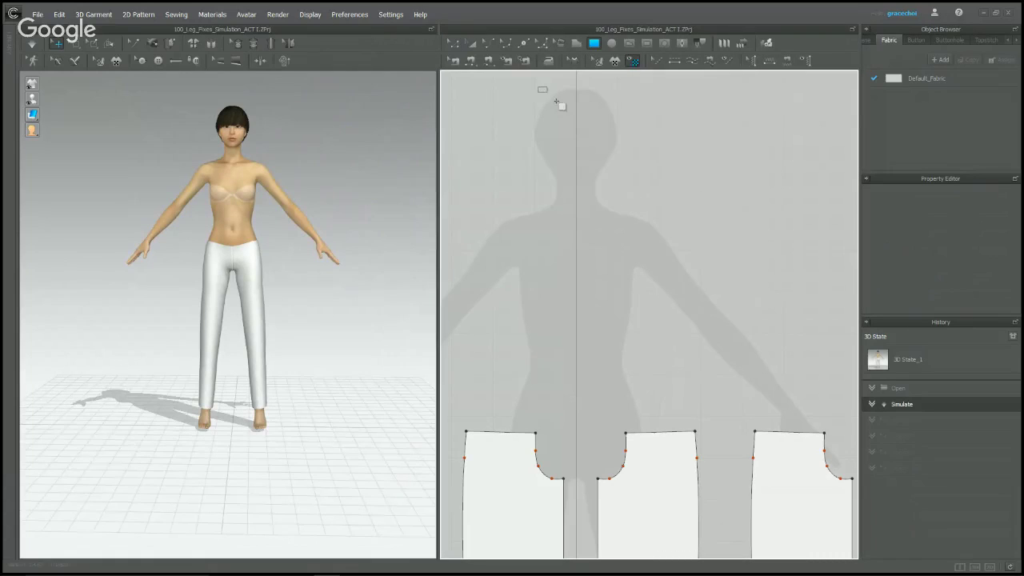
mouse_move(556, 100)
left_mouse_down()
mouse_move(757, 199)
mouse_move(787, 231)
left_mouse_up()
scroll(661, 295, "down", 6)
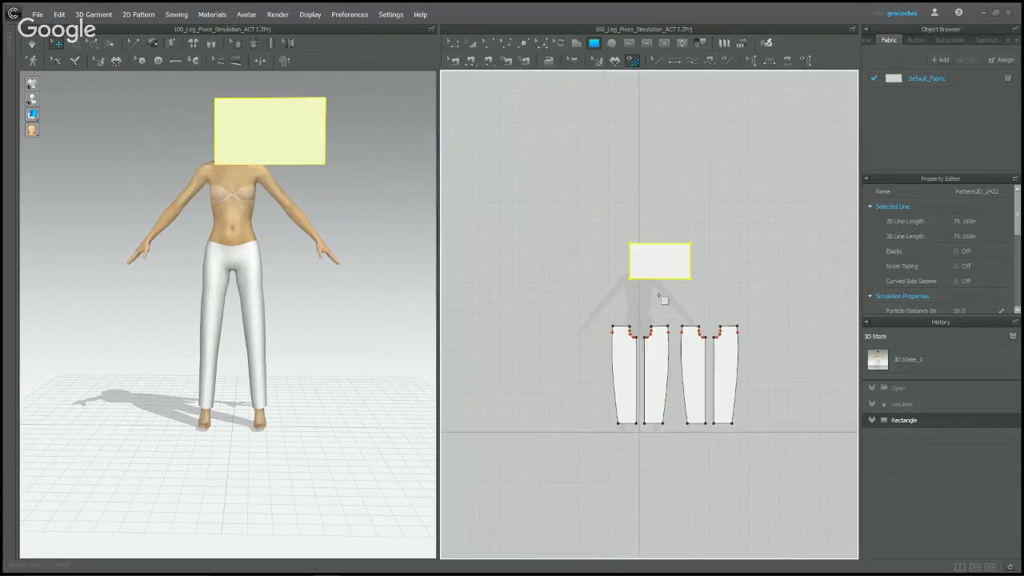
- Select and delete the four trouser patterns, and switch to the 3D window only
key("z")
left_click_drag(632, 357, 765, 490)
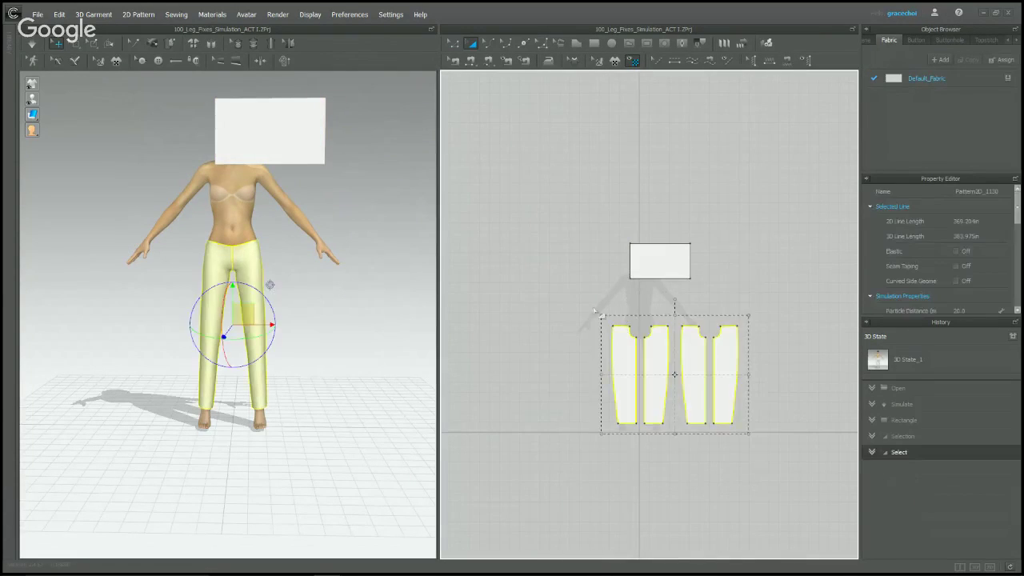
key("Delete")
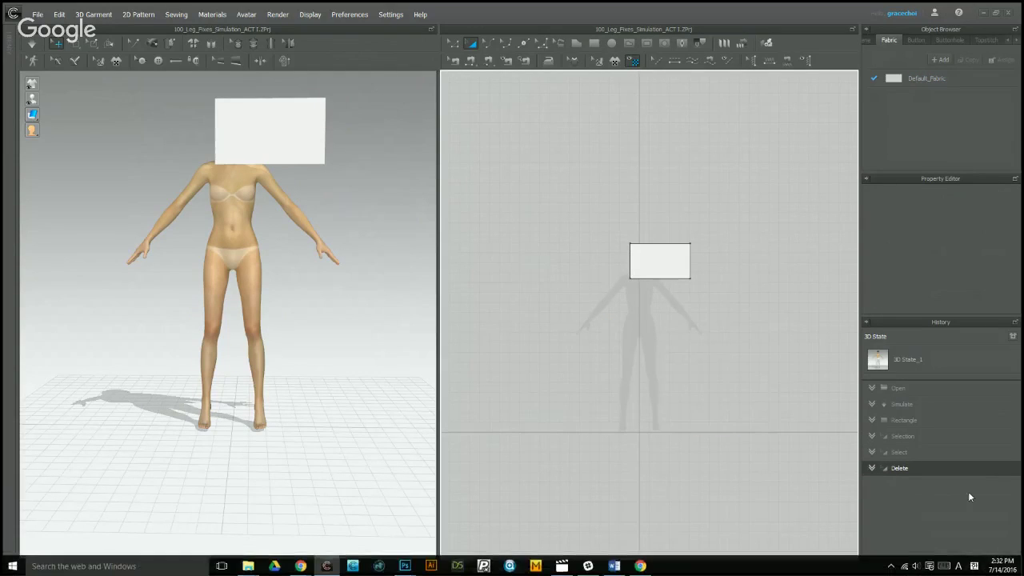
left_click(975, 567)
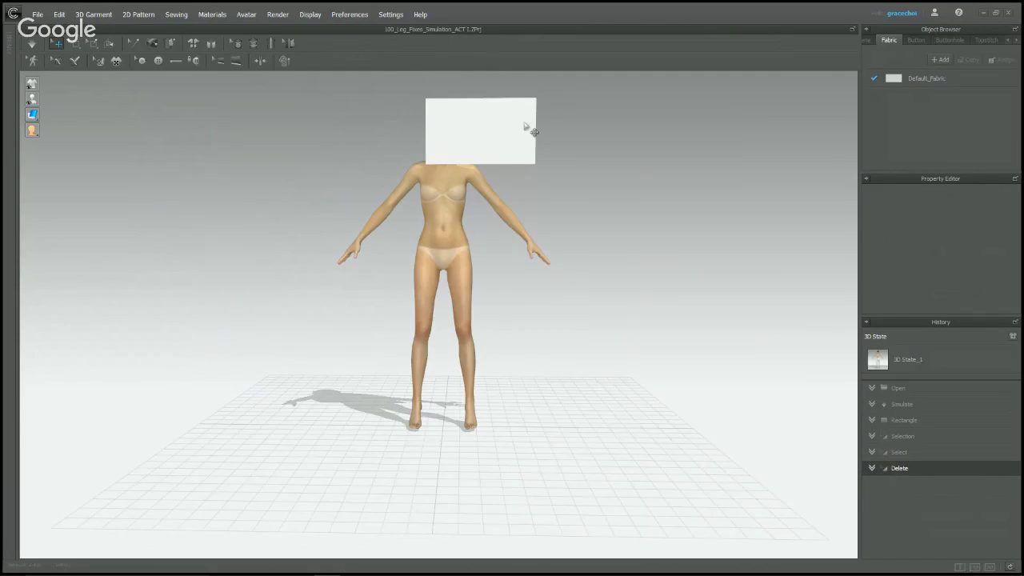
- Move the rectangle pattern sideways until it is centred in front of the avatar's face, and deselect it
middle_click_drag(525, 123, 533, 197)
scroll(534, 197, "up", 5)
left_click_drag(528, 175, 475, 164)
right_click_drag(484, 248, 520, 297)
scroll(492, 237, "down", 5)
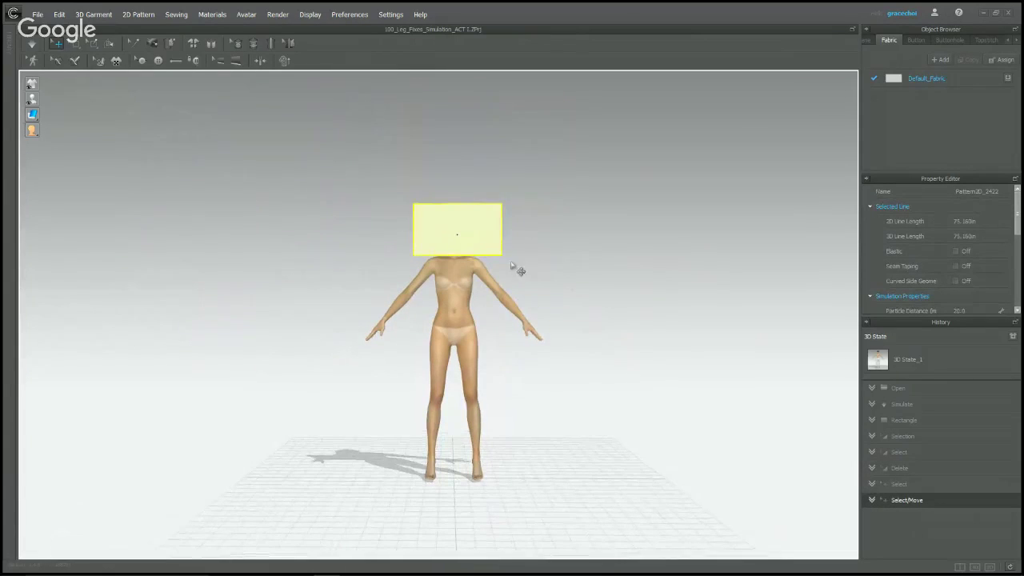
left_click(534, 209)
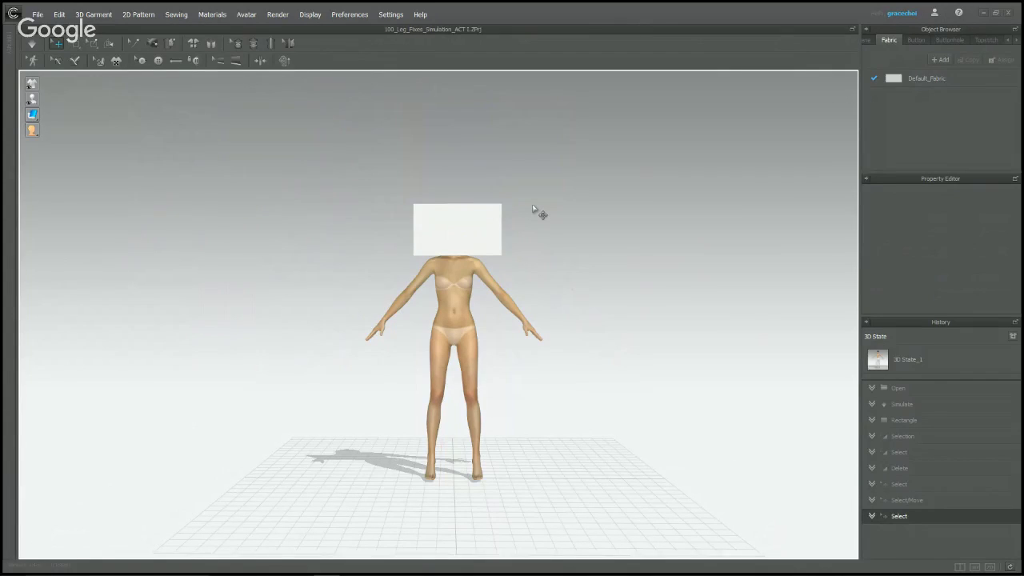
- Simulate the rectangle until it falls, pull it up from the floor to the avatar's face, and stop the simulation
key("space")
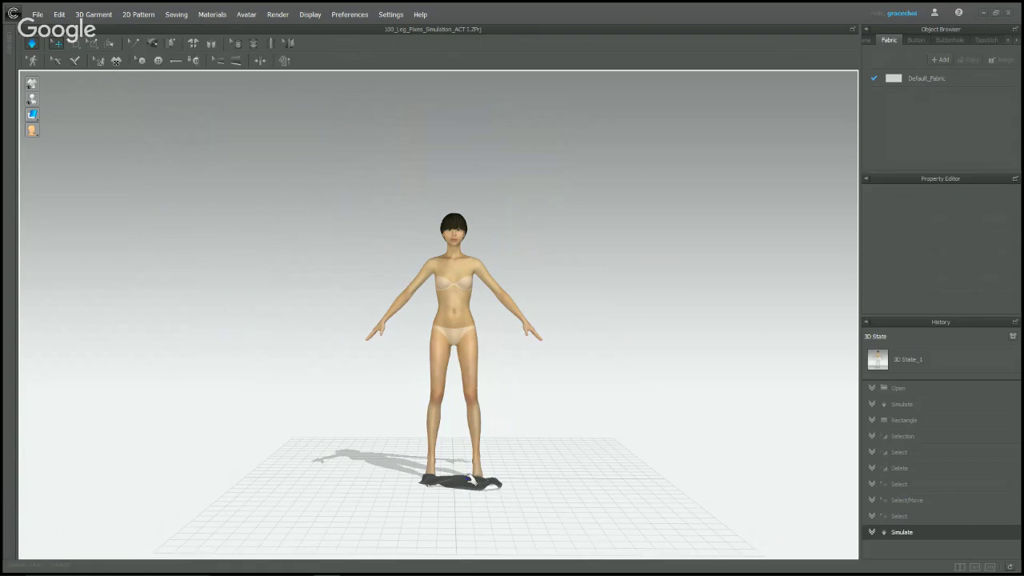
left_click_drag(471, 479, 486, 212)
key("space")
right_click_drag(523, 240, 433, 242)
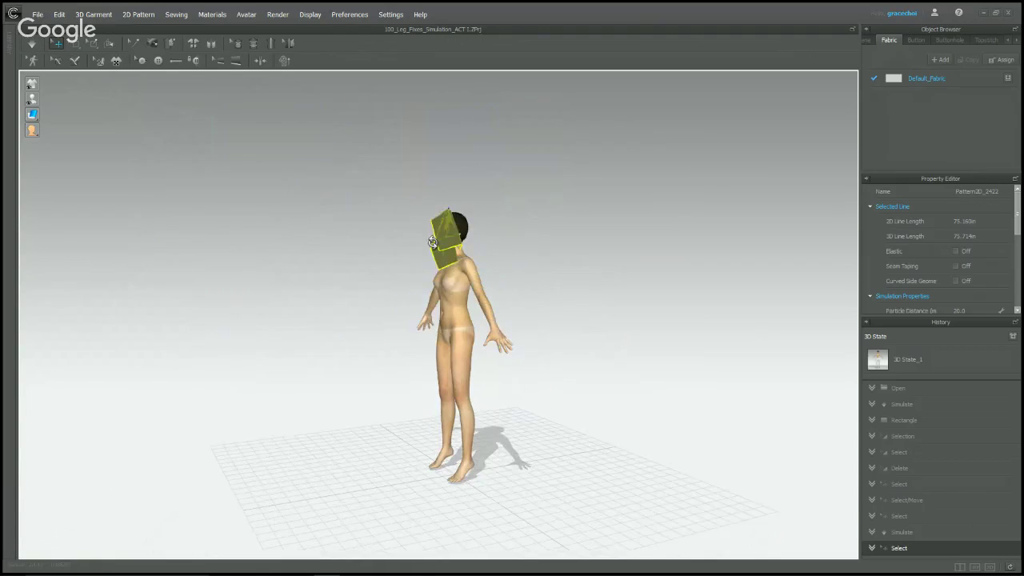
- Restart the simulation and pull the fabric from in front of the face to behind the avatar's left shoulder
scroll(436, 240, "up", 5)
middle_click_drag(484, 204, 453, 307)
key("space")
left_click_drag(420, 267, 482, 233)
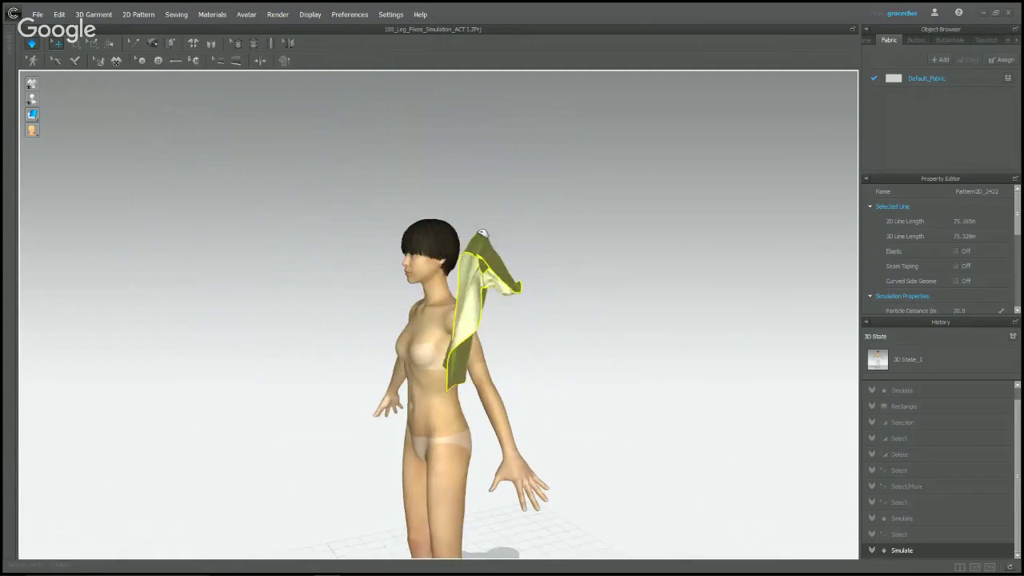
- Pull the fabric up across and over the avatar's head, let it drop, and deselect it
right_click_drag(537, 309, 621, 339)
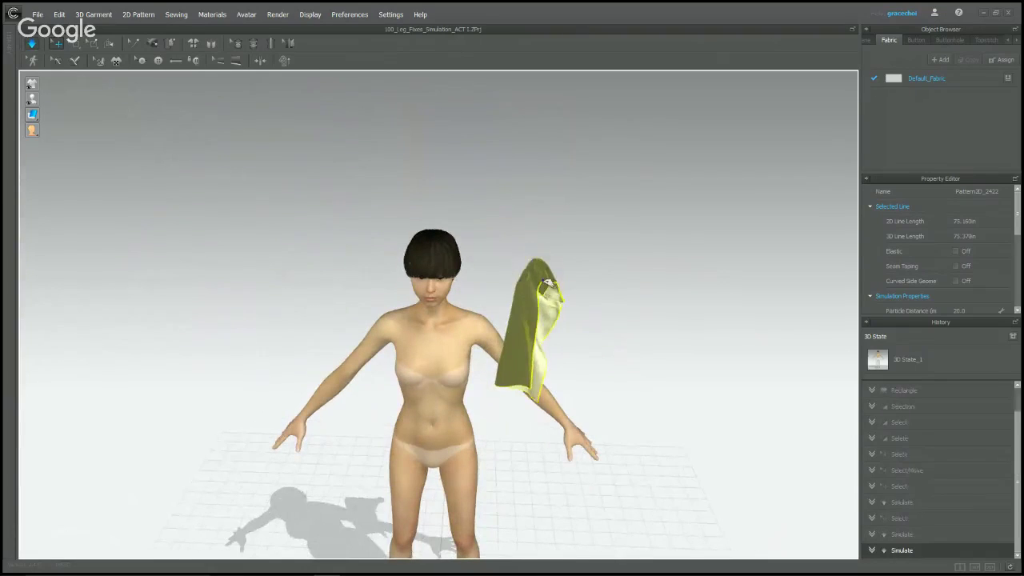
left_click_drag(548, 283, 410, 168)
right_click_drag(415, 176, 586, 267)
left_click(393, 223)
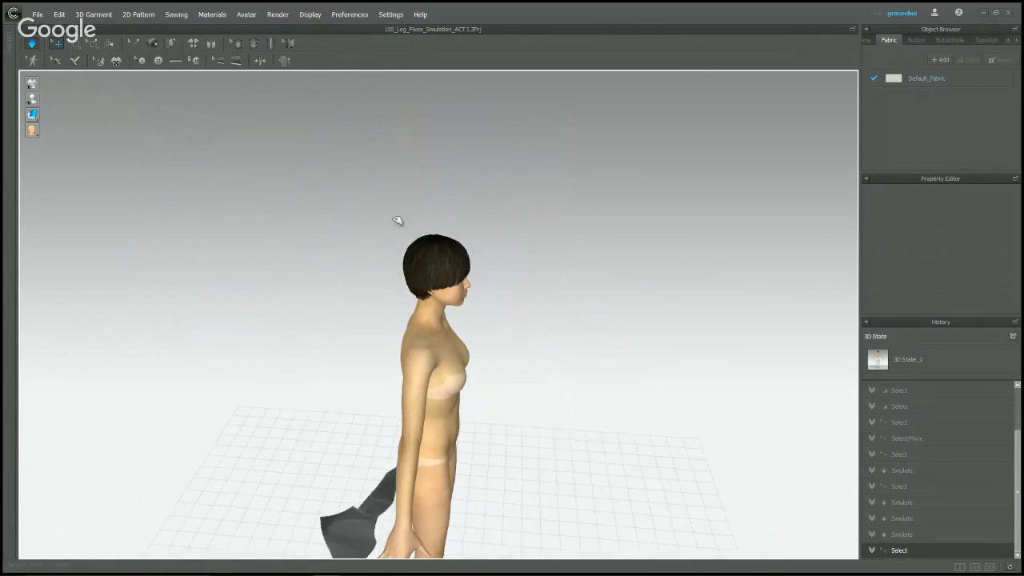
- Examine from several sides where the dropped fabric lies on the floor, and stop the simulation in a front view
right_click_drag(401, 439, 420, 466)
scroll(419, 467, "down", 3)
middle_click_drag(420, 466, 422, 388)
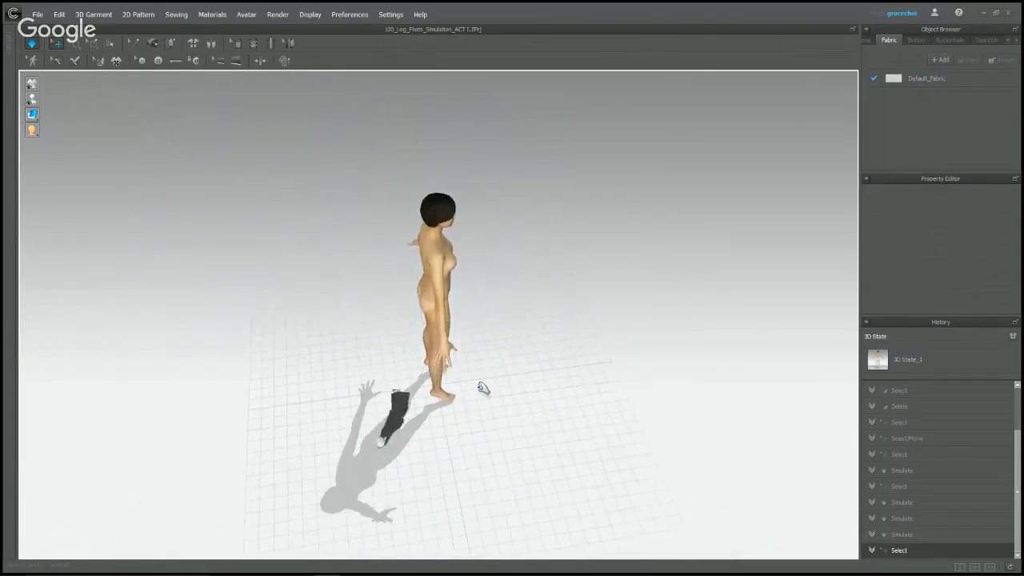
right_click_drag(482, 388, 437, 374)
scroll(426, 404, "down", 3)
middle_click_drag(425, 404, 472, 353)
scroll(497, 345, "up", 3)
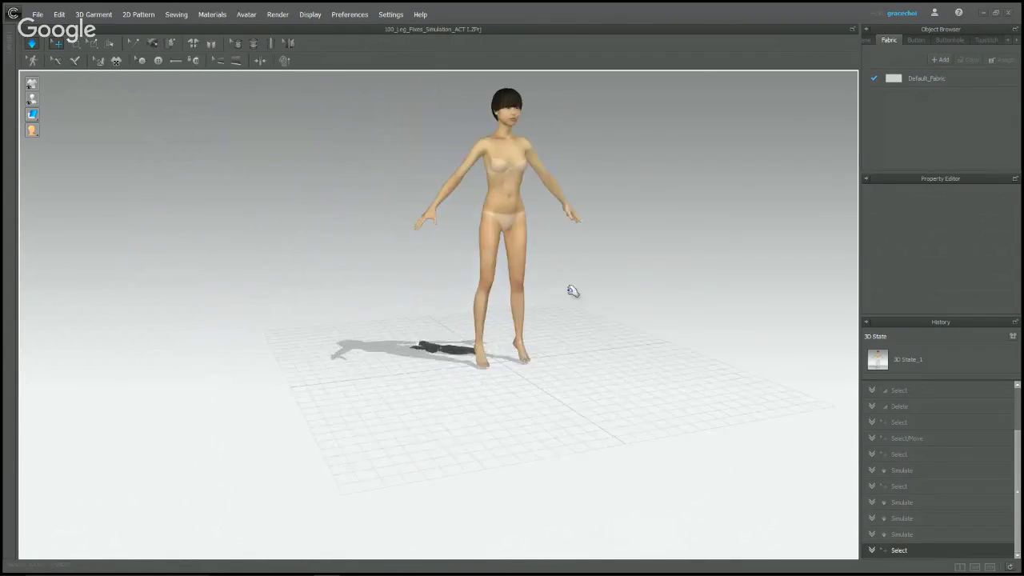
middle_click_drag(572, 291, 553, 353)
right_click_drag(562, 424, 523, 415)
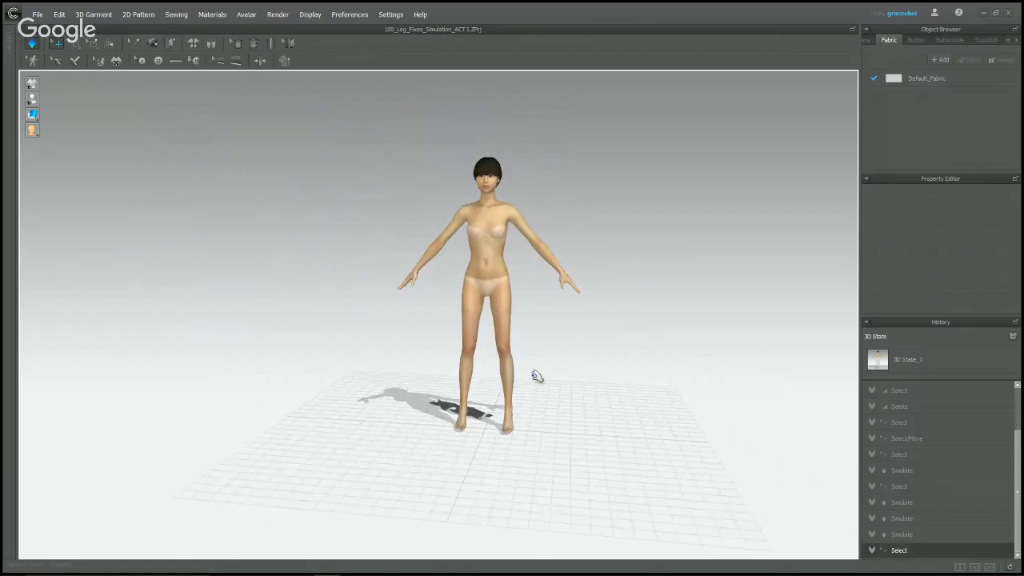
mouse_move(552, 321)
right_mouse_down()
mouse_move(568, 338)
mouse_move(561, 333)
right_mouse_up()
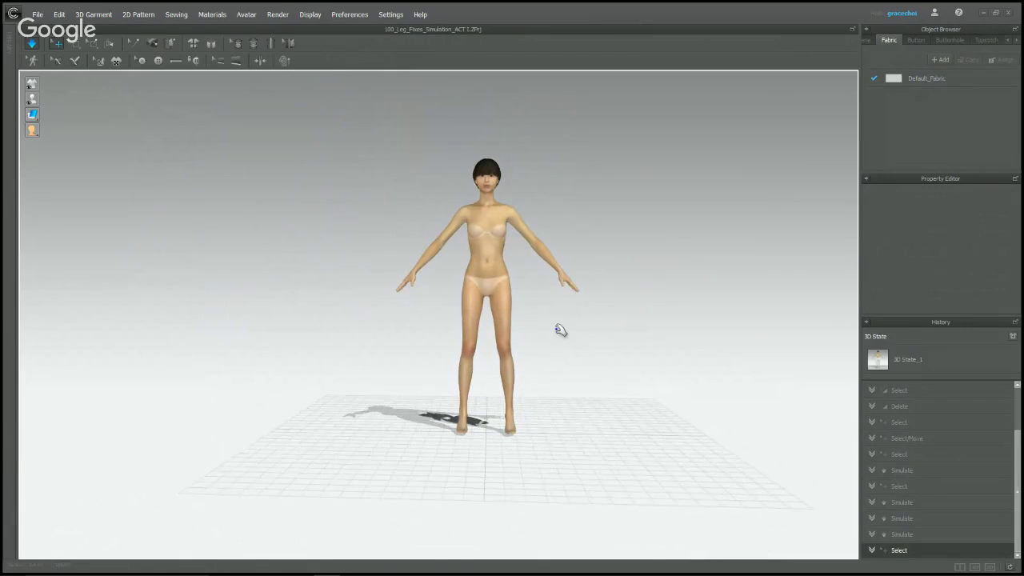
key("space")
- Show the arrangement points and wrap the rectangle pattern around the avatar's left knee at its arrangement point
scroll(587, 208, "up", 3)
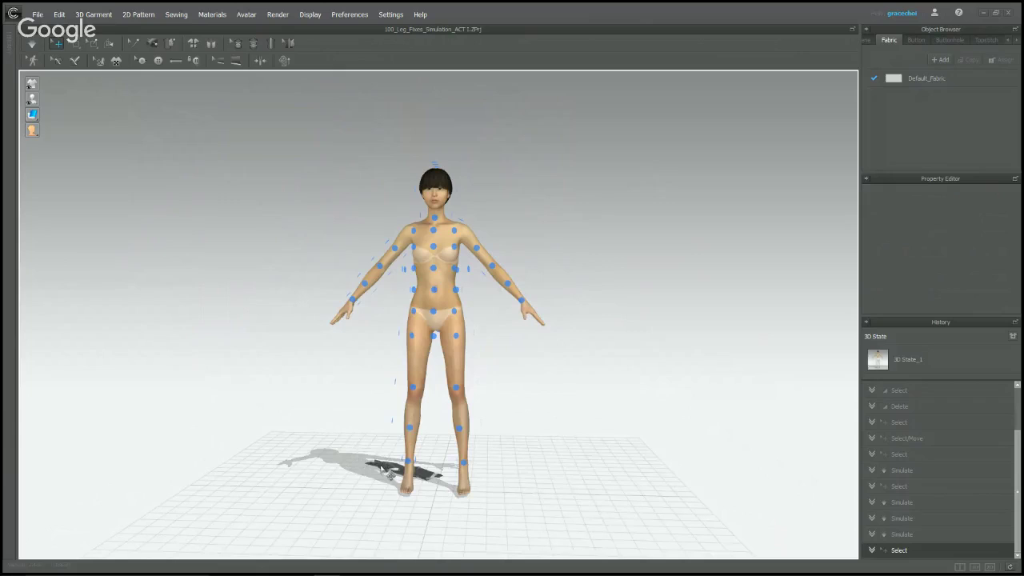
left_click(390, 474)
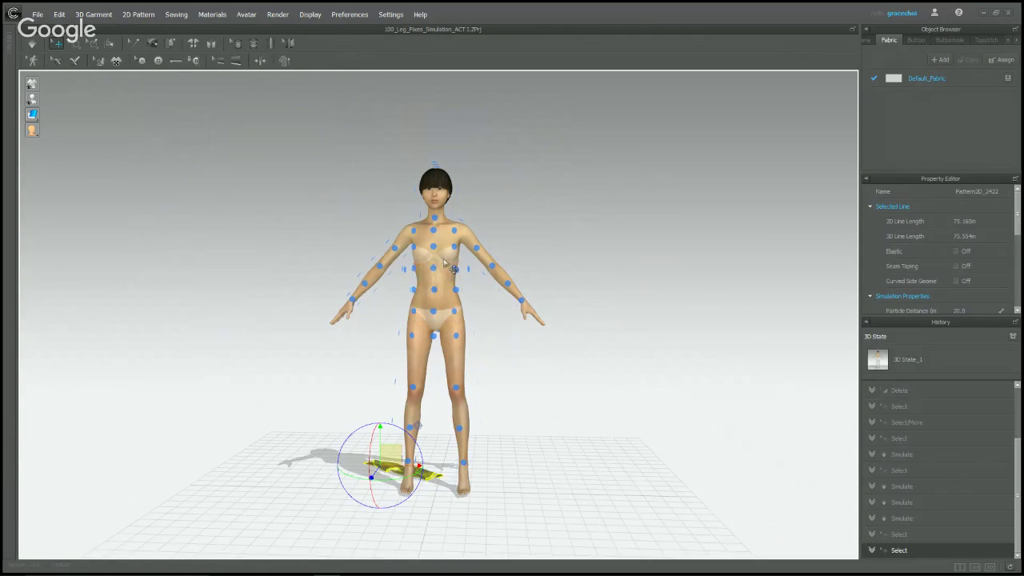
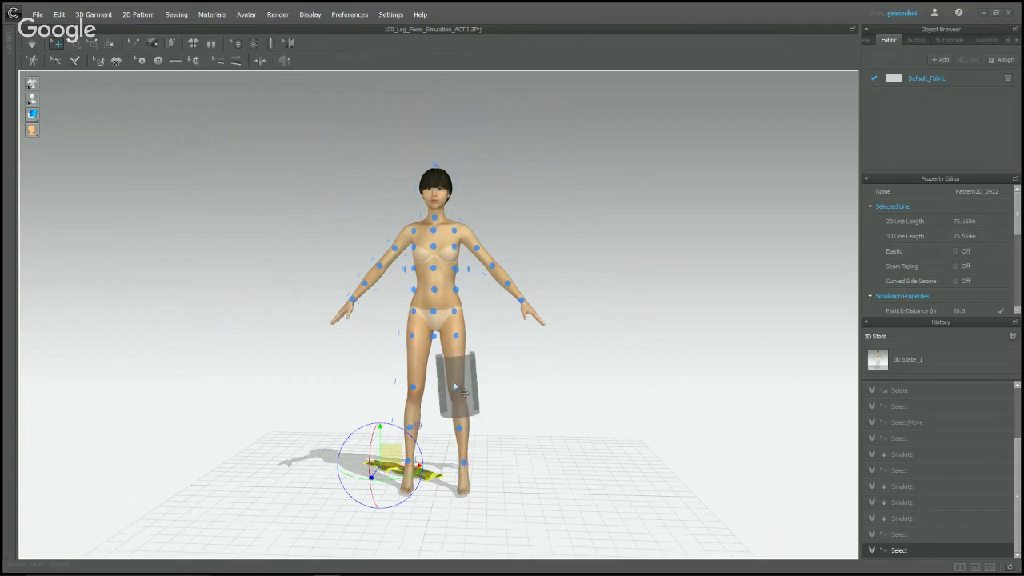
left_click(455, 389)
left_click(558, 394)
mouse_move(559, 393)
right_mouse_down()
mouse_move(304, 359)
mouse_move(420, 464)
mouse_move(529, 436)
mouse_move(550, 393)
right_mouse_up()
scroll(521, 360, "up", 3)
left_click(508, 442)
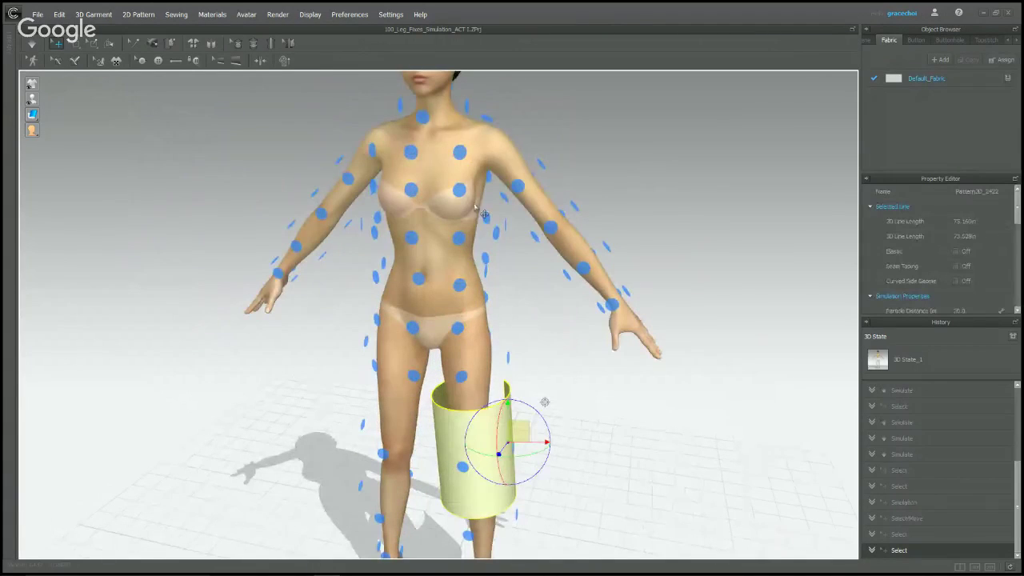
- Arrange the rectangle pattern around the avatar's chest using a chest arrangement point
left_click(416, 194)
right_click_drag(416, 194, 711, 163)
scroll(612, 162, "down", 4)
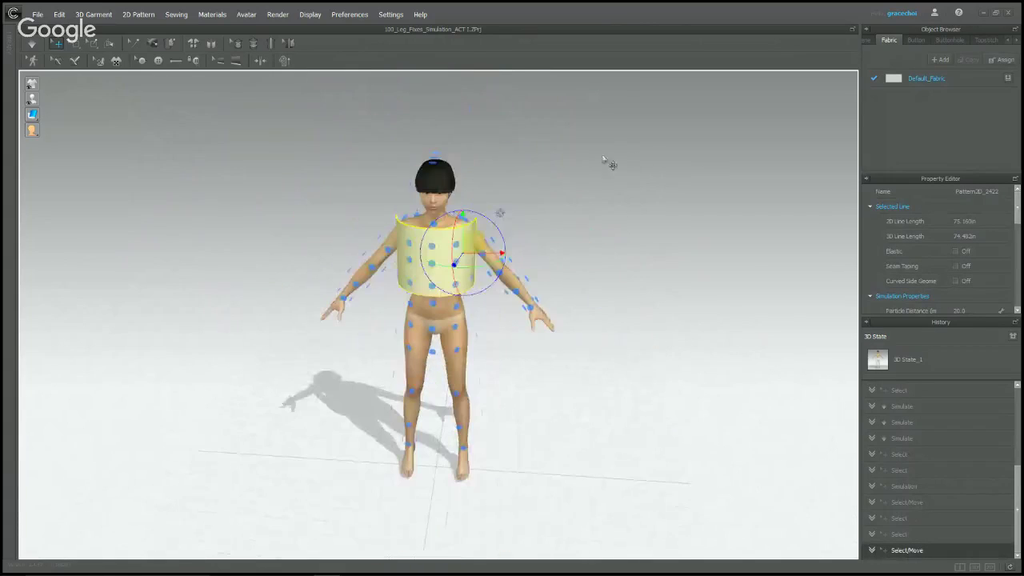
- Arrange the rectangle pattern around the avatar's head, deselect it, and hide the arrangement points
left_click(437, 177)
right_click_drag(553, 240, 554, 190)
left_click(555, 191)
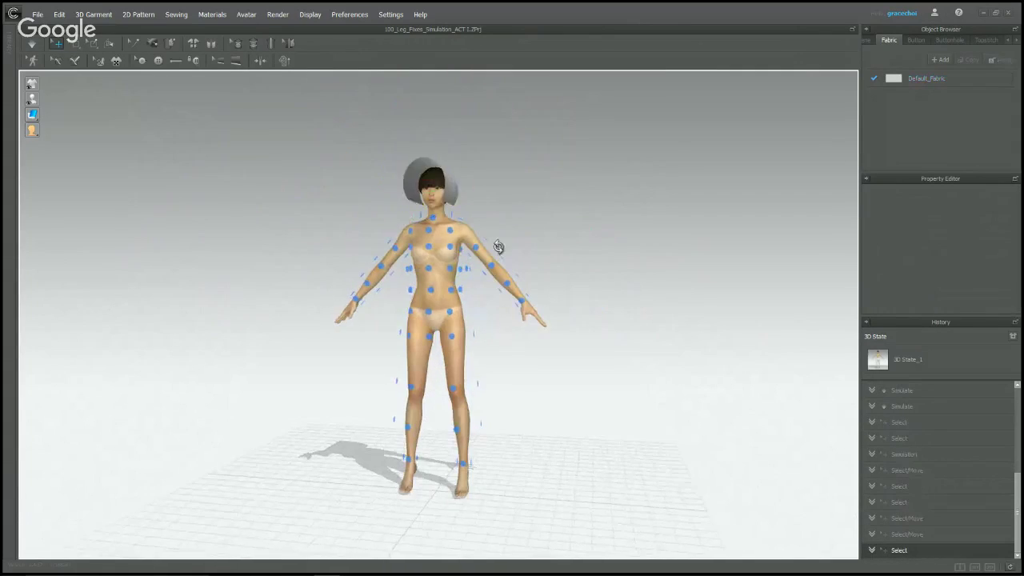
mouse_move(498, 247)
right_mouse_down()
mouse_move(574, 256)
mouse_move(515, 253)
mouse_move(514, 243)
right_mouse_up()
key("shift+f")
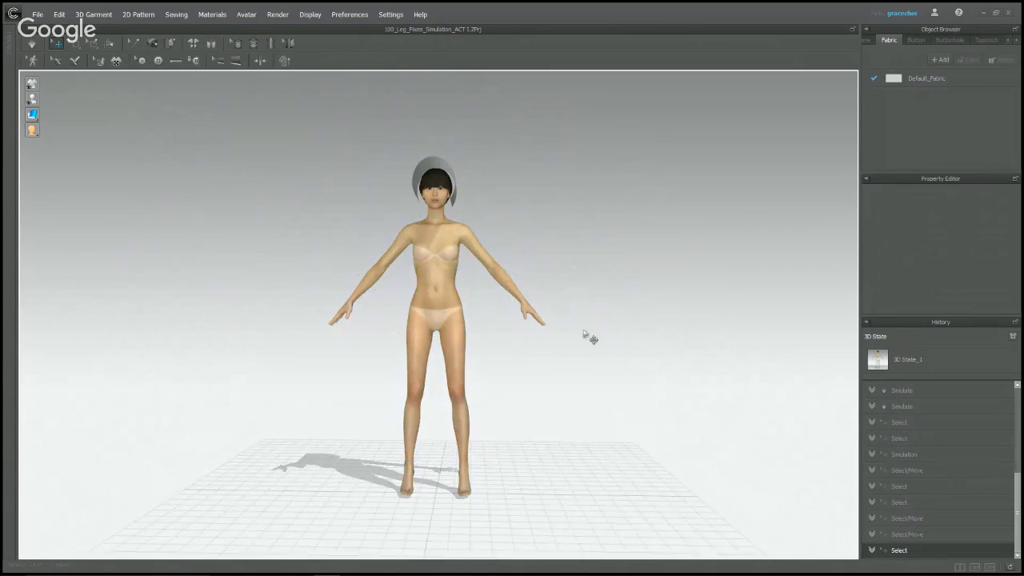
- Open the 100_Arrangement Box project from the library's 5_Arrangement and Avatar folder and close its instructions
left_click(9, 51)
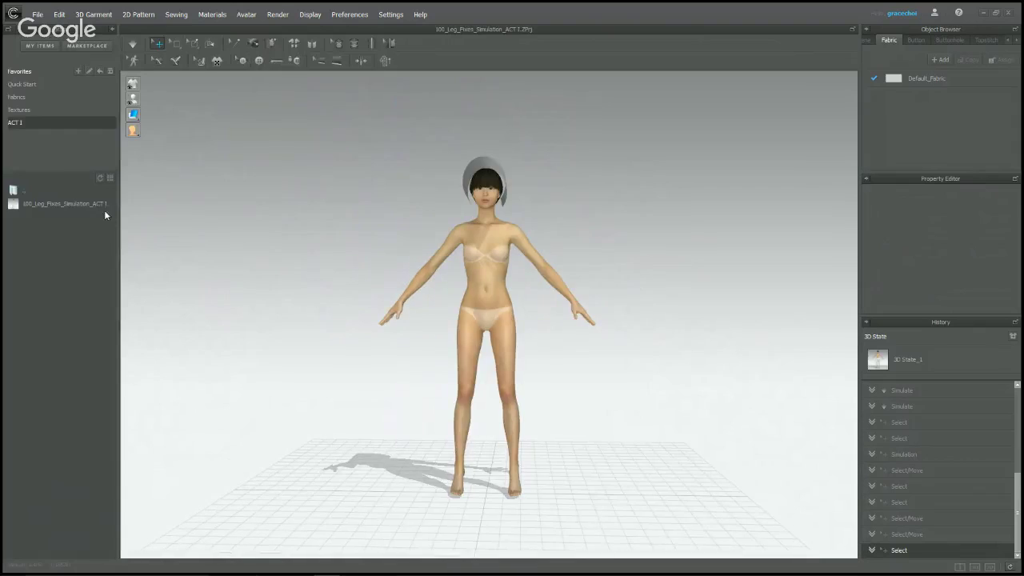
double_click(14, 191)
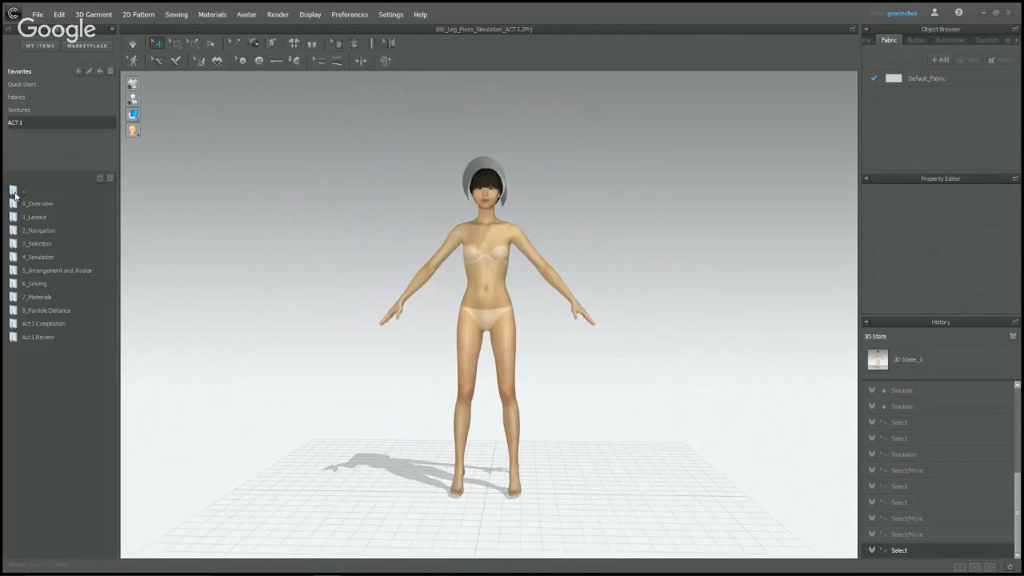
double_click(40, 272)
left_click_drag(61, 205, 156, 221)
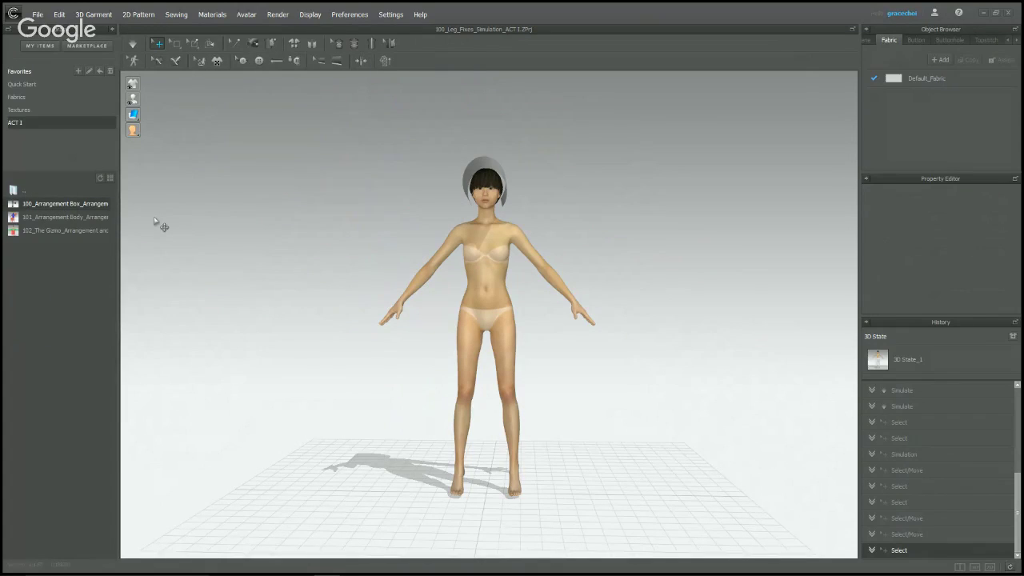
double_click(90, 202)
left_click(491, 306)
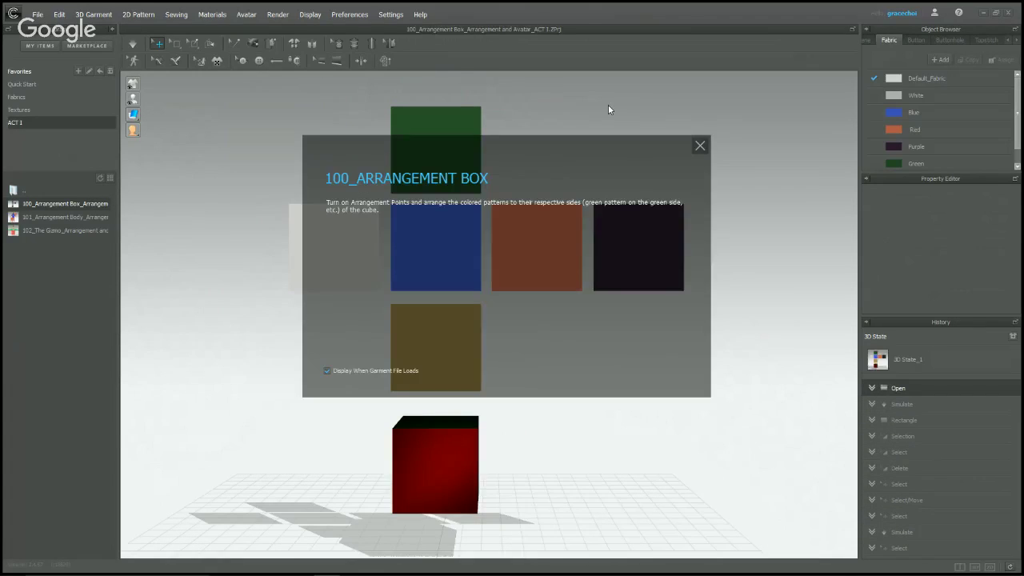
left_click(703, 149)
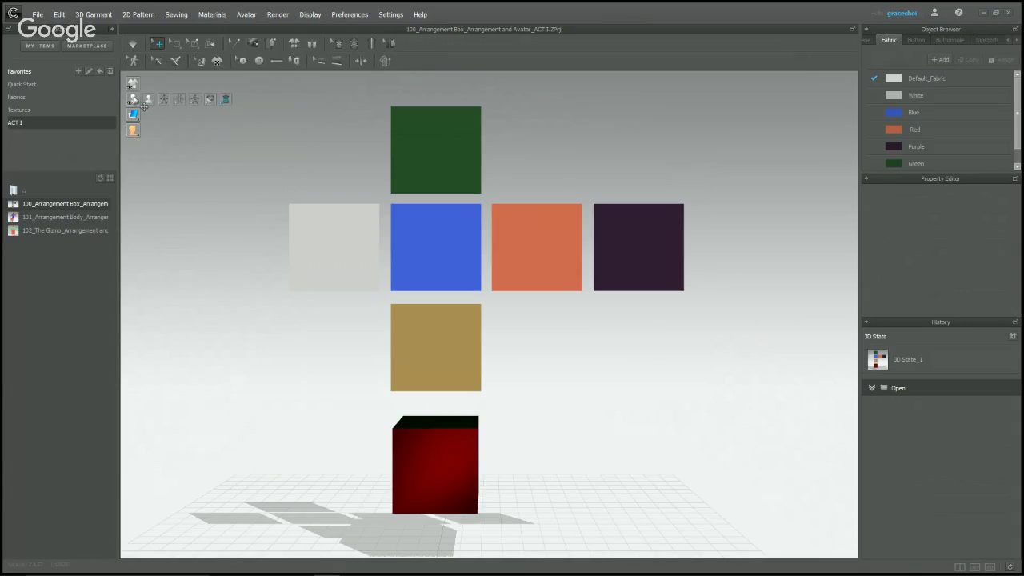
- Show the arrangement points around the box with the coloured square patterns in view
mouse_move(143, 105)
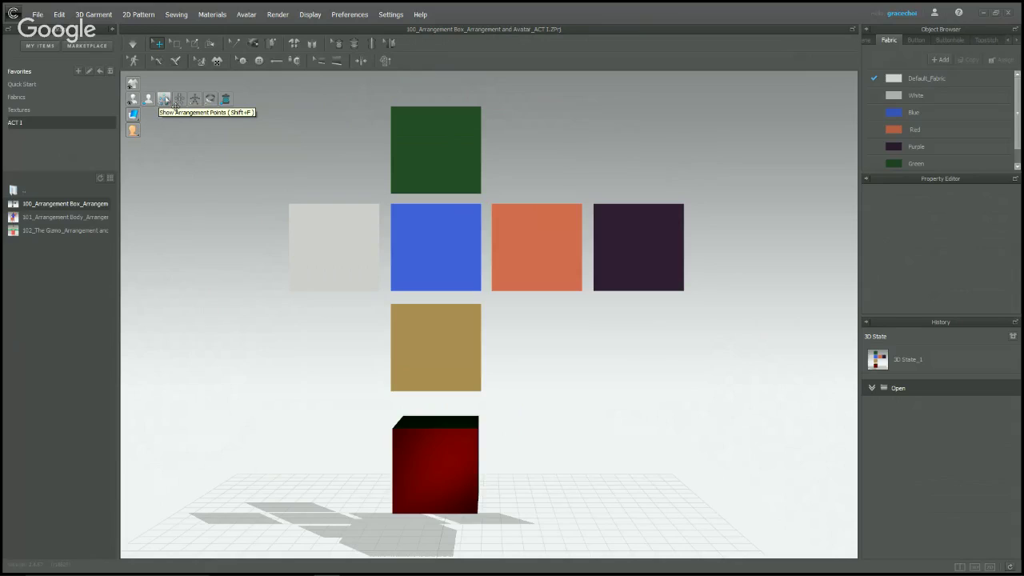
left_click(171, 101)
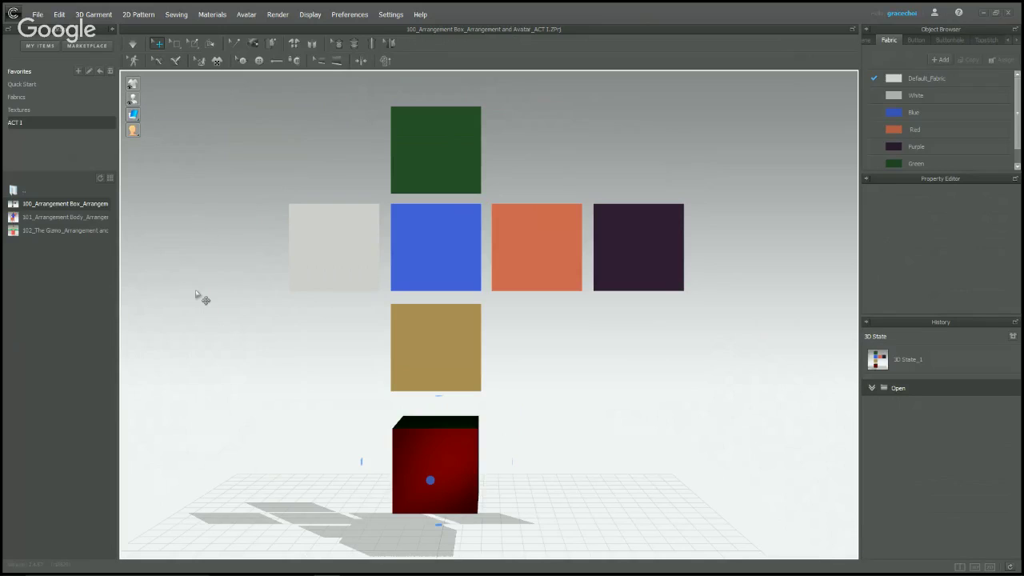
right_click_drag(389, 434, 544, 344)
scroll(485, 345, "down", 5)
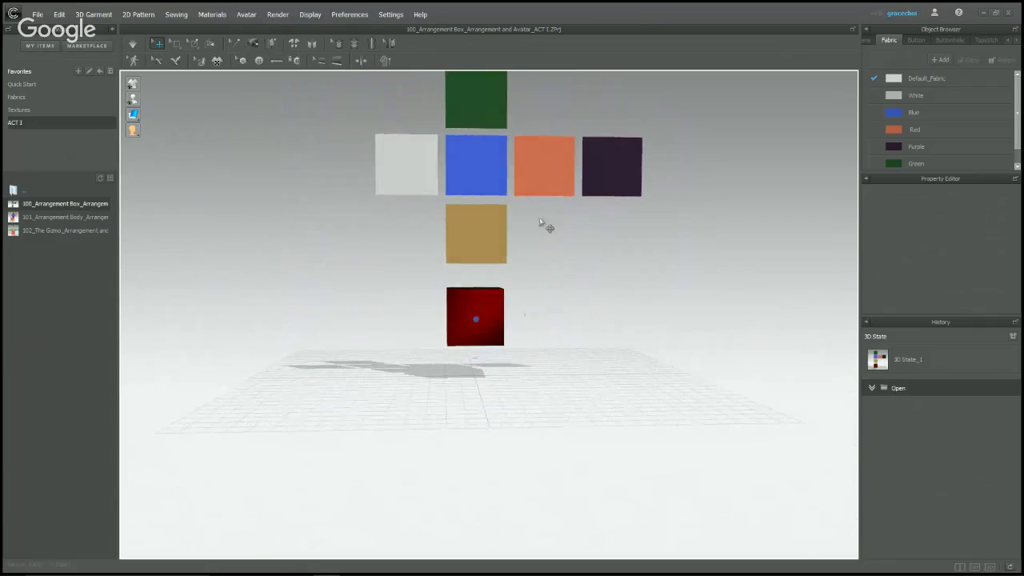
- Arrange the orange-red square pattern on the box's red face using its arrangement point, and deselect it
left_click(540, 160)
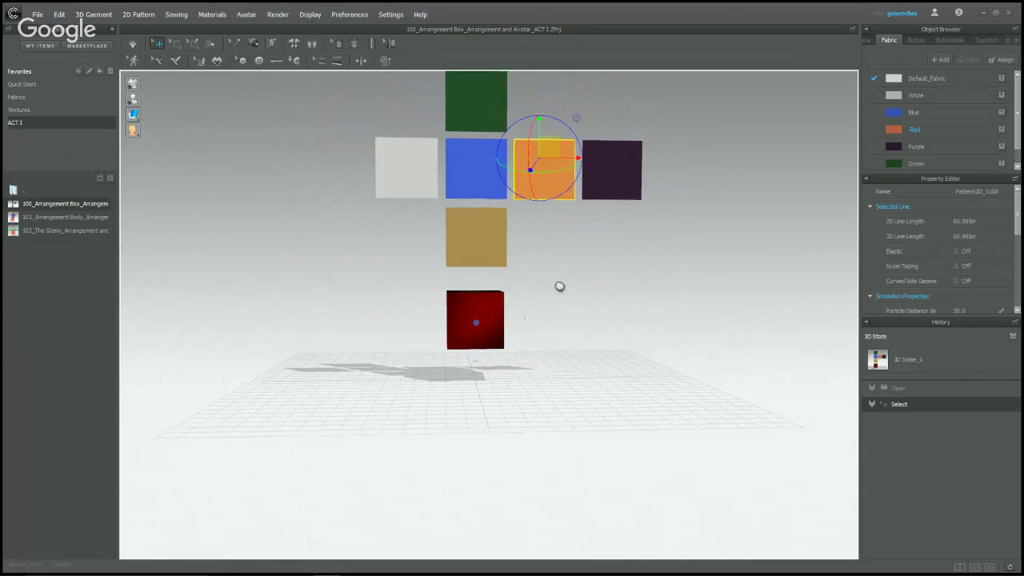
middle_click_drag(558, 285, 552, 308)
scroll(556, 307, "up", 1)
left_click(612, 292)
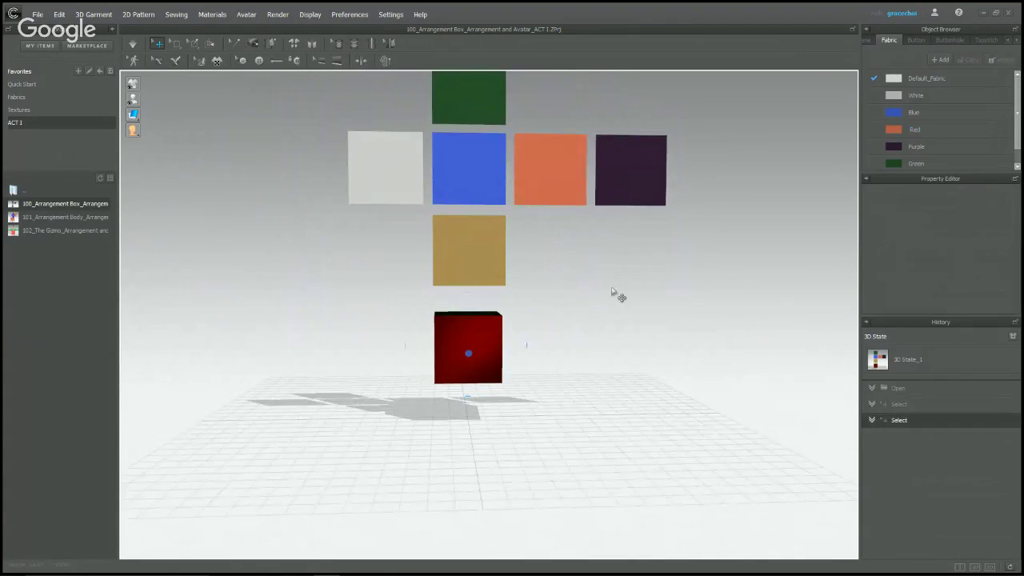
left_click(501, 187)
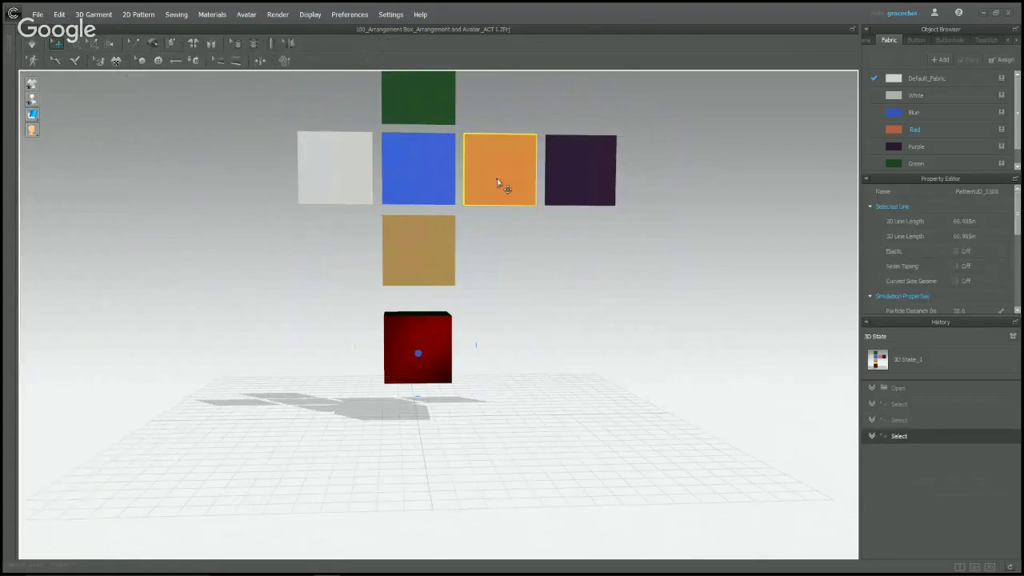
right_click_drag(491, 297, 496, 294)
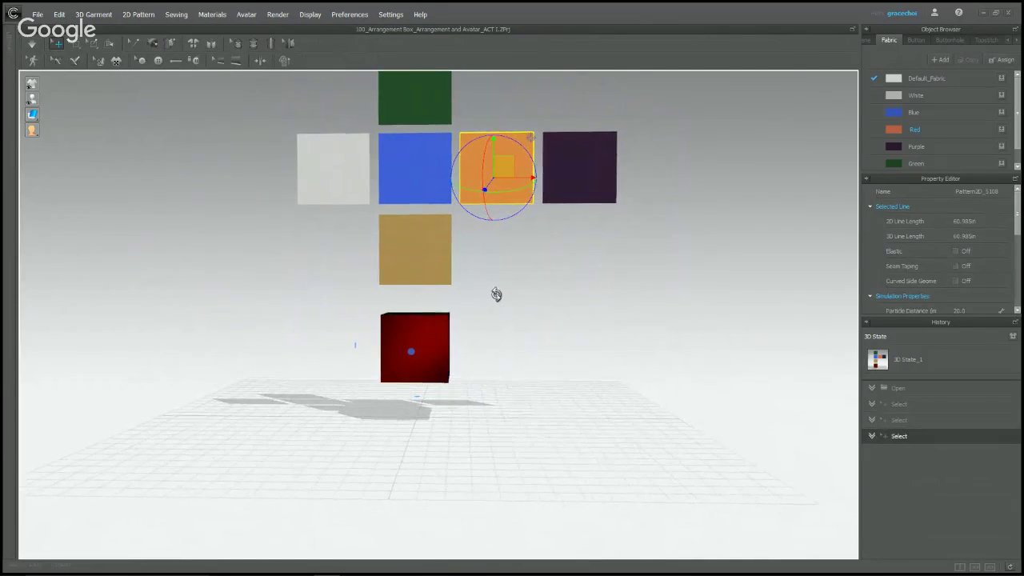
left_click(410, 353)
left_click(519, 343)
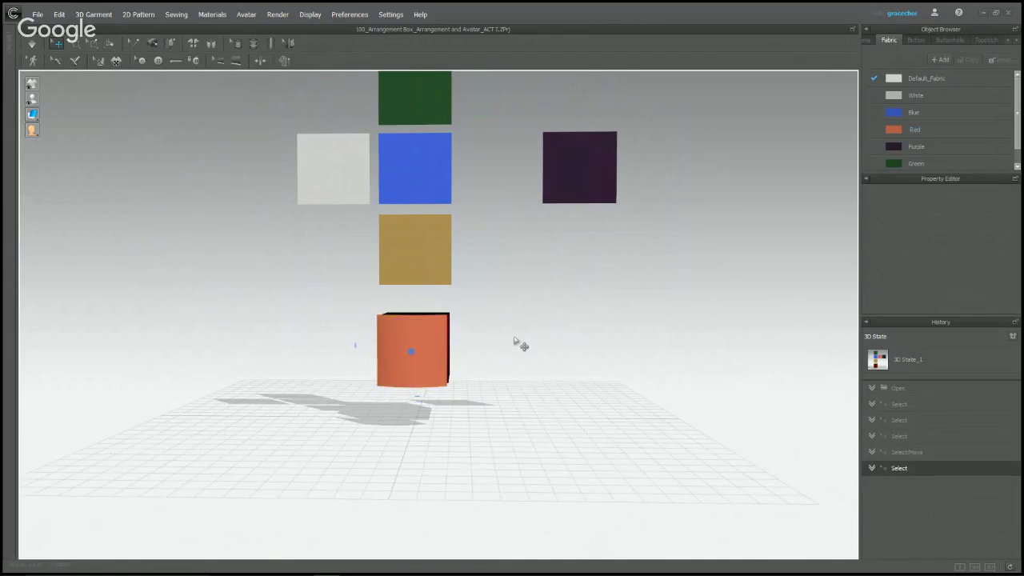
- Arrange the purple square pattern on the box's purple face using the arrangement point there
right_click_drag(519, 343, 565, 379)
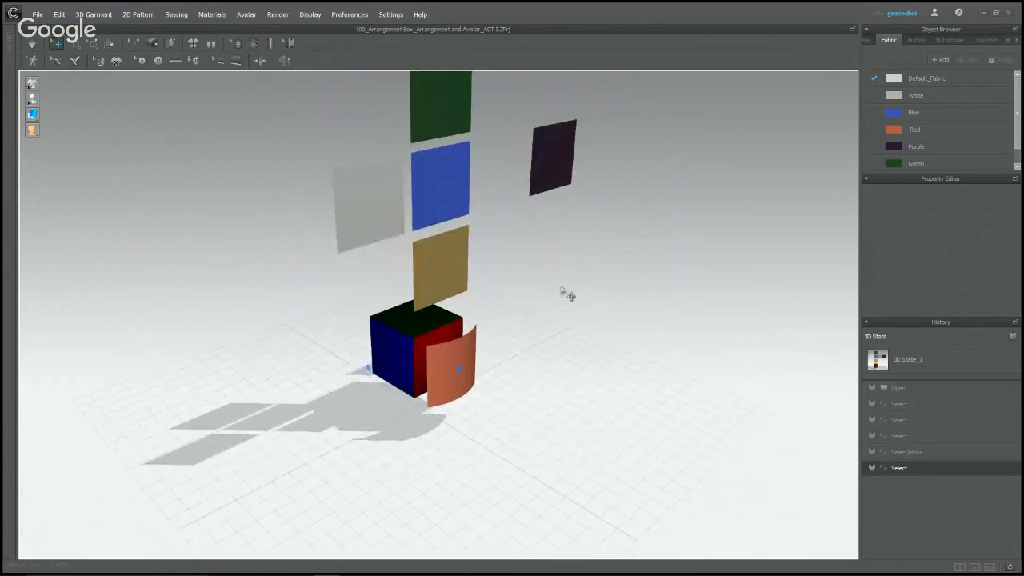
middle_click_drag(562, 292, 563, 331)
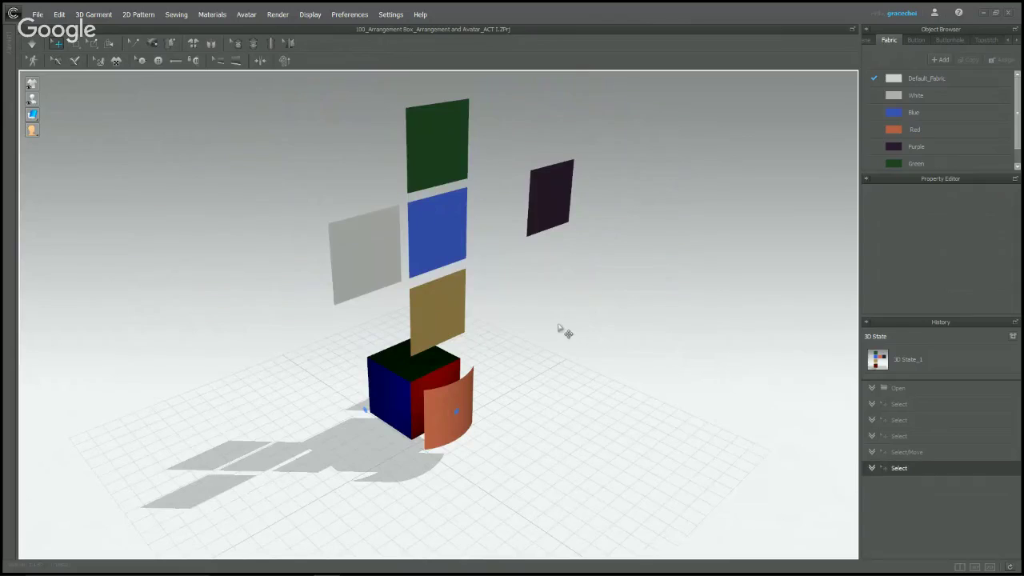
right_click_drag(555, 322, 516, 286)
left_click(521, 278)
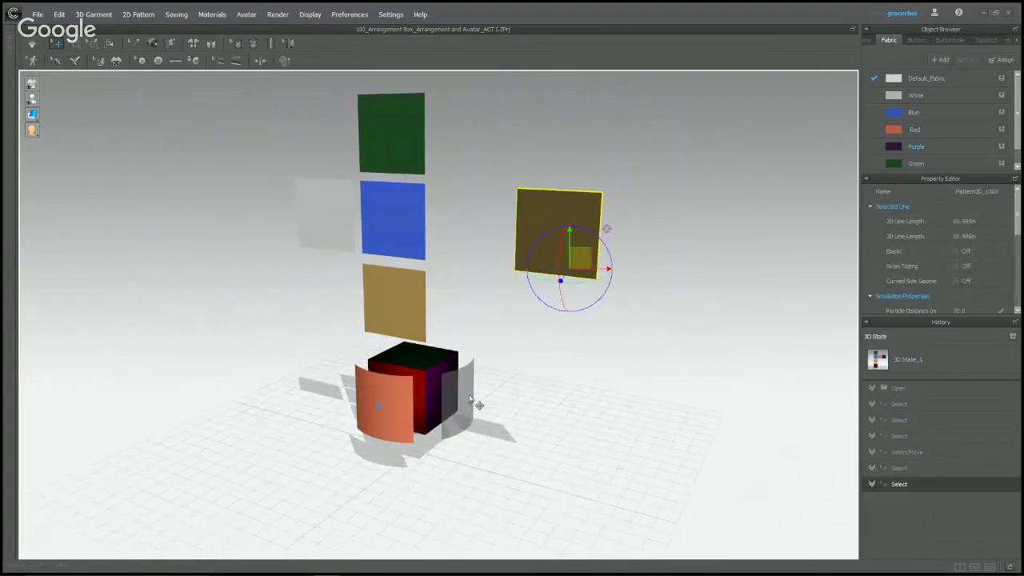
left_click(478, 405)
- Arrange the white square pattern on the box's white face using its arrangement point
right_click_drag(587, 407, 426, 338)
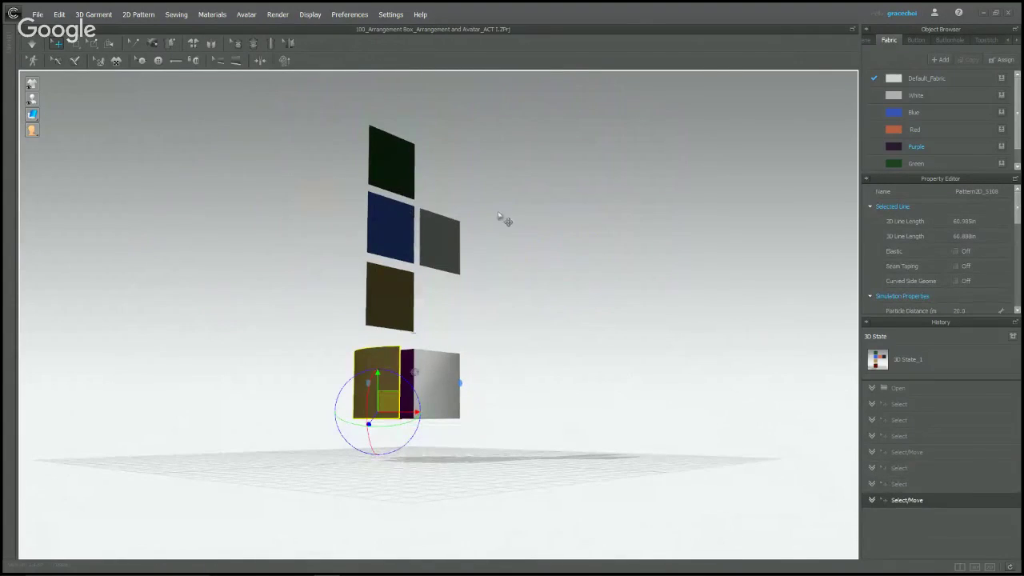
left_click(432, 254)
left_click(460, 386)
- Arrange the yellow square pattern on the underside of the box and the blue square pattern on its blue face
right_click_drag(507, 354, 495, 410)
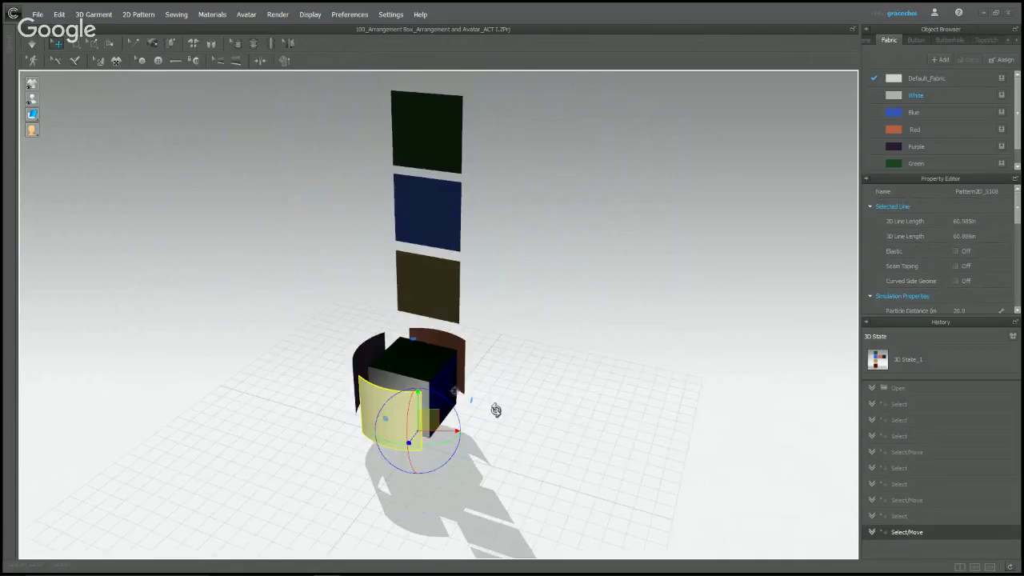
left_click(442, 286)
right_click_drag(569, 433, 504, 382)
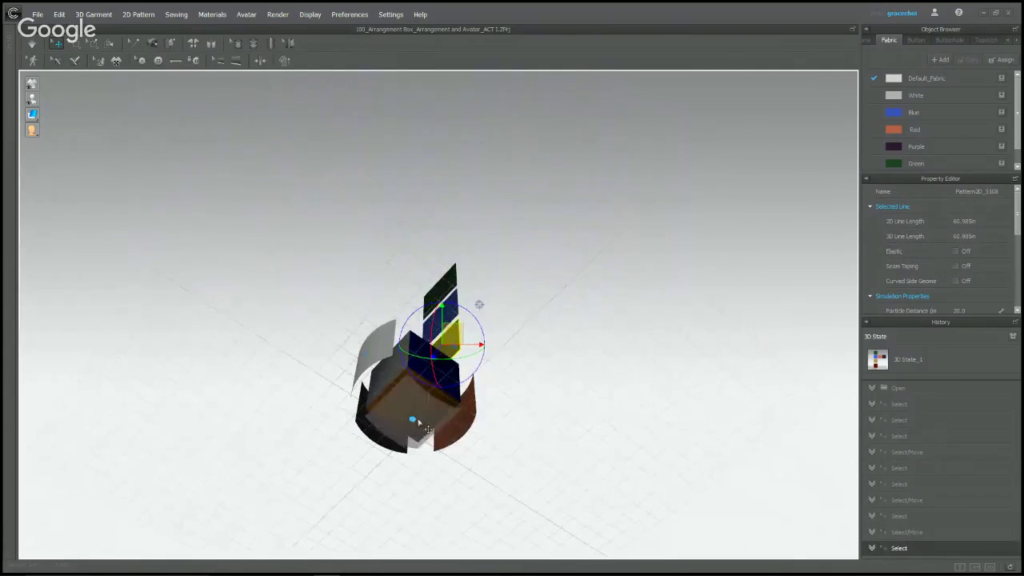
right_click_drag(418, 421, 617, 370)
left_click(461, 213)
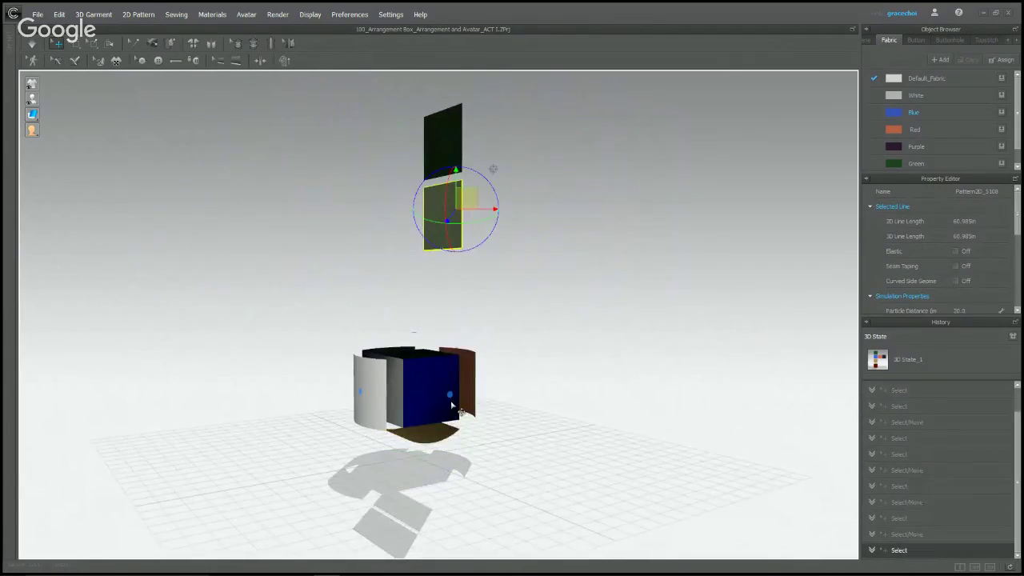
left_click(452, 406)
- Arrange the green square pattern on the box's green top face using its arrangement point, and deselect it
right_click_drag(452, 405, 647, 324)
left_click(407, 107)
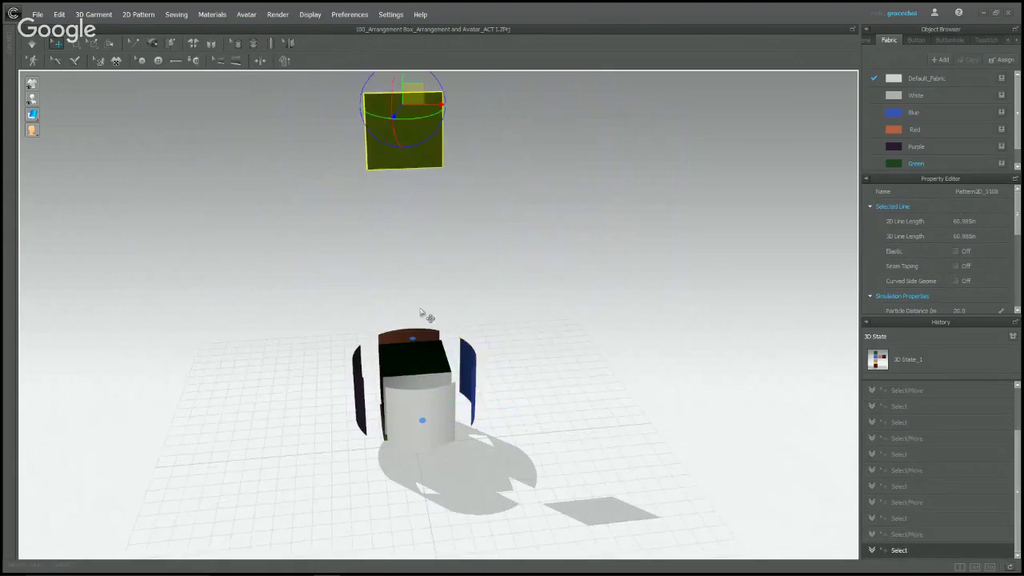
right_click_drag(420, 310, 415, 419)
scroll(414, 420, "down", 3)
middle_click_drag(426, 442, 530, 350)
scroll(530, 350, "down", 3)
right_click_drag(530, 350, 513, 400)
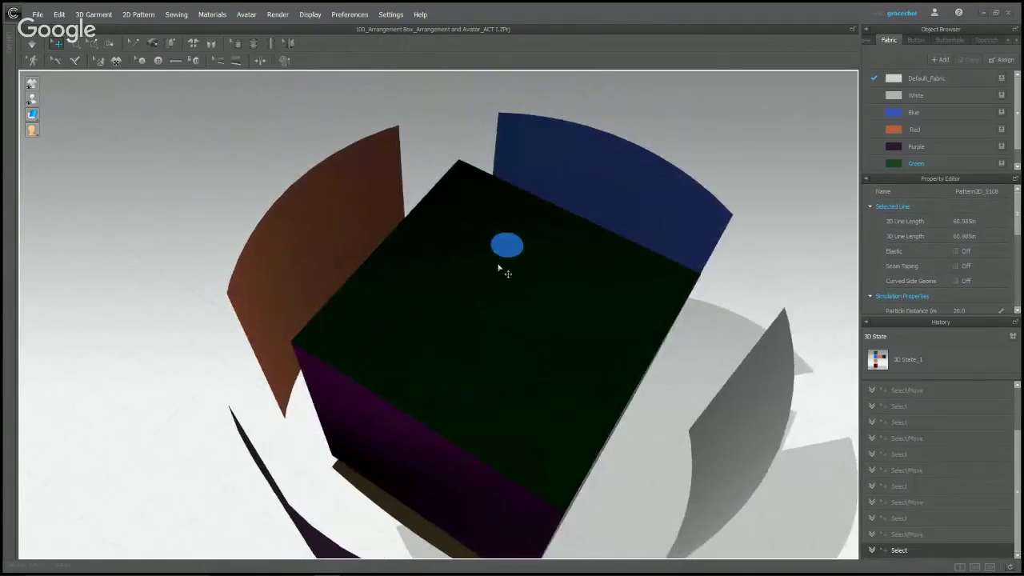
left_click(508, 246)
scroll(518, 259, "up", 4)
left_click(596, 310)
- Hide the arrangement points around the wrapped box and show the library with the exercise files again
right_click_drag(596, 310, 697, 300)
scroll(633, 300, "up", 3)
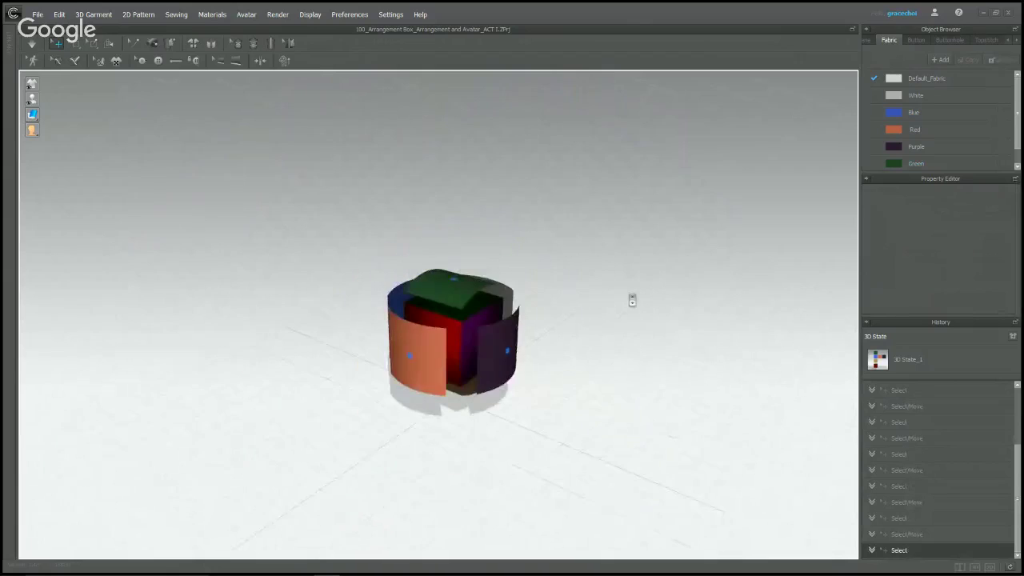
right_click_drag(633, 299, 638, 321)
scroll(611, 331, "down", 4)
right_click_drag(635, 392, 645, 418)
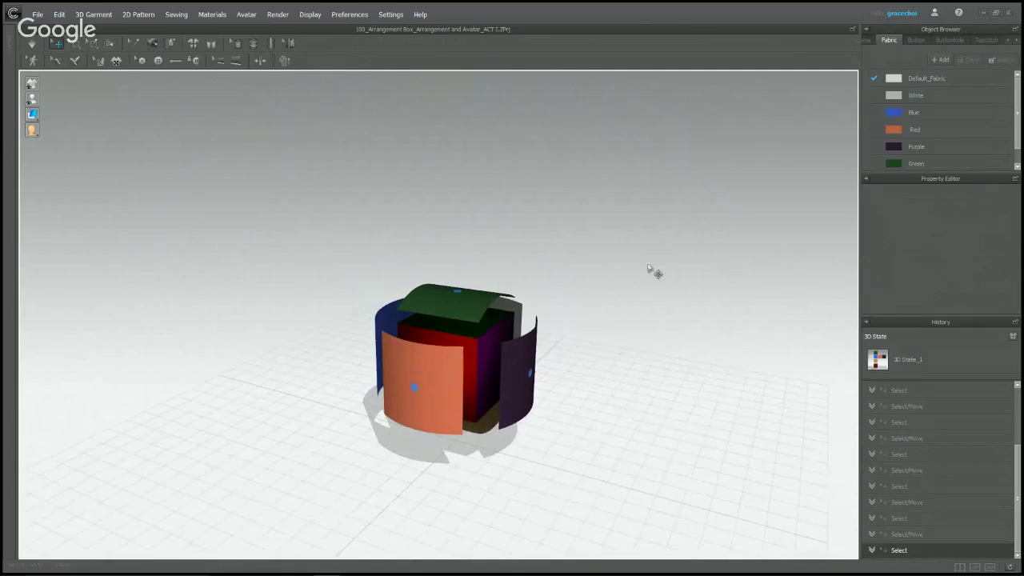
right_click_drag(651, 272, 580, 263)
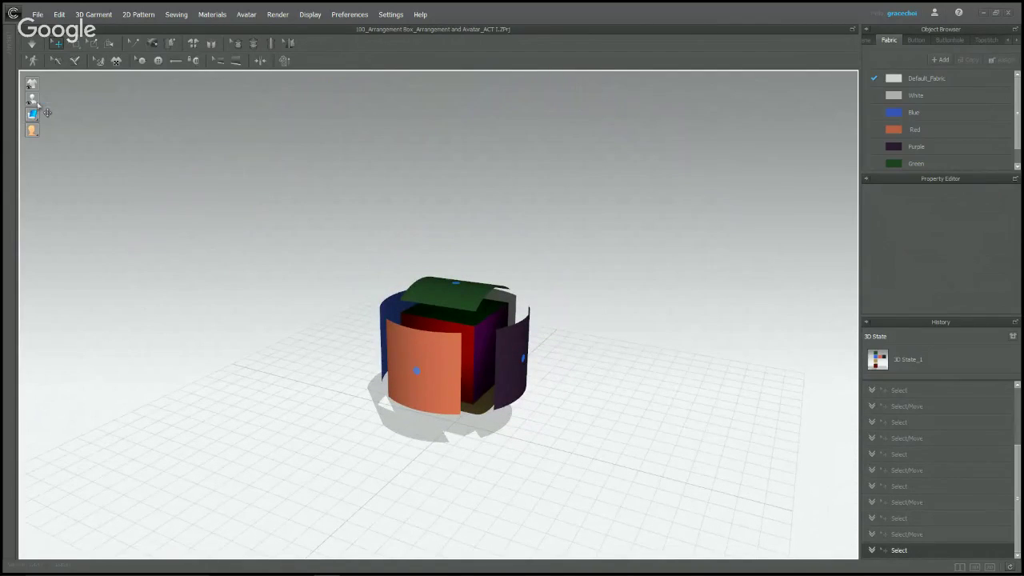
mouse_move(32, 99)
left_click(9, 54)
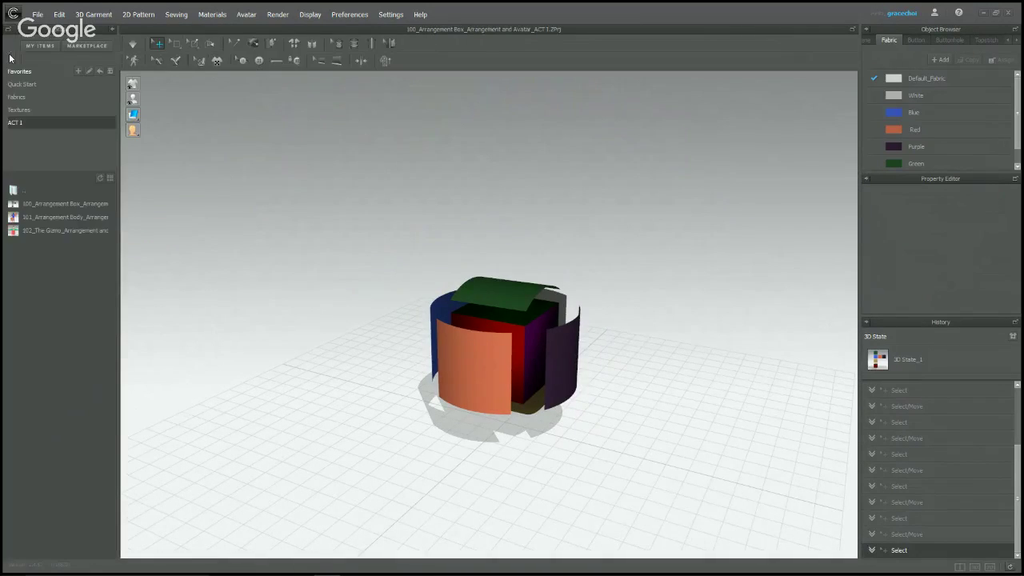
- Open the 101_Arrangement Body project from the ACT 1 folder without saving the current file, and dismiss its instructions
double_click(51, 219)
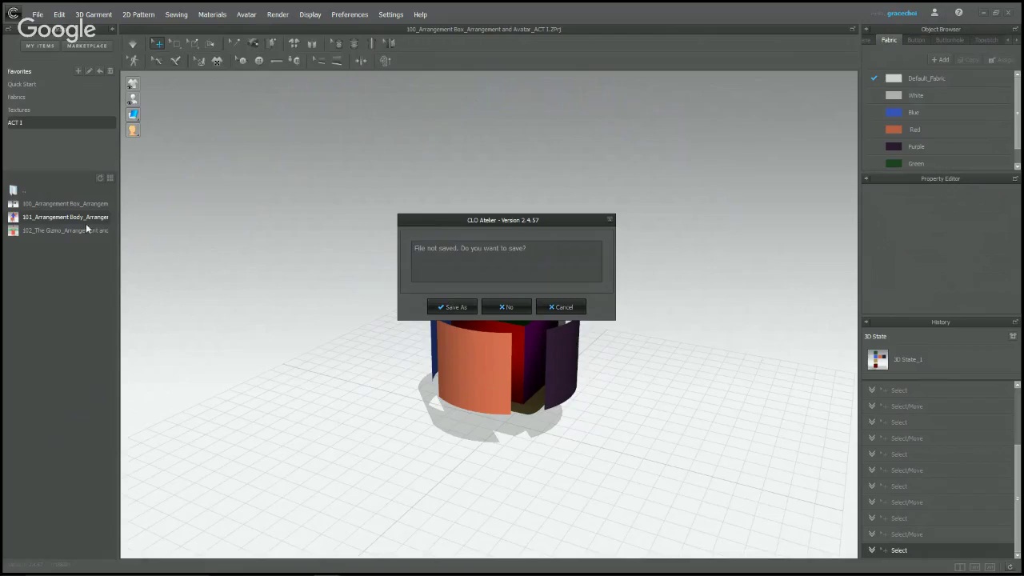
left_click(519, 310)
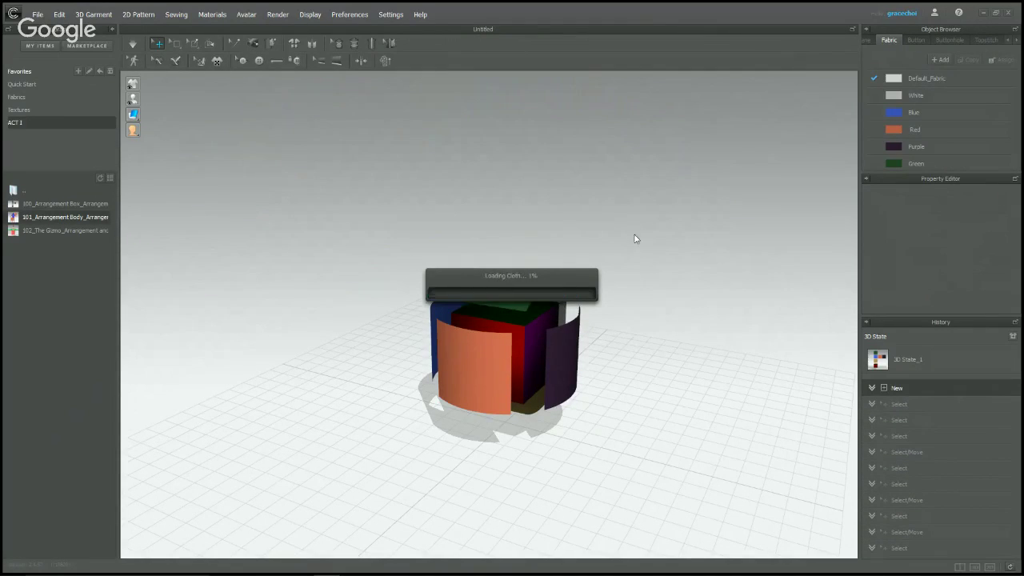
left_click(700, 146)
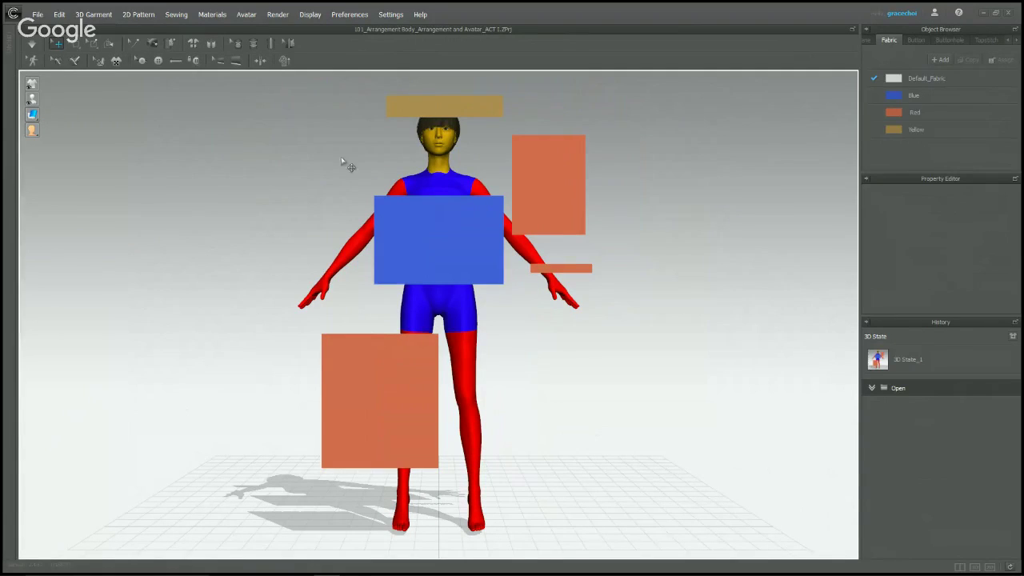
- Try selecting single pattern pieces and multi-selecting the blue piece with the two red pieces beside it, and clear the selection
left_click(446, 116)
left_click(542, 202)
left_click(448, 244)
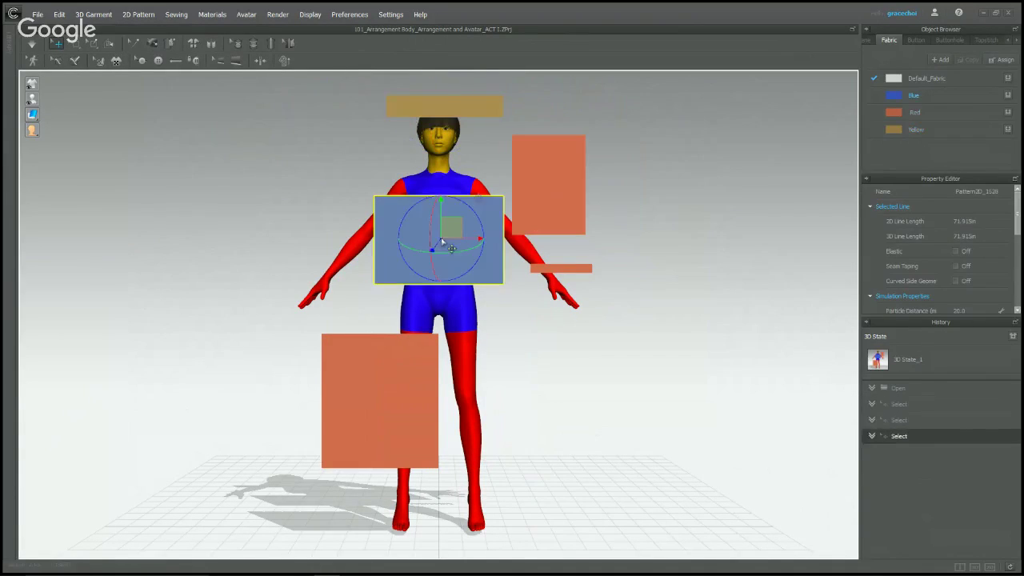
left_click(555, 269, "shift")
left_click(556, 176, "shift")
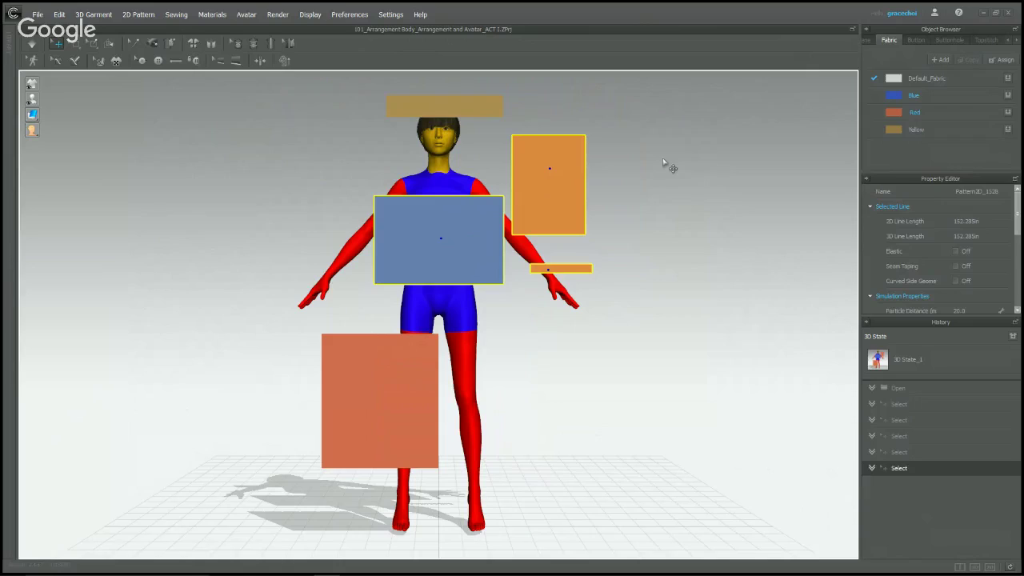
left_click(663, 163)
- Select all pattern pieces, move them together to the empty space on the avatar's right side, and deselect them
key("ctrl+a")
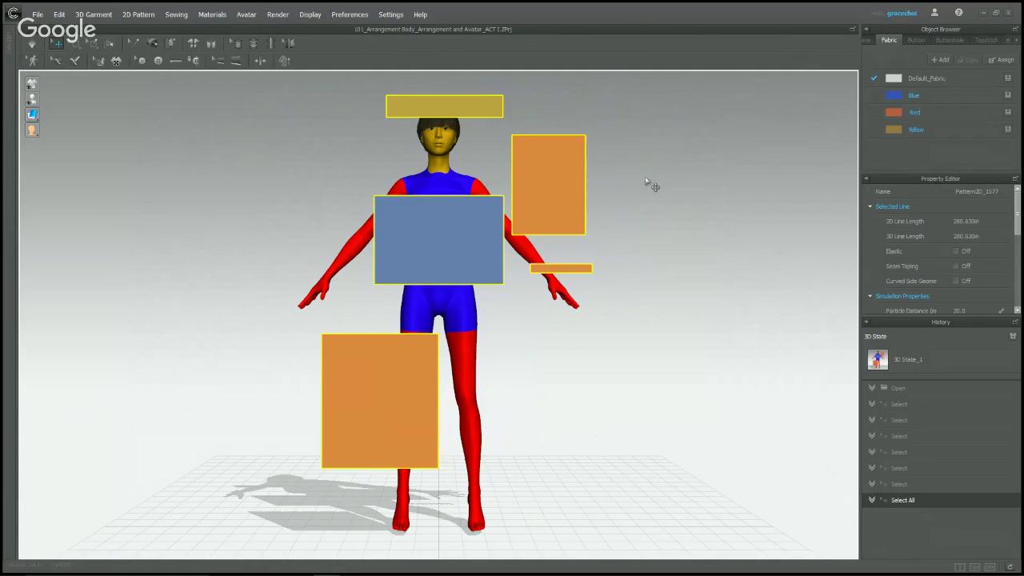
left_click_drag(491, 224, 199, 208)
left_click(747, 216)
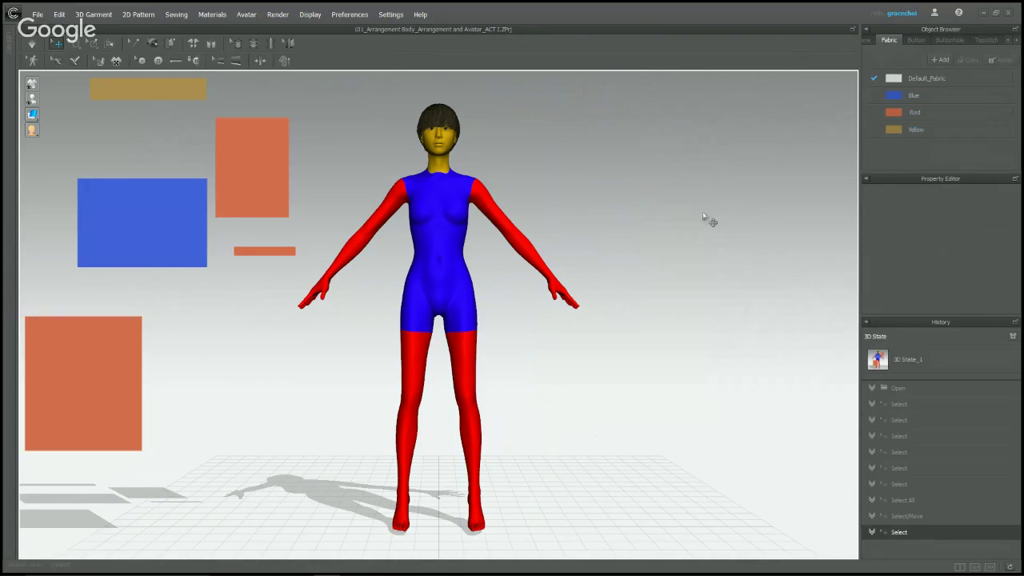
scroll(456, 241, "down", 3)
middle_click_drag(463, 243, 529, 267)
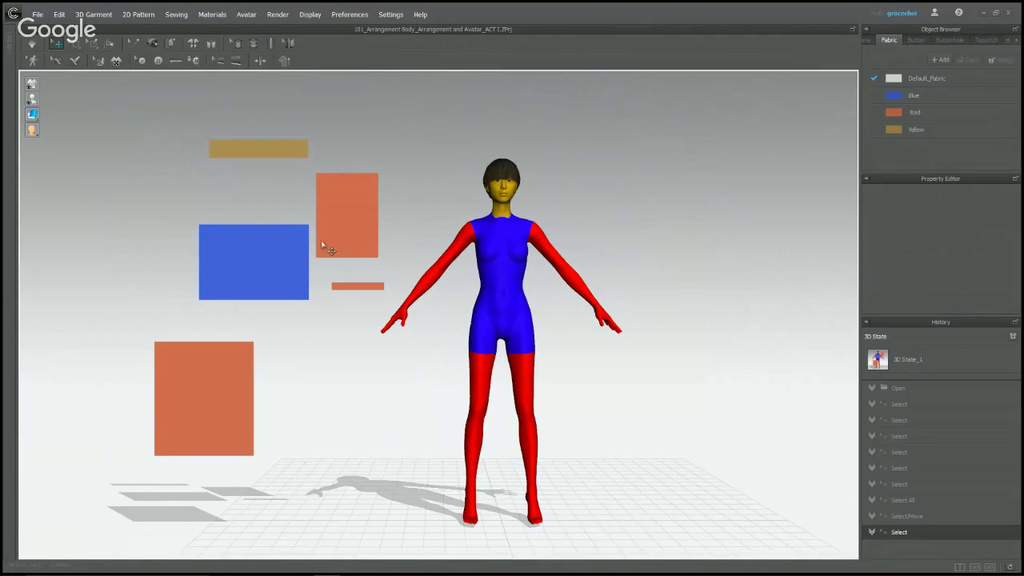
- Show the avatar's arrangement points and wrap the tall red piece around the avatar's left forearm
mouse_move(33, 99)
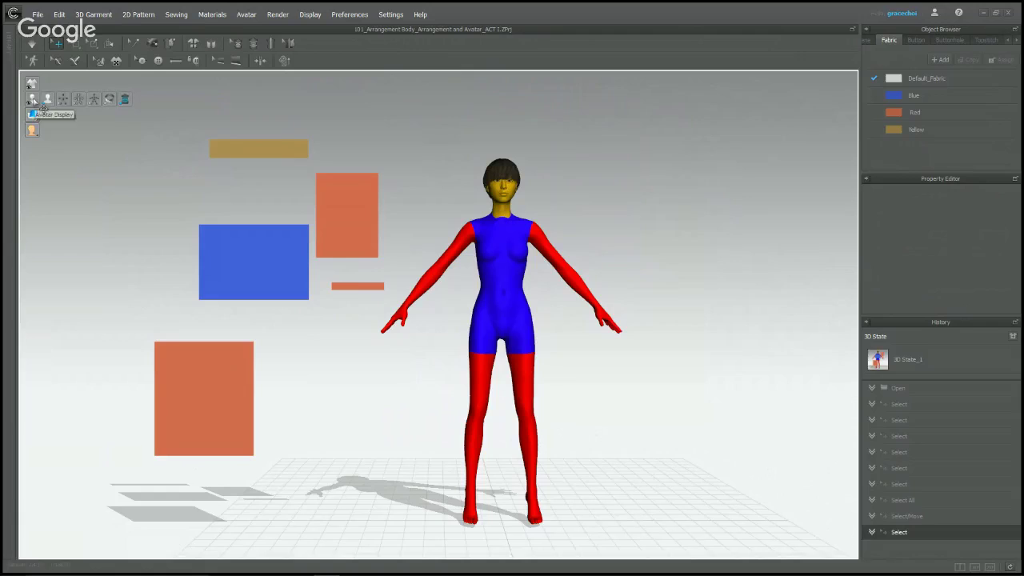
left_click(75, 102)
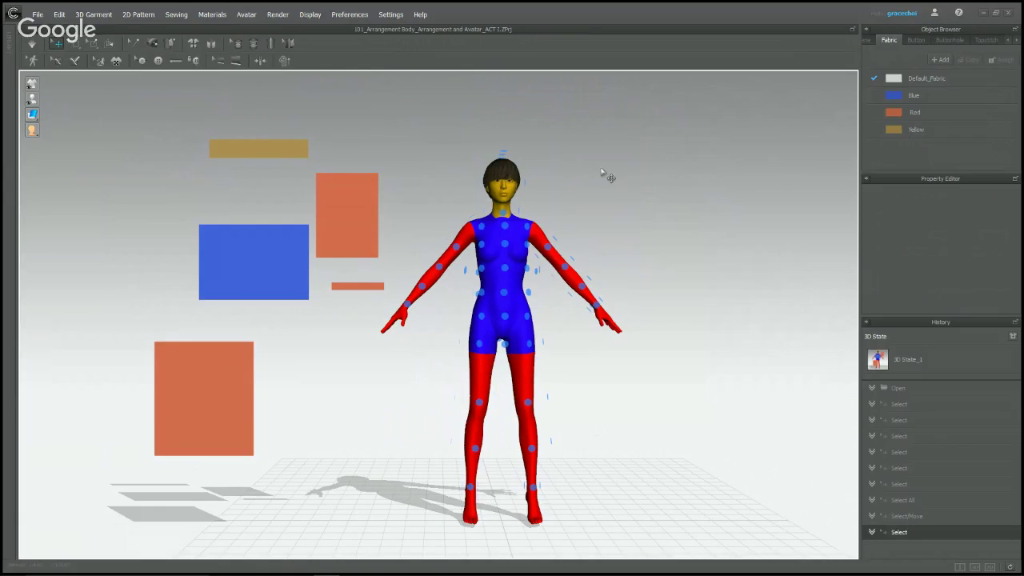
left_click(338, 213)
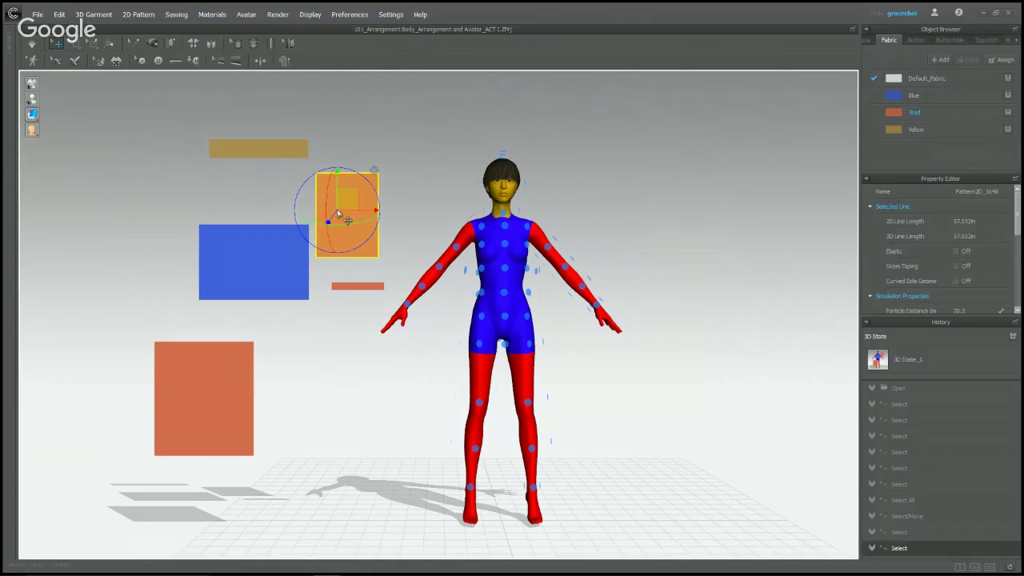
right_click_drag(580, 261, 575, 321)
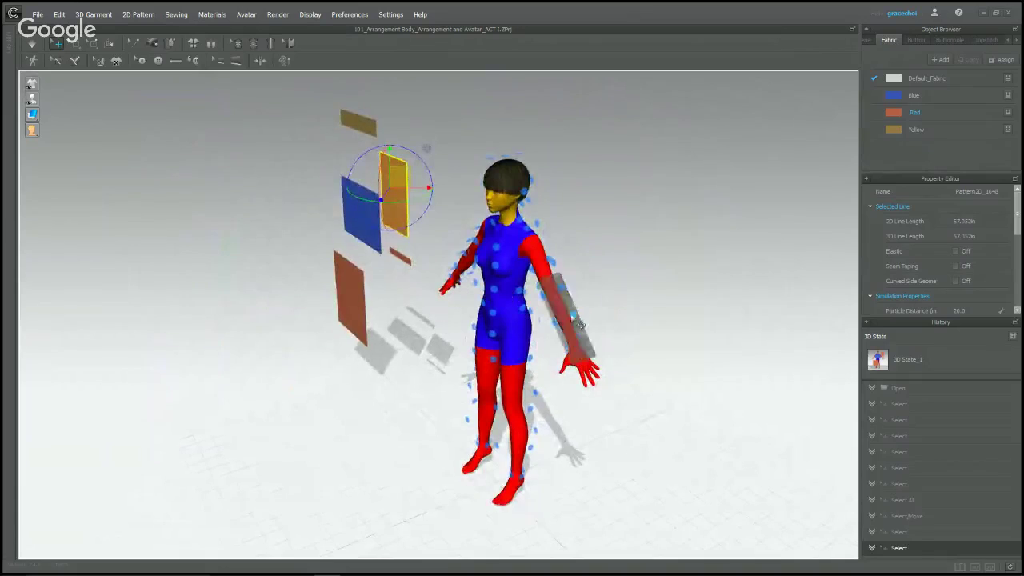
left_click(573, 318)
- Arrange the narrow red strip at the avatar's right knee and the large red piece on the left lower leg
right_click_drag(490, 329, 550, 326)
left_click(361, 289)
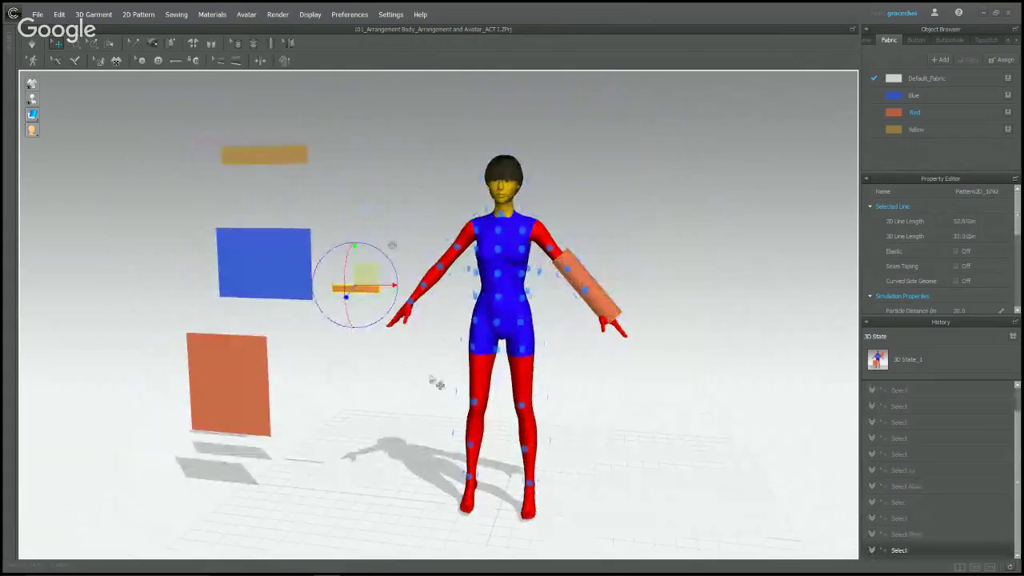
left_click(477, 400)
left_click(214, 402)
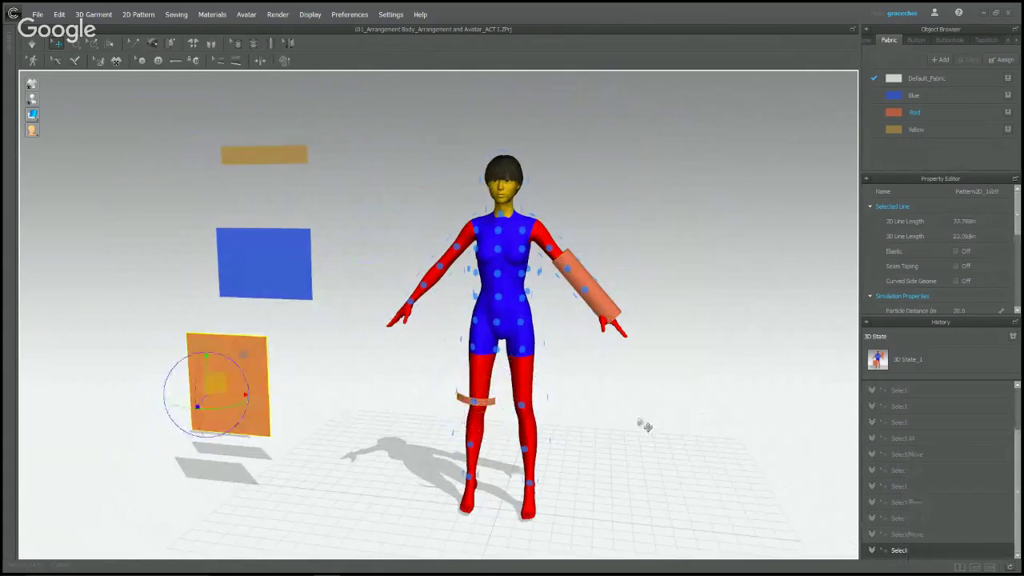
left_click(534, 423)
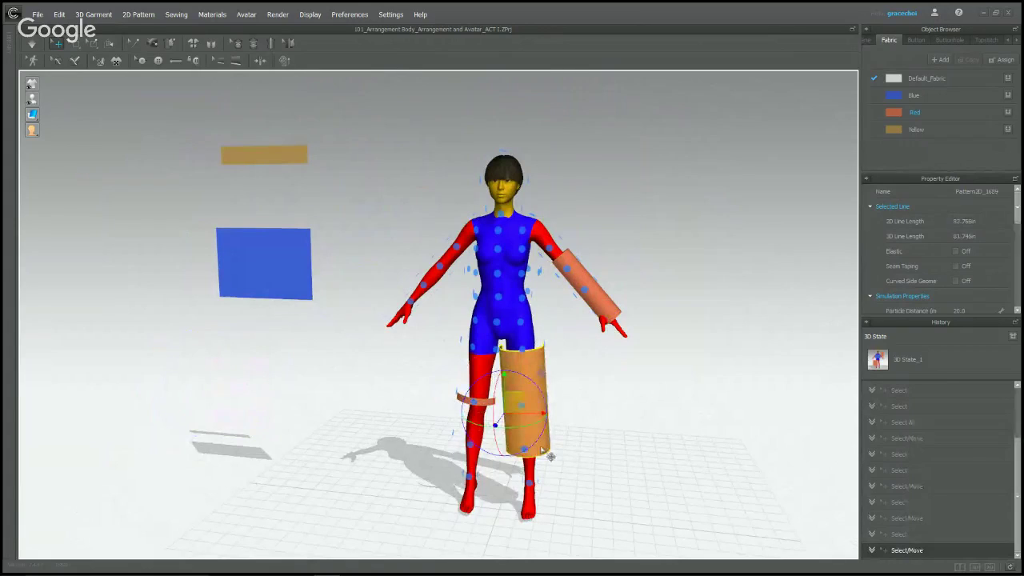
left_click(525, 449)
left_click(666, 389)
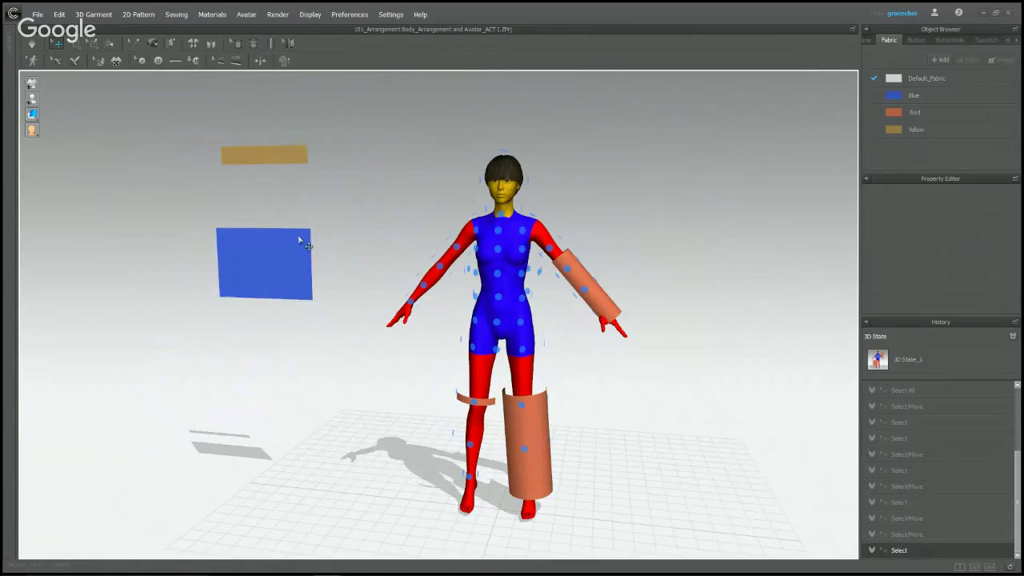
- Arrange the blue piece around the front of the torso and the yellow strip behind the avatar's head
left_click(300, 240)
left_click(496, 275)
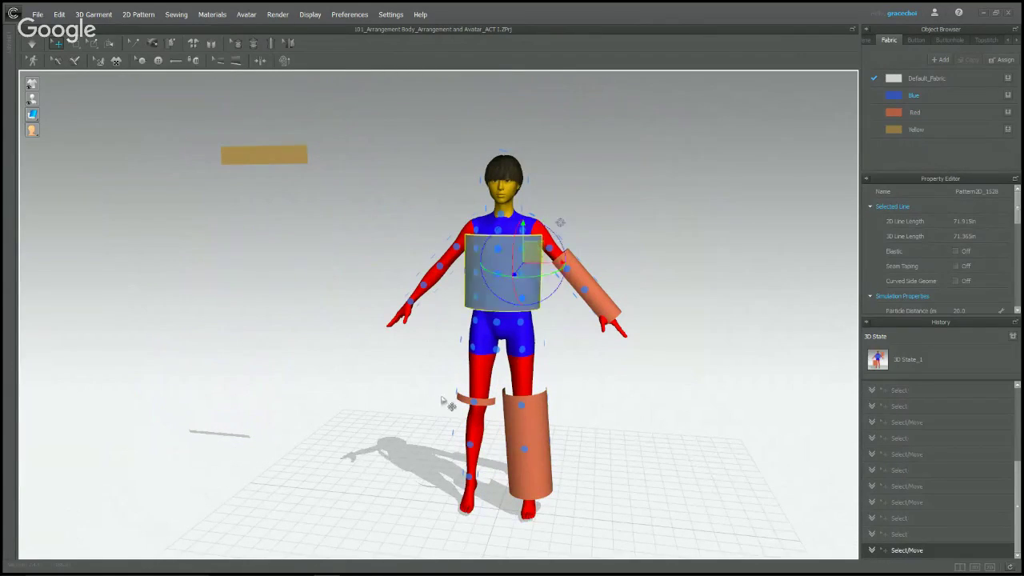
right_click_drag(404, 380, 434, 363)
left_click(294, 132)
right_click_drag(242, 288, 400, 296)
left_click(510, 197)
right_click_drag(680, 267, 432, 229)
left_click(646, 215)
- Rearrange the yellow strip from behind the head onto the arrangement point on top of the head
mouse_move(648, 220)
right_mouse_down()
mouse_move(632, 219)
mouse_move(681, 219)
mouse_move(647, 220)
right_mouse_up()
left_click(526, 183)
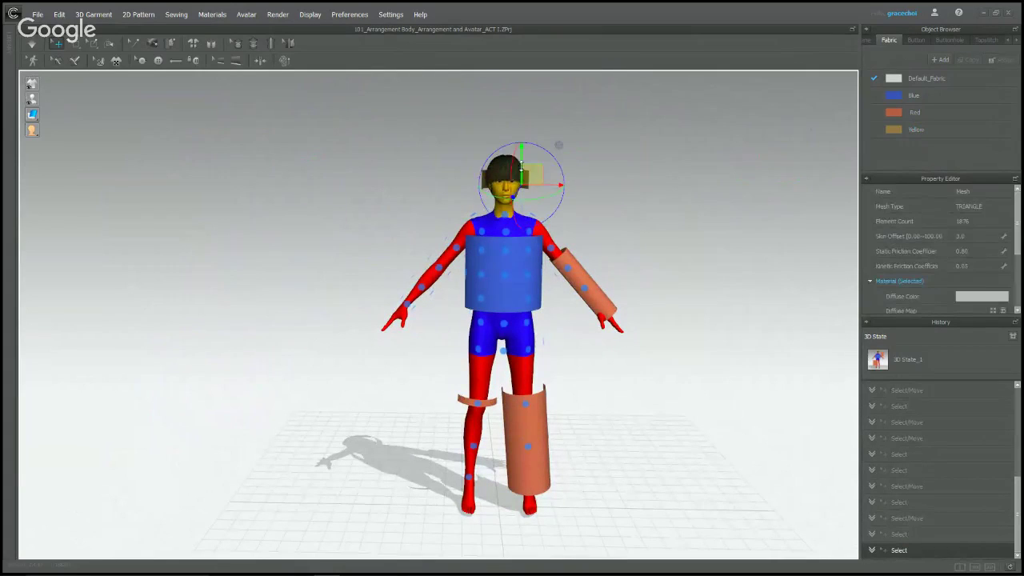
left_click(507, 154)
right_click_drag(645, 187, 646, 248)
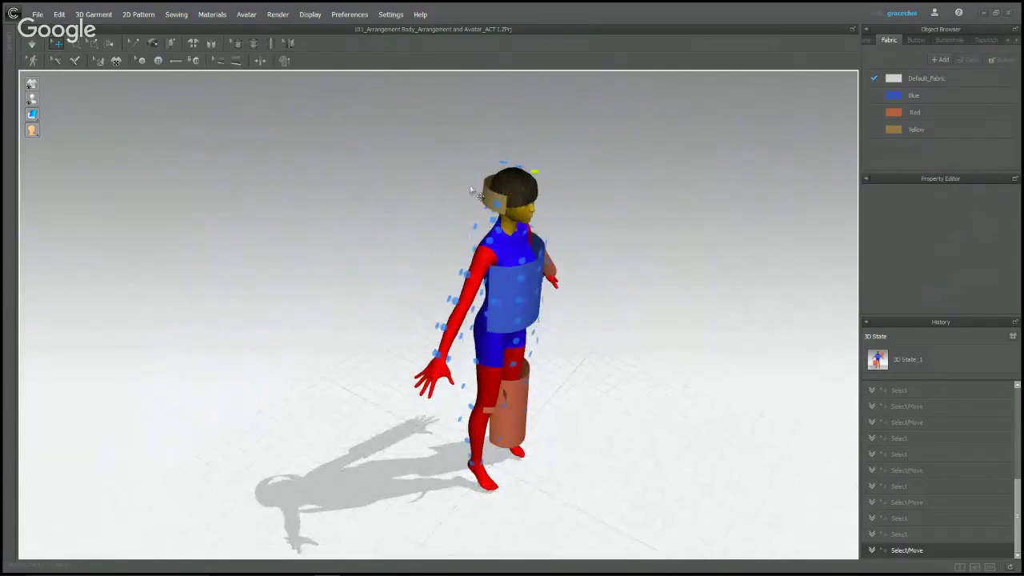
left_click(496, 194)
left_click(518, 169)
- Check the arranged pieces around the avatar and hide the arrangement points
right_click_drag(690, 217, 636, 273)
scroll(617, 286, "down", 4)
scroll(618, 286, "up", 4)
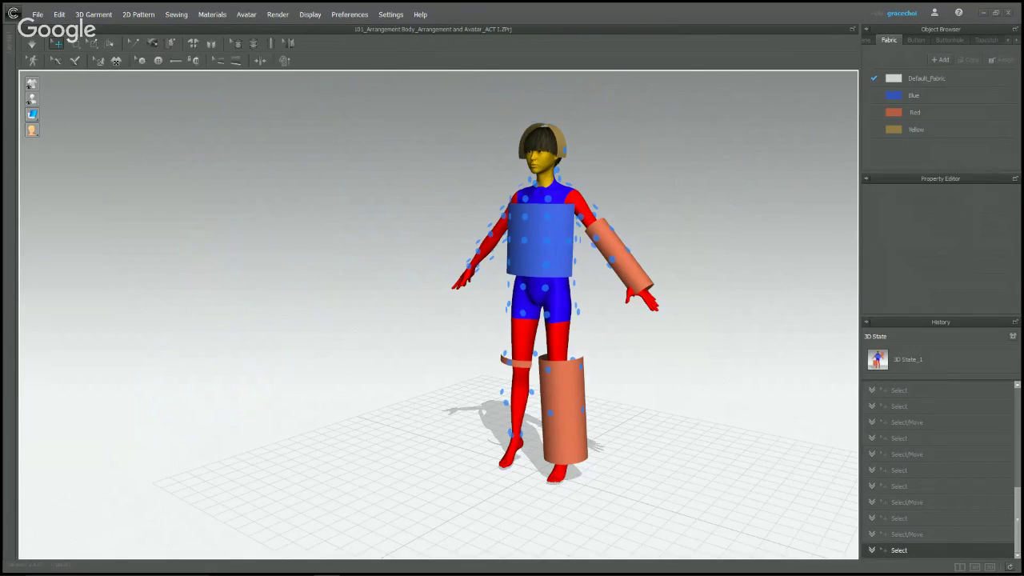
right_click_drag(685, 250, 731, 245)
middle_click_drag(709, 252, 568, 257)
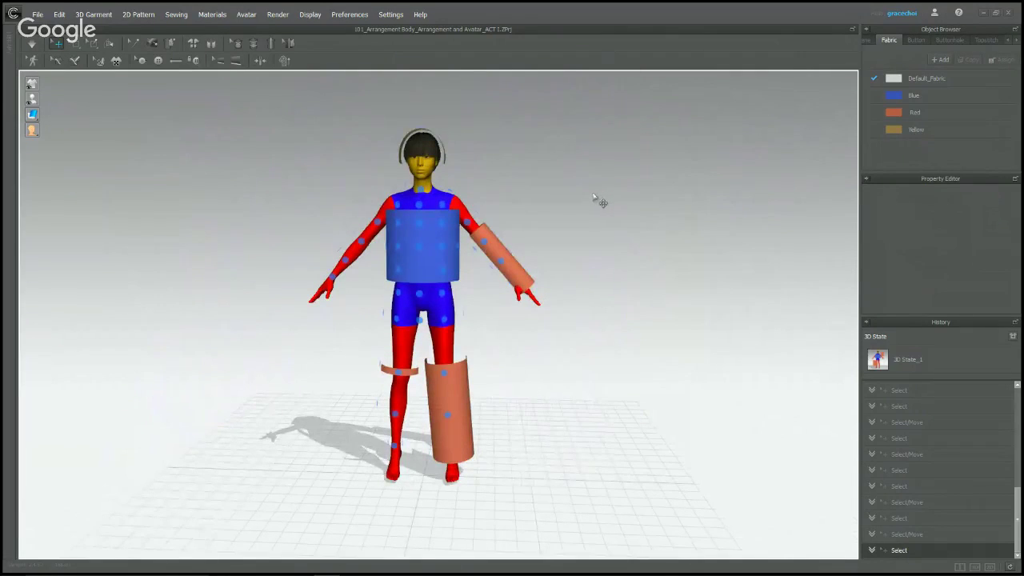
mouse_move(34, 100)
left_click(66, 102)
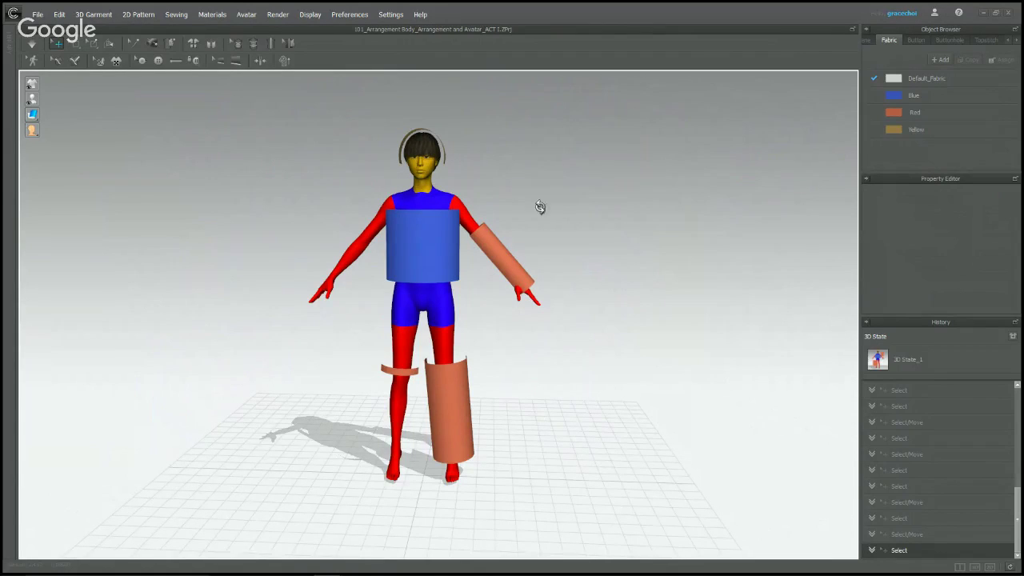
- Select the blue torso piece and move it off the chest to beside the avatar's right shoulder
right_click_drag(539, 206, 529, 178)
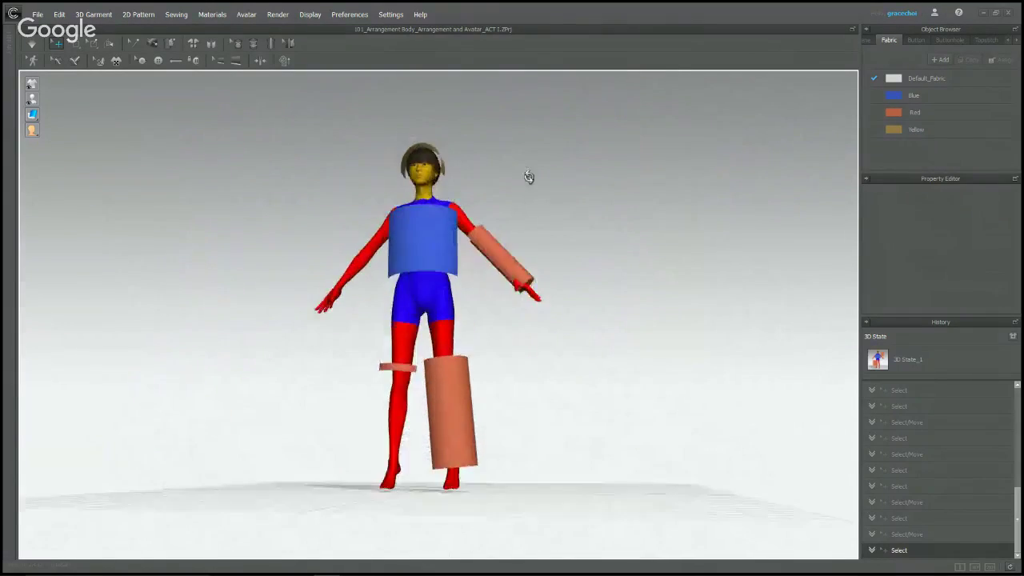
key("2")
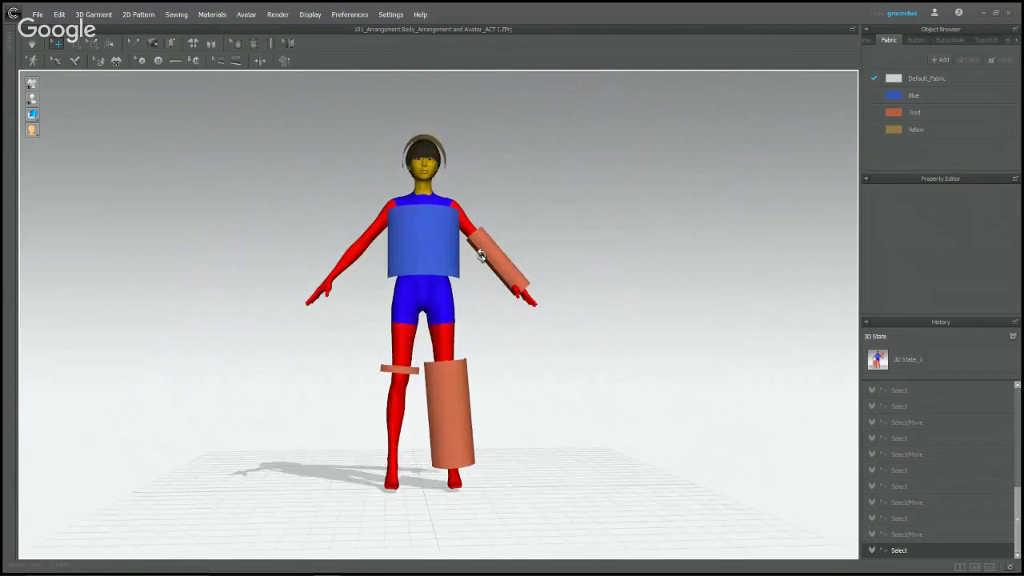
left_click(418, 256)
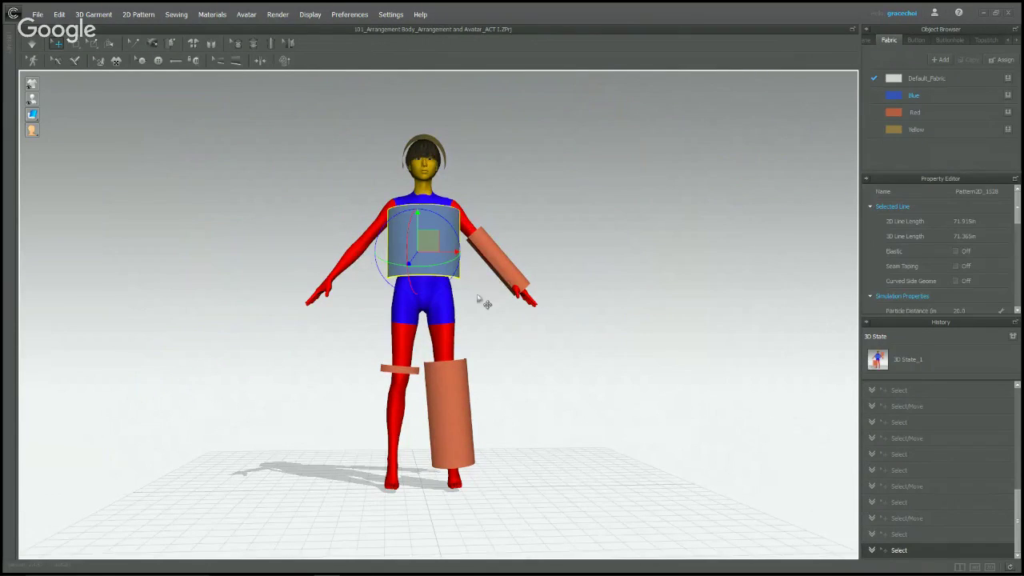
right_click_drag(478, 254, 465, 264)
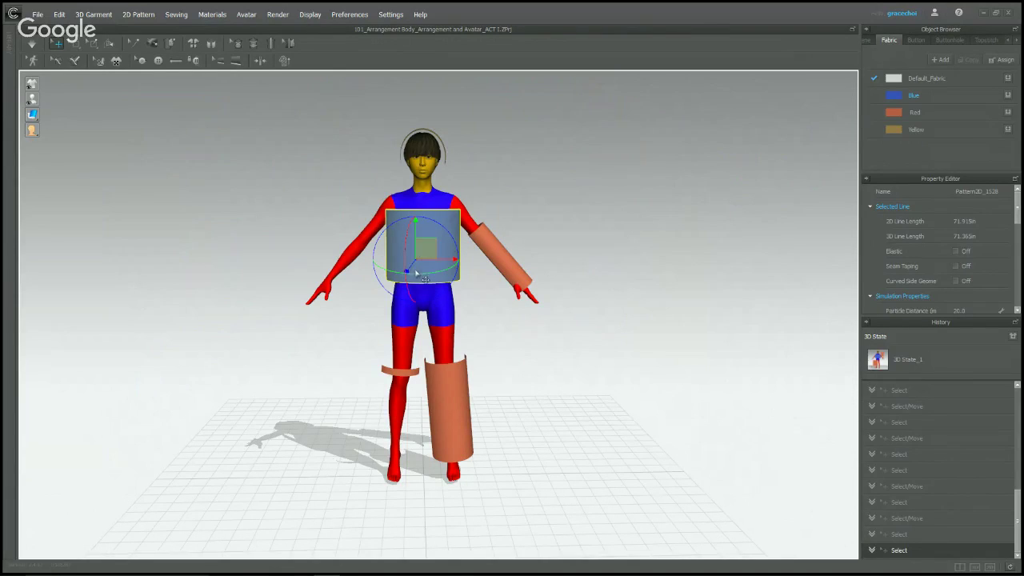
left_click_drag(408, 267, 343, 202)
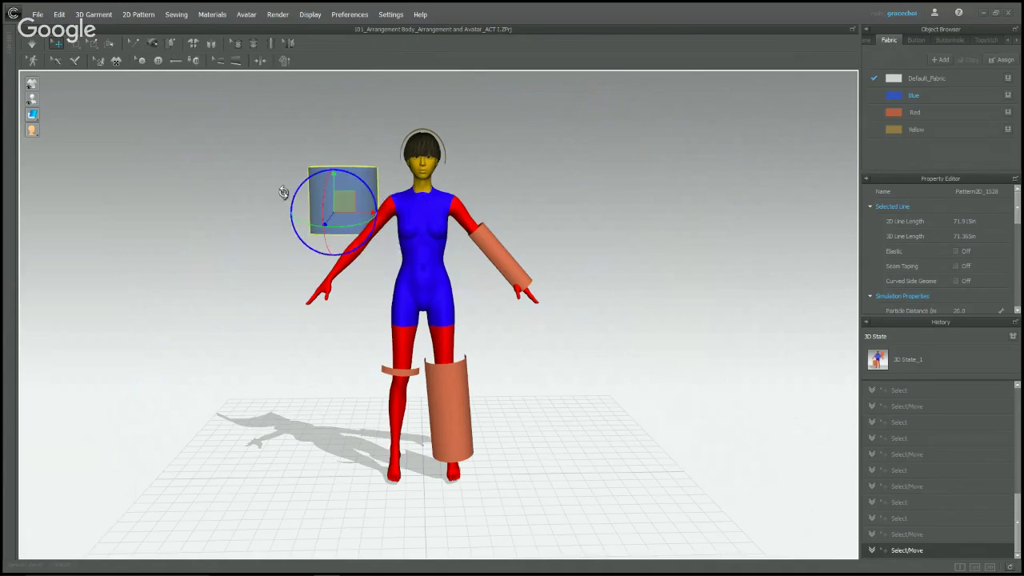
- Open the 102_The Gizmo project from the ACT 1 folder without saving the current file, and dismiss its instructions
left_click(11, 47)
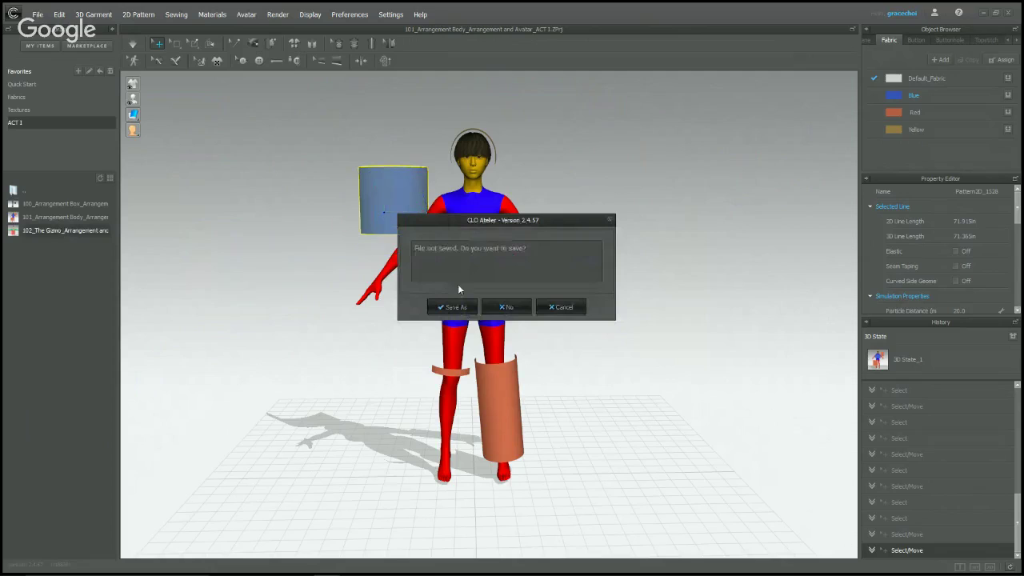
left_click(506, 307)
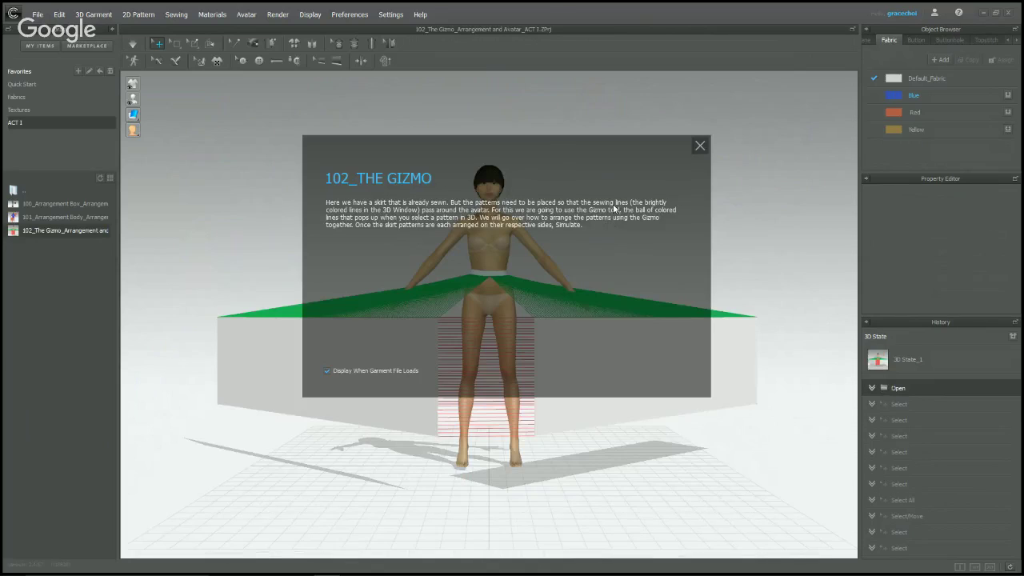
left_click(700, 147)
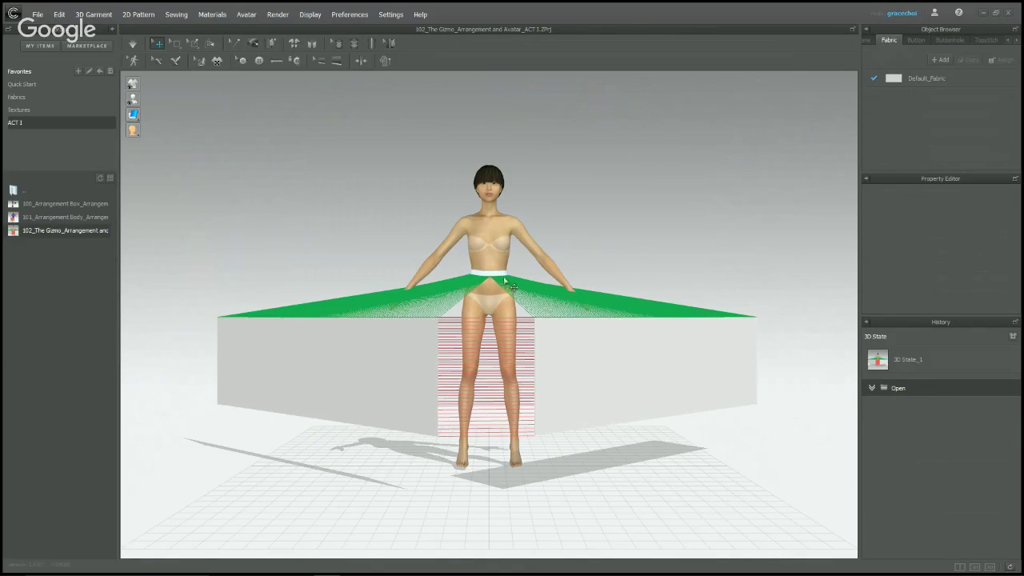
- Examine the white waistband, the skirt panels and their sewing lines up close and from the front, and clear the selection
right_click_drag(504, 280, 484, 303)
scroll(486, 302, "up", 5)
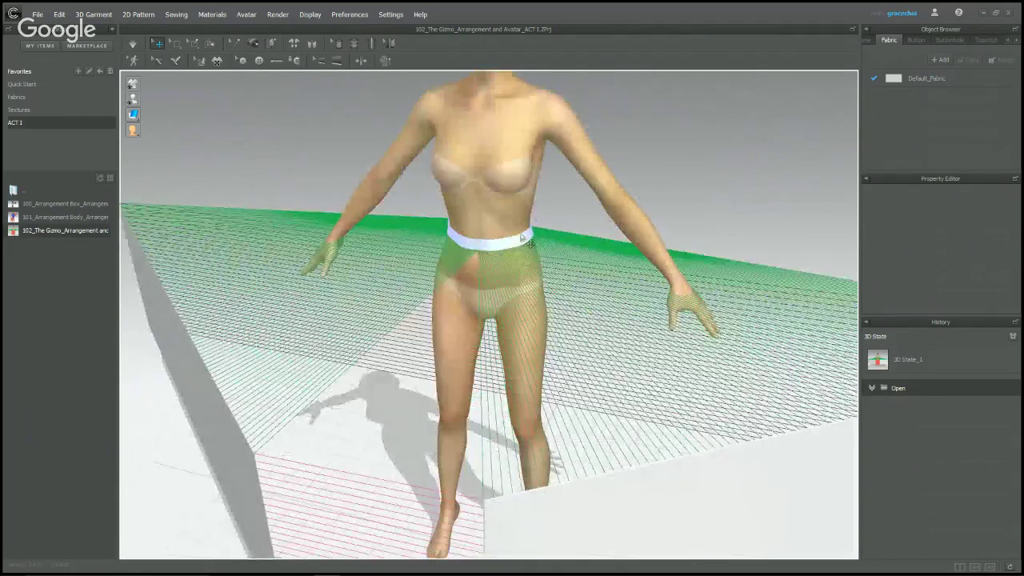
left_click(516, 237)
left_click(497, 246)
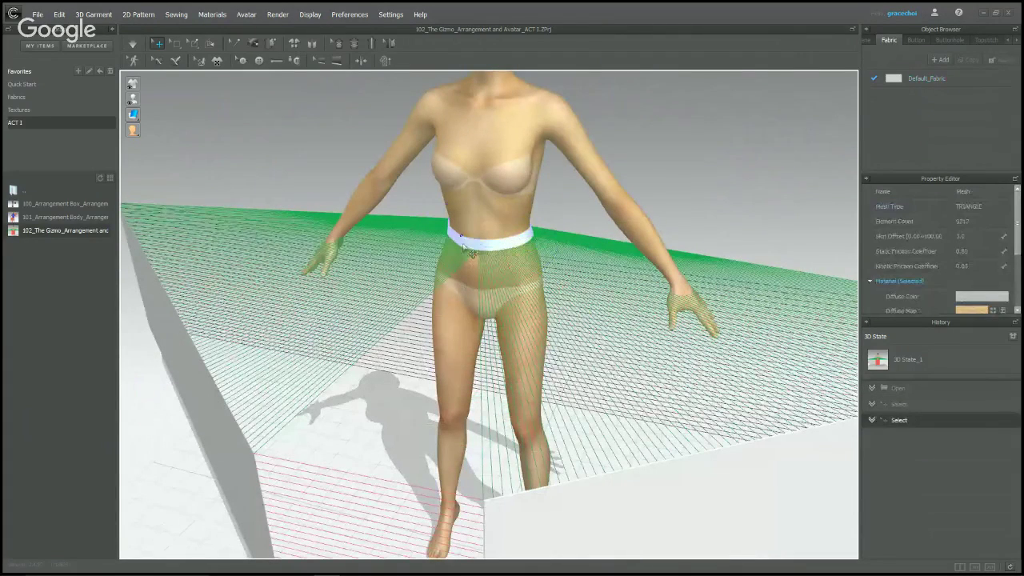
left_click(472, 252)
right_click_drag(675, 347, 704, 338)
scroll(703, 338, "down", 6)
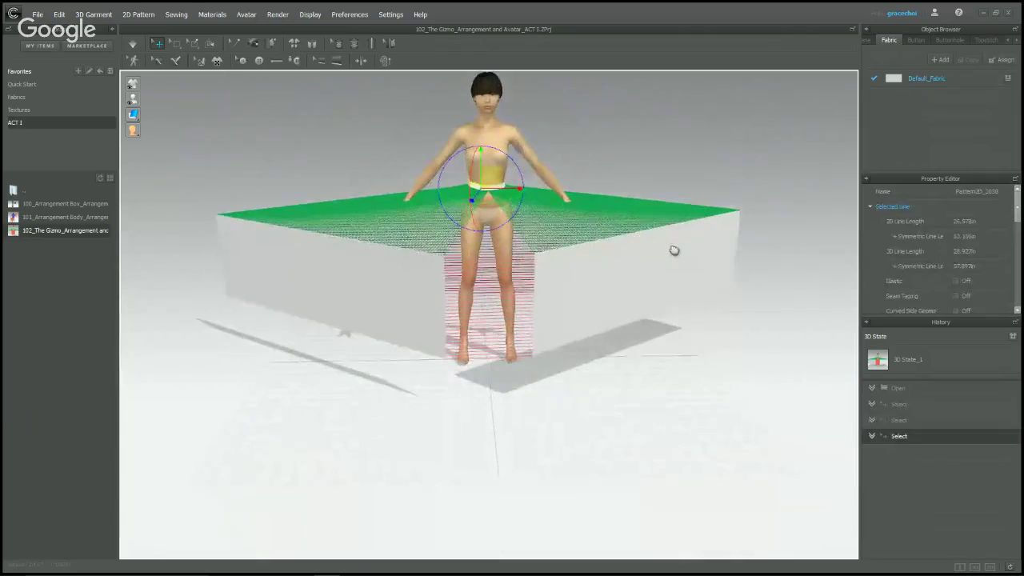
mouse_move(674, 251)
right_mouse_down()
mouse_move(676, 292)
mouse_move(674, 270)
right_mouse_up()
left_click(679, 177)
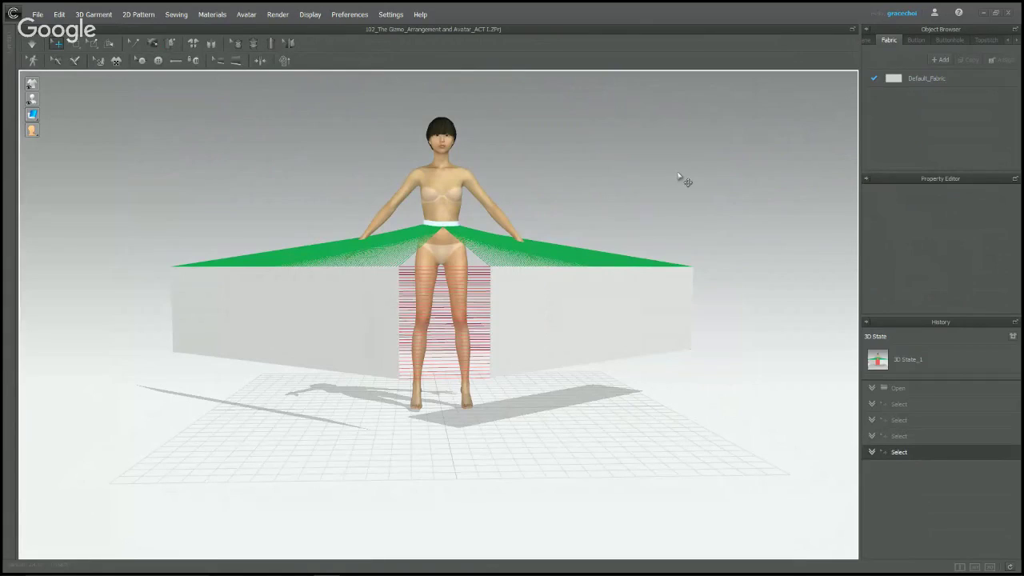
- Wrap the skirt panel on the avatar's left side around the torso using an arrangement point at chest level
left_click(529, 281)
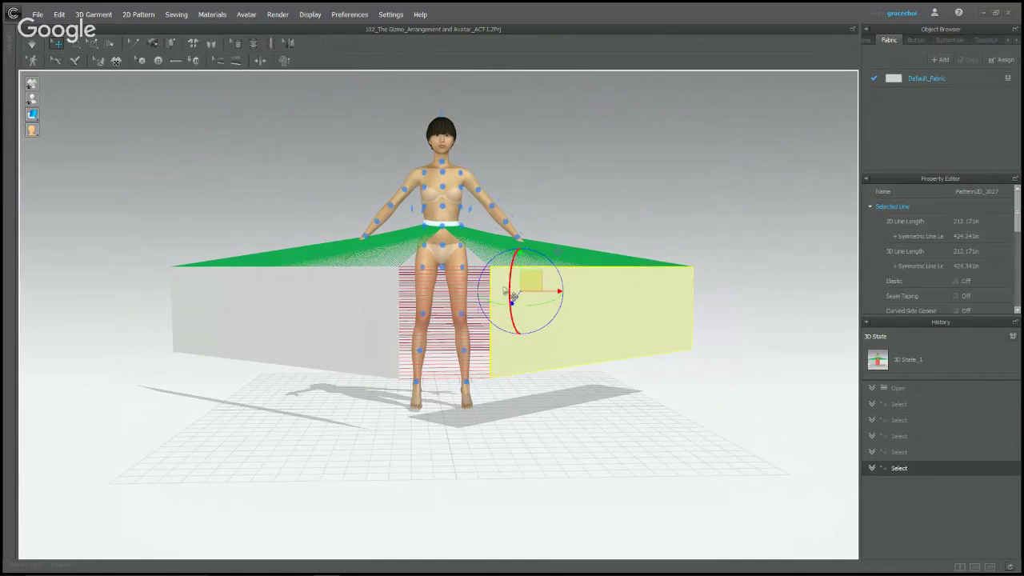
left_click(459, 207)
right_click_drag(460, 209, 424, 280)
left_click(637, 158)
scroll(572, 165, "up", 4)
middle_click_drag(573, 164, 556, 313)
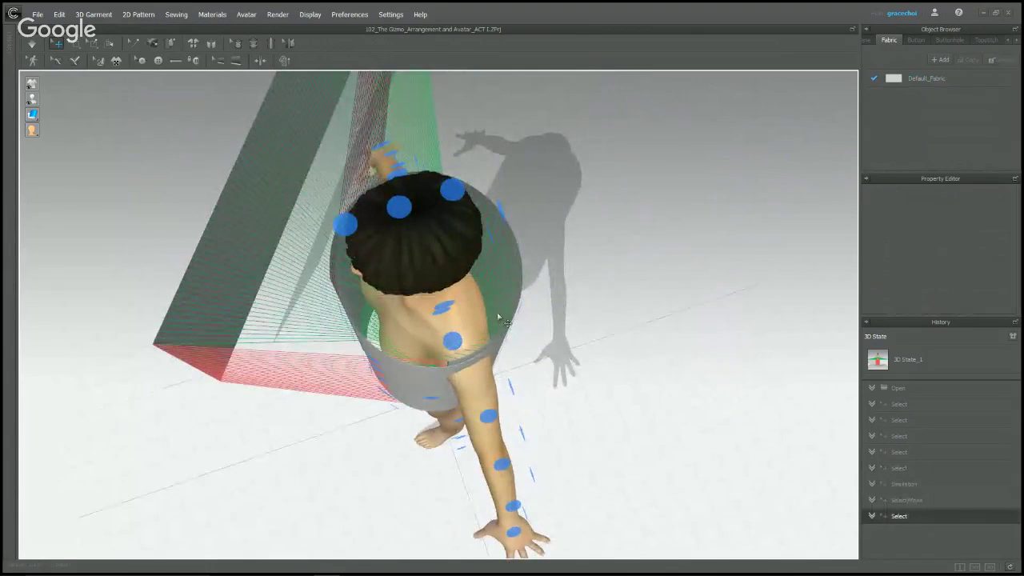
- Check the wrapped panel from above and from the front, and lower it over the avatar's torso toward the hips
left_click(491, 315)
left_click(498, 291)
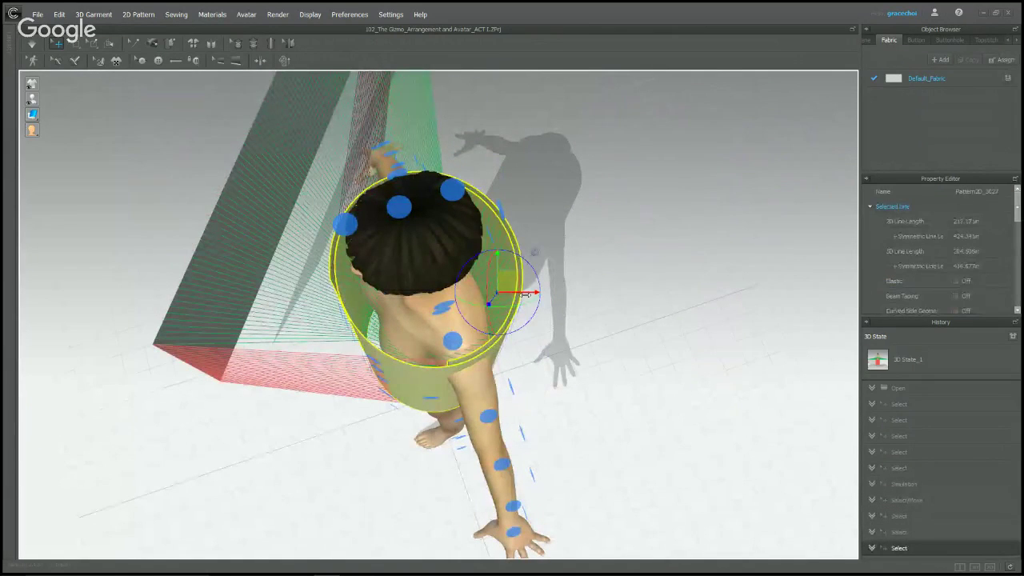
right_click_drag(729, 168, 729, 146)
scroll(704, 176, "down", 5)
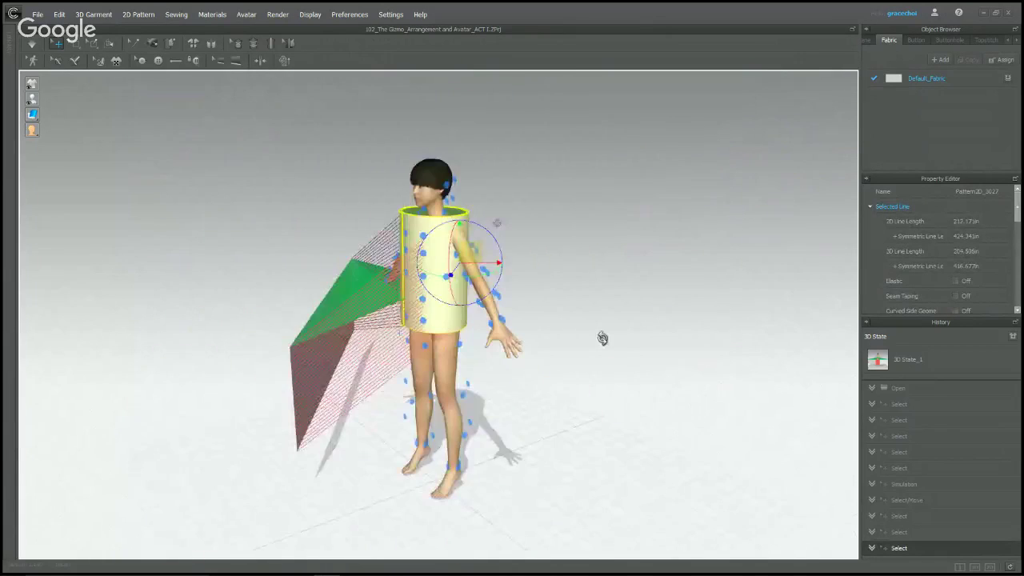
right_click_drag(600, 338, 553, 347)
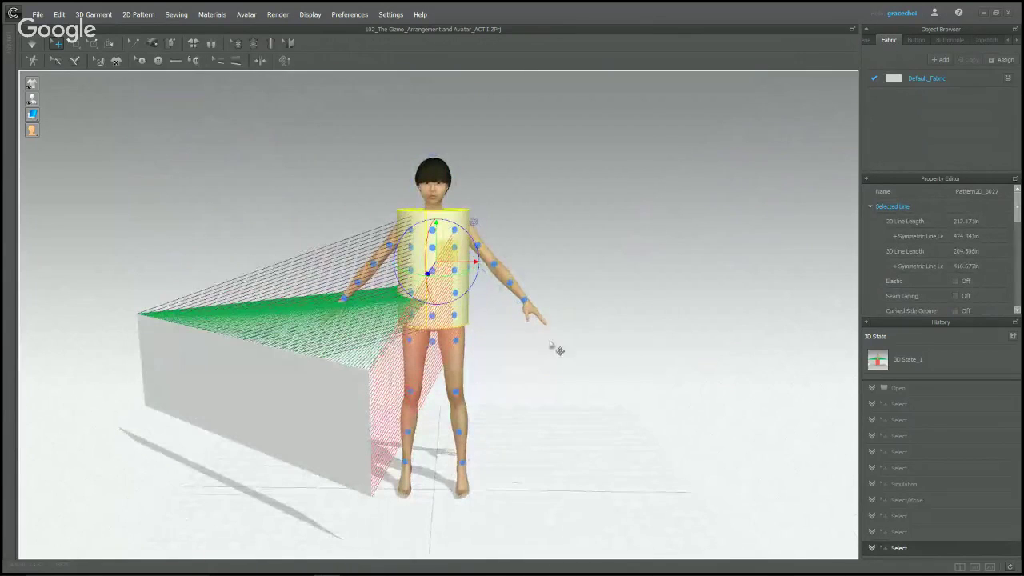
left_click(457, 293)
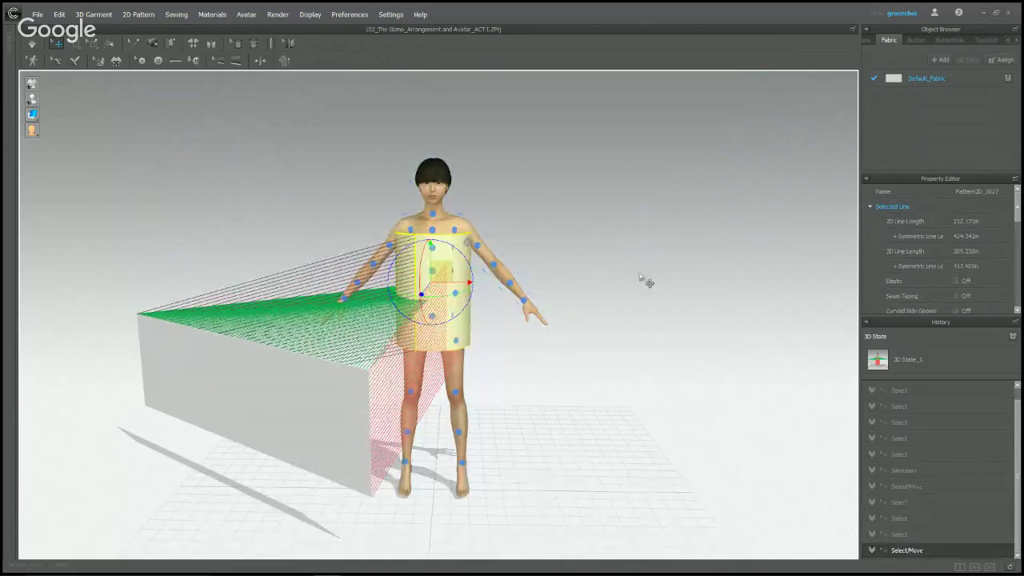
mouse_move(646, 283)
right_mouse_down()
mouse_move(642, 352)
mouse_move(584, 354)
mouse_move(642, 354)
mouse_move(641, 297)
right_mouse_up()
left_click(383, 363)
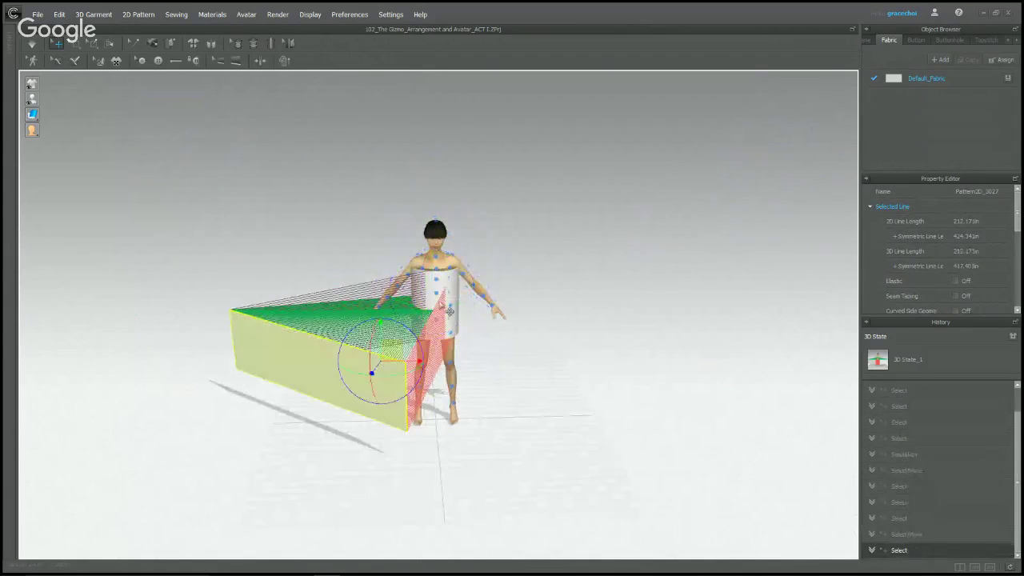
left_click(446, 302)
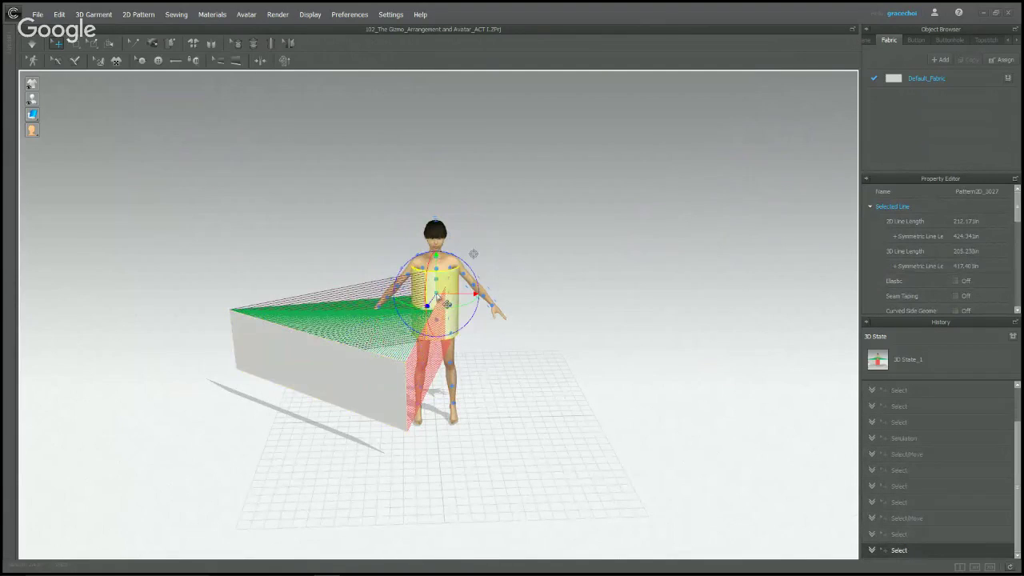
- Undo the lowering and the wrapping of the skirt panel around the avatar's torso
left_click(591, 220)
key("ctrl+z")
key("ctrl+z")
key("ctrl+z")
key("ctrl+z")
key("ctrl+z")
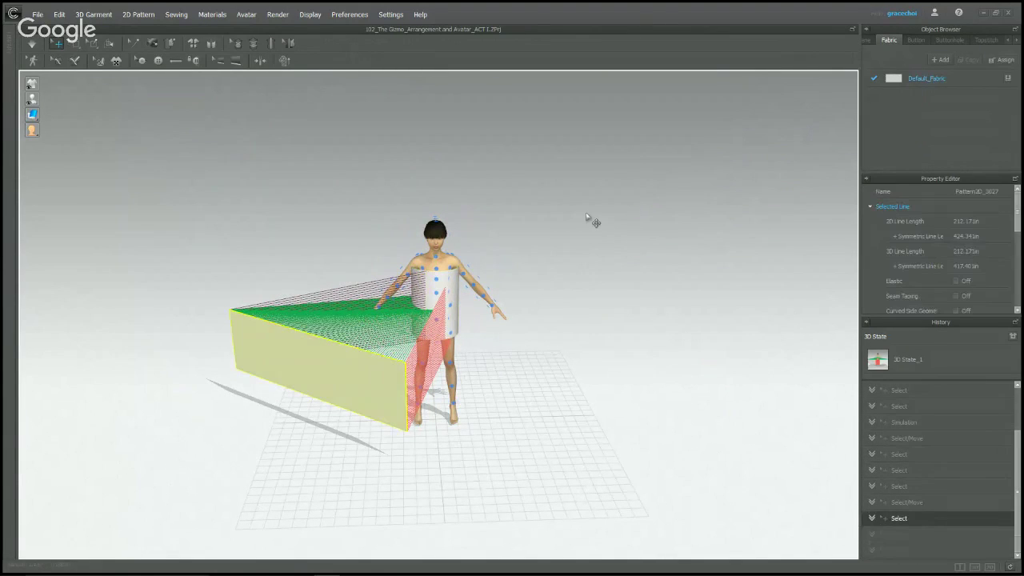
key("ctrl+z")
key("ctrl+z")
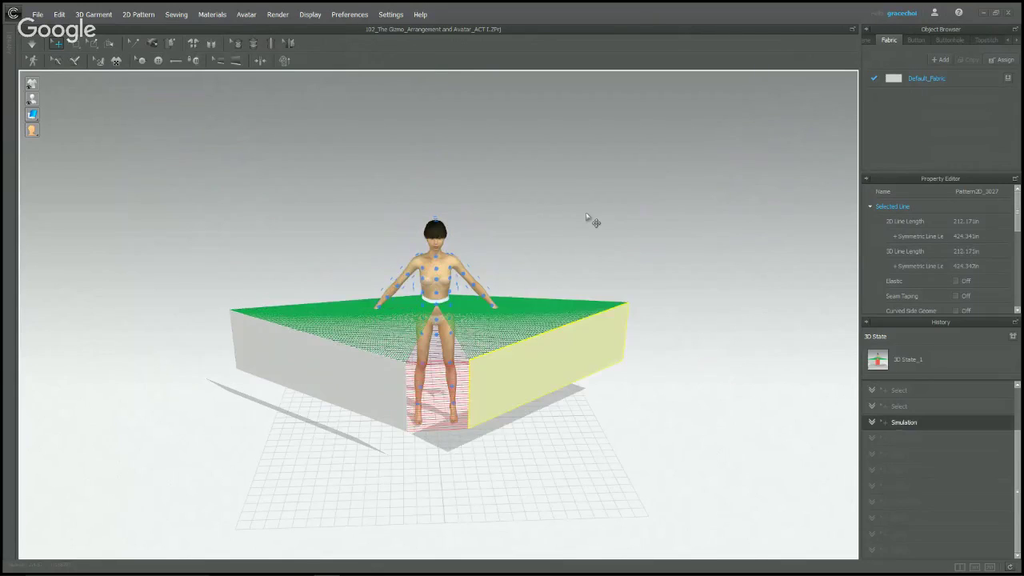
- Select the skirt panel on the avatar's left side and shift it slightly with the Gizmo
left_click(571, 279)
scroll(574, 280, "up", 5)
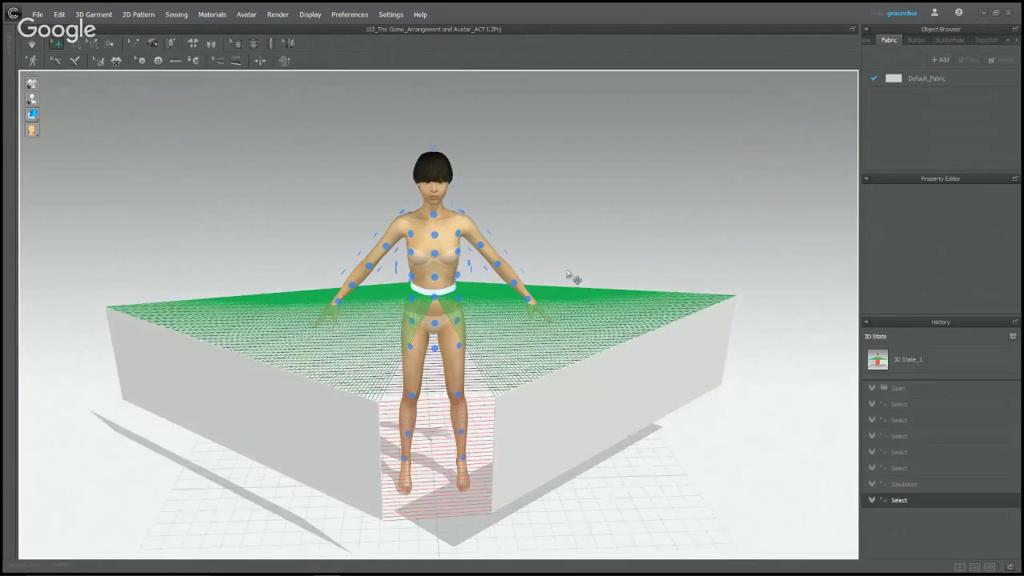
right_click_drag(565, 273, 592, 240)
scroll(593, 240, "down", 3)
scroll(585, 239, "up", 3)
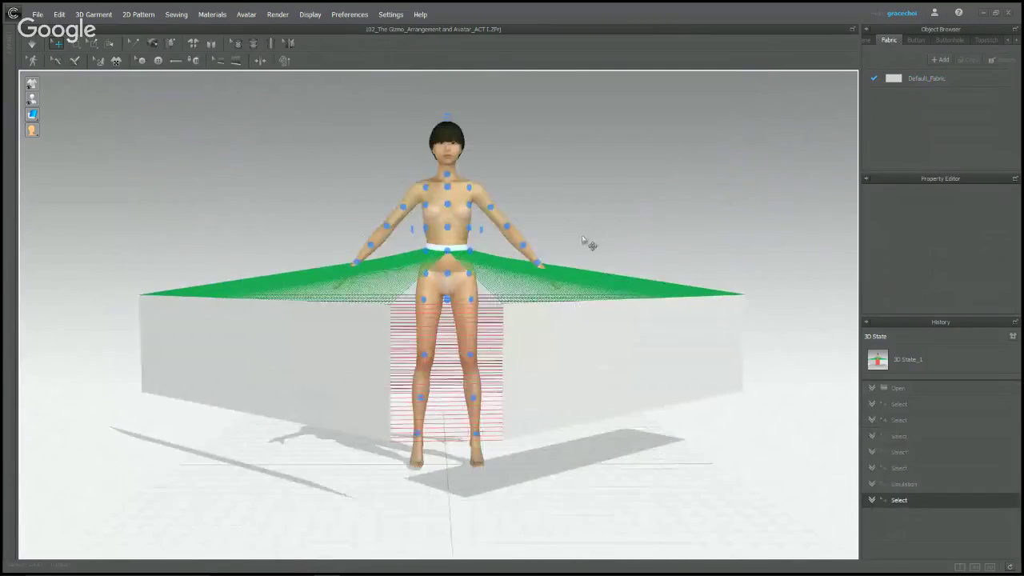
left_click(569, 374)
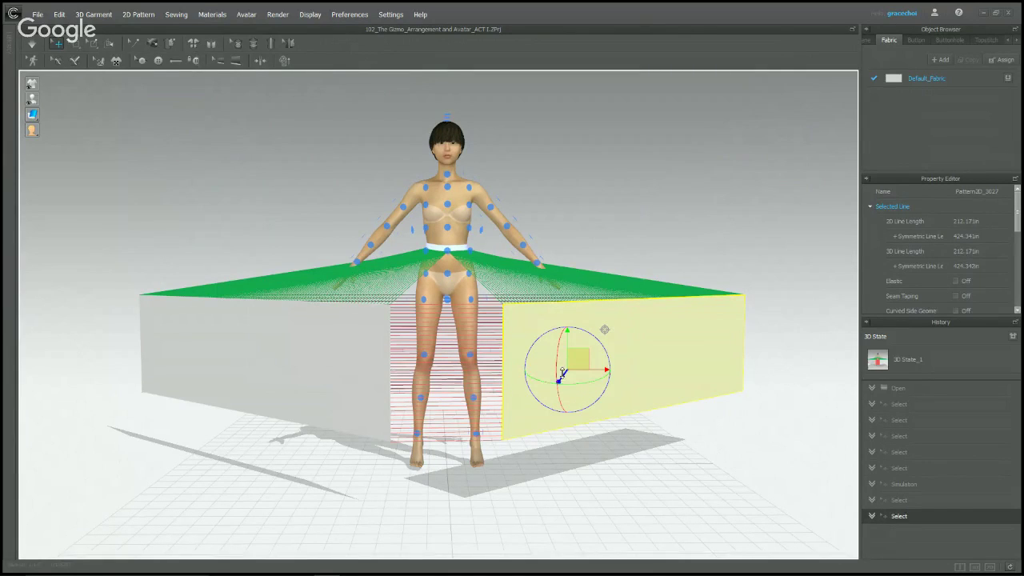
left_click_drag(562, 372, 610, 340)
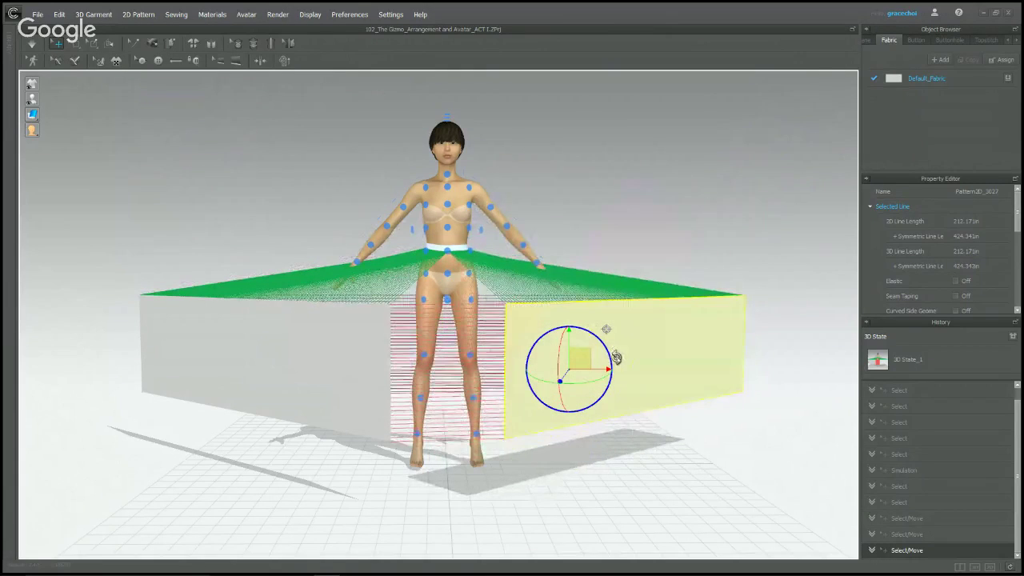
- Move the panel behind the avatar at torso height, slide it along the Gizmo's red axis, and clear the selection
left_click_drag(550, 396, 399, 147)
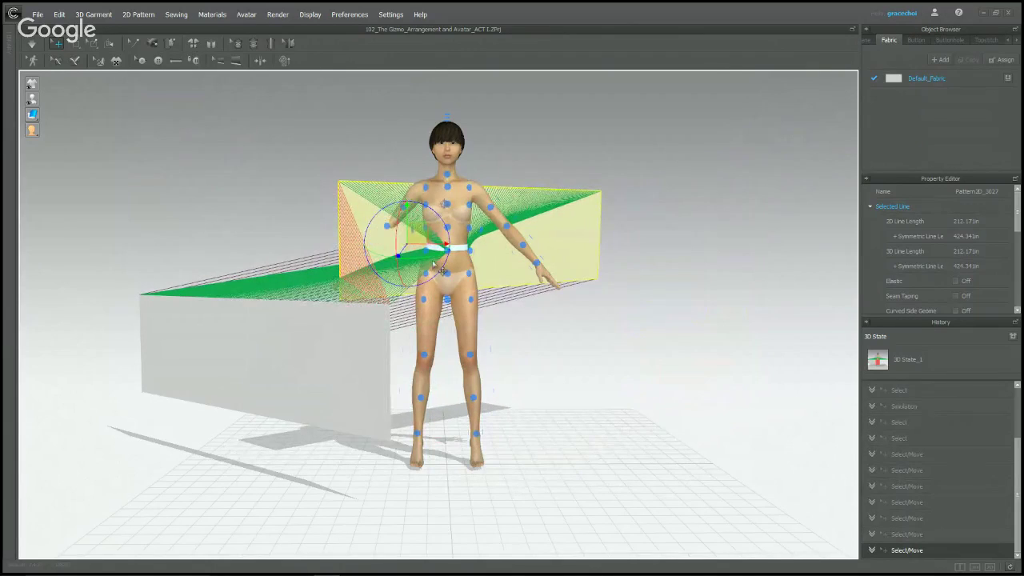
left_click_drag(445, 244, 467, 242)
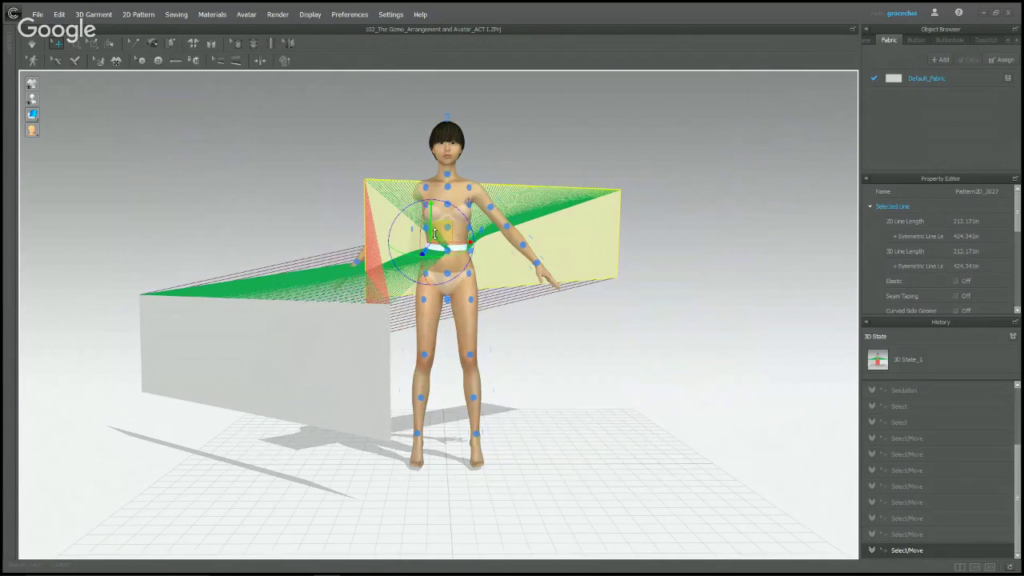
right_click(436, 235)
left_click(701, 169)
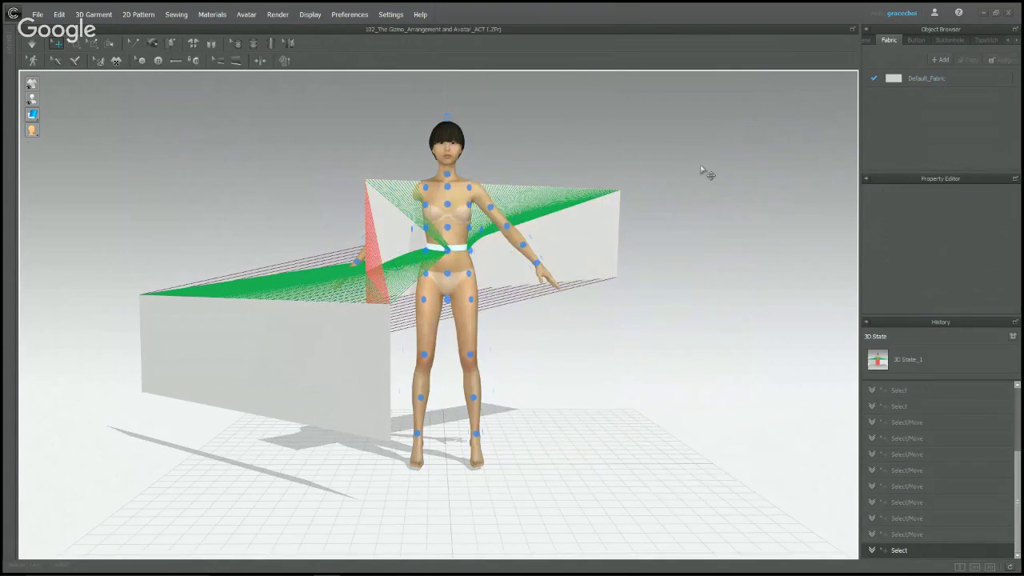
- Move the panel back down to the avatar's left side and bring it forward along the Gizmo's blue axis
left_click_drag(584, 228, 677, 323)
left_click(680, 212)
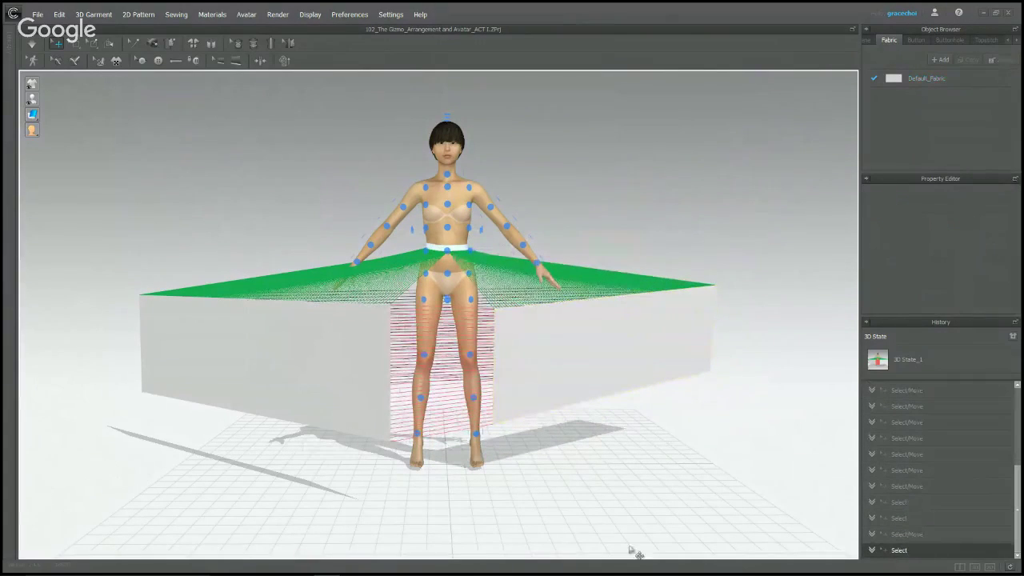
left_click(580, 367)
left_click_drag(571, 378, 578, 382)
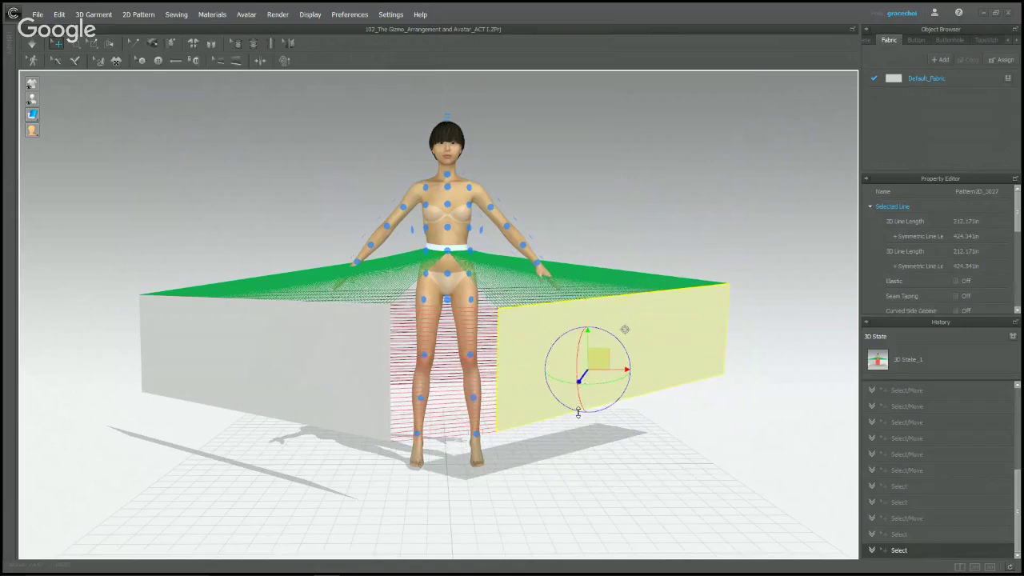
- Adjust the panel's rotation and position with the Gizmo from the front and side, pushing it slightly away along the blue axis
right_click_drag(689, 265, 680, 312)
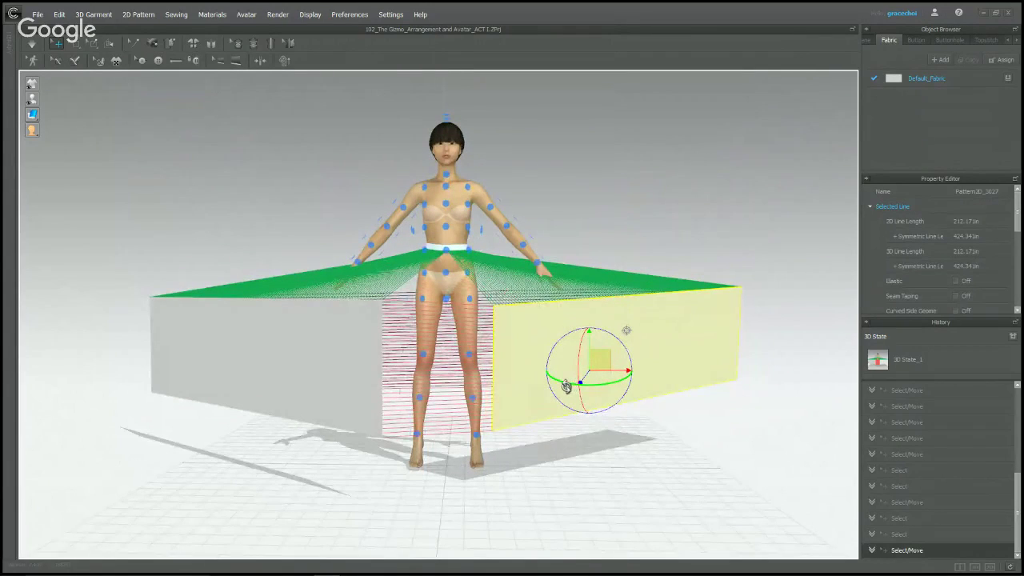
mouse_move(566, 386)
left_mouse_down()
mouse_move(635, 384)
mouse_move(588, 368)
mouse_move(613, 365)
mouse_move(582, 379)
left_mouse_up()
right_click_drag(658, 359, 605, 352)
left_click_drag(593, 350, 638, 306)
right_click_drag(638, 306, 555, 320)
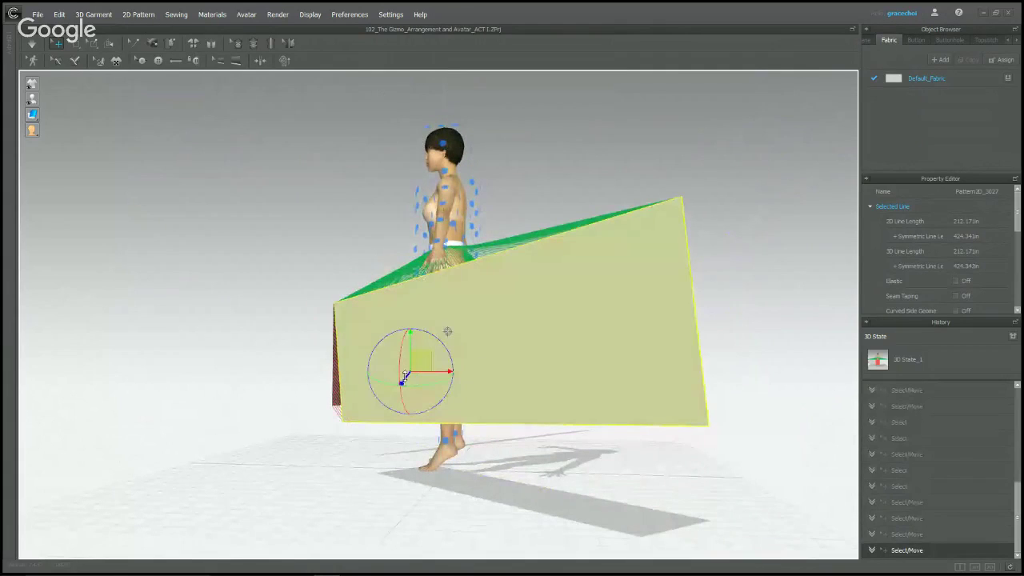
mouse_move(405, 376)
left_mouse_down()
mouse_move(415, 357)
mouse_move(405, 373)
left_mouse_up()
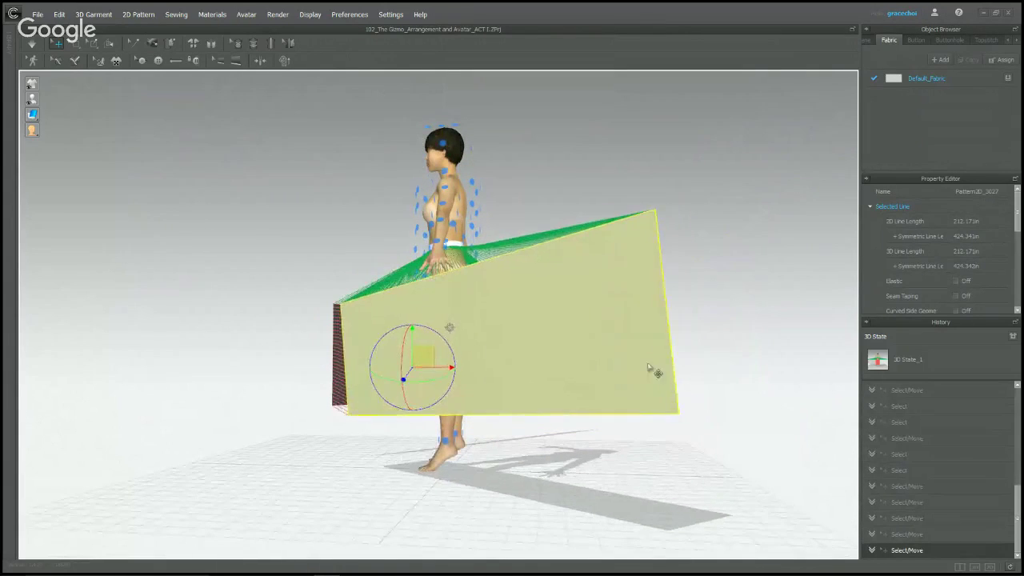
- From behind the avatar, shift the panel toward the avatar's back along the Gizmo's blue axis
right_click_drag(648, 368, 424, 371)
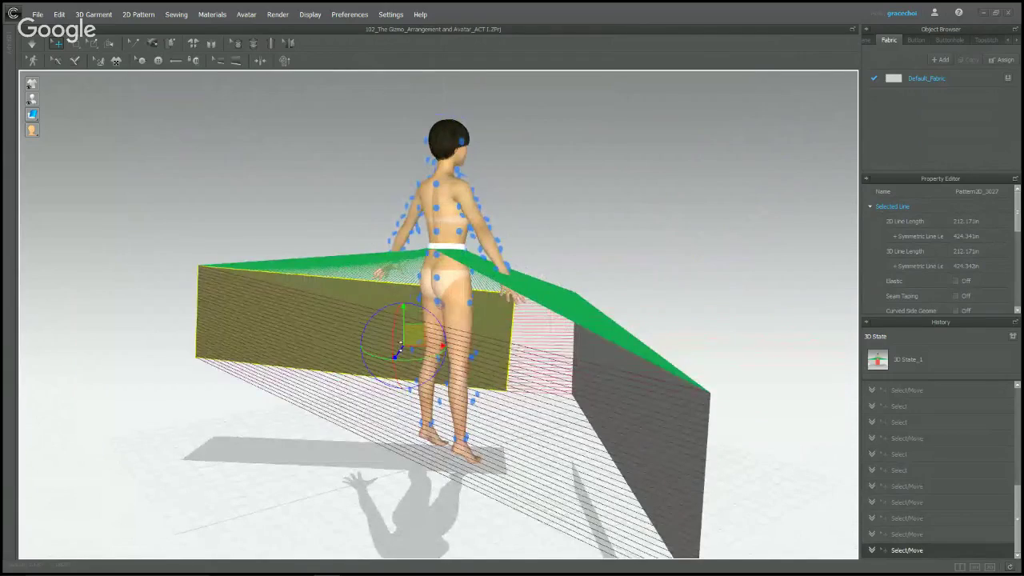
left_click_drag(400, 345, 400, 464)
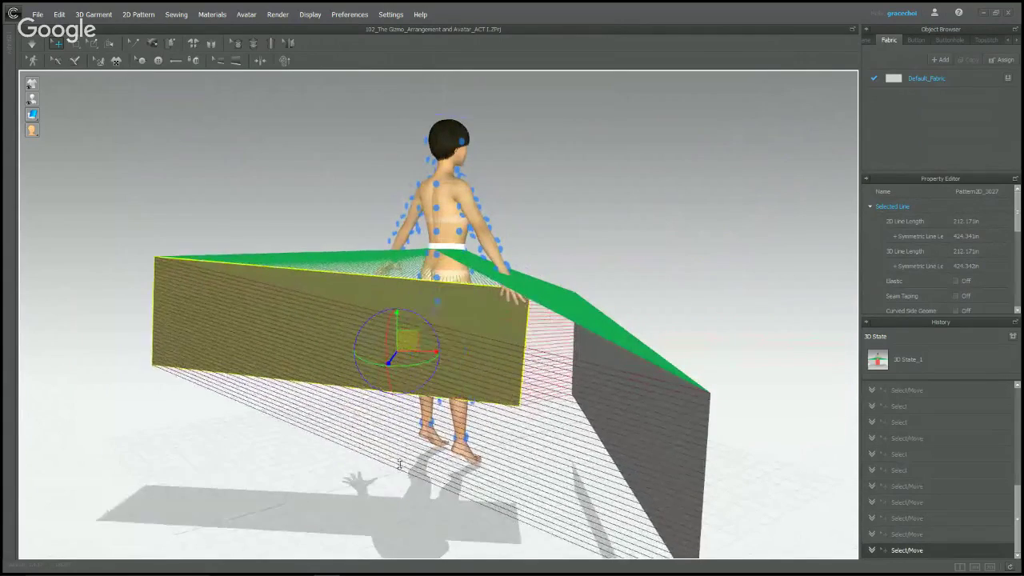
right_click_drag(400, 464, 674, 370)
scroll(610, 363, "up", 4)
scroll(595, 365, "down", 5)
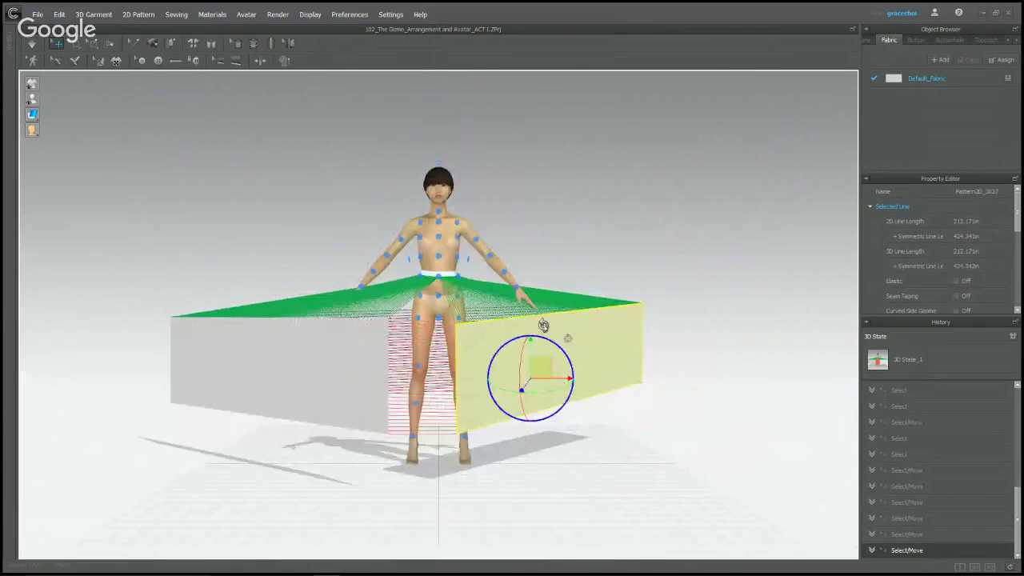
- Tilt the panel with the Gizmo's red ring and clear the selection
middle_click_drag(579, 255, 601, 286)
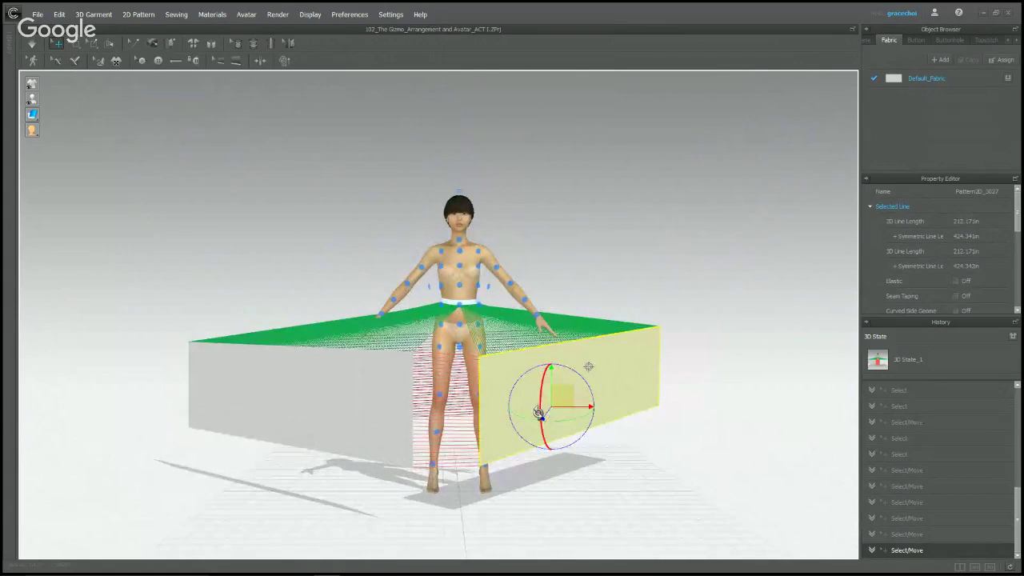
left_click_drag(538, 412, 535, 396)
left_click(616, 274)
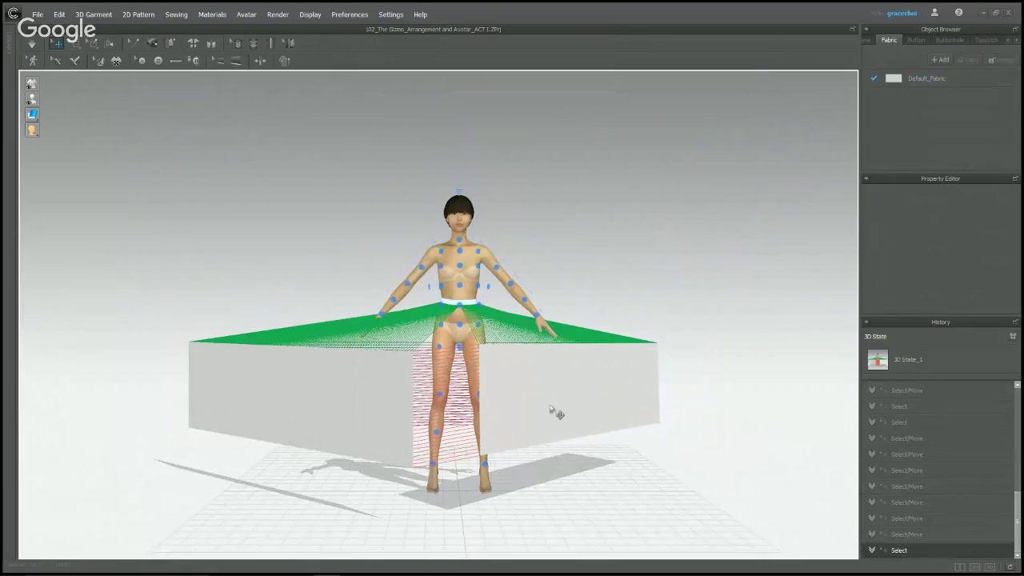
- Switch to the Front view and turn the panel about its vertical axis with the Gizmo until it is nearly edge-on
scroll(552, 413, "up", 2)
right_click(597, 211)
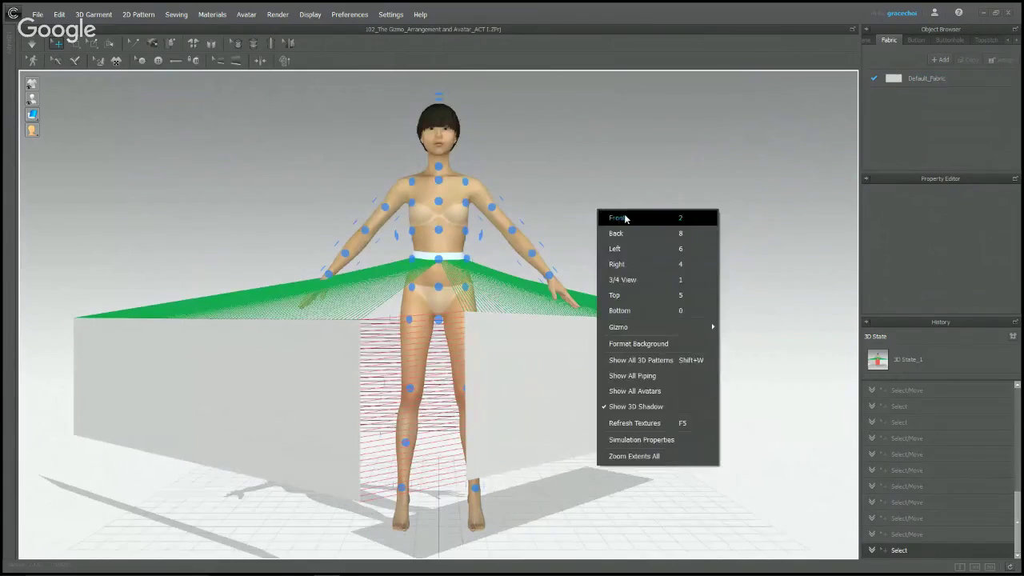
left_click(626, 219)
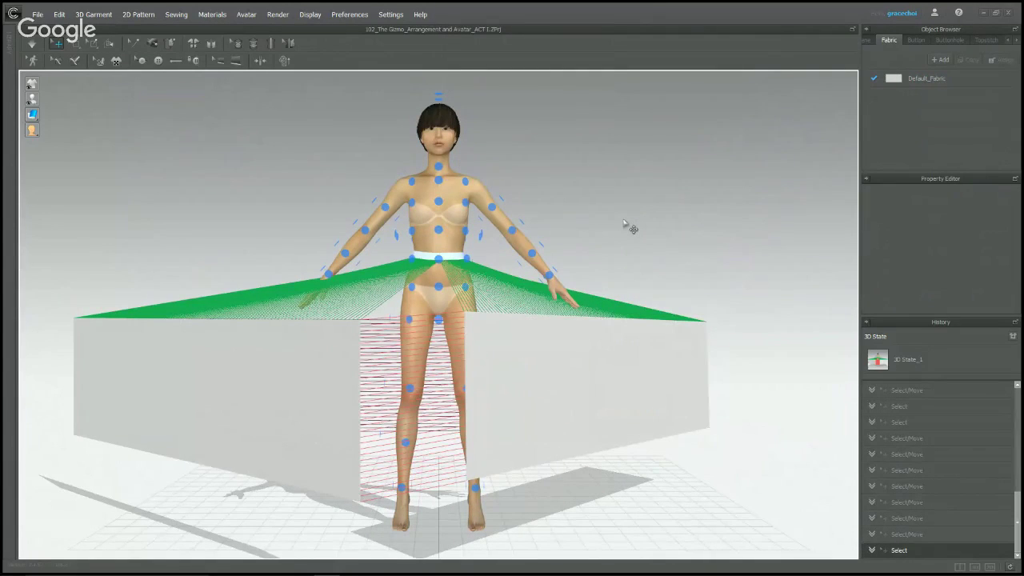
scroll(628, 228, "down", 2)
right_click(503, 367)
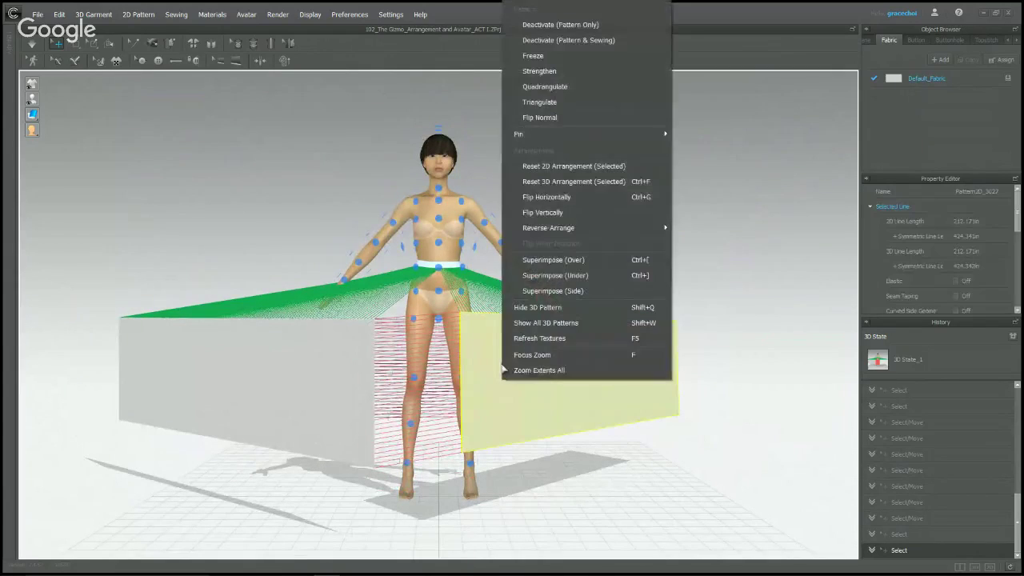
left_click(504, 397)
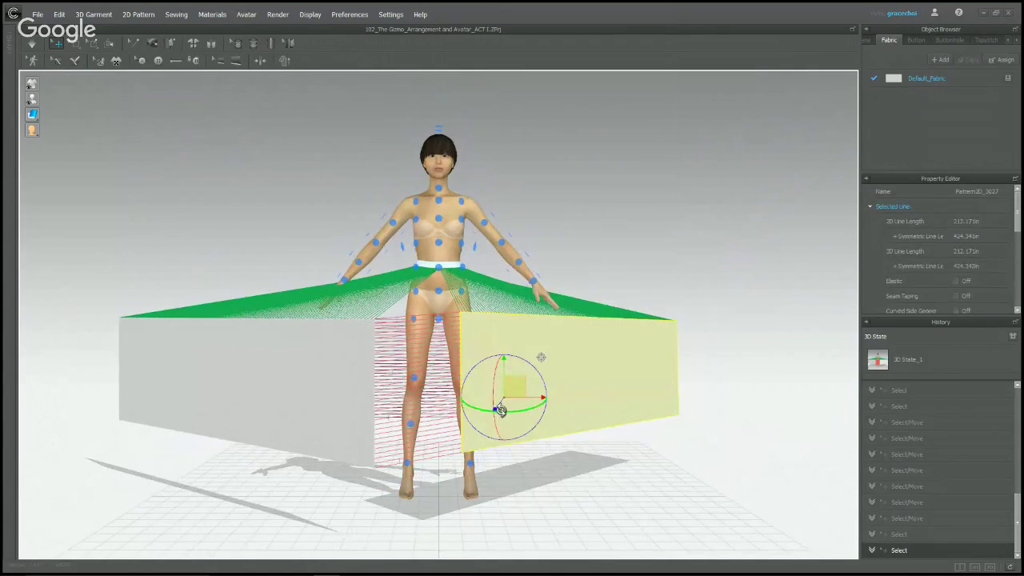
left_click_drag(500, 410, 561, 409)
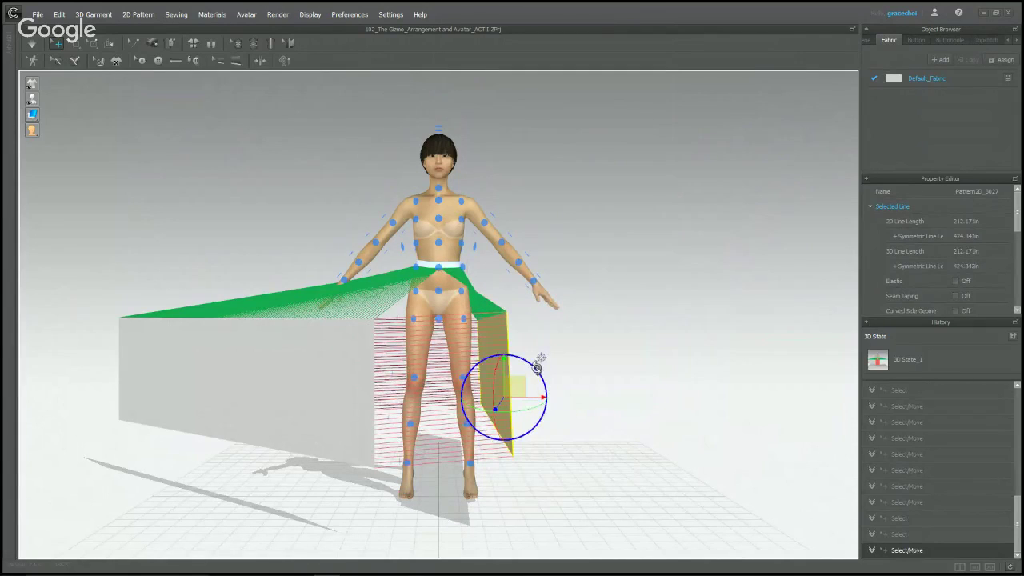
- Shift the turned panel closer to the avatar's left leg and farther back with the Gizmo, and clear the selection
left_click_drag(537, 367, 514, 364)
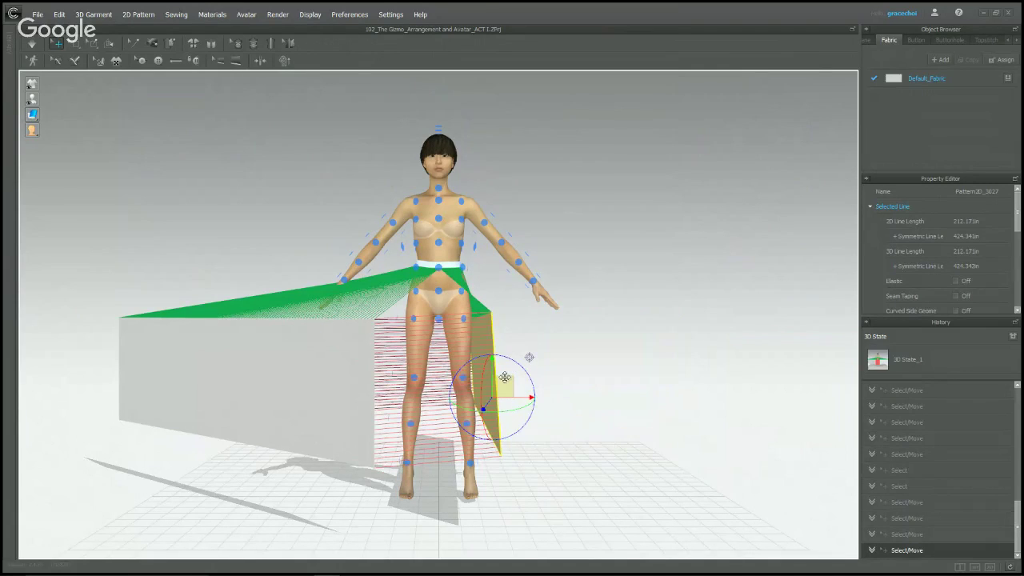
left_click_drag(486, 405, 470, 344)
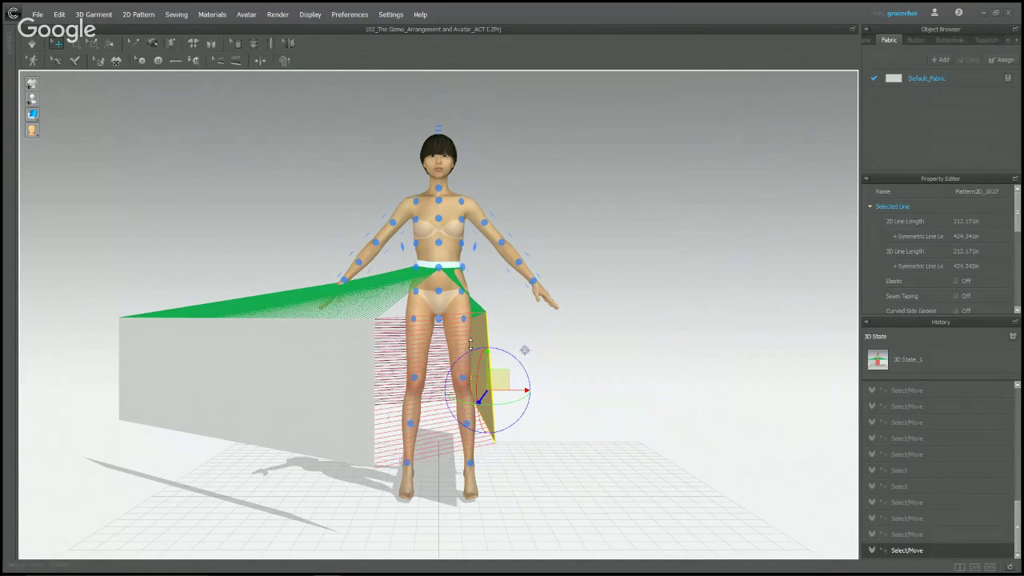
left_click(639, 360)
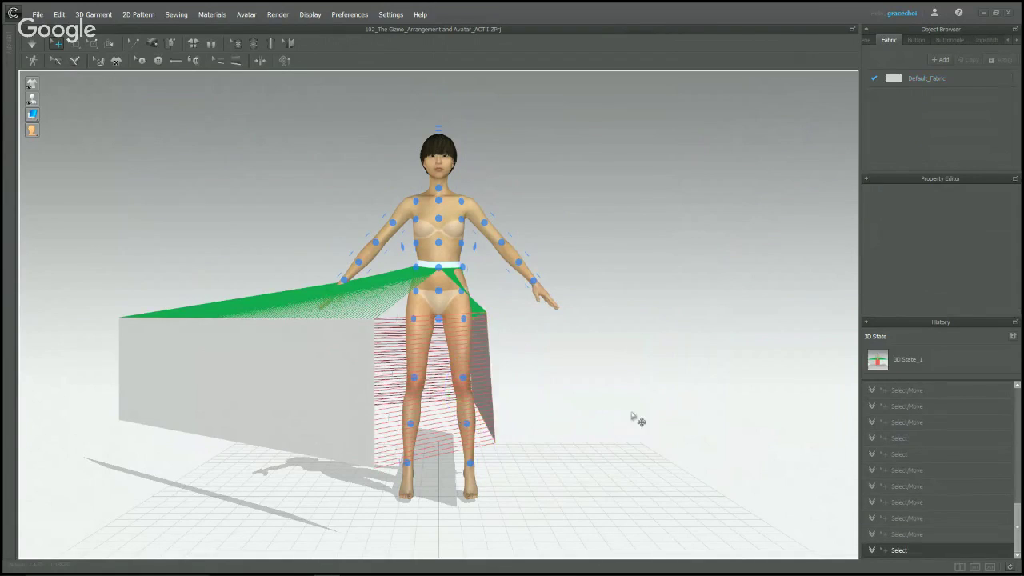
- Hide the arrangement points, move the panel on the avatar's left side forward and up to hip level beside the body, and clear the selection
right_click_drag(635, 418, 503, 413)
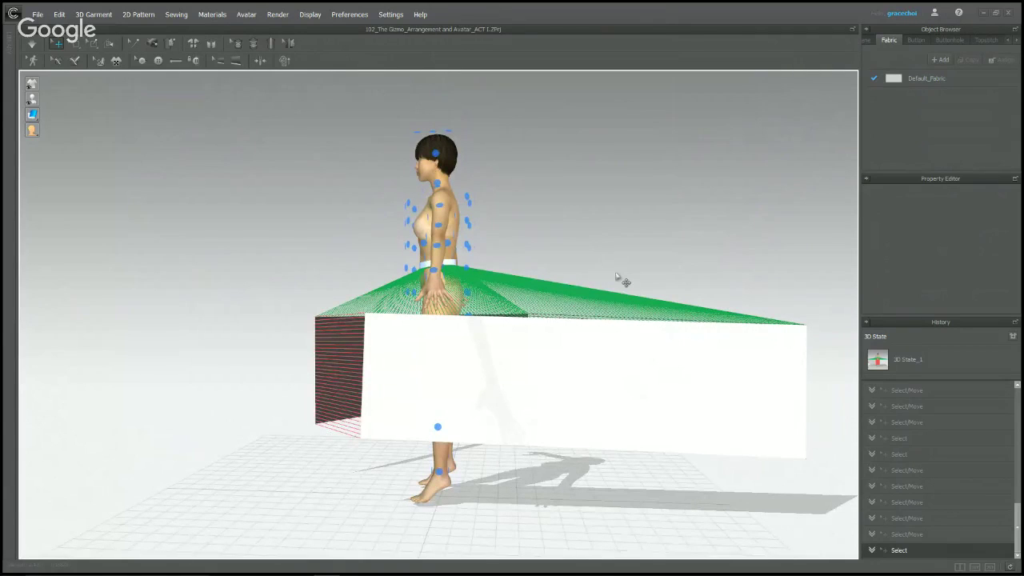
key("shift+f")
left_click_drag(634, 395, 509, 328)
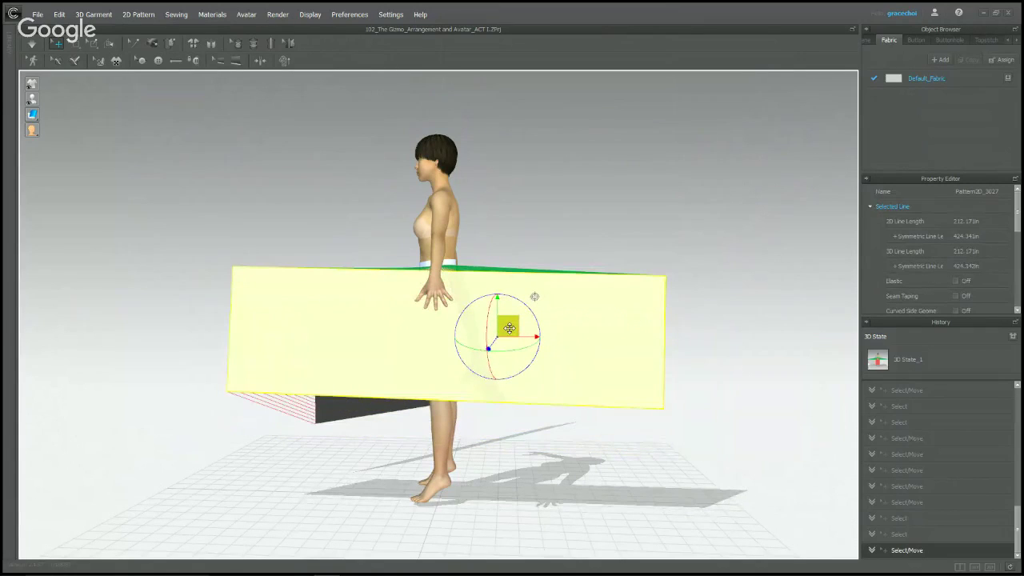
left_click(392, 448)
- Move the other skirt panel to hip level along the avatar's right side with the Gizmo and clear the selection
right_click_drag(342, 442, 391, 430)
left_click(304, 398)
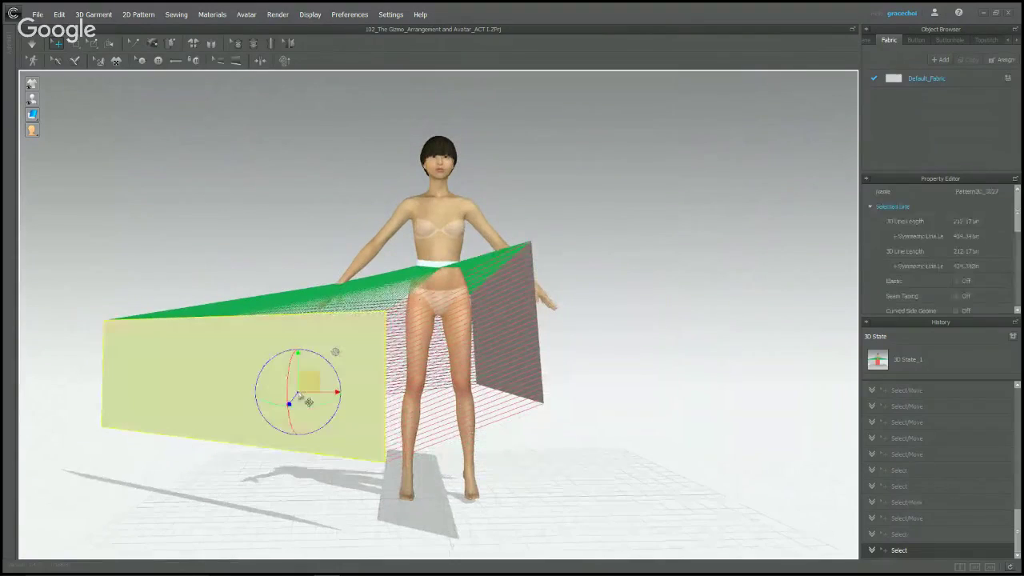
left_click_drag(318, 391, 408, 340)
right_click_drag(334, 422, 424, 396)
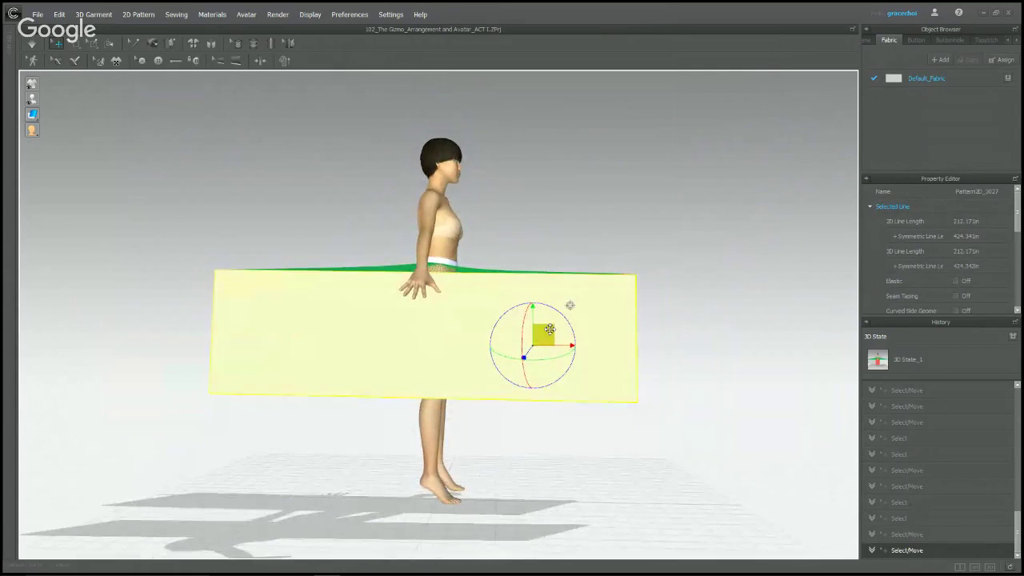
left_click_drag(550, 341, 543, 342)
left_click(635, 221)
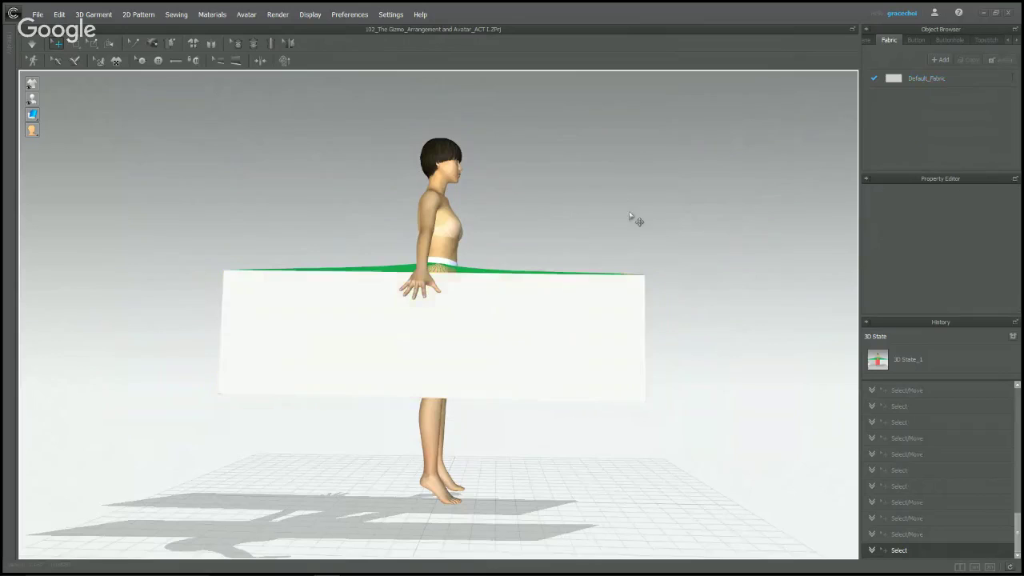
- Check the panels' alignment from above, simulate the skirt so it drapes around the avatar, and clear the panel selection
right_click_drag(635, 221, 537, 408)
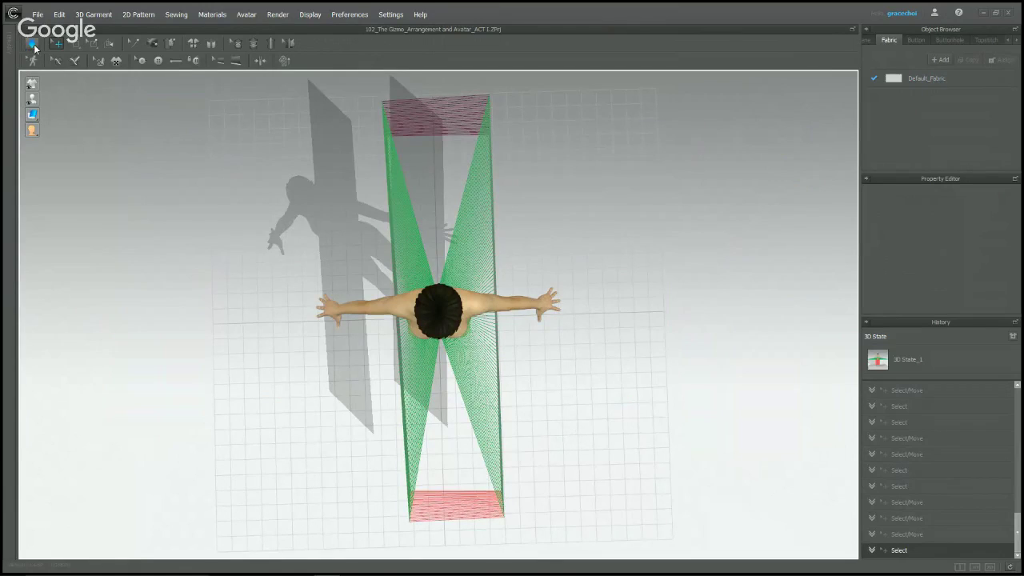
left_click(33, 47)
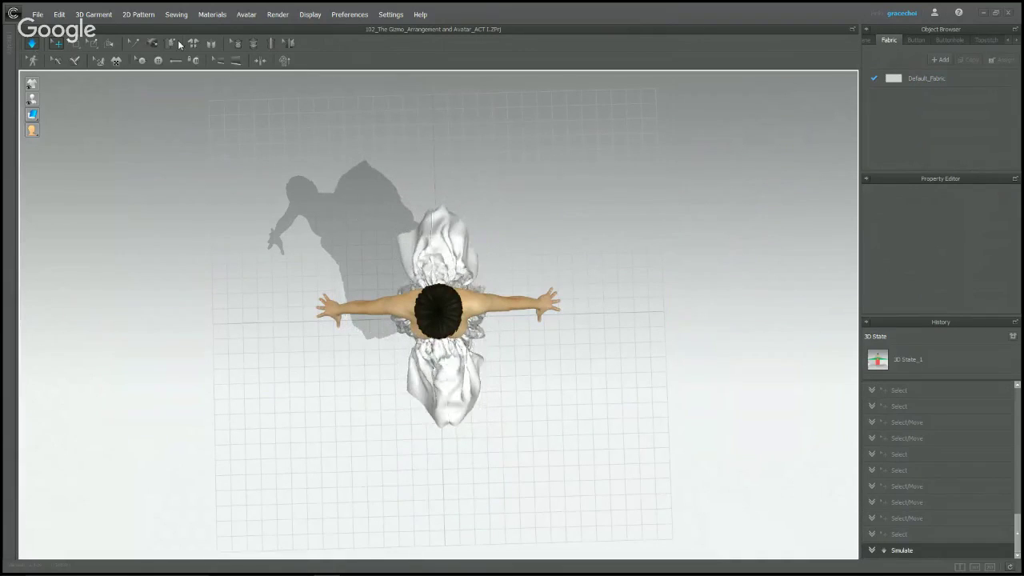
right_click_drag(462, 449, 384, 387)
left_click(541, 352)
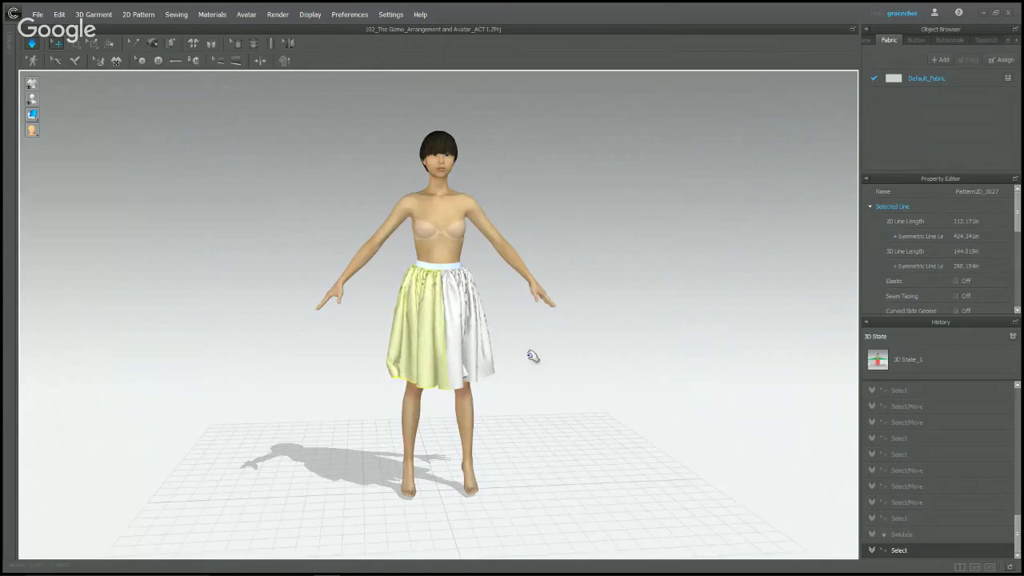
key("space")
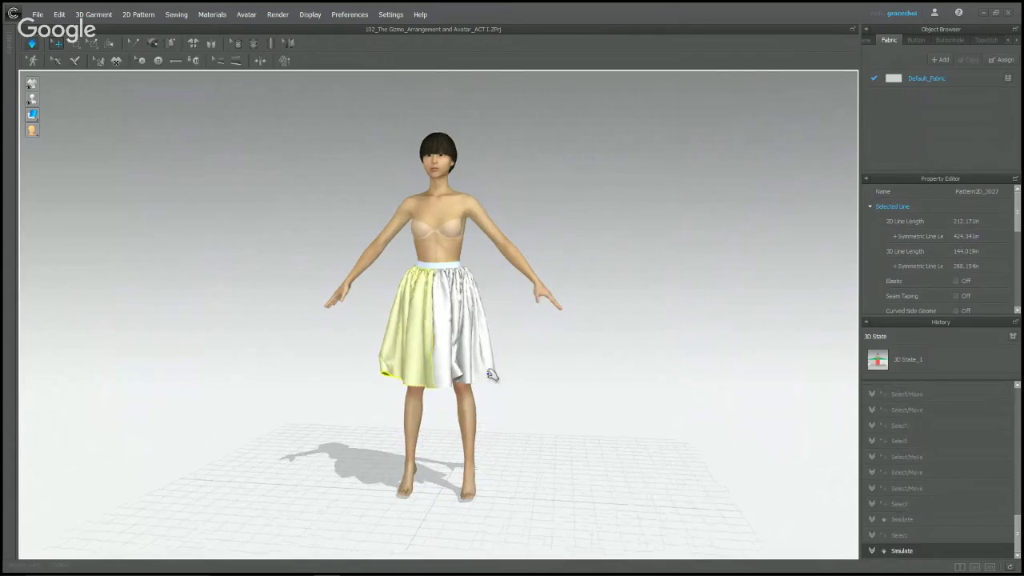
left_click(543, 338)
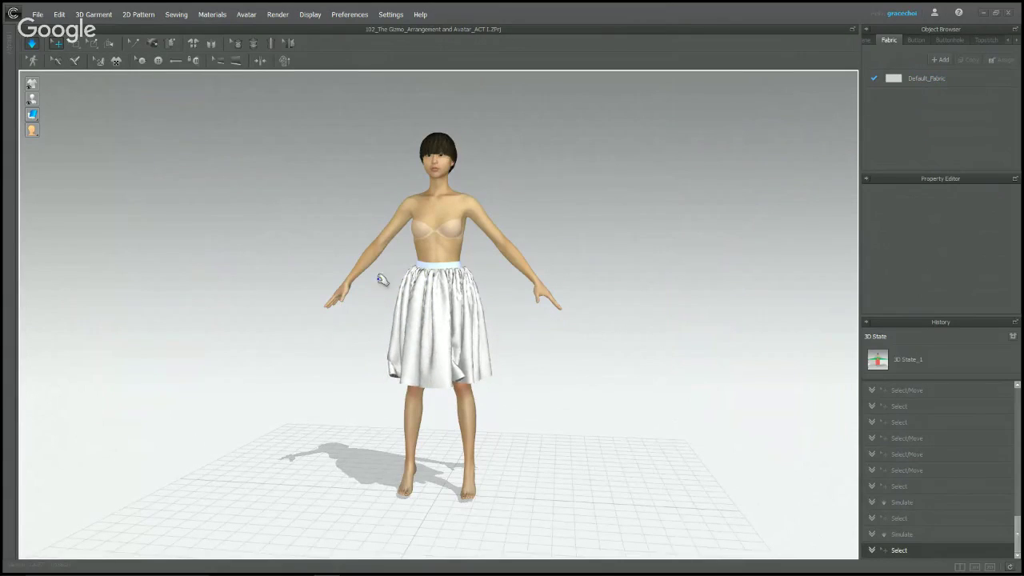
- Pull the folded hem areas on both sides of the skirt straight while simulating, clear the selection, and stop the simulation
key("space")
right_click_drag(522, 329, 539, 333)
key("space")
left_click_drag(454, 394, 474, 375)
left_click(474, 376)
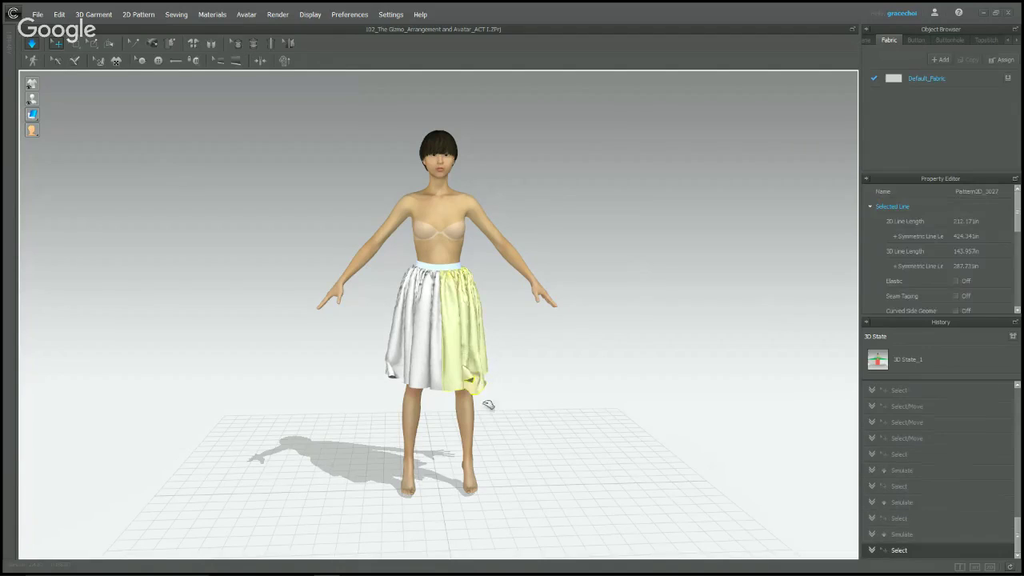
left_click(390, 382)
left_click(619, 360)
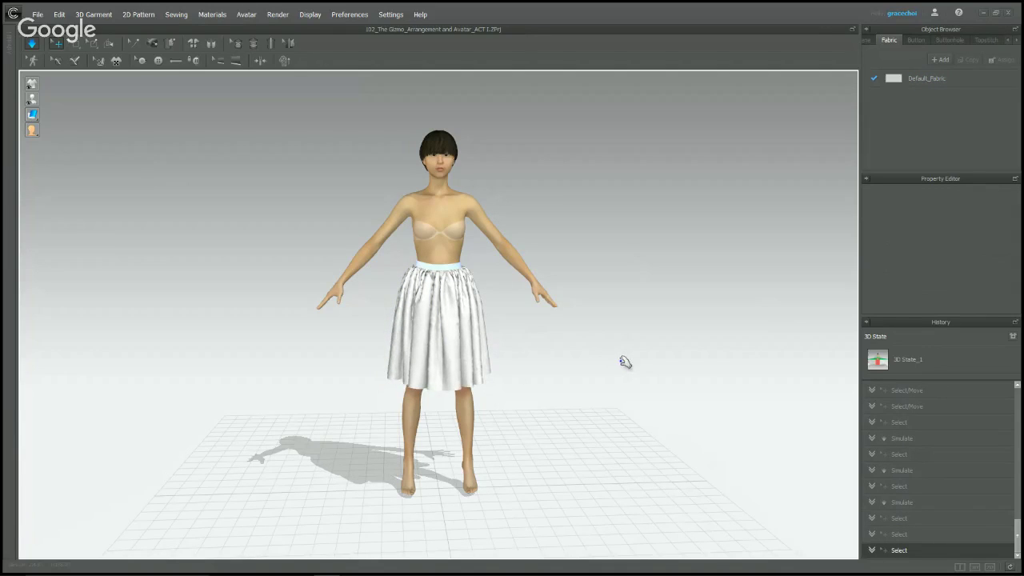
key("space")
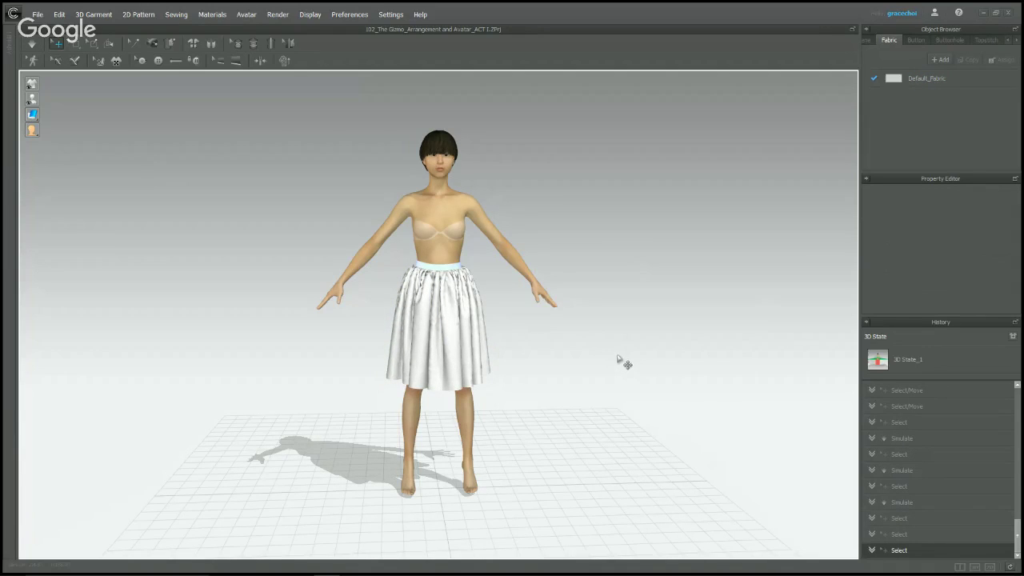
- Show the 3D and 2D windows side by side and frame all the skirt and waistband pieces in 2D
left_click(960, 568)
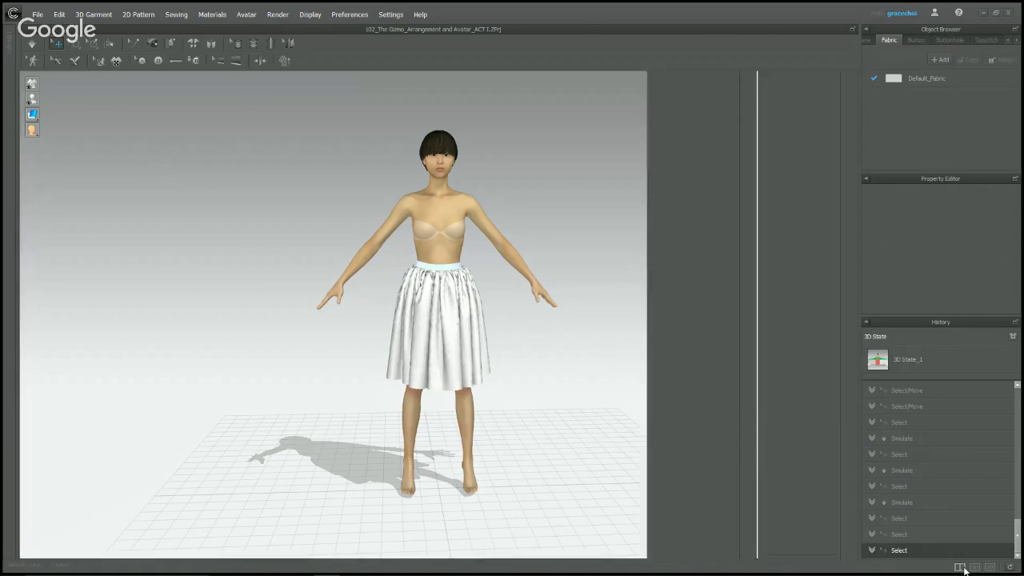
scroll(708, 317, "down", 2)
middle_click_drag(716, 373, 642, 363)
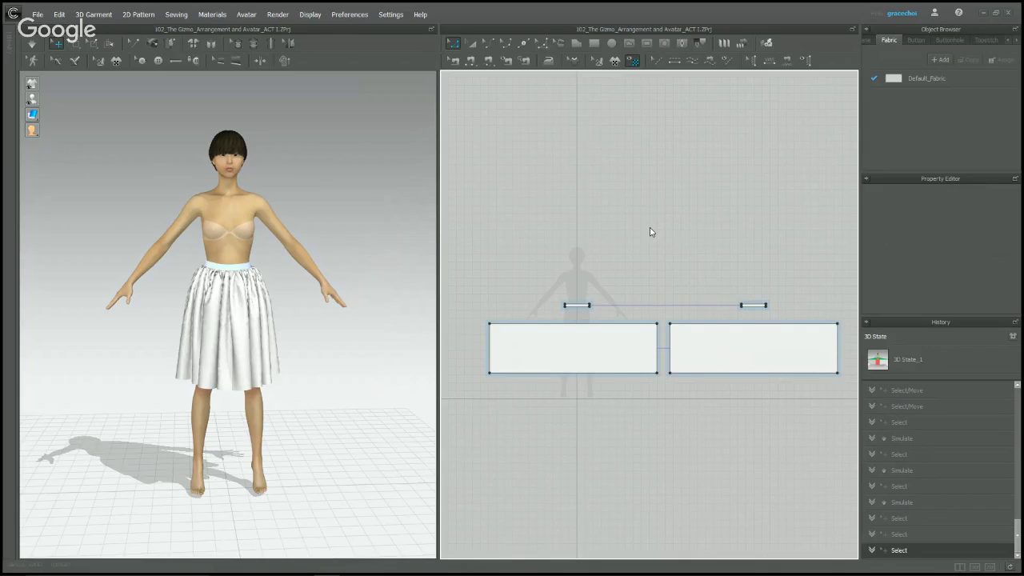
- Select a skirt panel in the 2D window, examine the pattern layout at different zoom levels and positions, and clear the selection
left_click(598, 342)
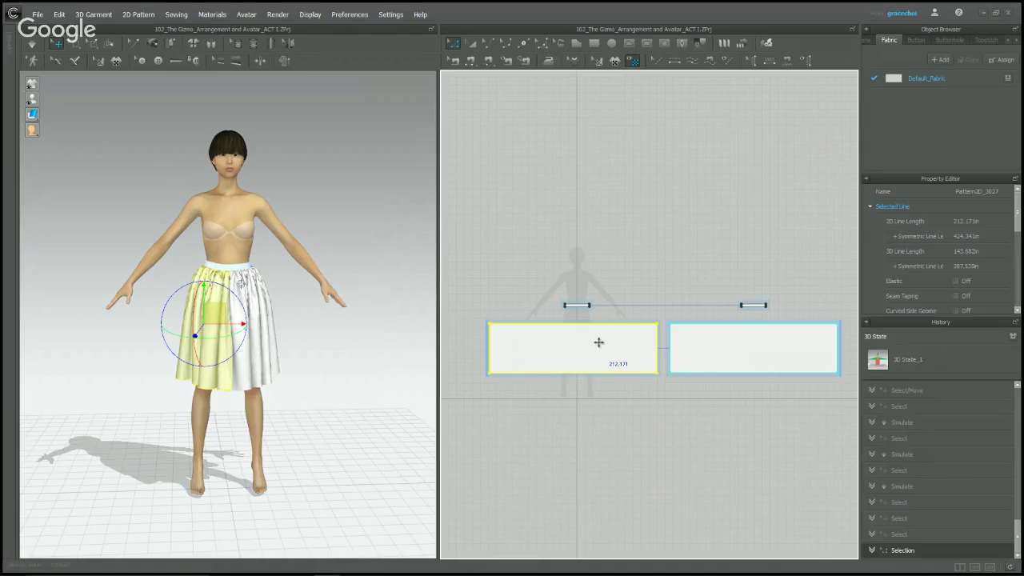
scroll(611, 339, "up", 4)
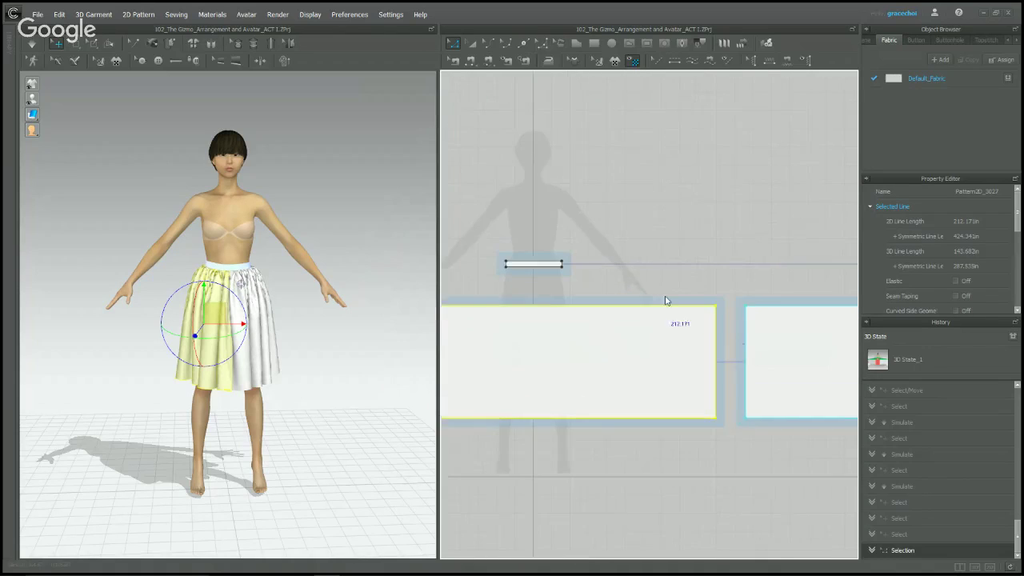
scroll(675, 290, "up", 4)
scroll(682, 284, "down", 8)
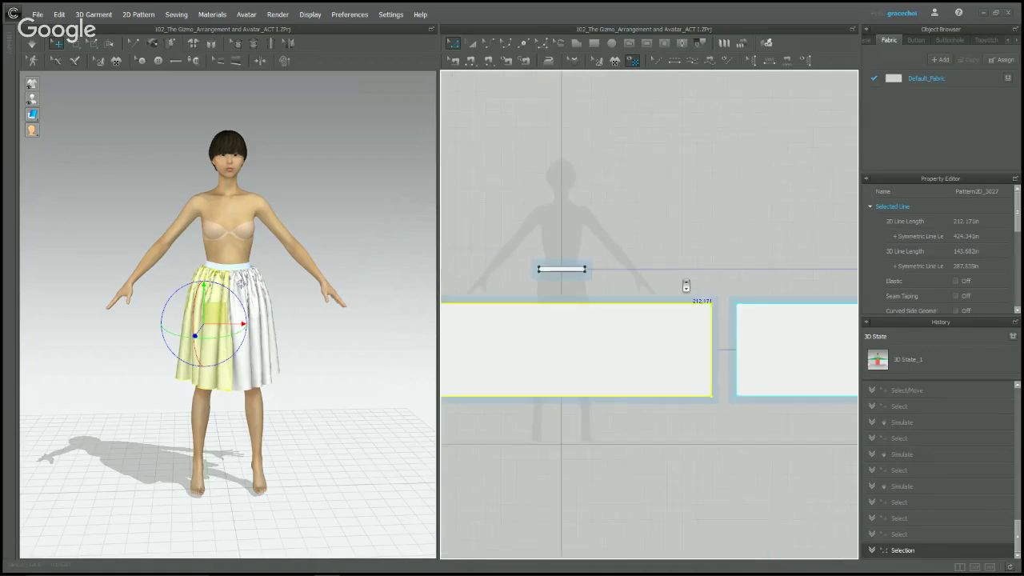
scroll(685, 285, "down", 1)
scroll(686, 284, "up", 4)
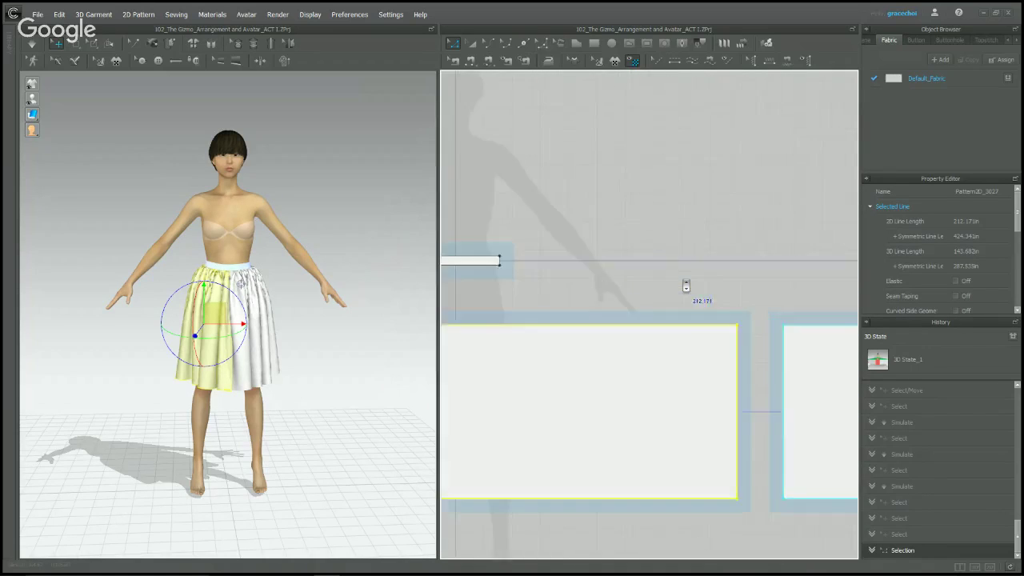
scroll(685, 284, "down", 6)
right_click_drag(708, 277, 646, 289)
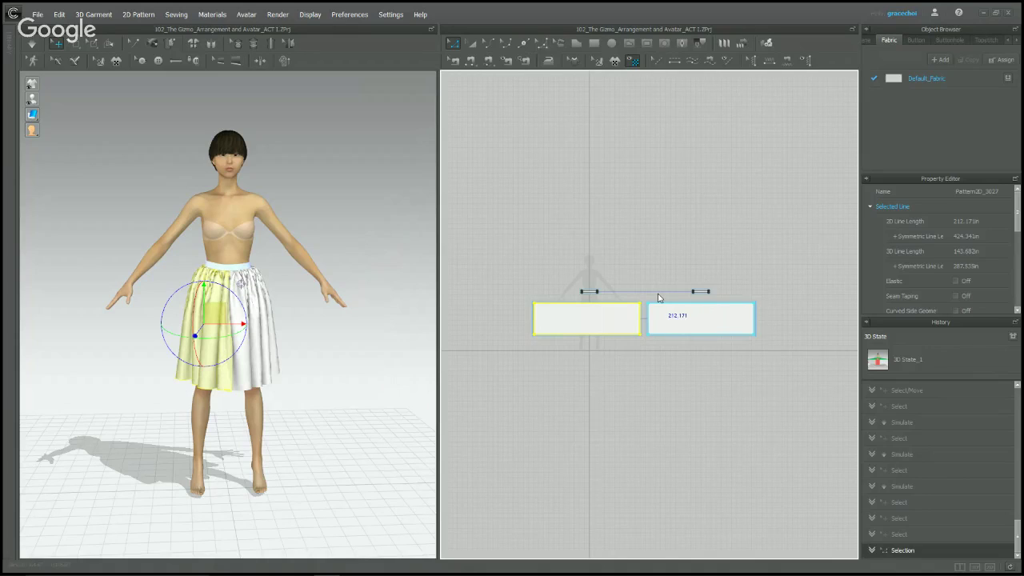
left_click(784, 281)
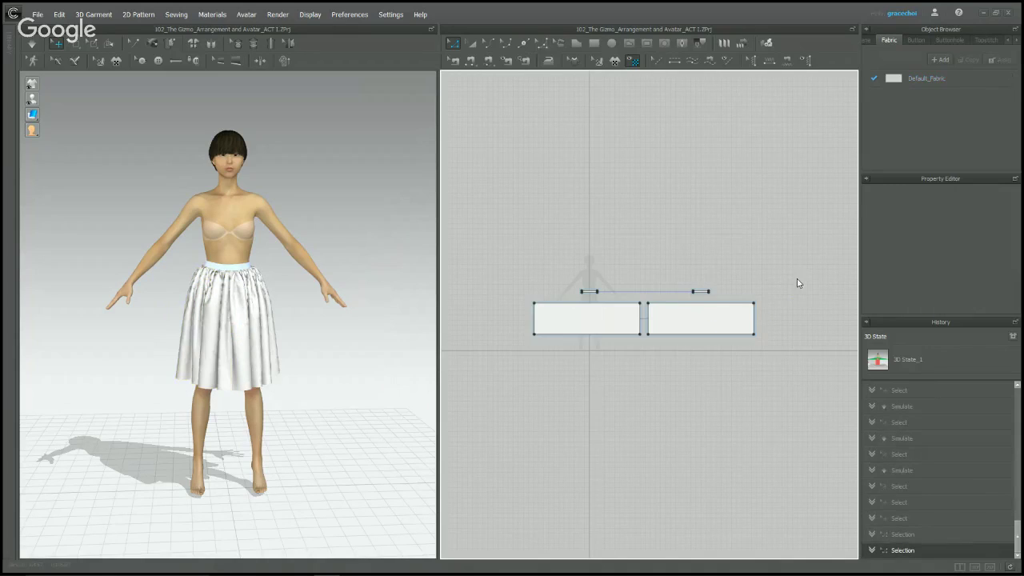
right_click_drag(796, 282, 600, 288)
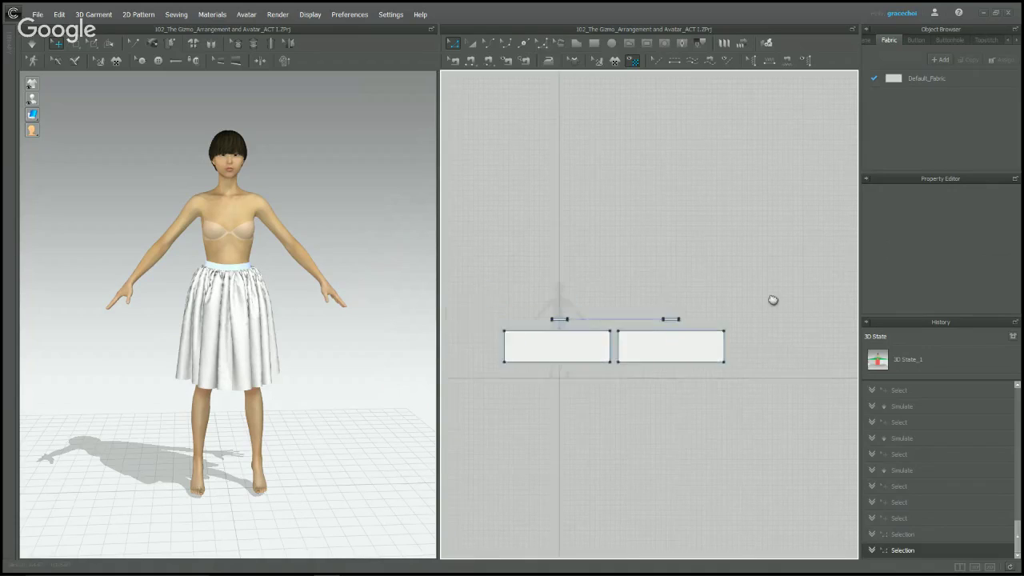
- Examine the context options for the empty 2D area, a skirt panel and a waistband line, and clear the selection
right_click(653, 259)
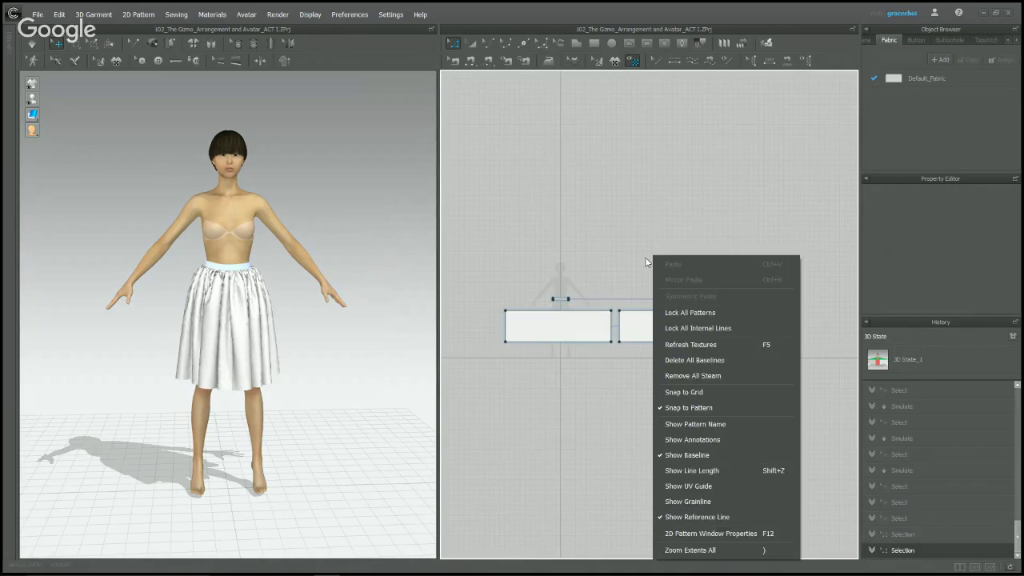
right_click(592, 332)
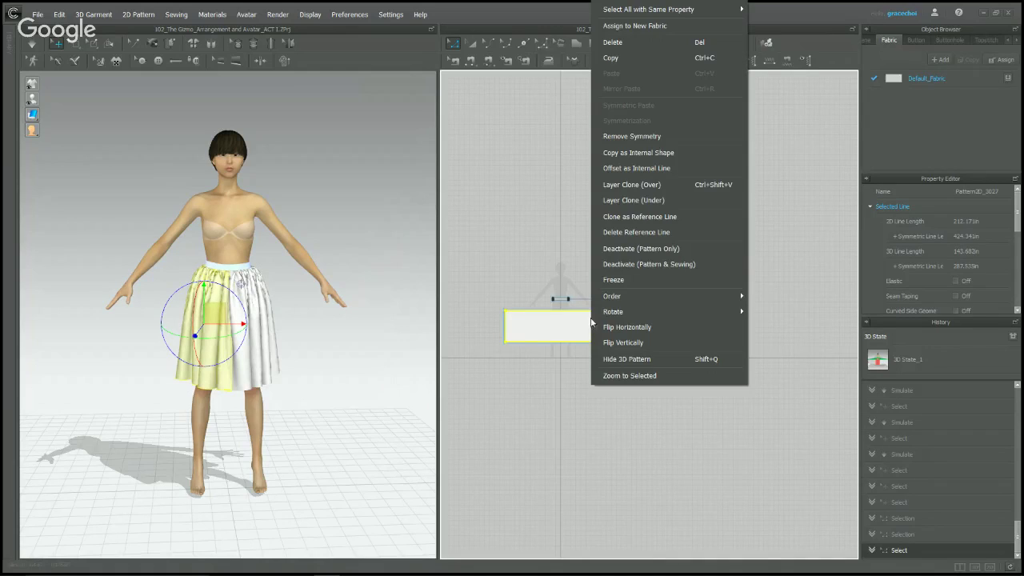
right_click(564, 301)
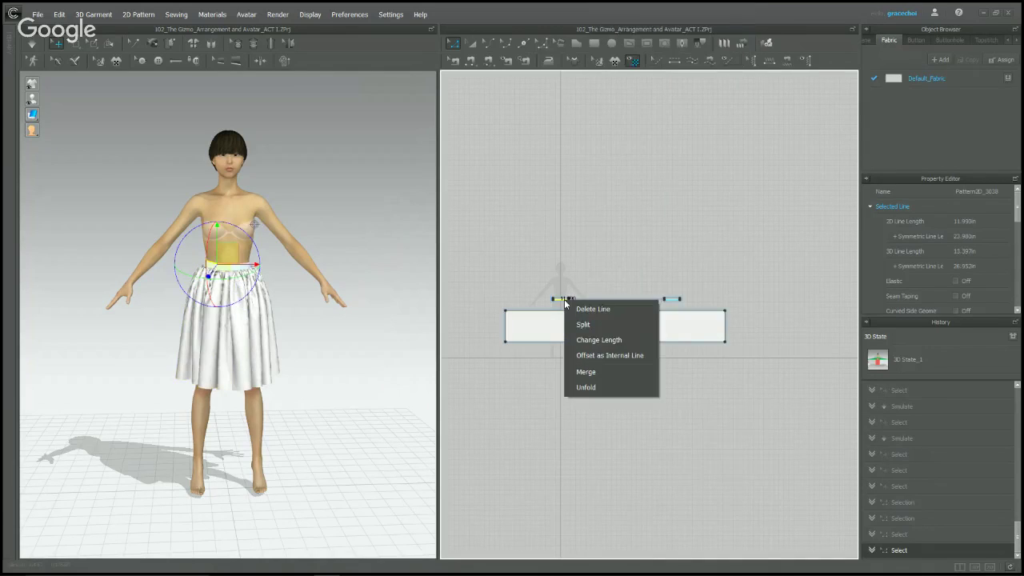
left_click(655, 259)
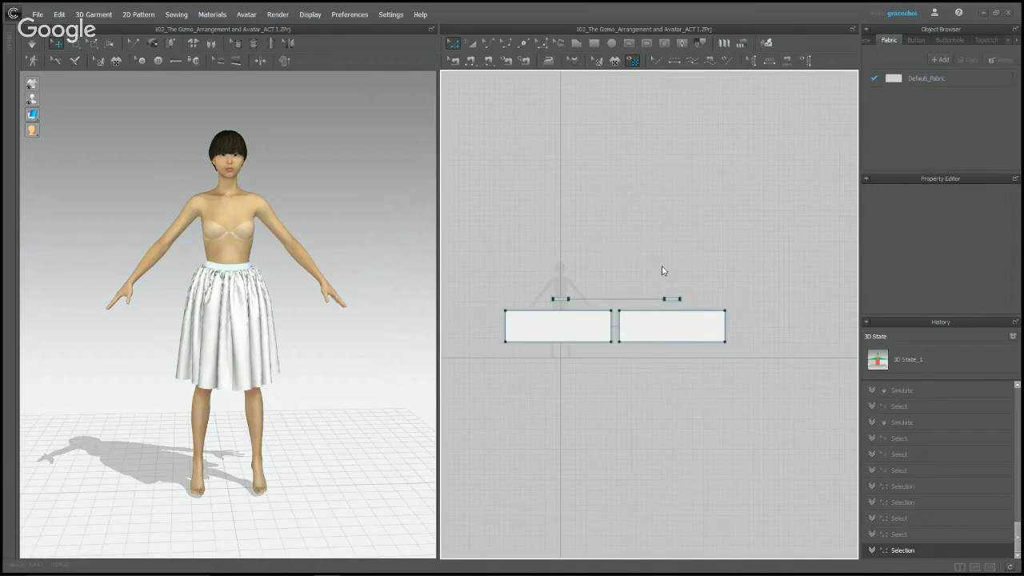
middle_click_drag(662, 270, 702, 245)
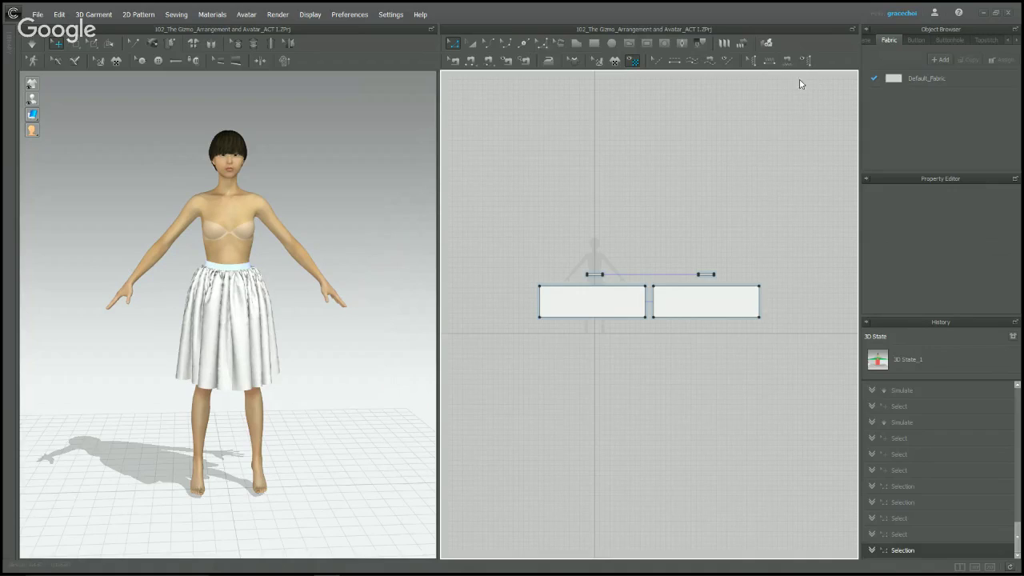
- Open the 100_Intro to Segment Sewing project from the library's 6_Sewing, A_Puzzles folder without saving the current file
left_click(452, 63)
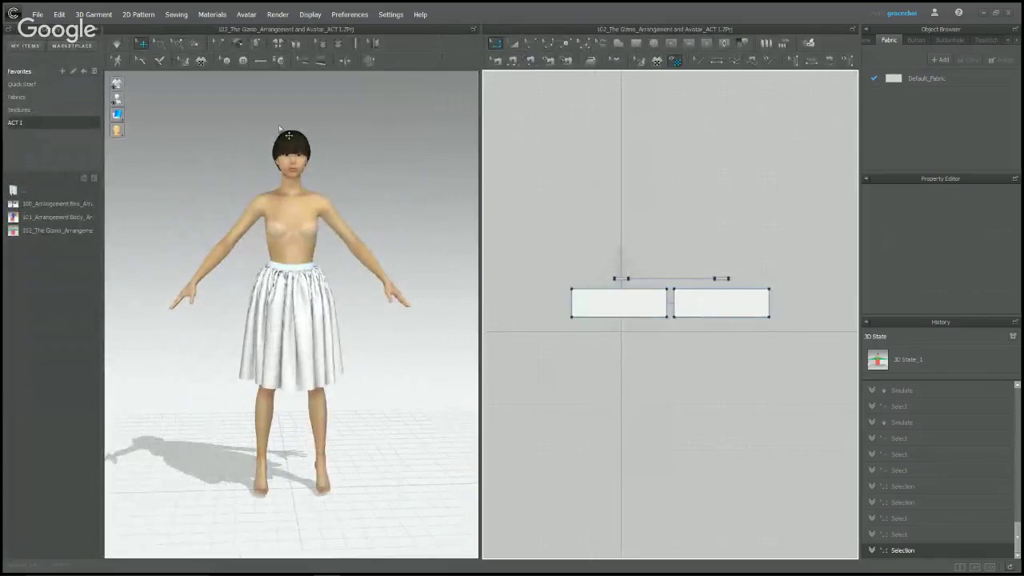
double_click(25, 193)
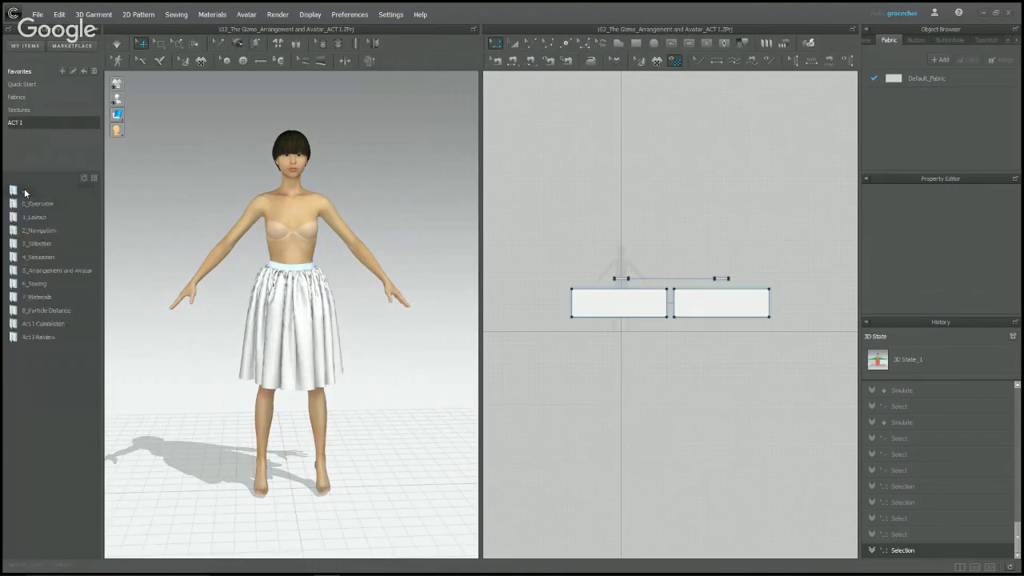
double_click(31, 284)
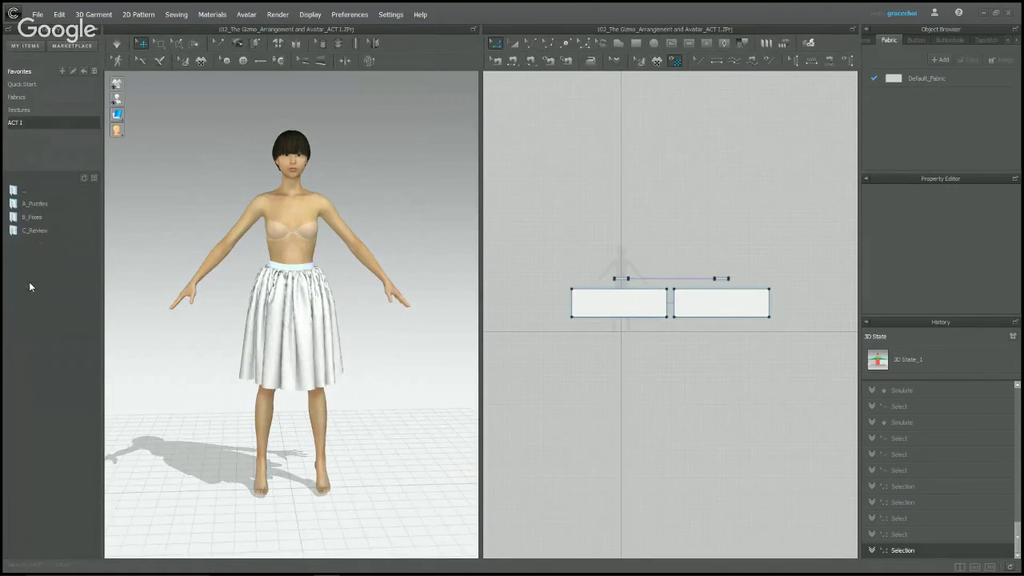
double_click(43, 203)
mouse_move(44, 203)
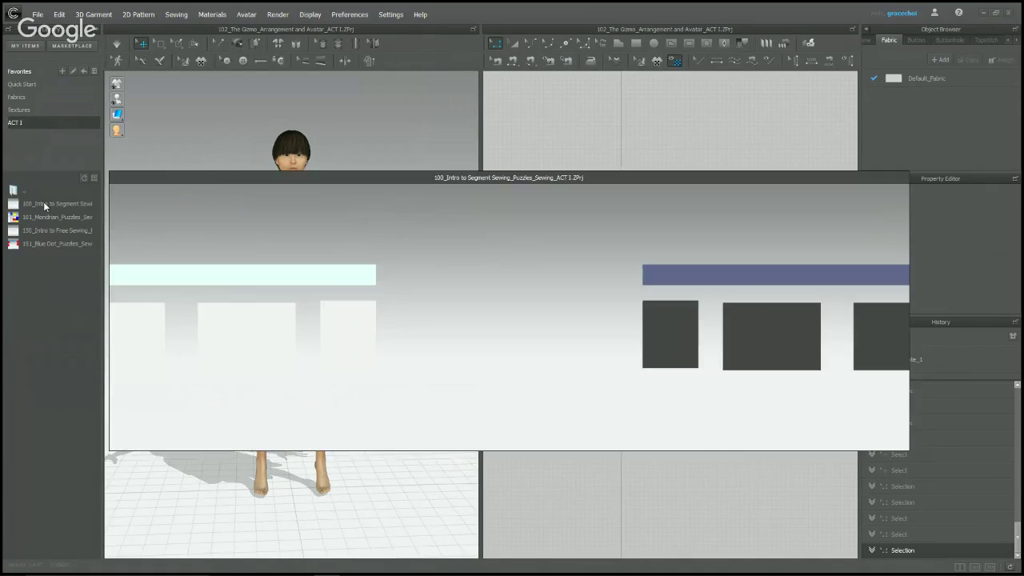
double_click(42, 203)
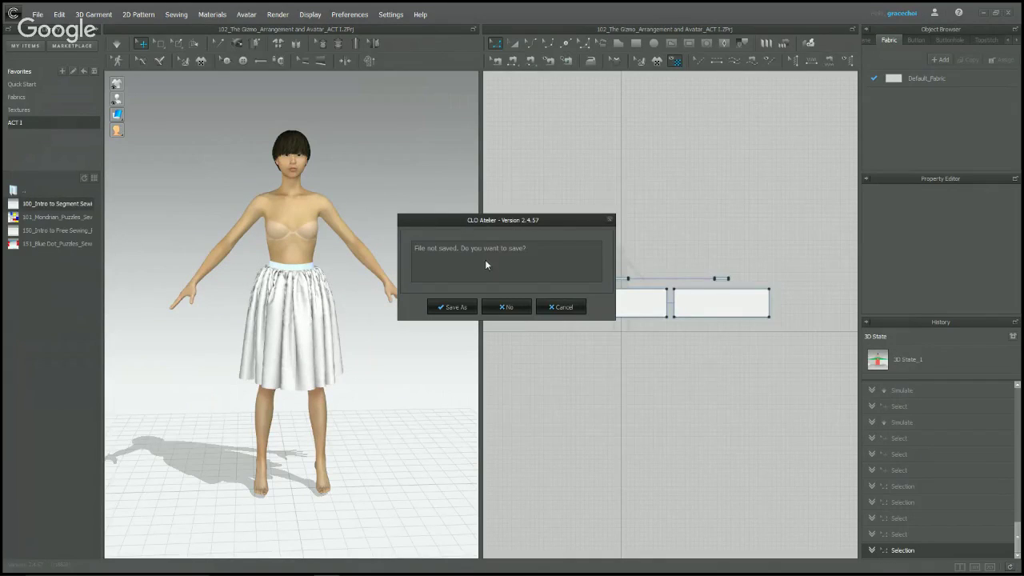
left_click(520, 309)
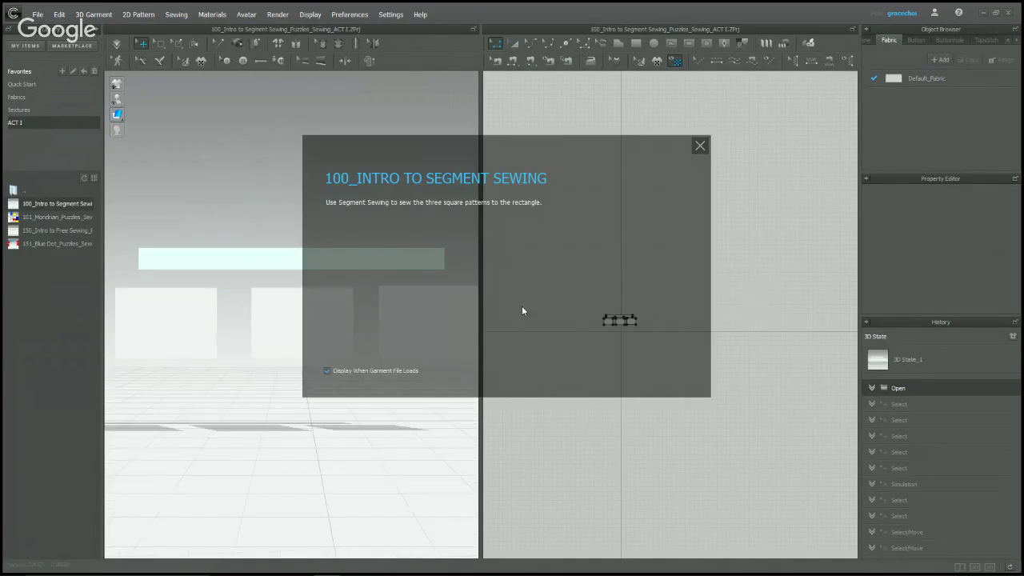
- Dismiss the exercise instructions and frame the long rectangle and three square patterns in the 2D window
left_click(701, 146)
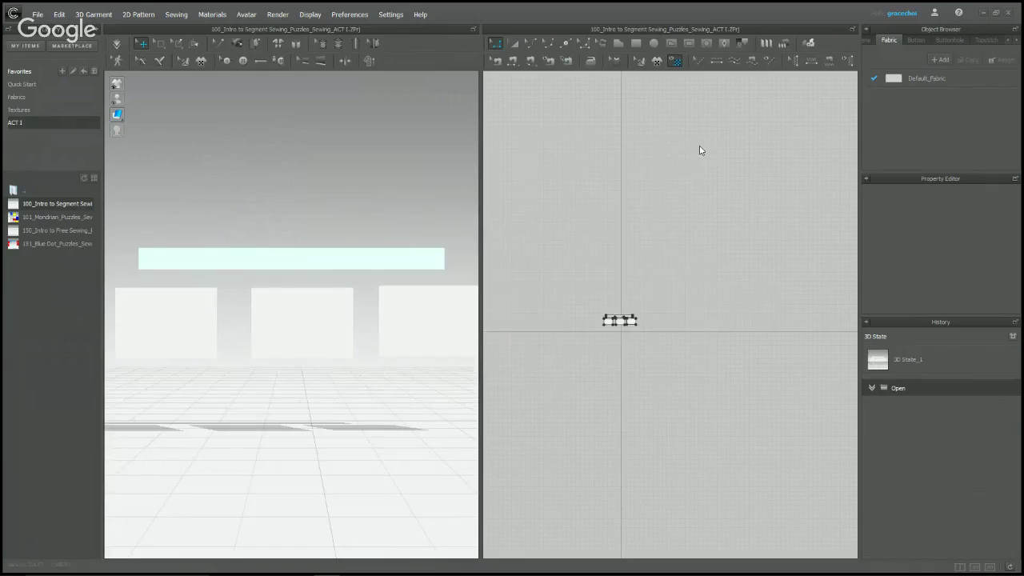
scroll(591, 293, "up", 10)
middle_click_drag(619, 302, 677, 143)
scroll(676, 142, "up", 2)
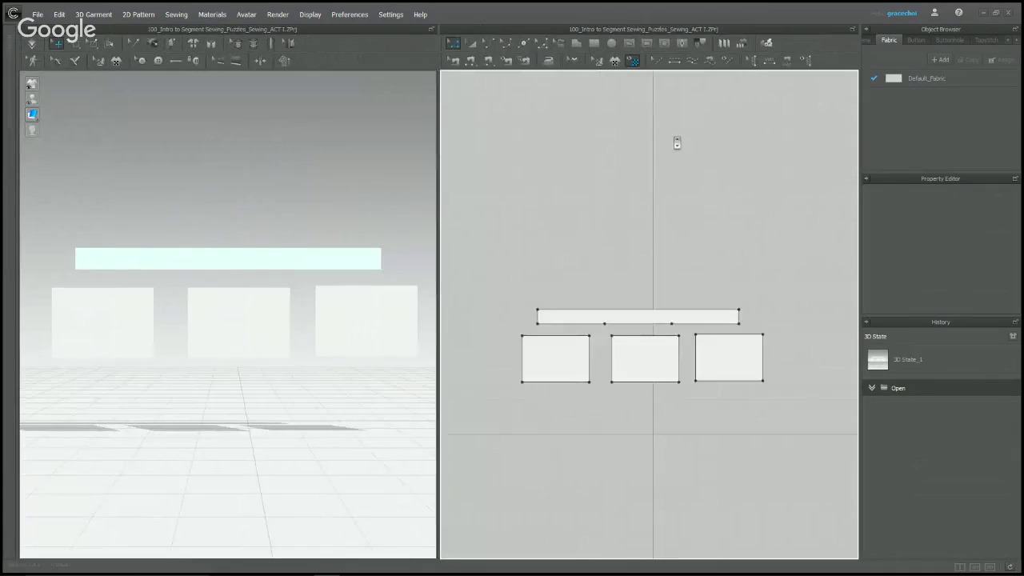
- Use Segment Sewing to join the left square's top edge to the left third of the long rectangle's lower edge
scroll(653, 197, "up", 3)
middle_click_drag(654, 196, 679, 82)
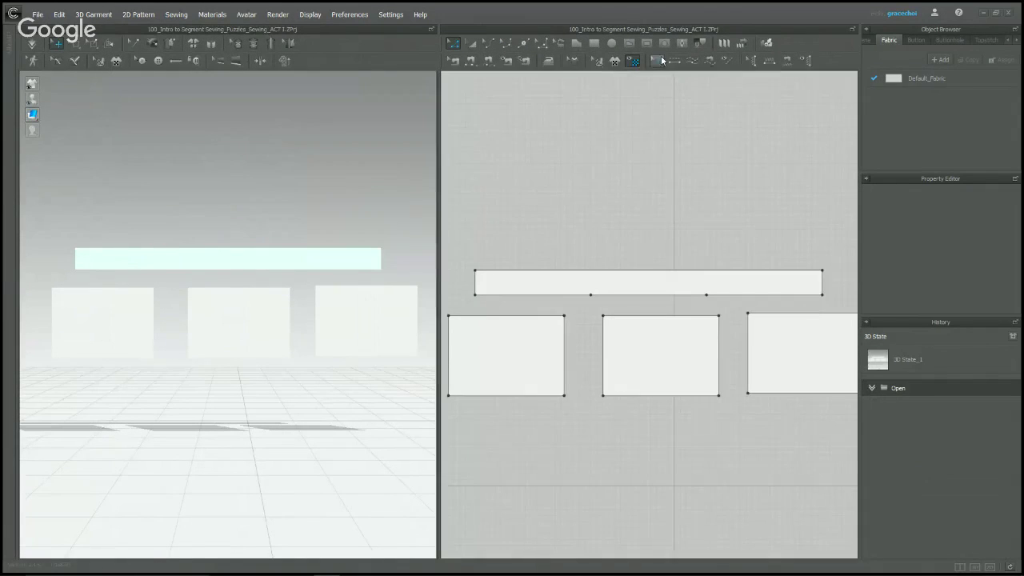
scroll(672, 171, "down", 2)
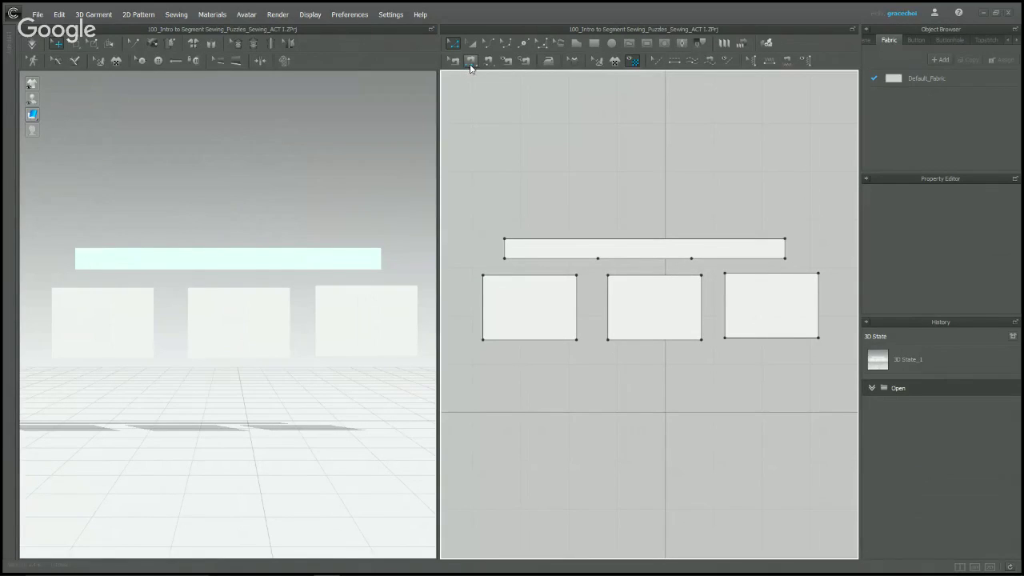
left_click(470, 62)
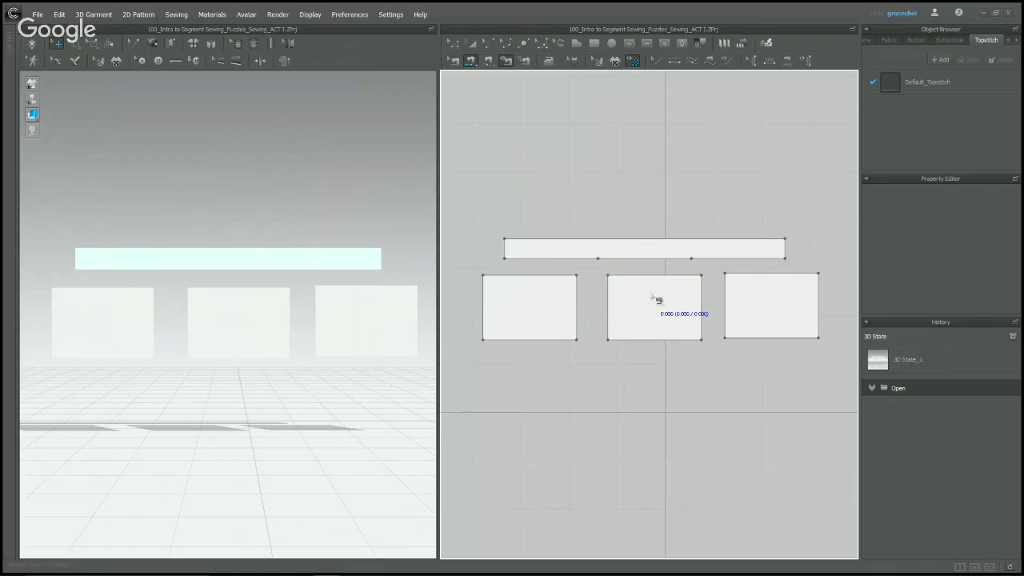
left_click(508, 299)
left_click(538, 265)
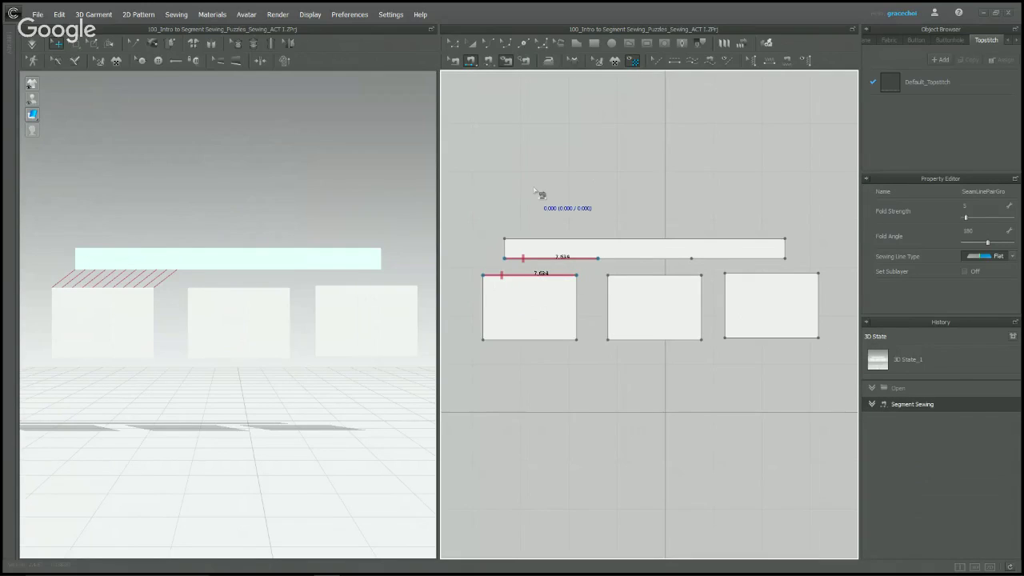
- Examine the new seam's notches and end points close up with Edit Sewing, from the left square to the middle one
key("a")
scroll(544, 255, "up", 5)
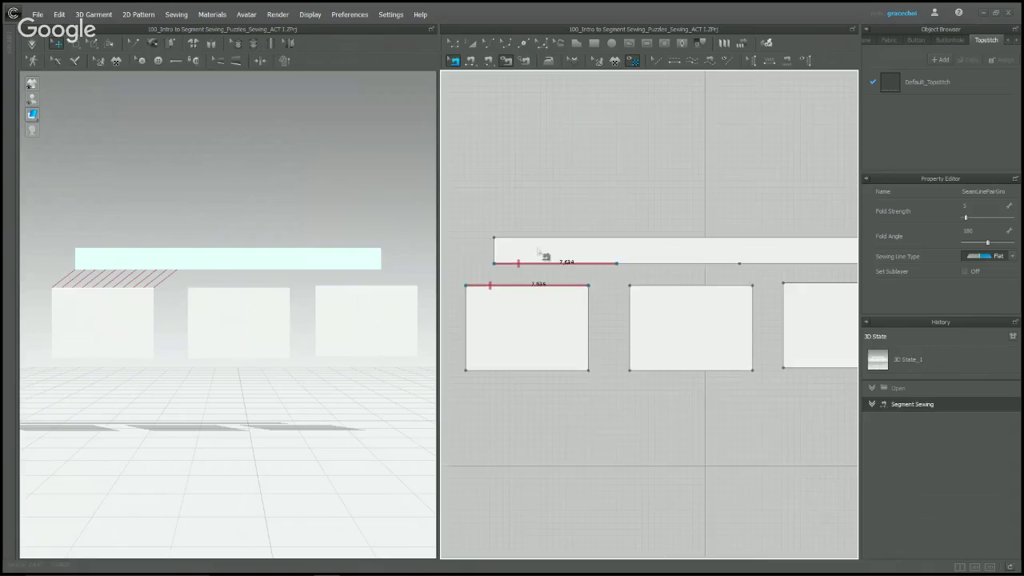
scroll(616, 223, "up", 2)
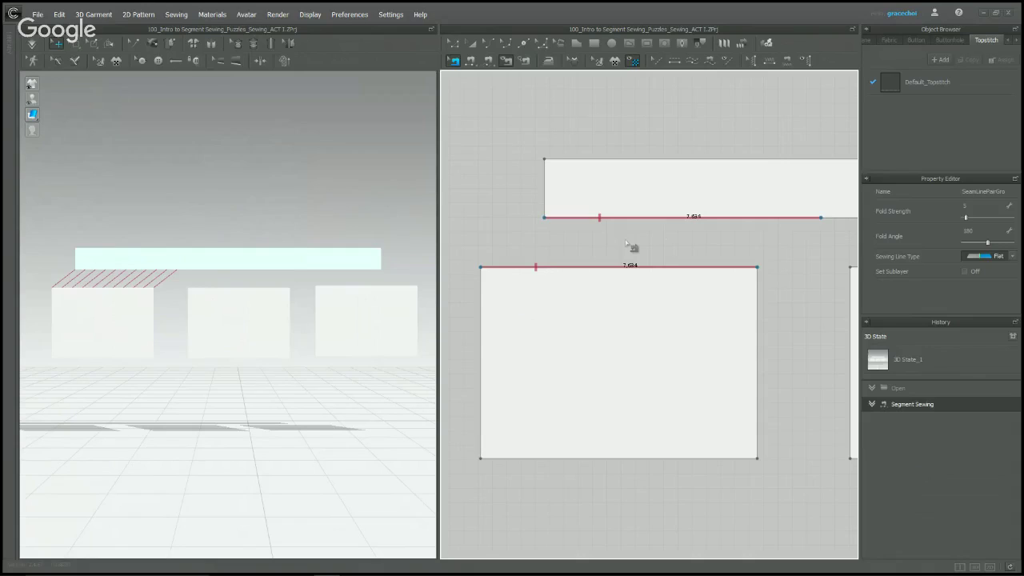
scroll(668, 245, "down", 4)
middle_click_drag(726, 247, 534, 257)
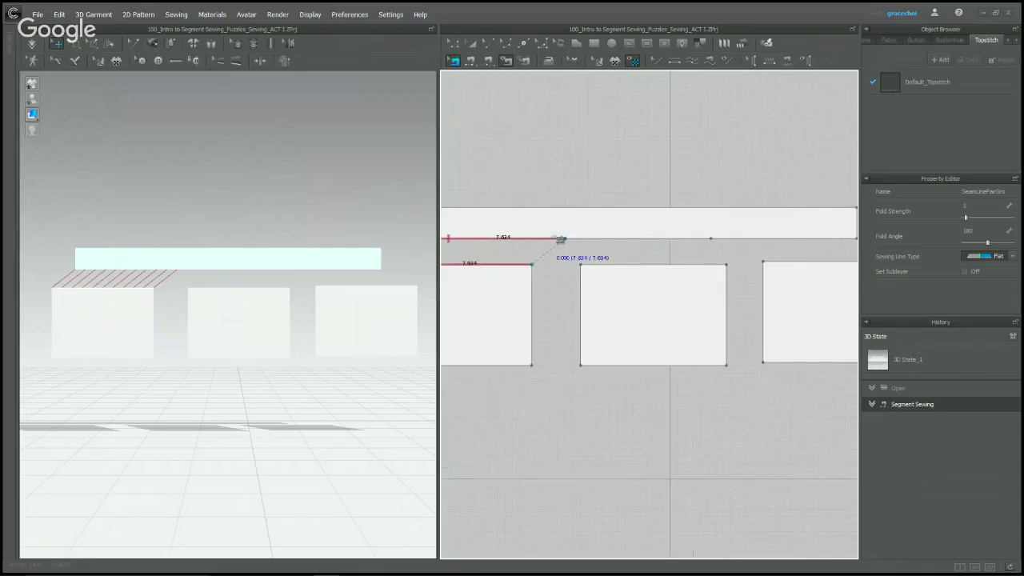
left_click(560, 239)
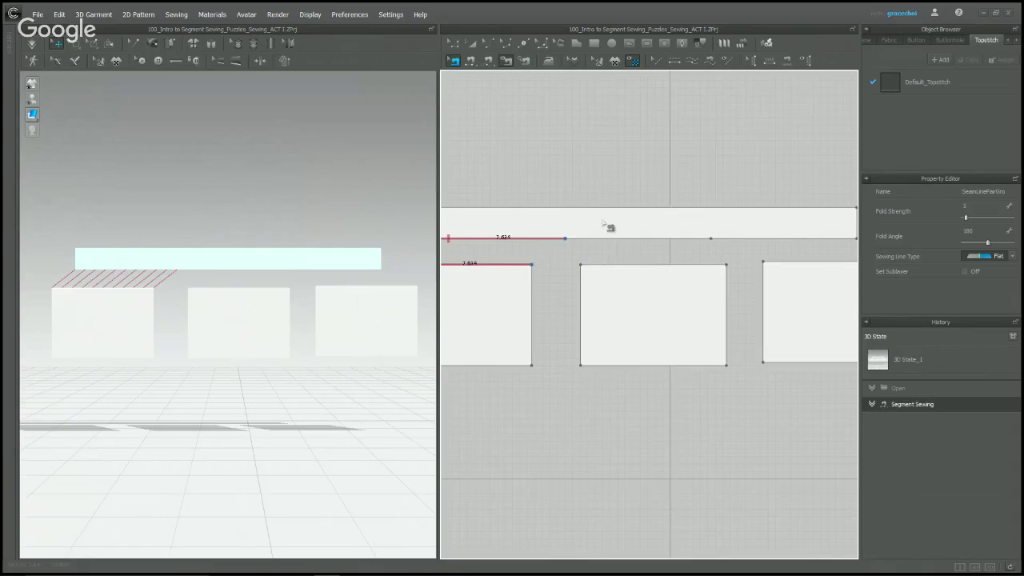
- Segment-sew the rectangle's middle lower section to the middle square's top edge in the opposite direction, making a crossed seam
left_click(471, 62)
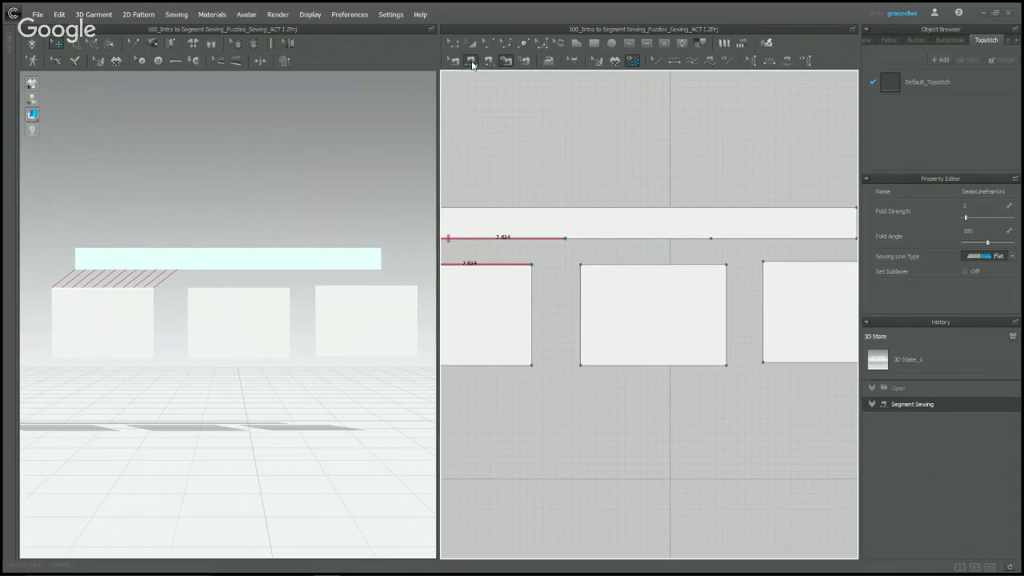
left_click(608, 240)
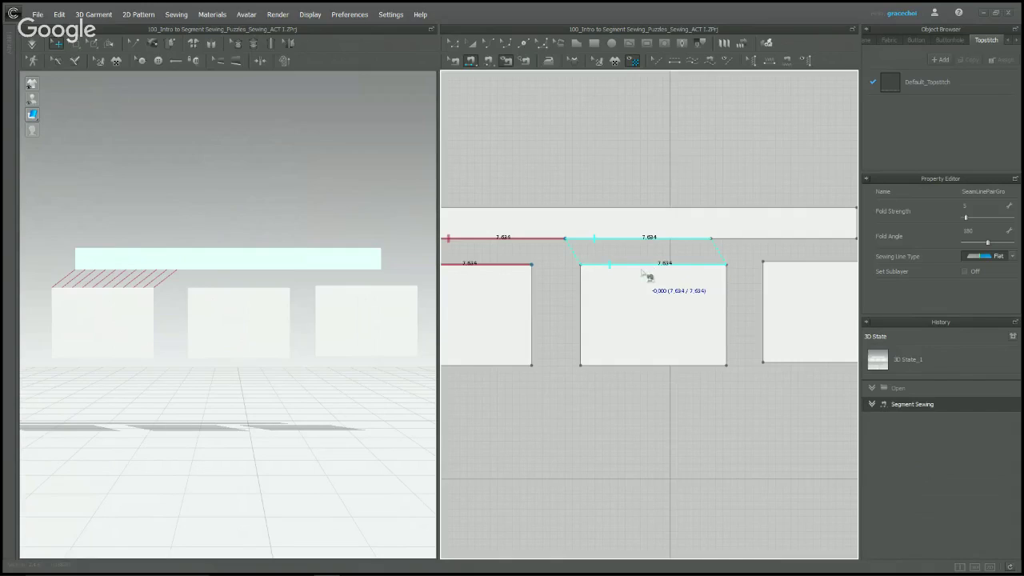
left_click(714, 273)
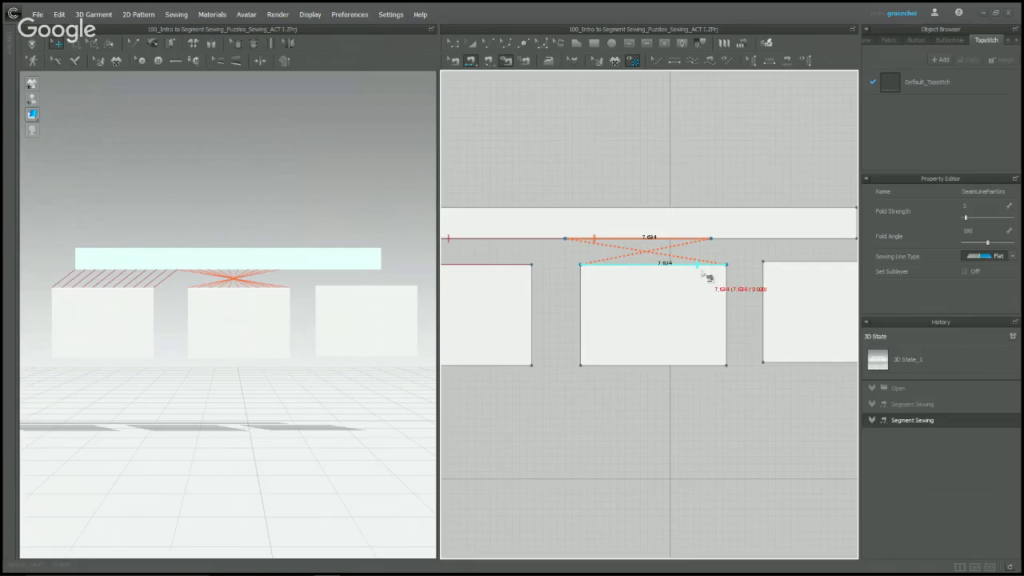
key("a")
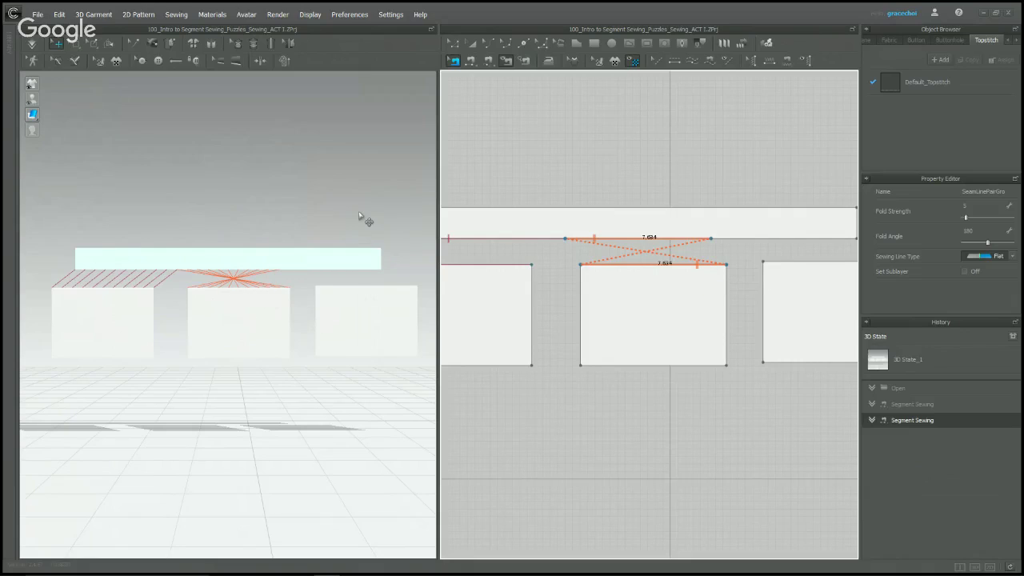
- Simulate the garment, tug the middle square to check the twisted seam, and clear the selection
key("space")
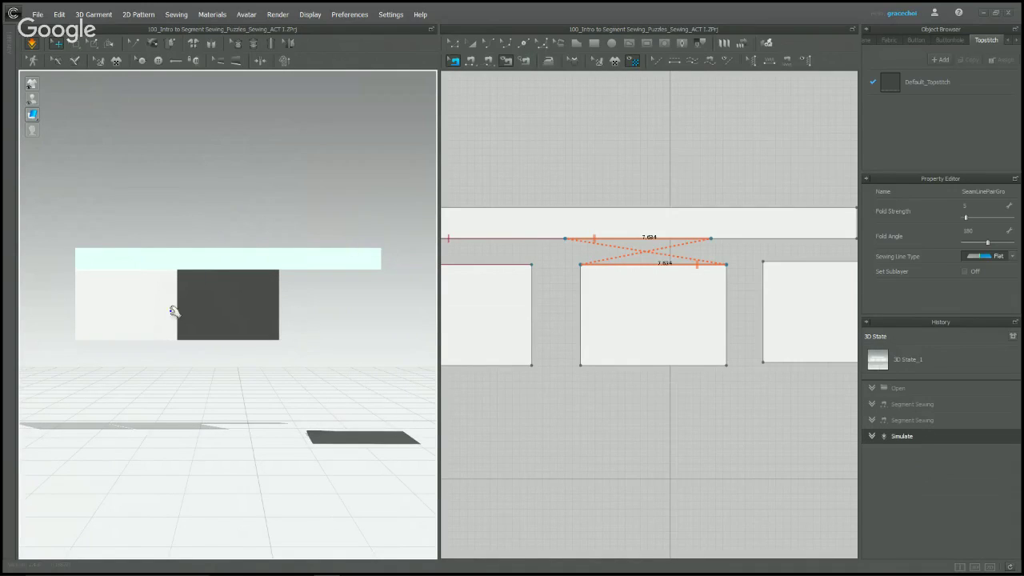
left_click_drag(249, 312, 276, 313)
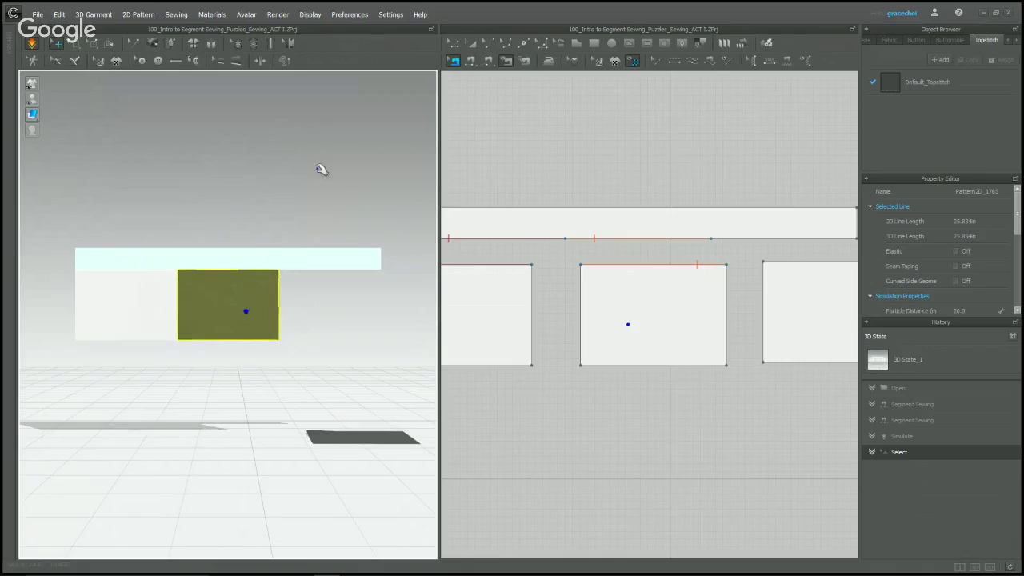
left_click(345, 168)
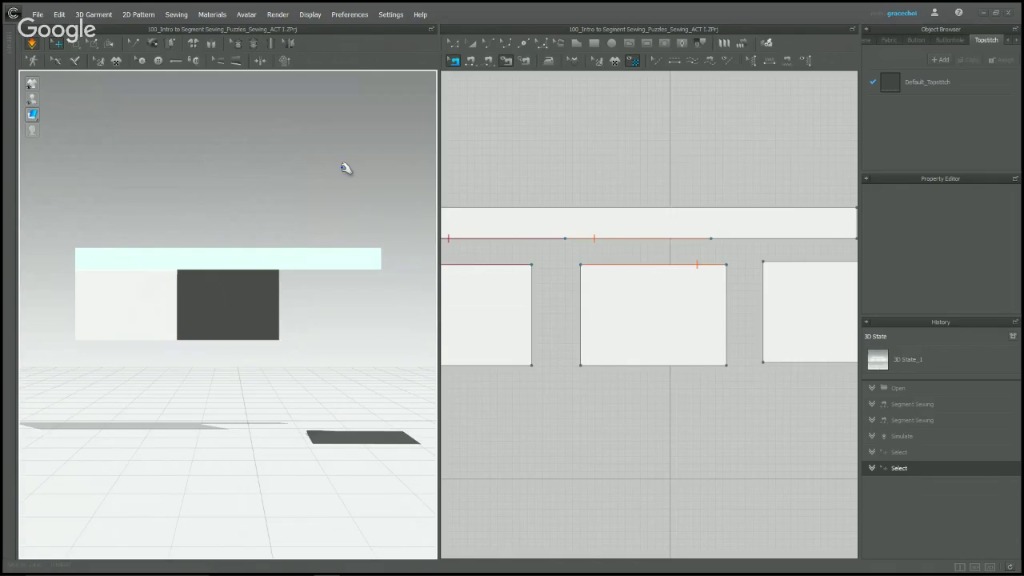
- Stop the simulation and segment-sew the rectangle's right lower section to the right square's top edge with matching directions
key("n")
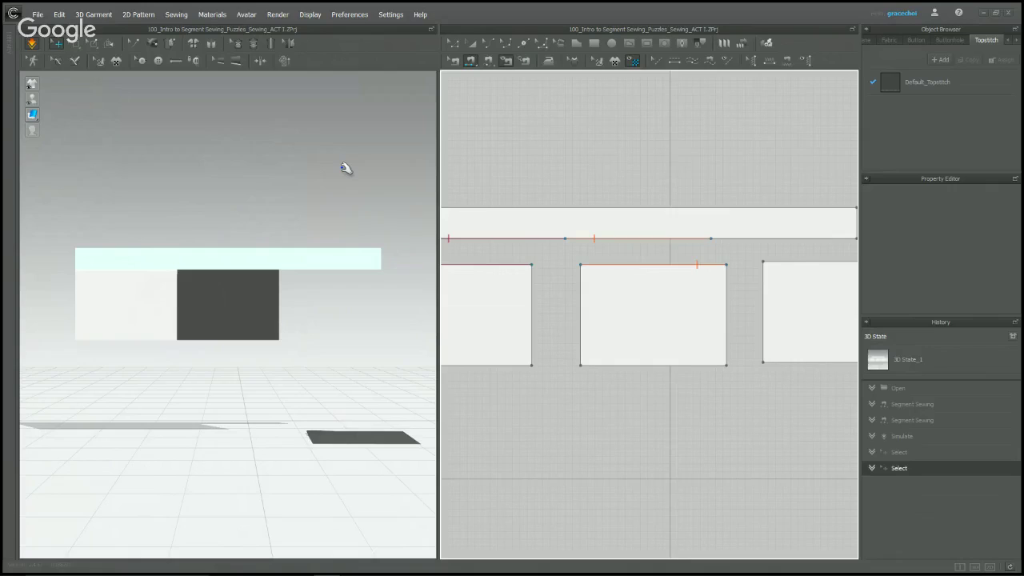
left_click(120, 147)
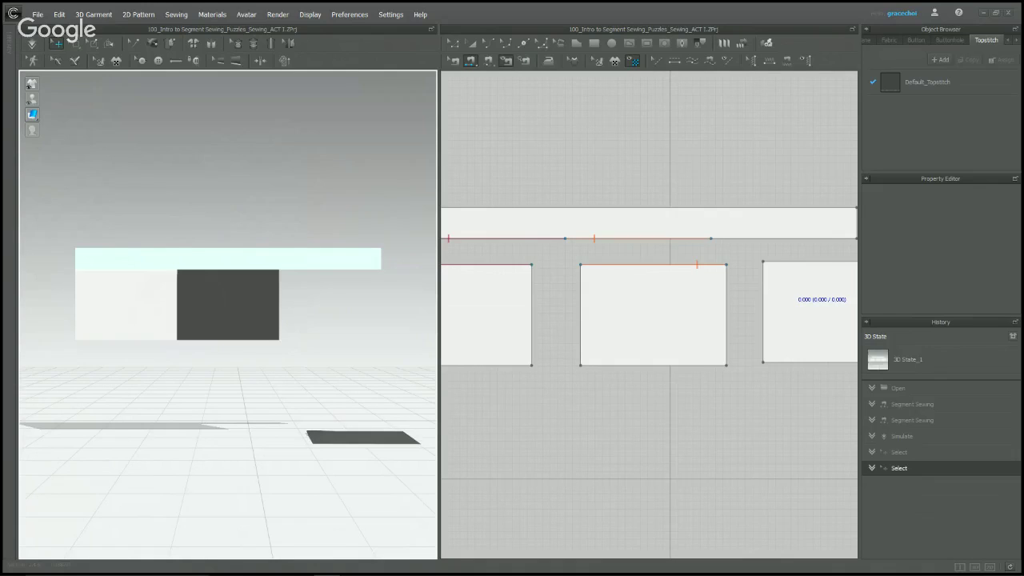
middle_click_drag(760, 258, 651, 265)
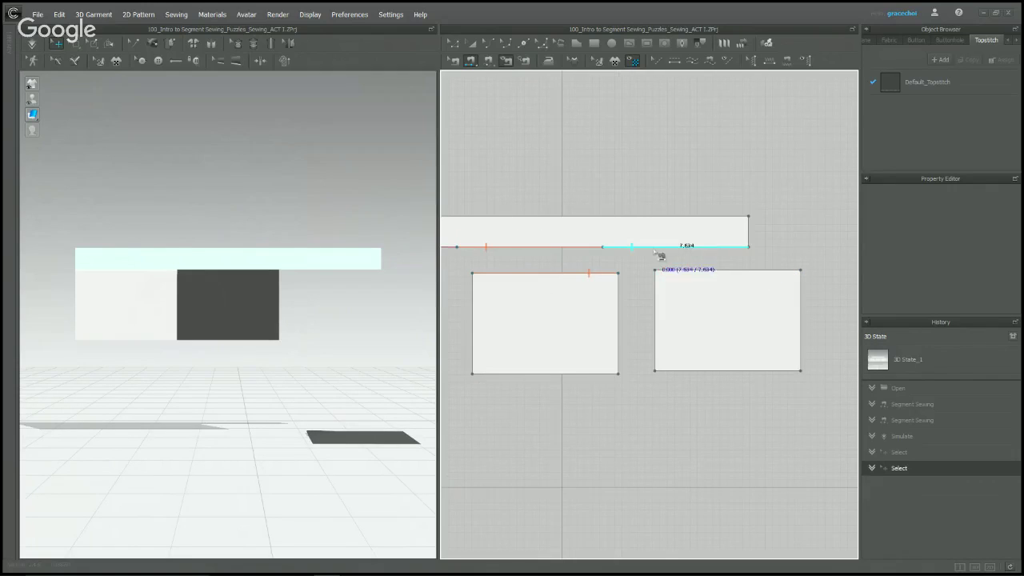
left_click(691, 270)
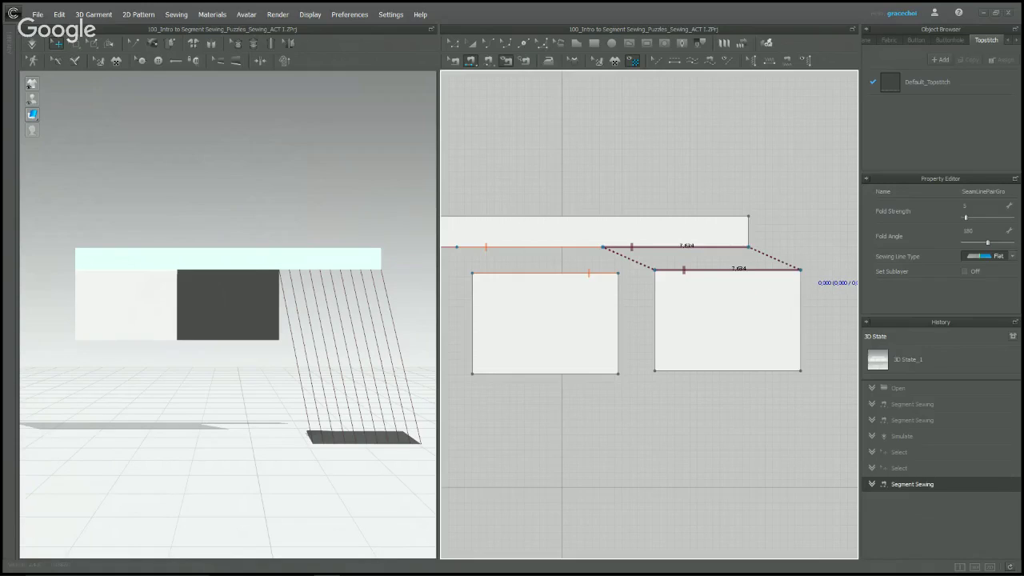
- Try simulating with the right square still lying on the floor, and undo the simulation
left_click(389, 178)
key("space")
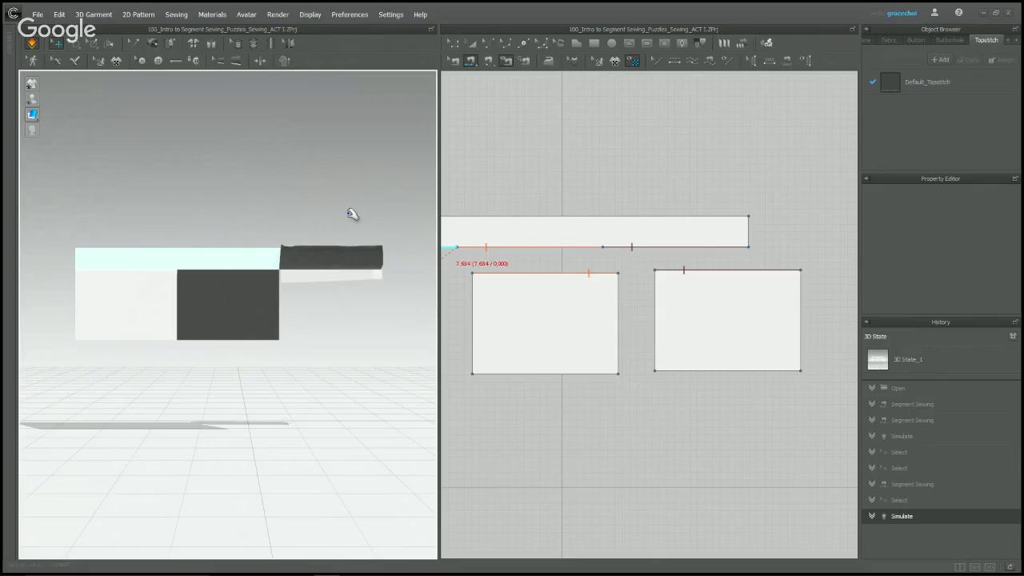
key("space")
key("ctrl+z")
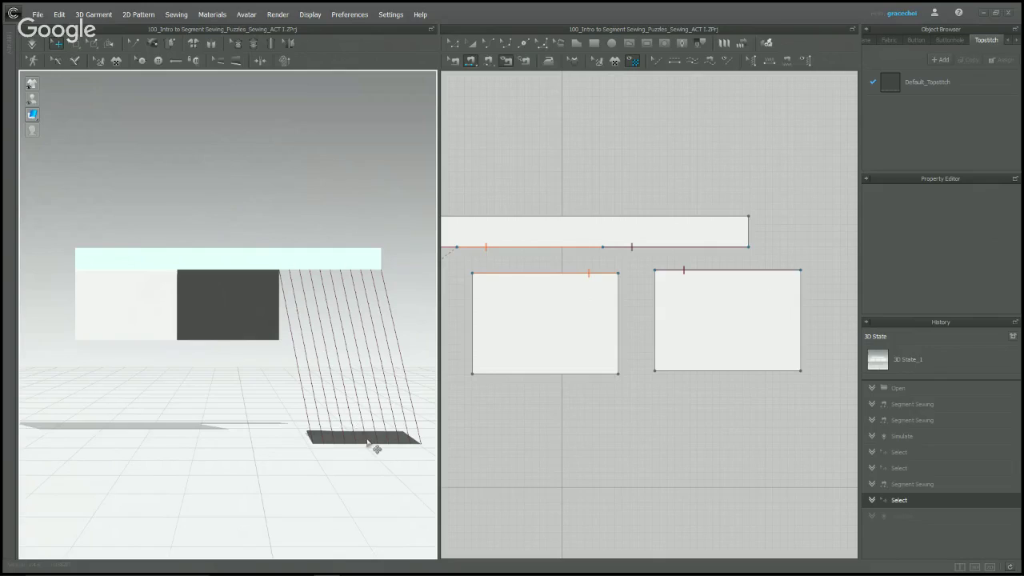
- Move the right square up from the floor to just below the rectangle's right section and simulate it into place
left_click_drag(376, 449, 337, 285)
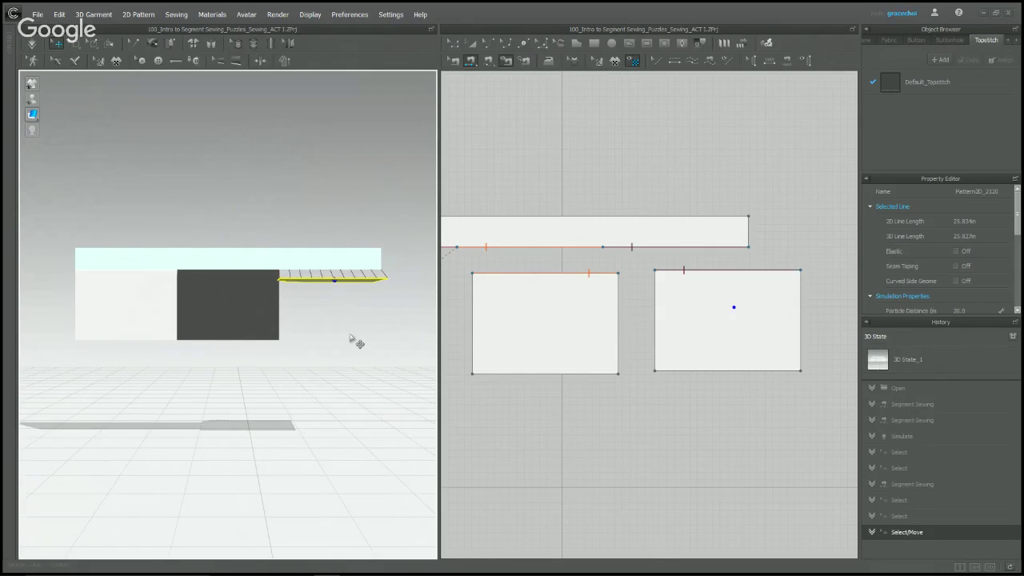
key("space")
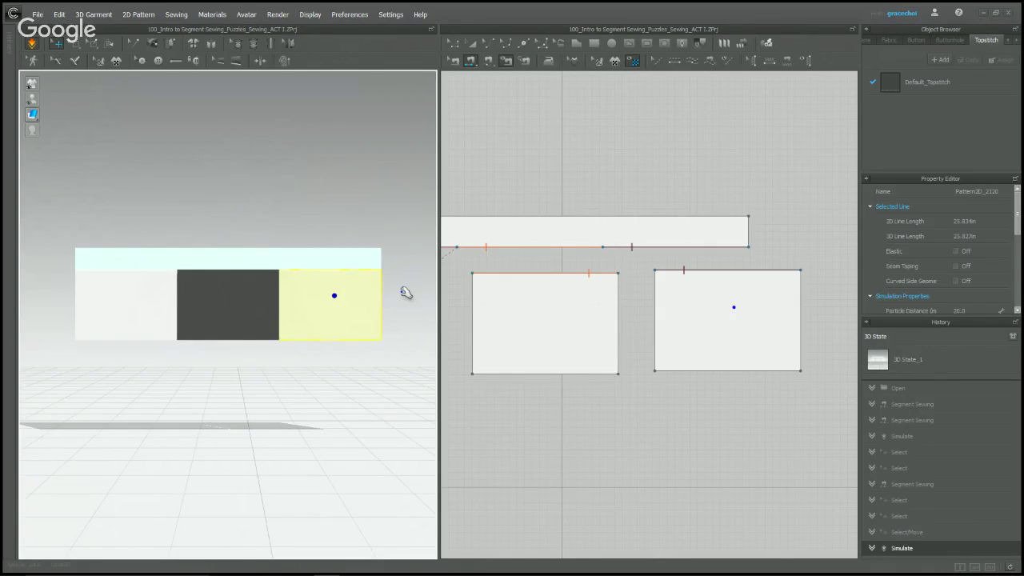
left_click(405, 293)
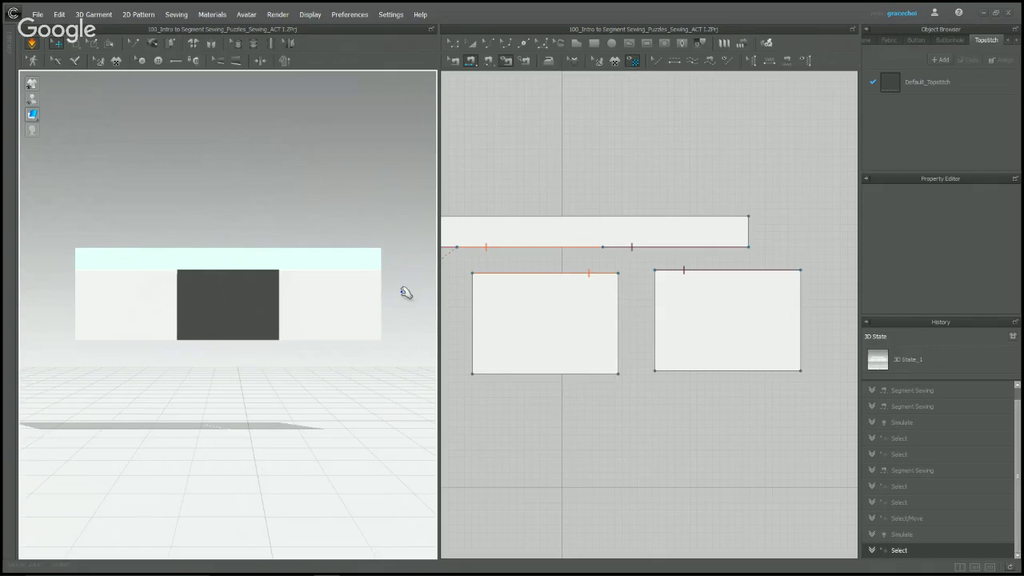
key("space")
- Delete the crossed seam between the long rectangle and the middle square using Edit Sewing
left_click(453, 62)
middle_click_drag(555, 213, 646, 185)
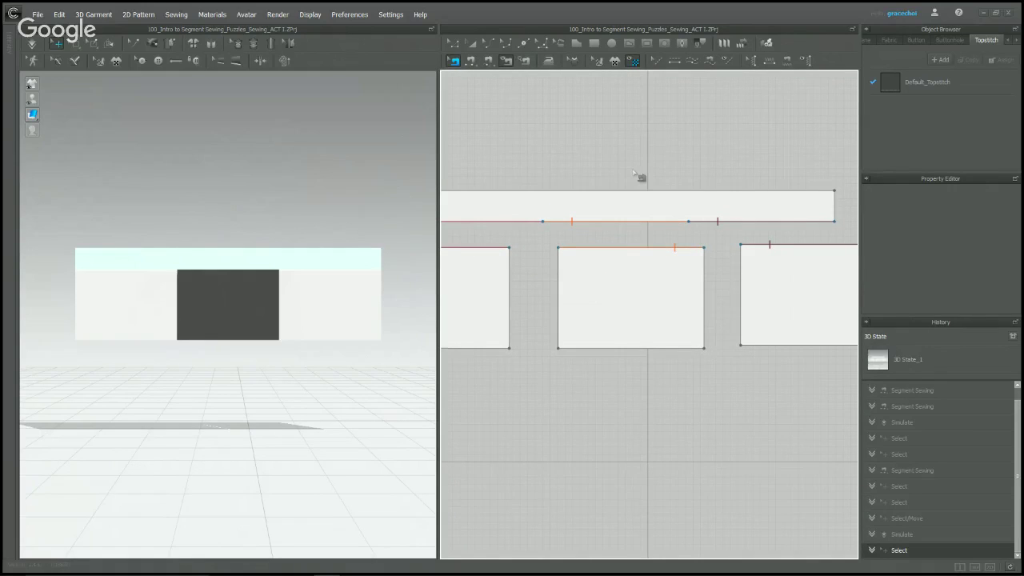
left_click(575, 224)
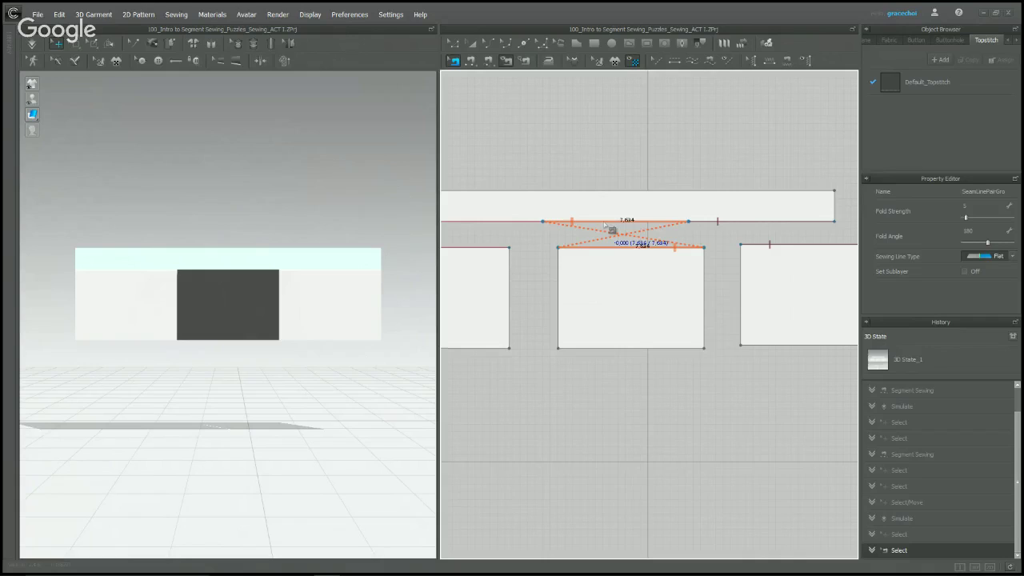
key("Delete")
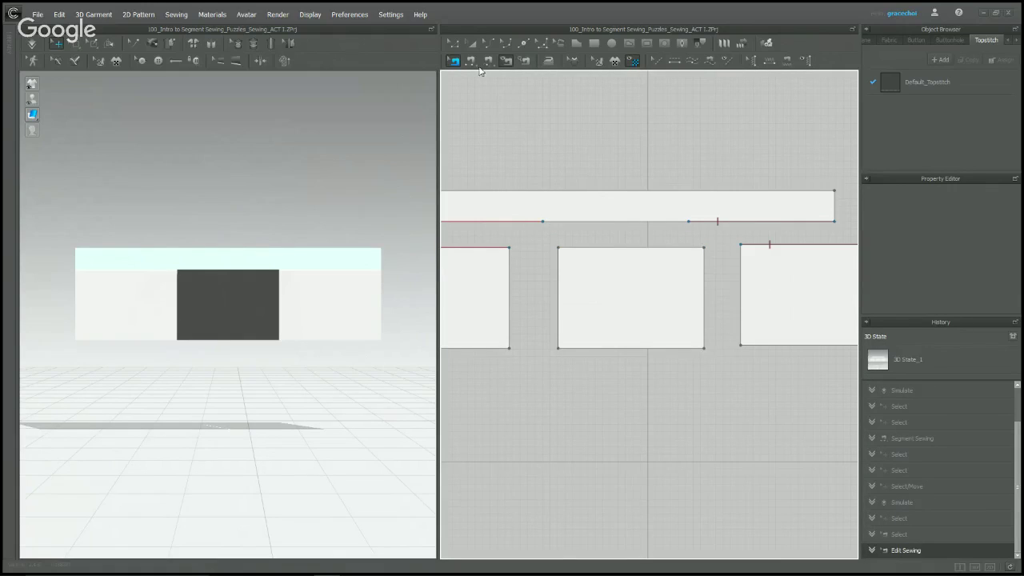
- Segment-sew the middle square to the rectangle with matching directions, and undo both this seam and the preceding deletion
left_click(470, 60)
left_click(598, 221)
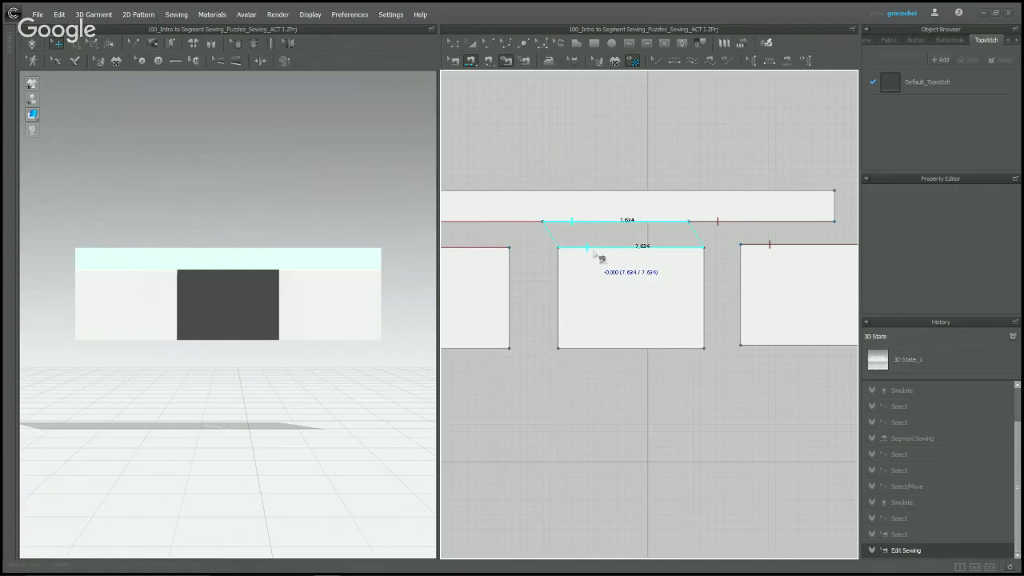
left_click(598, 248)
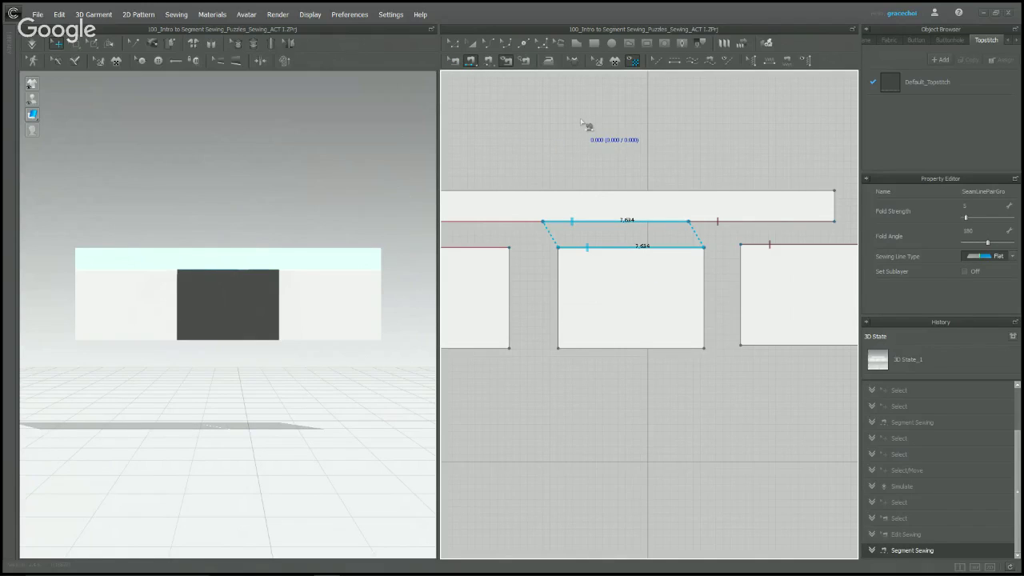
key("ctrl+z")
key("ctrl+z")
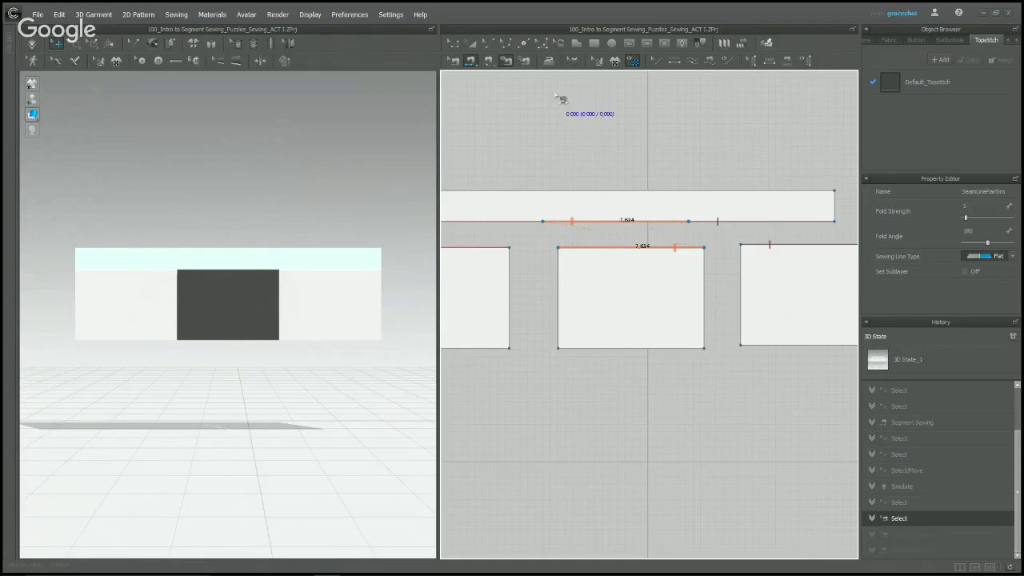
- Apply Reverse Sewing to the middle square's crossed seam and simulate the garment
left_click(453, 59)
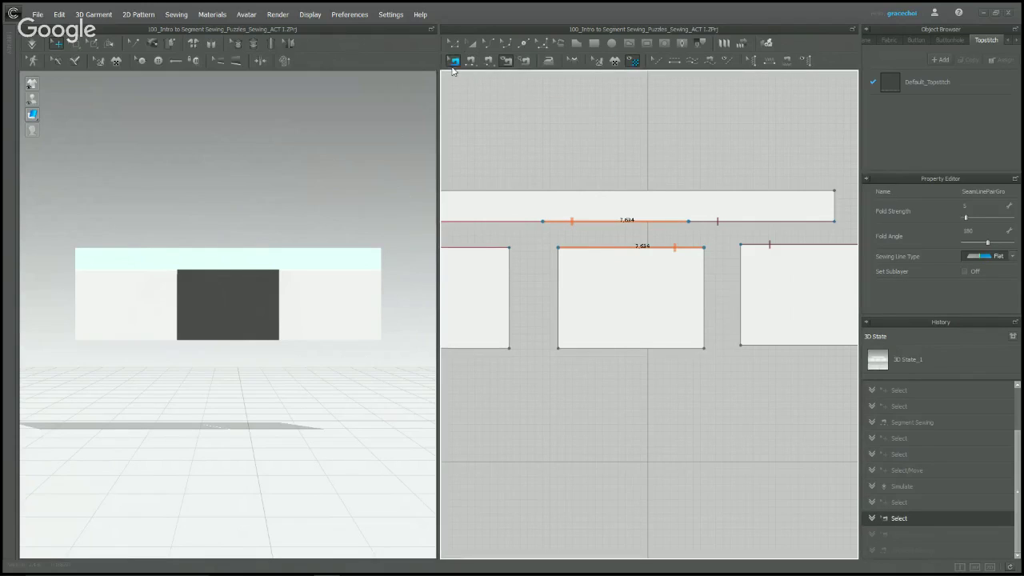
right_click(665, 226)
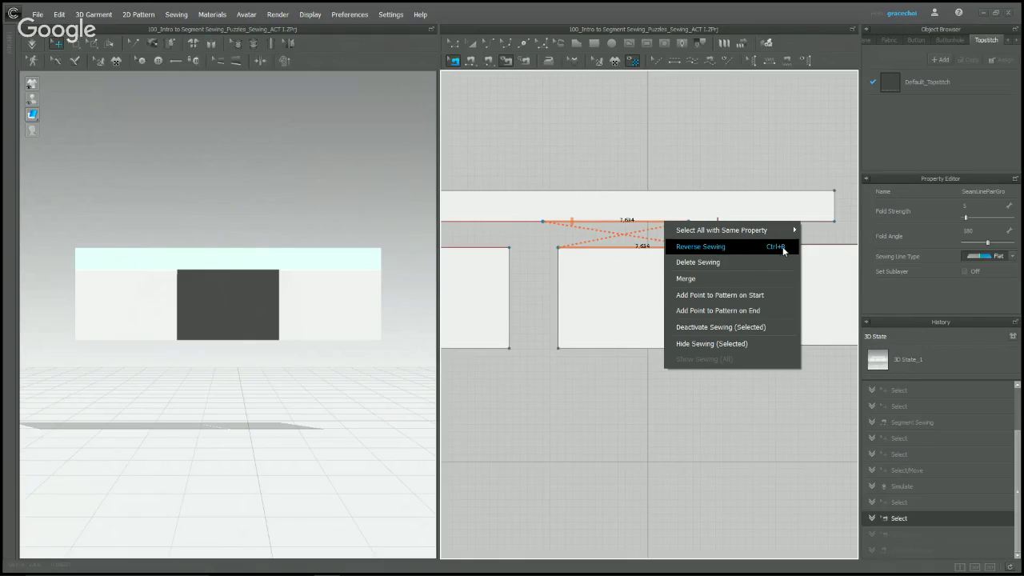
left_click(707, 249)
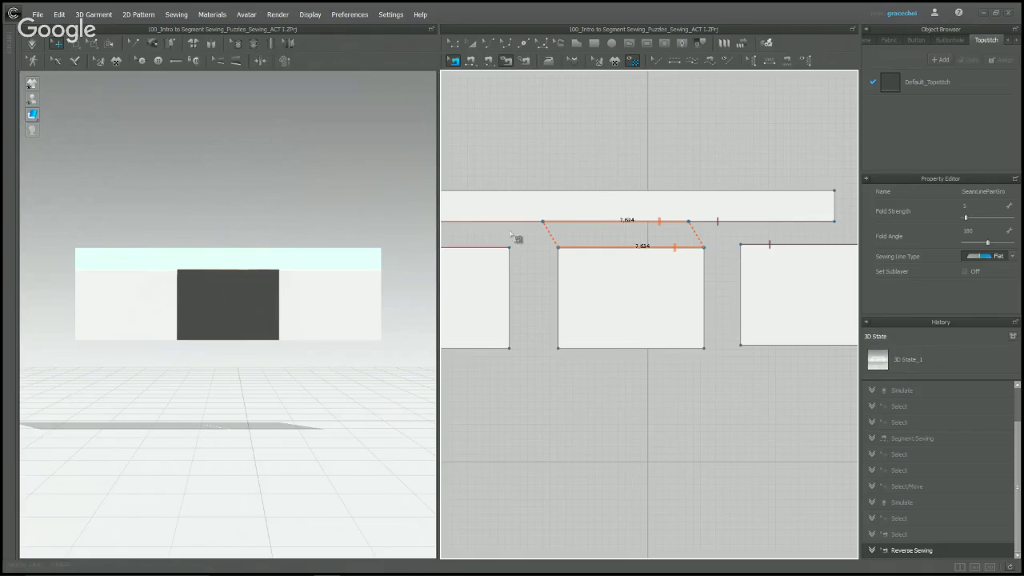
left_click(309, 184)
key("space")
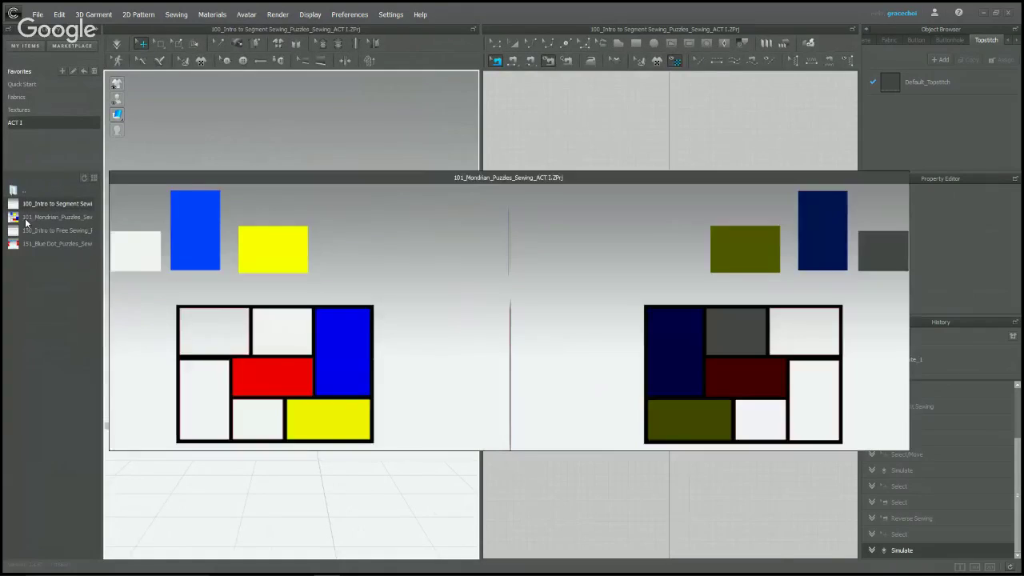
- Open the 101_Mondrian puzzle file, dismiss its instructions, show all its pieces in the 2D view, and collapse the file library
double_click(26, 222)
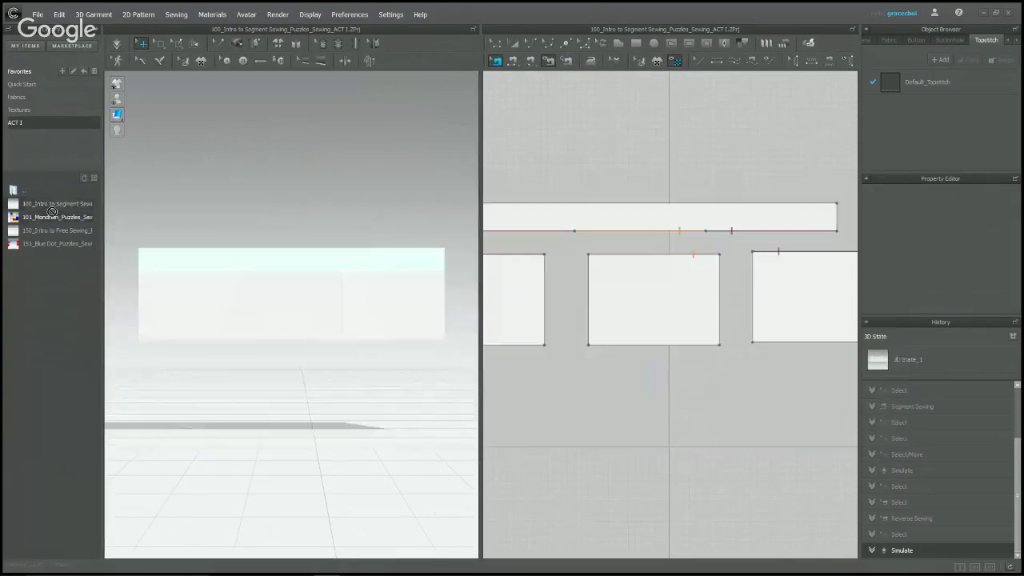
left_click(526, 312)
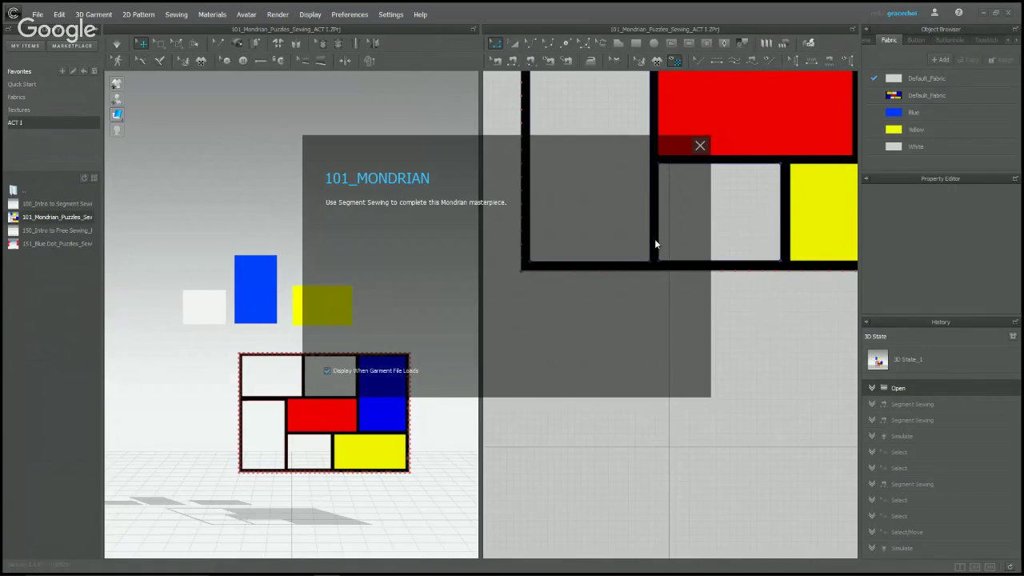
left_click(700, 145)
scroll(712, 192, "down", 3)
right_click_drag(711, 212, 704, 311)
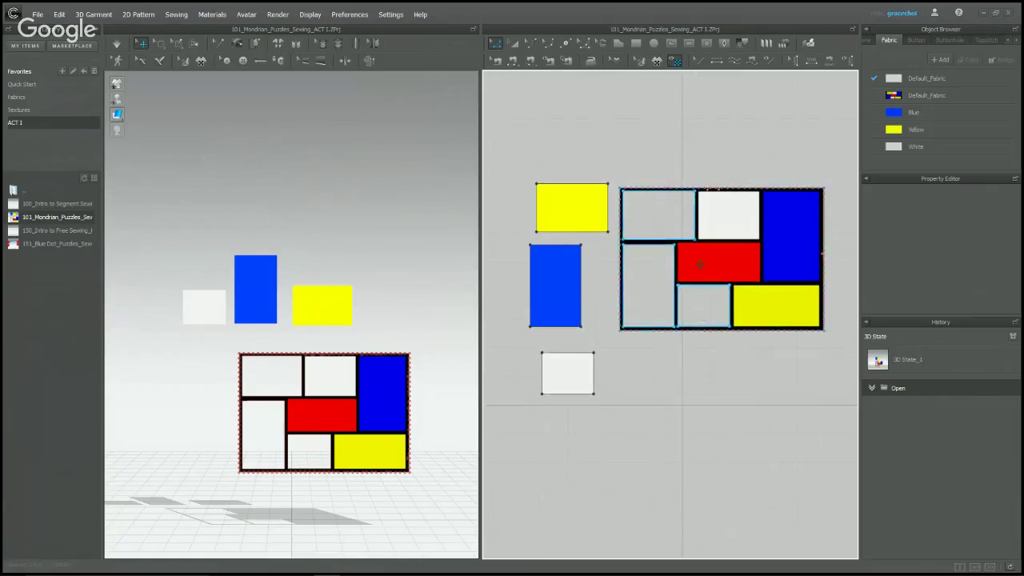
left_click(8, 30)
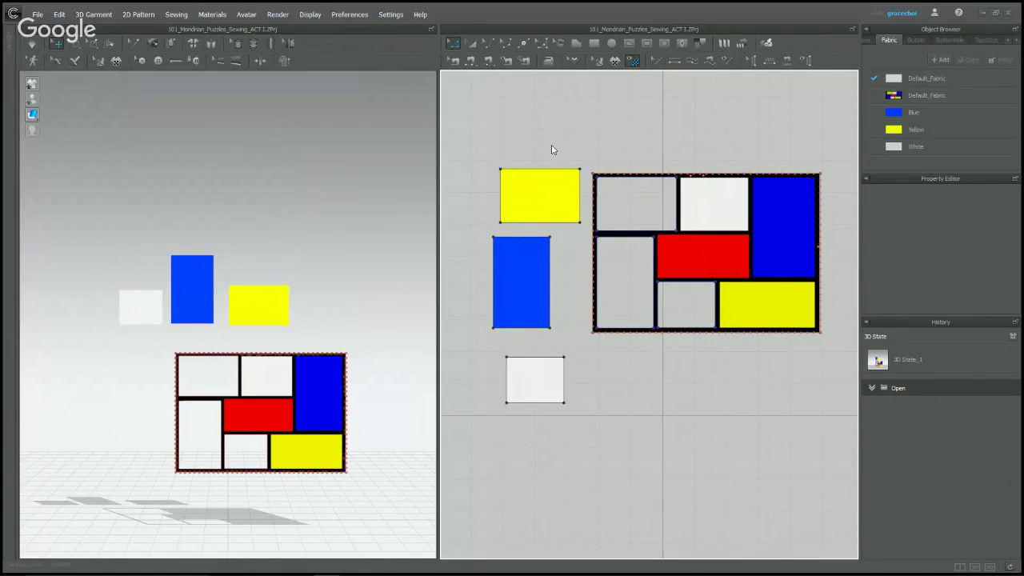
- Use Transform Pattern in 2D to place the yellow, blue and white pieces outside the frame, beside the empty openings they fit
left_click(472, 43)
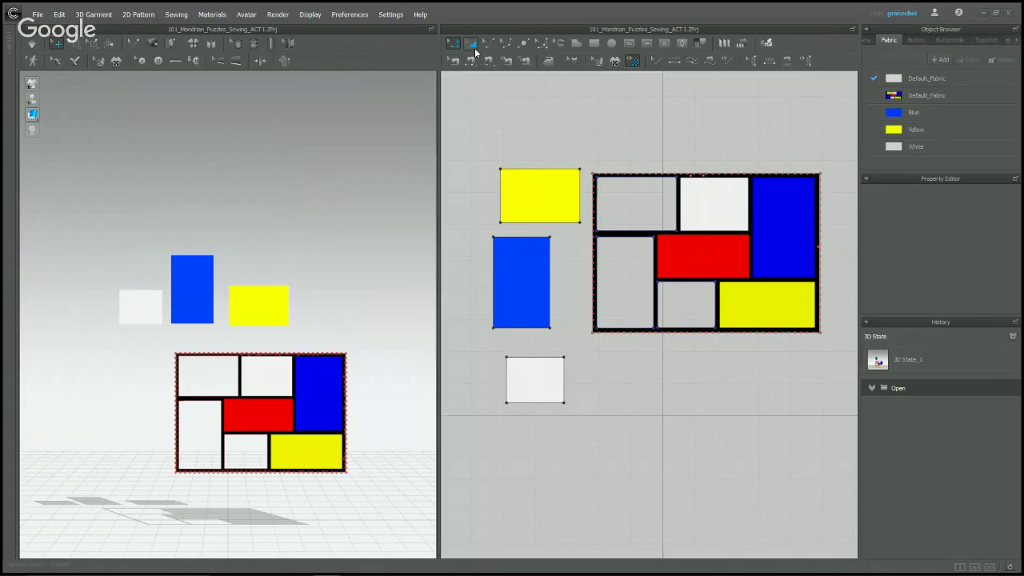
left_click(525, 205)
left_click(521, 280)
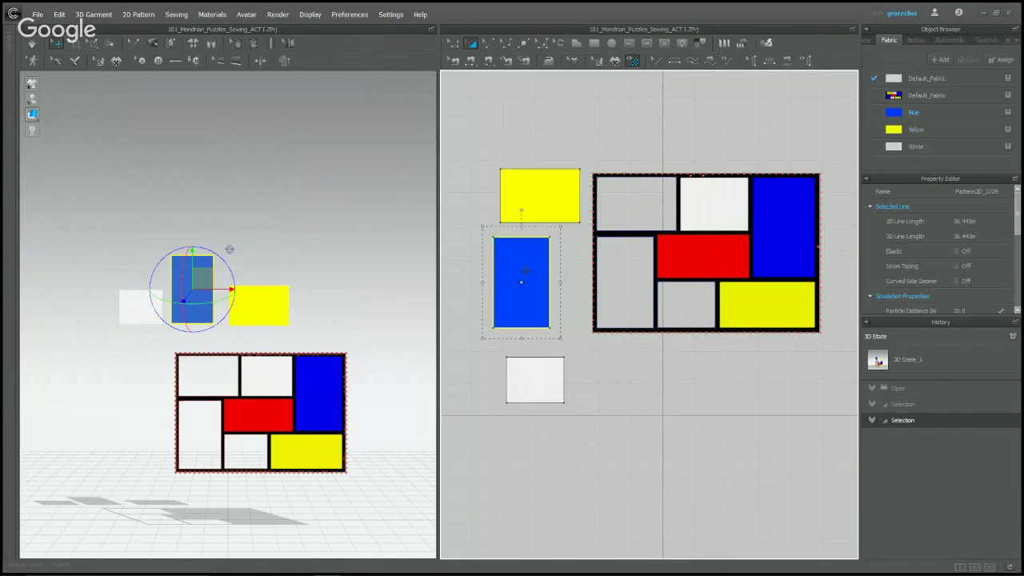
left_click(547, 361)
left_click(707, 251)
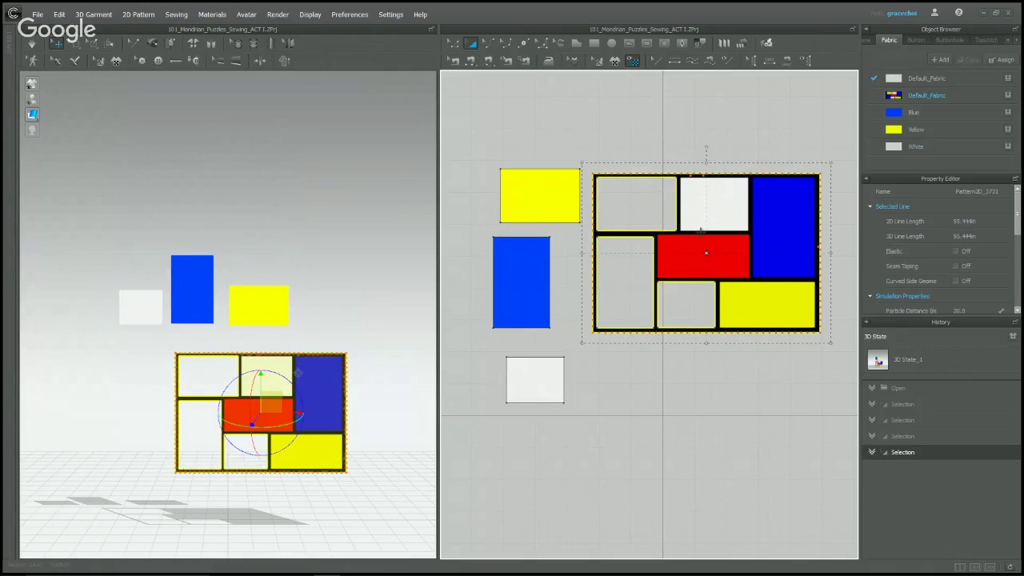
left_click(665, 123)
left_click_drag(538, 193, 635, 139)
left_click_drag(520, 302, 561, 304)
left_click_drag(537, 400, 685, 372)
left_click(627, 383)
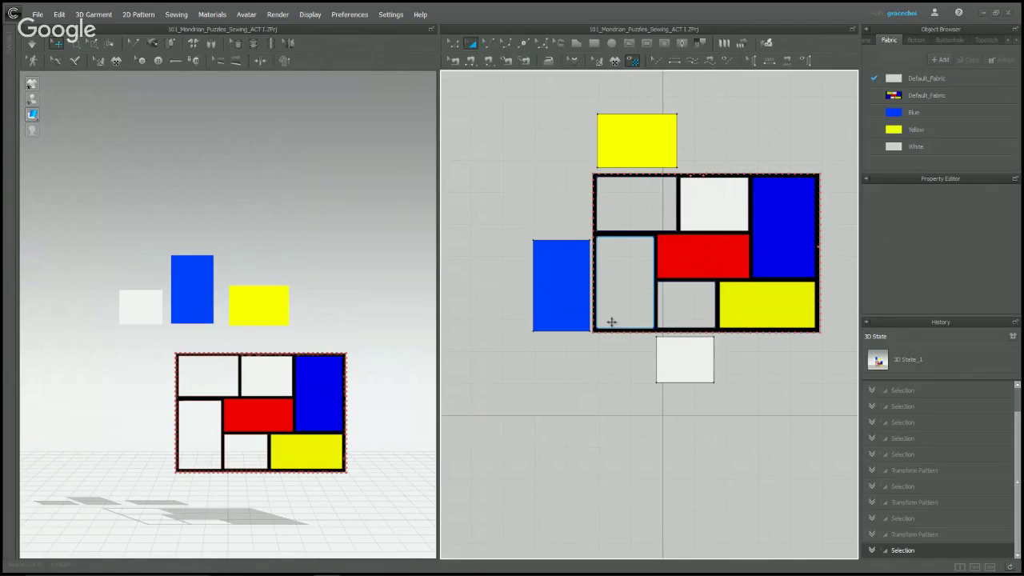
- Shift the loose yellow rectangle slightly upward to leave a wider gap above the frame
scroll(642, 234, "up", 3)
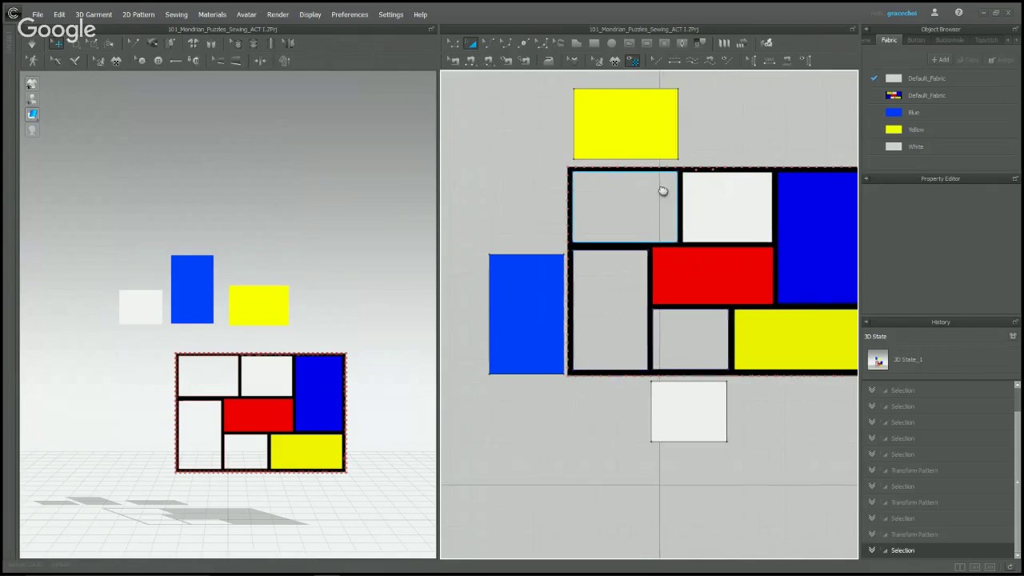
left_click(622, 169)
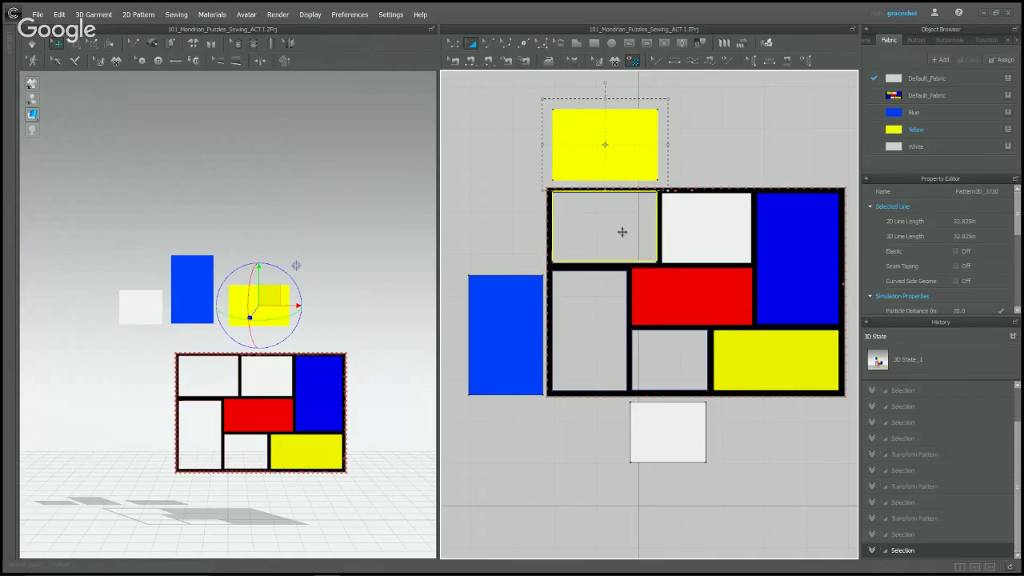
left_click_drag(620, 150, 617, 139)
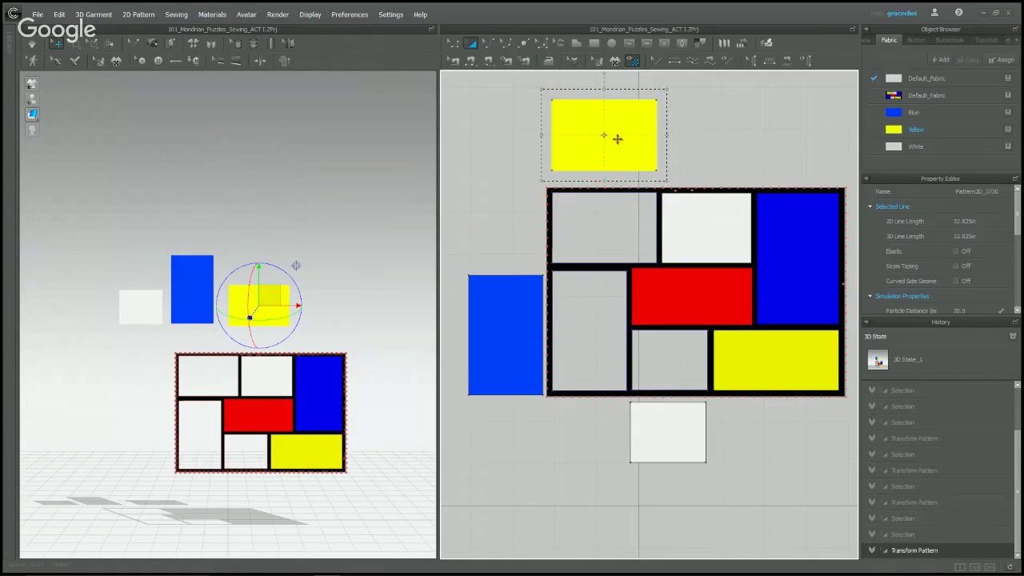
left_click(512, 130)
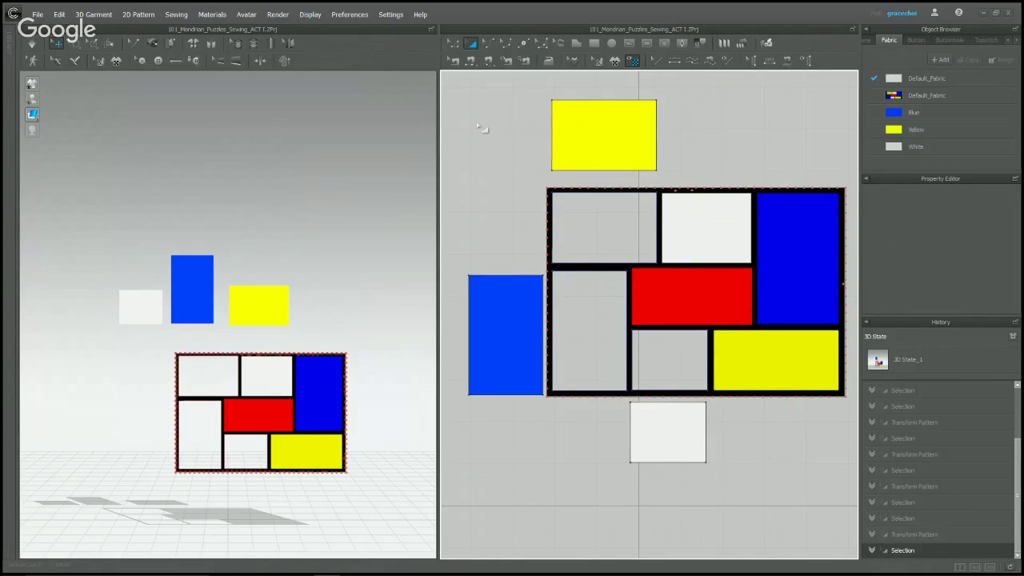
- Segment-sew the yellow rectangle's top, left and right edges to matching upper-left opening edges, and its bottom edge to the opening's right edge
left_click(471, 63)
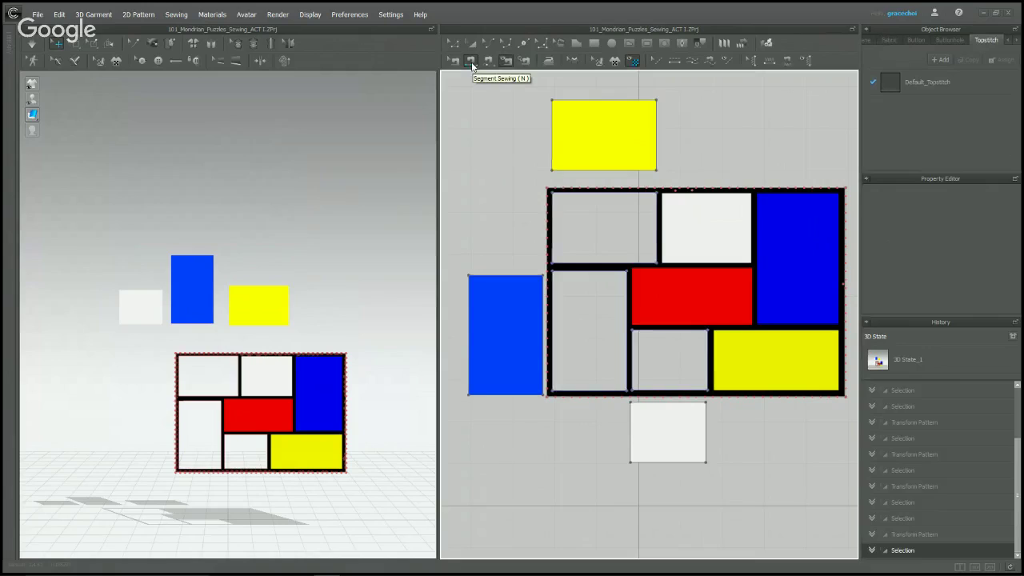
left_click(568, 102)
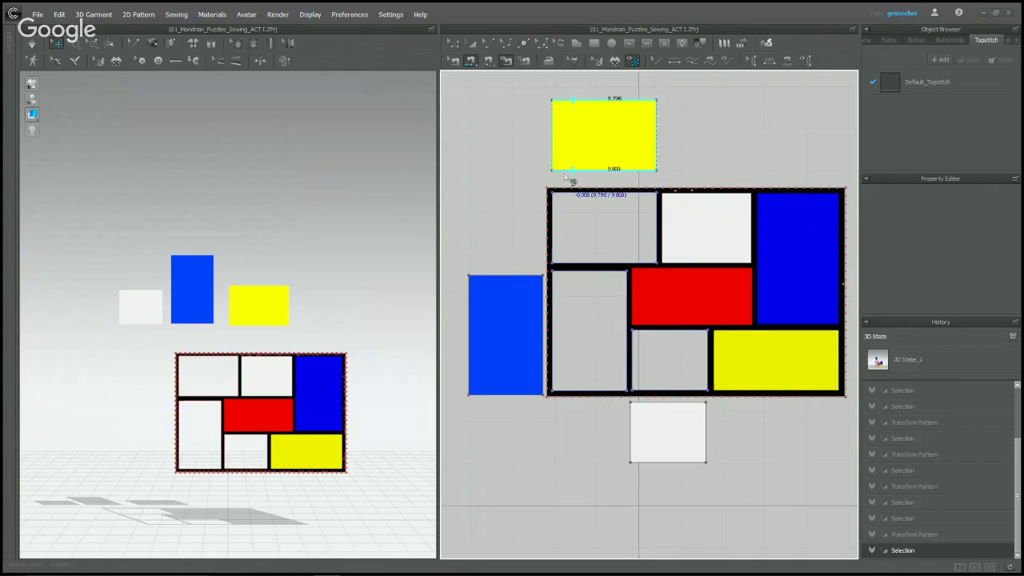
left_click(571, 192)
left_click(554, 121)
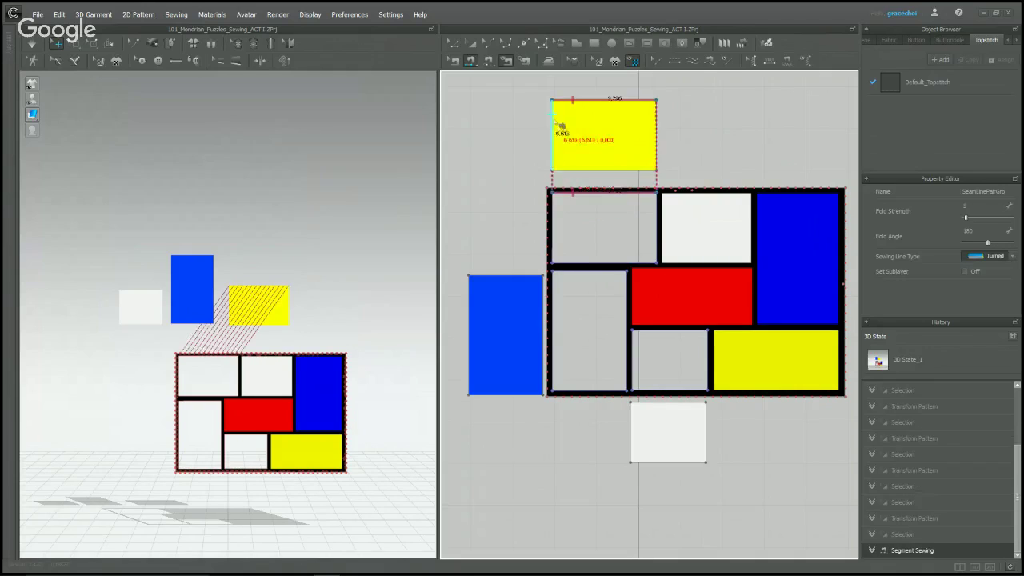
left_click(553, 209)
left_click(589, 170)
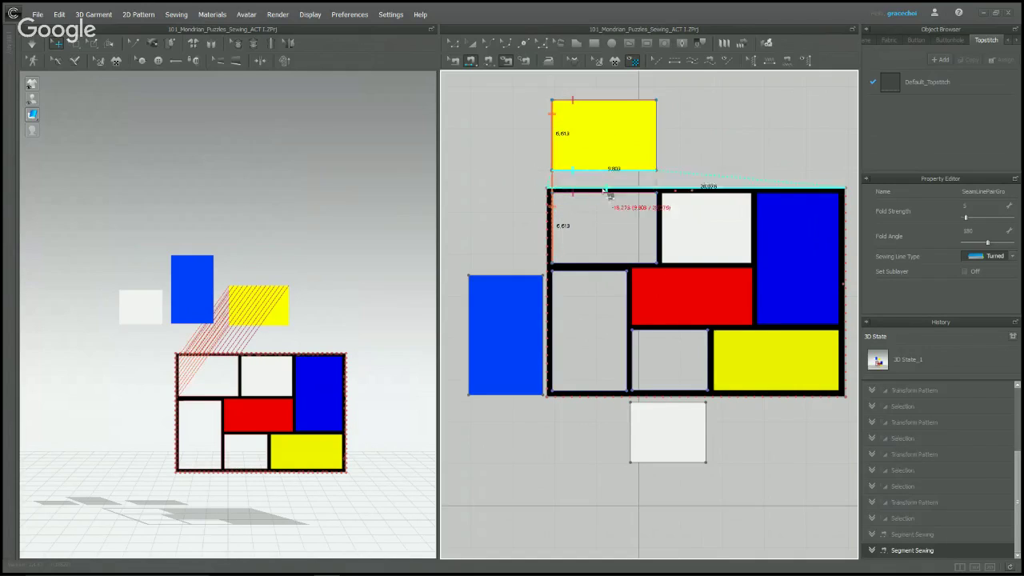
left_click(658, 224)
left_click(656, 140)
left_click(658, 226)
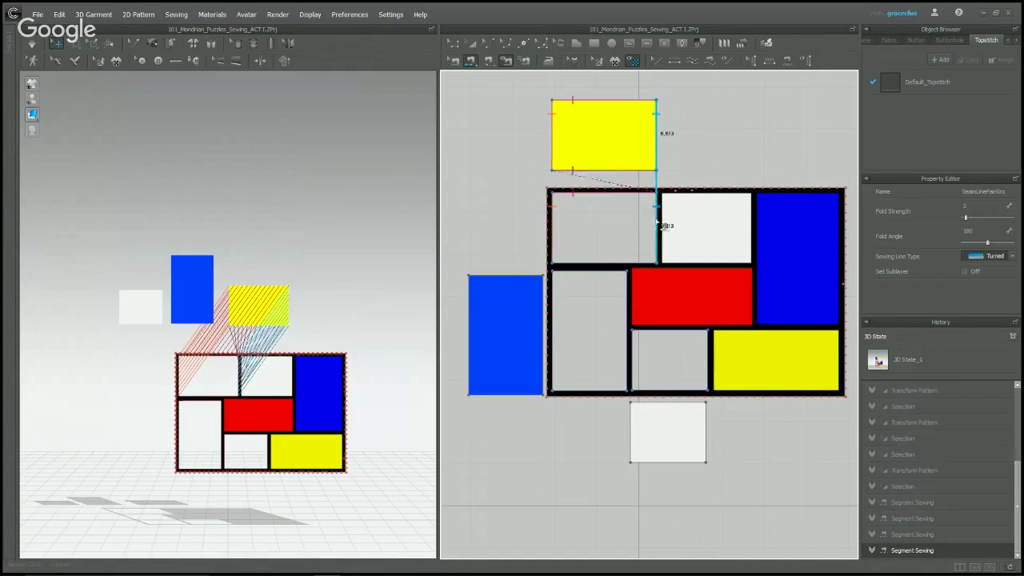
- Segment-sew the blue rectangle's right, top, left and bottom edges to the matching edges of the frame's lower-left opening
left_click(543, 298)
left_click(629, 297)
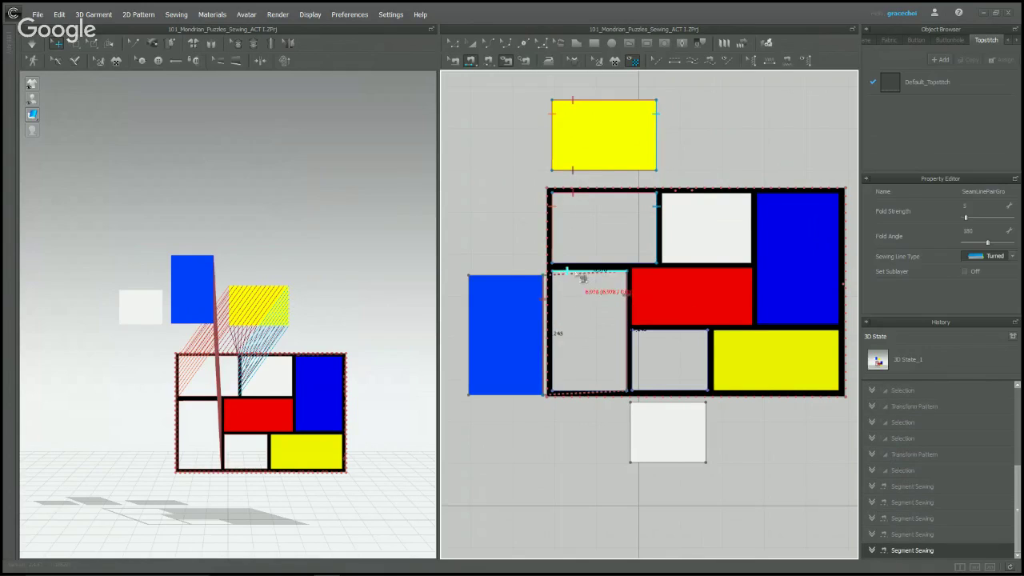
left_click(500, 275)
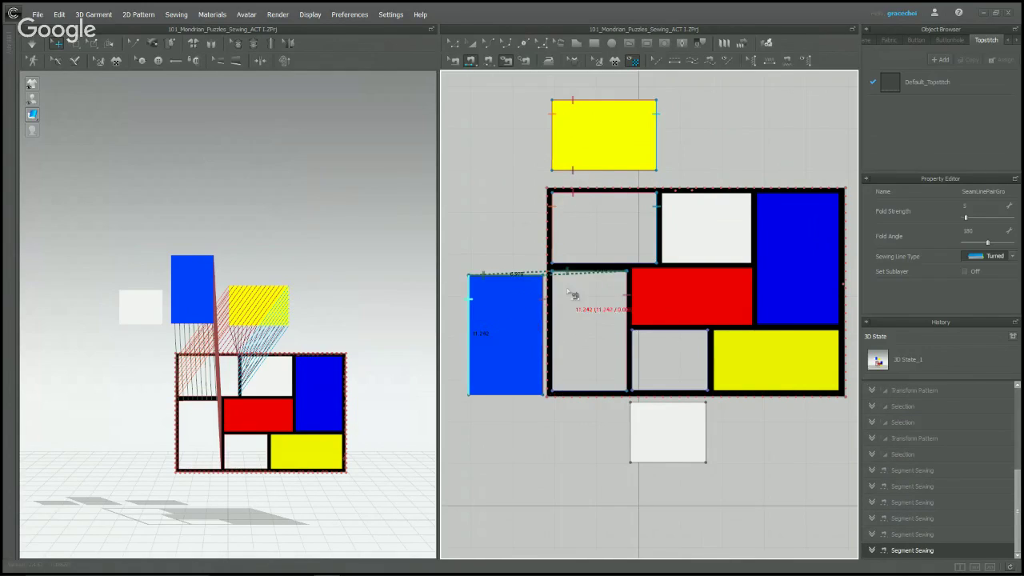
left_click(571, 334)
left_click(576, 393)
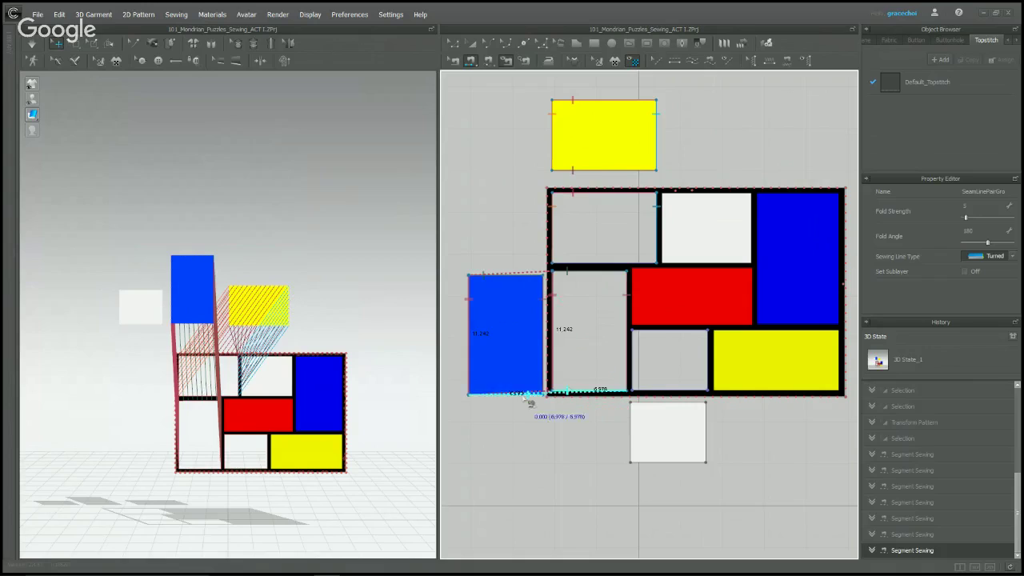
left_click(504, 393)
- Segment-sew the white rectangle's top, left, right and bottom edges to the matching edges of the frame's lower middle opening
left_click(665, 403)
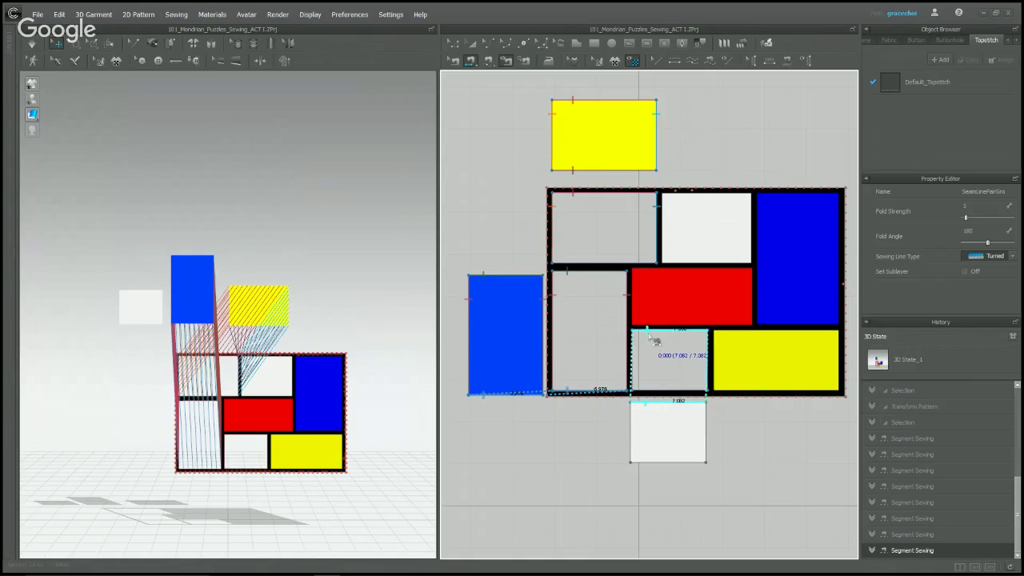
left_click(647, 331)
left_click(632, 343)
left_click(631, 414)
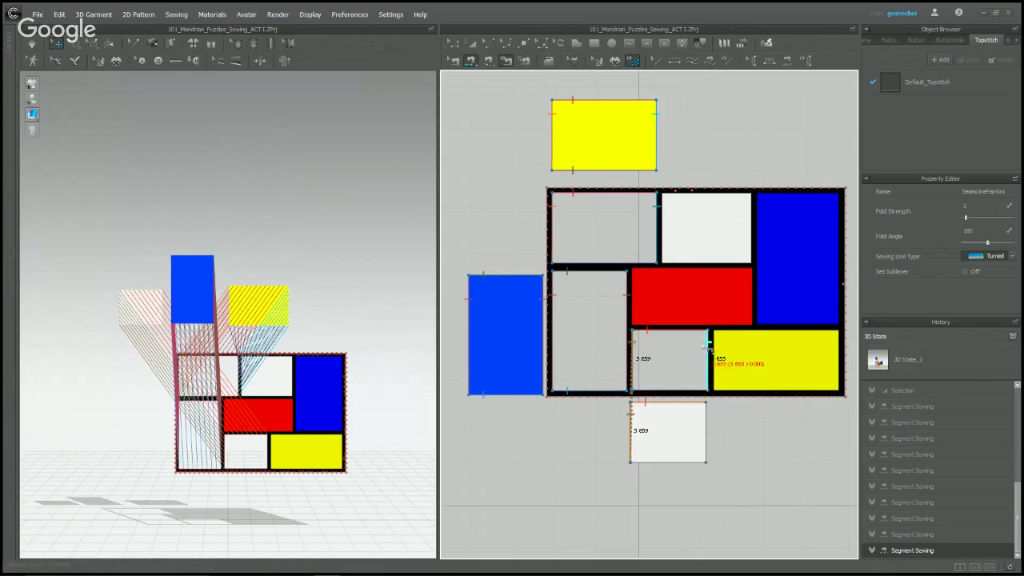
left_click(708, 354)
left_click(706, 429)
left_click(690, 391)
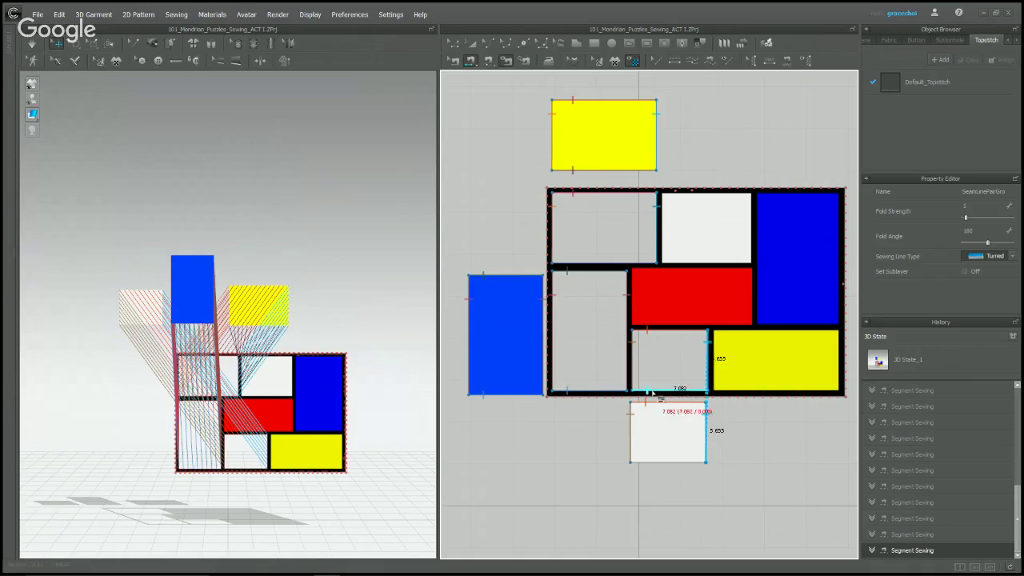
left_click(663, 461)
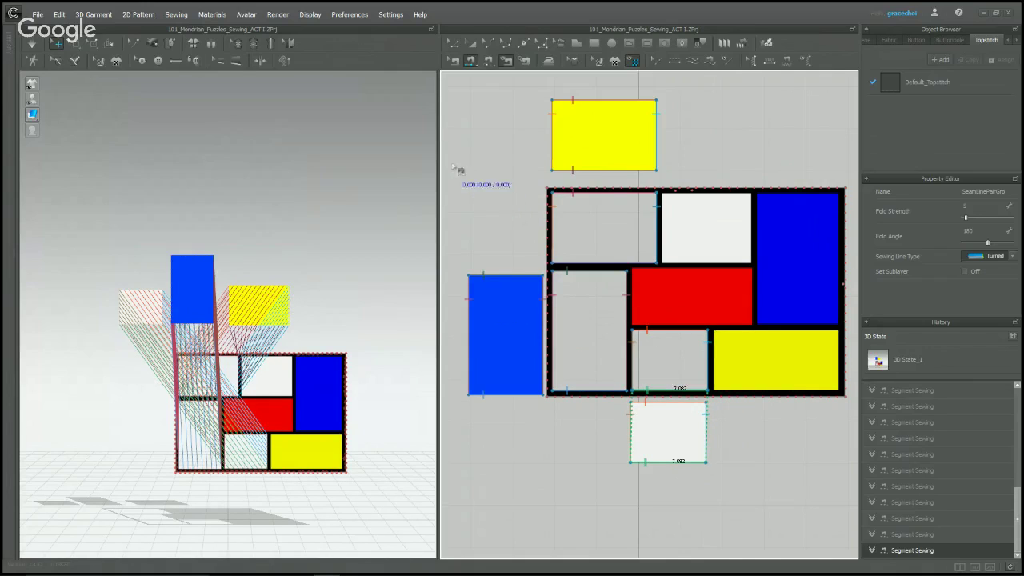
- Move the blue, white and yellow pieces over their openings in 3D, then run the simulation and stop it
left_click_drag(197, 288, 206, 425)
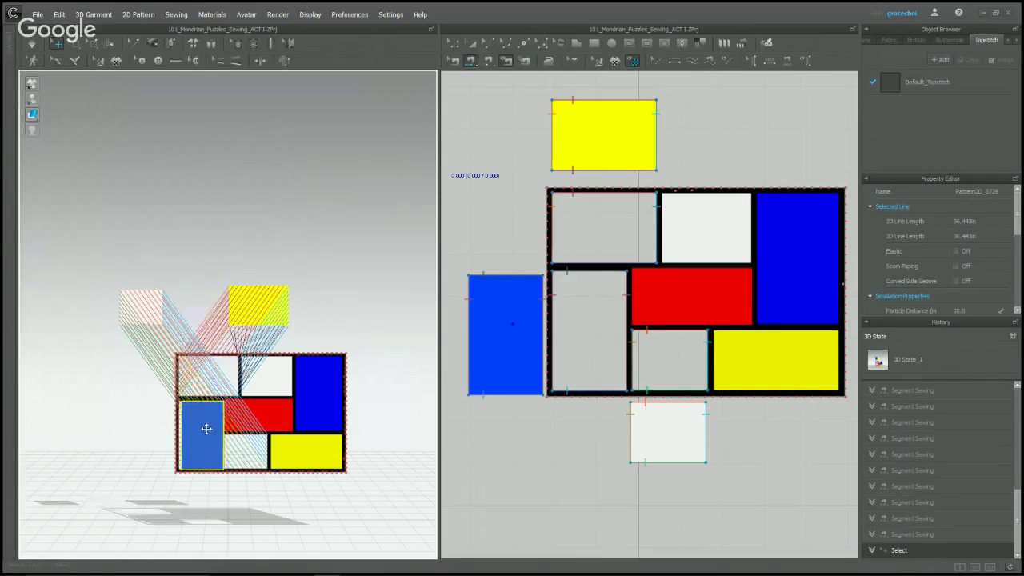
left_click_drag(147, 312, 242, 453)
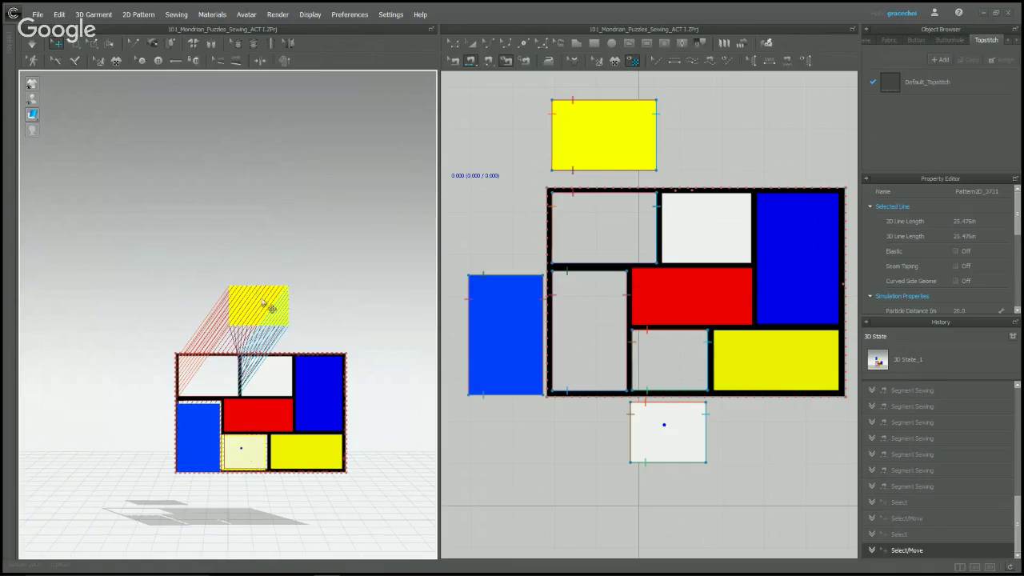
left_click_drag(267, 301, 213, 372)
left_click(295, 217)
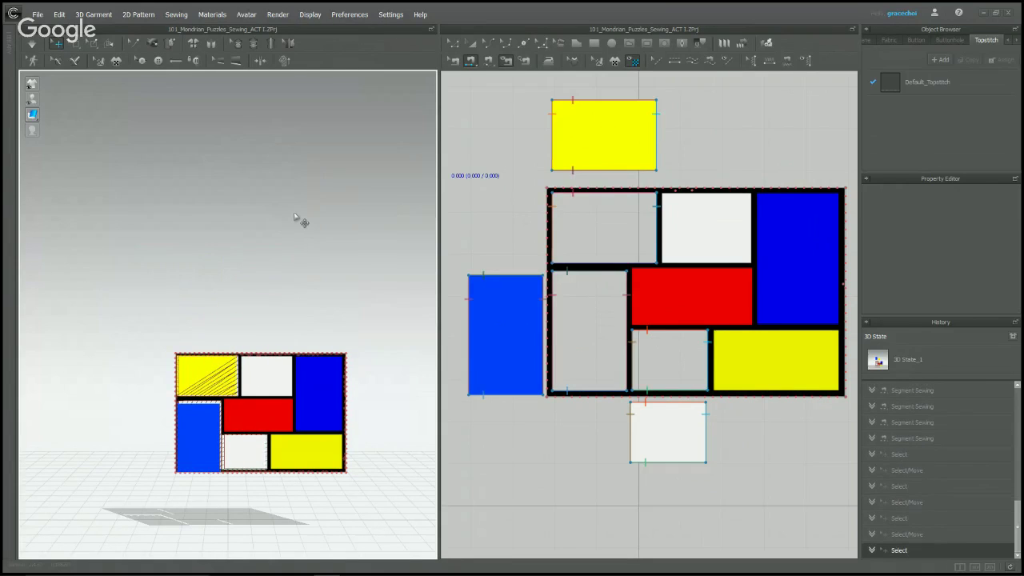
key("space")
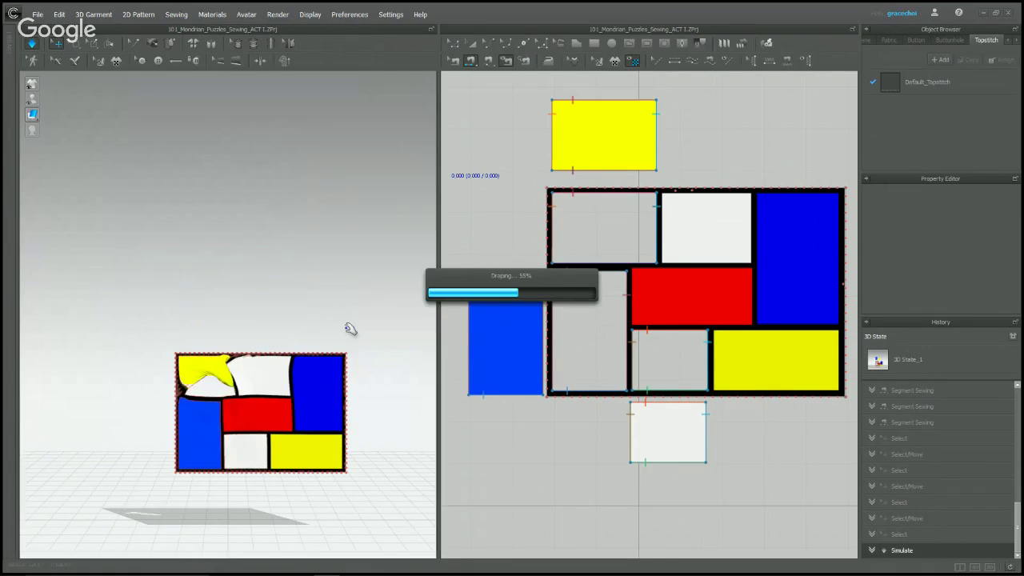
scroll(355, 319, "up", 5)
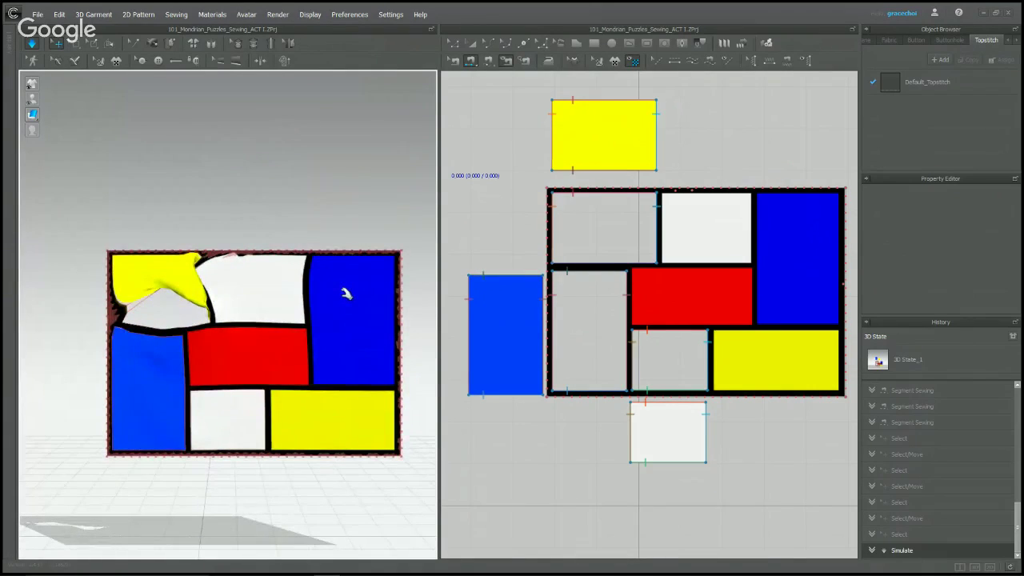
key("space")
- Check the seams of the blue, white and yellow rectangles one by one with Edit Sewing for mismatched edges
left_click(450, 62)
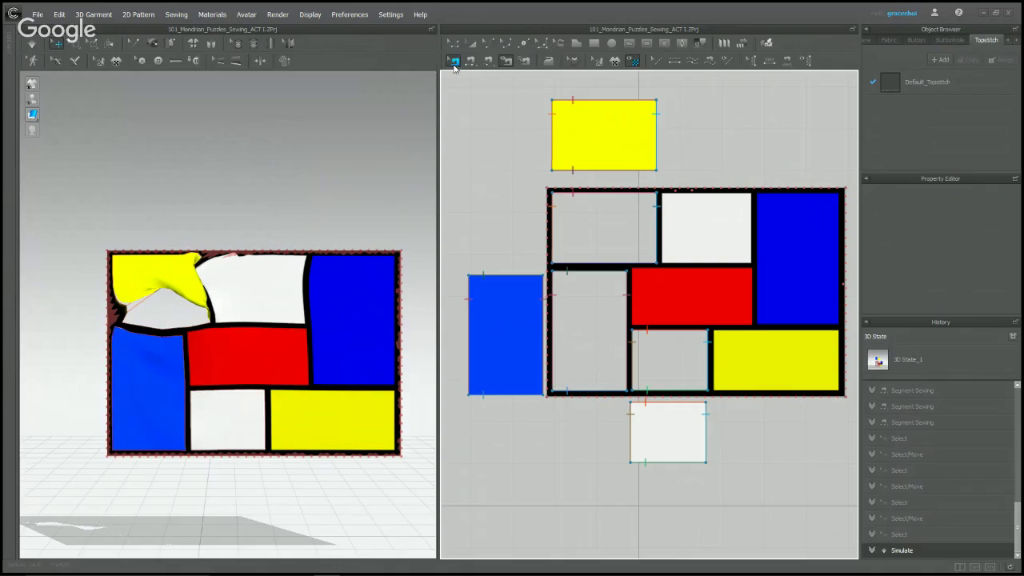
left_click(531, 274)
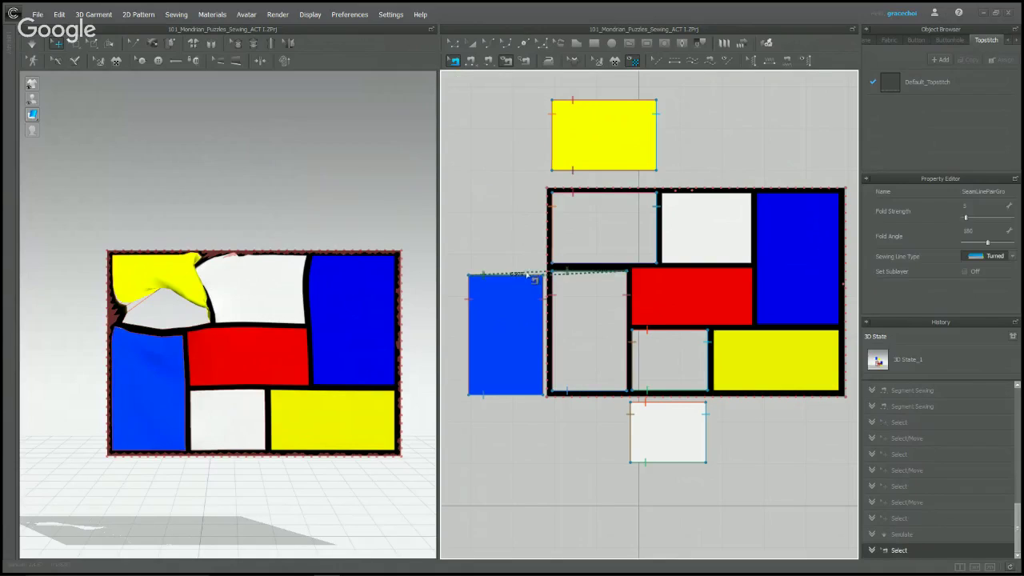
left_click(544, 301)
left_click(554, 301)
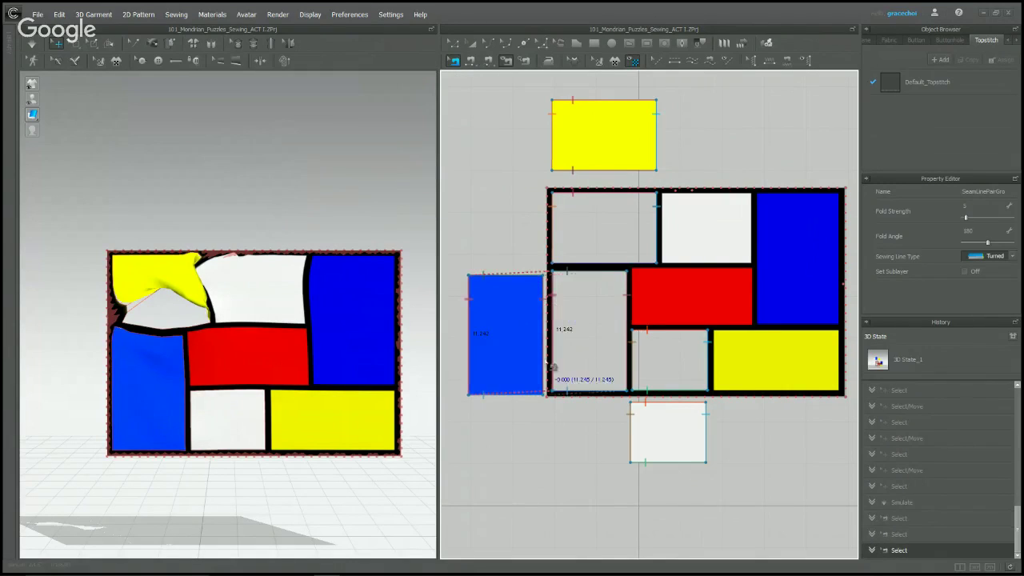
left_click(518, 396)
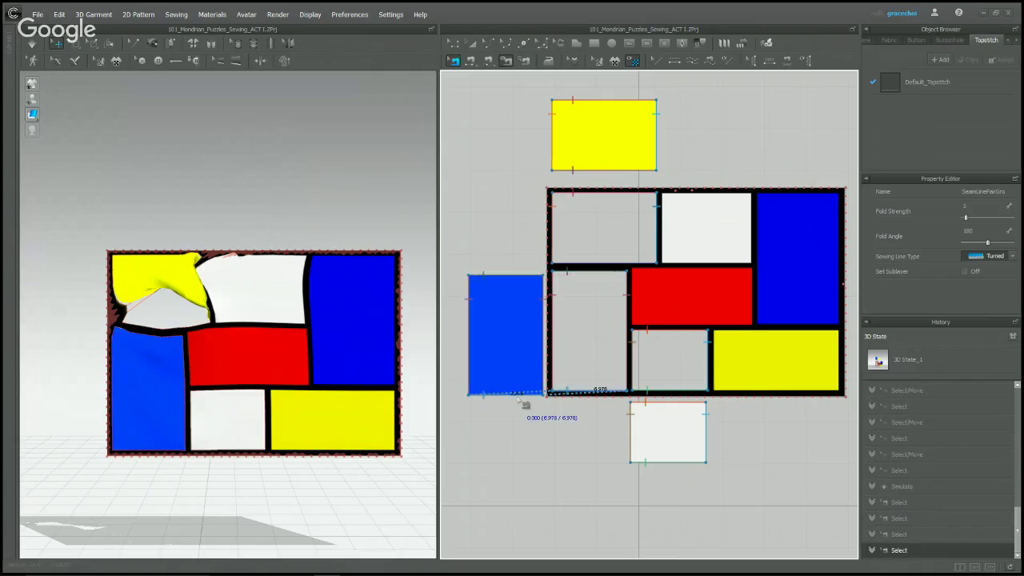
left_click(649, 403)
left_click(632, 421)
left_click(666, 461)
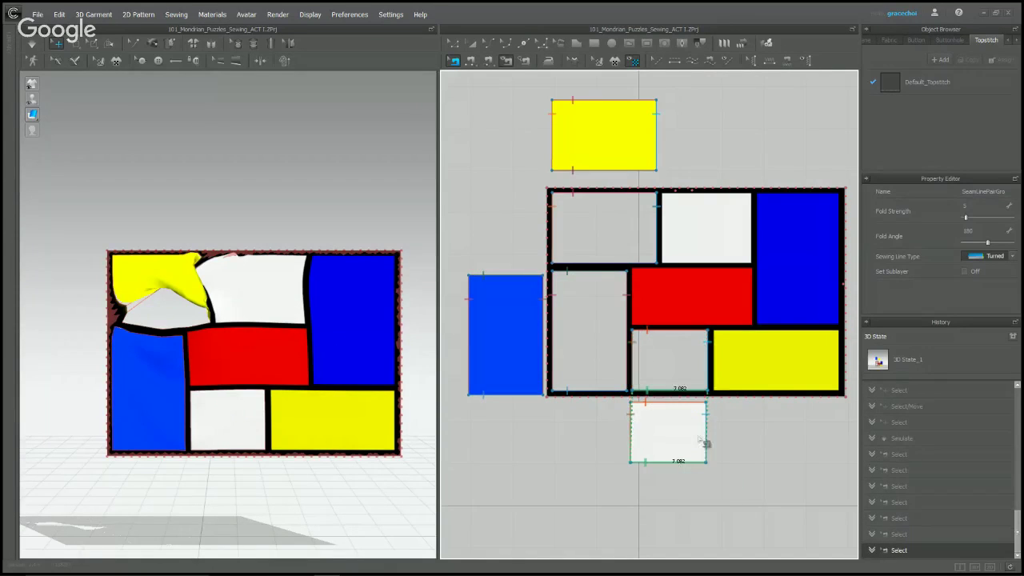
left_click(591, 102)
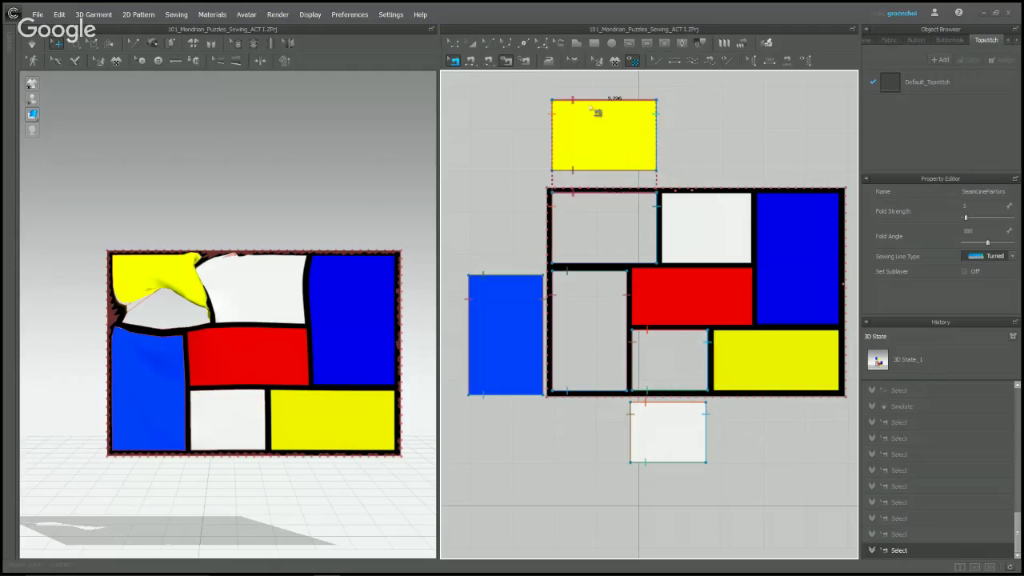
- Delete the wrong seam joining the yellow rectangle's bottom edge to the right edge of the frame's upper-left opening
left_click(612, 170)
scroll(665, 130, "up", 2)
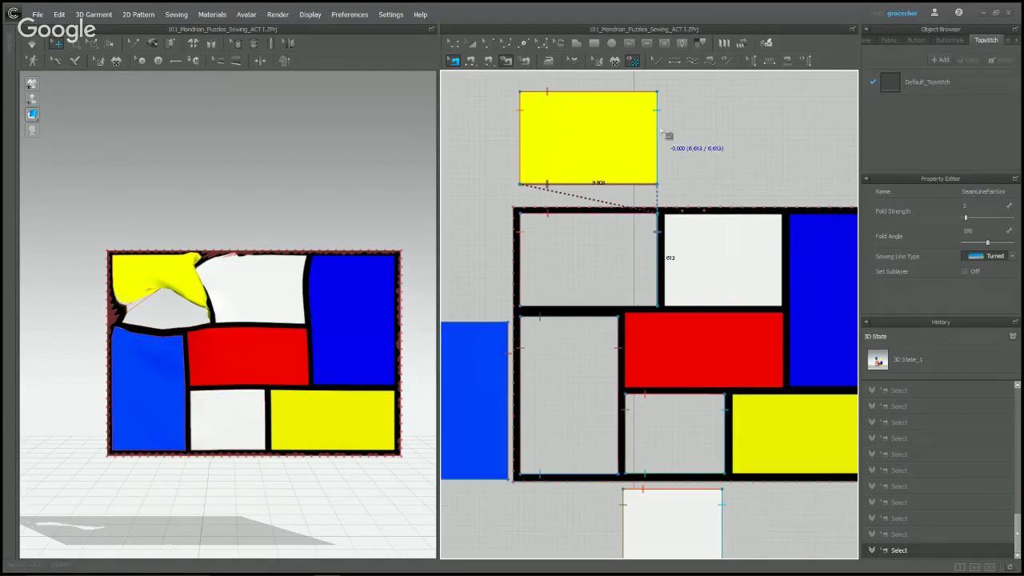
right_click_drag(663, 141, 703, 168)
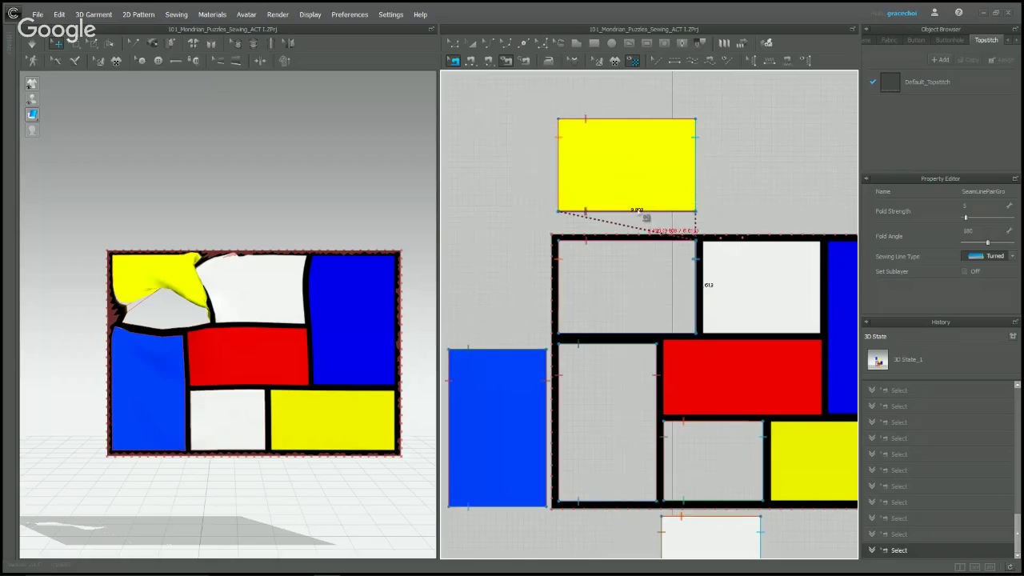
right_click(638, 211)
left_click(680, 249)
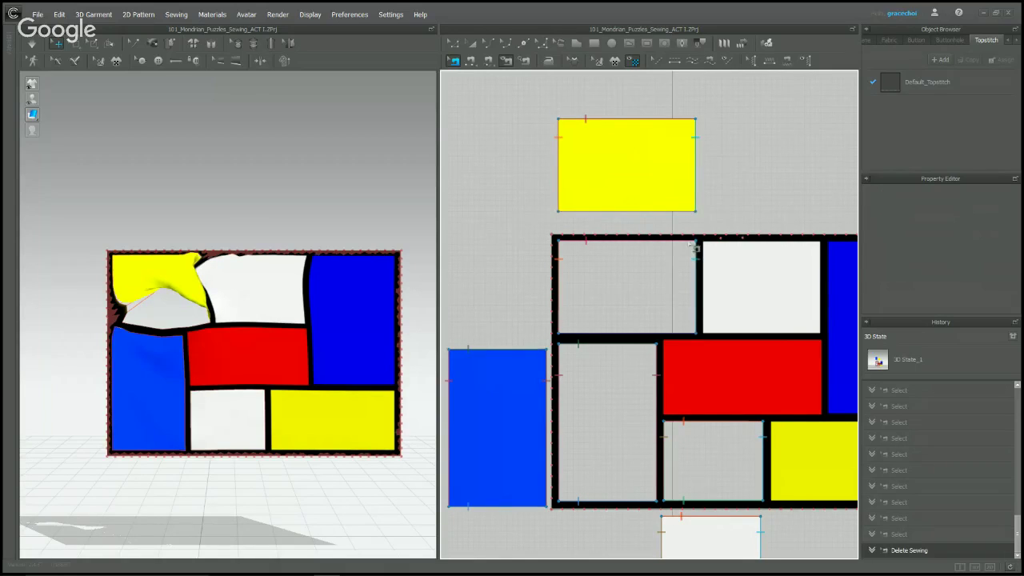
- Segment-sew the yellow rectangle's bottom edge to the bottom edge of the frame's upper-left opening
key("z")
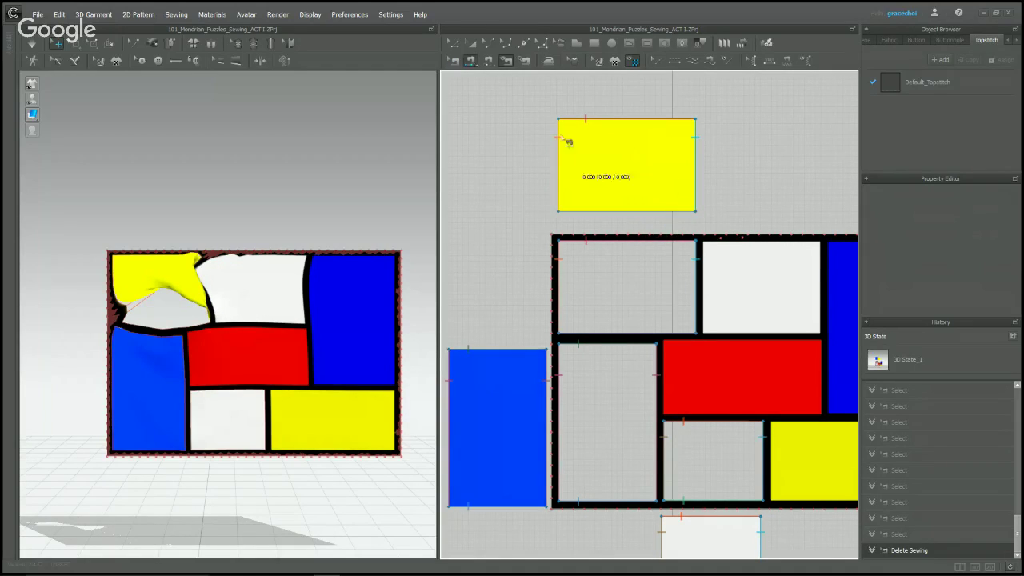
left_click(582, 212)
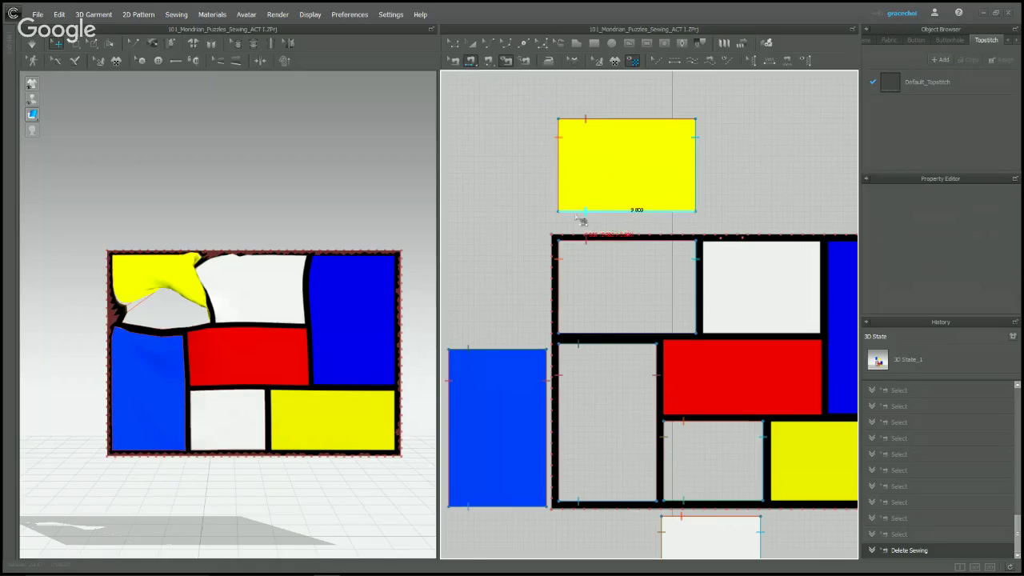
left_click(608, 331)
- Simulate the corrected Mondrian puzzle, tug the lower white piece in 3D to settle it, and stop the simulation
left_click(284, 210)
key("space")
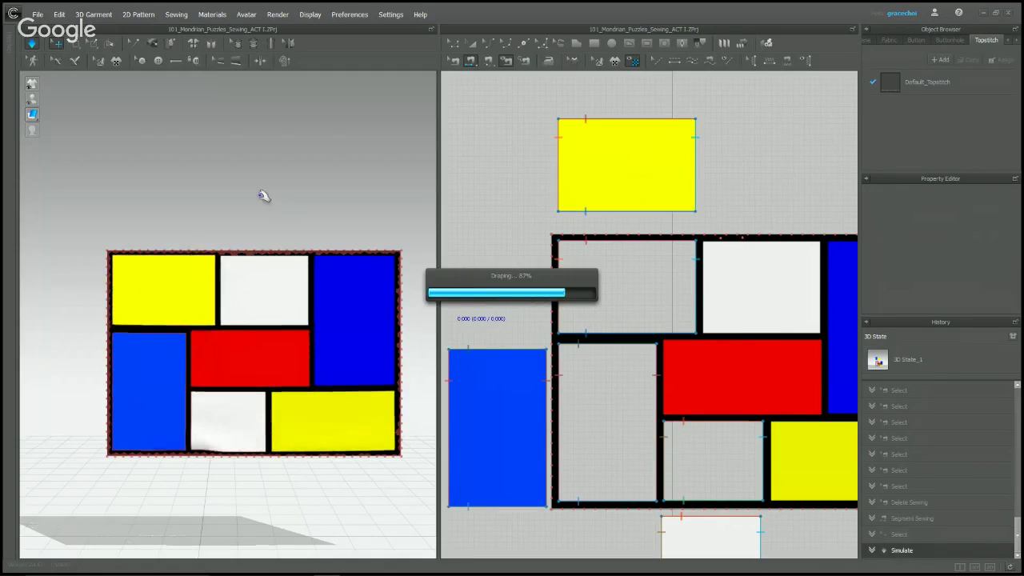
left_click(231, 435)
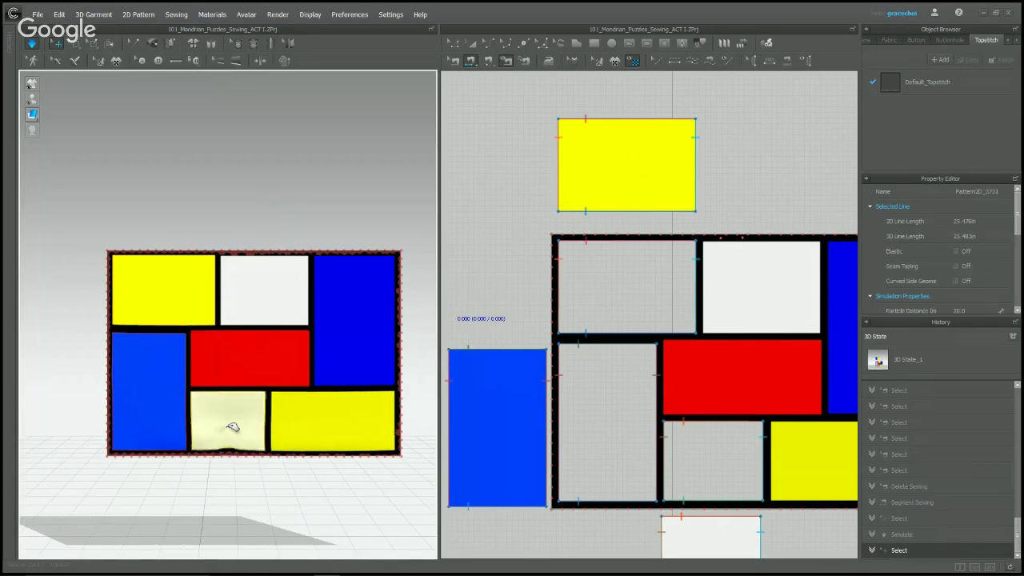
left_click(287, 136)
scroll(558, 216, "down", 3)
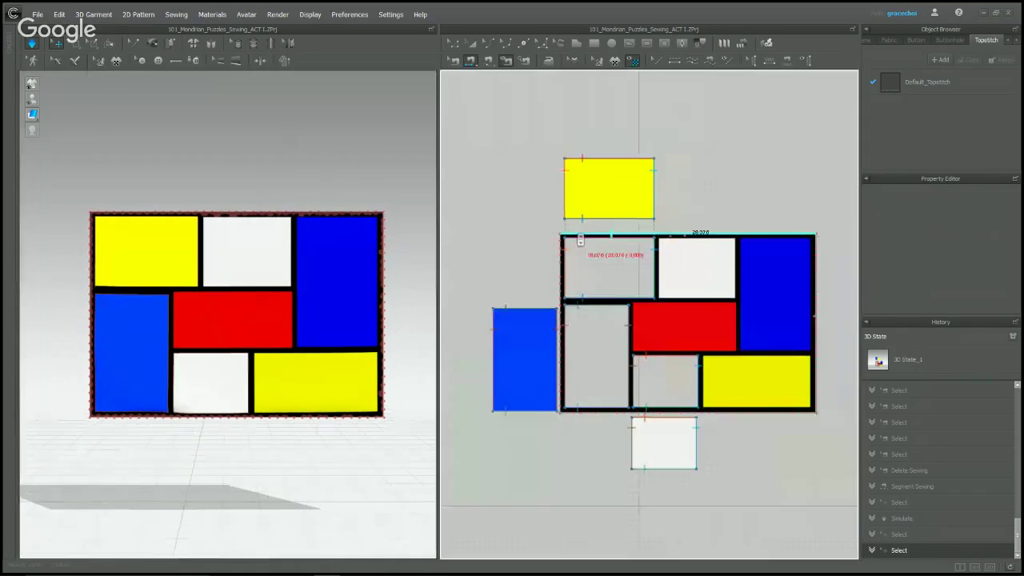
key("space")
key("z")
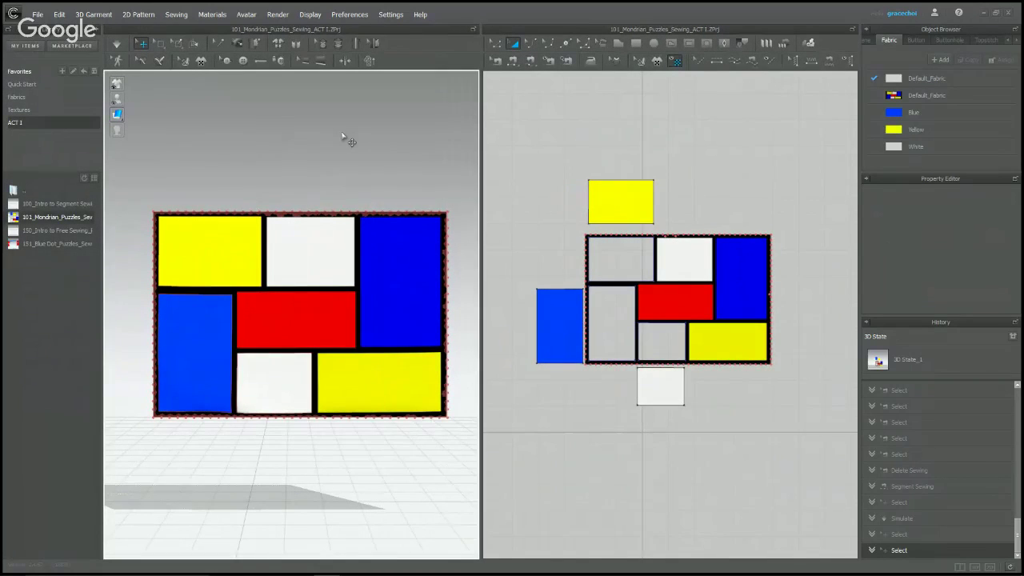
- Open the 150_Intro to Free Sewing project from the ACT I folder and dismiss its instructions
double_click(72, 231)
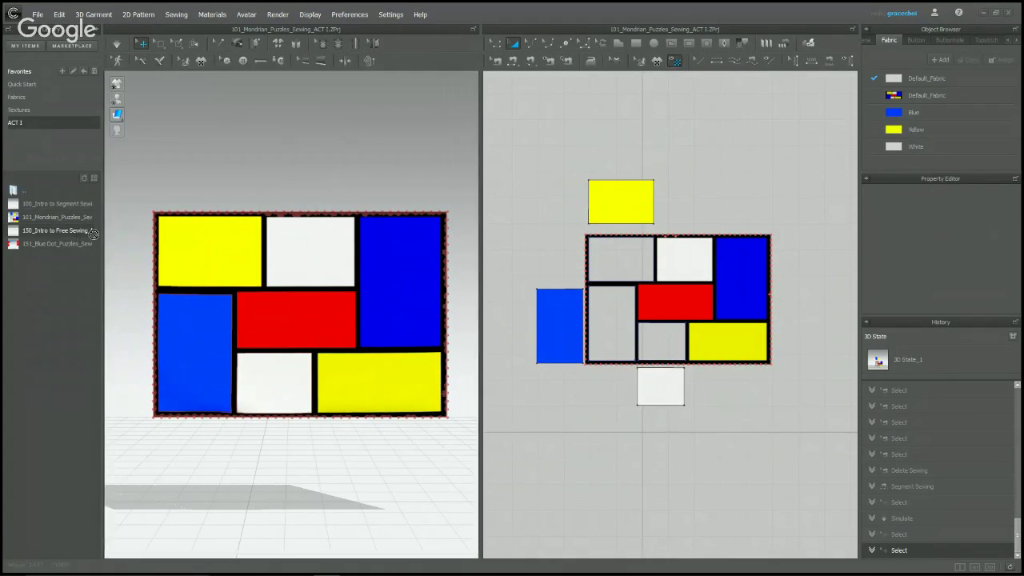
left_click(505, 307)
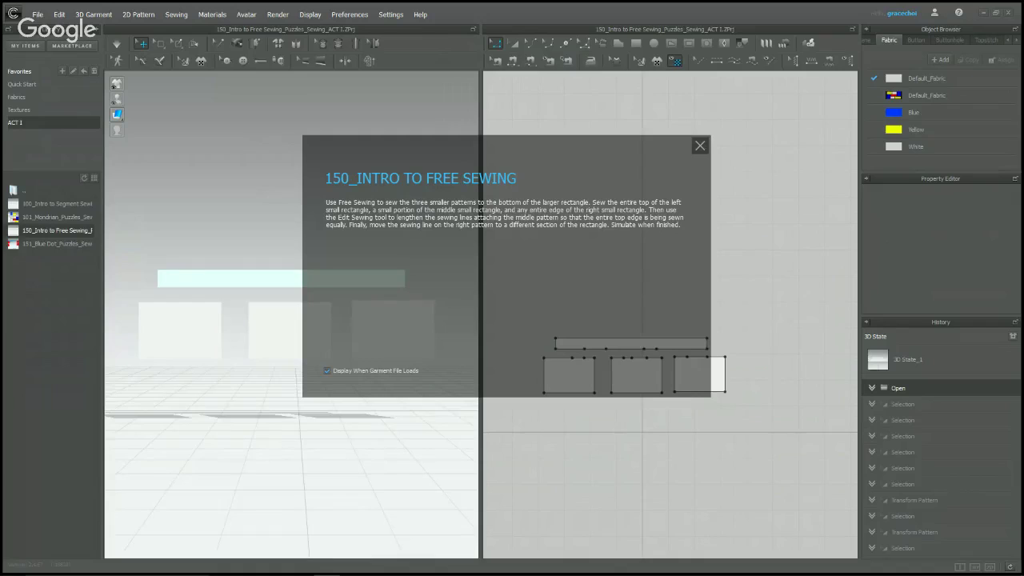
left_click(700, 144)
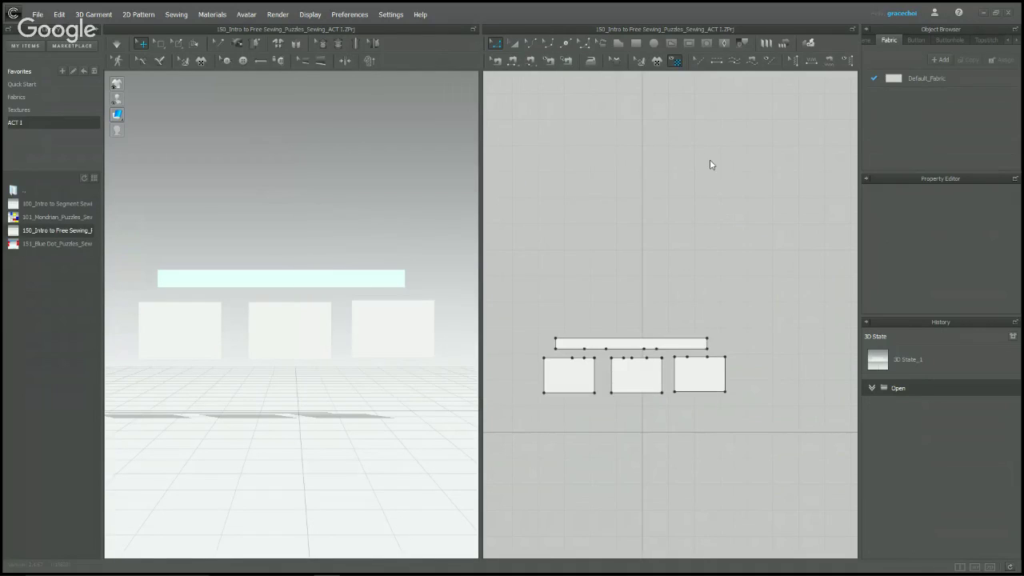
- Free-sew the left small rectangle's entire top edge to an equal length of the long rectangle's bottom edge, starting at its left corner
scroll(642, 315, "up", 4)
middle_click_drag(644, 313, 701, 201)
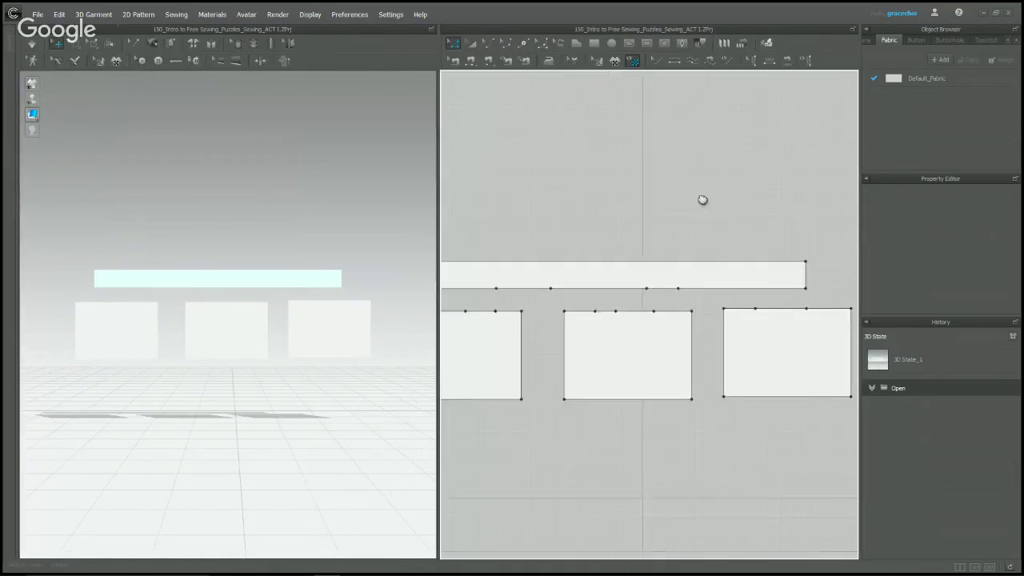
scroll(704, 208, "down", 1)
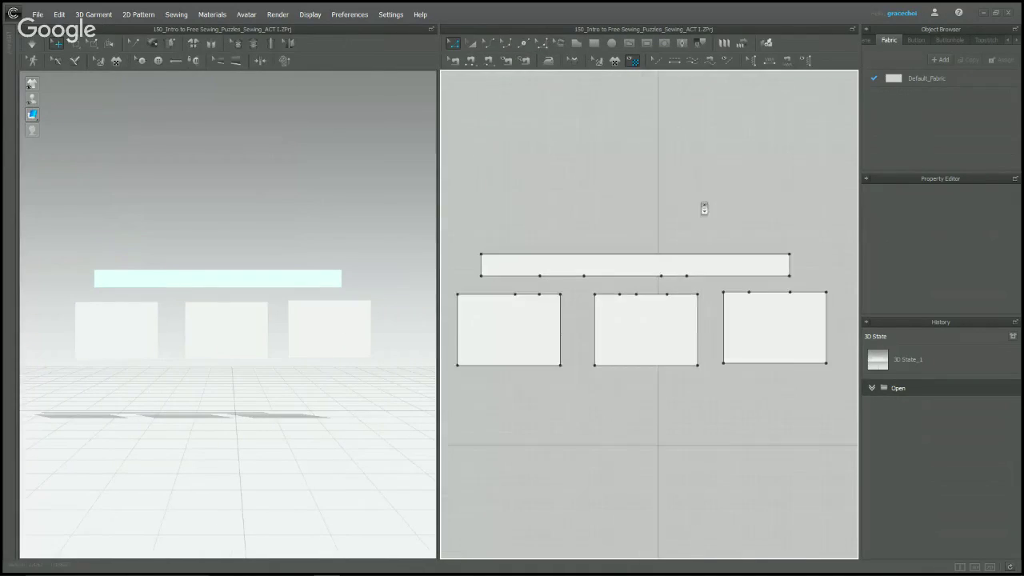
left_click(489, 64)
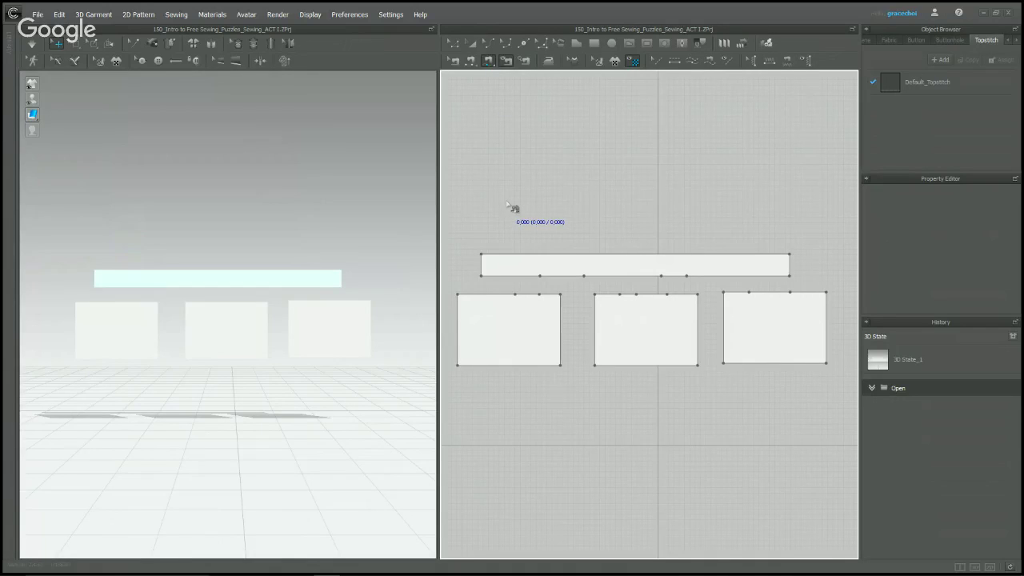
left_click(459, 297)
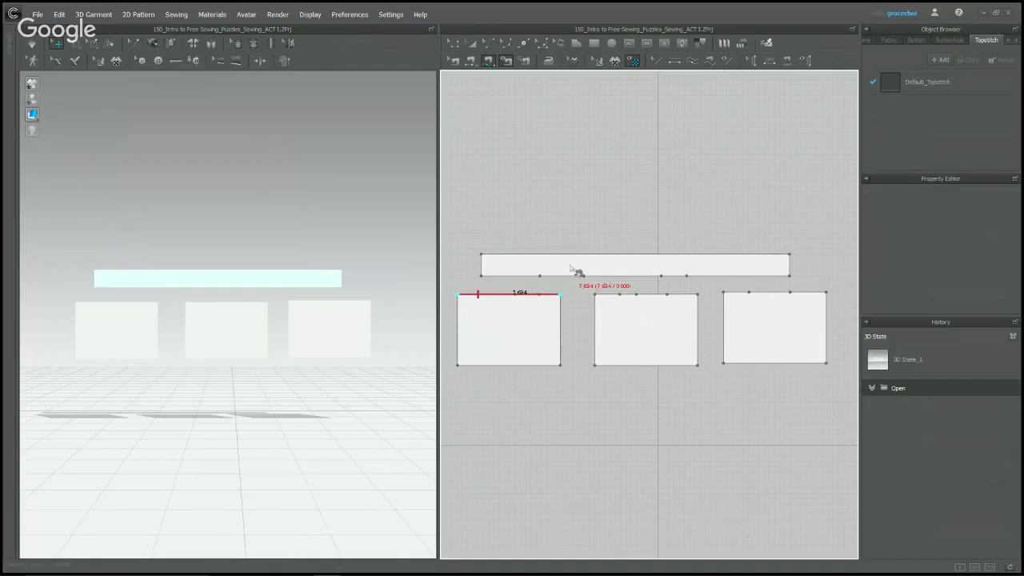
scroll(553, 303, "up", 3)
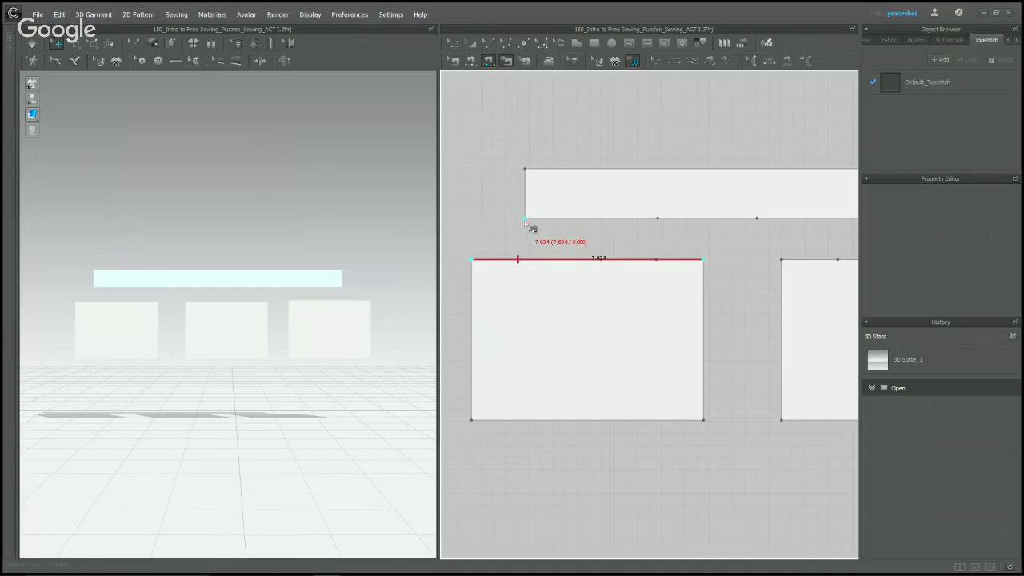
left_click(528, 221)
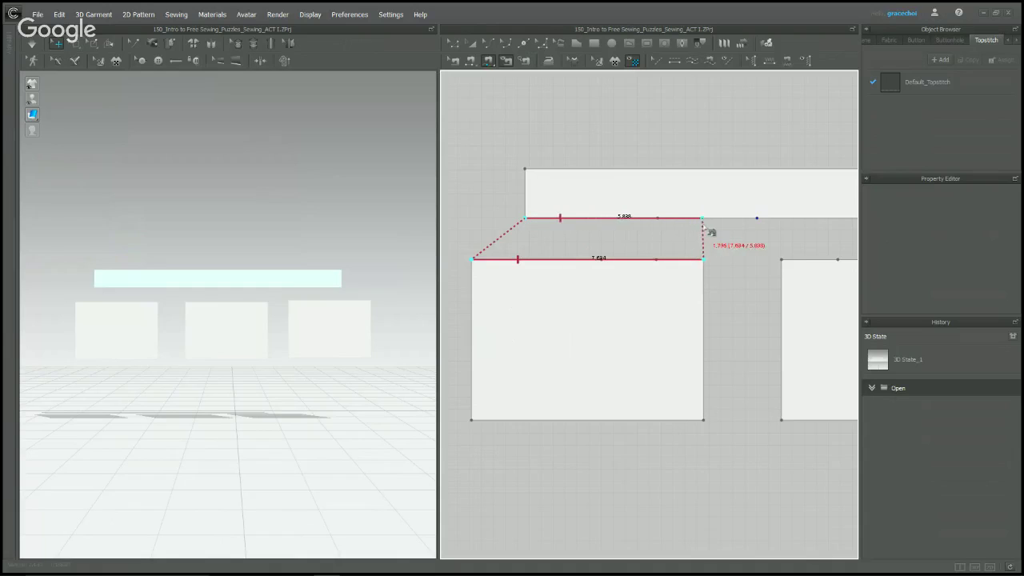
scroll(752, 230, "up", 6)
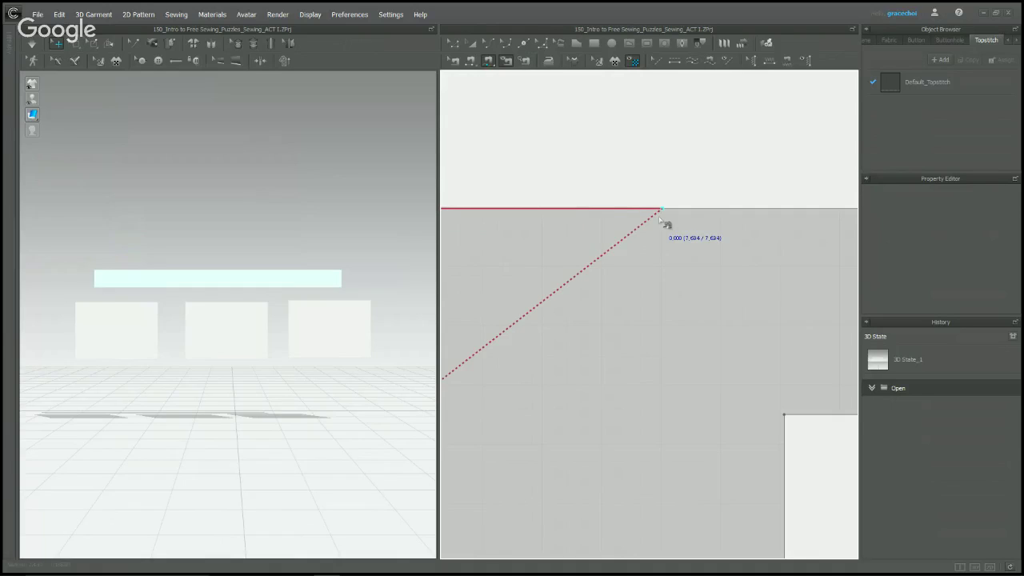
left_click(660, 210)
scroll(657, 272, "down", 5)
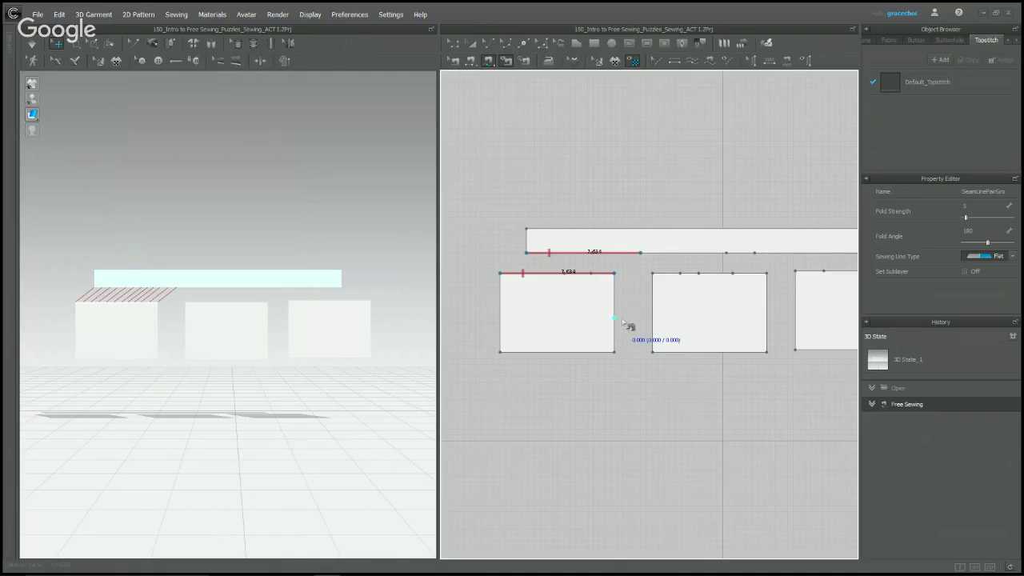
- Free-sew a portion about 2.32 in long of the middle rectangle's top edge to an equal length of the long rectangle's bottom edge
right_click_drag(642, 318, 603, 315)
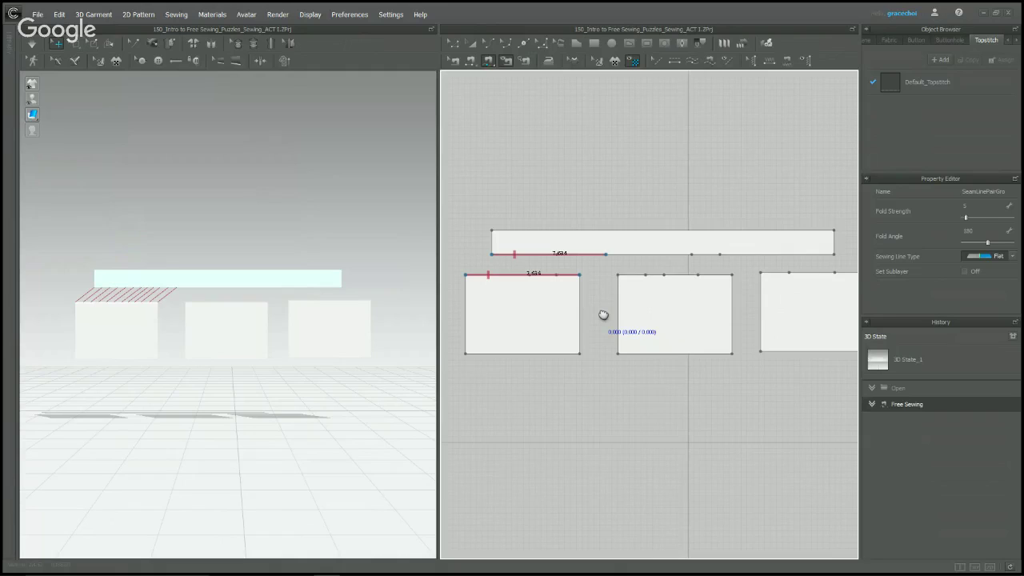
scroll(694, 281, "up", 3)
left_click(691, 278)
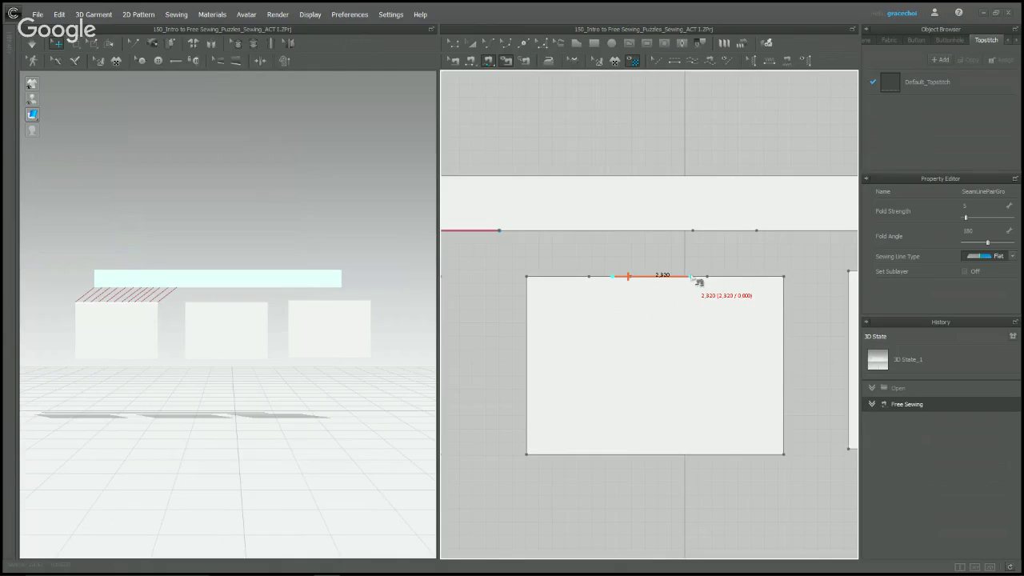
left_click(606, 231)
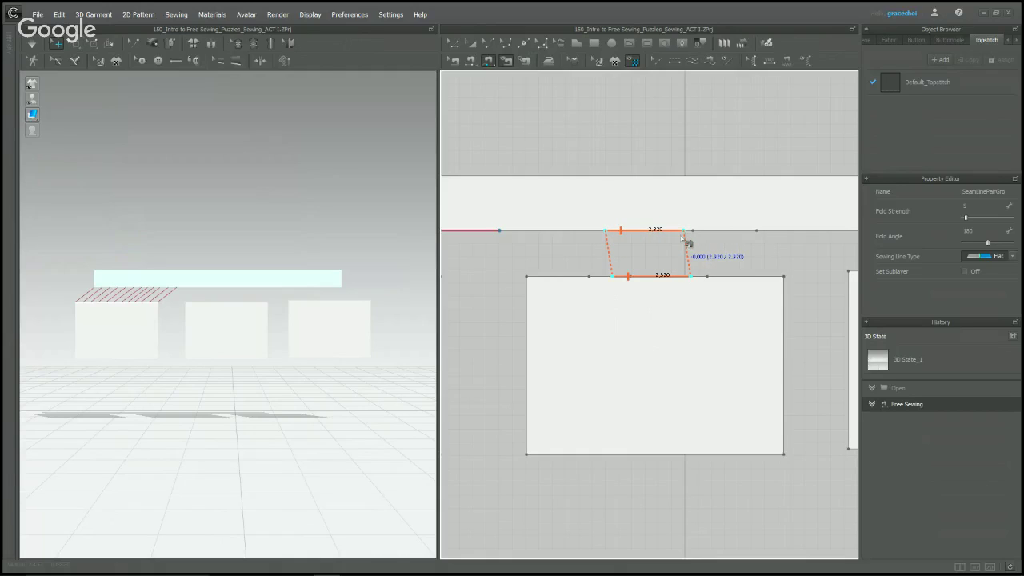
left_click(682, 237)
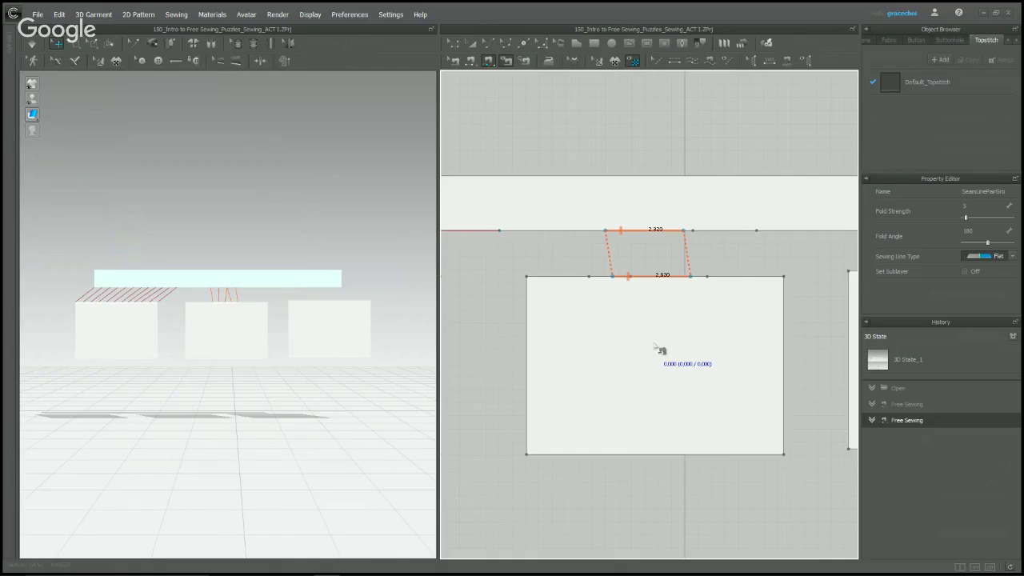
- Free-sew the right end of the long rectangle's bottom edge, from its rightmost inner point, to the right small rectangle's entire top edge
scroll(650, 347, "down", 2)
right_click_drag(651, 347, 416, 331)
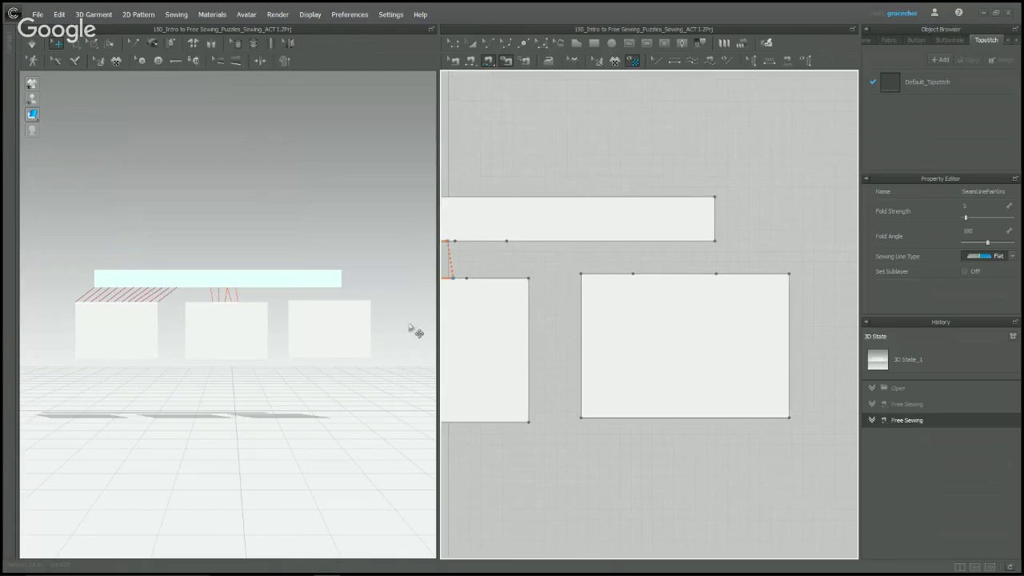
left_click(507, 240)
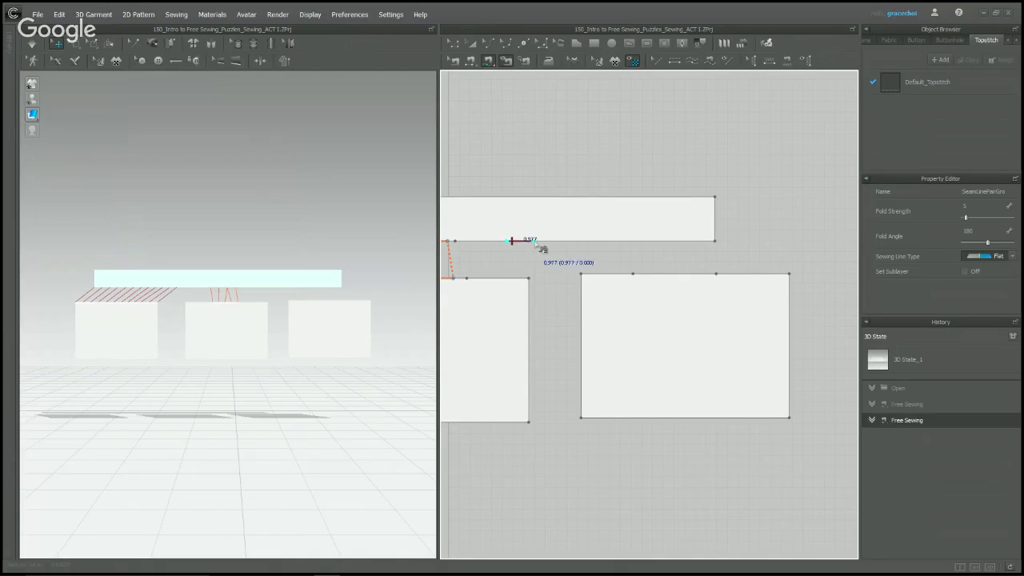
left_click(715, 240)
left_click(581, 274)
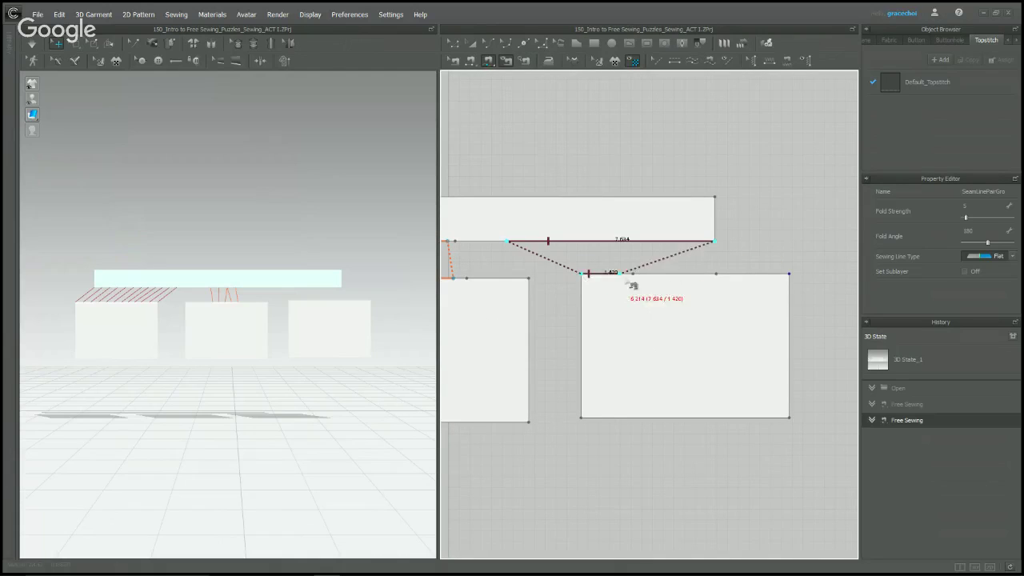
left_click(789, 275)
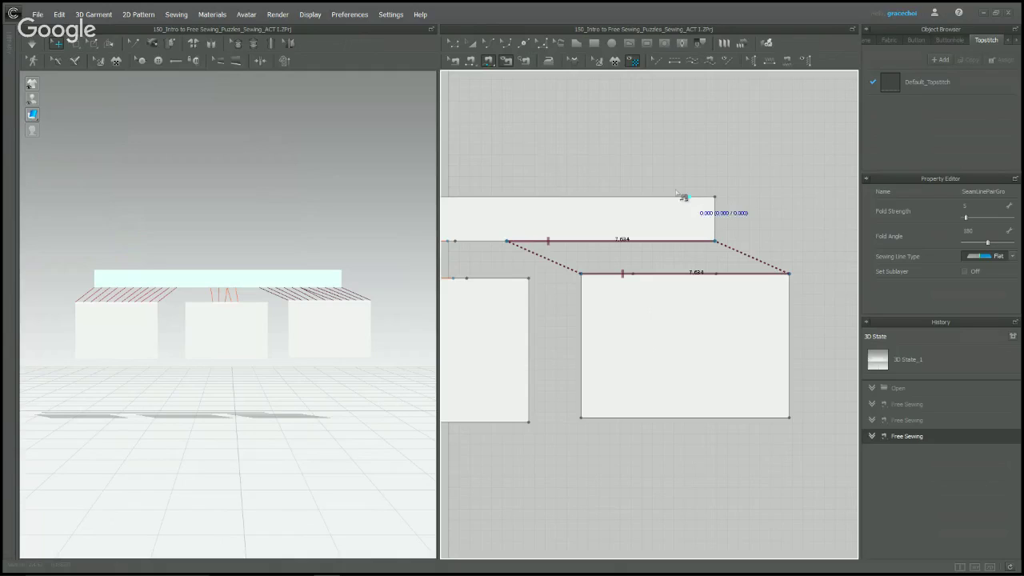
- Slide the right small rectangle's seam around its bottom-right corner with Edit Sewing and run a brief simulation
left_click(456, 65)
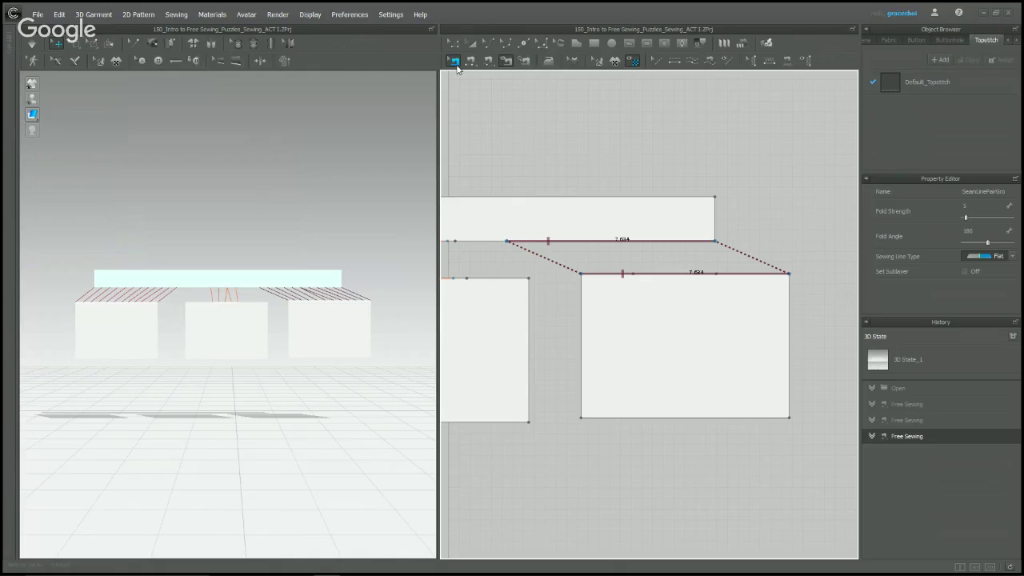
scroll(631, 222, "down", 3)
middle_click_drag(631, 221, 734, 243)
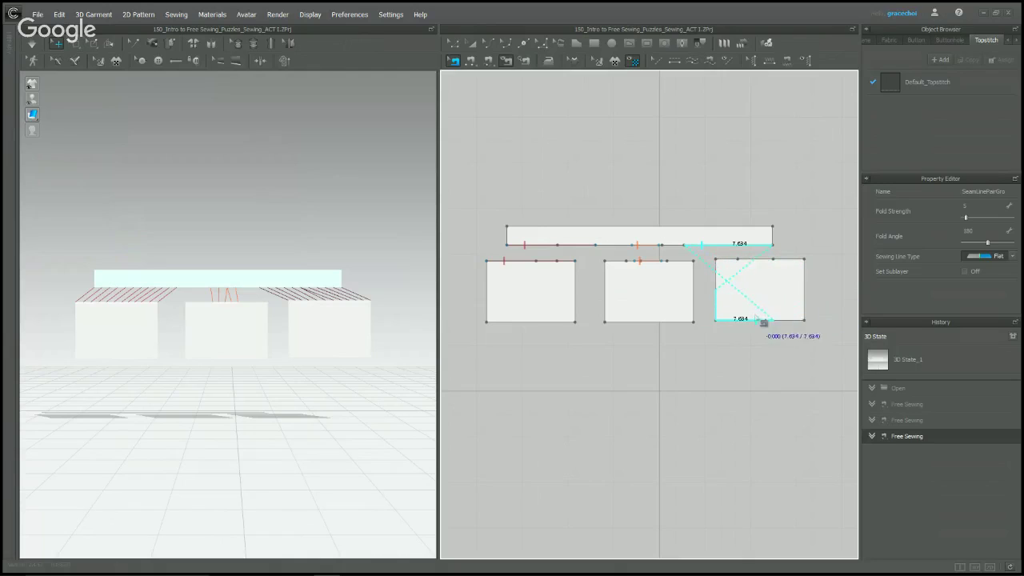
left_click(808, 301)
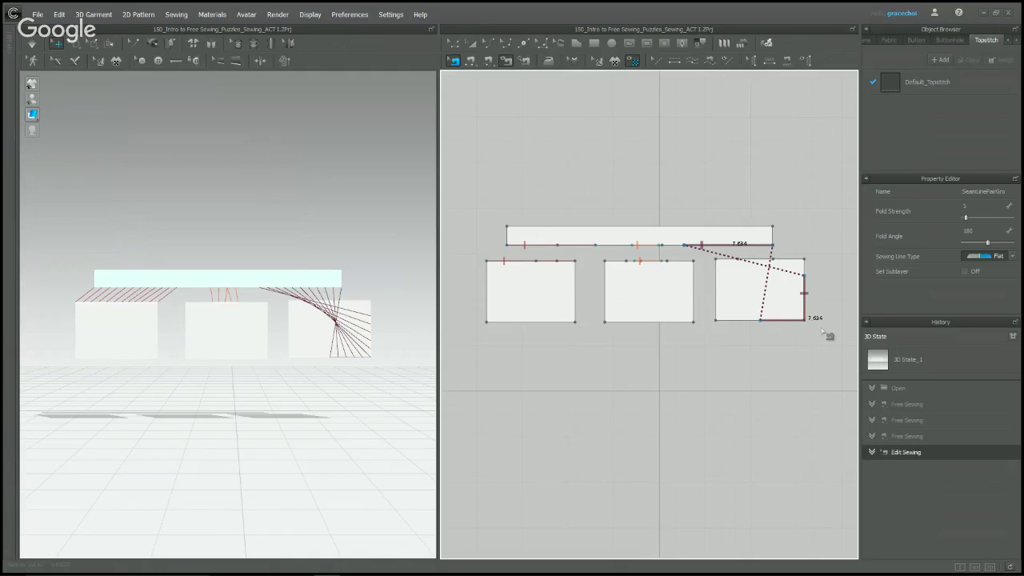
key("space")
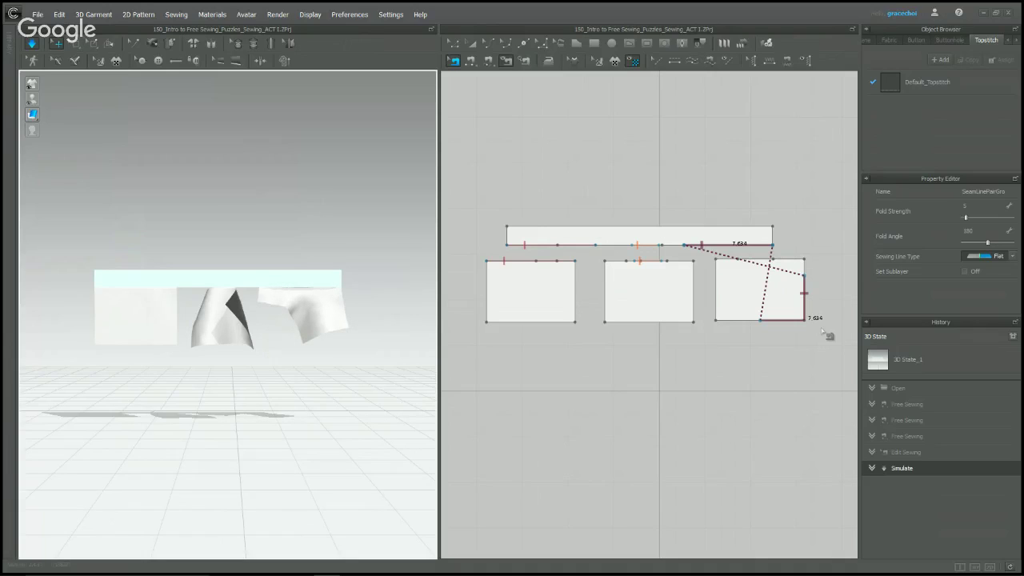
key("space")
- Extend the middle rectangle's seam to its entire top edge and lengthen its match on the long rectangle leftward to 7.634 in
scroll(639, 268, "up", 5)
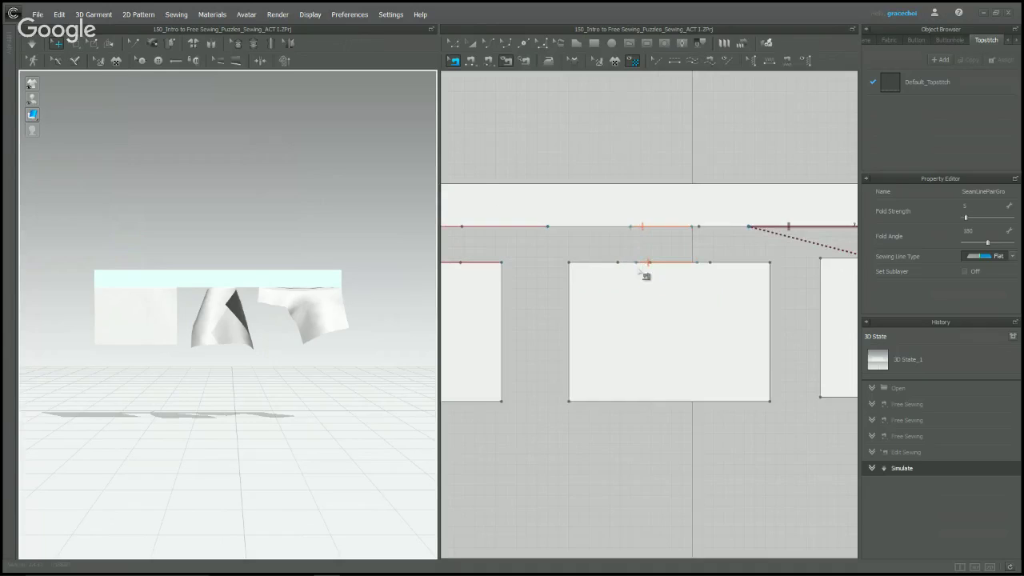
left_click(638, 272)
left_click_drag(637, 272, 570, 270)
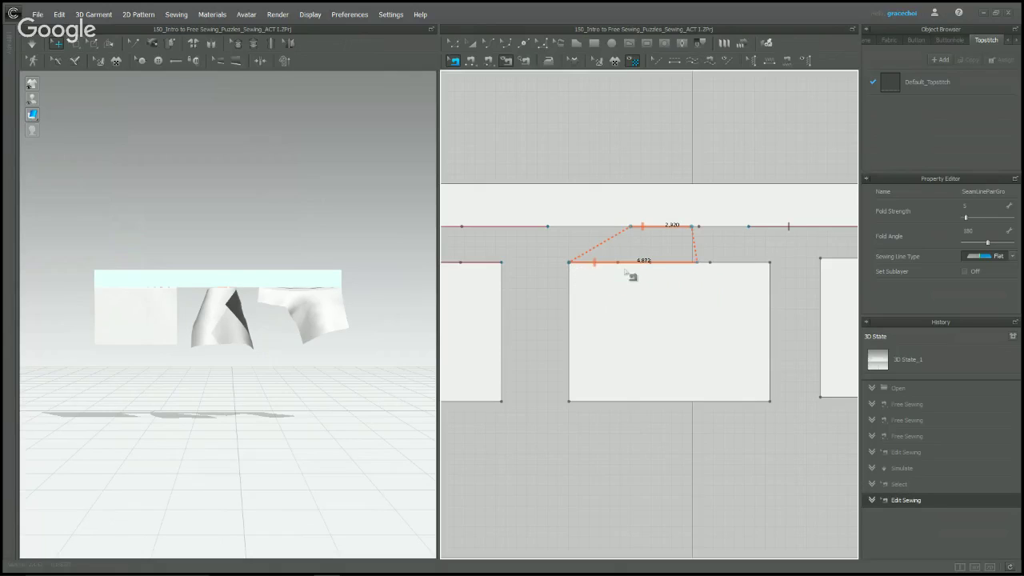
left_click_drag(708, 262, 789, 267)
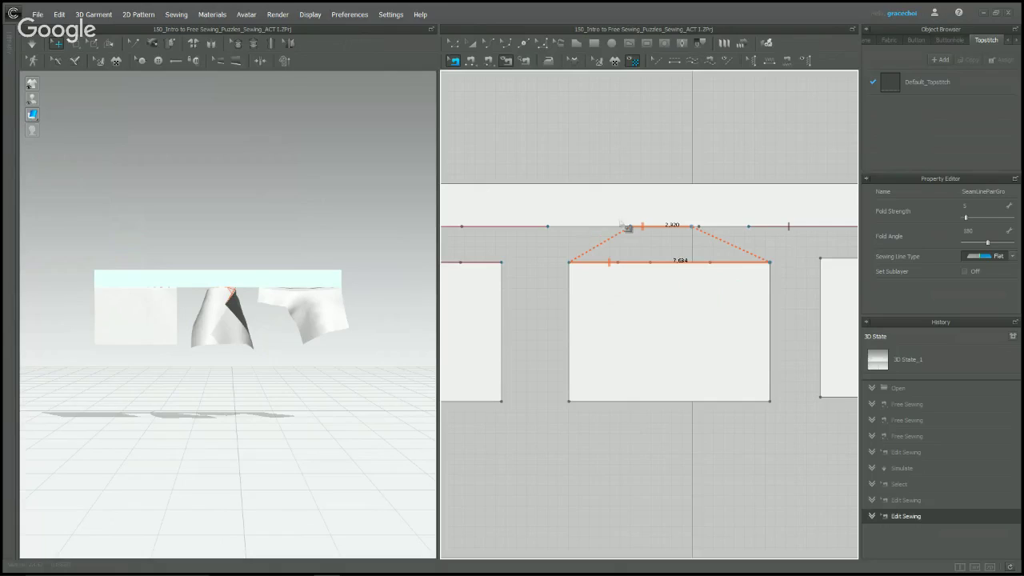
left_click_drag(632, 230, 490, 233)
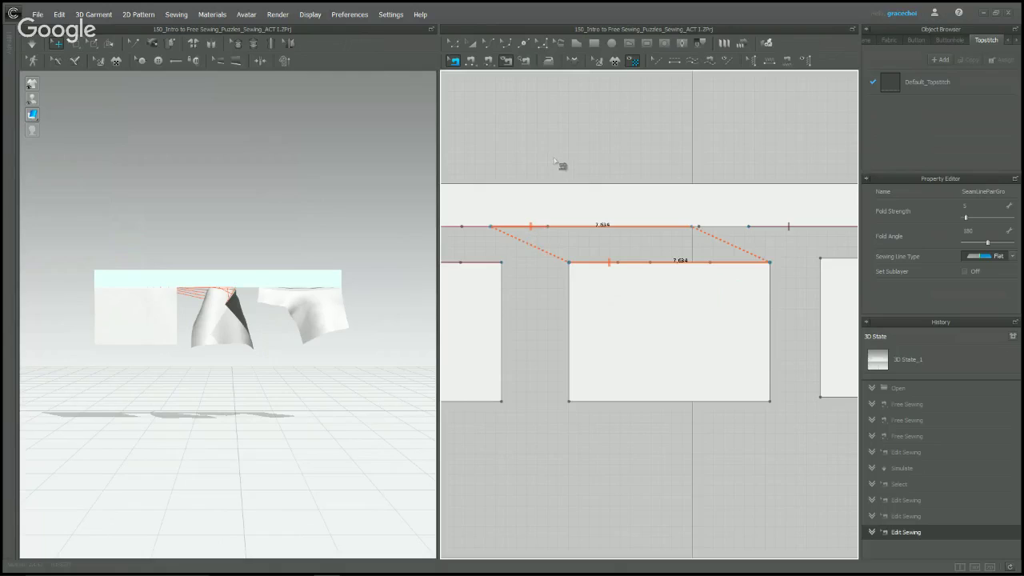
- Slide the middle seam along the long rectangle's bottom edge to start where the left seam ends, and simulate the patterns
middle_click_drag(569, 173, 653, 178)
scroll(621, 224, "down", 2)
key("z")
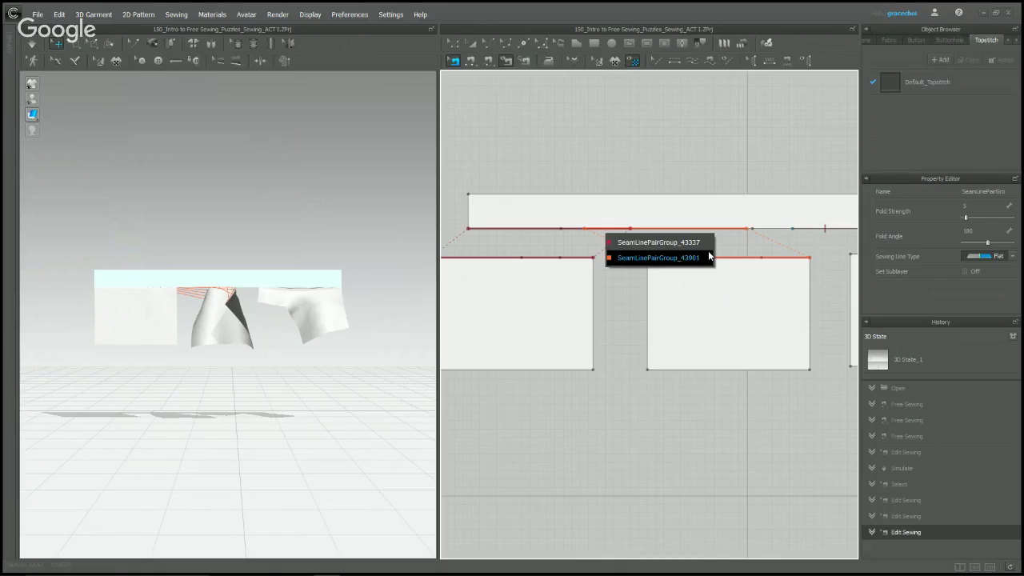
left_click(632, 264)
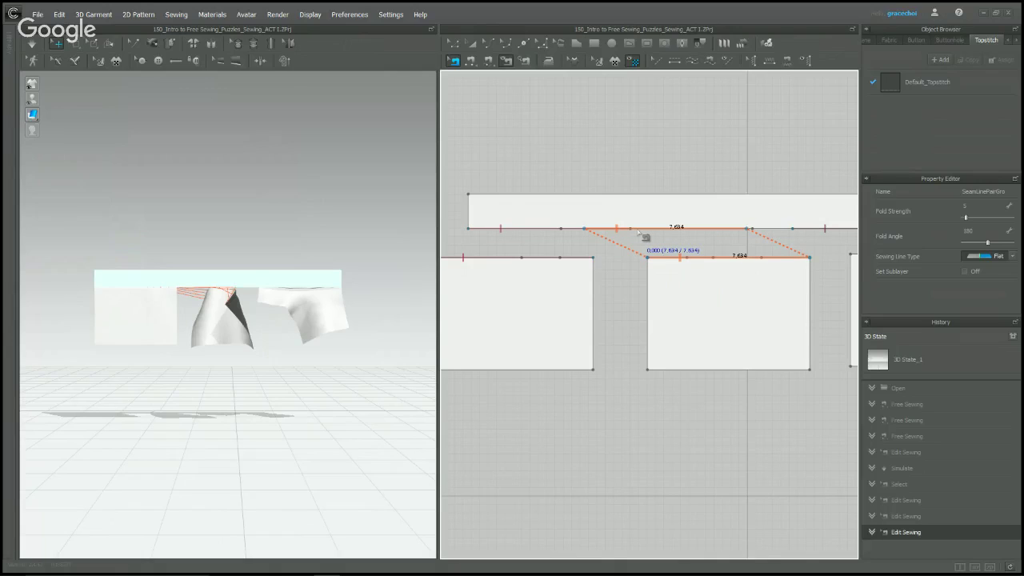
left_click_drag(640, 234, 690, 232)
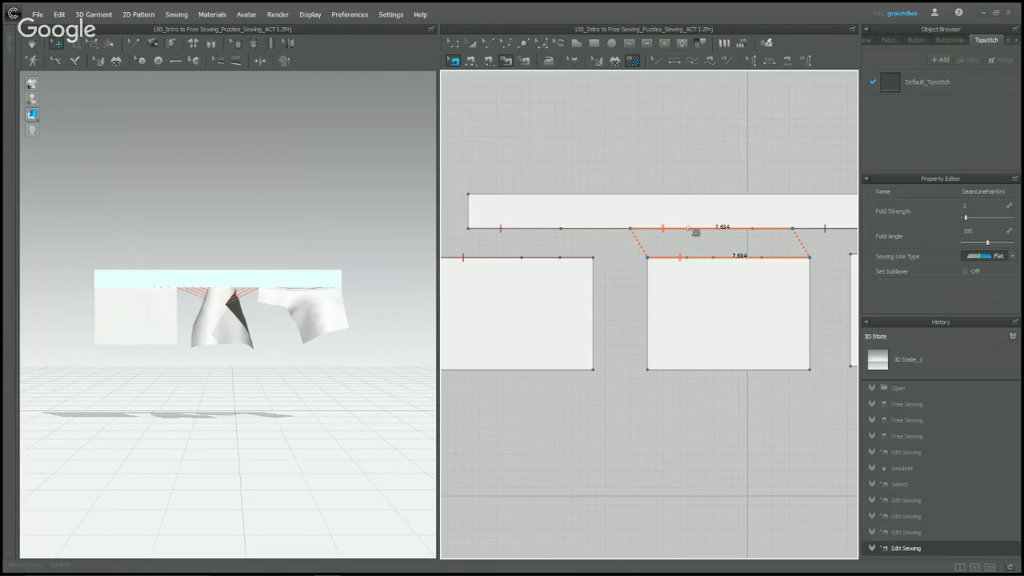
scroll(678, 181, "down", 3)
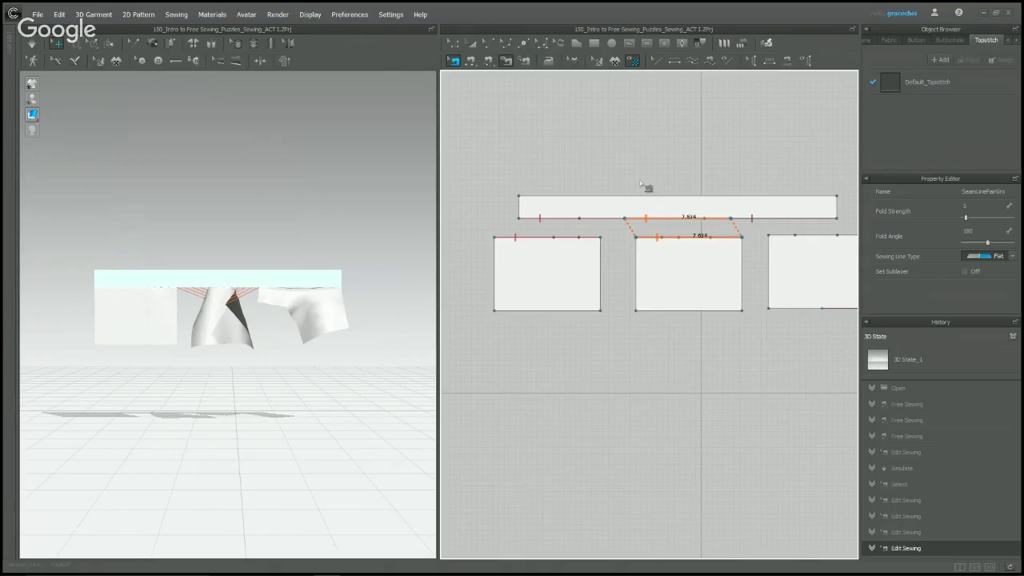
key("space")
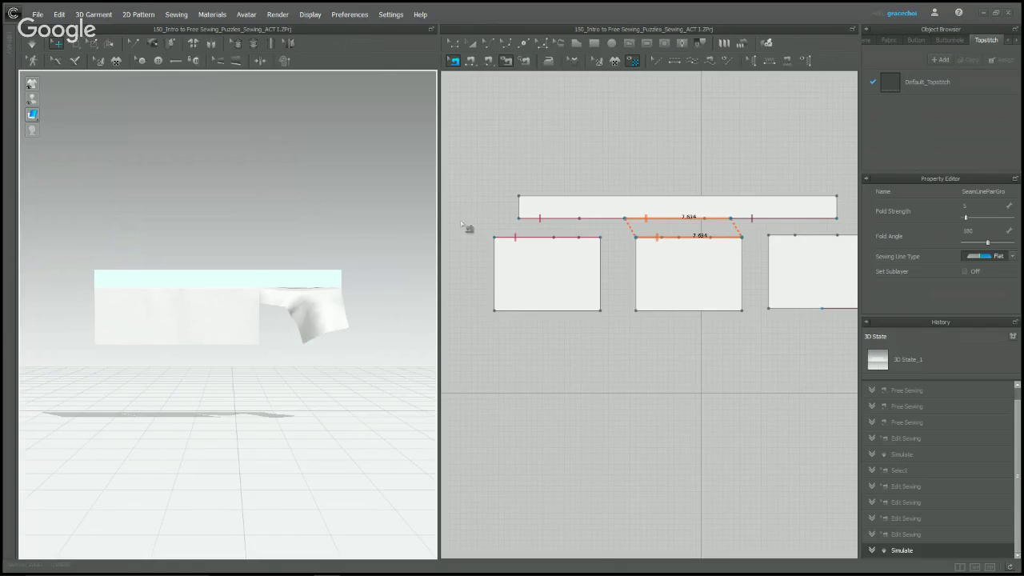
- Open the 151_Blue Dot project from the ACT I folder and dismiss its instructions
left_click(332, 226)
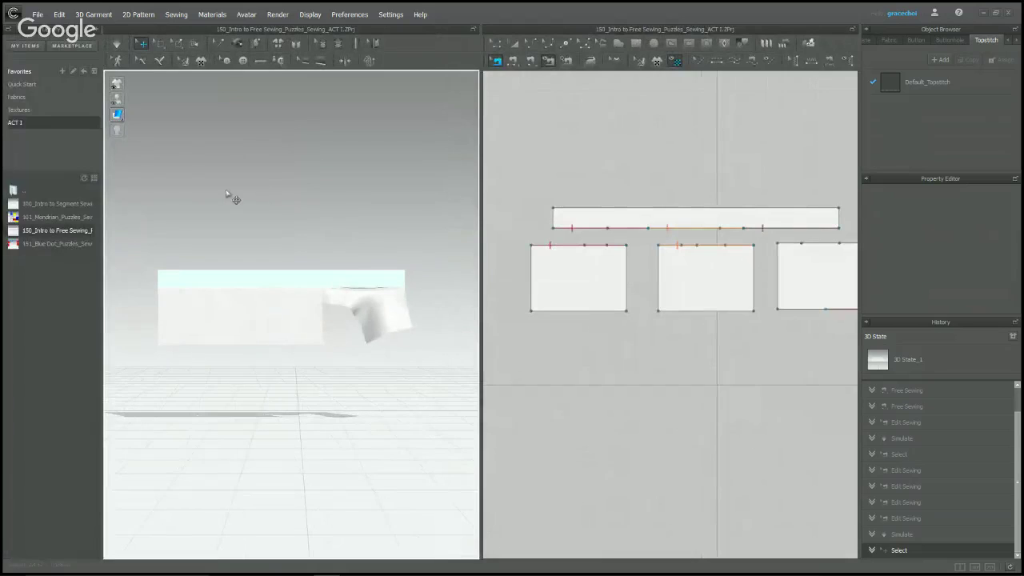
mouse_move(22, 248)
left_click_drag(22, 247, 296, 217)
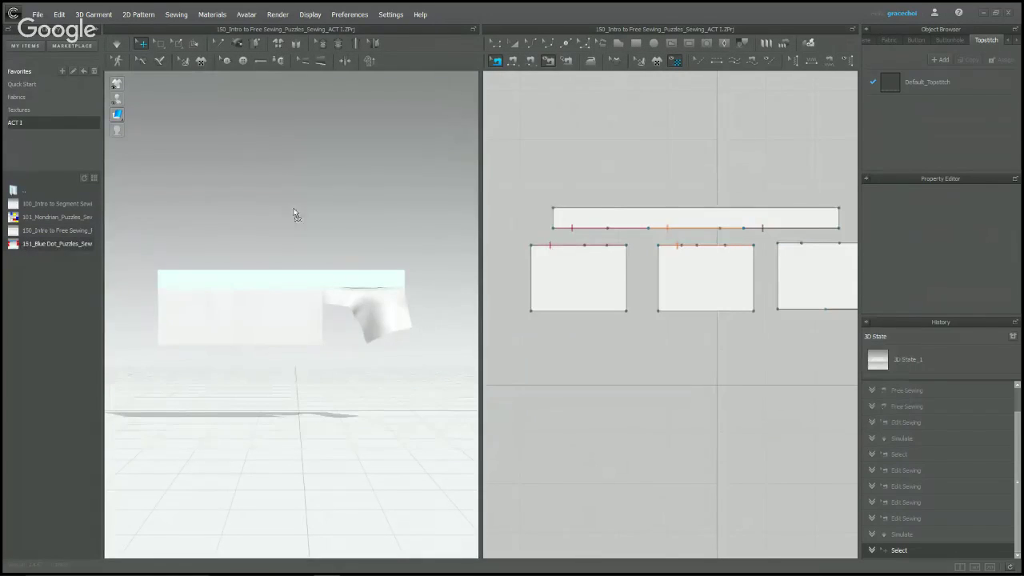
left_click(455, 306)
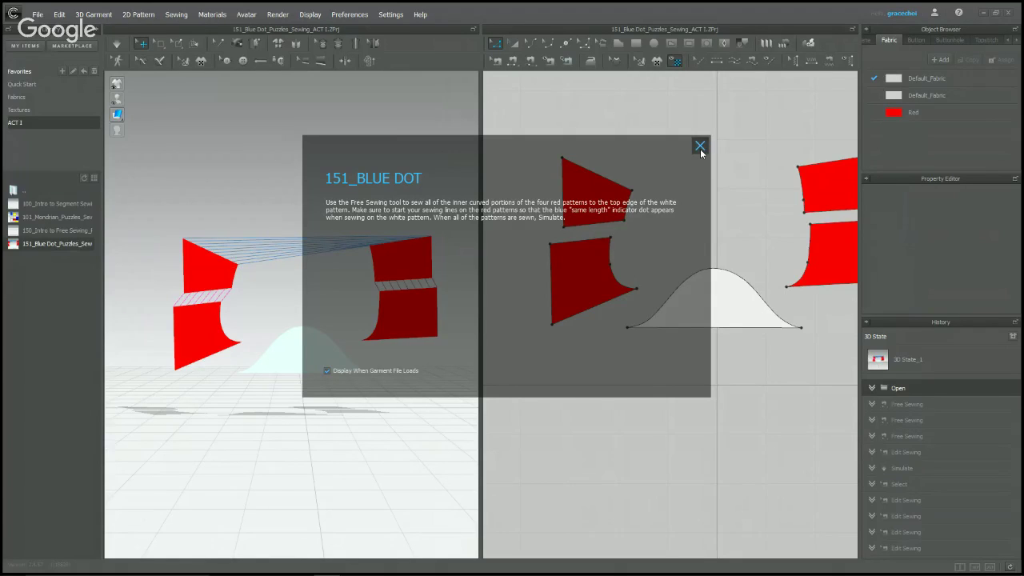
left_click(700, 146)
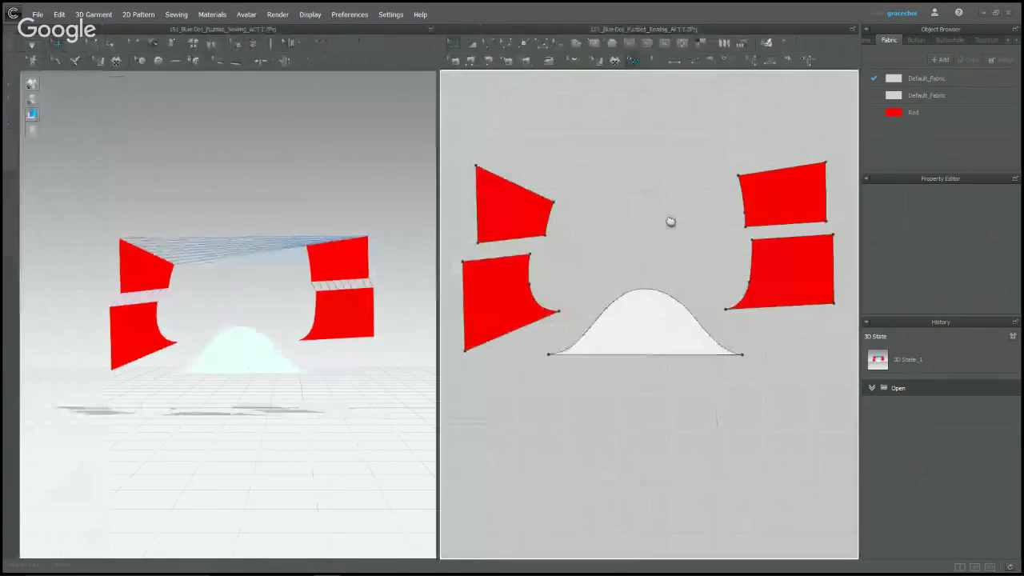
- Free-sew the lower left red pattern's inner curve from its bottom tip to an equal length of the white pattern's top curve, starting at its left corner
left_click(487, 62)
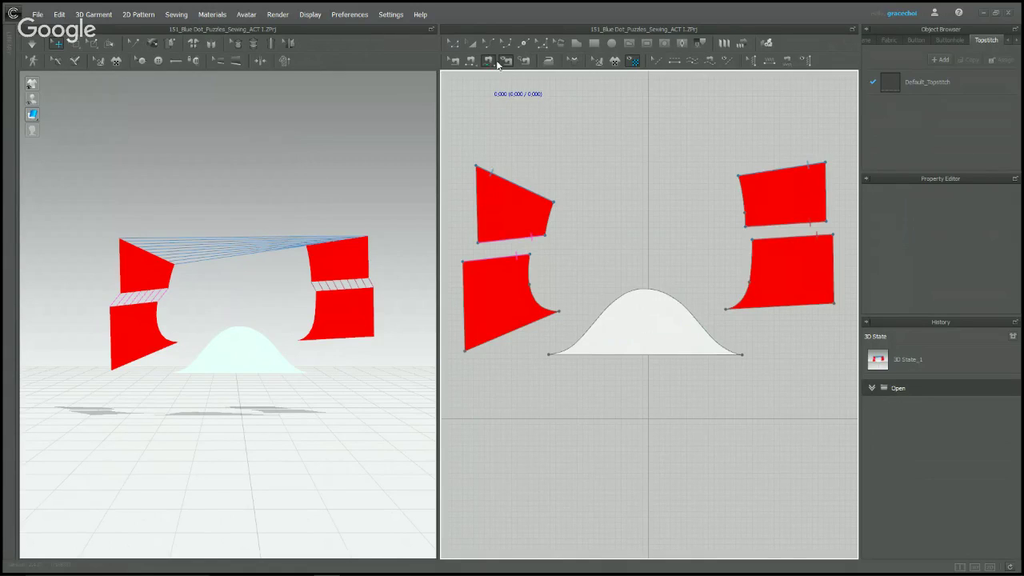
left_click(561, 310)
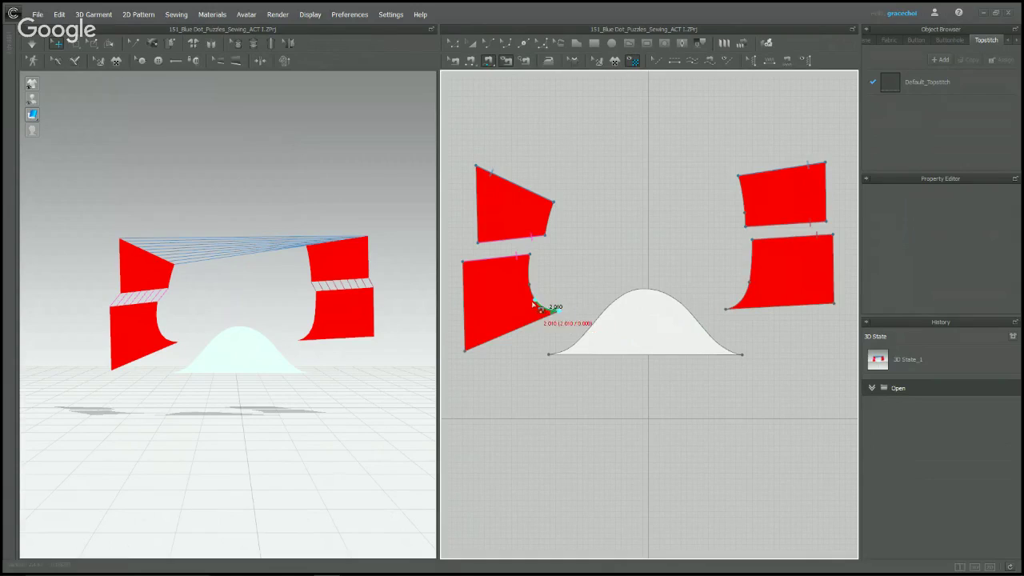
left_click(529, 256)
left_click(552, 356)
scroll(598, 324, "up", 2)
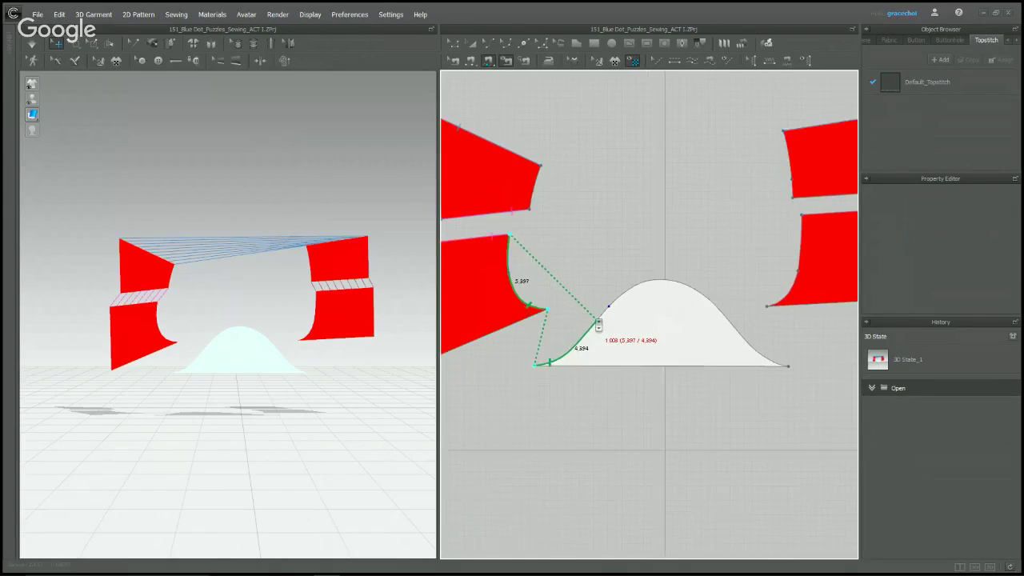
scroll(598, 323, "up", 2)
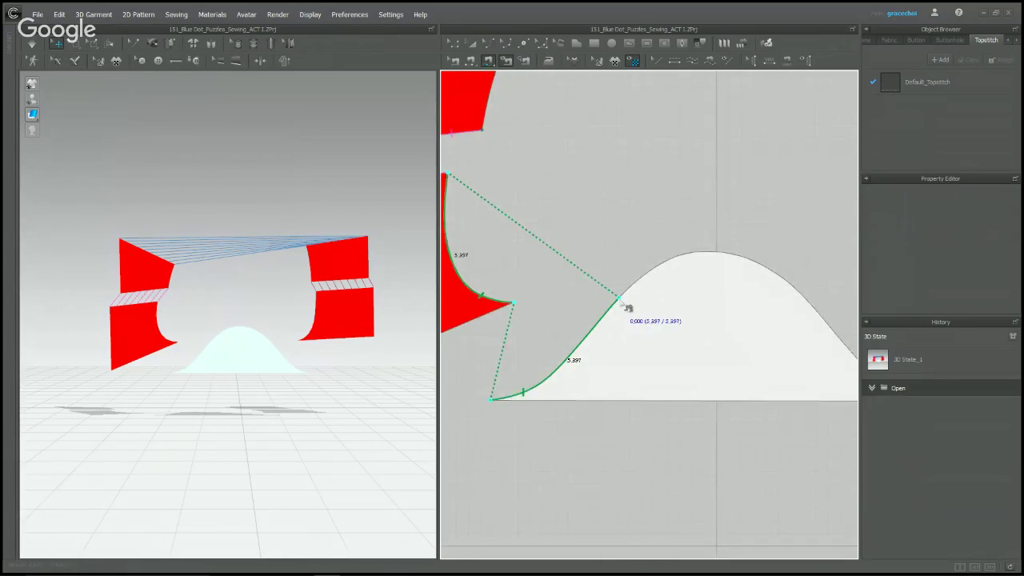
left_click(623, 302)
scroll(620, 272, "down", 3)
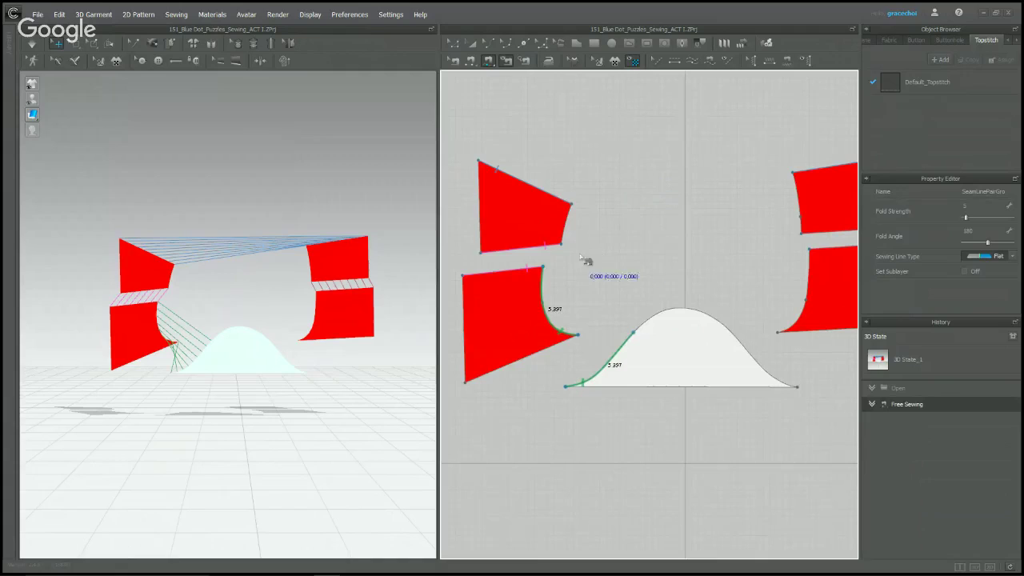
- Free-sew the upper left red pattern's inner edge bottom-up, and the upper right one's top-down, to consecutive equal lengths of the white pattern's top curve
left_click(576, 218)
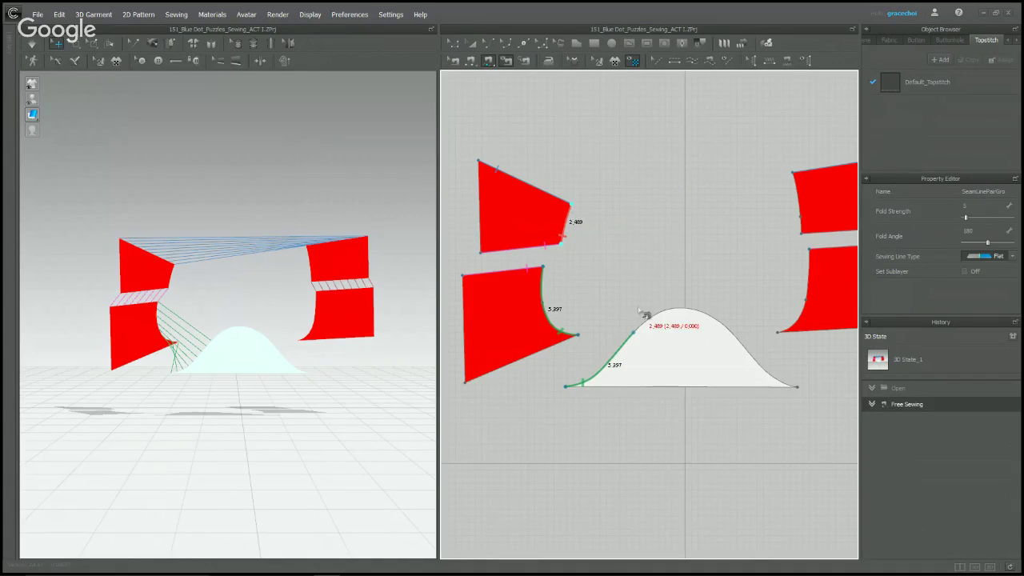
left_click(670, 312)
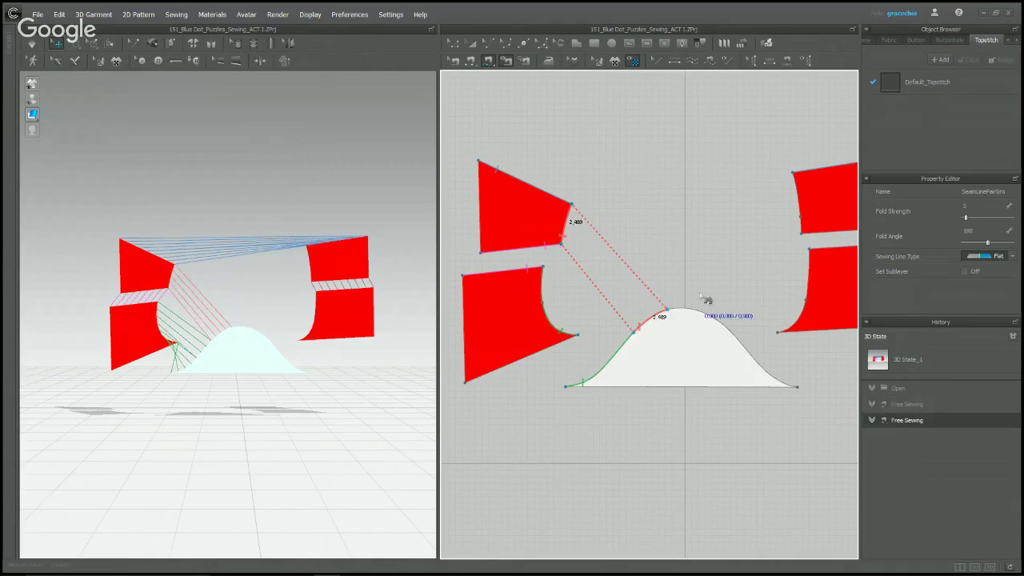
middle_click_drag(744, 257, 665, 263)
left_click(713, 181)
left_click(724, 238)
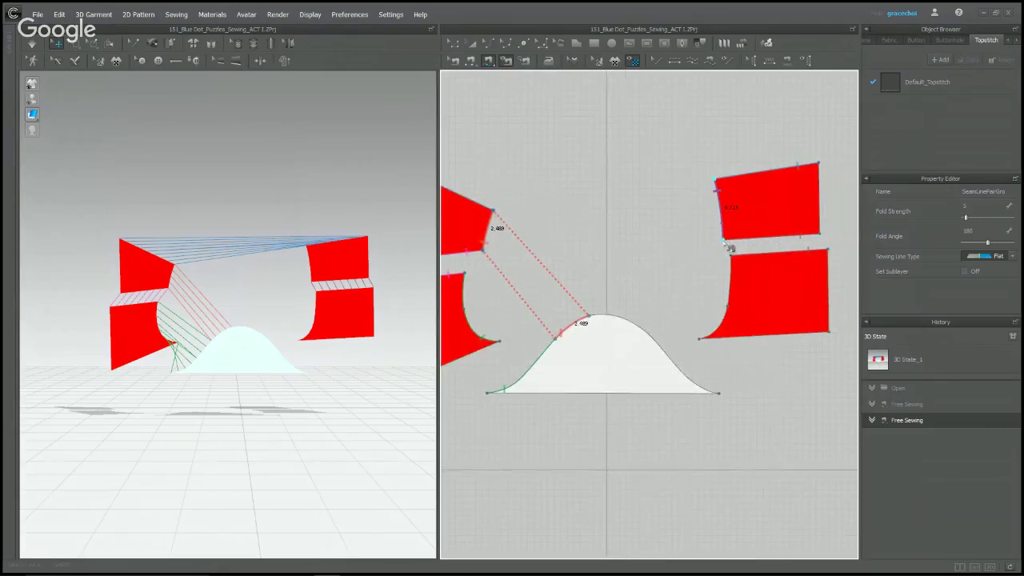
left_click(592, 315)
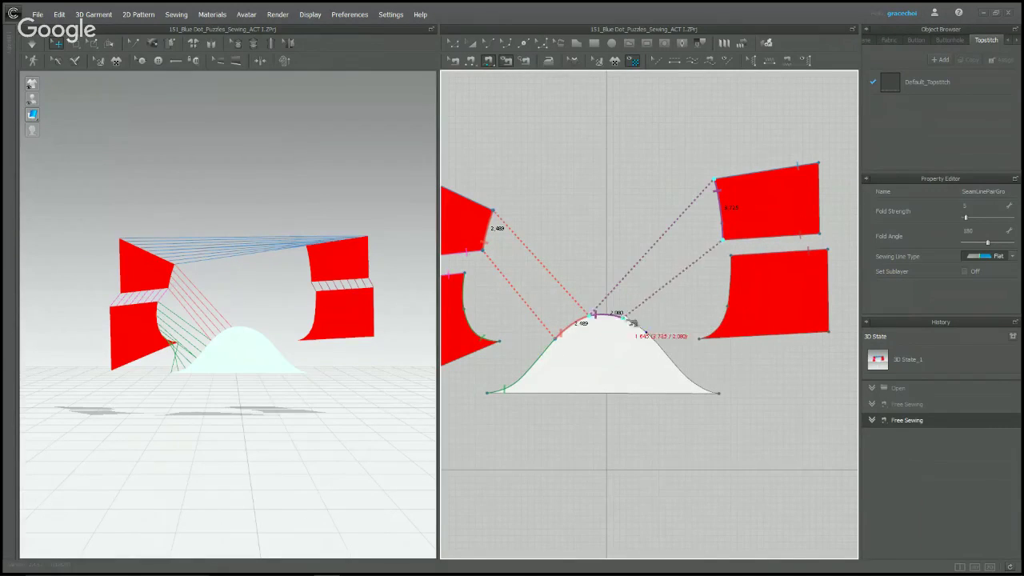
left_click(654, 339)
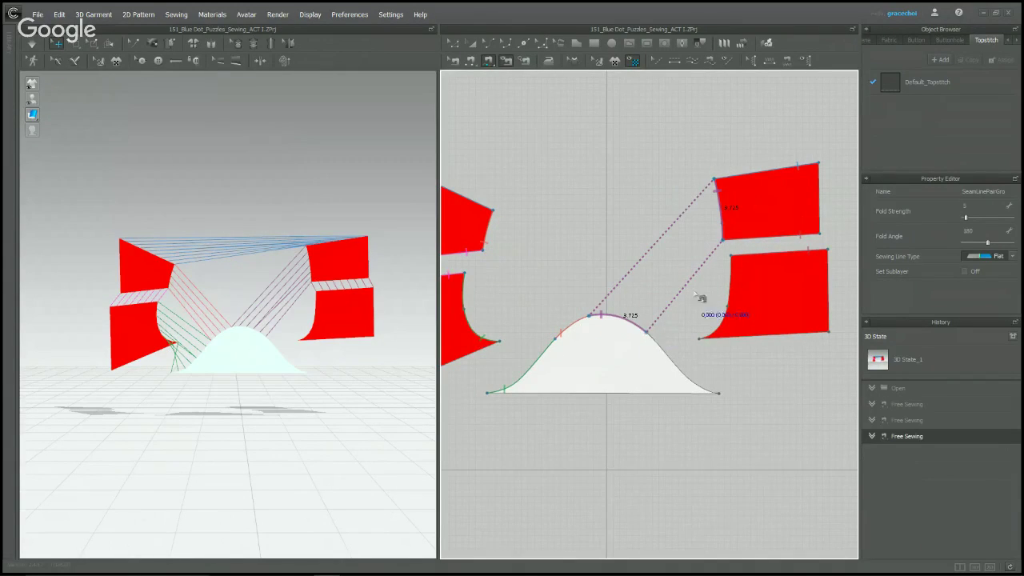
- Free-sew the lower right red pattern's inner curve from its top to the remaining part of the white pattern's curve, ending at its right corner
left_click(730, 258)
left_click(708, 339)
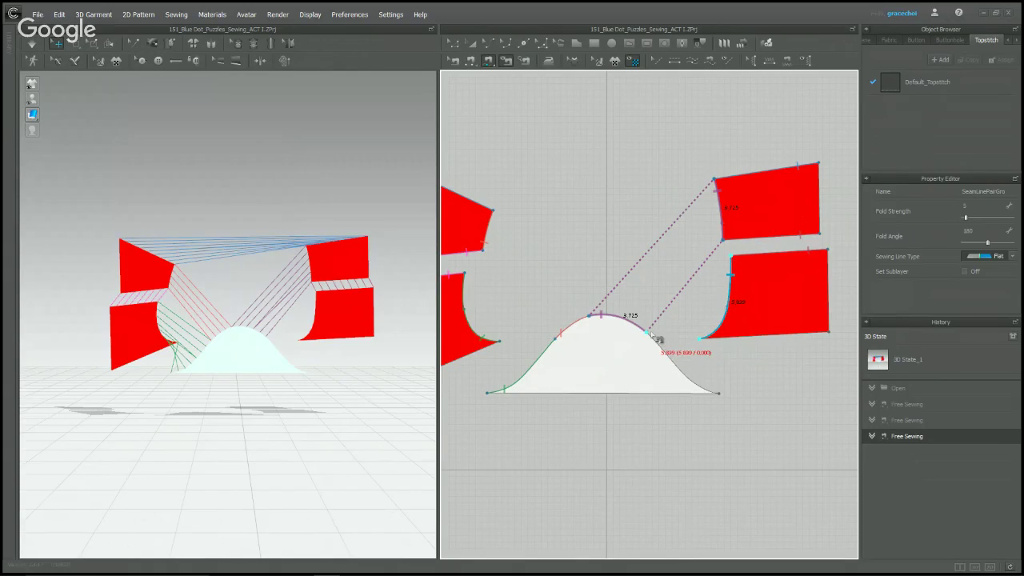
left_click(718, 392)
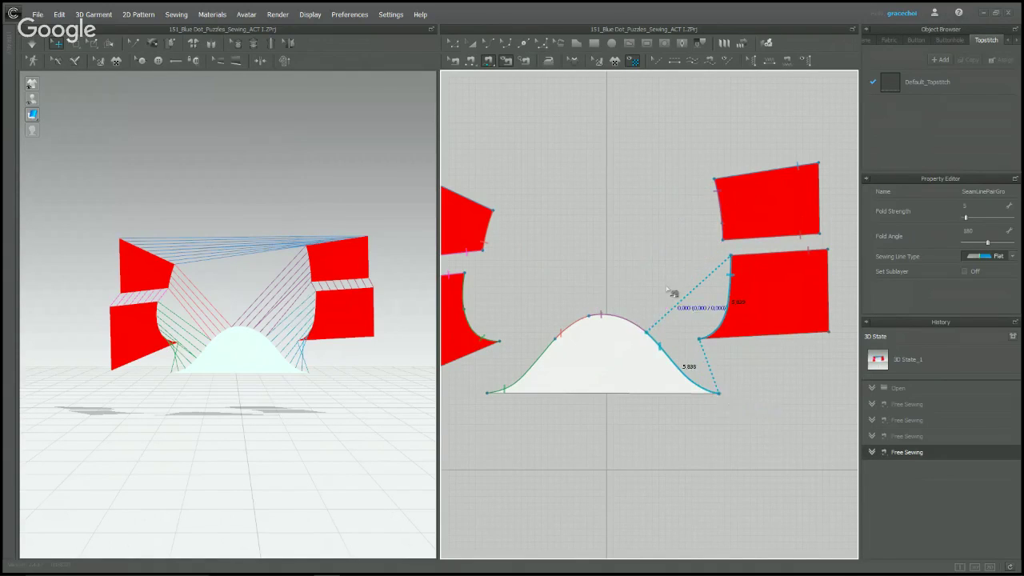
- Simulate the sewn red and white patterns, inspect the joined piece from several angles in 3D, and stop the simulation
scroll(643, 284, "down", 3)
scroll(638, 278, "down", 2)
middle_click_drag(638, 277, 693, 291)
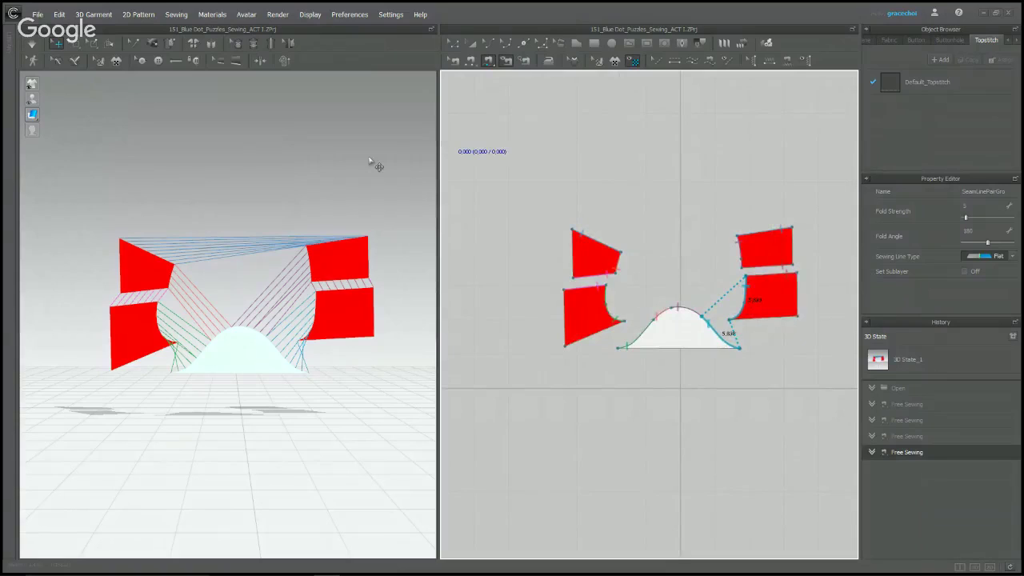
key("space")
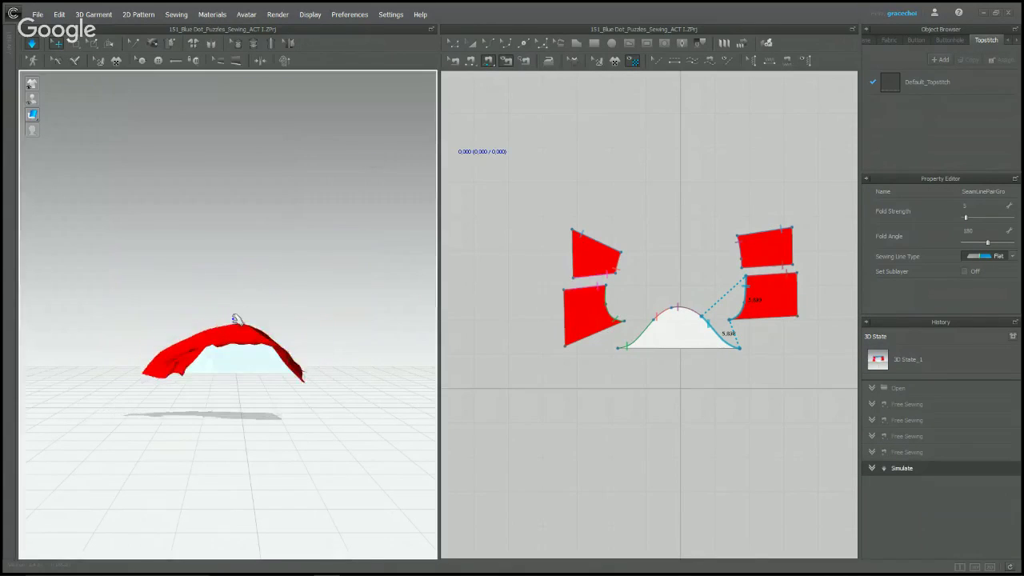
left_click(280, 296)
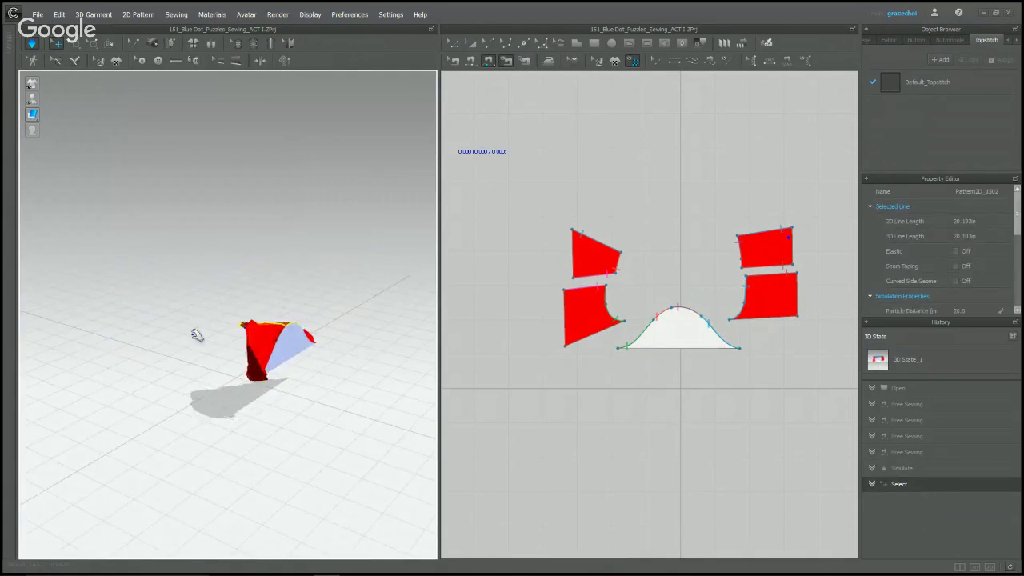
left_click(307, 364)
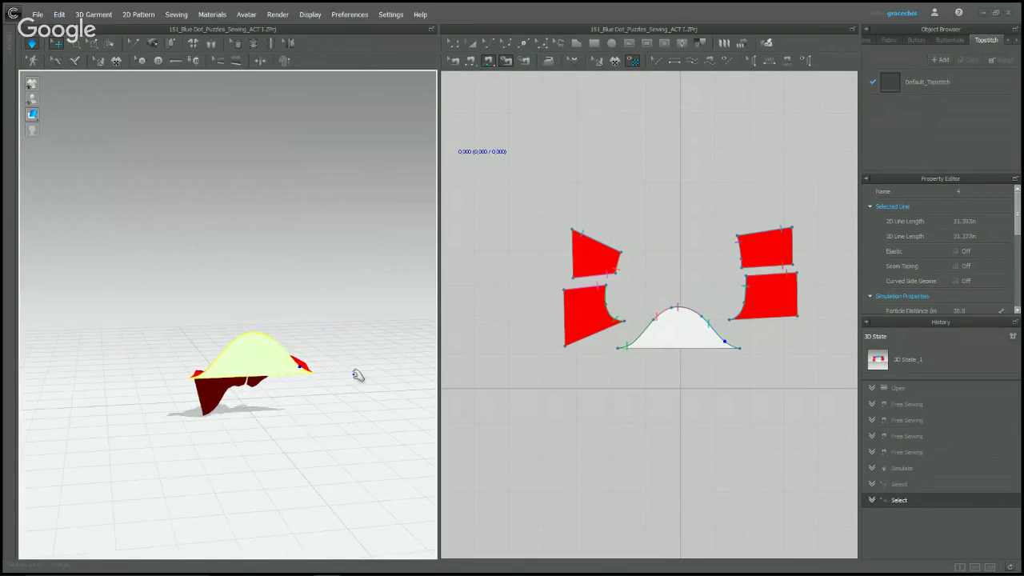
left_click_drag(206, 366, 254, 398)
left_click(242, 394)
right_click_drag(241, 393, 354, 376)
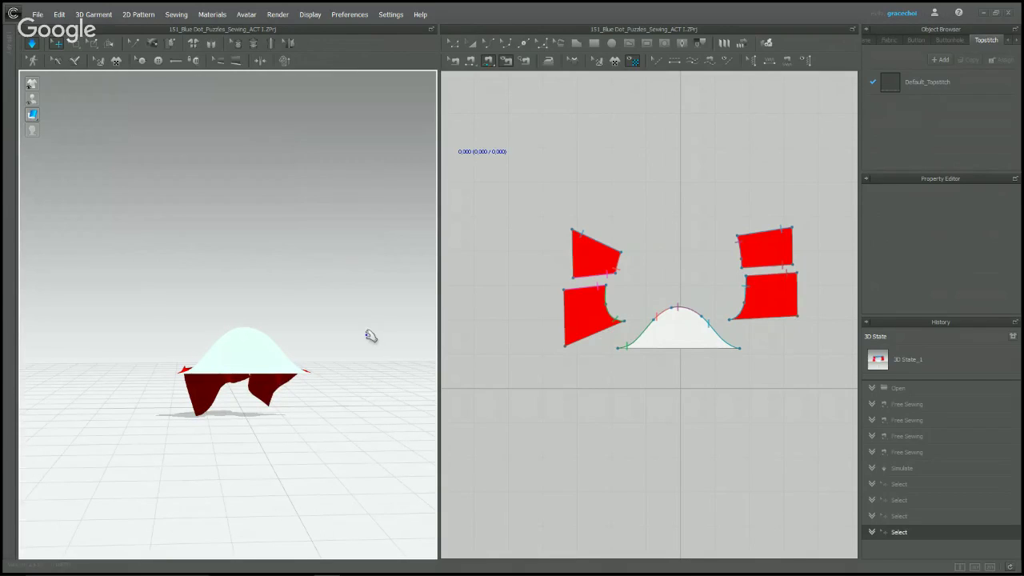
key("space")
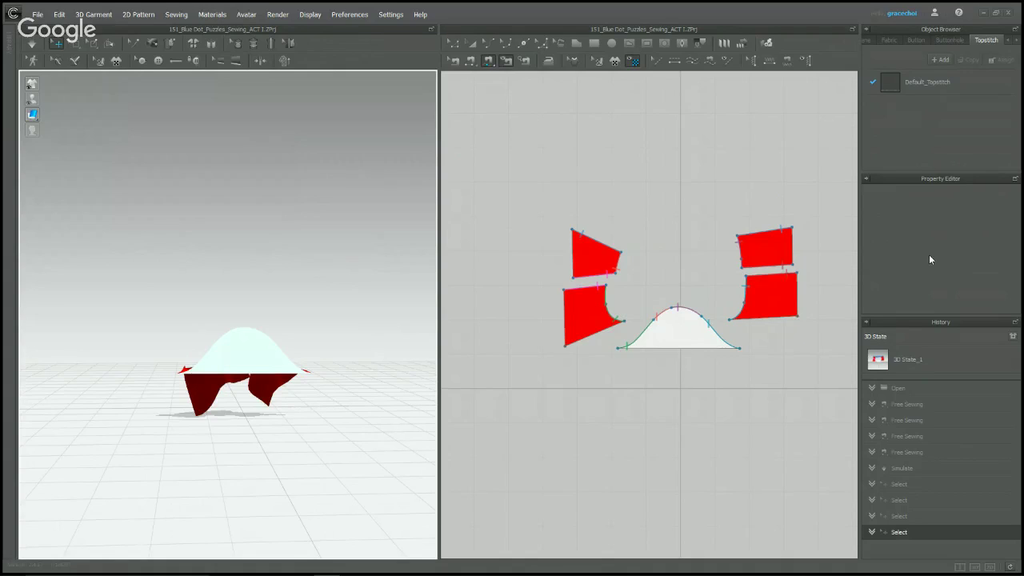
- Open the project 100_Edit Sewing Position_Fixes from the B_Fixes folder without saving the current file, and dismiss its instructions
left_click(10, 51)
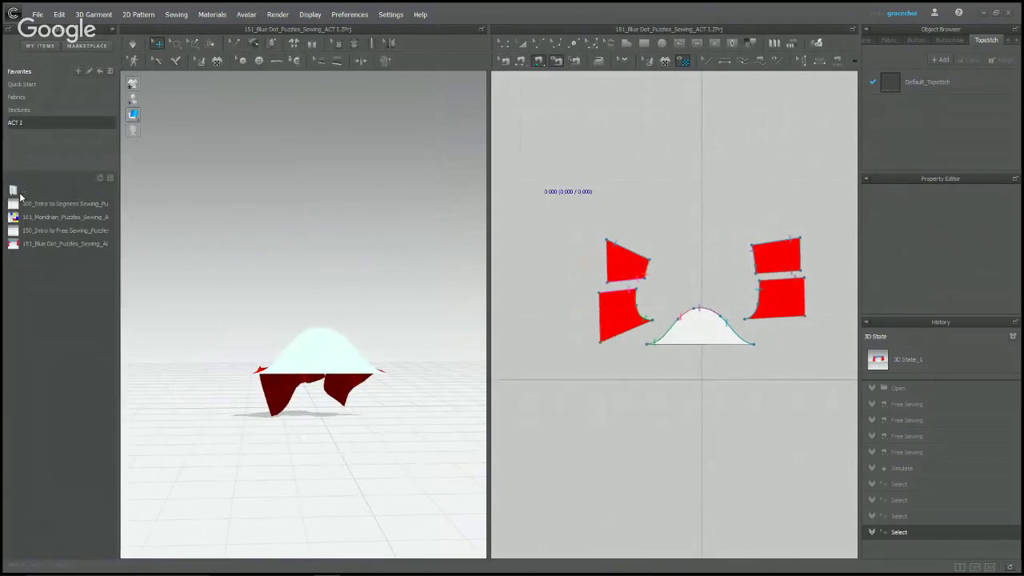
left_click(27, 192)
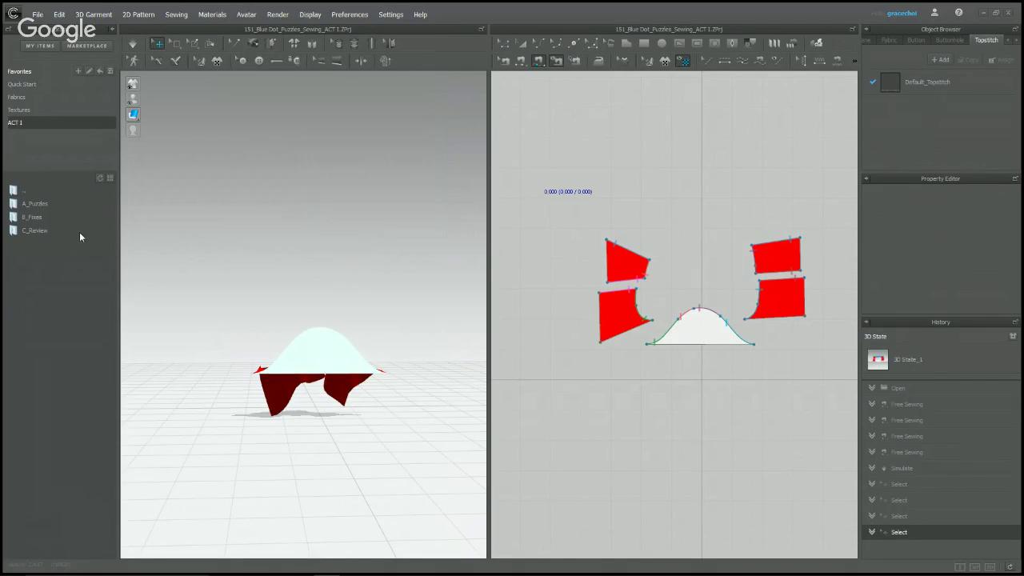
double_click(34, 216)
mouse_move(34, 216)
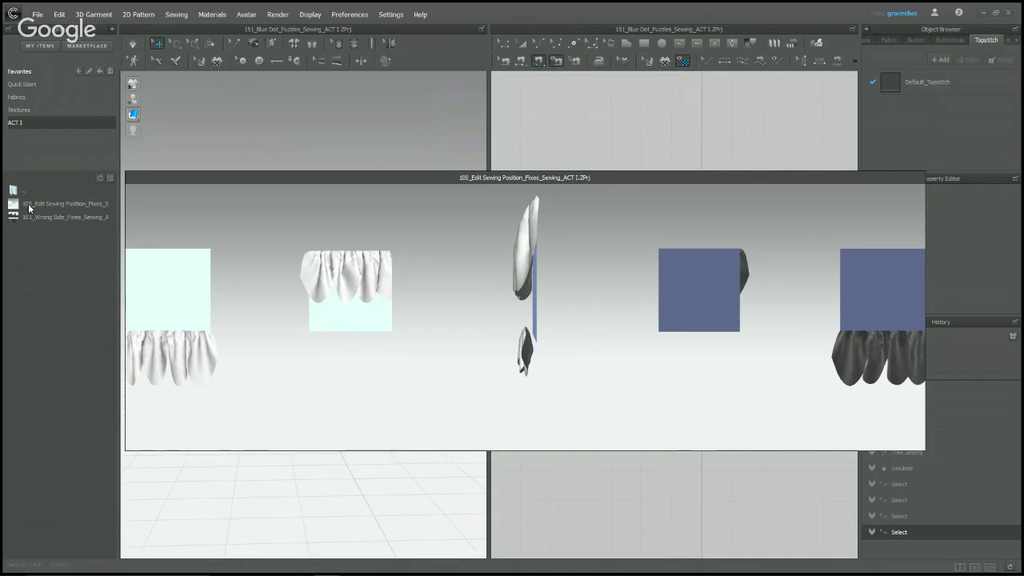
double_click(62, 204)
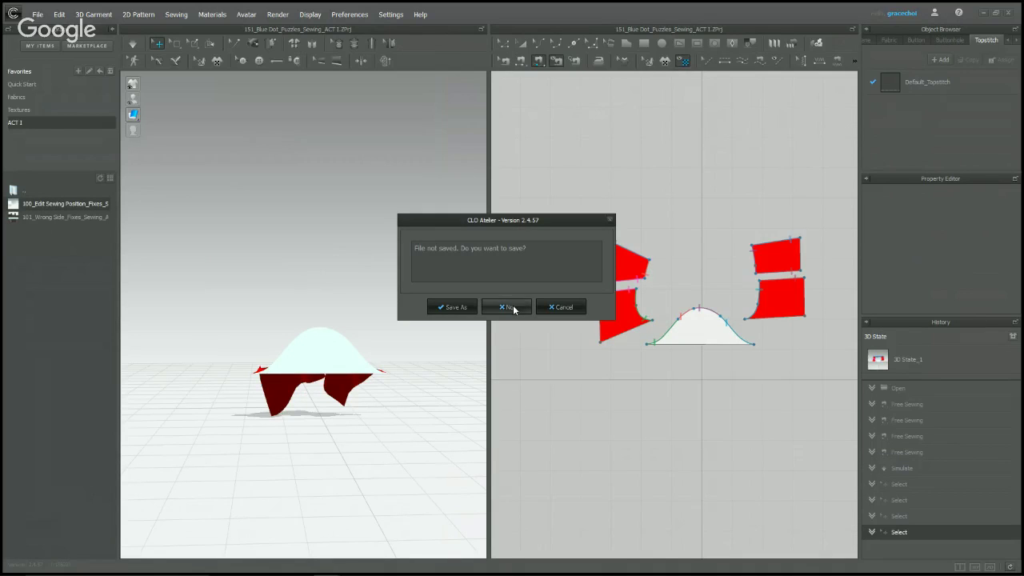
left_click(512, 306)
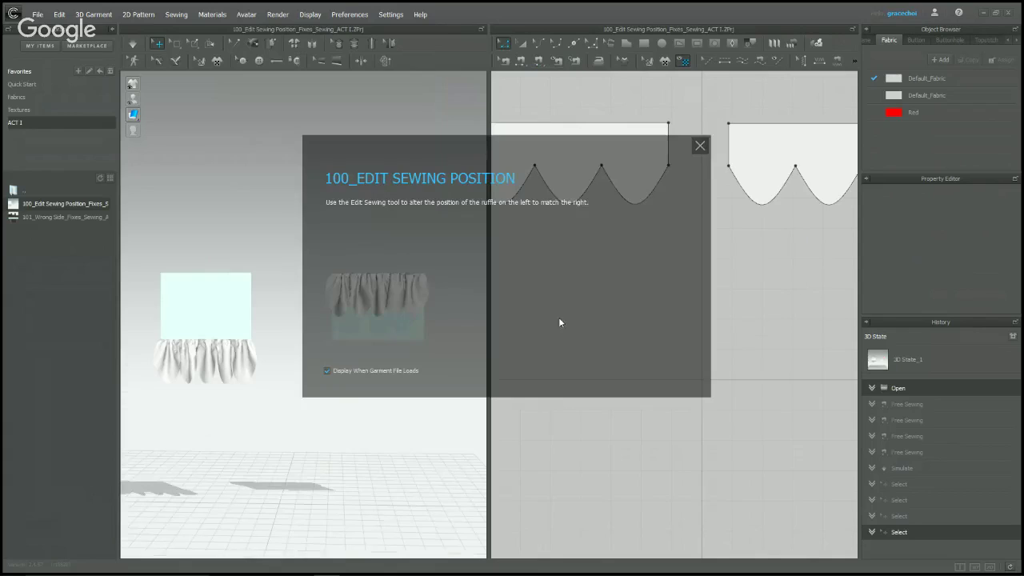
left_click(697, 147)
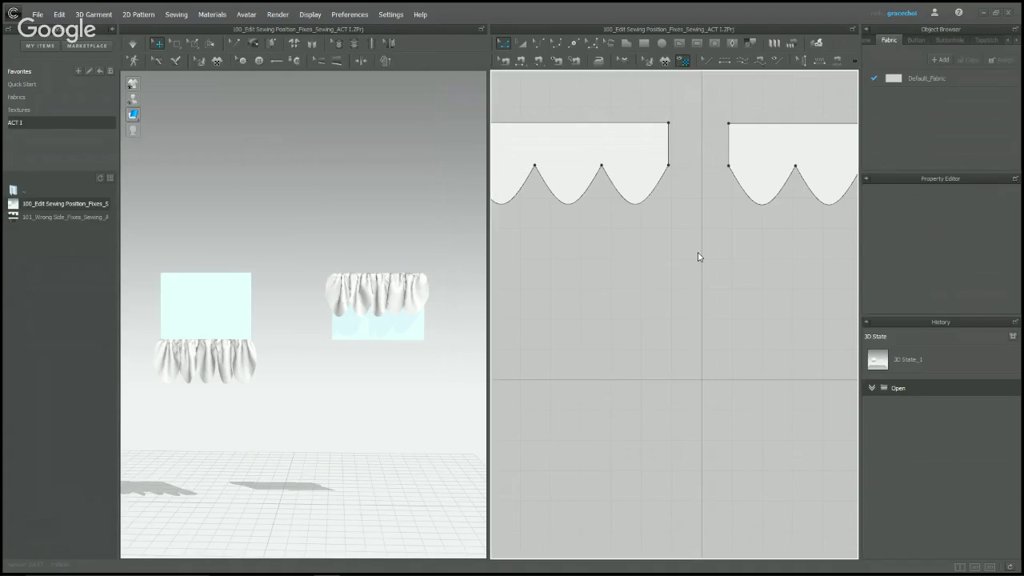
- Edit the left ruffle's seam so it attaches to the left rectangle's top edge instead of the bottom edge, and reverse its sewing direction
key("Tab")
scroll(697, 252, "down", 5)
middle_click_drag(700, 270, 656, 402)
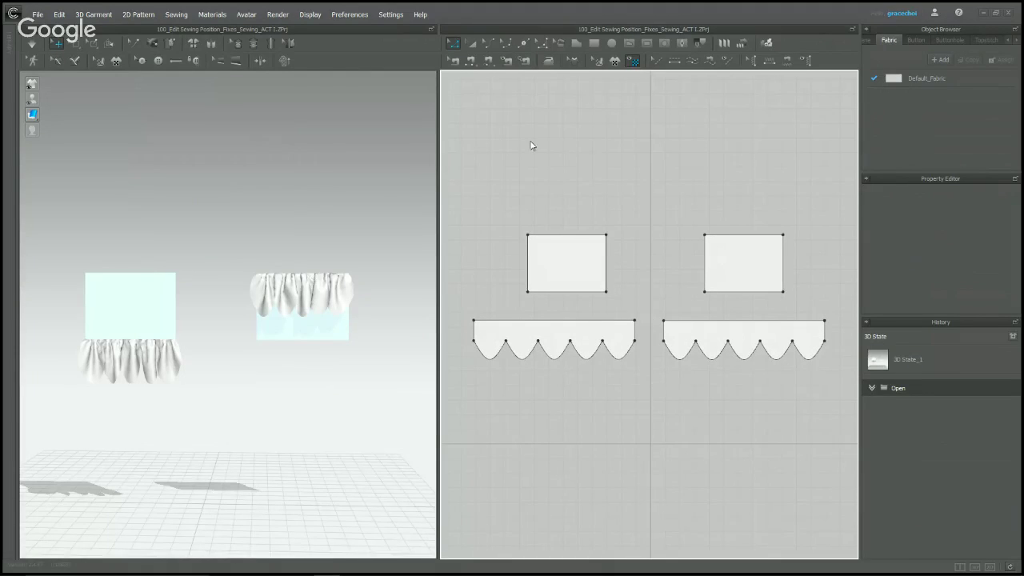
left_click(454, 62)
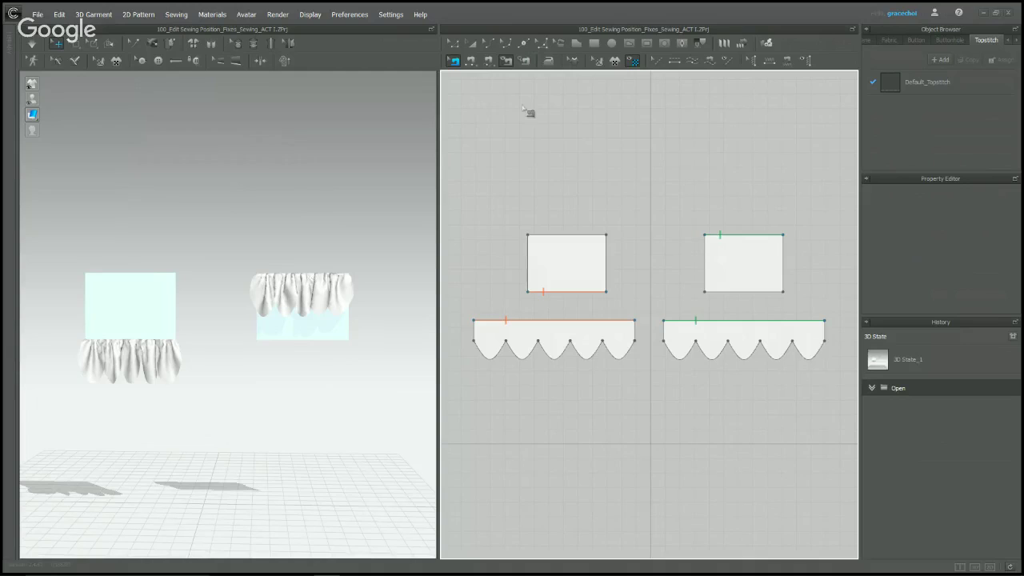
left_click(521, 273)
left_click_drag(526, 276, 571, 236)
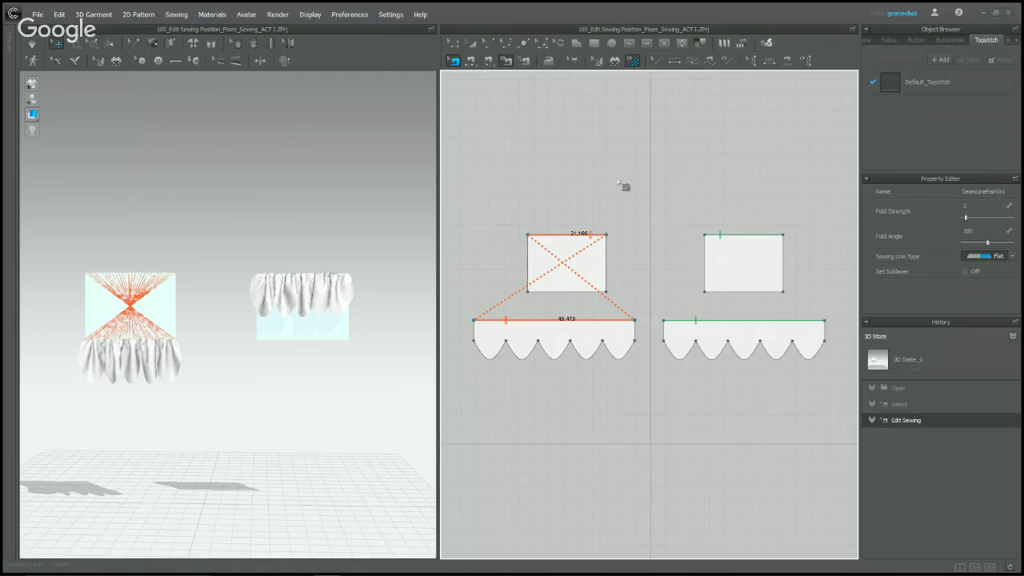
right_click(589, 240)
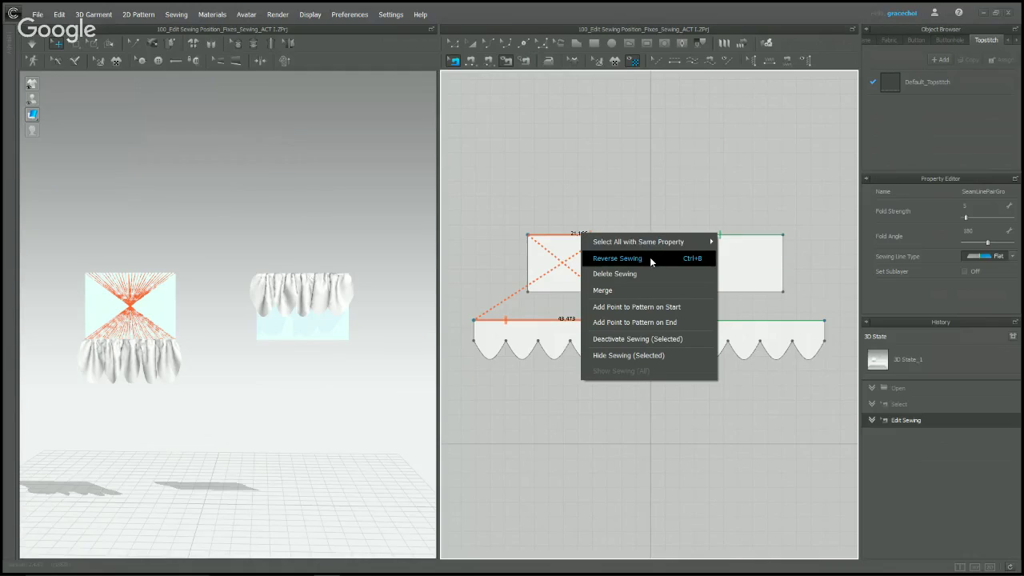
left_click(650, 256)
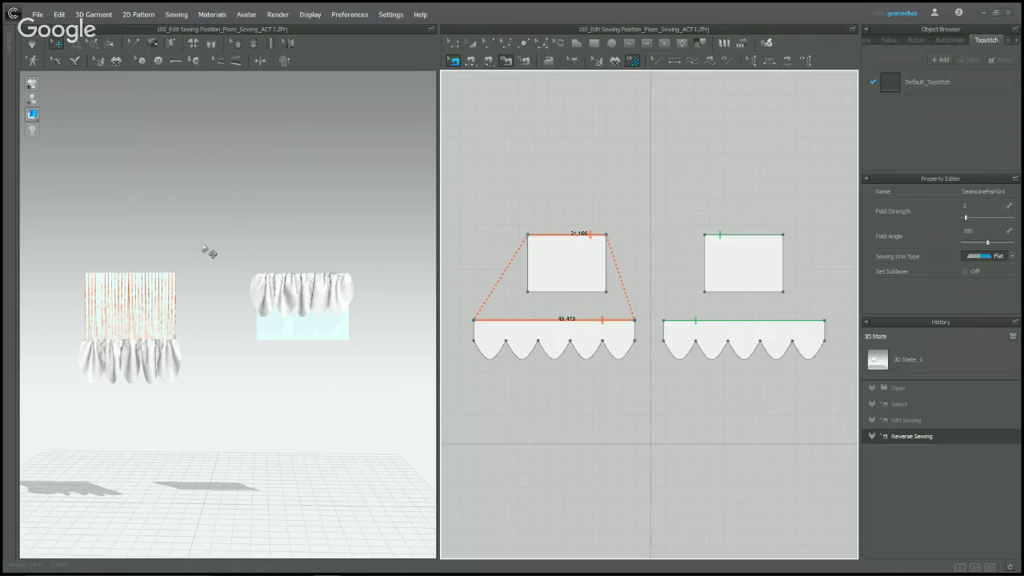
- Move the left ruffle up in front of its rectangle in 3D, run the simulation to drape it, and stop the simulation
right_click_drag(210, 251, 312, 264)
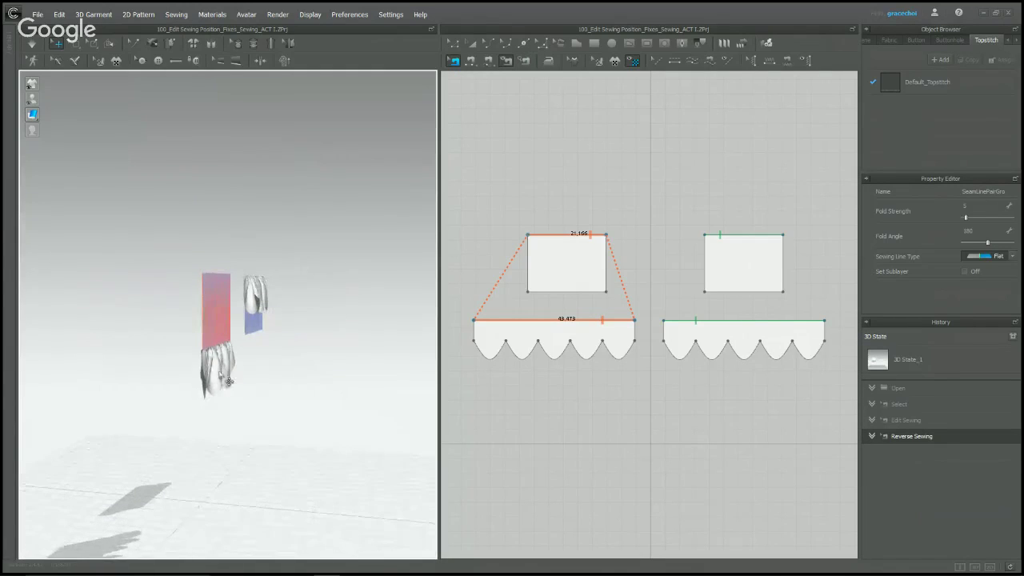
left_click_drag(227, 377, 244, 298)
right_click_drag(355, 248, 291, 269)
key("space")
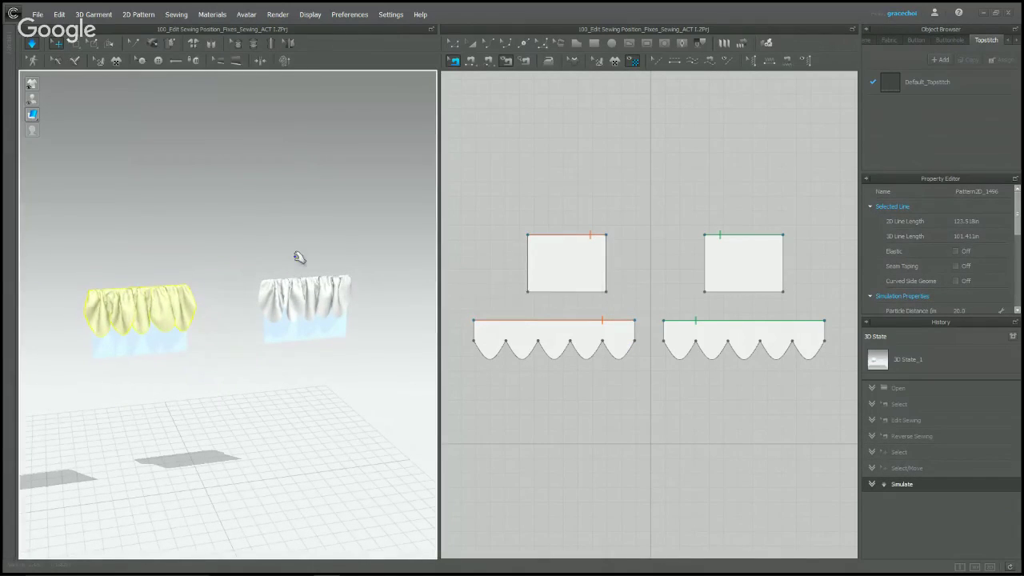
right_click_drag(297, 259, 273, 237)
key("space")
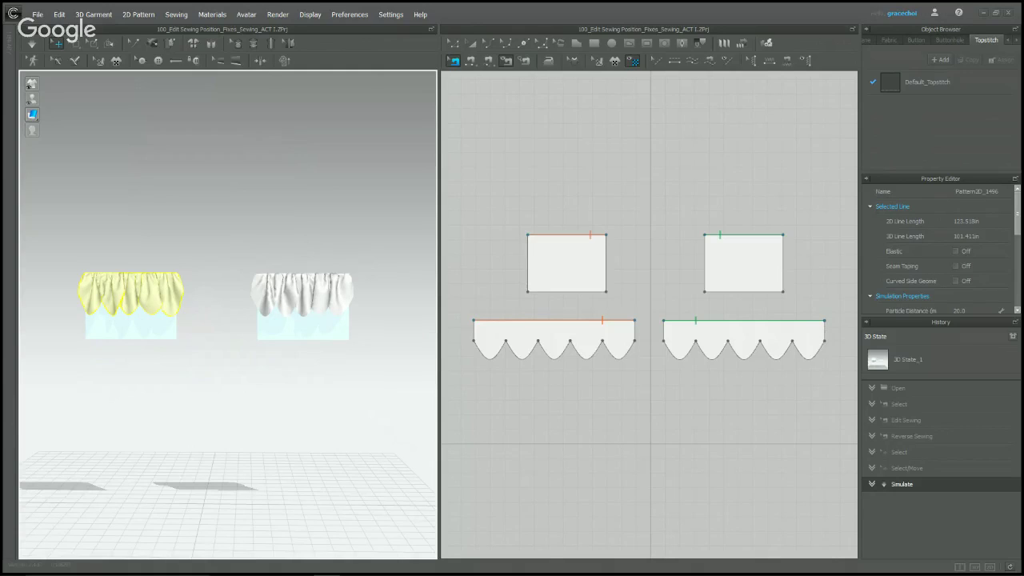
- Open the project 101_Wrong Side_Fixes without saving the current file, and dismiss its instructions
left_click(414, 248)
double_click(56, 217)
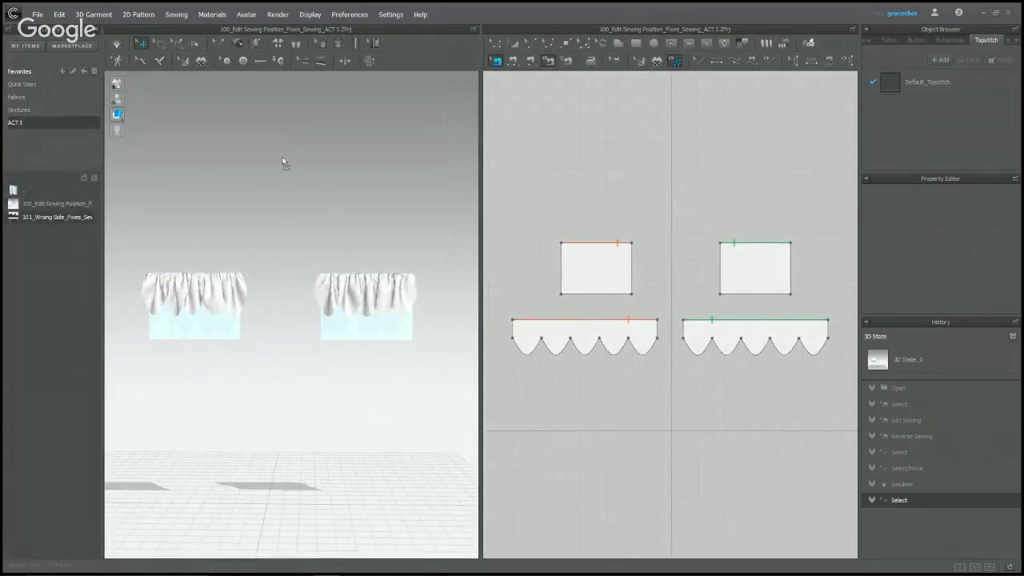
left_click(509, 306)
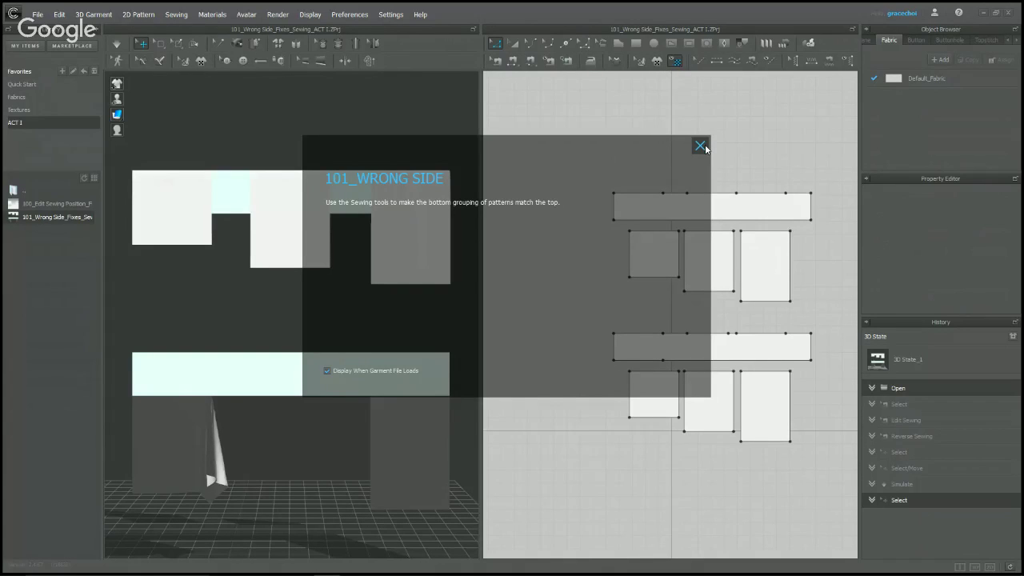
left_click(700, 146)
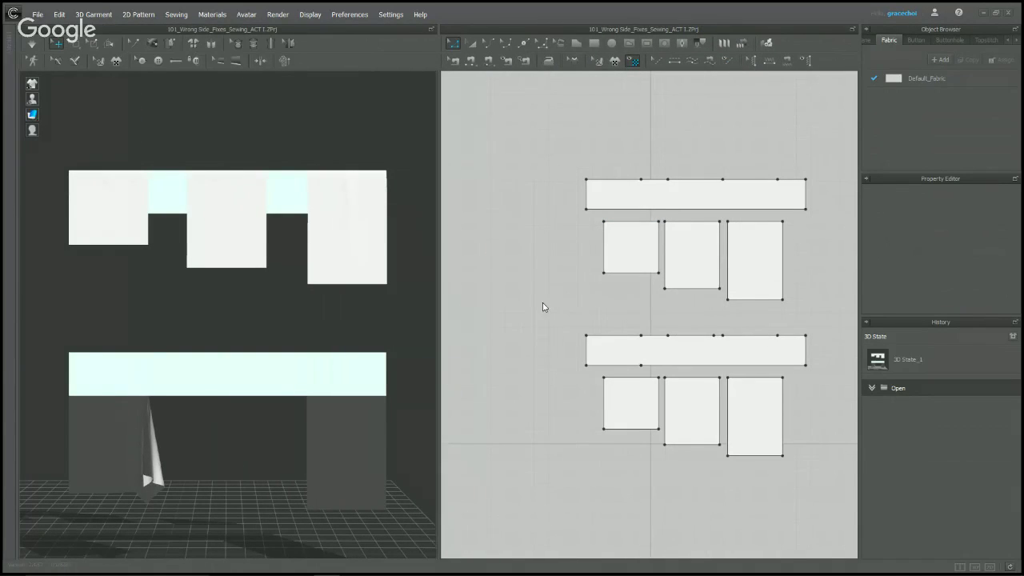
- Edit the bottom group's right and middle panel seams so they attach to the strip's top edge, matching the upper group's seam positions
right_click_drag(542, 307, 519, 319)
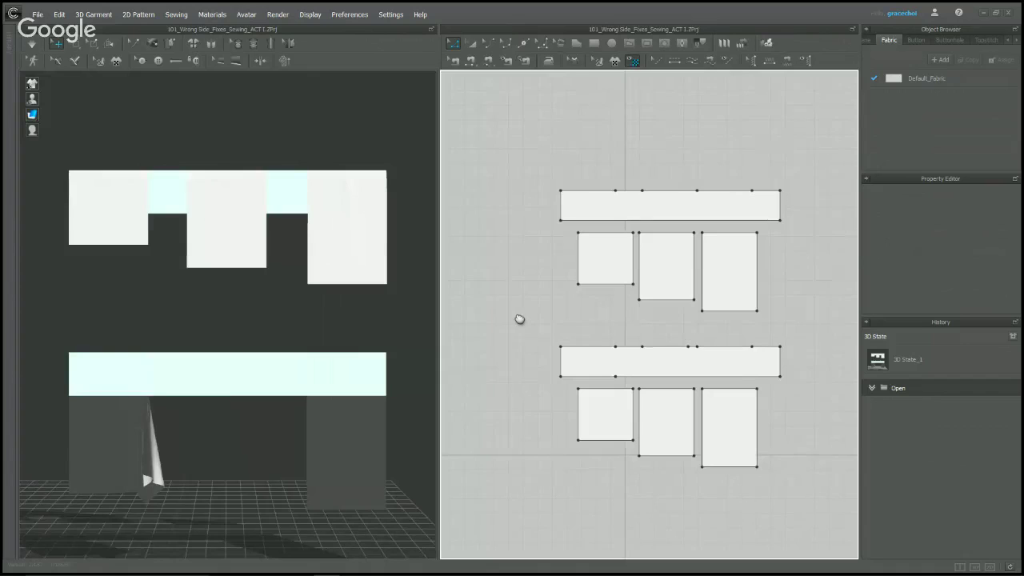
left_click(459, 64)
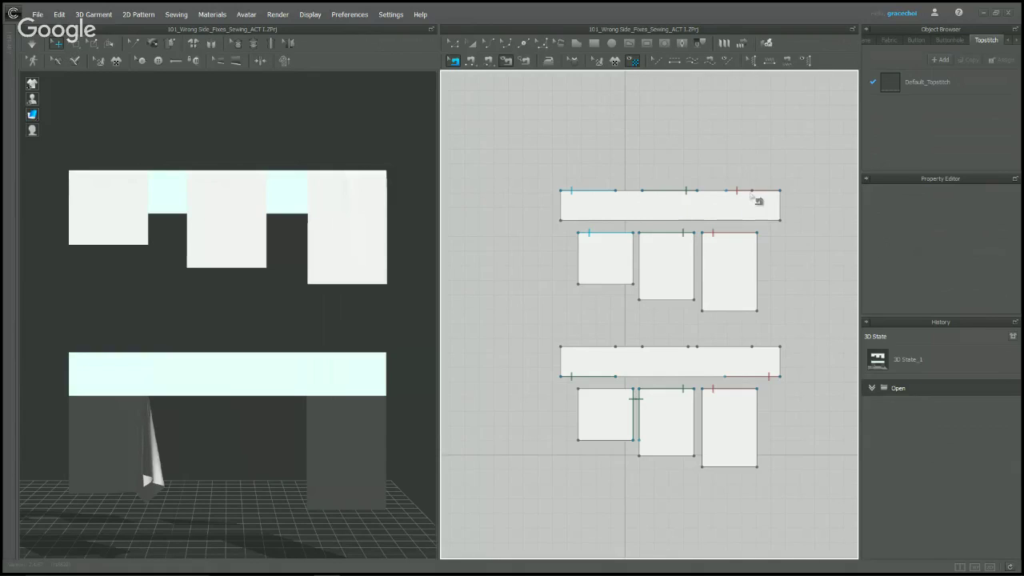
left_click_drag(756, 377, 758, 347)
left_click_drag(599, 377, 676, 348)
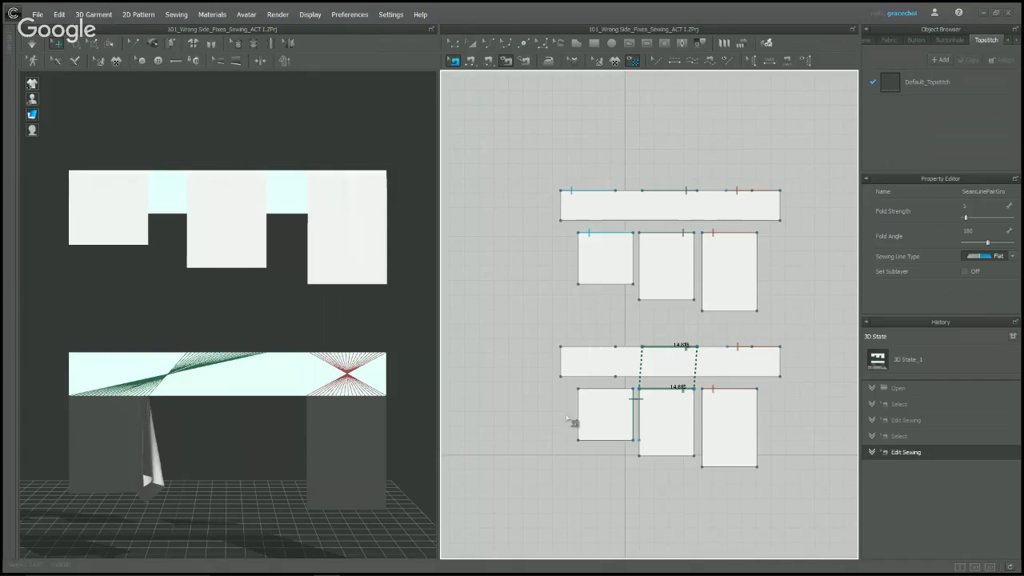
- Delete the seam between the lower left and middle panels, and segment-sew the strip's top left segment to the left panel's top edge
left_click(635, 429)
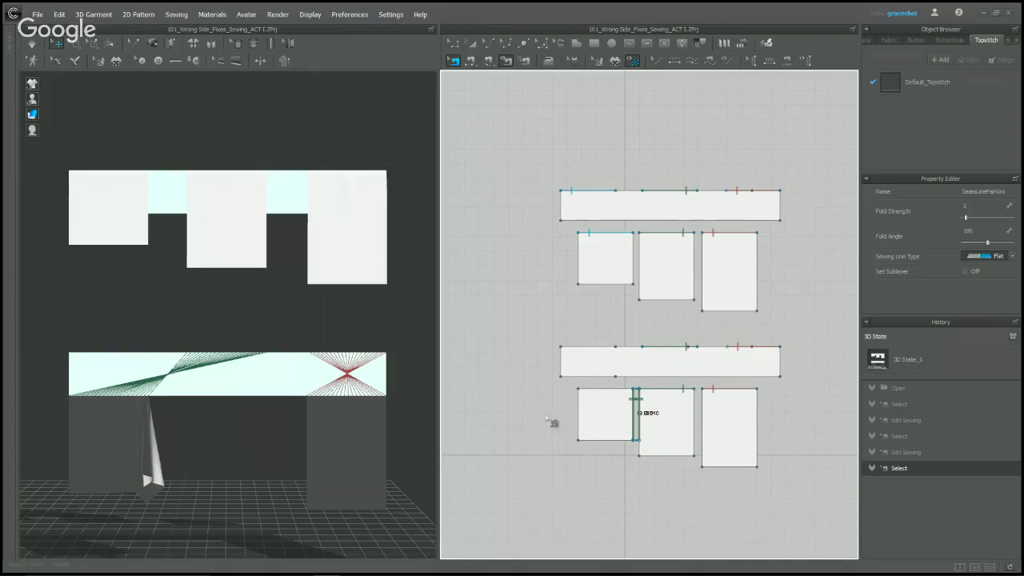
right_click(635, 401)
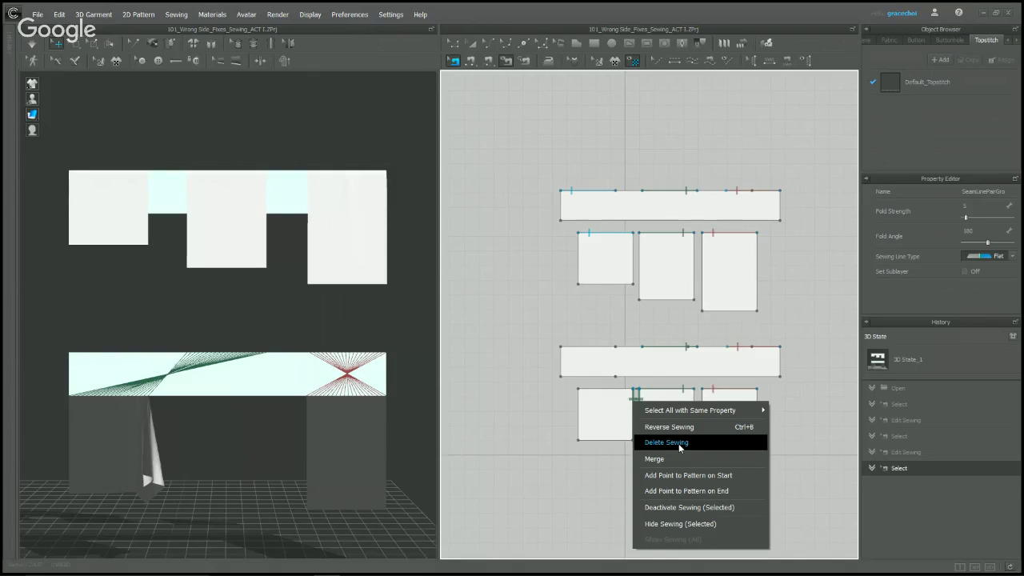
left_click(679, 446)
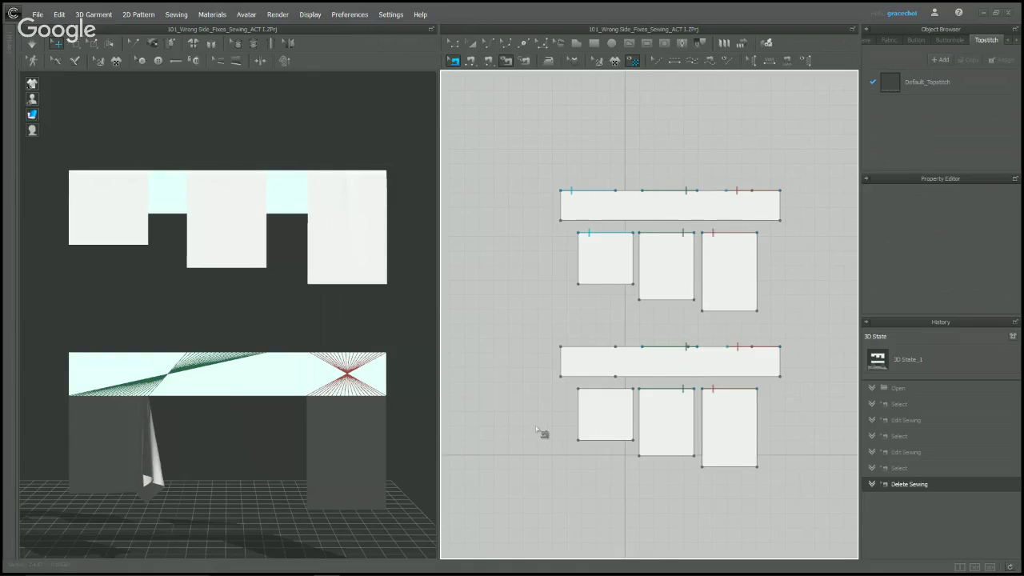
left_click(471, 62)
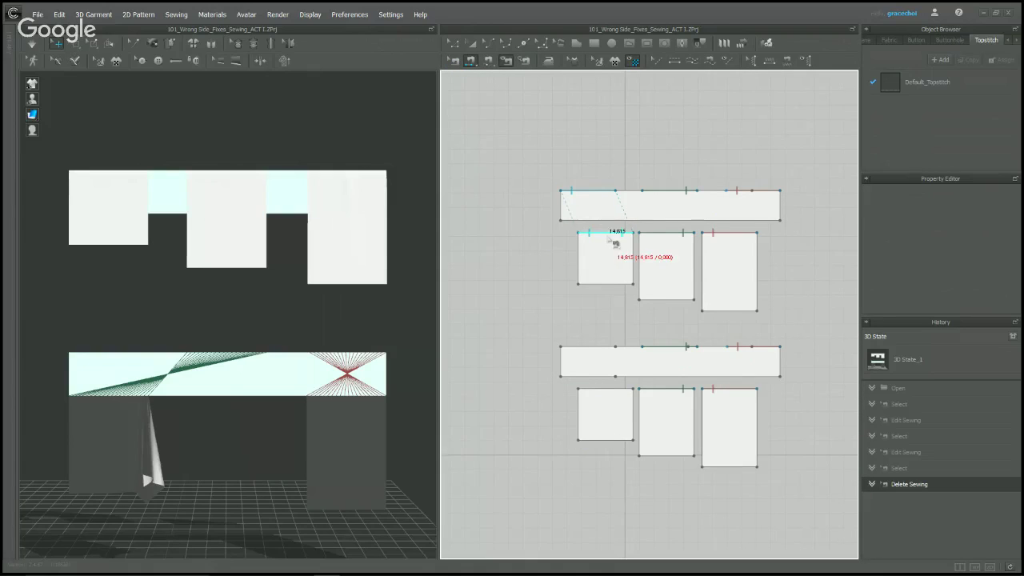
left_click(593, 354)
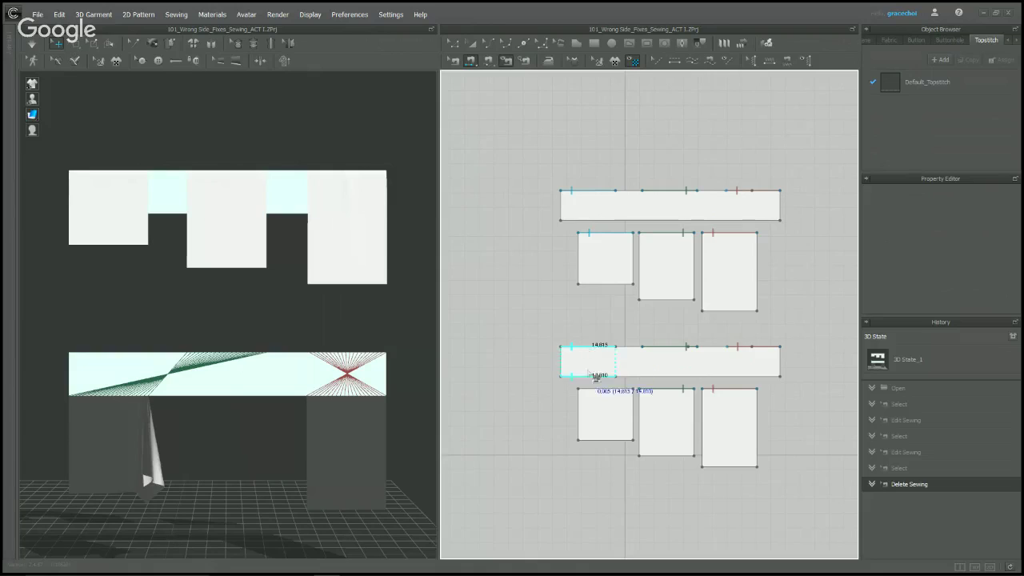
left_click(601, 395)
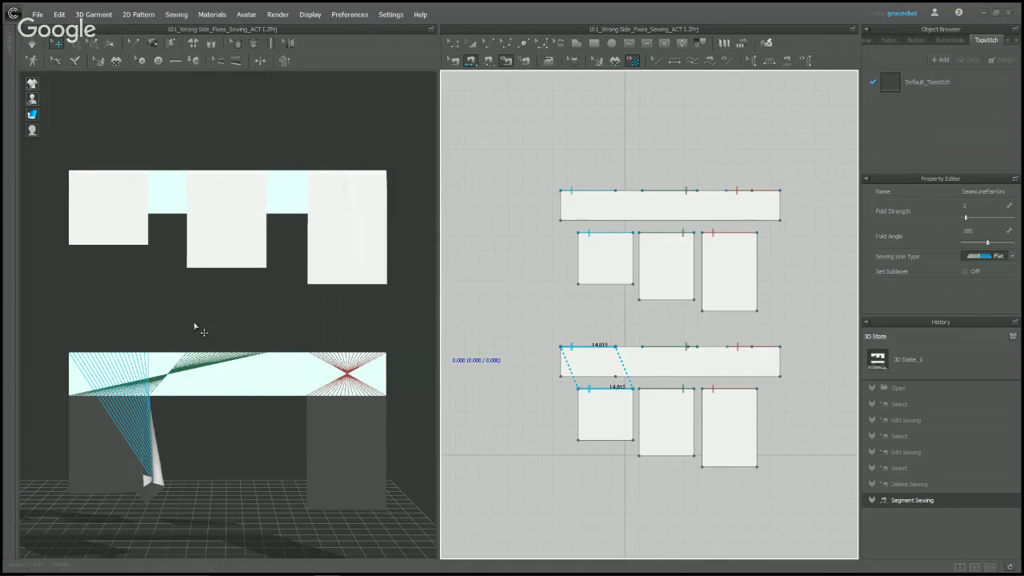
- Reposition the bottom group's right, middle and left panels in 3D so they sit on the front side of the strip
right_click_drag(194, 326, 290, 330)
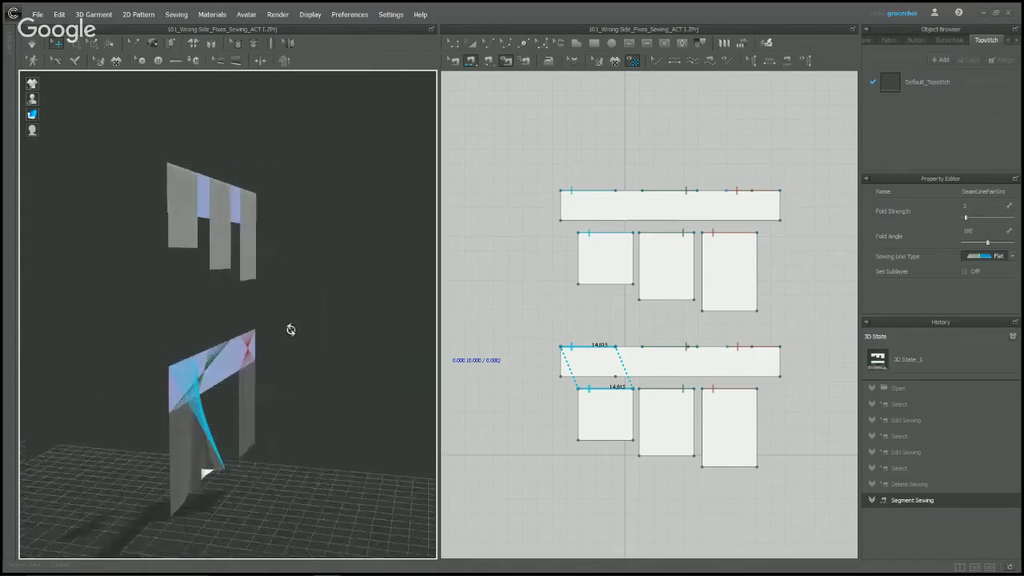
left_click_drag(247, 398, 258, 364)
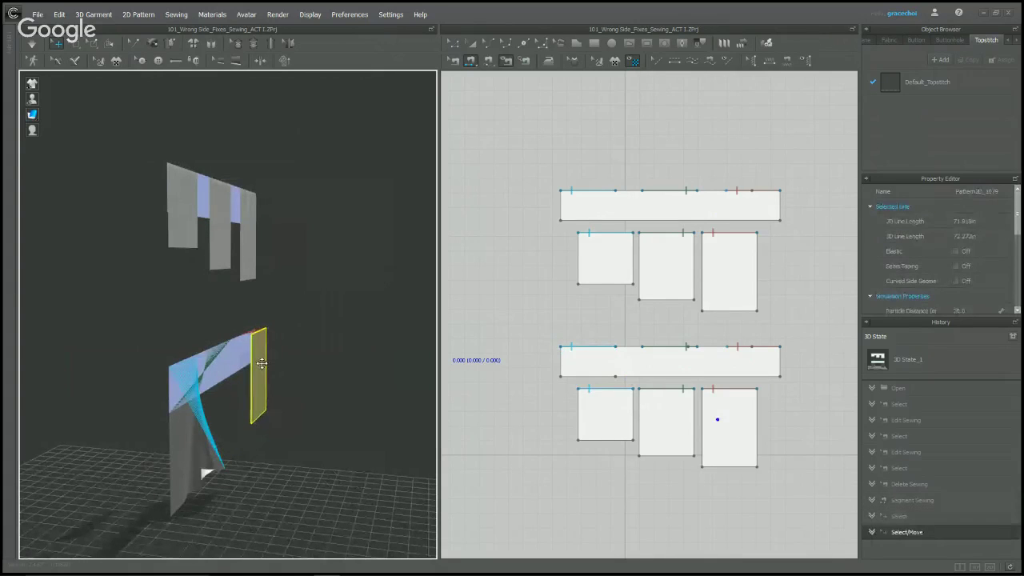
left_click(216, 420)
left_click_drag(239, 402, 241, 402)
right_click_drag(241, 402, 165, 463)
left_click_drag(165, 463, 276, 405)
right_click_drag(256, 409, 310, 380)
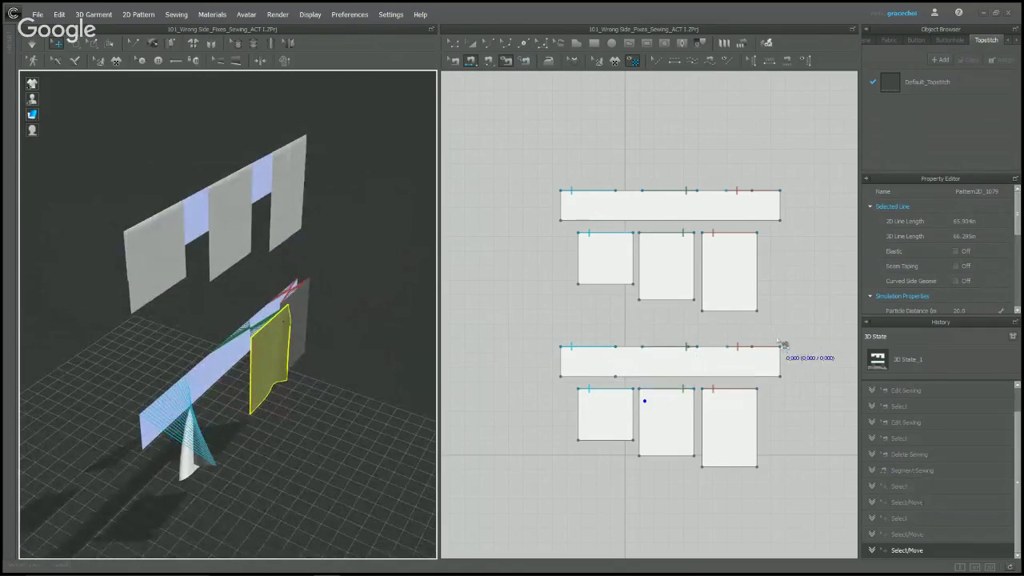
right_click_drag(352, 376, 250, 420)
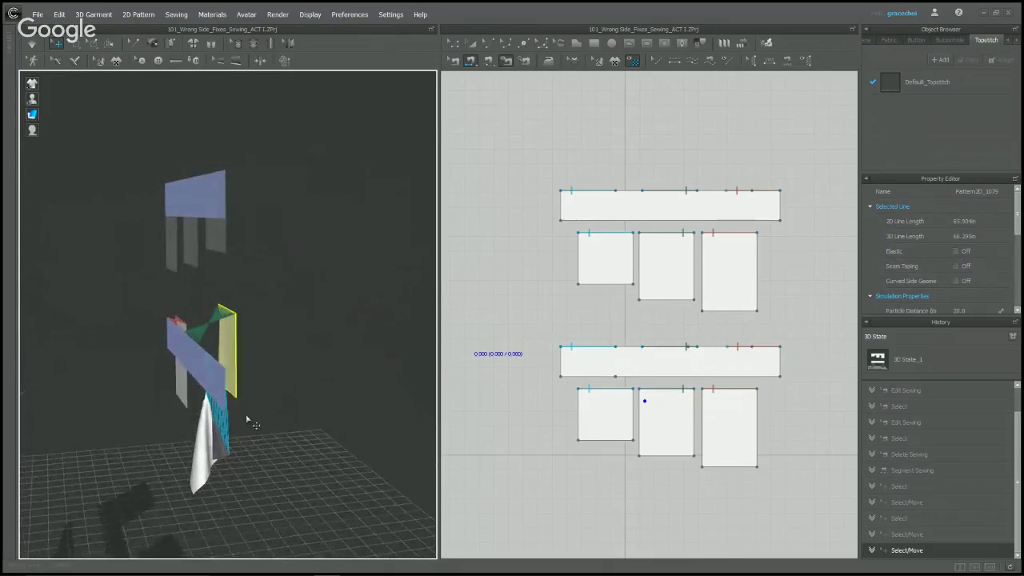
right_click_drag(203, 450, 169, 440)
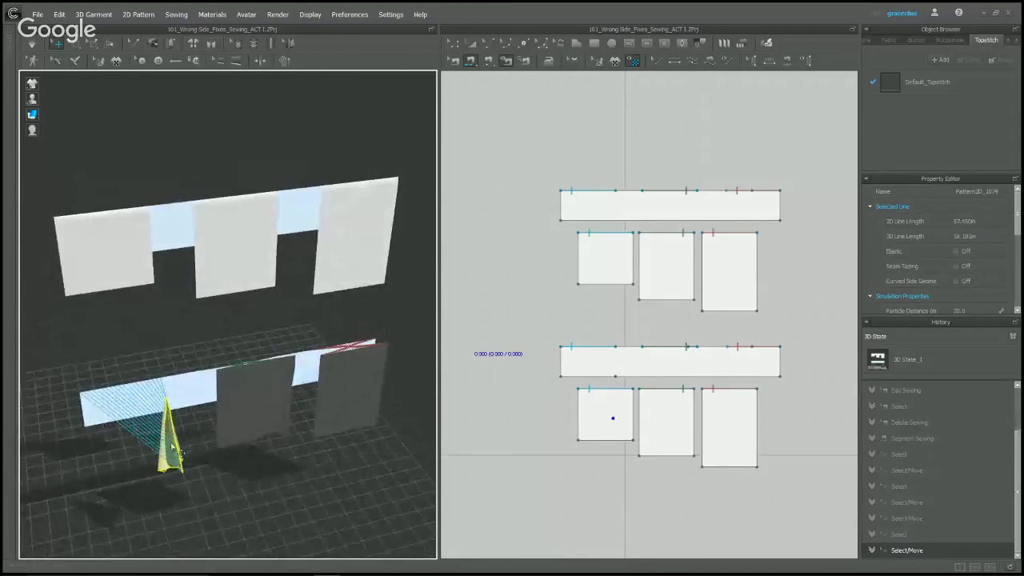
left_click_drag(168, 441, 156, 439)
left_click(267, 423)
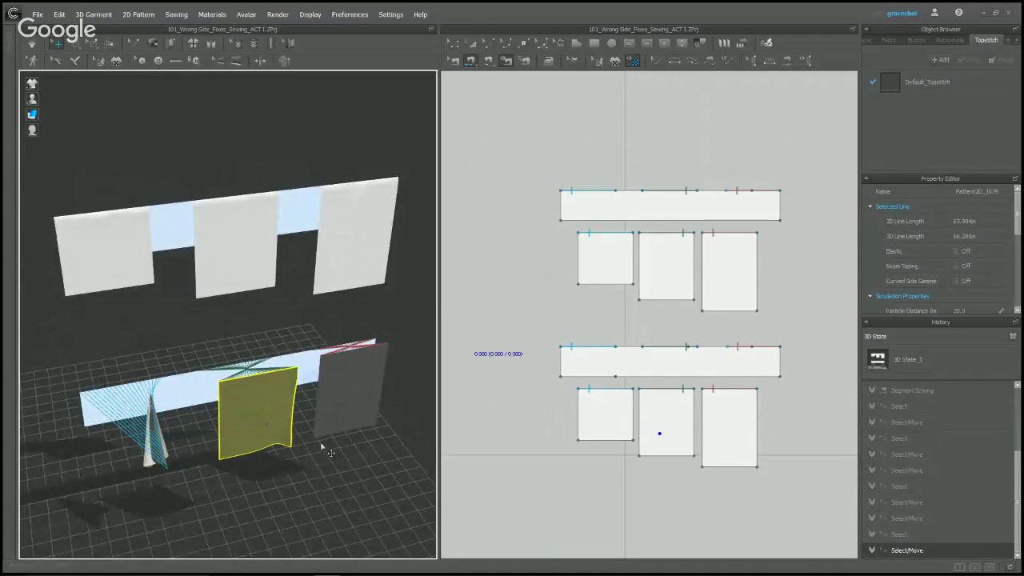
- Simulate the garment and pull the bottom group's right, middle and left panels forward and down from the strip
mouse_move(368, 444)
right_mouse_down()
mouse_move(340, 456)
mouse_move(349, 402)
mouse_move(381, 435)
mouse_move(359, 448)
mouse_move(372, 448)
right_mouse_up()
key("space")
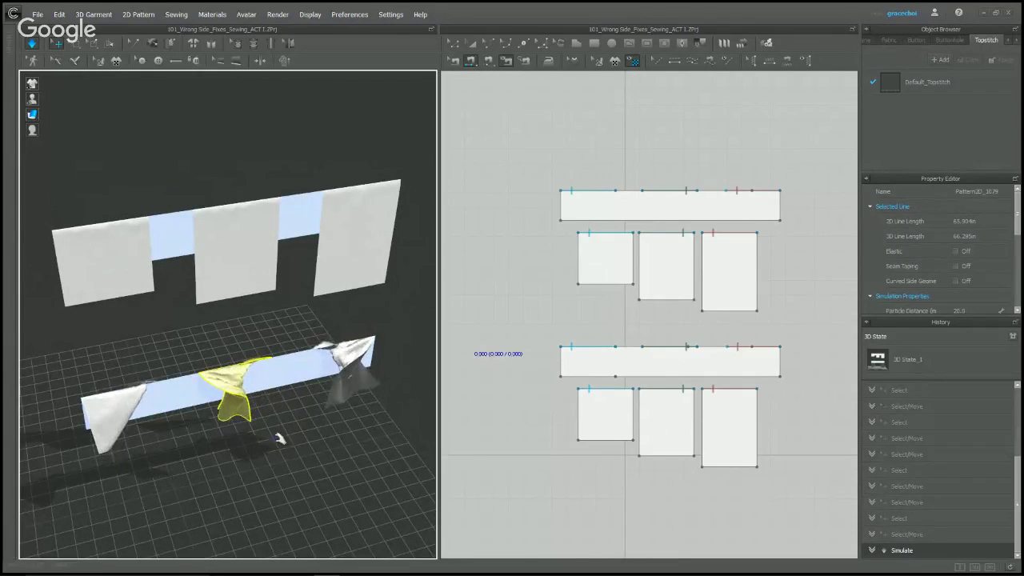
right_click_drag(303, 411, 335, 391)
left_click_drag(312, 350, 327, 369)
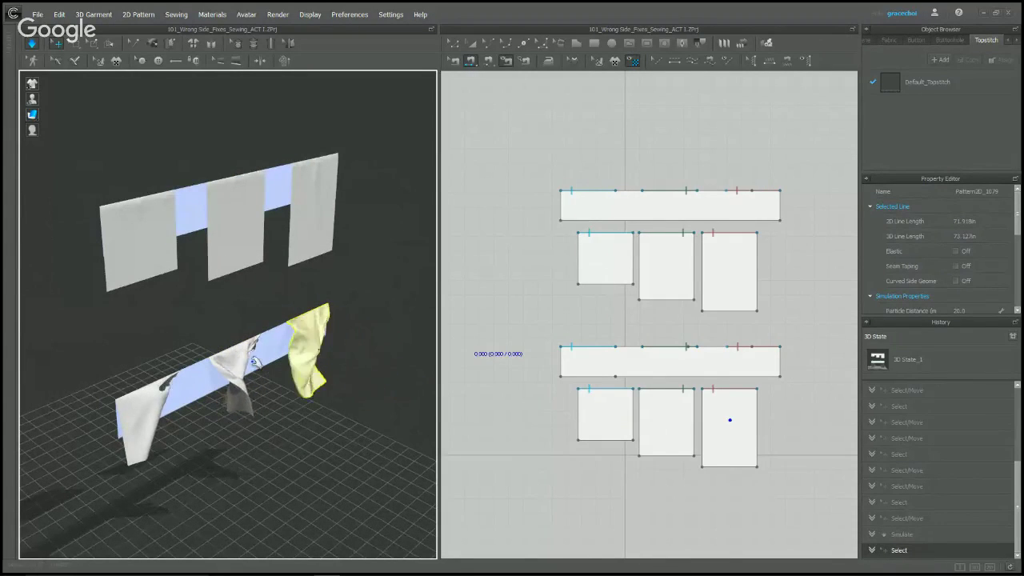
left_click_drag(240, 363, 254, 386)
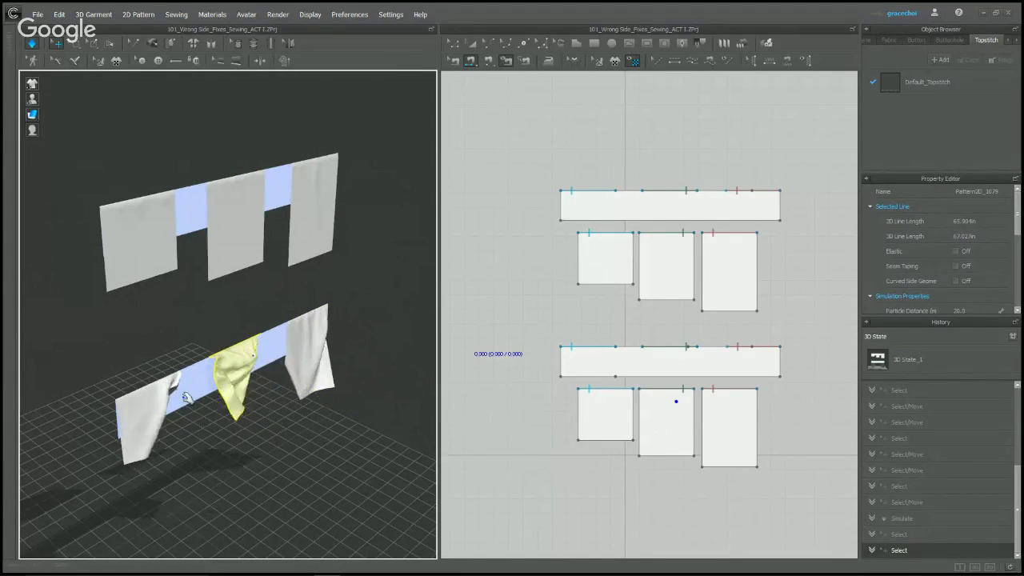
left_click_drag(174, 386, 240, 441)
- Straighten the bottom group's panels during simulation so they hang flat in front of the strip like the upper group
right_click_drag(208, 450, 180, 420)
left_click_drag(164, 405, 191, 456)
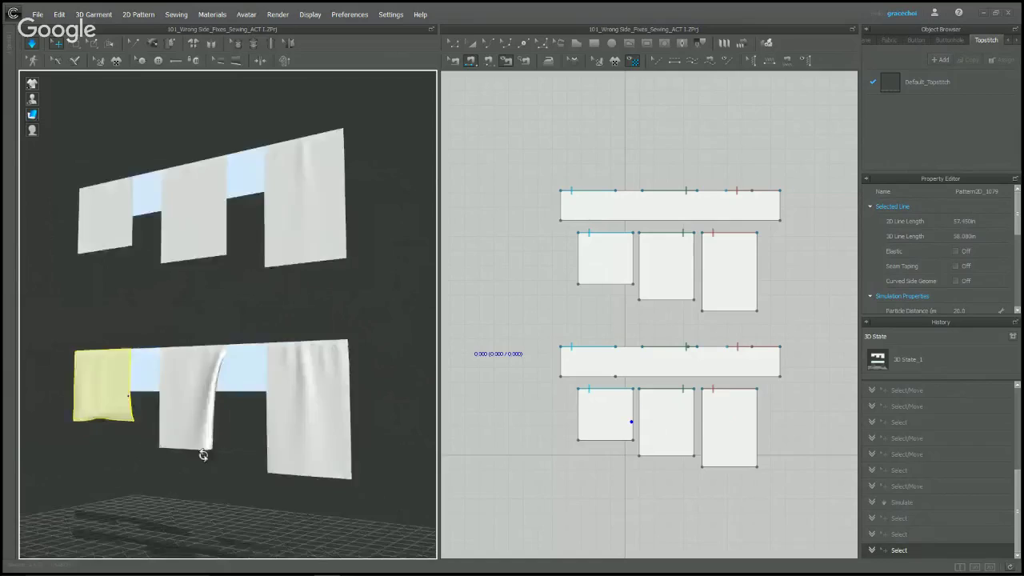
right_click_drag(201, 450, 206, 414)
left_click_drag(206, 414, 192, 465)
right_click_drag(192, 465, 311, 411)
mouse_move(296, 407)
left_mouse_down()
mouse_move(303, 443)
mouse_move(298, 424)
left_mouse_up()
scroll(294, 423, "down", 2)
left_click(294, 421)
middle_click_drag(305, 413, 299, 410)
right_click_drag(298, 410, 391, 361)
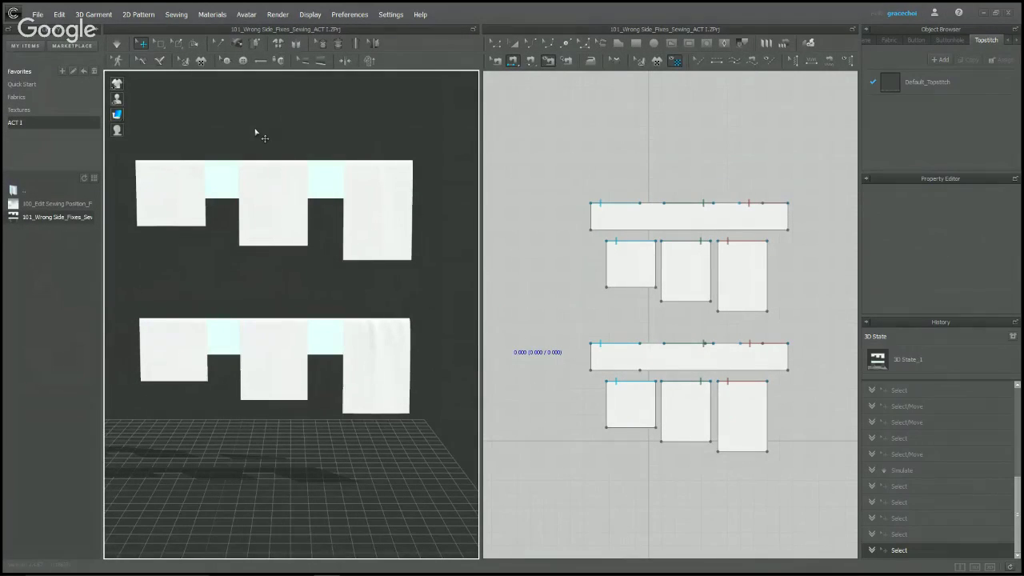
- Open the 100_Arrange and Sew project from the C_Review folder without saving the current file, and dismiss its instructions
double_click(17, 191)
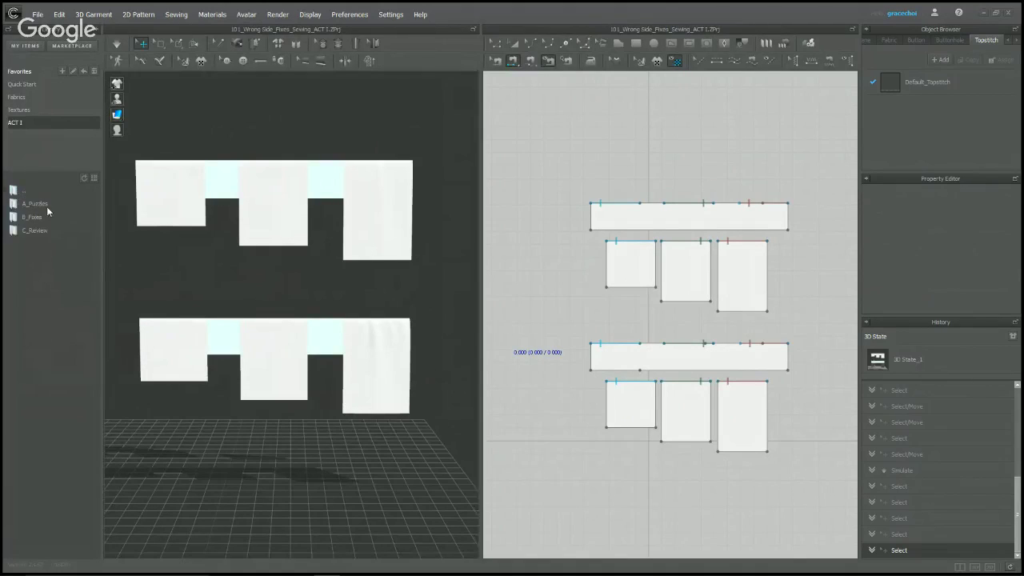
double_click(40, 231)
left_click(519, 309)
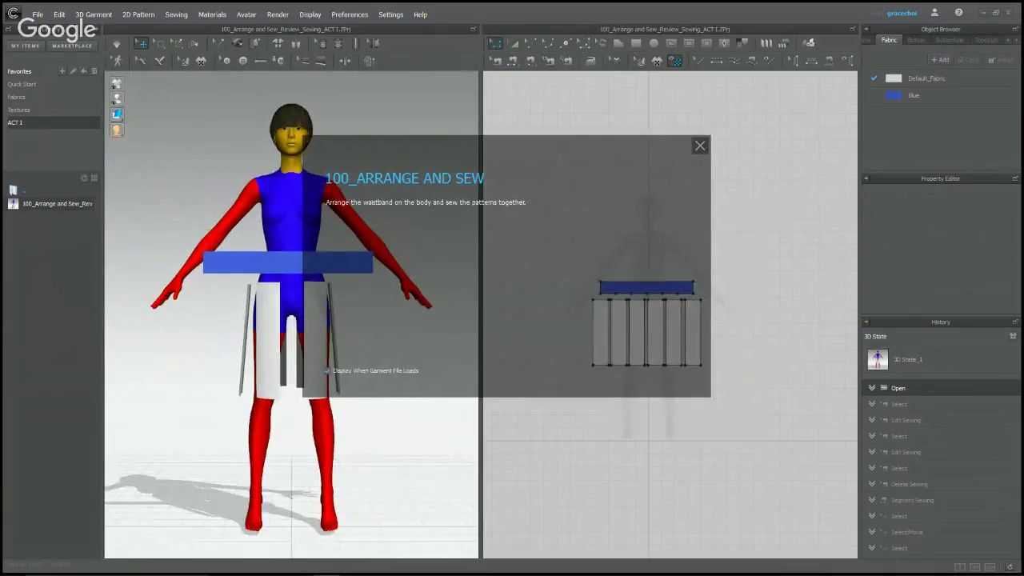
left_click(699, 148)
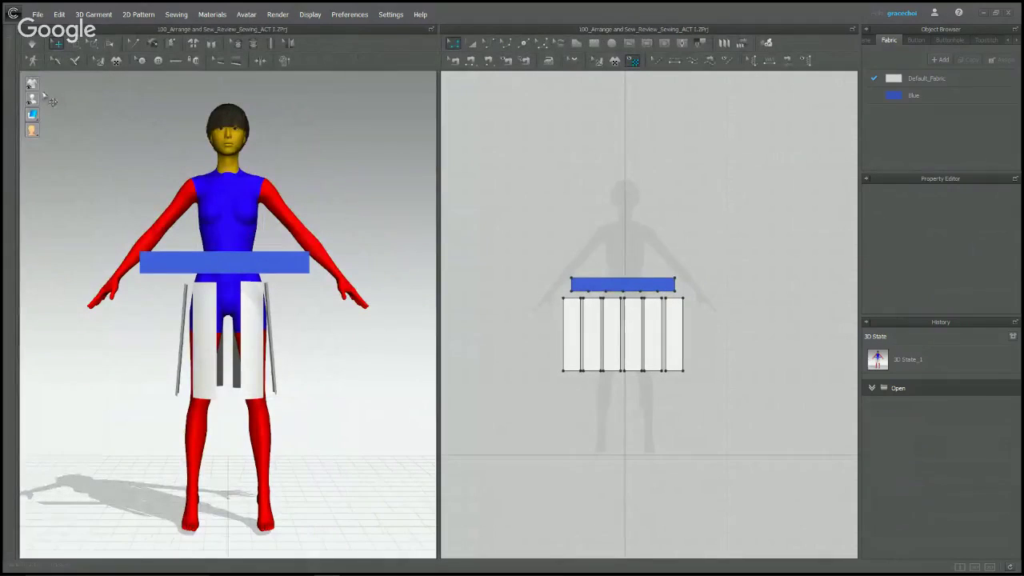
- Show the avatar's arrangement points and wrap the blue waistband around the body at the front centre waist point
mouse_move(32, 99)
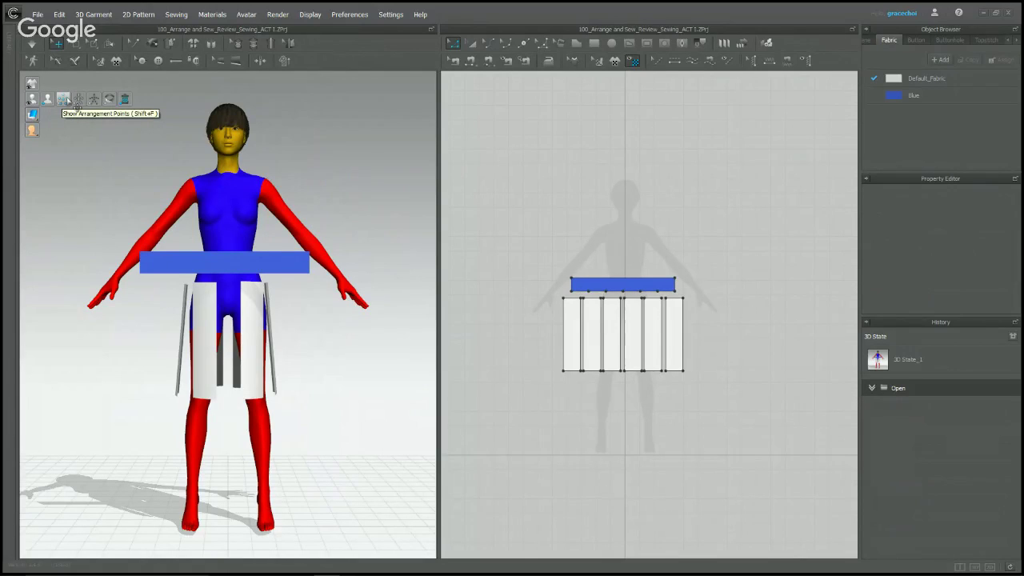
left_click(63, 99)
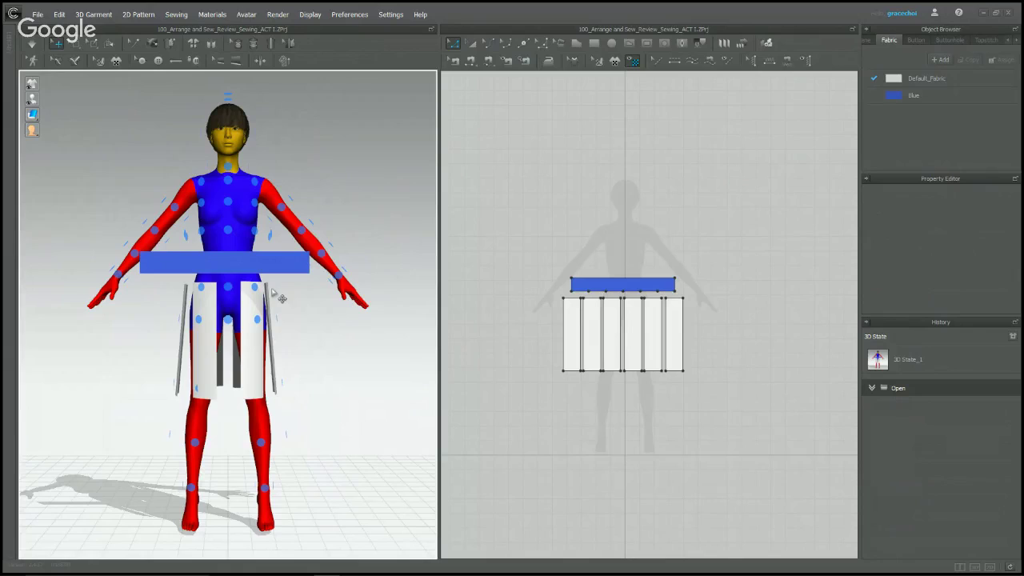
left_click_drag(242, 269, 334, 150)
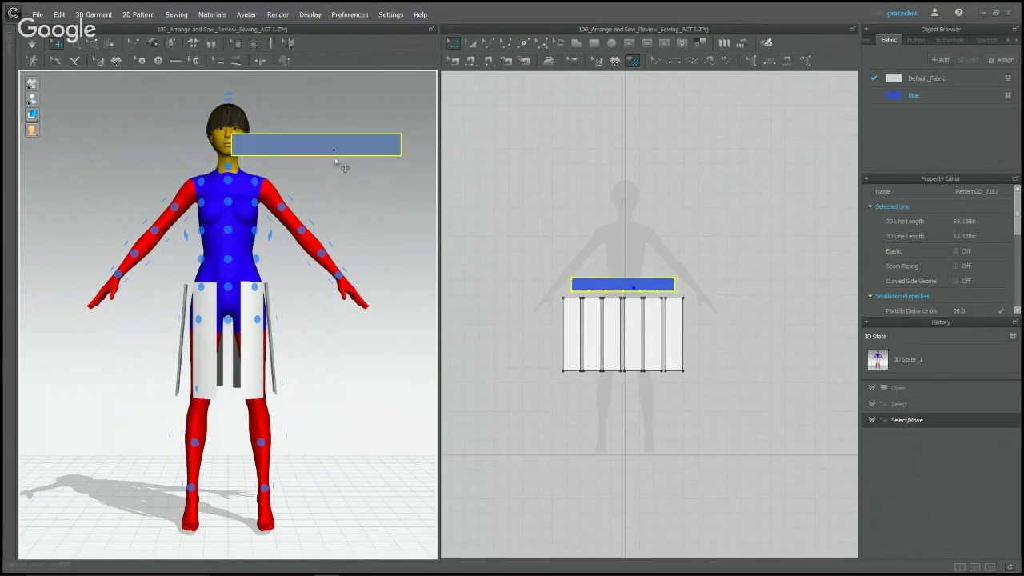
left_click(228, 261)
left_click(423, 194)
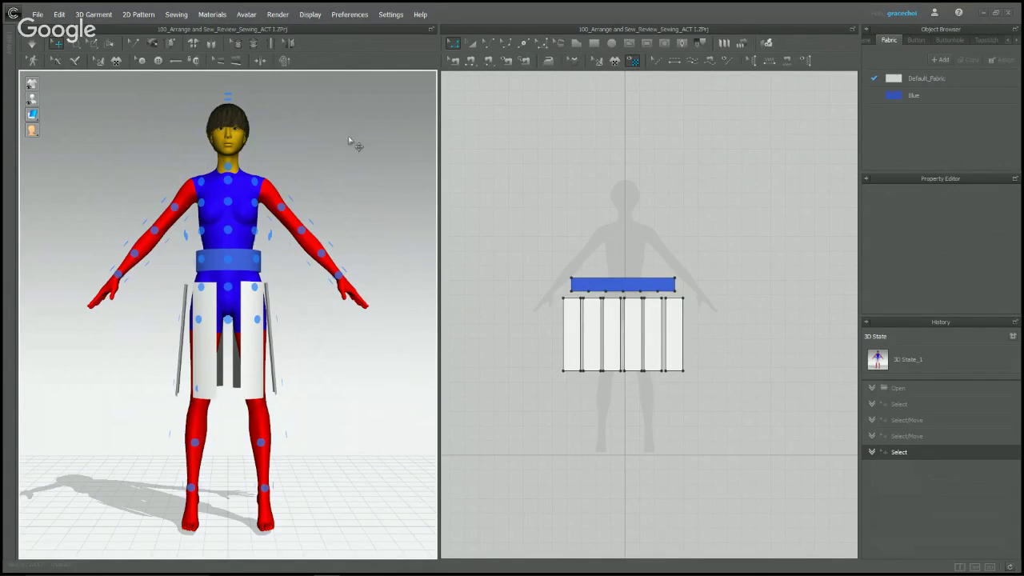
- Segment-sew the six segments of the waistband's bottom edge to the top edges of the six skirt panels in order
scroll(521, 264, "up", 3)
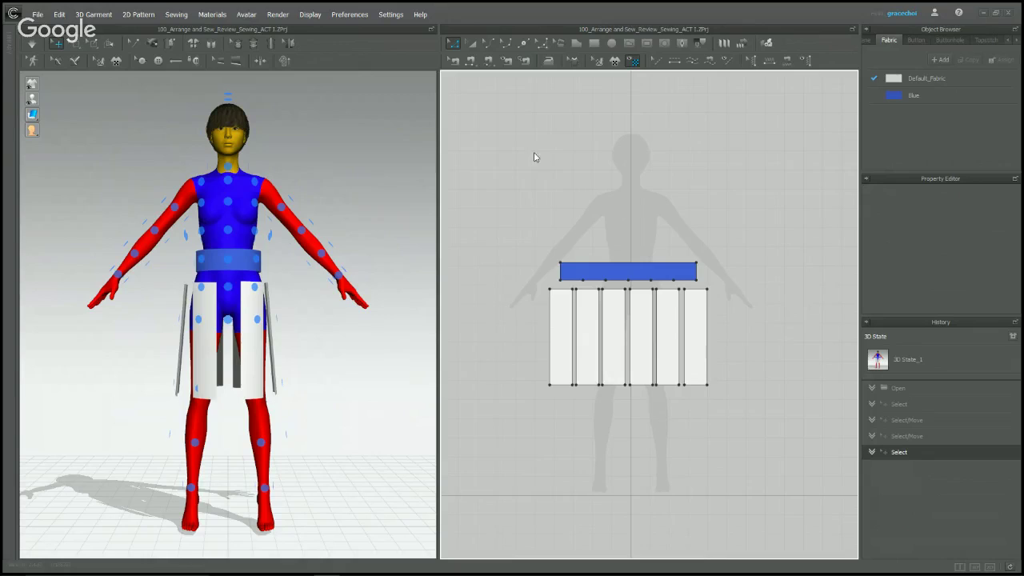
left_click(470, 60)
left_click(565, 279)
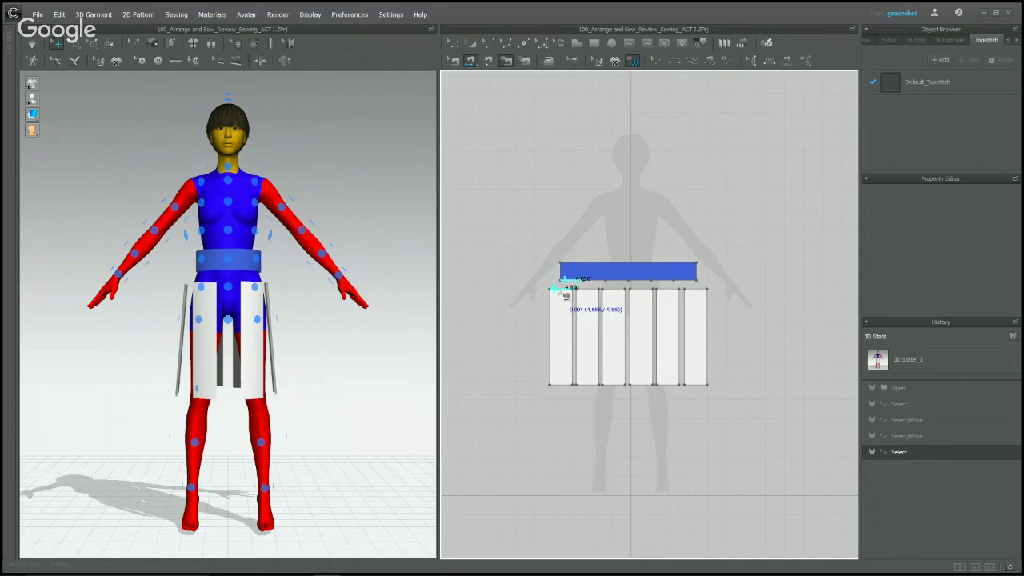
left_click(567, 288)
left_click(590, 290)
left_click(609, 283)
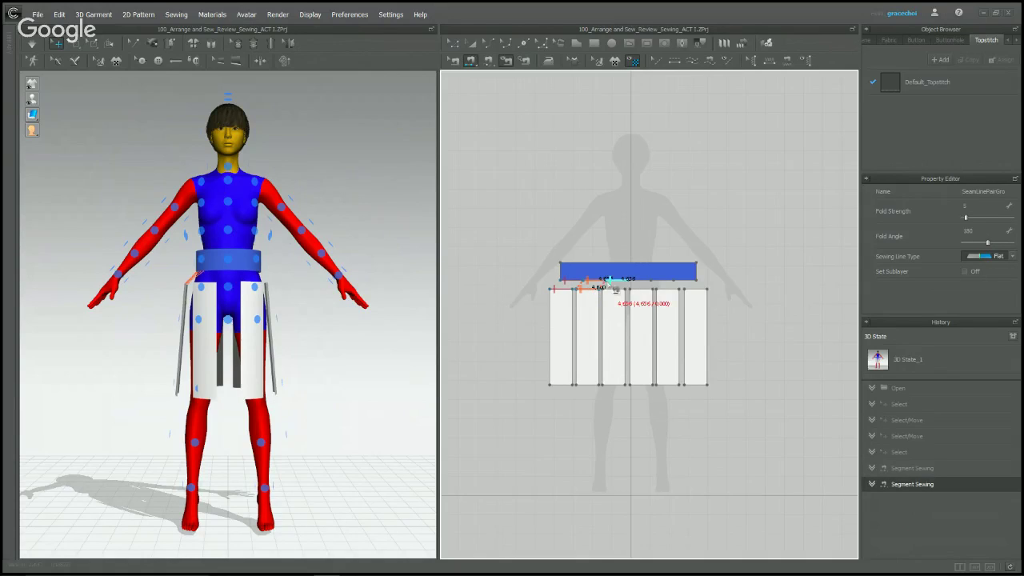
left_click(611, 290)
left_click(638, 281)
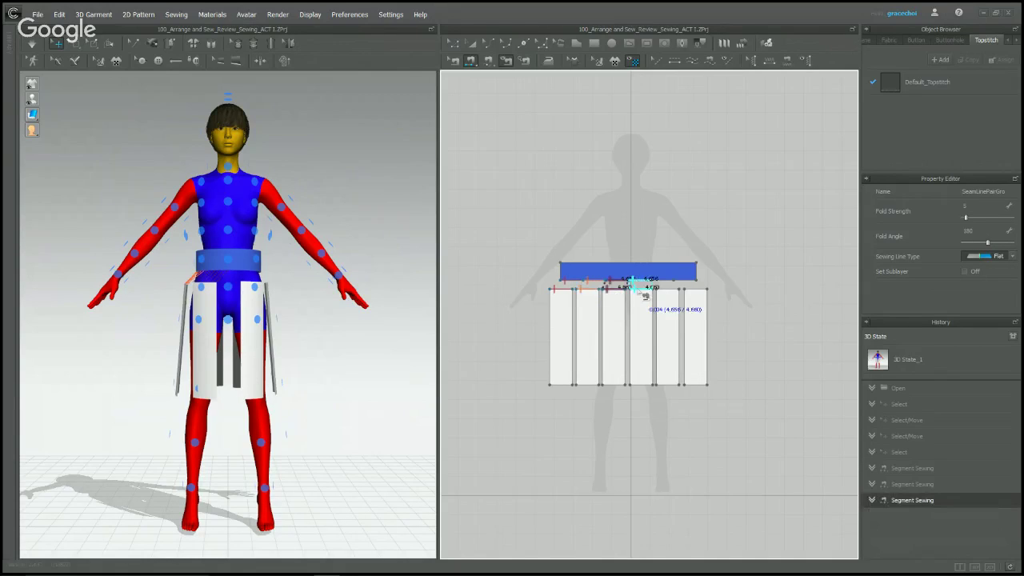
left_click(643, 291)
left_click(673, 281)
left_click(682, 290)
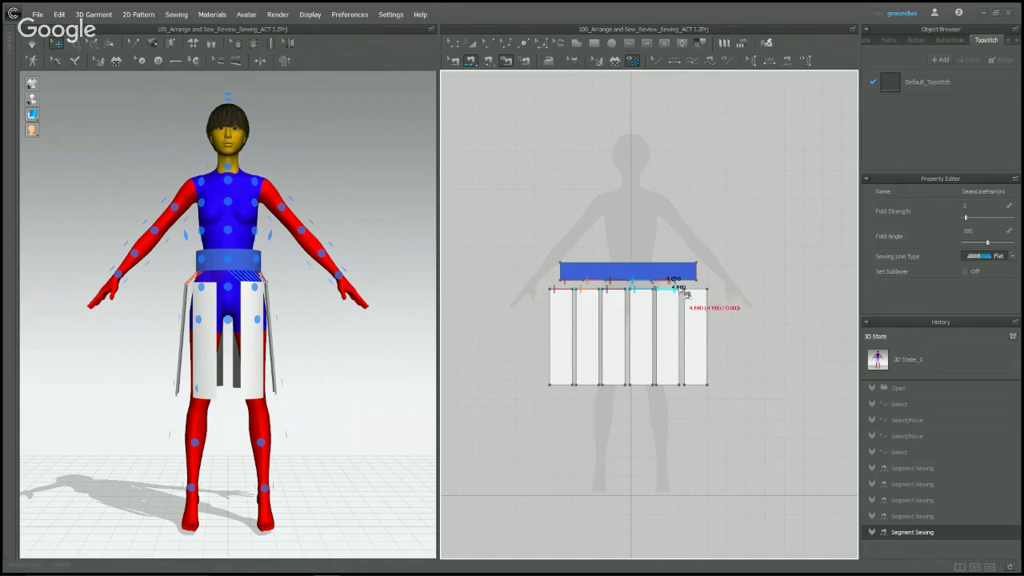
left_click(689, 281)
left_click(695, 289)
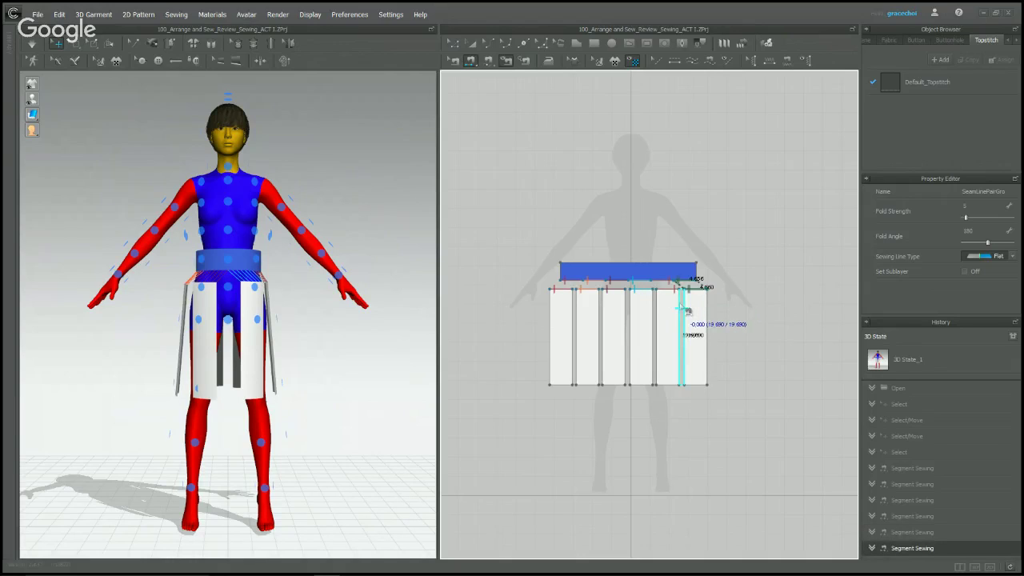
- Segment-sew the facing side edges of neighbouring skirt panels, and join the two outermost side edges to close the skirt
left_click(681, 310)
left_click(654, 312)
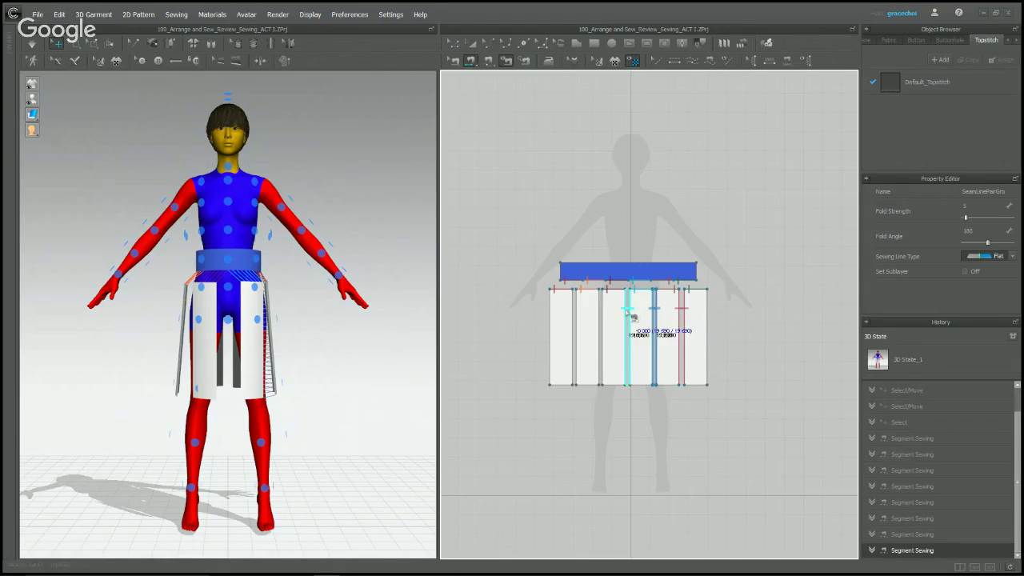
left_click(627, 316)
left_click(601, 320)
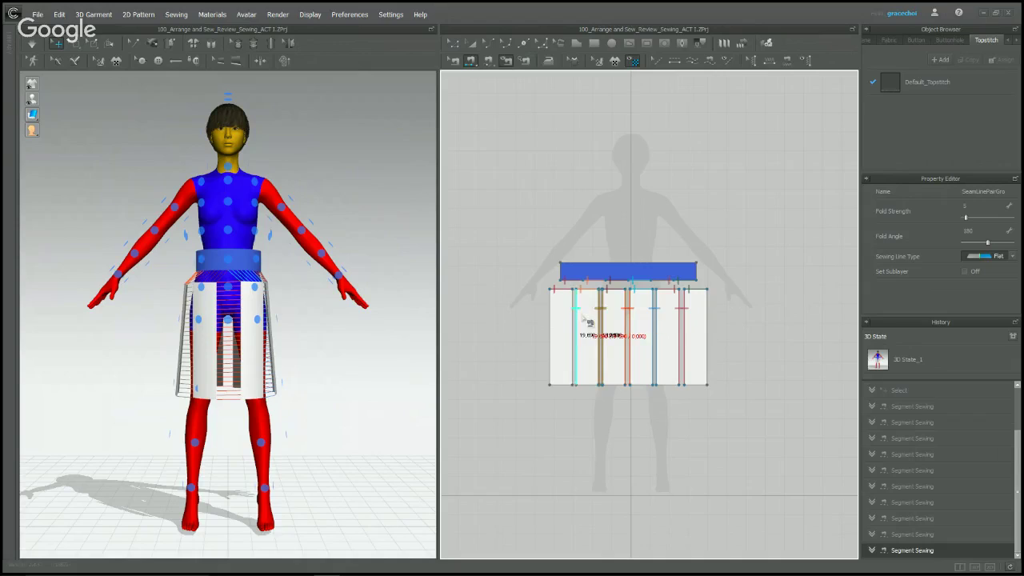
left_click(573, 320)
left_click(550, 319)
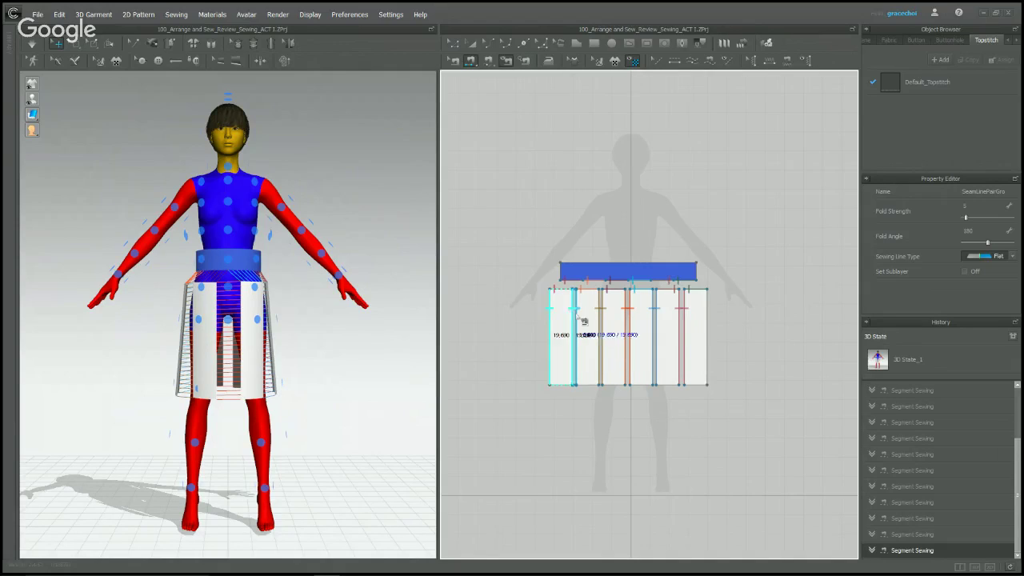
left_click(710, 317)
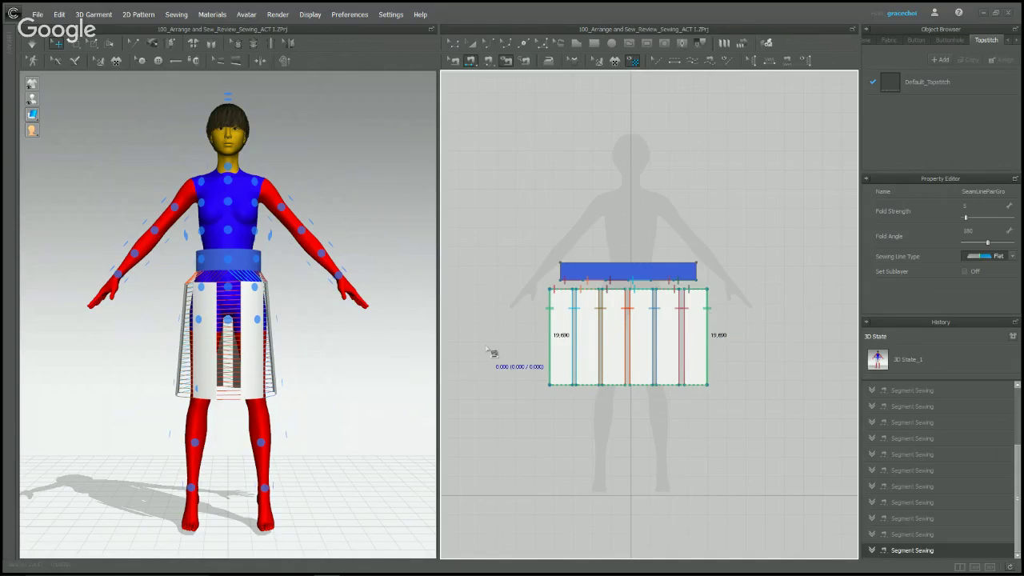
- Segment-sew the waistband's two short ends together
scroll(558, 256, "up", 2)
left_click(562, 282)
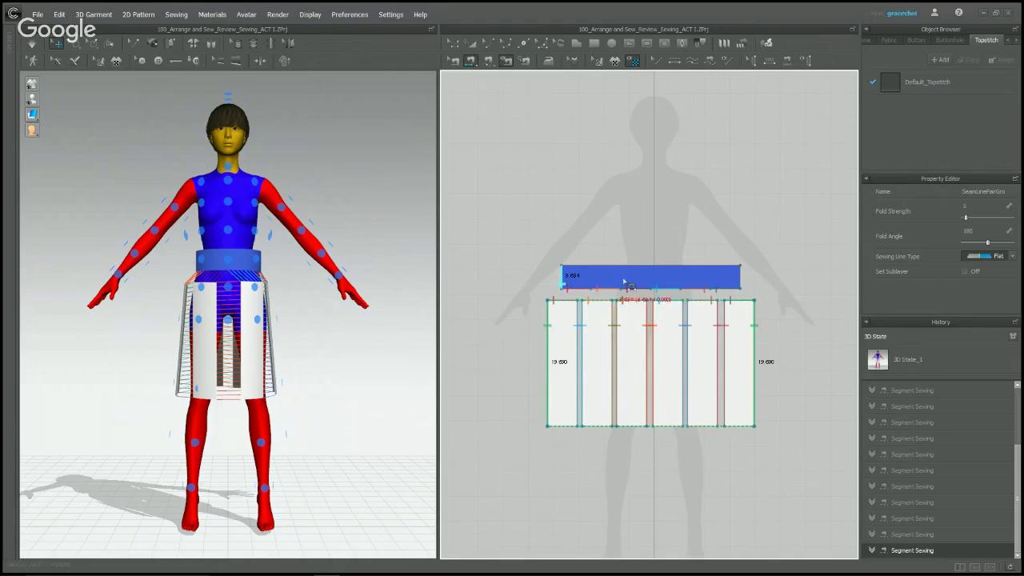
left_click(740, 280)
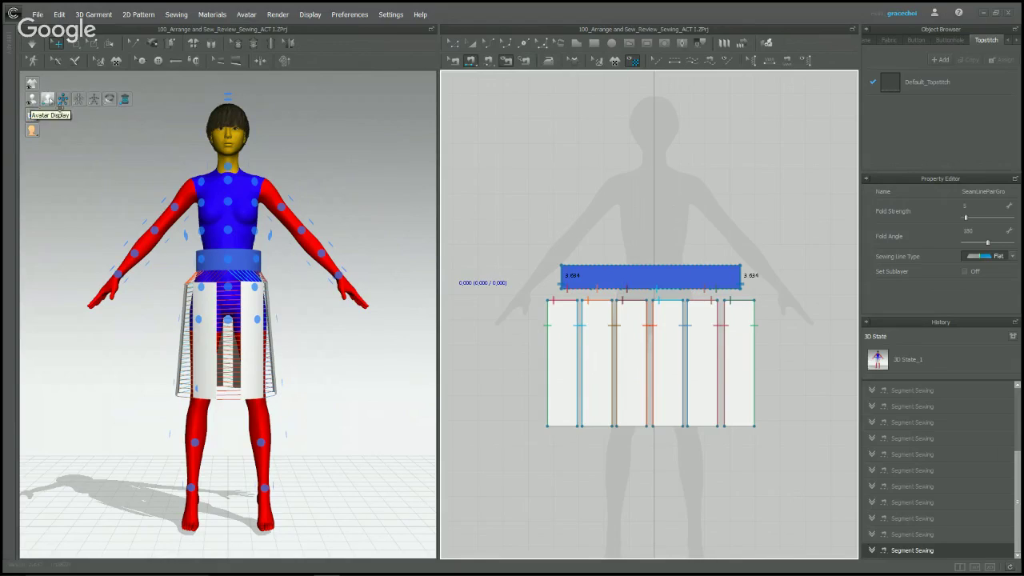
- Hide the arrangement points and simulate the sewn skirt on the avatar
left_click(64, 100)
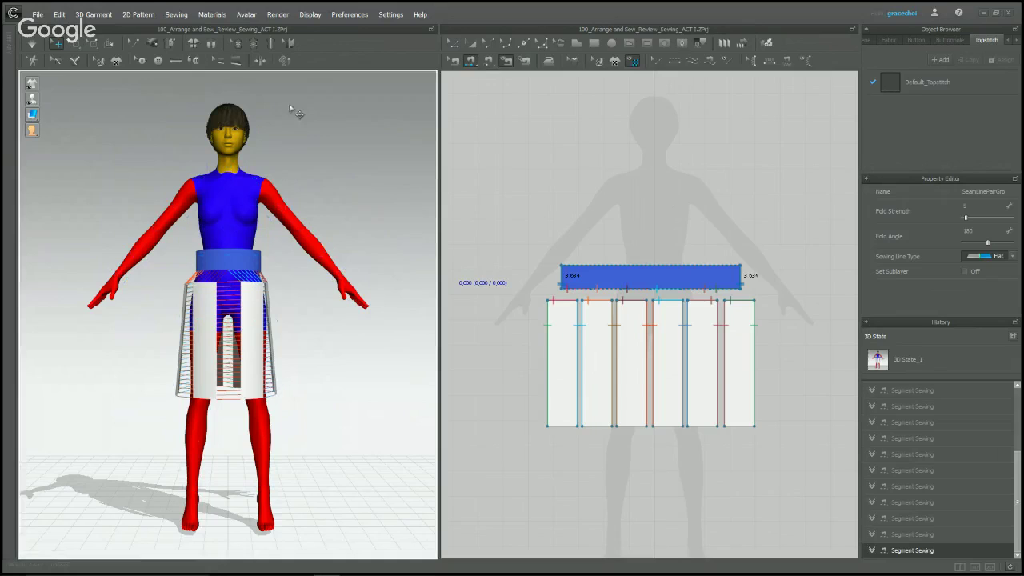
left_click(373, 130)
right_click_drag(368, 139, 283, 160)
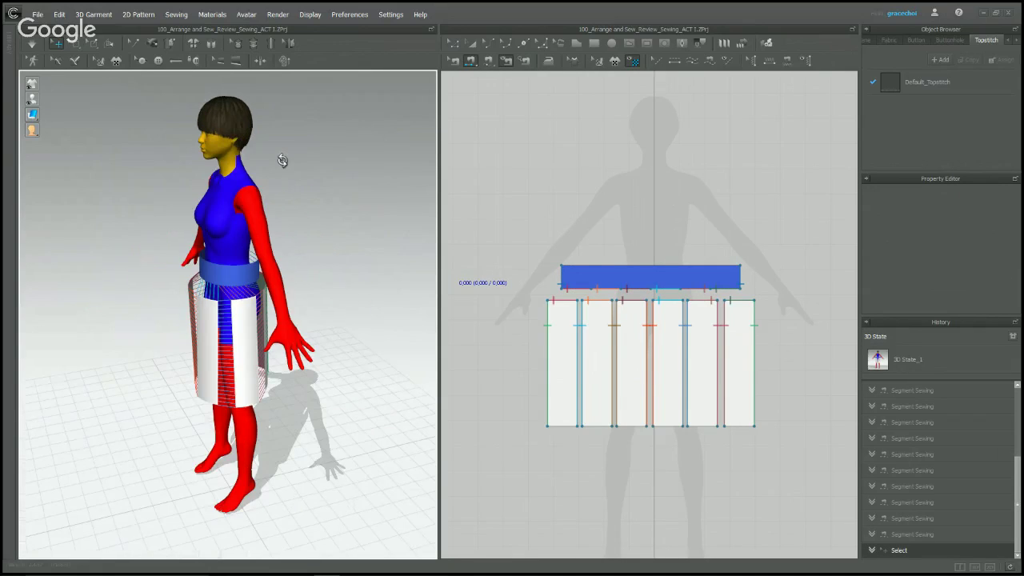
key("space")
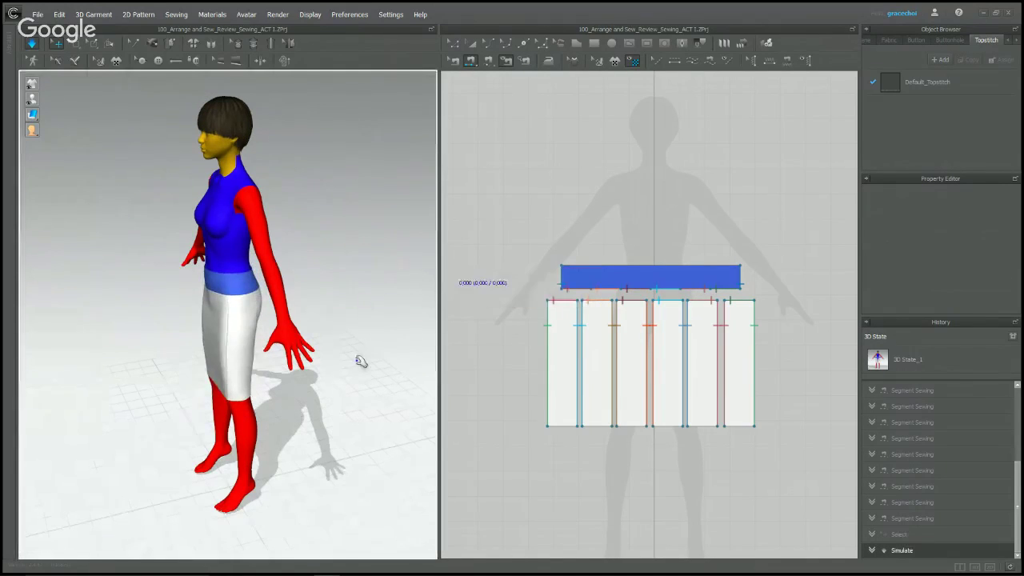
right_click_drag(359, 356, 424, 330)
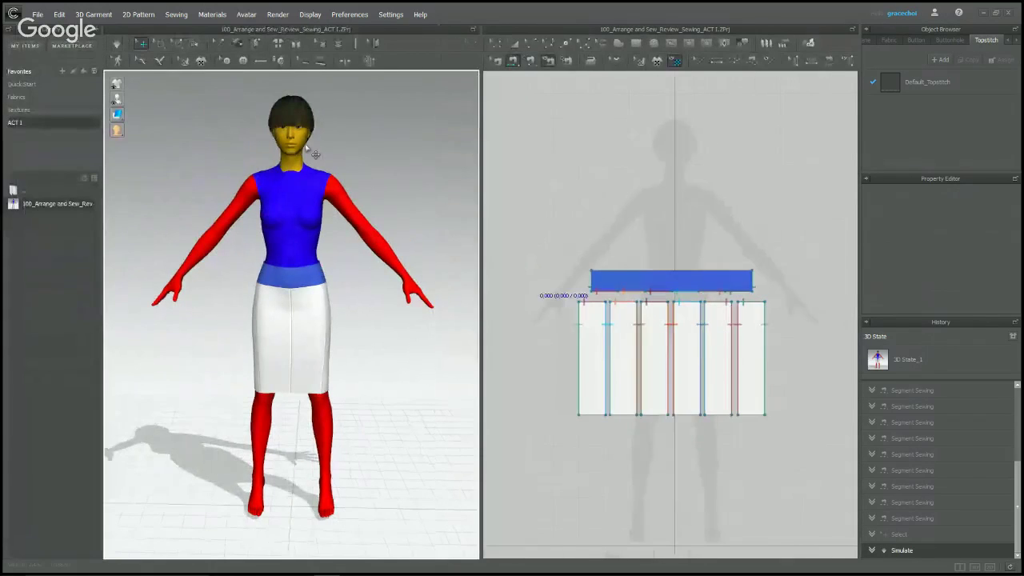
- Open the 100_TextureChu project from A_Puzzles in 7_Materials without saving the current file, and dismiss its instructions
double_click(37, 191)
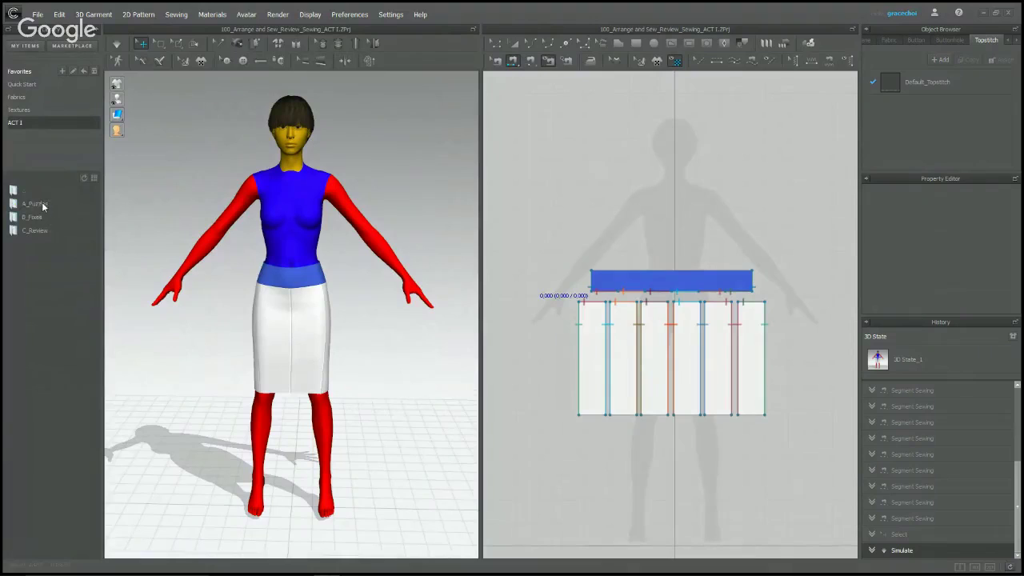
double_click(28, 190)
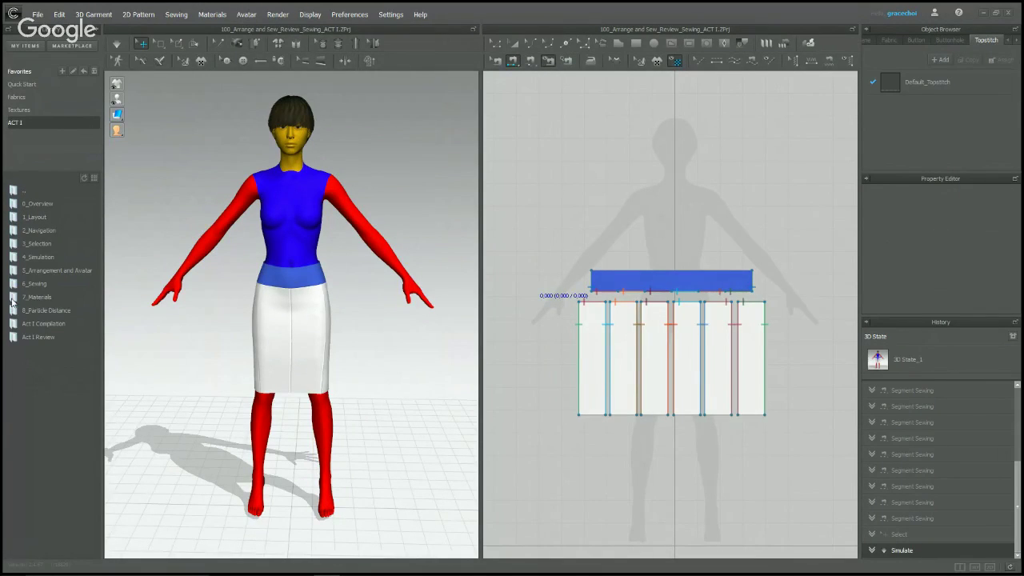
double_click(39, 298)
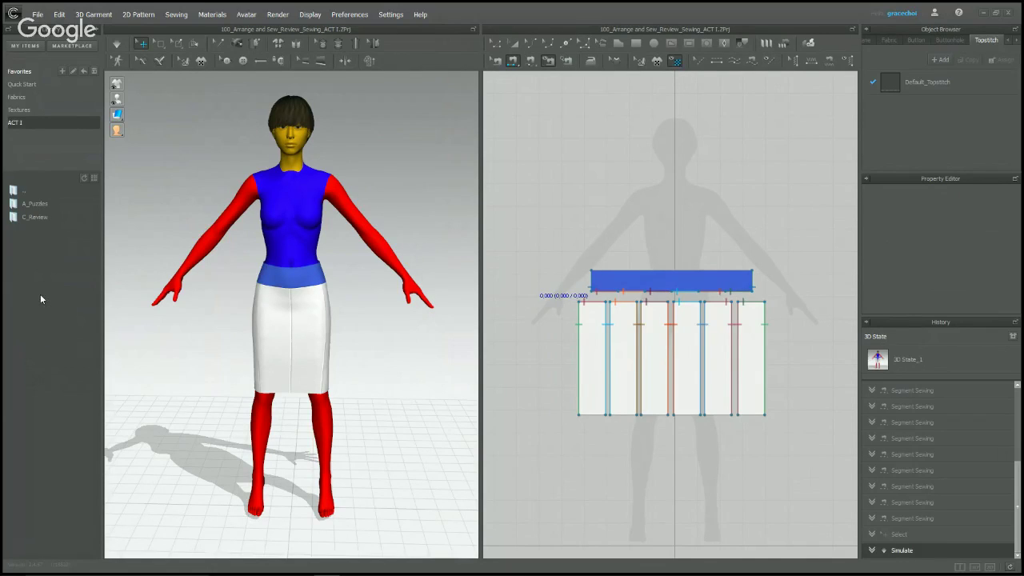
double_click(36, 201)
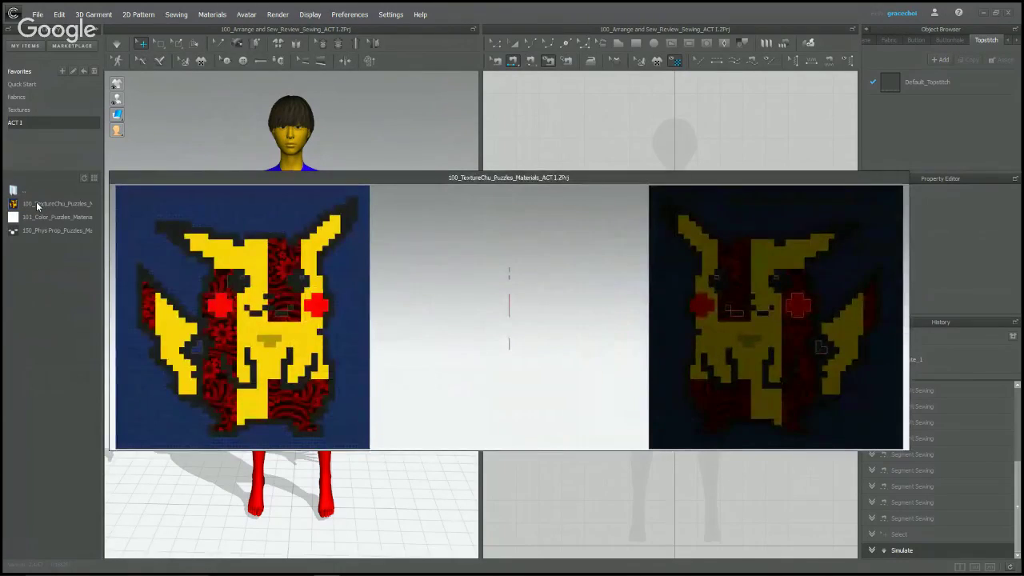
double_click(36, 201)
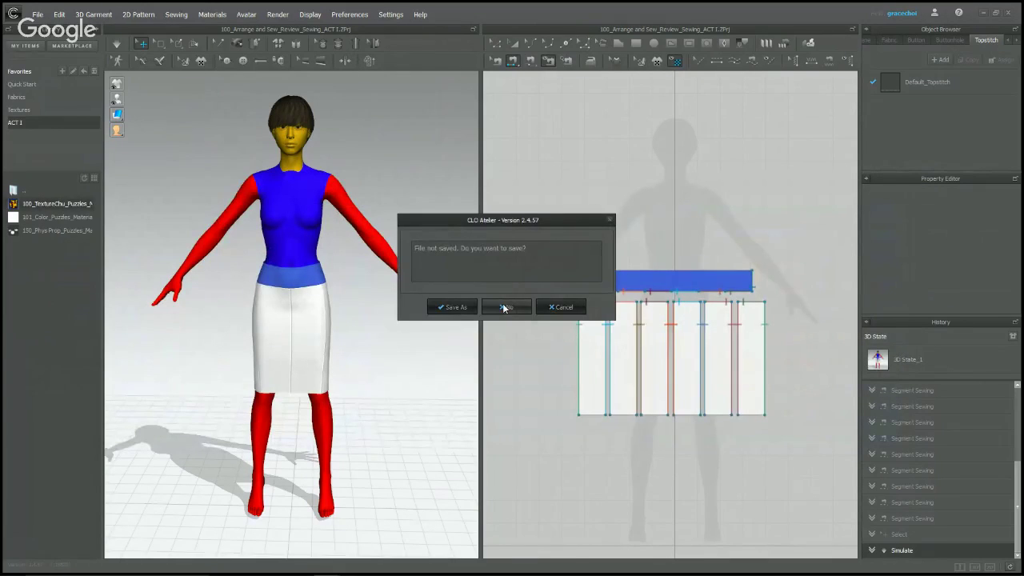
left_click(506, 306)
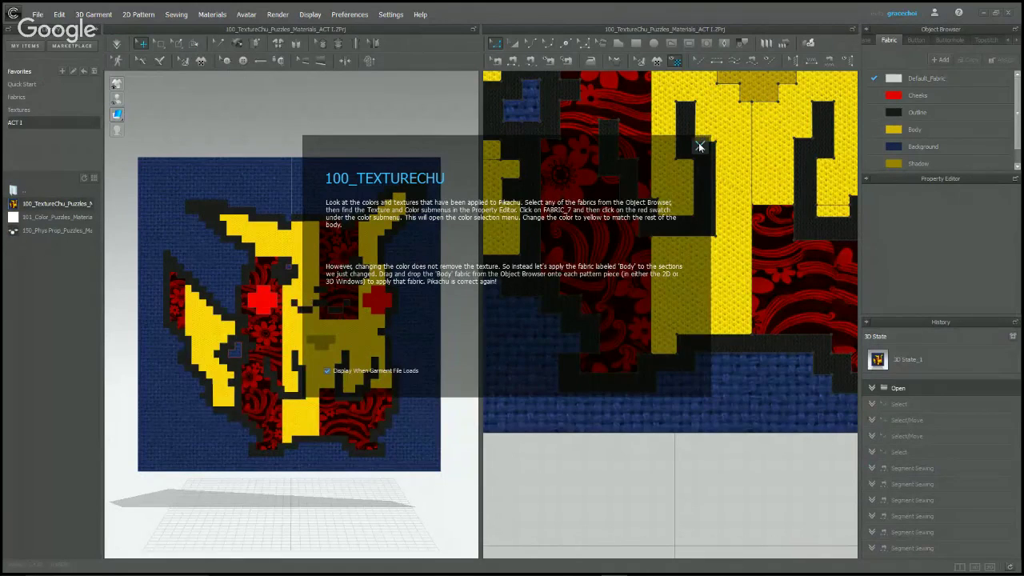
left_click(700, 146)
scroll(680, 320, "down", 5)
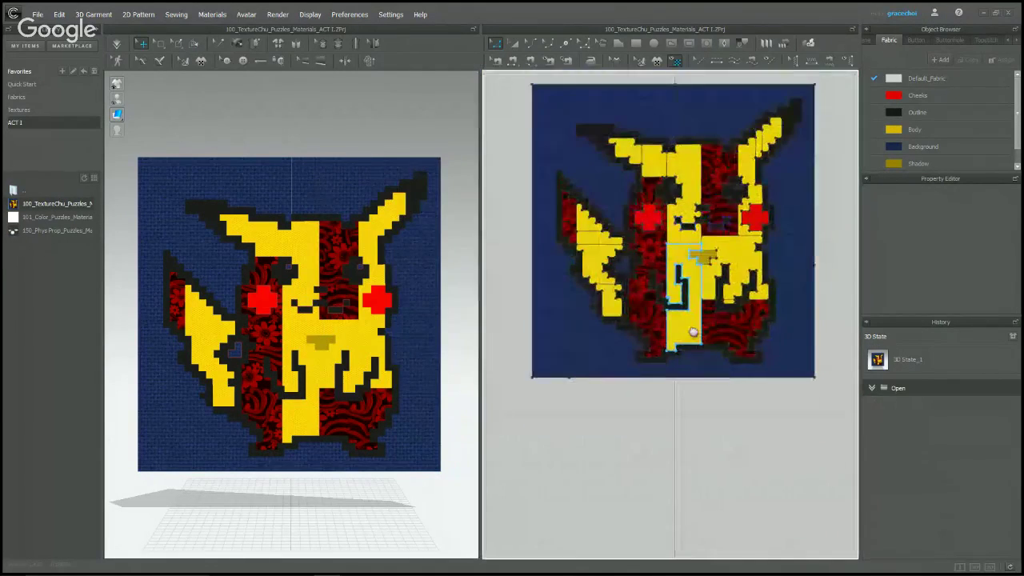
- Select FABRIC_7, expand its material properties, and open its front colour for editing
left_click(95, 29)
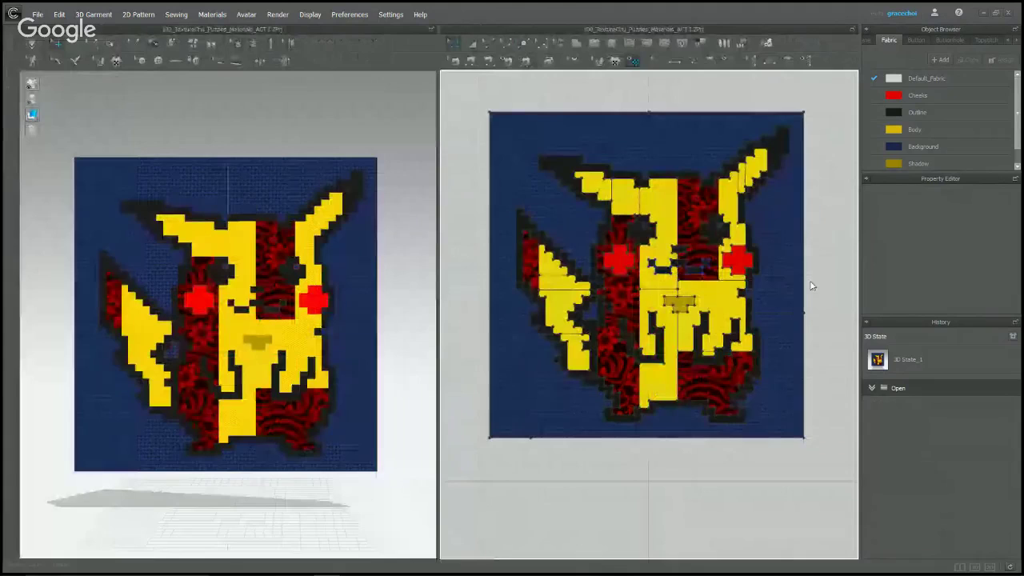
middle_click_drag(814, 286, 801, 307)
scroll(936, 156, "down", 2)
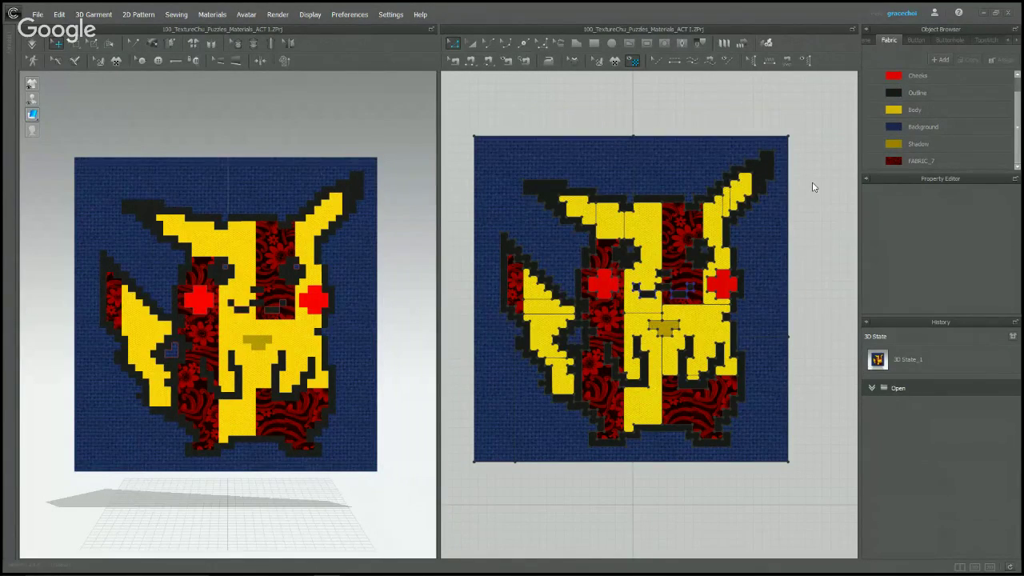
left_click(936, 162)
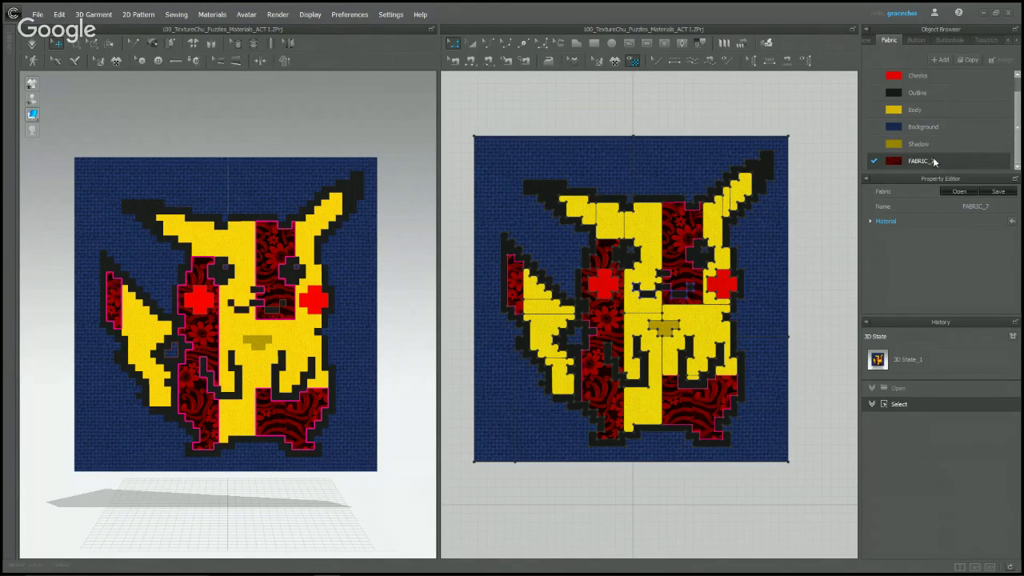
left_click(870, 220)
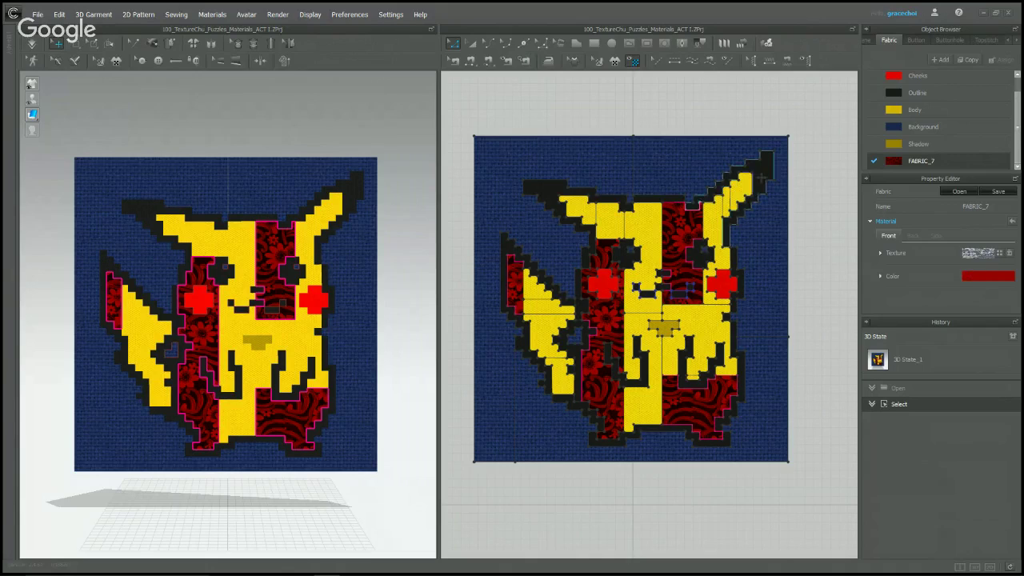
left_click(682, 290)
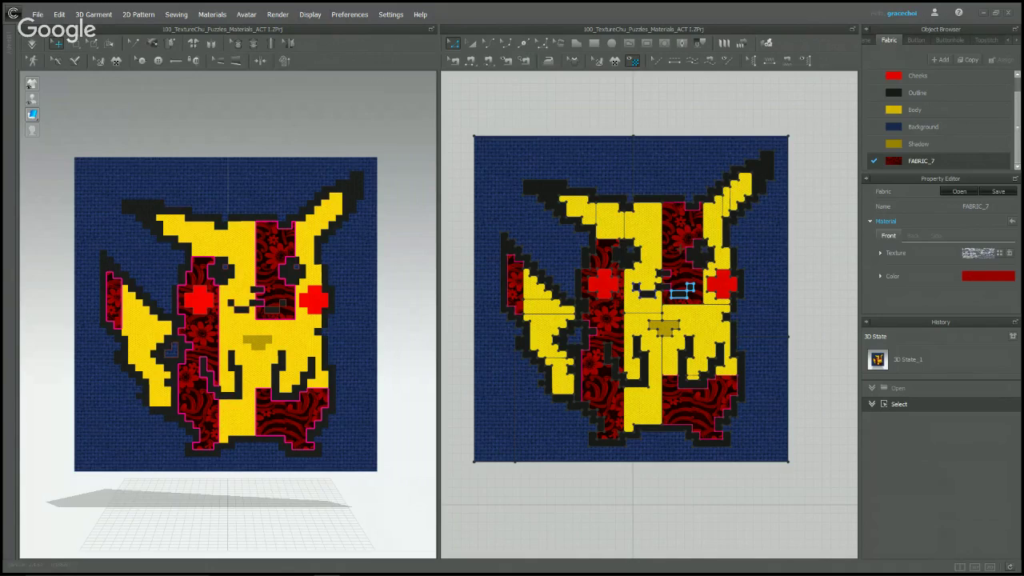
left_click(966, 279)
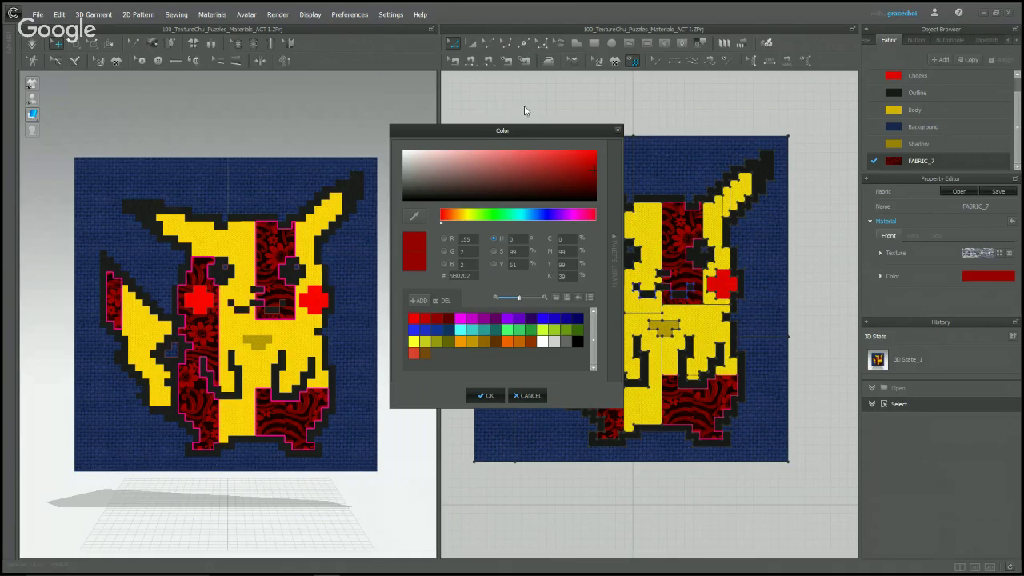
- Try mixing yellow and golden shades by hand for FABRIC_7's colour
left_click(469, 215)
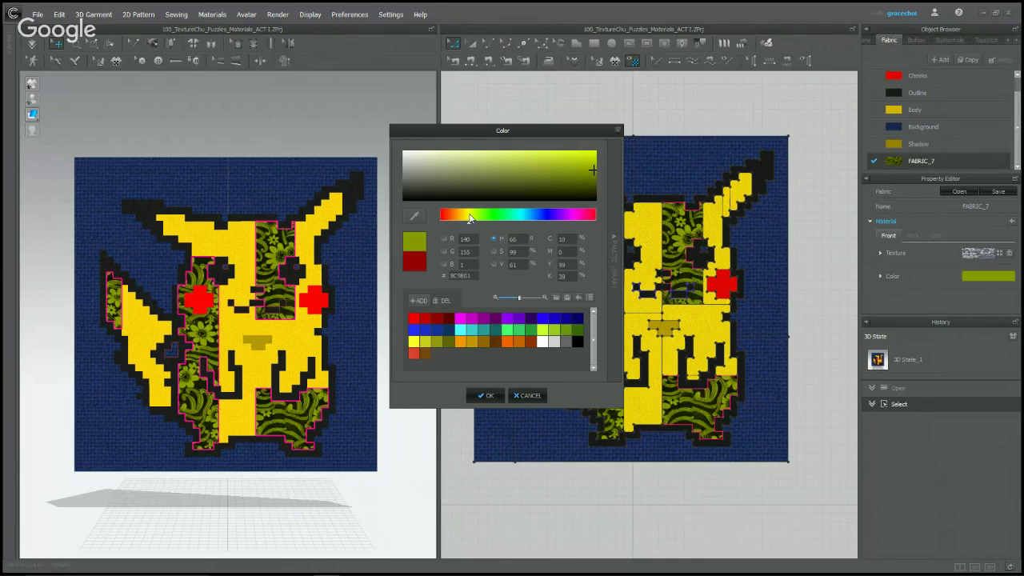
left_click(576, 183)
left_click(577, 164)
left_click(585, 155)
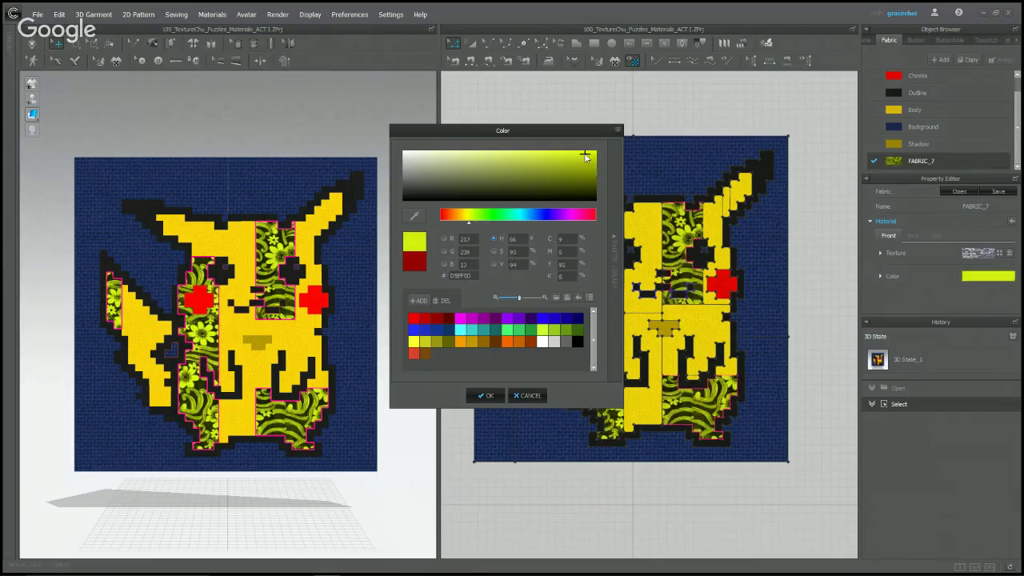
left_click(458, 216)
left_click(592, 156)
mouse_move(458, 216)
left_mouse_down()
mouse_move(446, 216)
mouse_move(461, 216)
left_mouse_up()
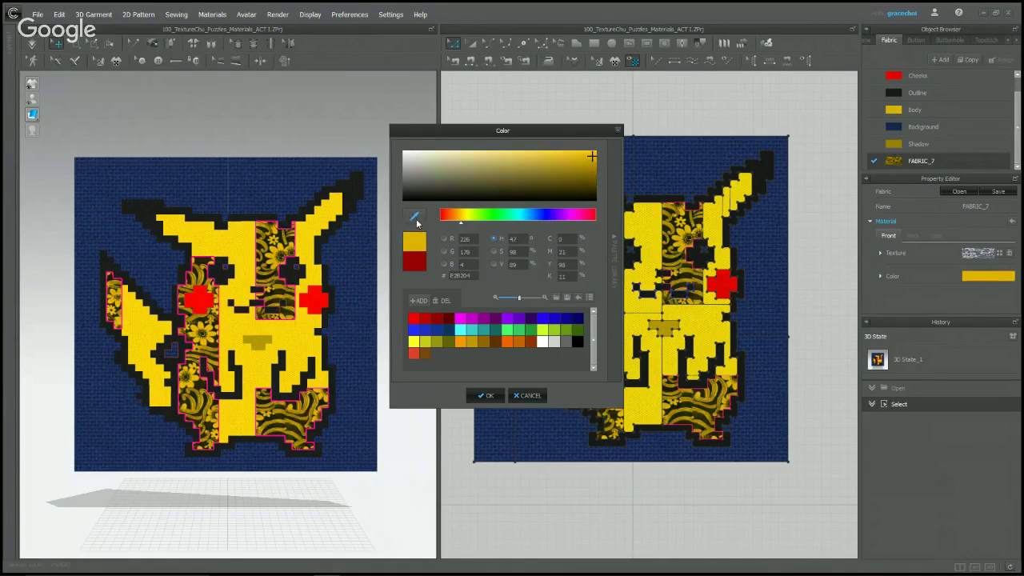
- Sample the Body fabric's yellow swatch with the eyedropper and apply it as FABRIC_7's colour
left_click(413, 218)
left_click(898, 106)
left_click(487, 395)
left_click(818, 202)
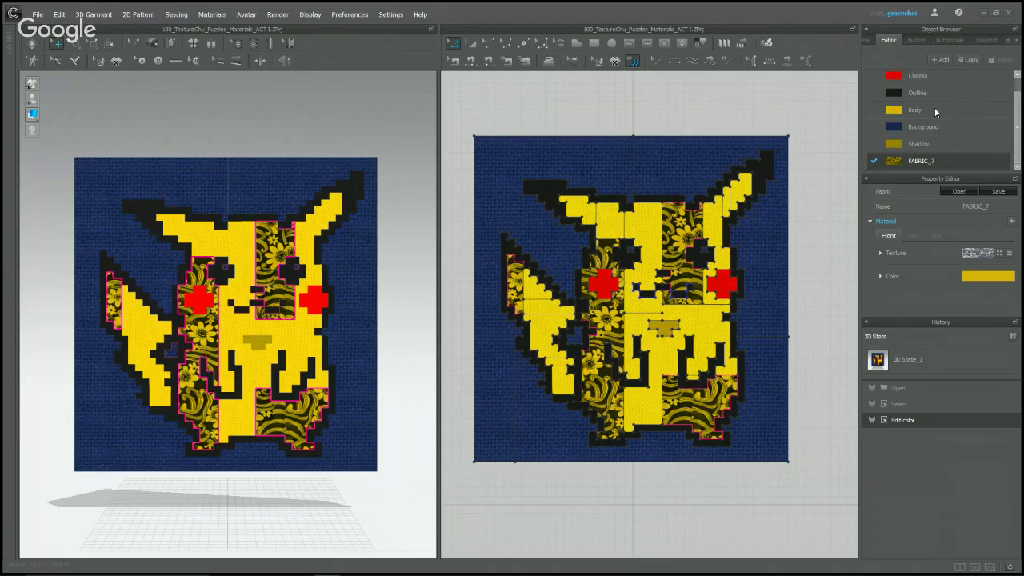
- Assign the Body fabric to the floral-textured pattern pieces on the face, both sides of the body and the tail, leaving the outline pieces unchanged
left_click_drag(912, 115, 679, 229)
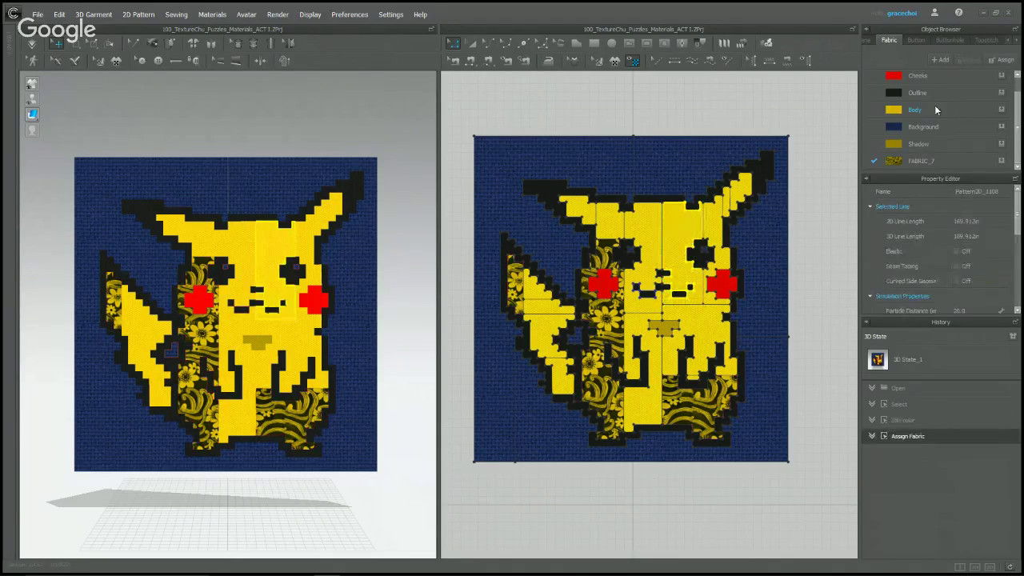
left_click_drag(934, 106, 605, 260)
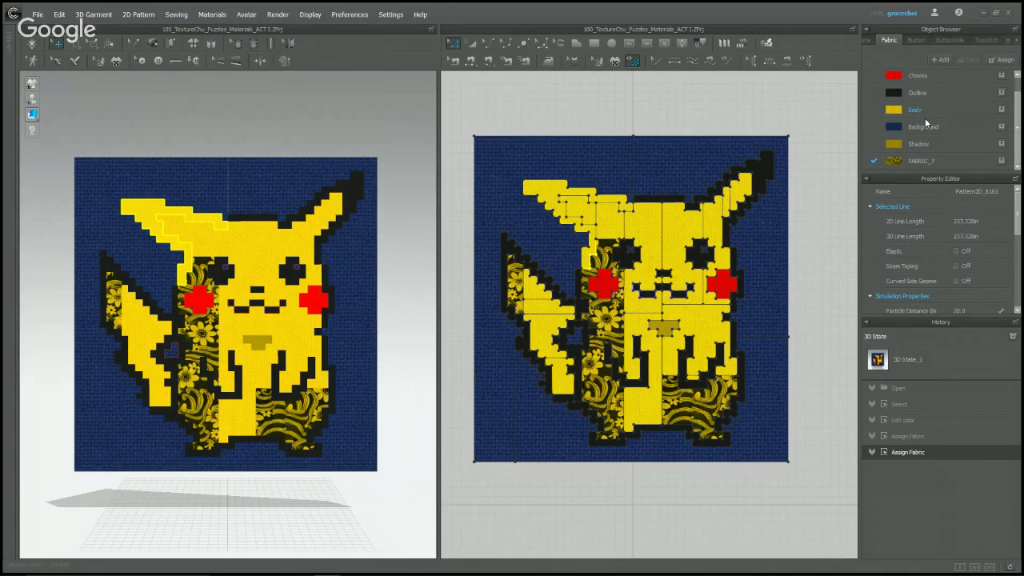
key("ctrl+z")
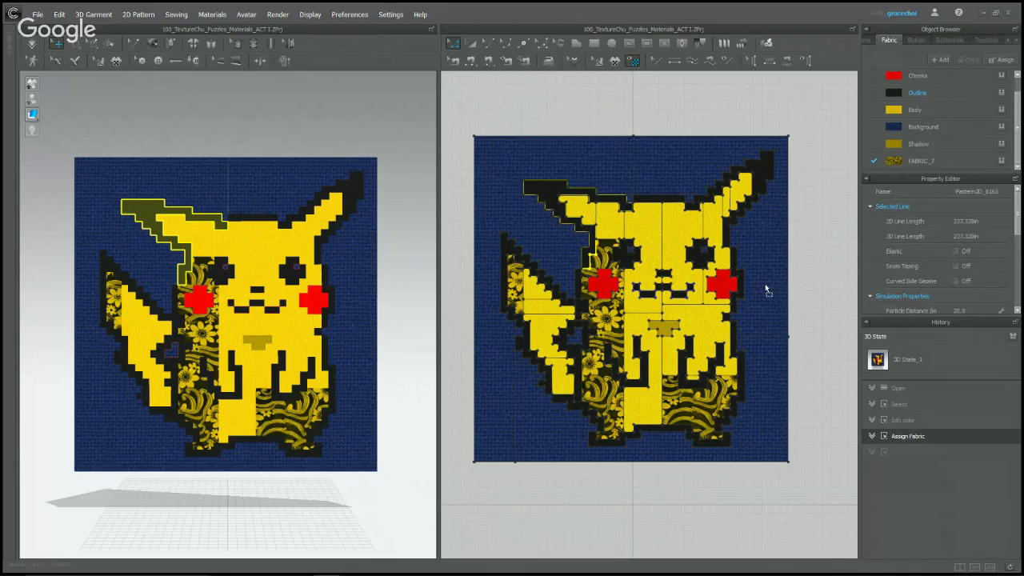
left_click(730, 395)
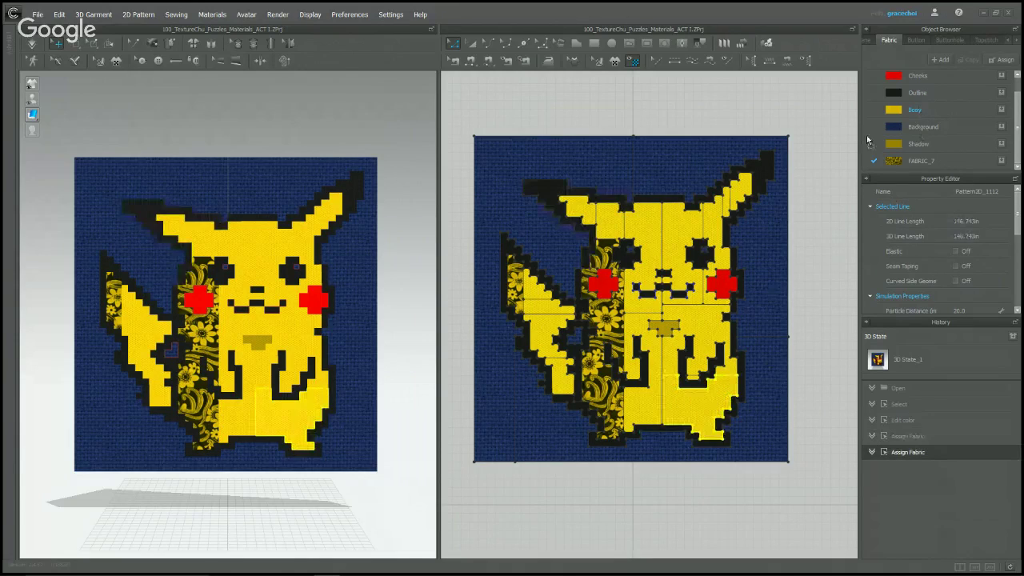
left_click(609, 328)
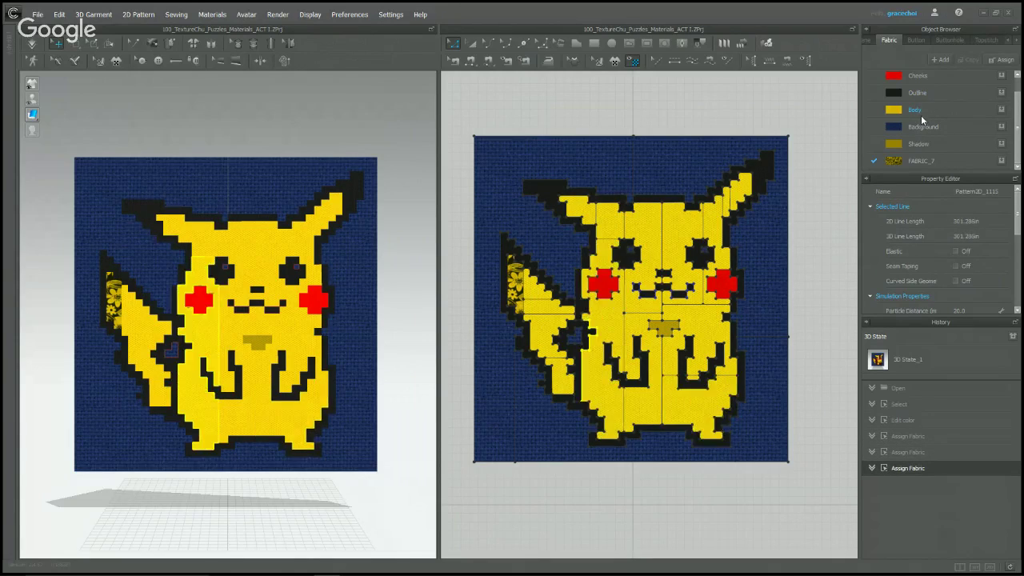
left_click(516, 284)
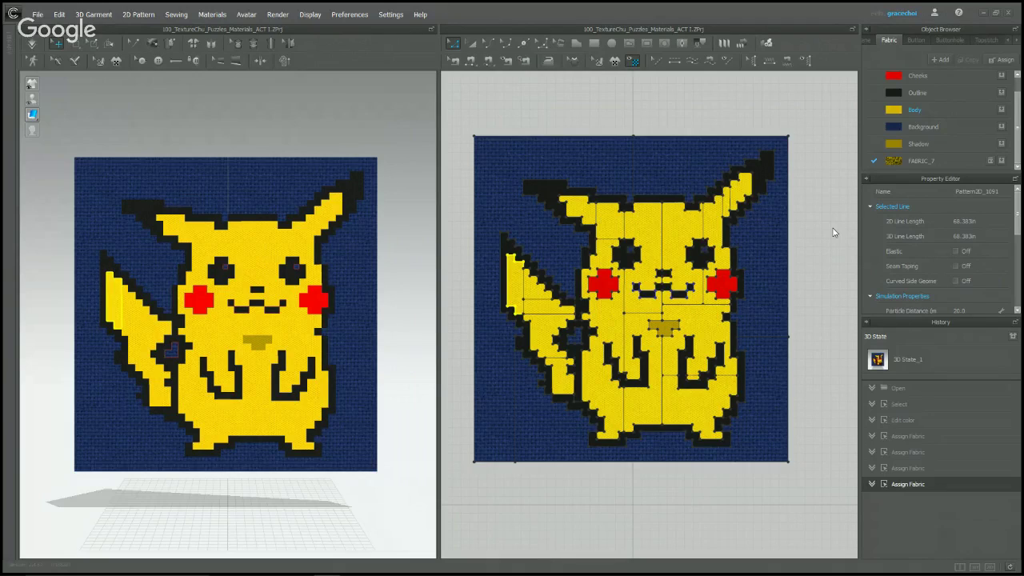
- Open the 101_Color puzzle project without saving the current file, and dismiss its instructions
left_click(201, 138)
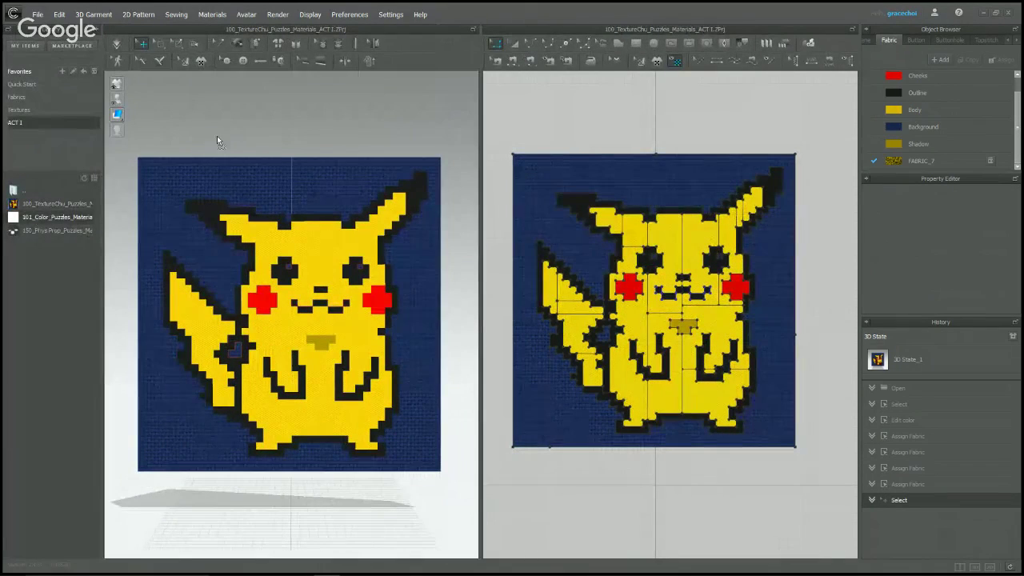
key("Return")
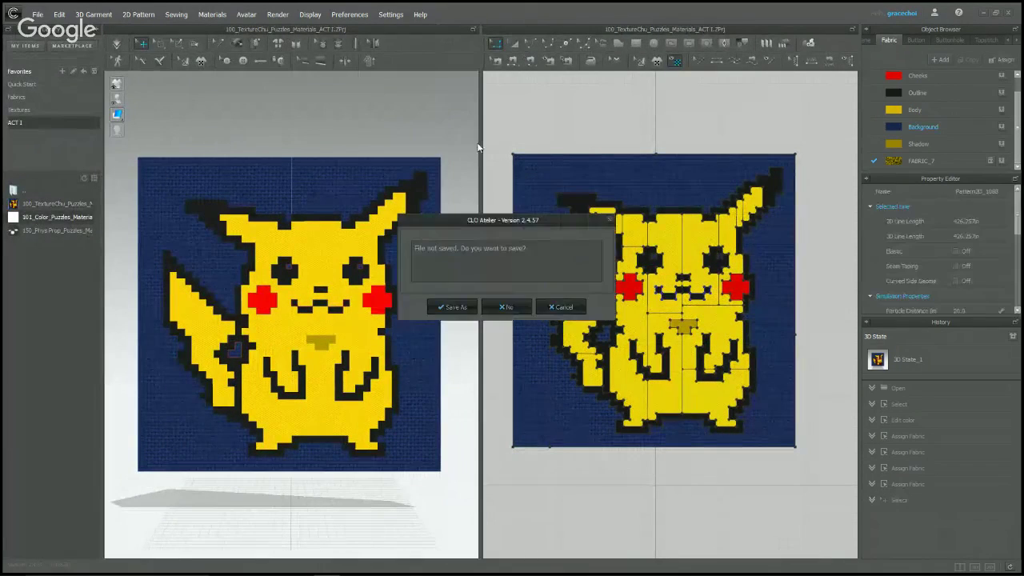
left_click(513, 309)
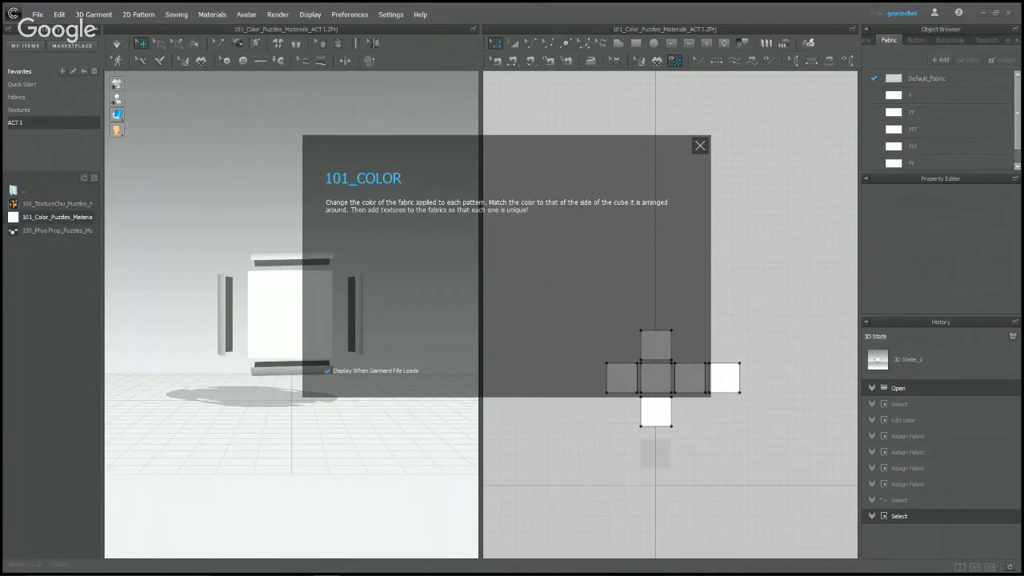
left_click(700, 146)
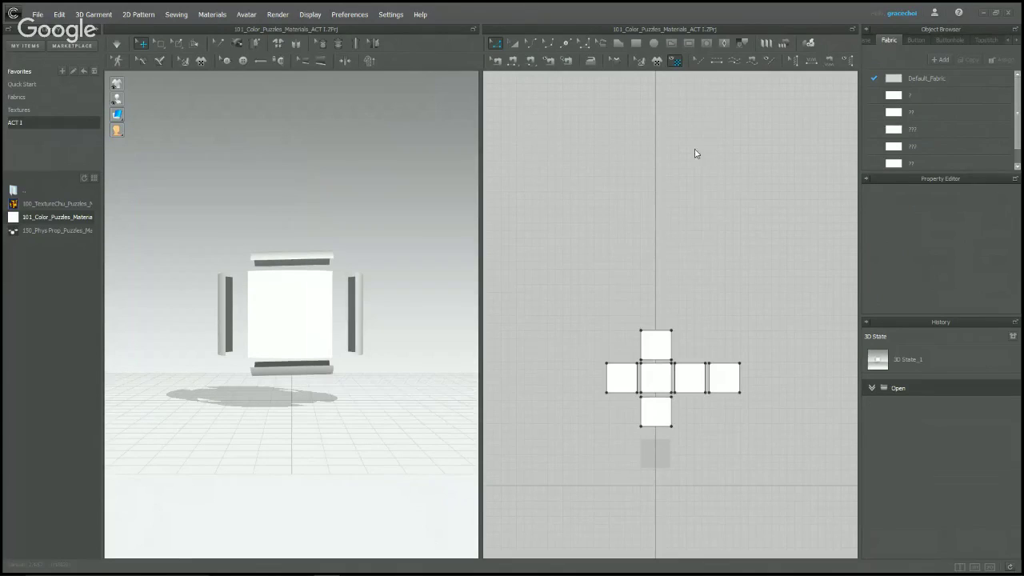
left_click(566, 250)
scroll(566, 250, "up", 4)
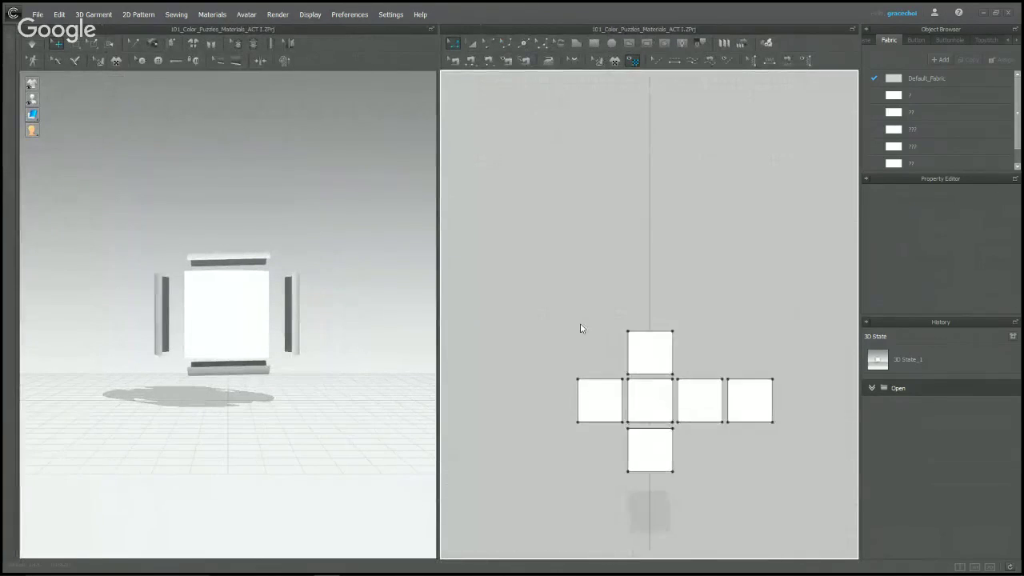
- Examine which fabric is assigned to the pattern piece in front of the cube's red side, checking from both piece and fabric
middle_click_drag(582, 328, 581, 237)
right_click_drag(256, 281, 256, 315)
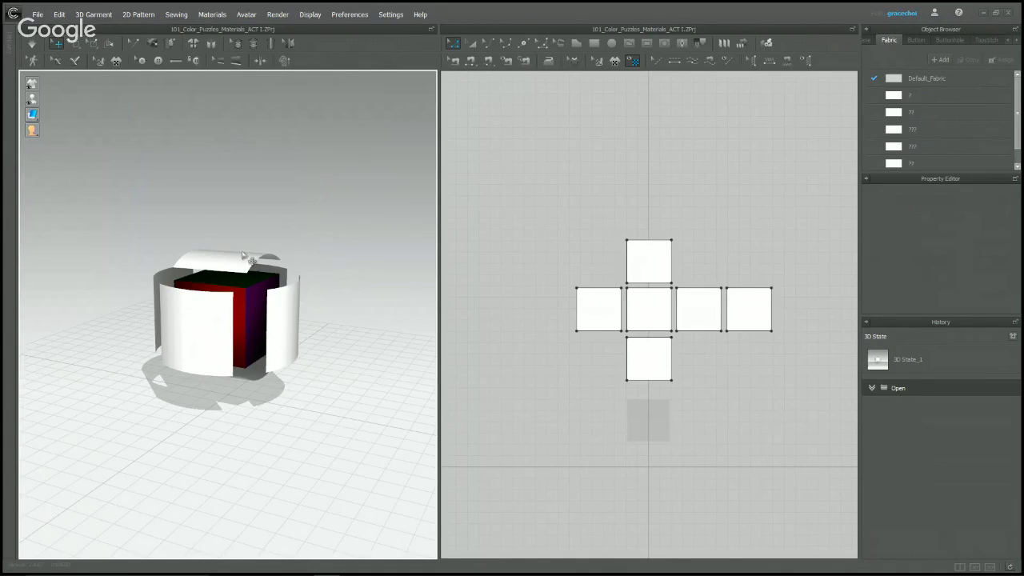
left_click(208, 331)
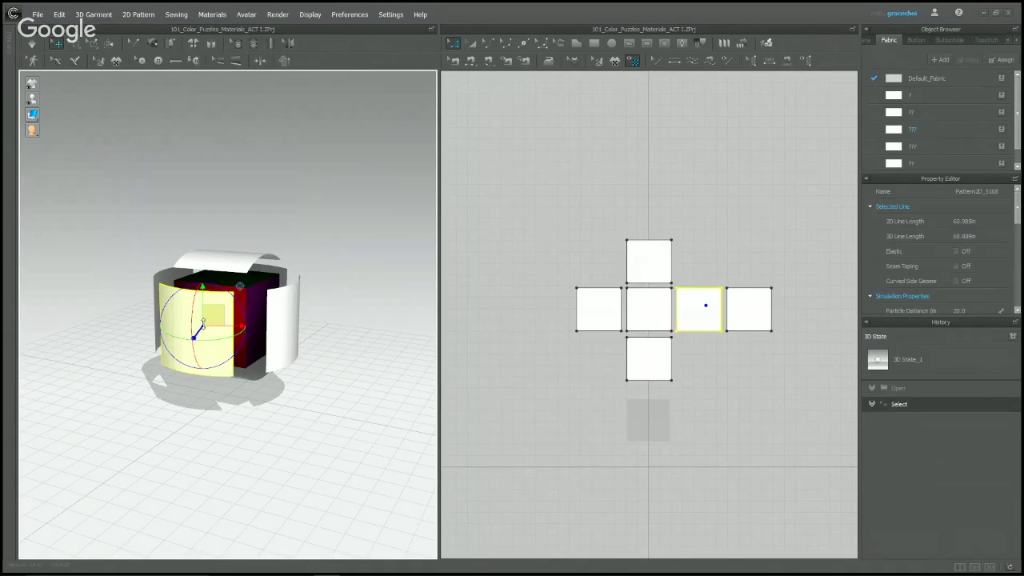
left_click(706, 302)
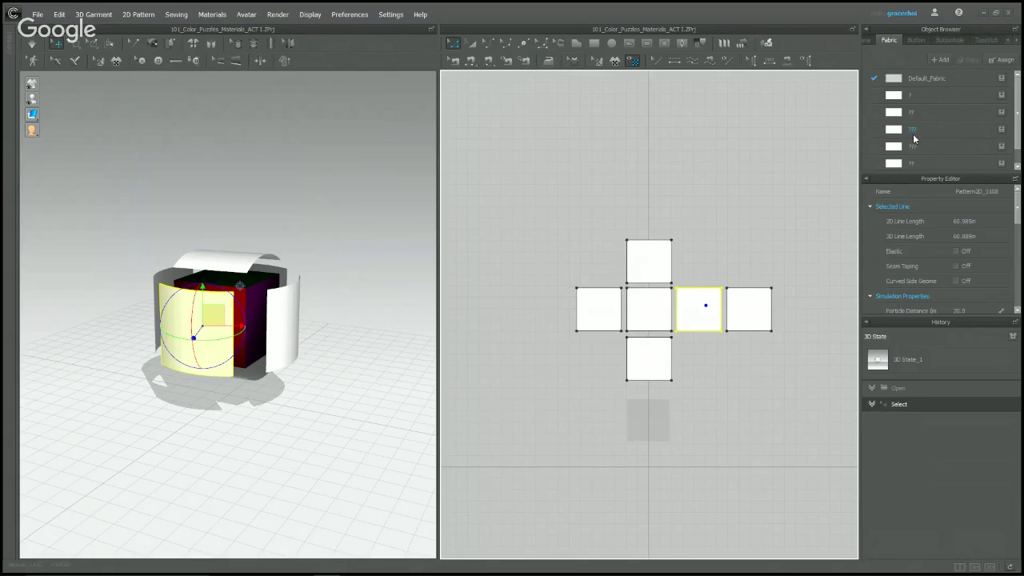
left_click(758, 199)
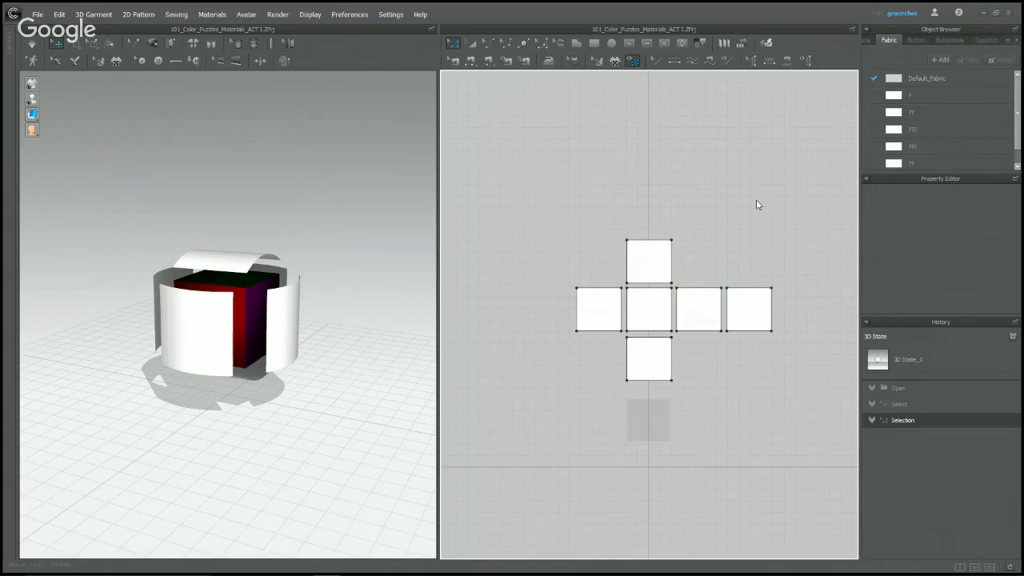
left_click(905, 131)
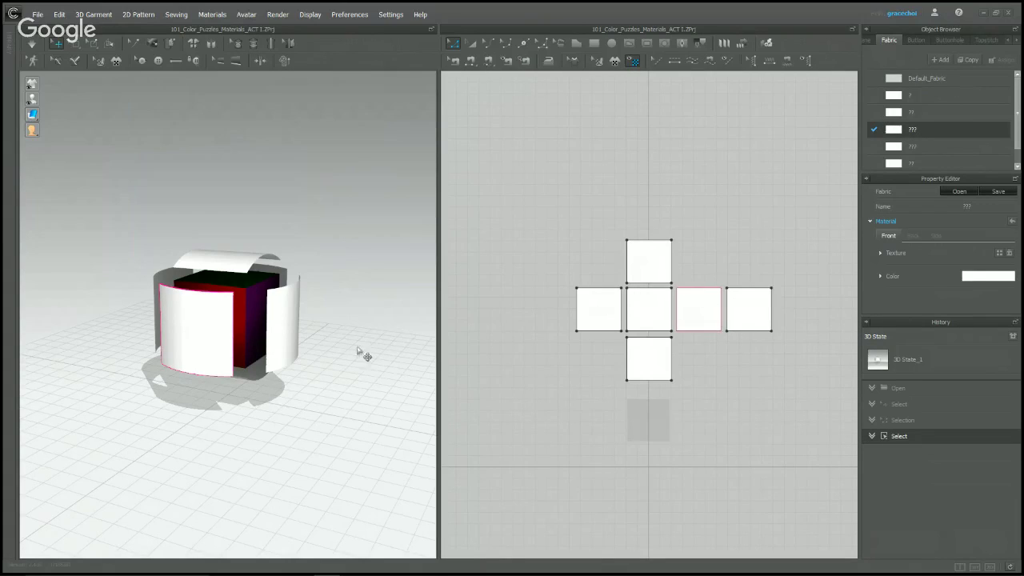
left_click(744, 220)
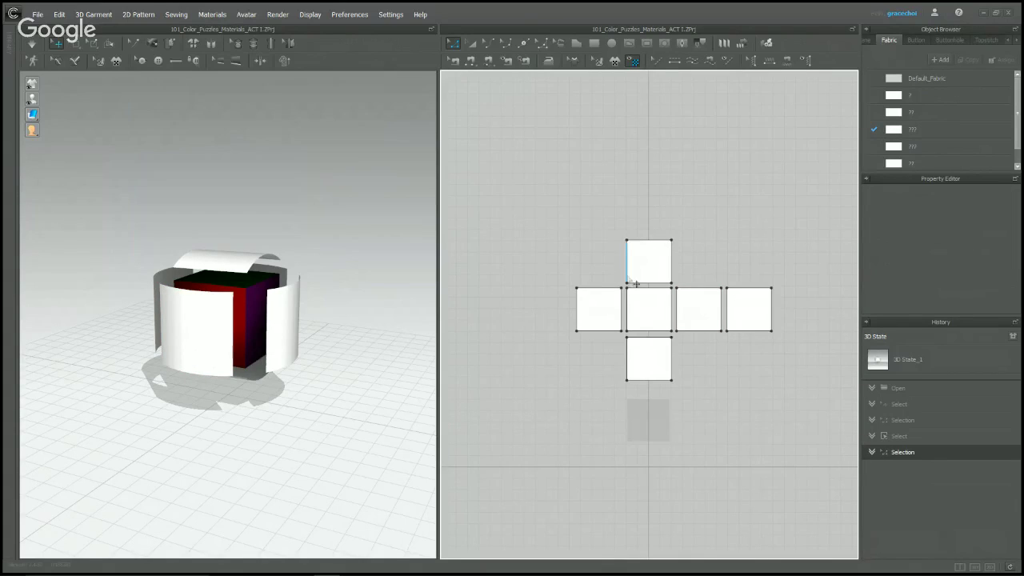
- Recolour the top pattern piece's fabric dark green (001501) by sampling the cube's top face with the eyedropper
left_click(646, 265)
right_click_drag(269, 256, 224, 274)
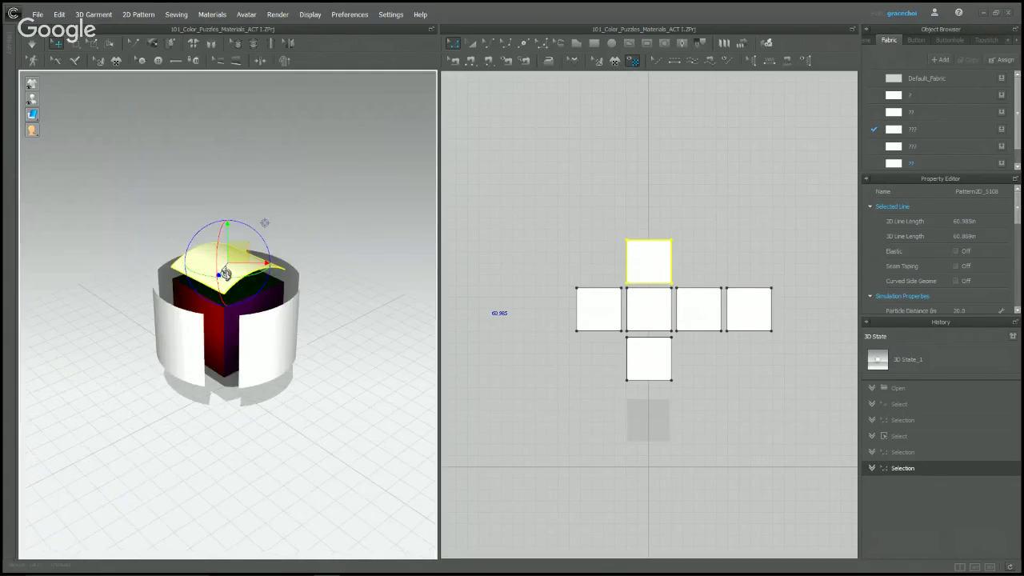
left_click(926, 164)
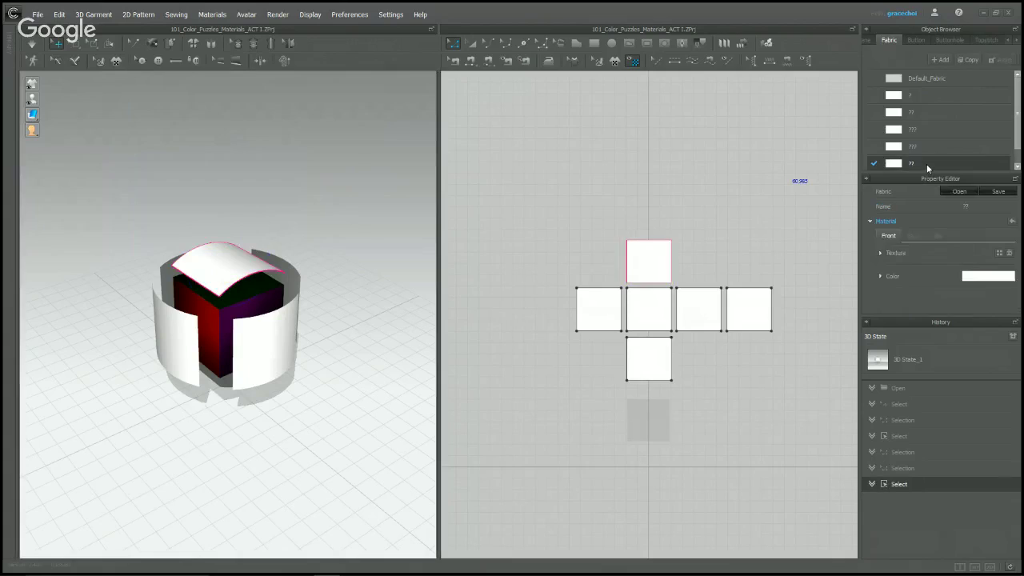
left_click(981, 277)
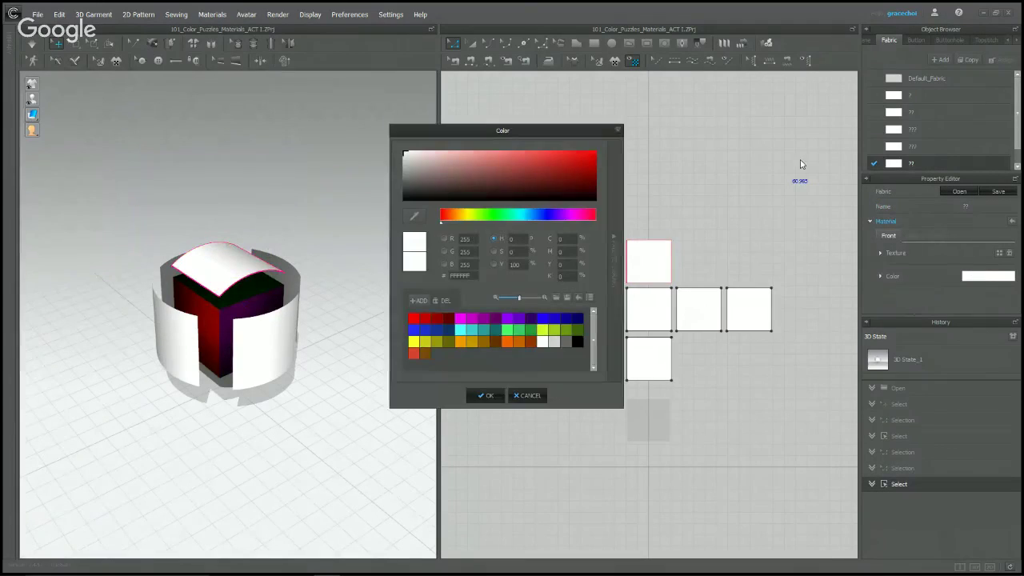
left_click(414, 216)
left_click(247, 292)
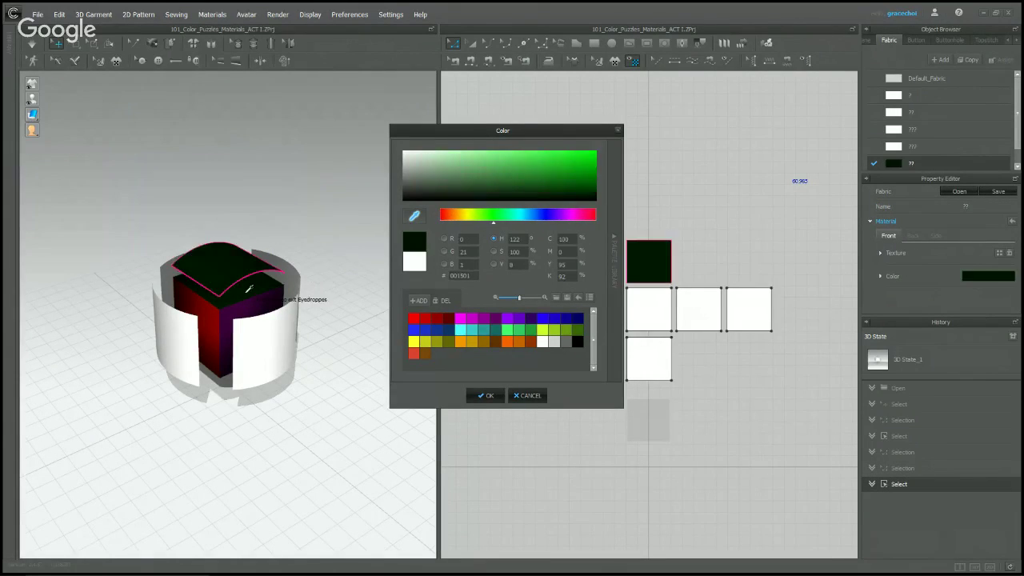
left_click(488, 397)
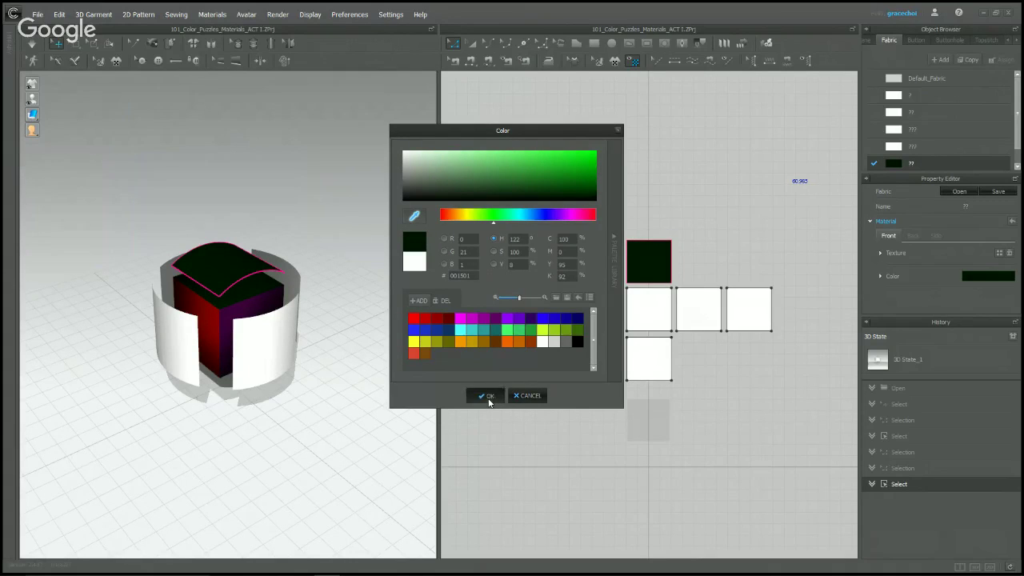
- Recolour the rightmost pattern piece's fabric dark purple by sampling the cube face behind it with the eyedropper
left_click(293, 315)
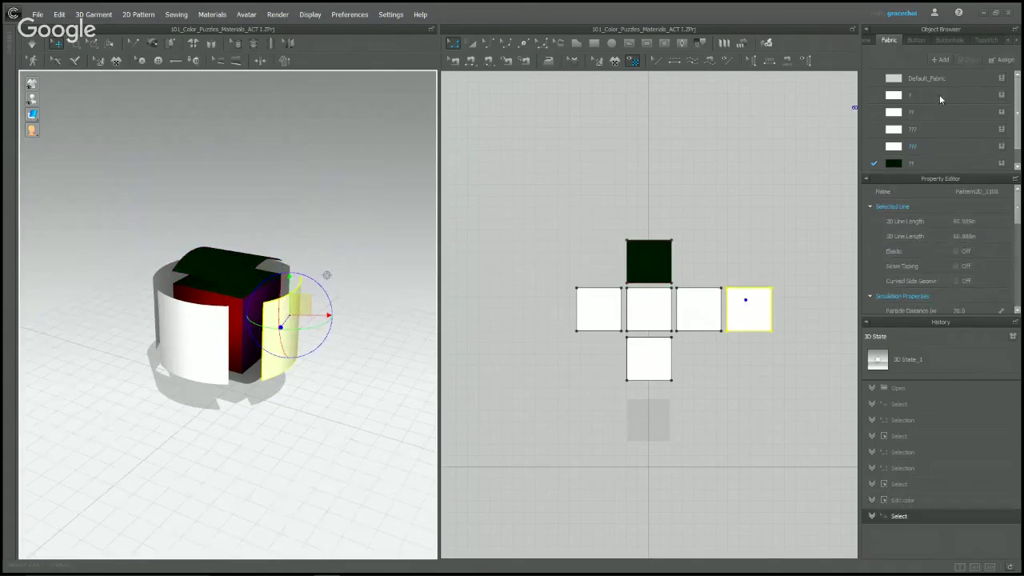
left_click(921, 147)
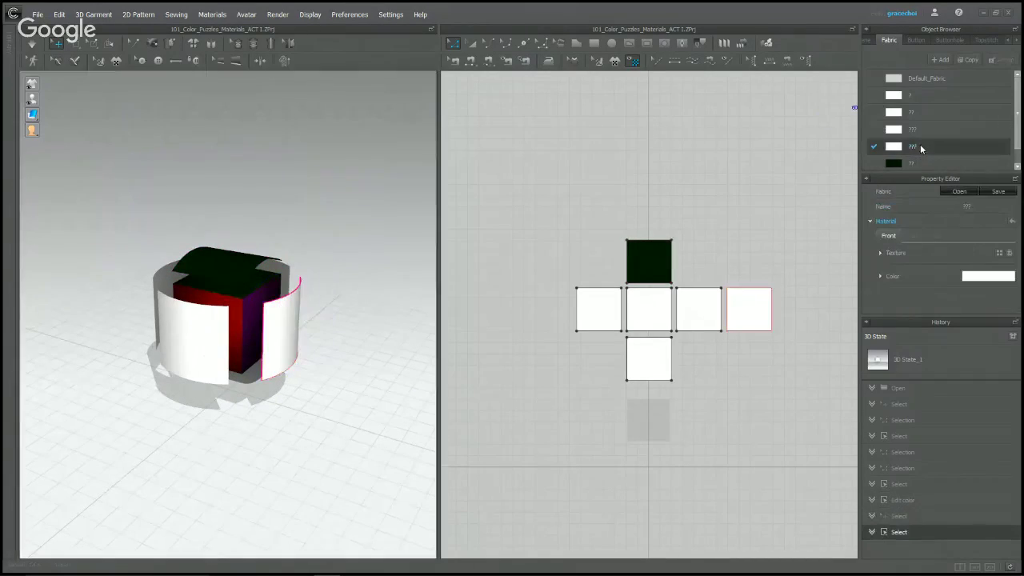
left_click(975, 276)
left_click(416, 219)
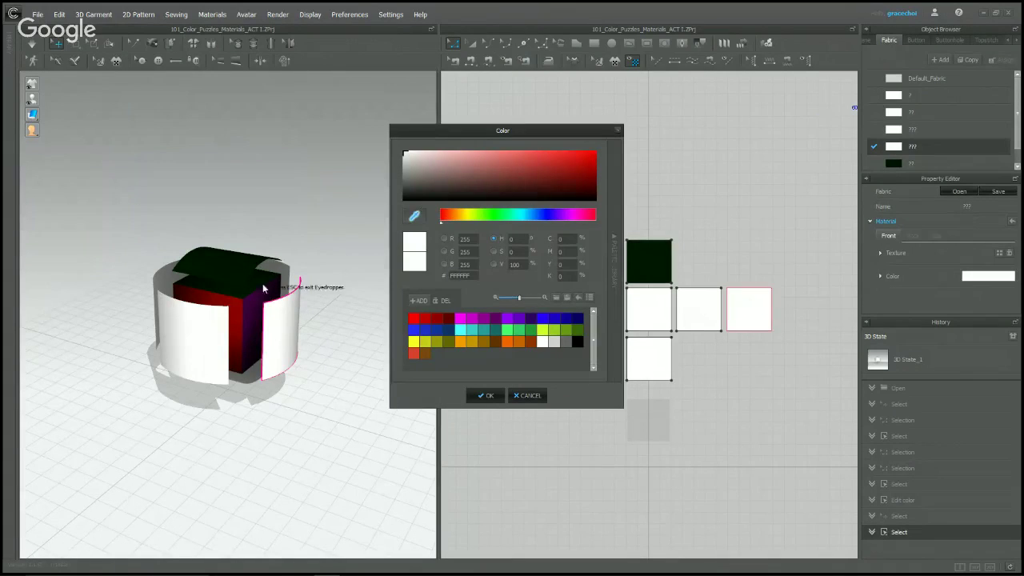
left_click(272, 303)
left_click(484, 395)
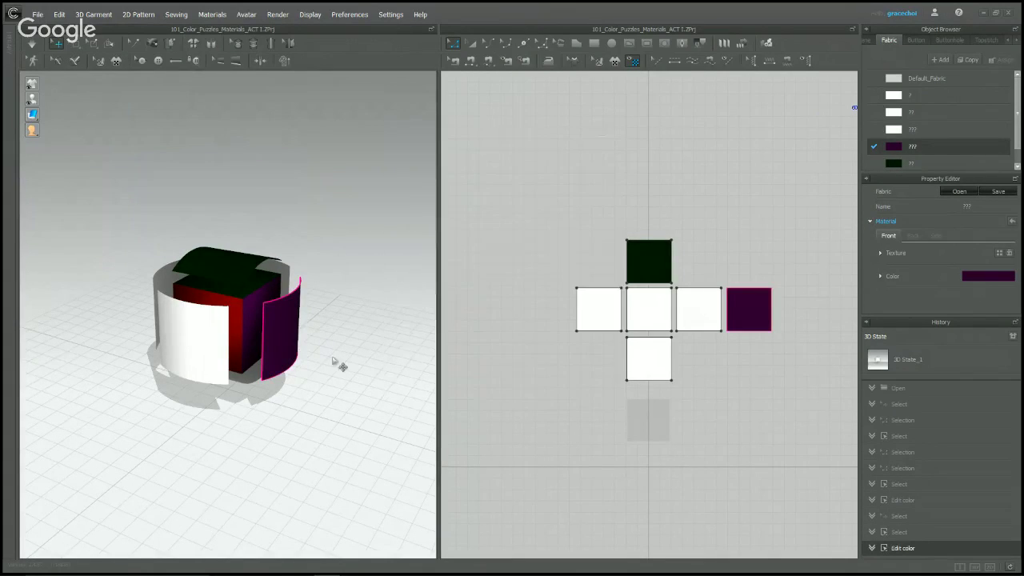
- Recolour the fabric of the piece beside the purple one dark red (800101), sampling the cube's red face with the eyedropper
right_click_drag(333, 360, 381, 373)
left_click(276, 352)
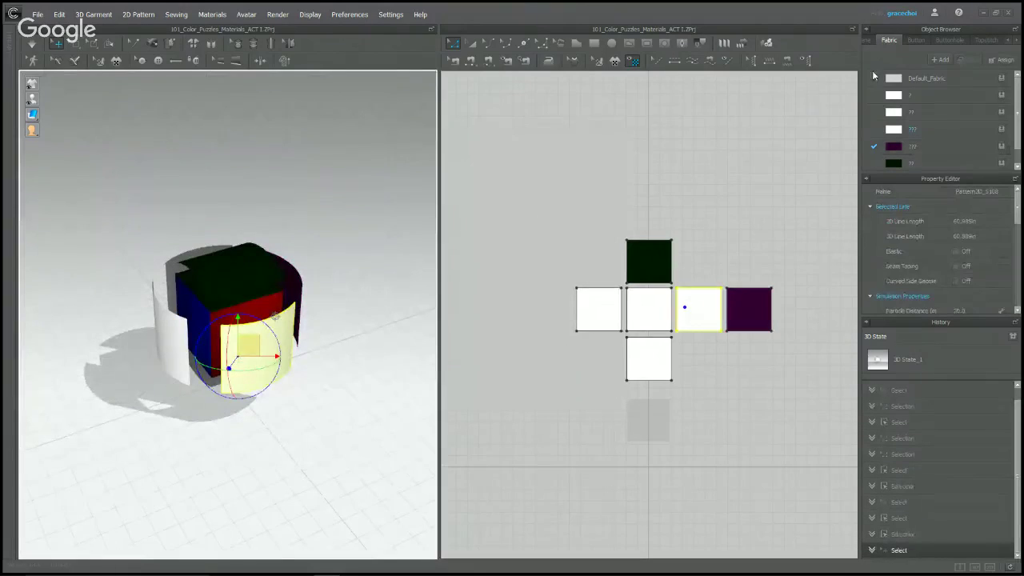
left_click(930, 131)
left_click(982, 276)
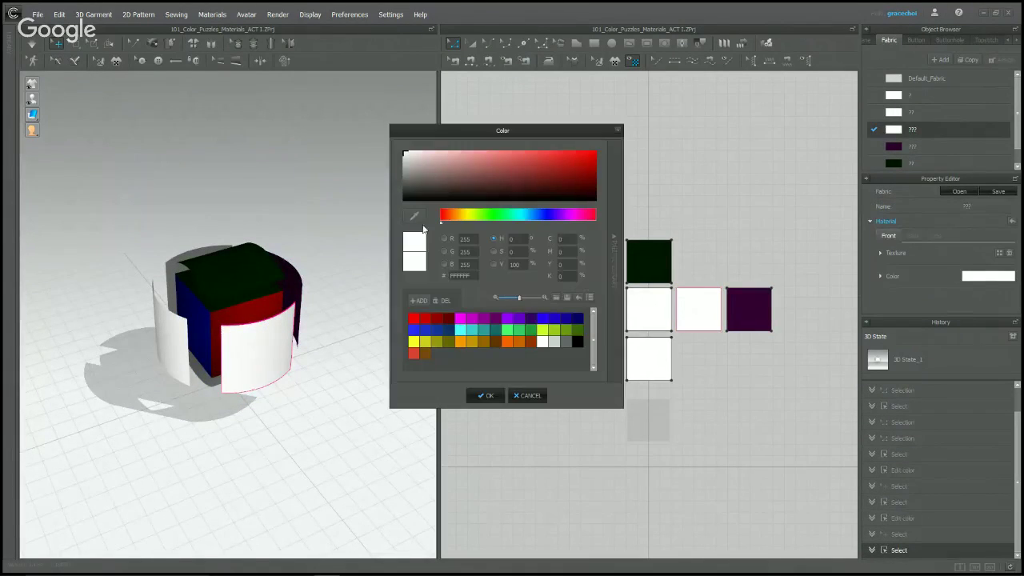
left_click(414, 216)
left_click(287, 320)
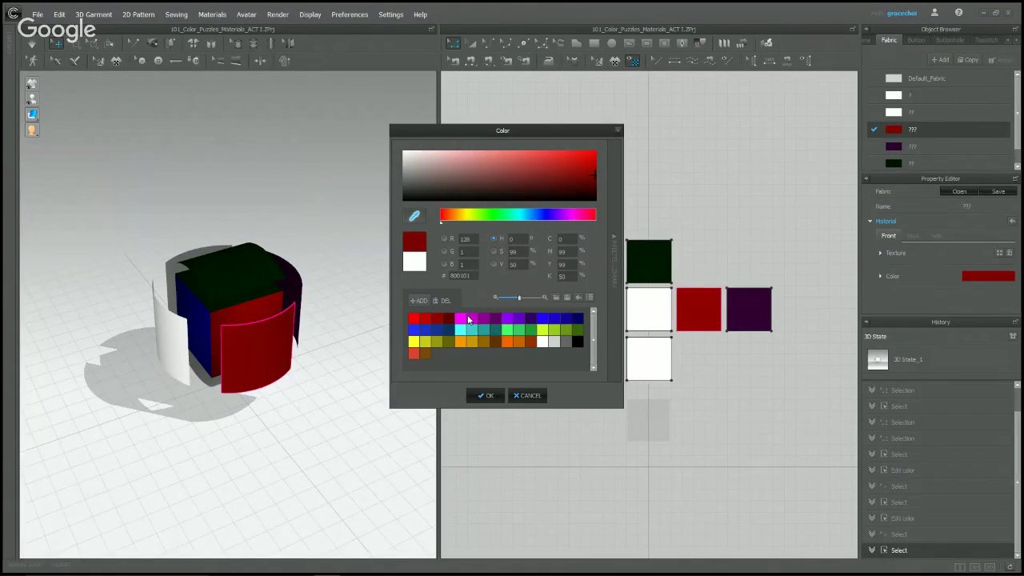
left_click(486, 395)
- Recolour the central pattern piece's fabric dark blue by sampling the cube's blue face with the eyedropper
right_click_drag(320, 368, 285, 359)
left_click(280, 352)
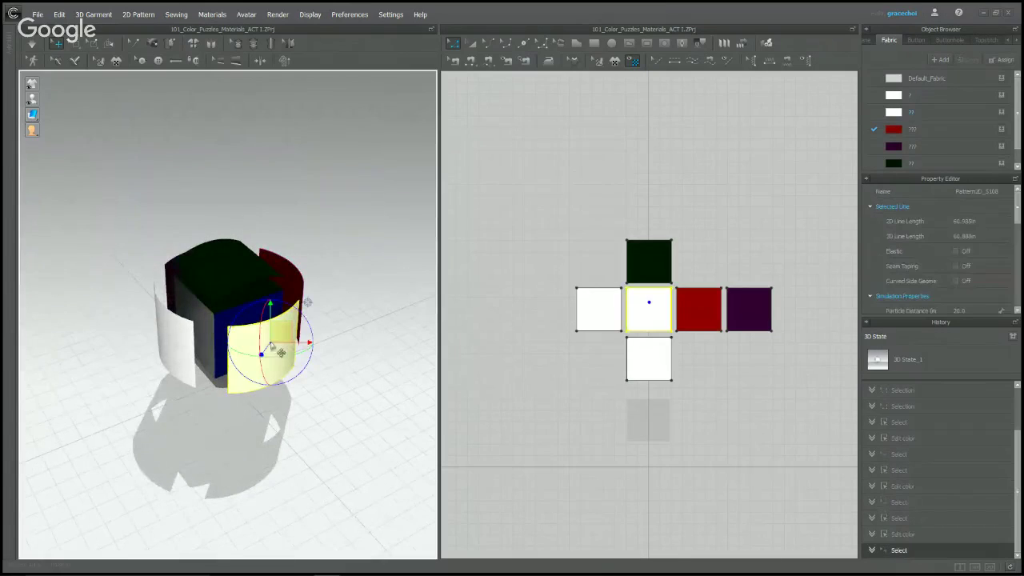
left_click(938, 113)
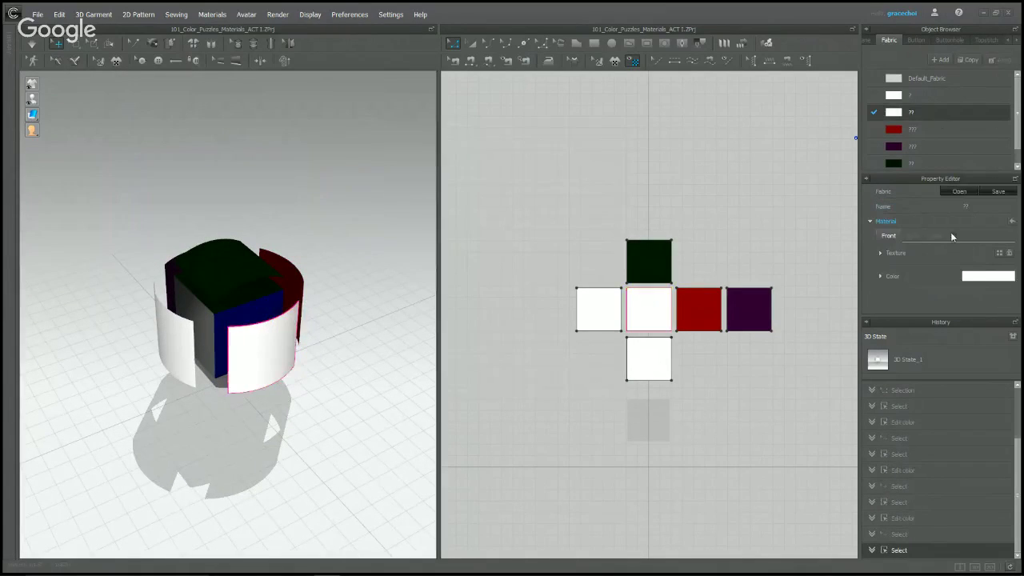
left_click(965, 275)
left_click(419, 217)
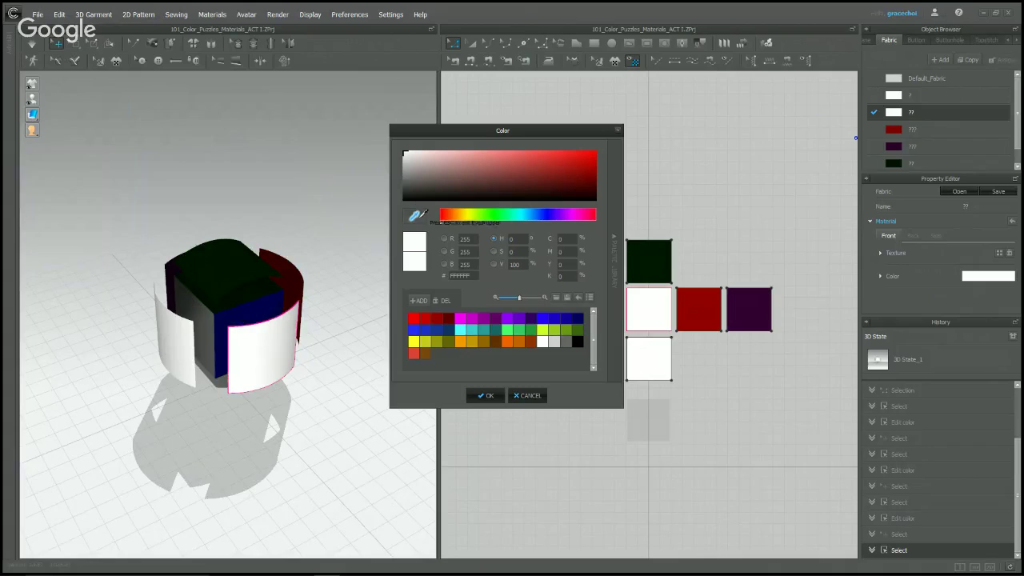
left_click(267, 312)
left_click(488, 394)
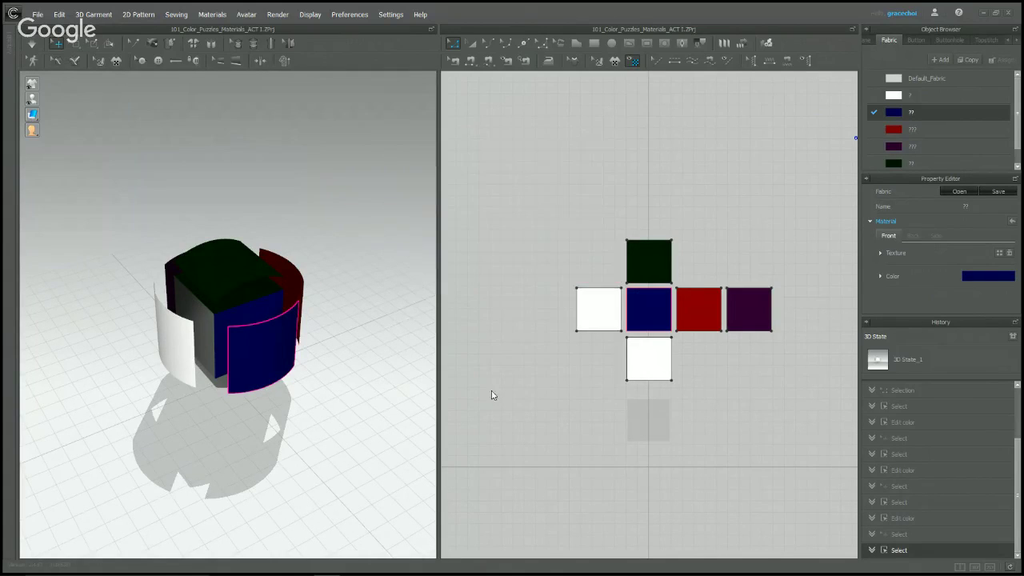
- Recolour the leftmost pattern piece's fabric grey by sampling the cube face behind it with the eyedropper
right_click_drag(400, 344, 274, 341)
left_click(275, 342)
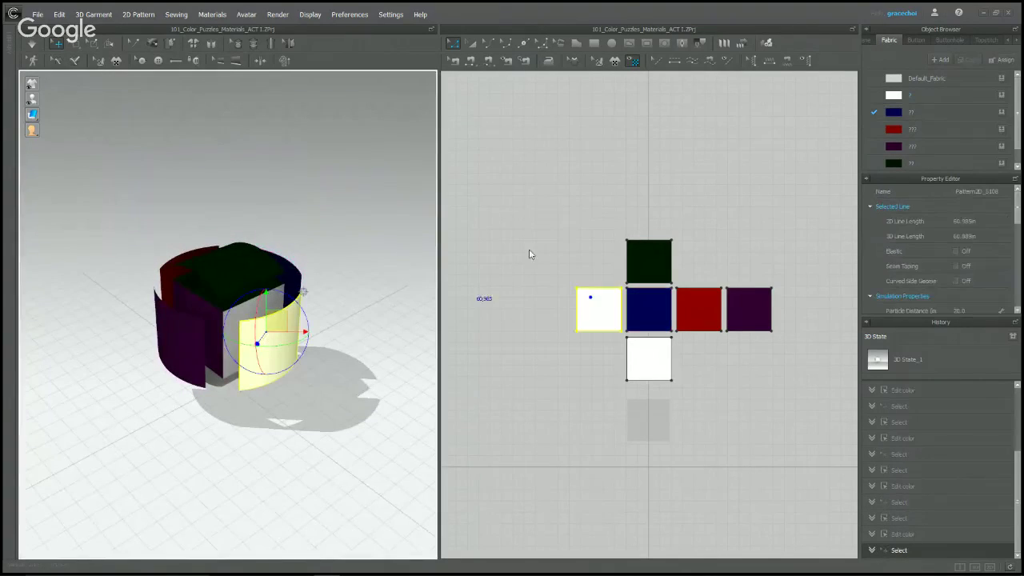
left_click(926, 93)
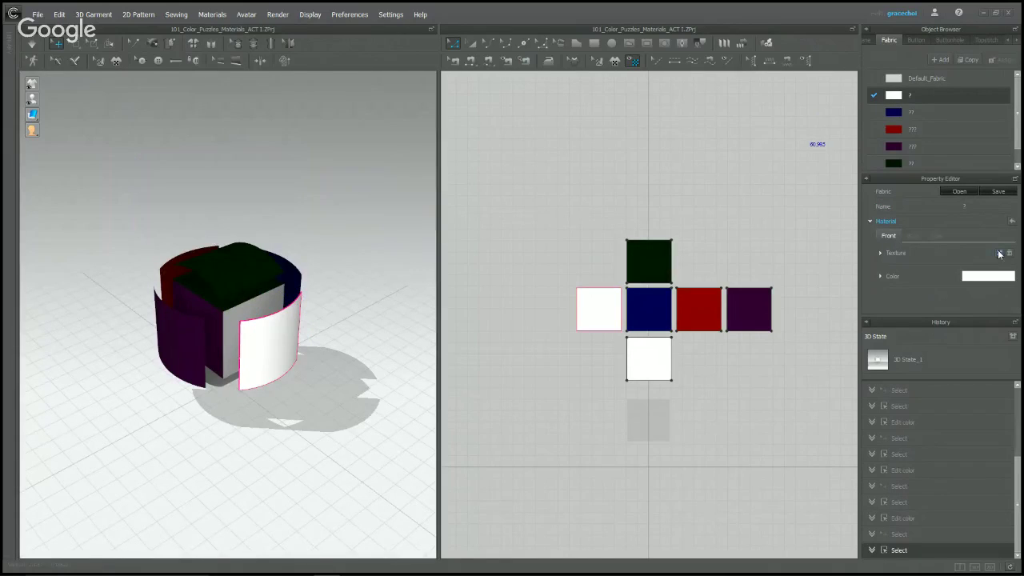
left_click(999, 253)
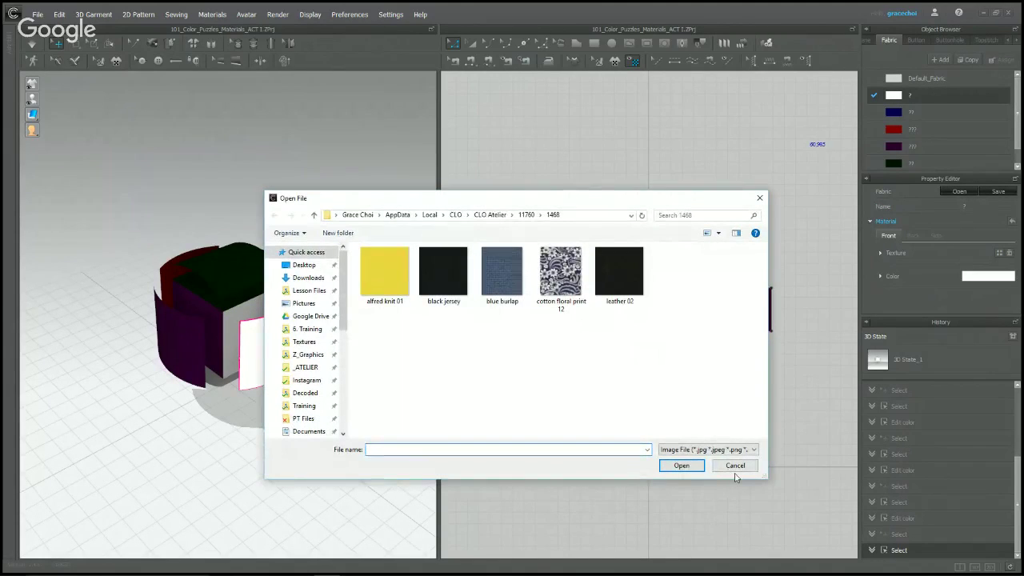
left_click(734, 469)
left_click(974, 278)
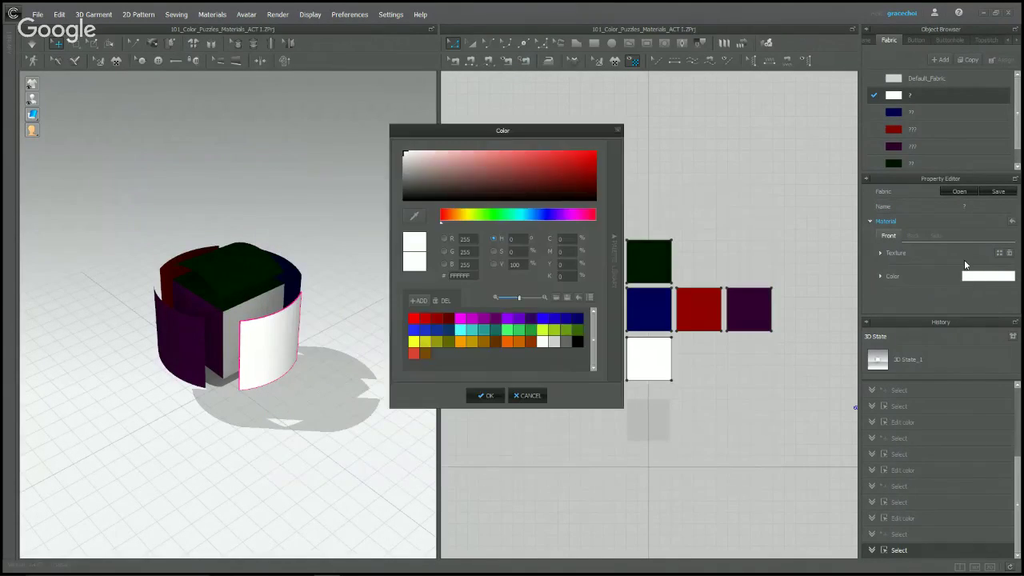
left_click(414, 216)
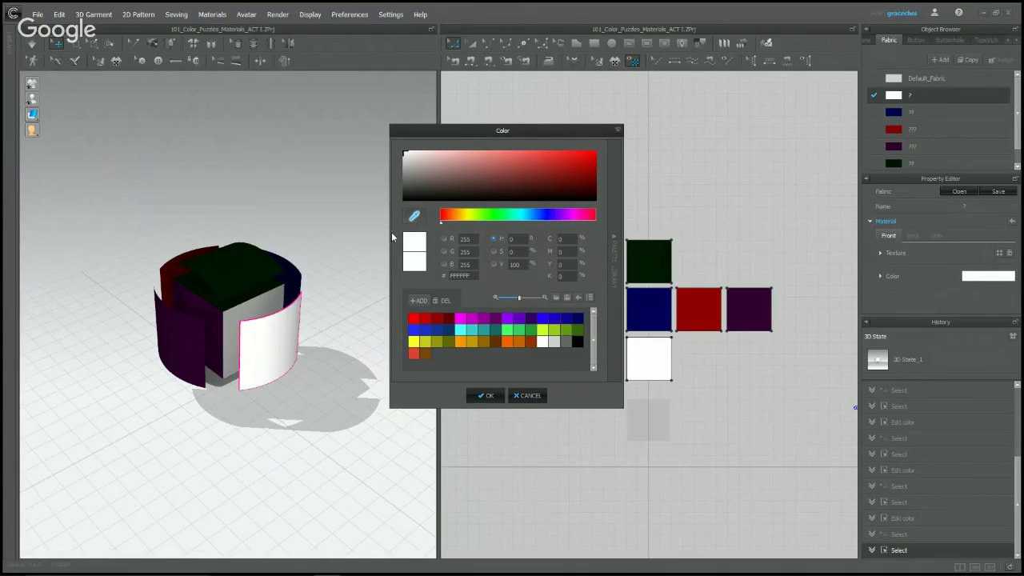
left_click(264, 312)
left_click(485, 395)
- Recolour the bottom pattern piece's fabric brown (51351E) by sampling the underside of the cube with the eyedropper
right_click_drag(258, 404, 327, 274)
left_click(238, 336)
right_click_drag(231, 386, 278, 311)
scroll(935, 108, "down", 1)
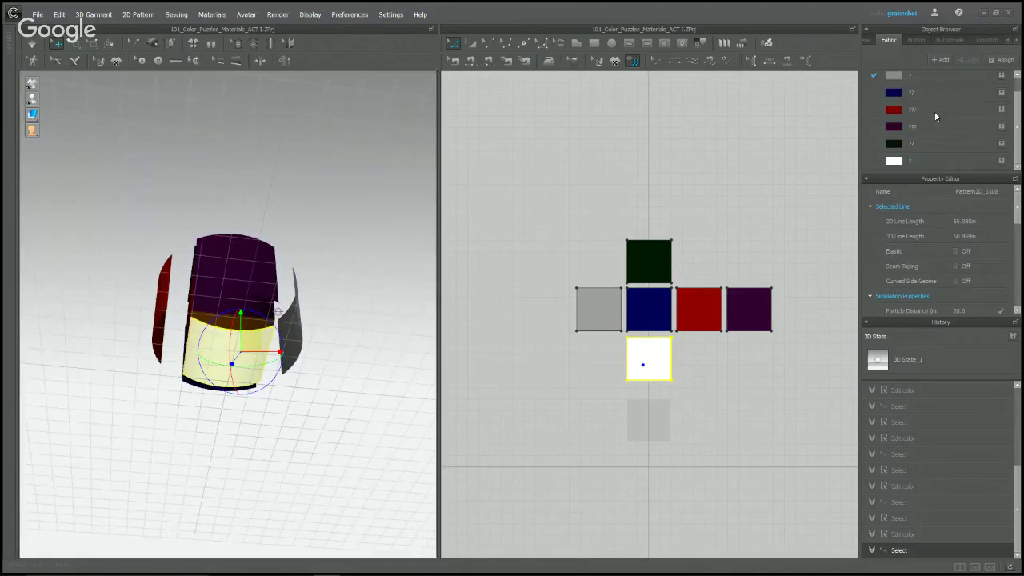
left_click(923, 161)
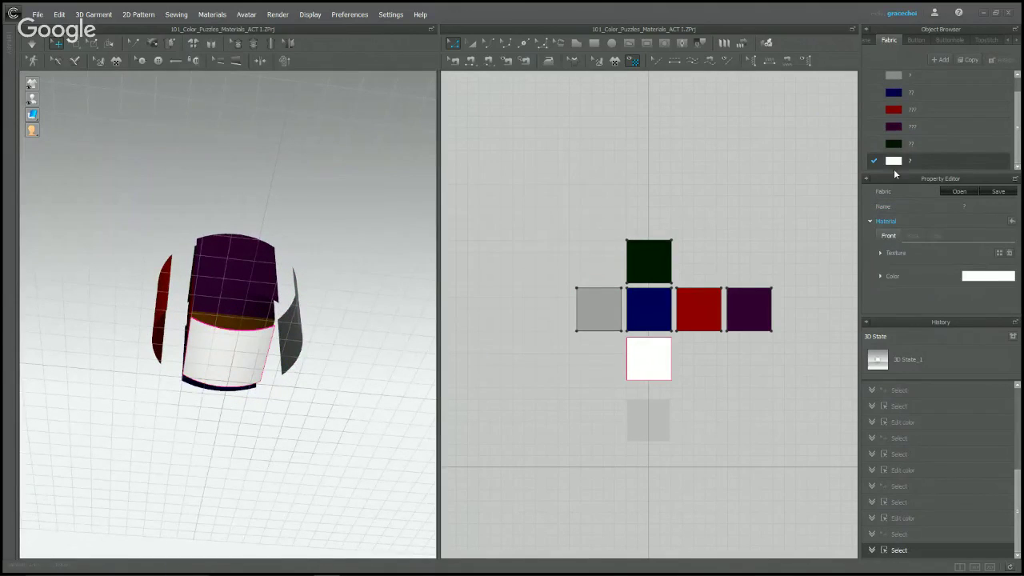
left_click(988, 276)
left_click(496, 341)
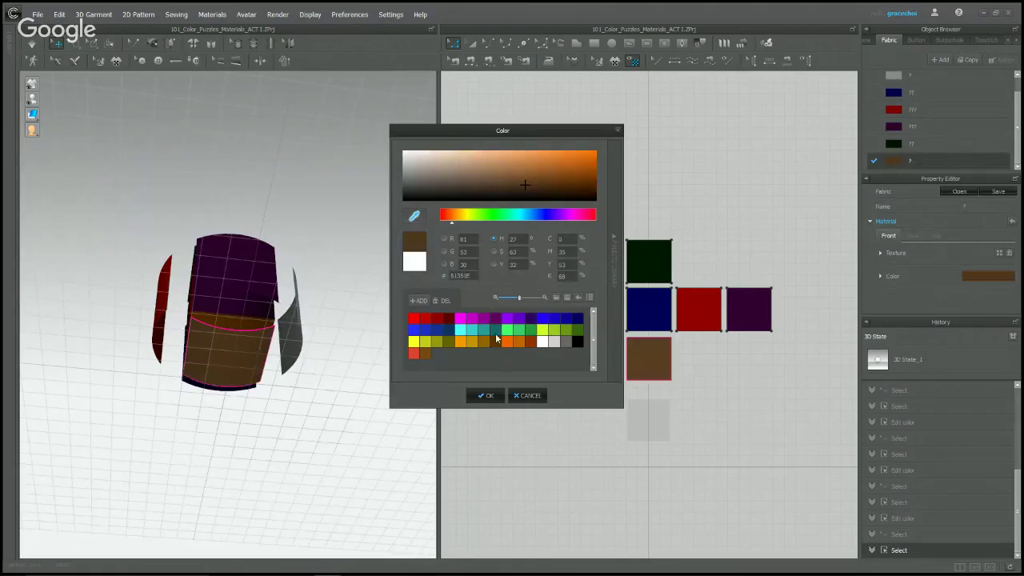
left_click(485, 395)
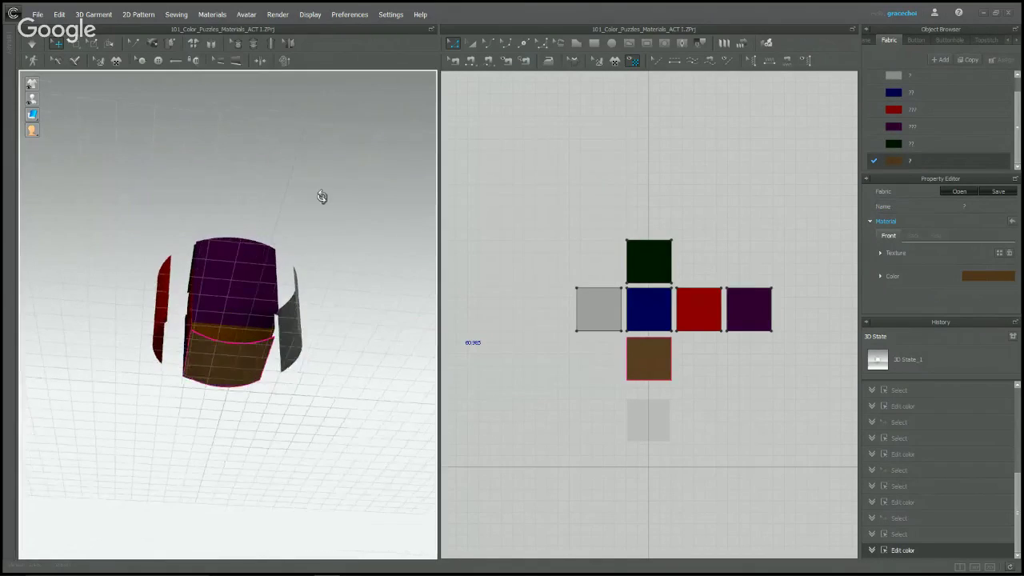
- Open the Textures folder in the library and show its files as thumbnails
right_click_drag(321, 197, 730, 242)
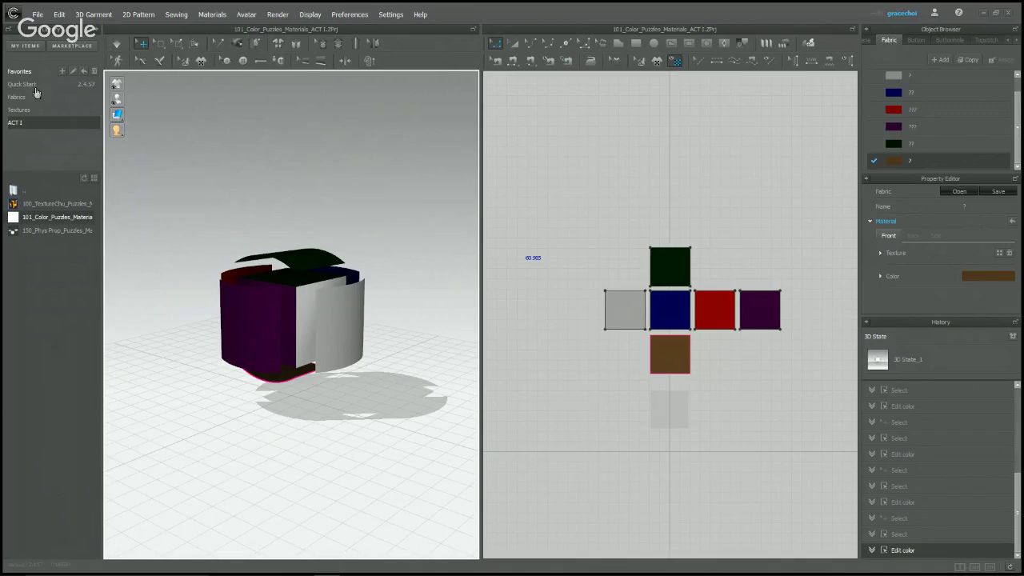
left_click(19, 111)
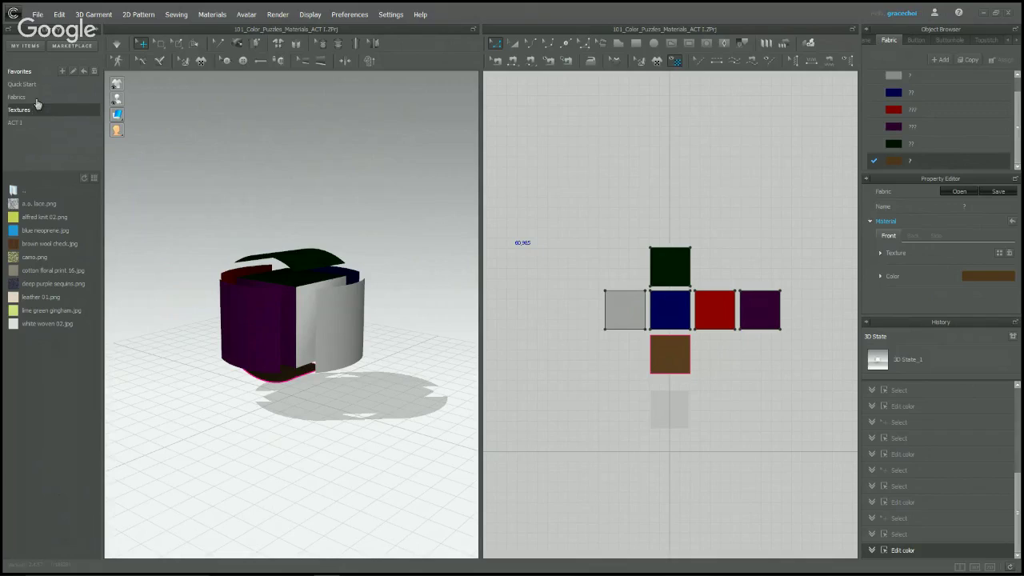
left_click(95, 178)
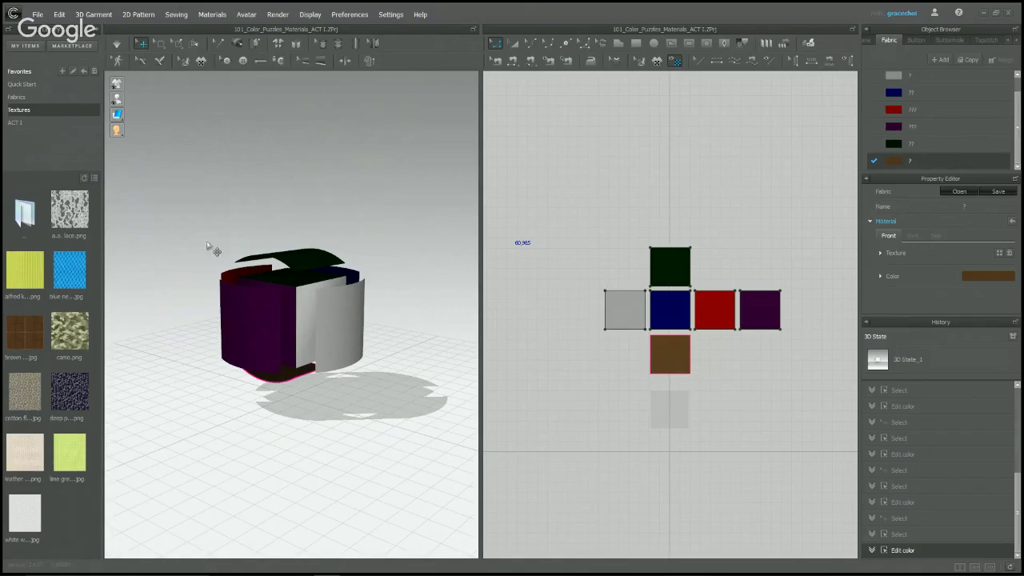
scroll(207, 246, "up", 3)
right_click_drag(240, 248, 386, 285)
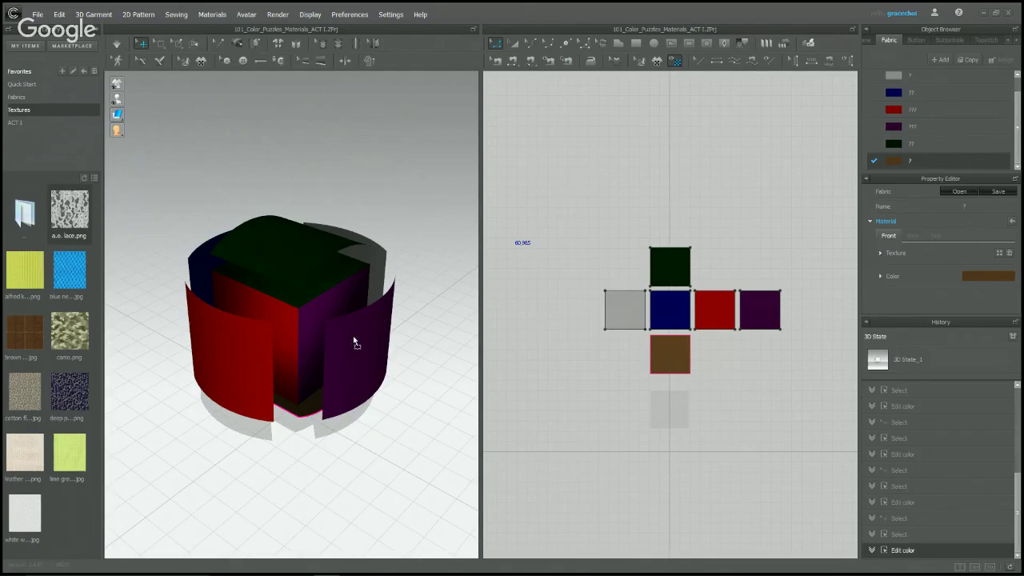
- Apply the a.o. lace.png texture to the purple pattern piece and deselect it
left_click_drag(353, 341, 352, 335)
right_click_drag(407, 392, 384, 438)
left_click(407, 429)
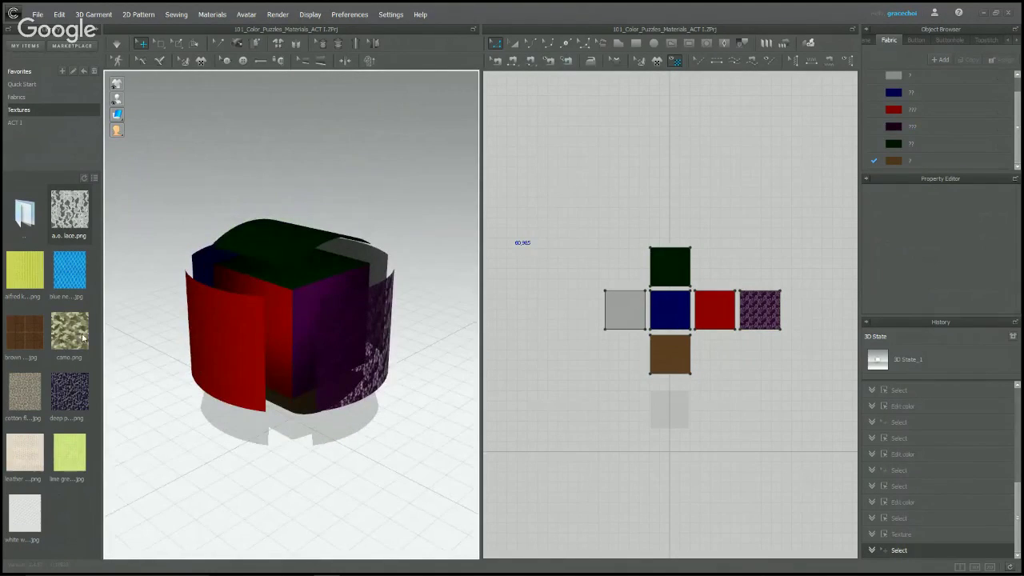
- Apply the purple-and-black deep p….png texture to the dark green top pattern piece and deselect it
left_click(72, 400)
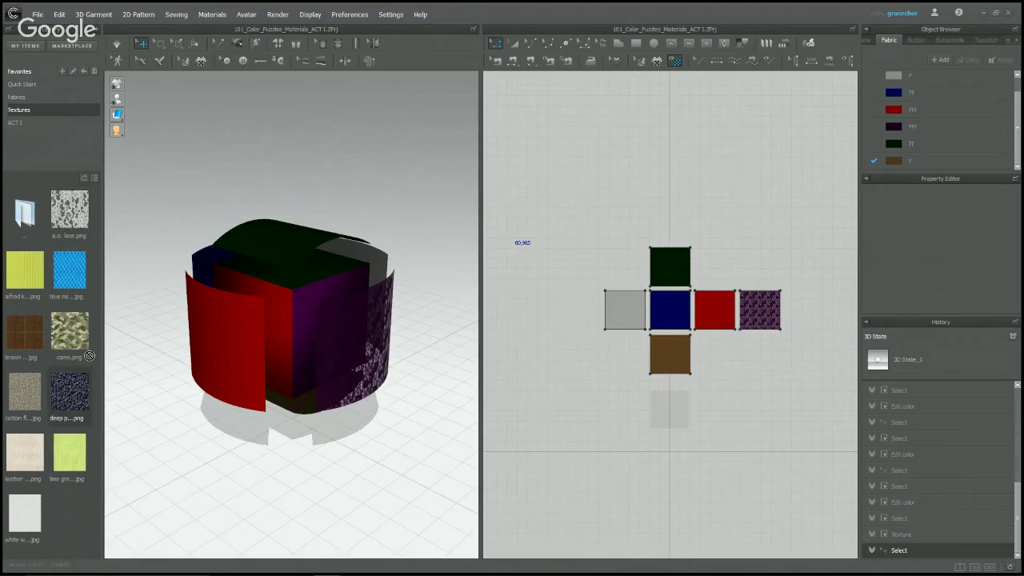
left_click(912, 148)
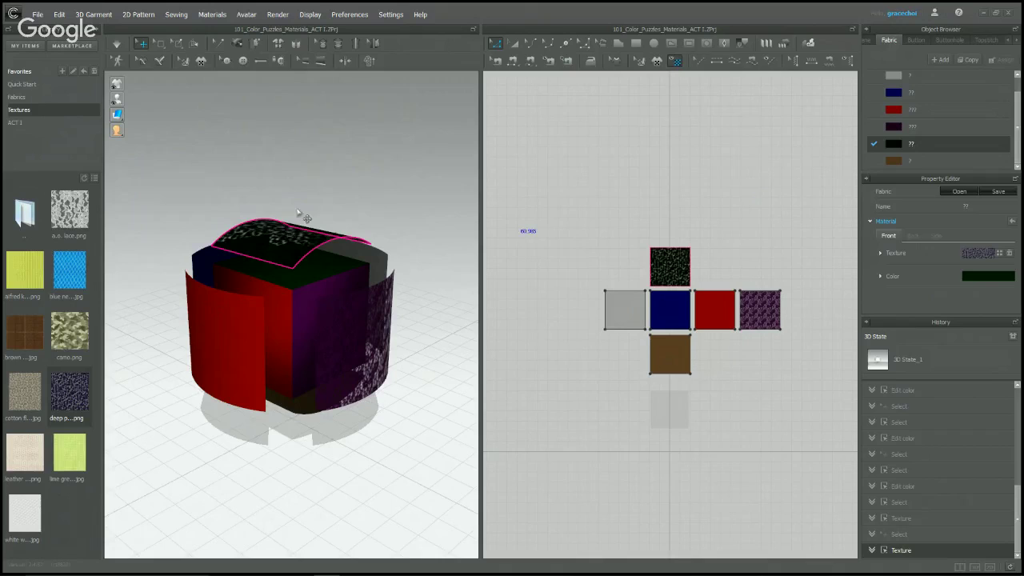
right_click_drag(304, 216, 226, 253)
left_click(296, 169)
- Apply the camo.png texture to the red pattern piece and deselect it
left_click_drag(69, 330, 239, 314)
right_click_drag(166, 342, 340, 419)
left_click(348, 423)
- Apply the brown checked .jpg texture to the central dark blue pattern piece
left_click_drag(24, 336, 573, 322)
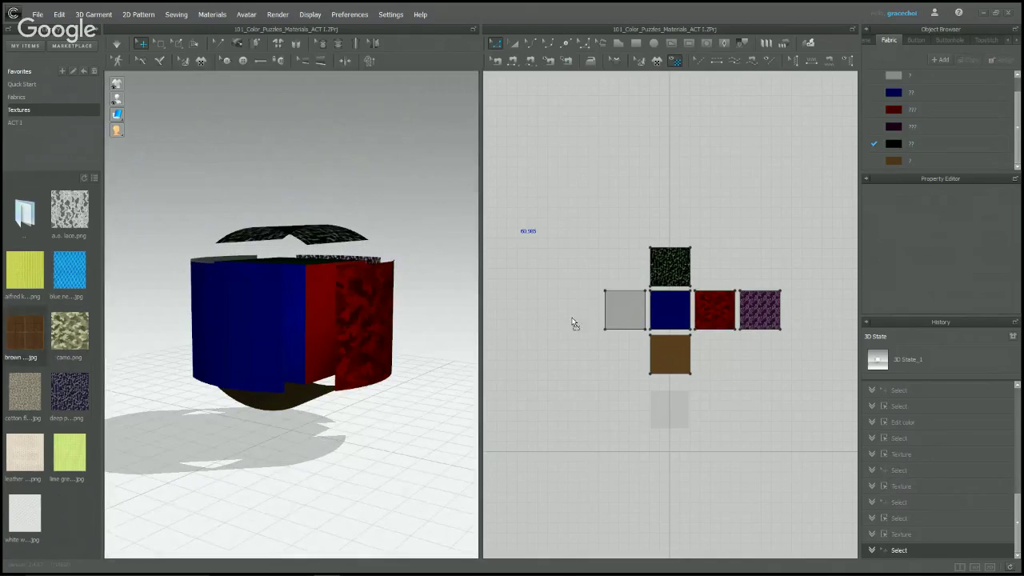
left_click_drag(662, 322, 664, 322)
left_click(327, 477)
- Apply the cotton fl….jpg texture to the central dark blue pattern piece and deselect it
right_click_drag(327, 477, 328, 443)
left_click_drag(23, 402, 662, 316)
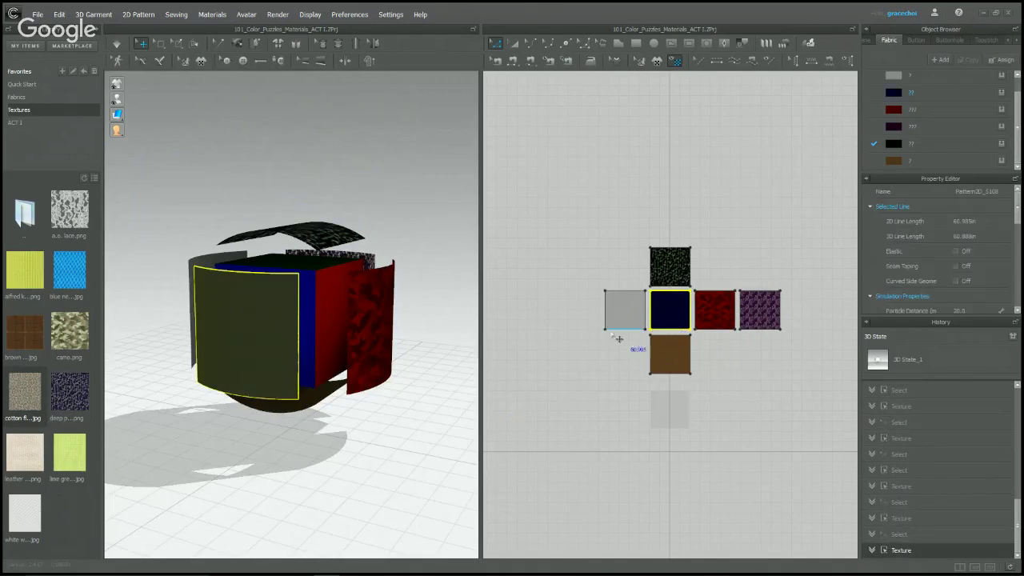
left_click(326, 450)
- Apply the lime gre….jpg texture to the grey pattern piece and deselect it
scroll(288, 331, "up", 4)
right_click_drag(288, 331, 399, 352)
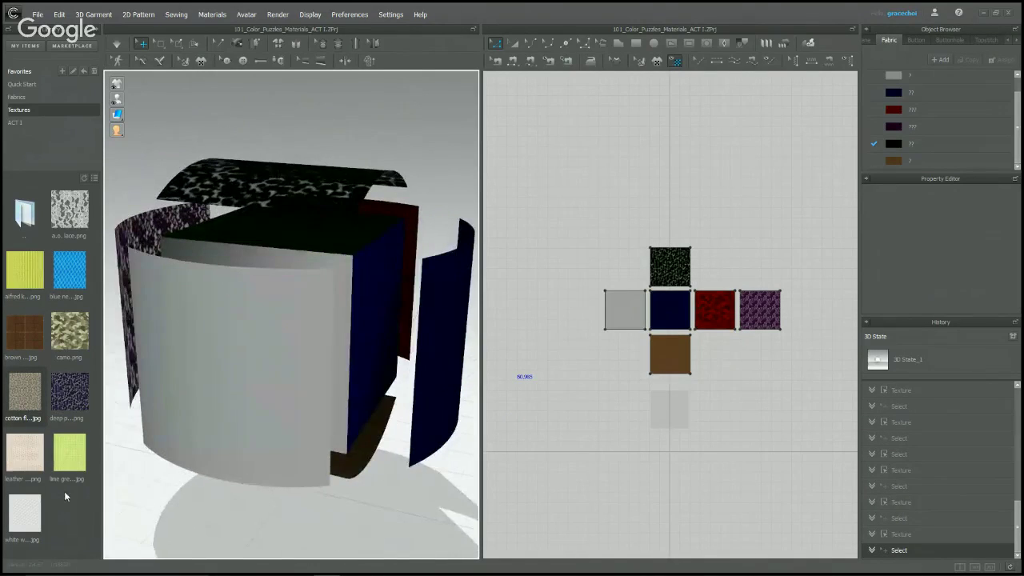
left_click_drag(67, 460, 300, 420)
left_click(363, 480)
- Apply the white w….jpg texture to the brown pattern piece beneath the cube and deselect it
right_click_drag(364, 480, 318, 350)
scroll(331, 384, "up", 5)
scroll(328, 363, "down", 5)
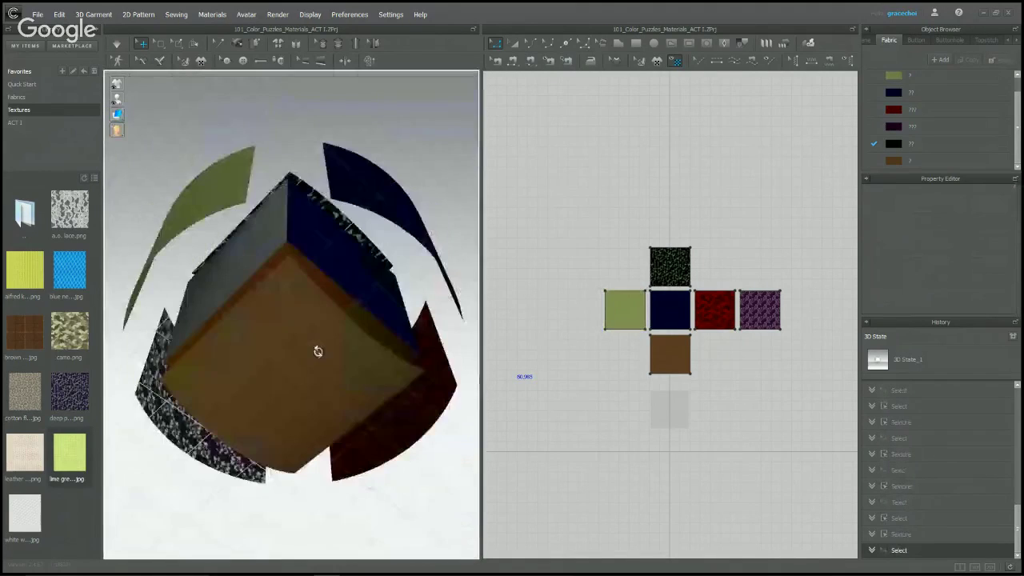
left_click_drag(20, 521, 286, 360)
scroll(300, 367, "up", 4)
scroll(299, 367, "down", 4)
left_click(419, 263)
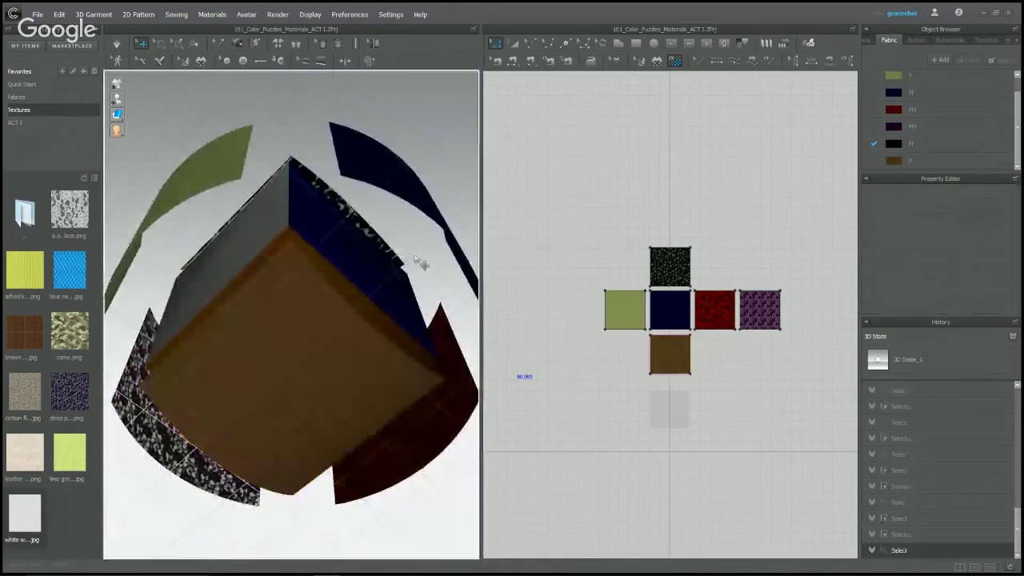
right_click_drag(419, 263, 311, 338)
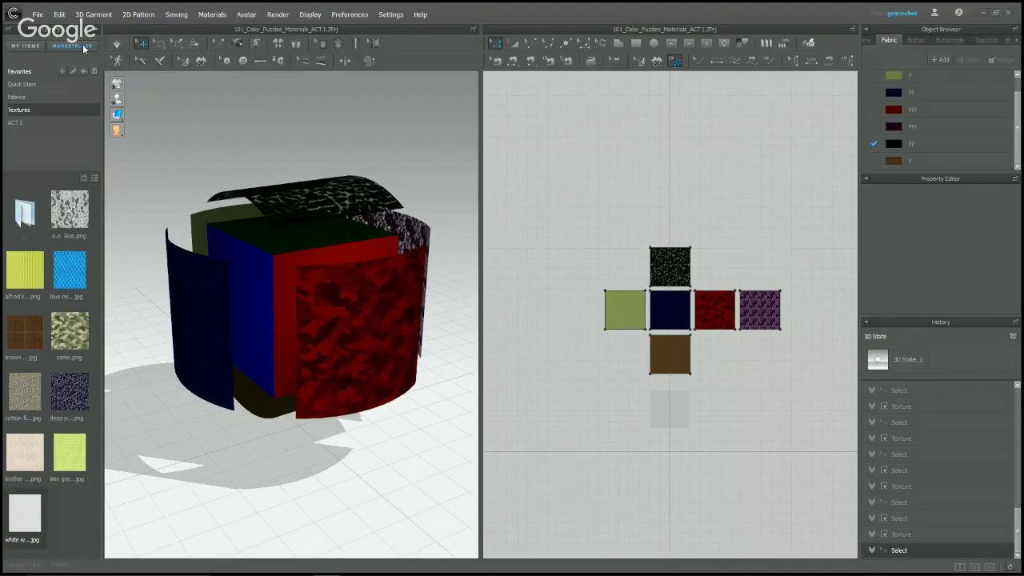
- Switch to the CLO Marketplace website, browse its fabrics and add Matte Nylon to the bag
left_click_drag(1022, 152, 514, 2)
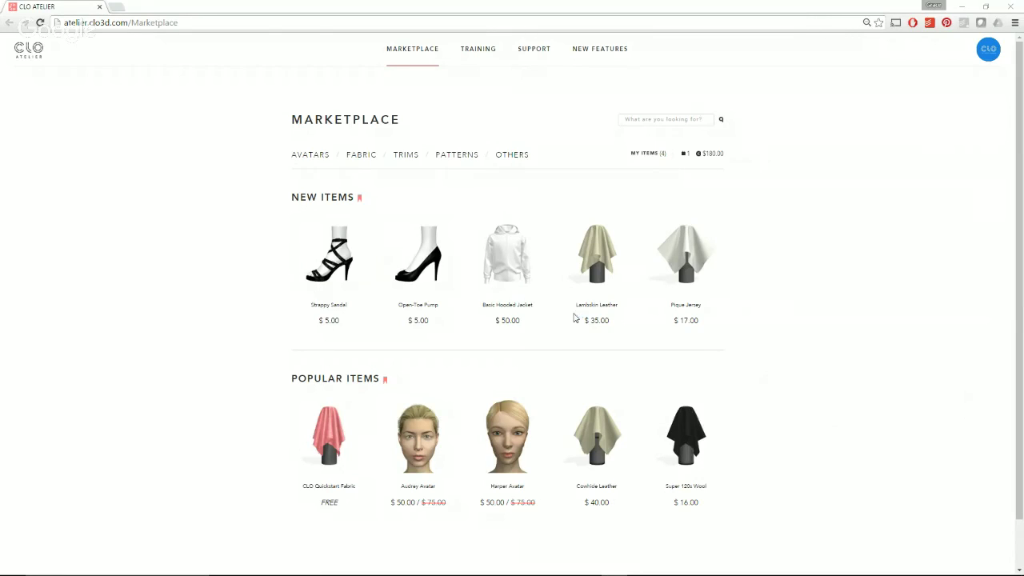
left_click(364, 157)
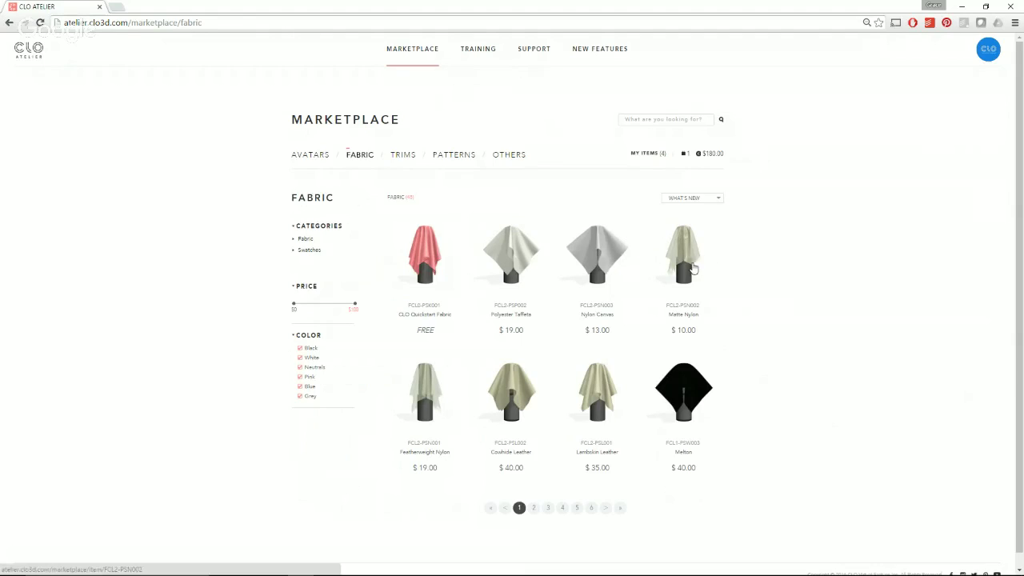
left_click(698, 264)
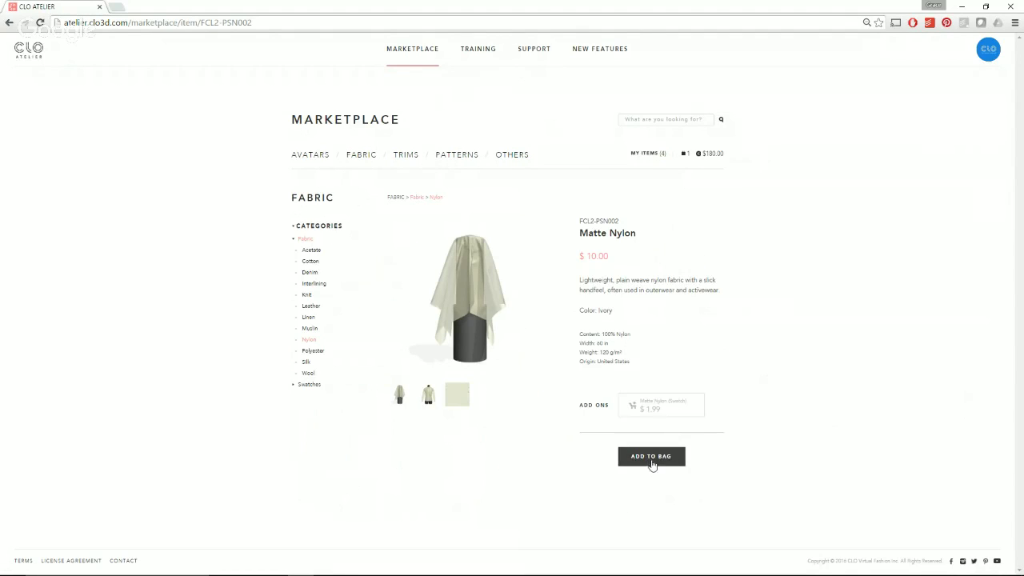
left_click(651, 464)
left_click(505, 266)
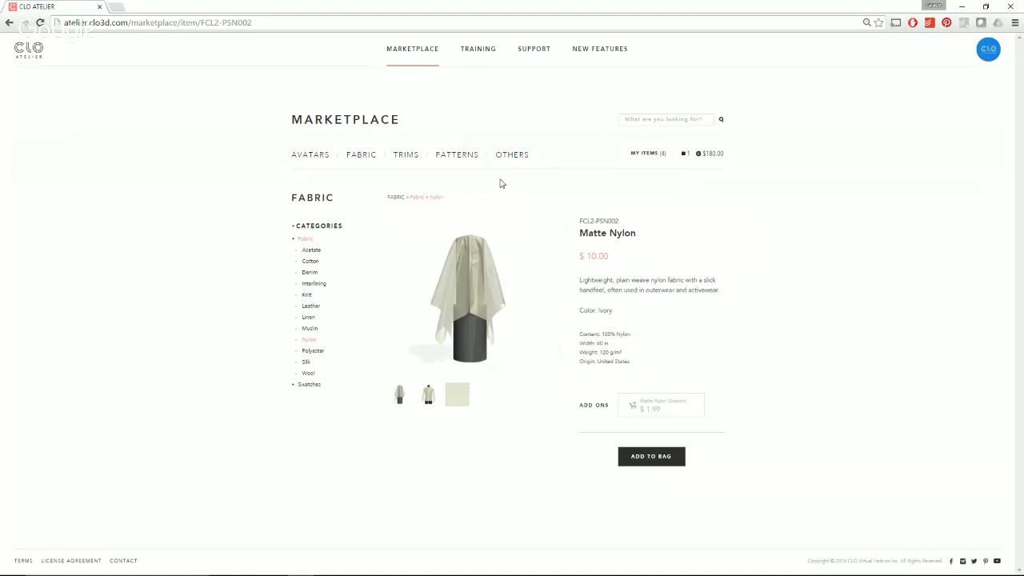
- Return to the fabric listing and add Cowhide Leather to the bag
left_click(10, 22)
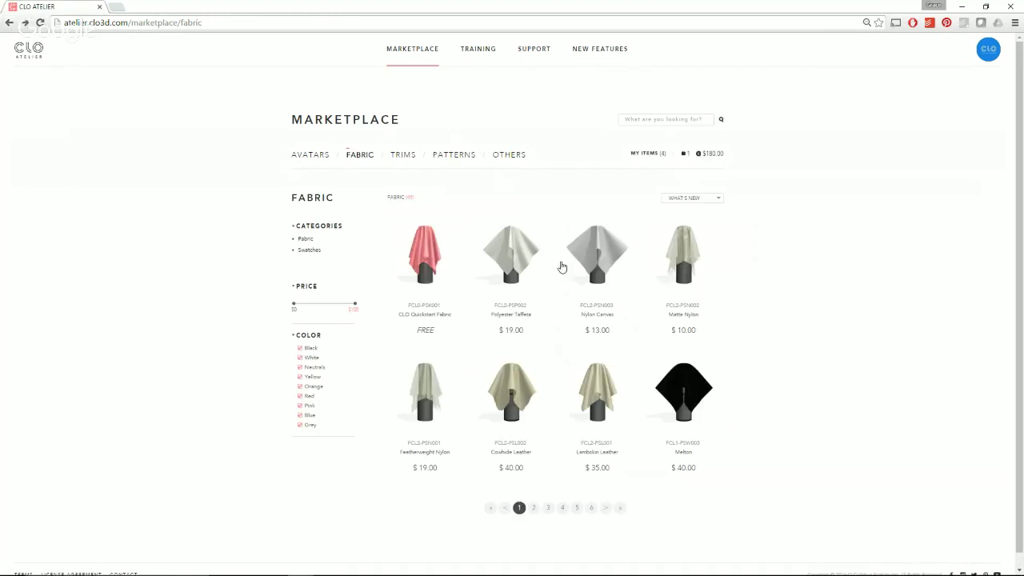
left_click(511, 406)
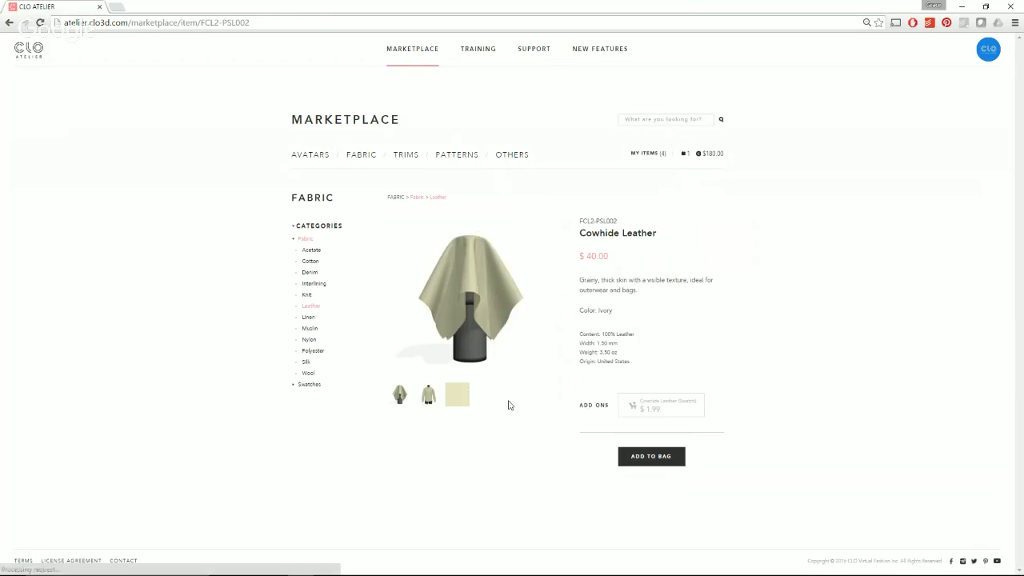
left_click(647, 459)
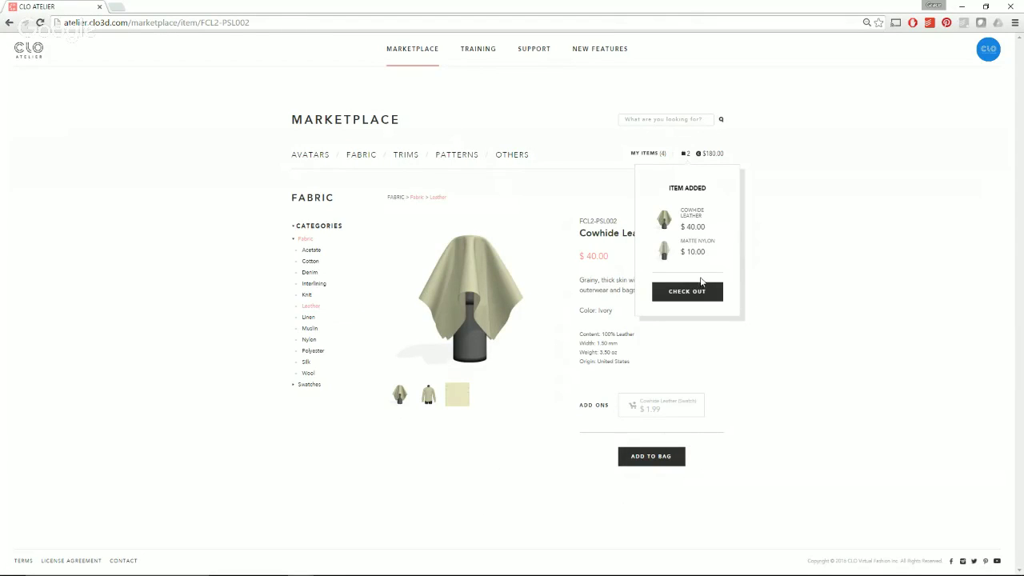
- Check out the bag, accept the terms of service, purchase both fabrics and open the purchased items list
left_click(694, 290)
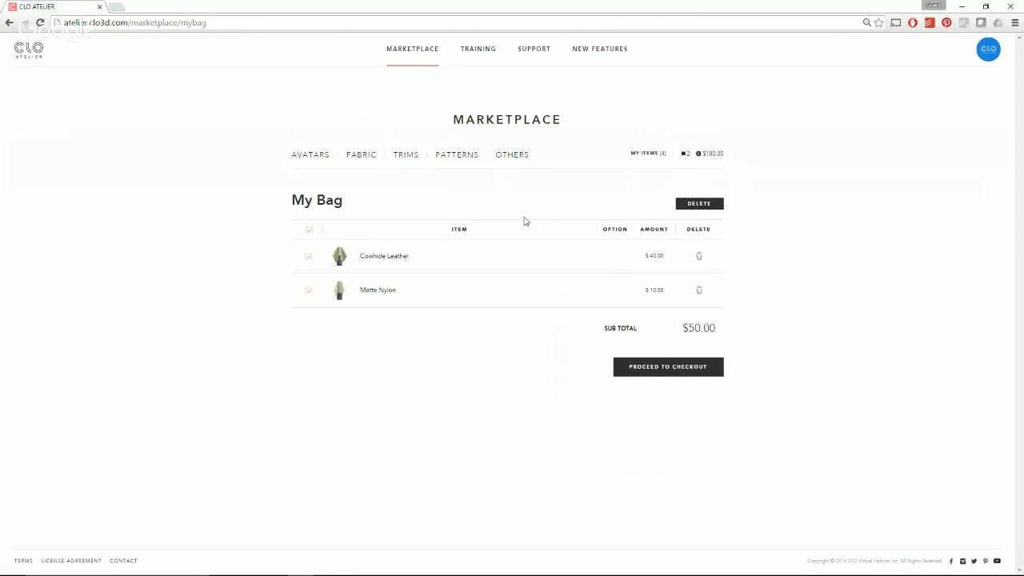
left_click(674, 370)
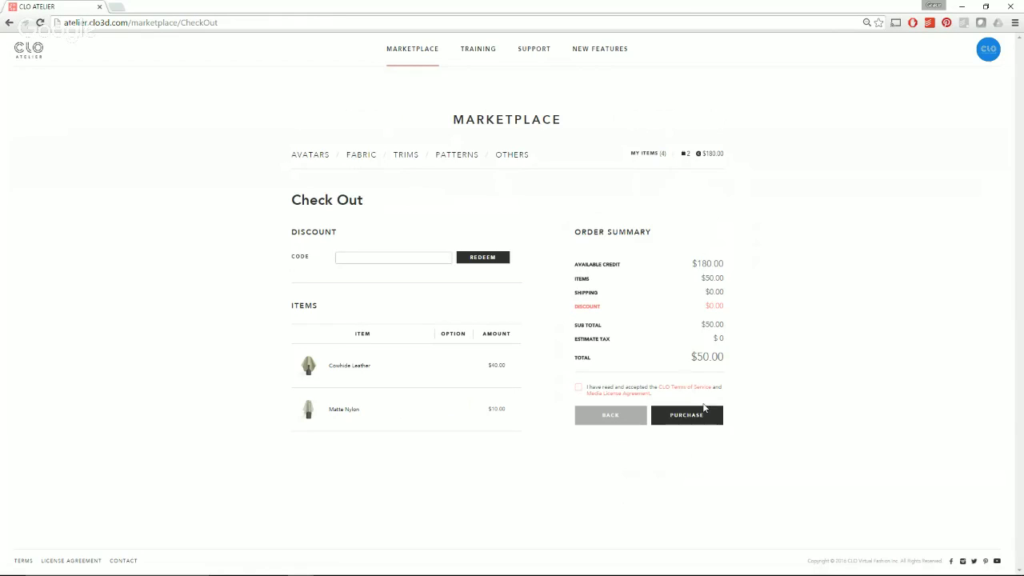
left_click(579, 388)
left_click(661, 420)
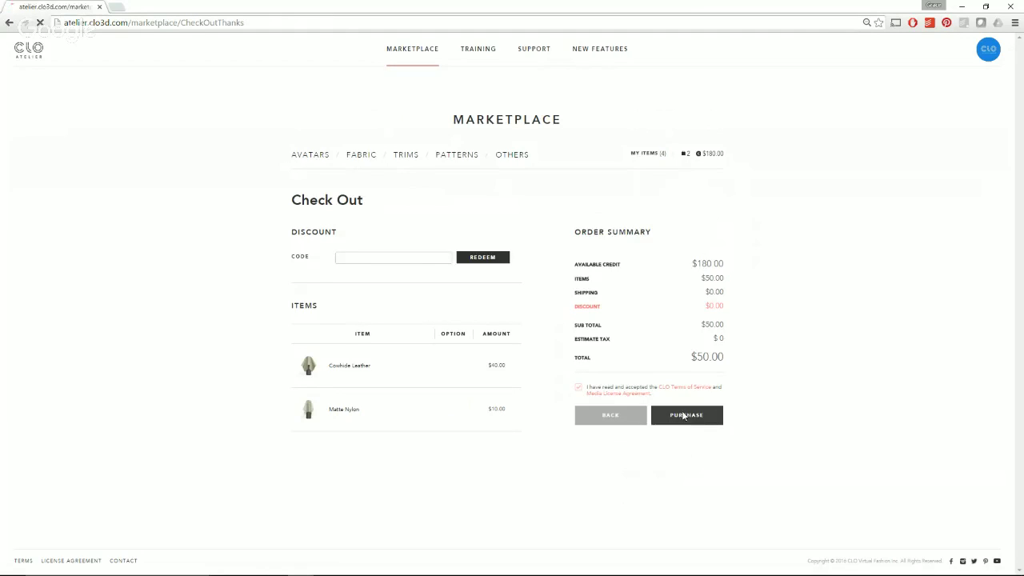
left_click(498, 307)
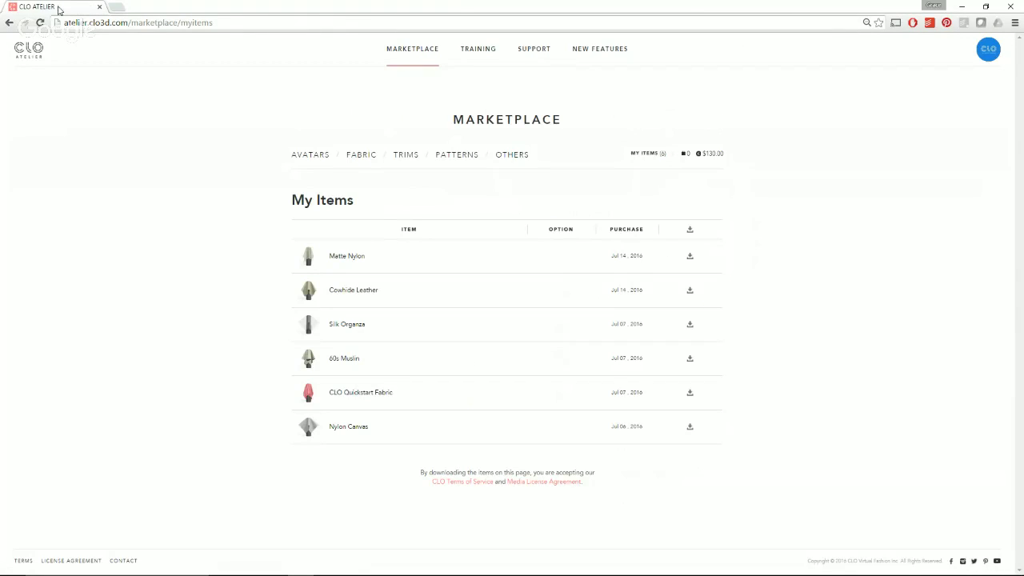
- Switch back to CLO Atelier and browse the library to ACT I > 7_Materials > A_Puzzles
left_click_drag(59, 7, 1023, 72)
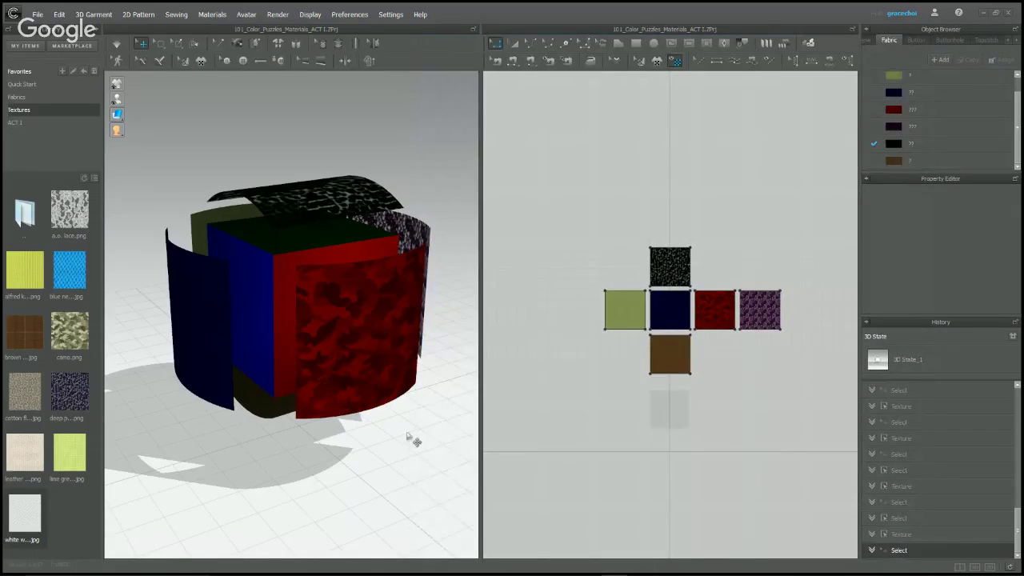
left_click(380, 126)
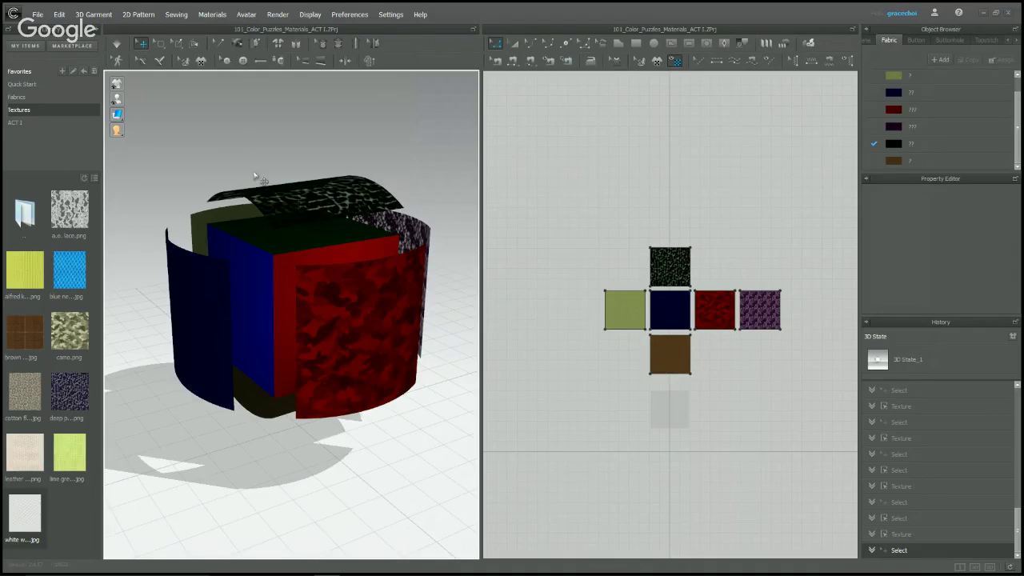
left_click(35, 125)
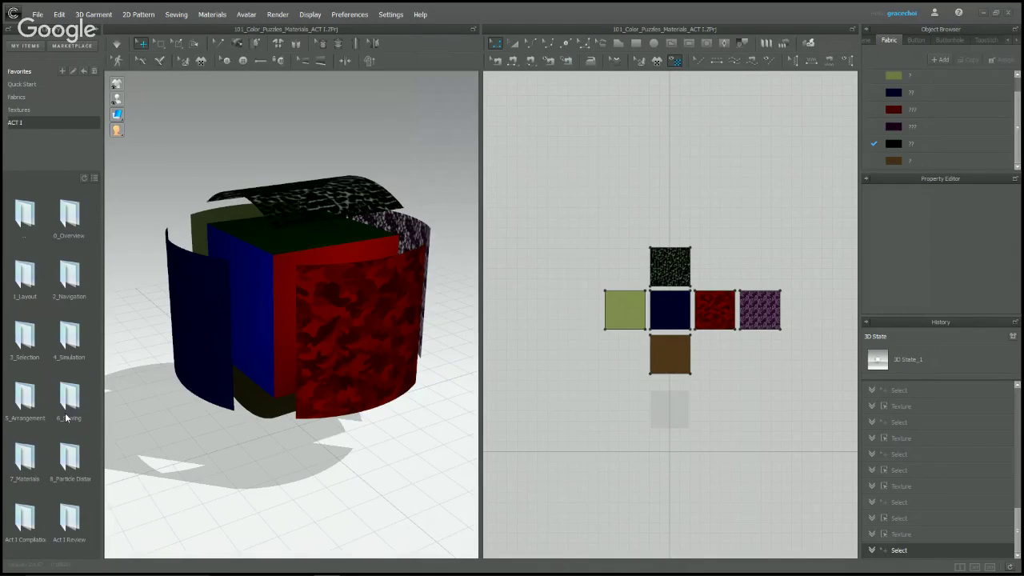
double_click(22, 465)
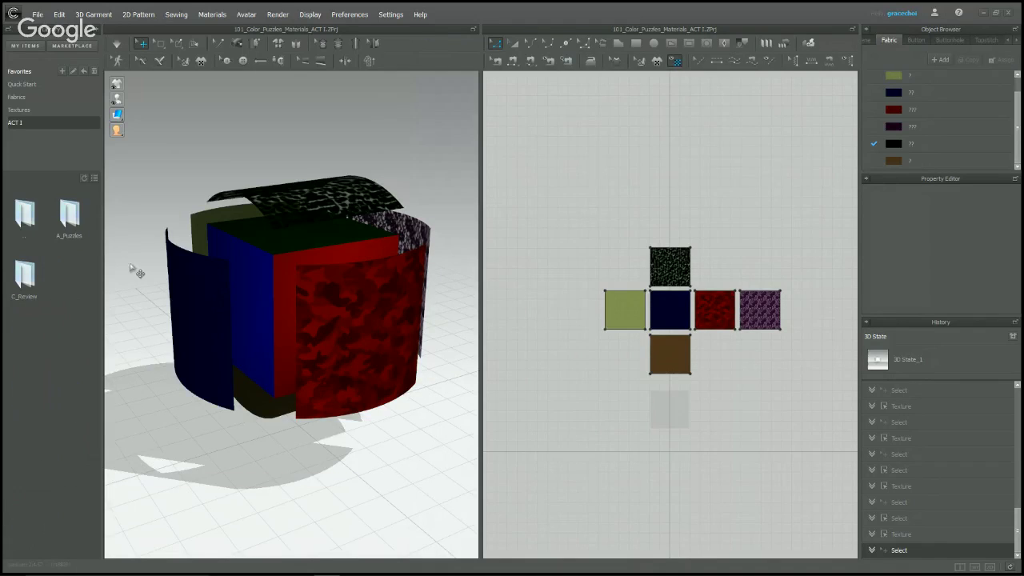
double_click(70, 217)
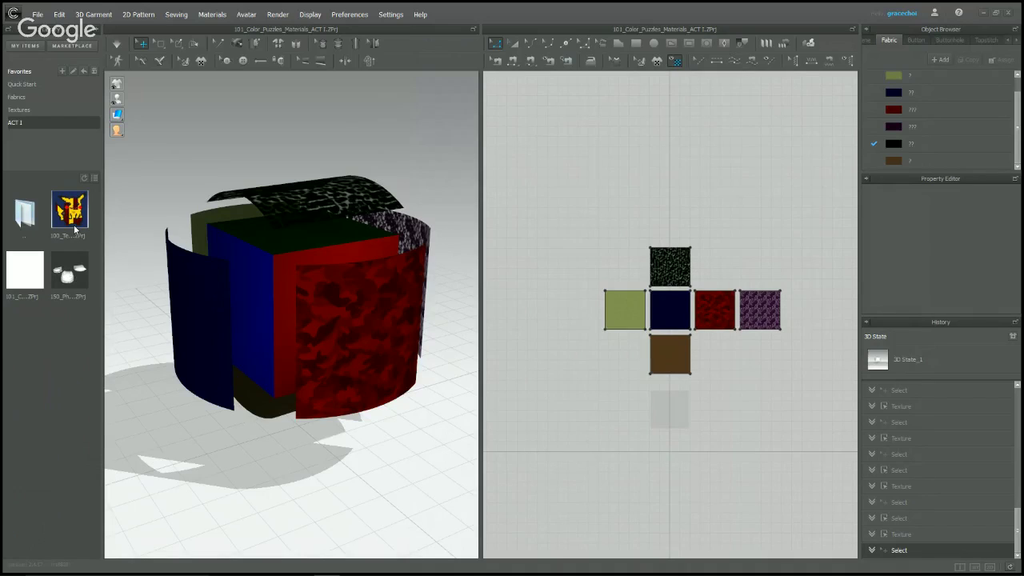
- Open the 150_Phys Prop puzzle project without saving the current file and dismiss its introduction
mouse_move(75, 230)
mouse_move(80, 286)
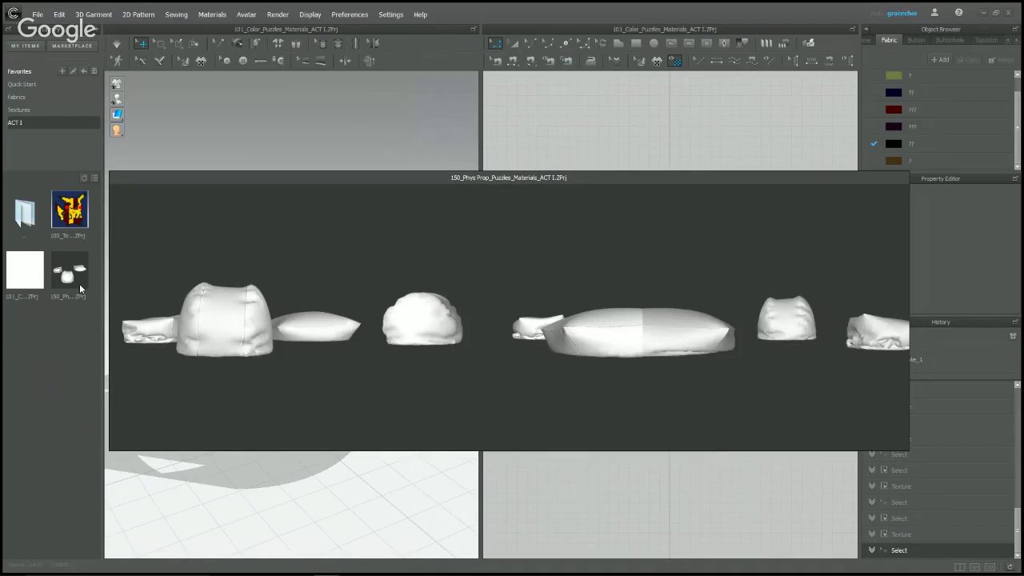
double_click(79, 283)
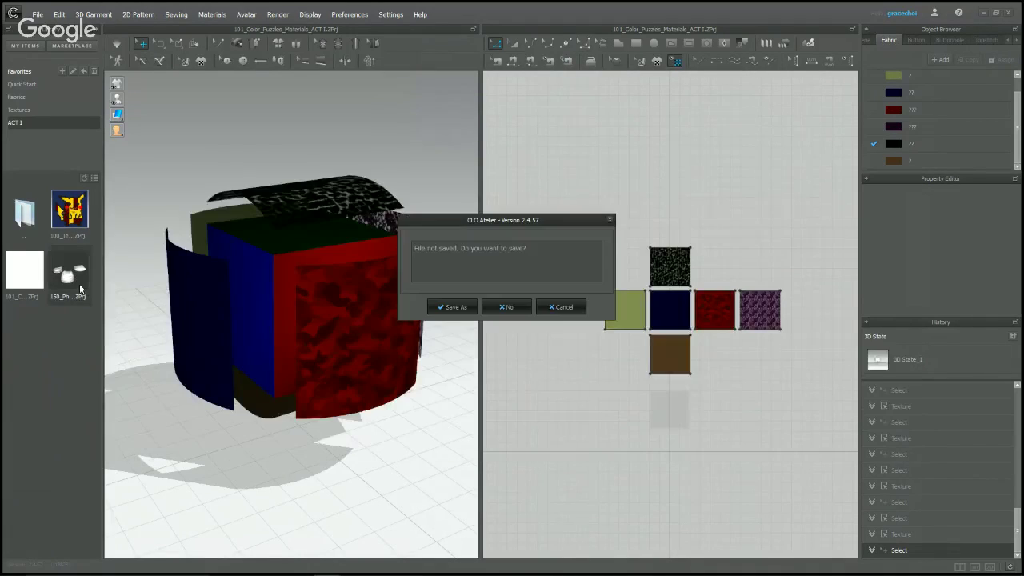
left_click(505, 308)
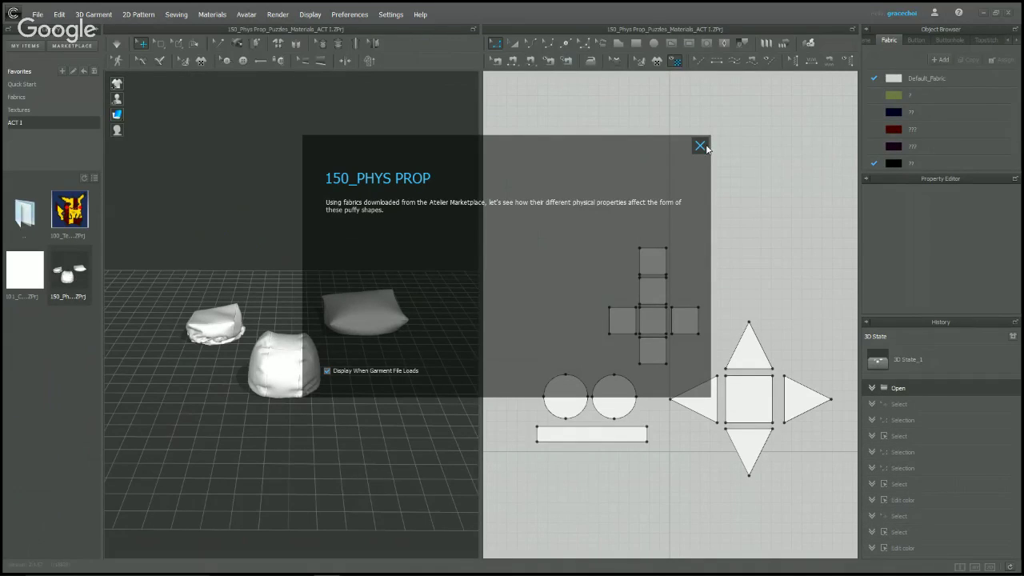
left_click(701, 145)
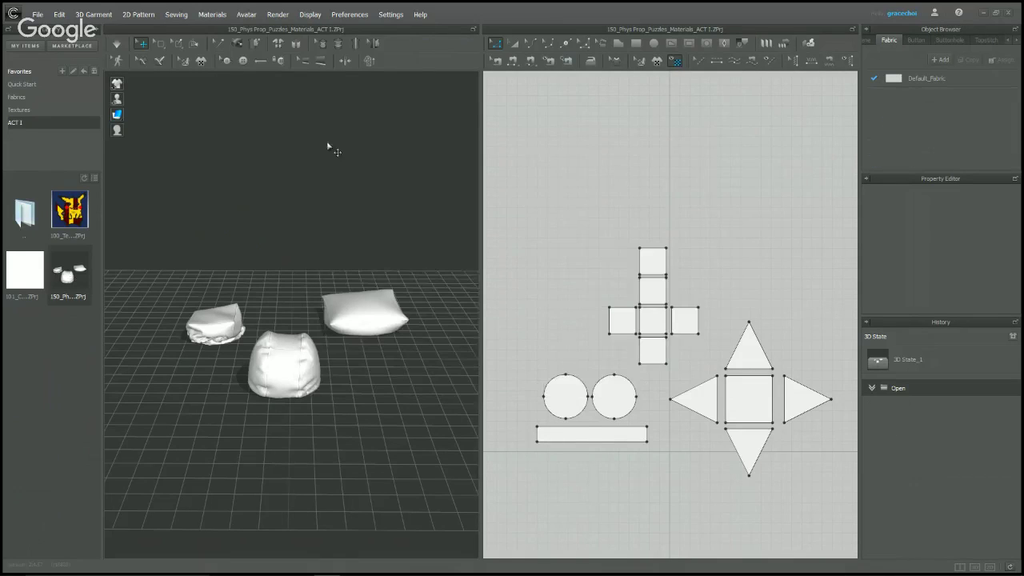
- Apply the 60s Muslin fabric from the Fabrics folder to all pattern pieces and simulate the three puffy shapes
left_click(28, 98)
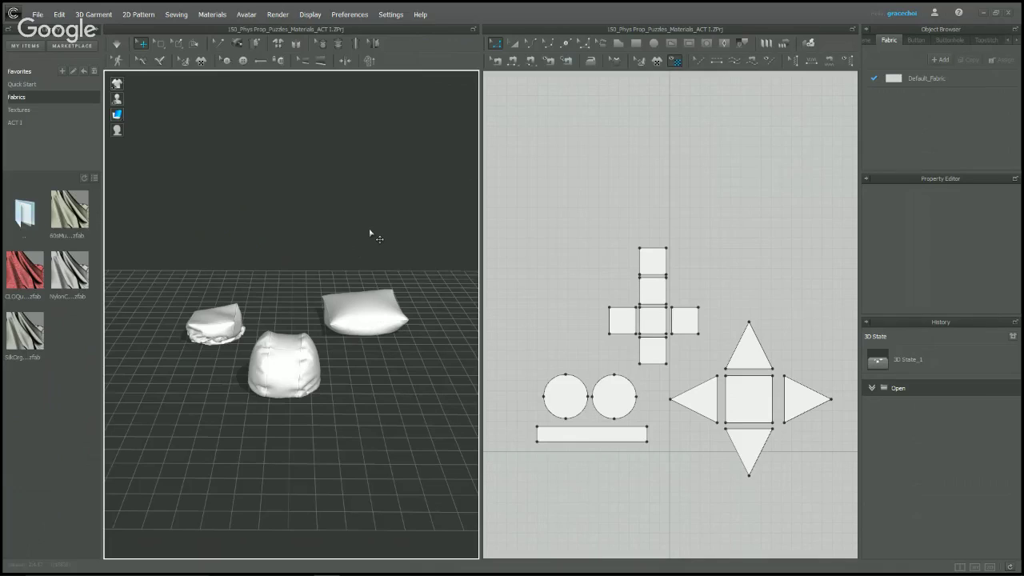
key("ctrl+a")
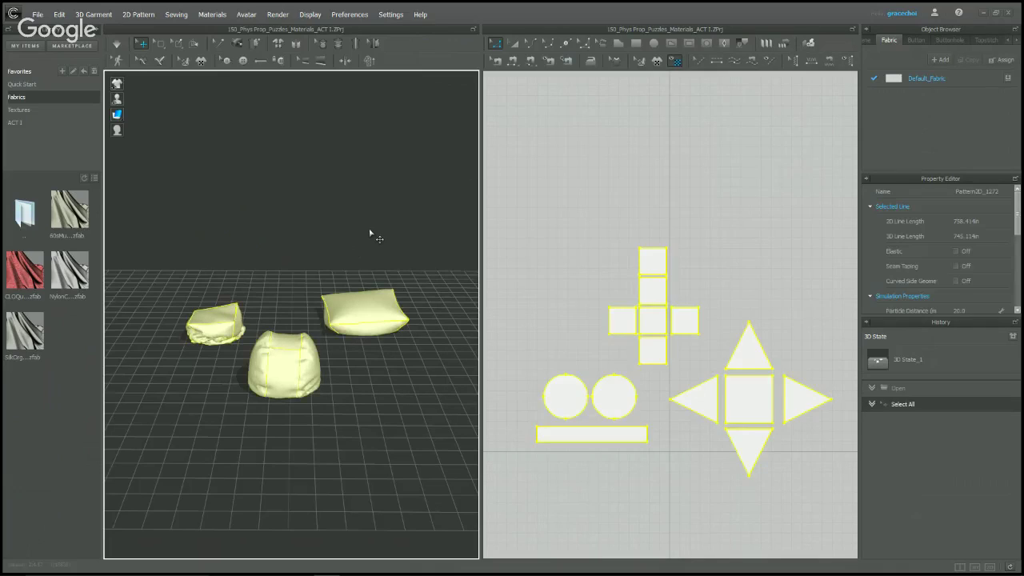
left_click(80, 220)
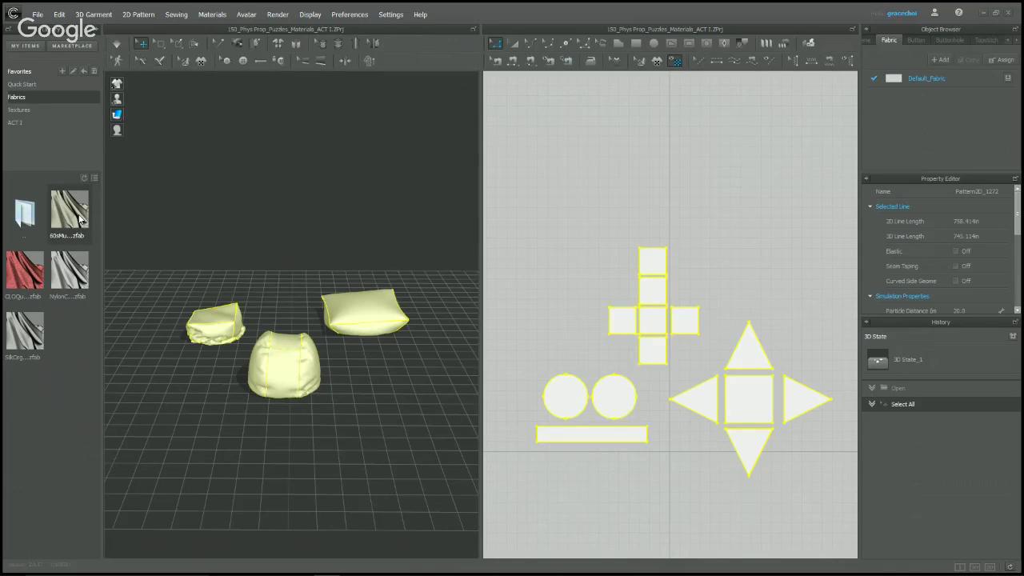
left_click_drag(78, 215, 168, 190)
left_click_drag(202, 264, 216, 329)
left_click(216, 202)
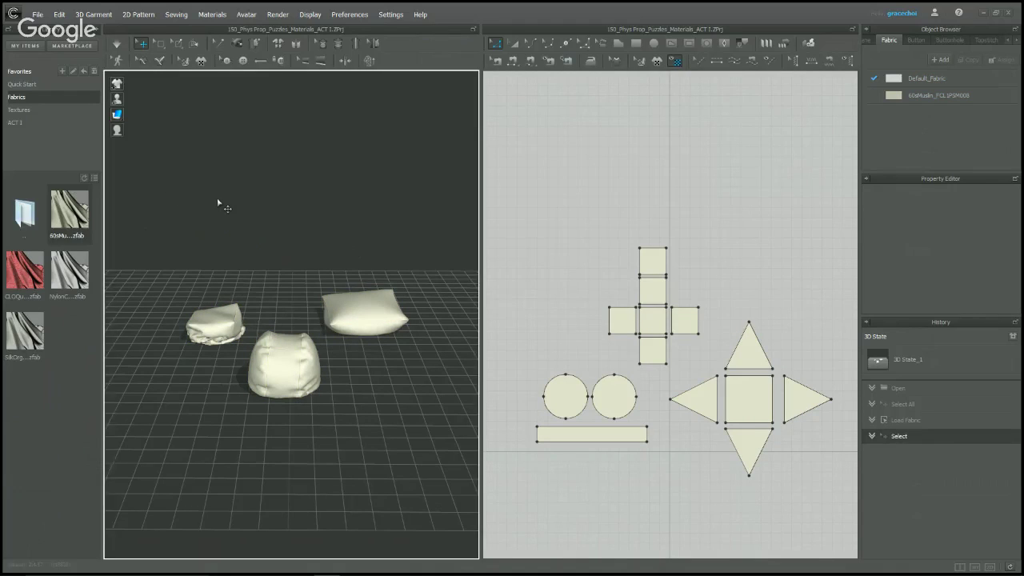
key("space")
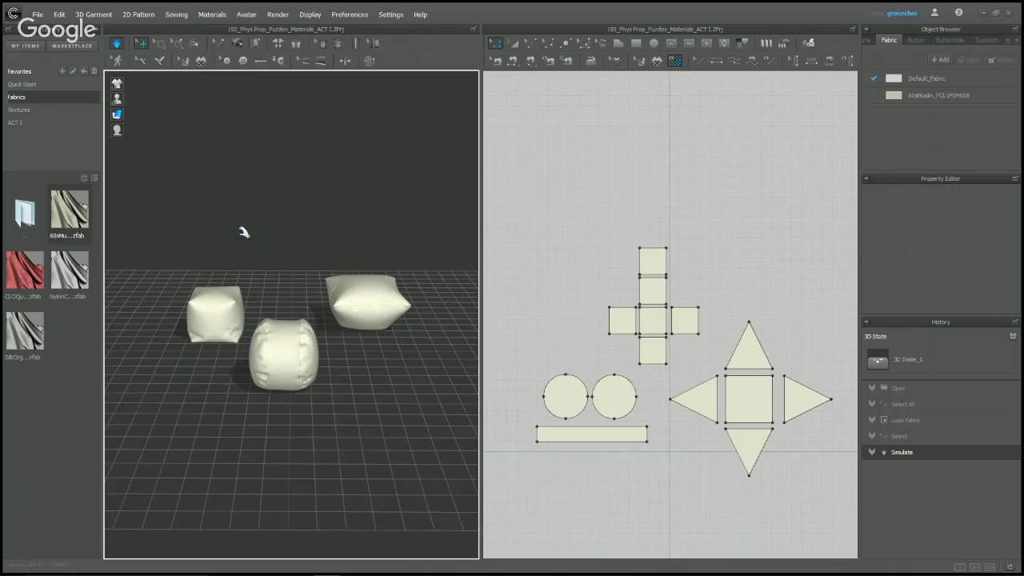
- Apply the CLO Quickstart fabric to all pattern pieces and watch the shapes simulate, and repeat with the Nylon Canvas fabric
key("ctrl+a")
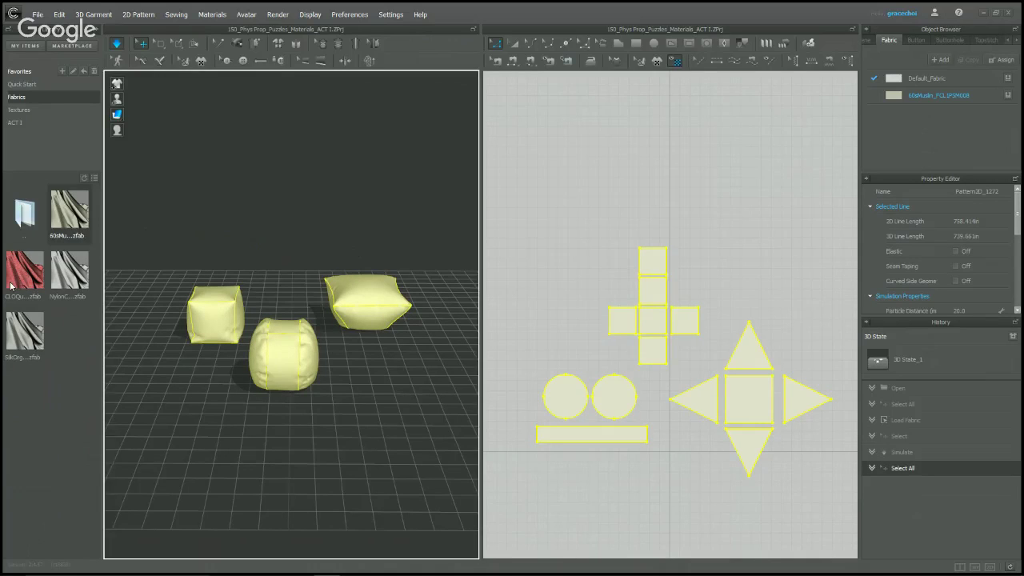
left_click_drag(12, 284, 221, 313)
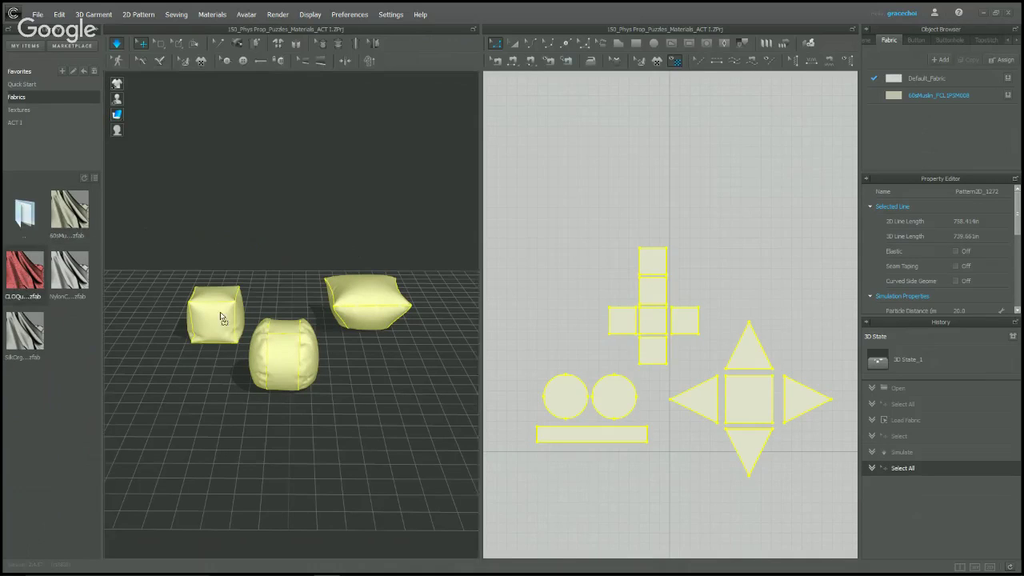
left_click(224, 207)
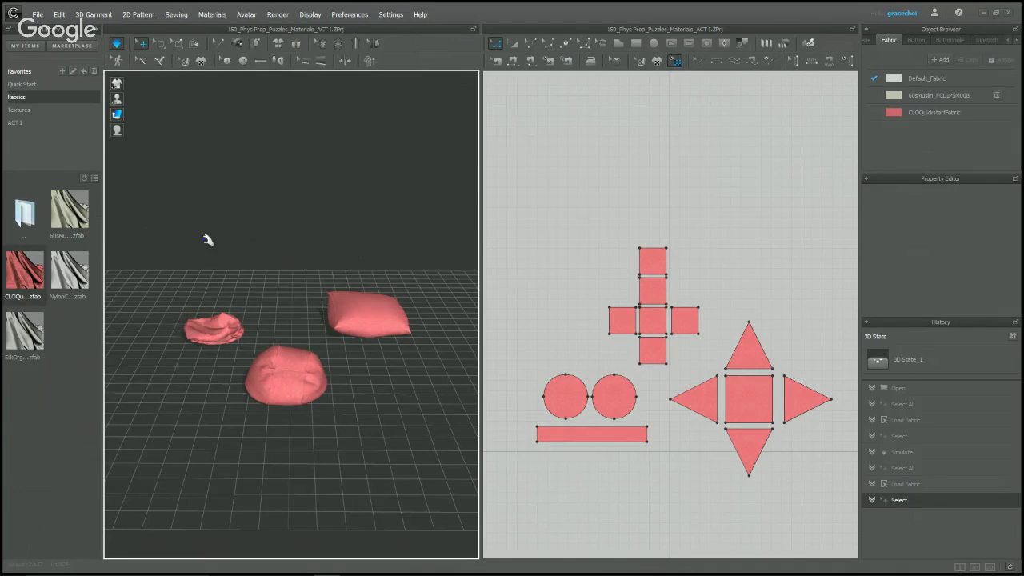
key("ctrl+a")
left_click_drag(72, 280, 227, 322)
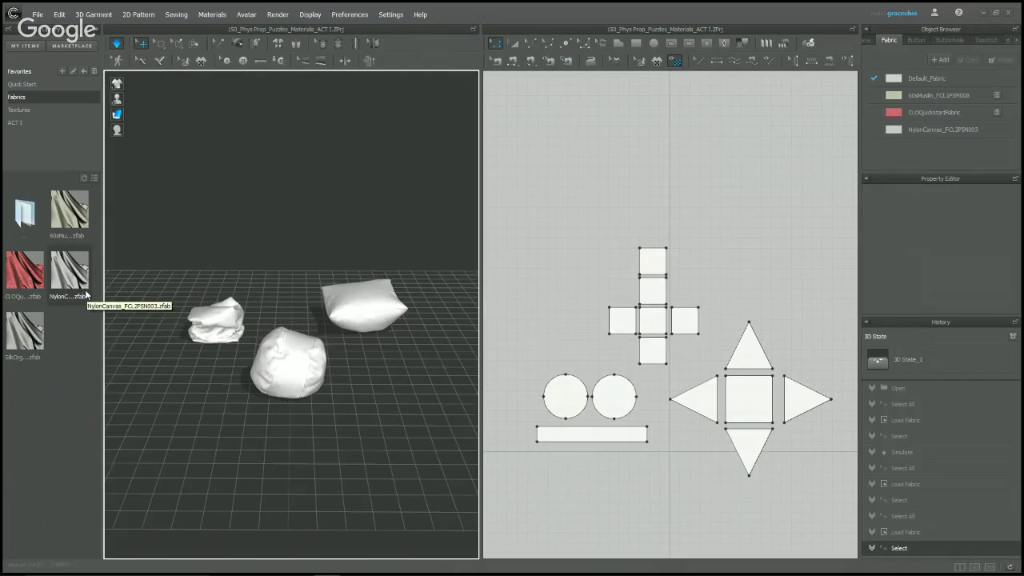
- Apply the Silk Organza fabric to all pattern pieces while the simulation runs
key("ctrl+a")
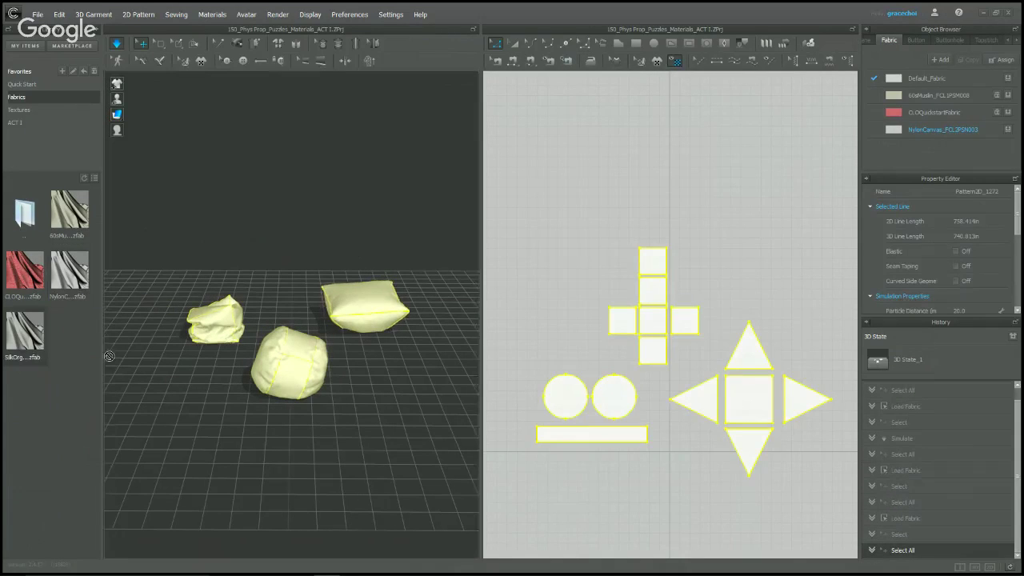
left_click_drag(233, 245, 233, 207)
left_click(233, 206)
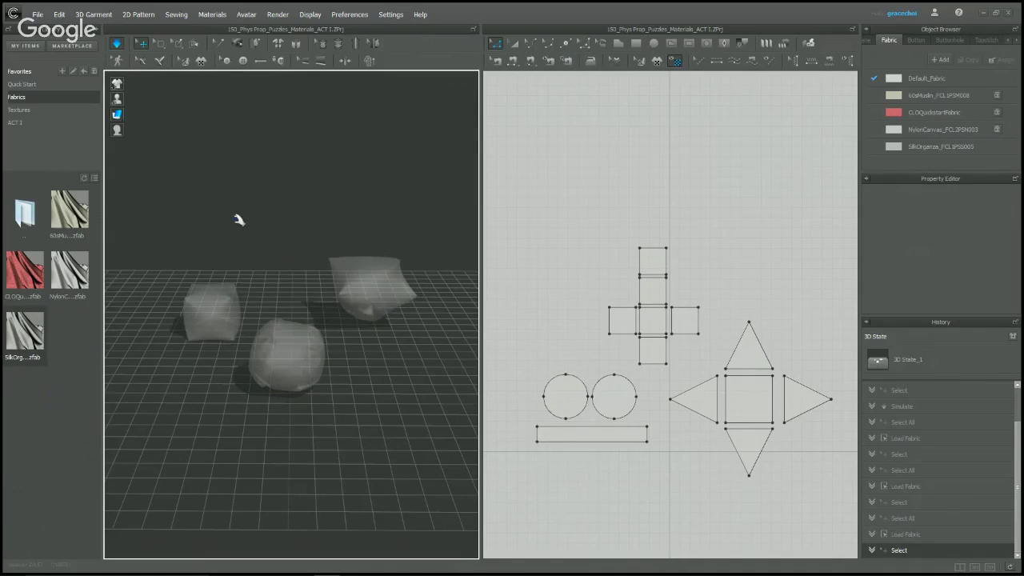
- Change the Silk Organza fabric's color to red, D43A3A
left_click(937, 146)
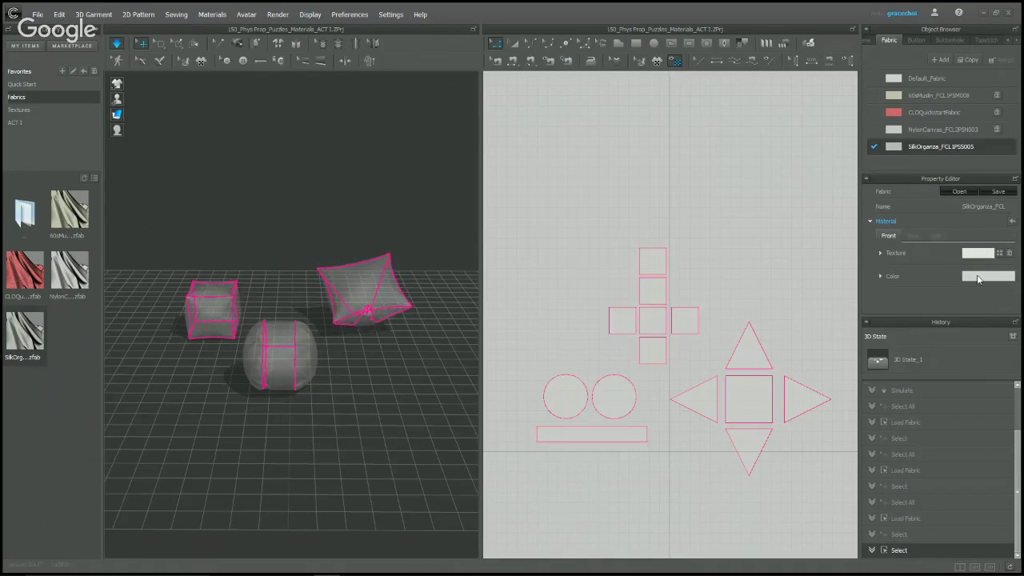
left_click(976, 275)
left_click(543, 159)
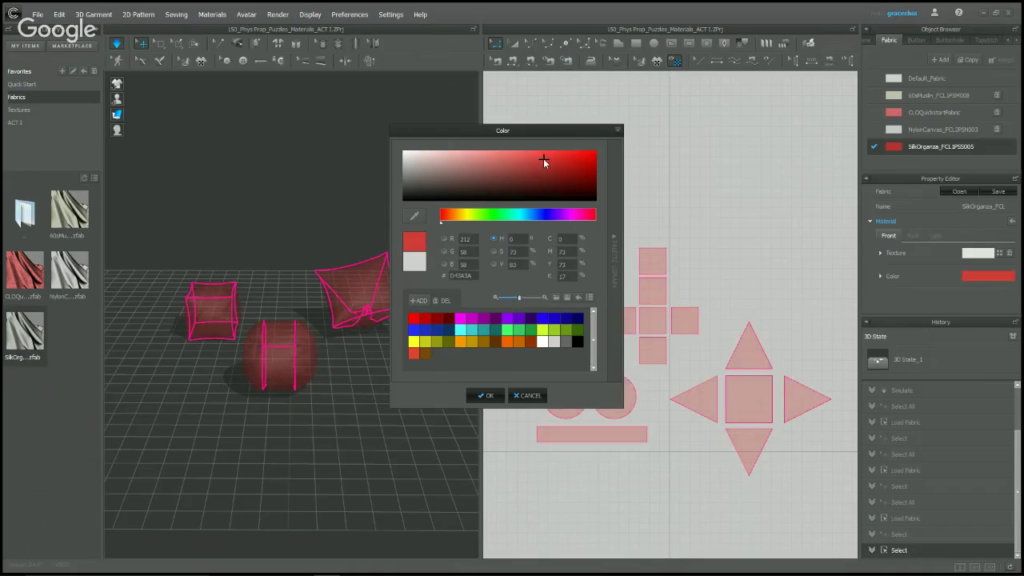
left_click(334, 229)
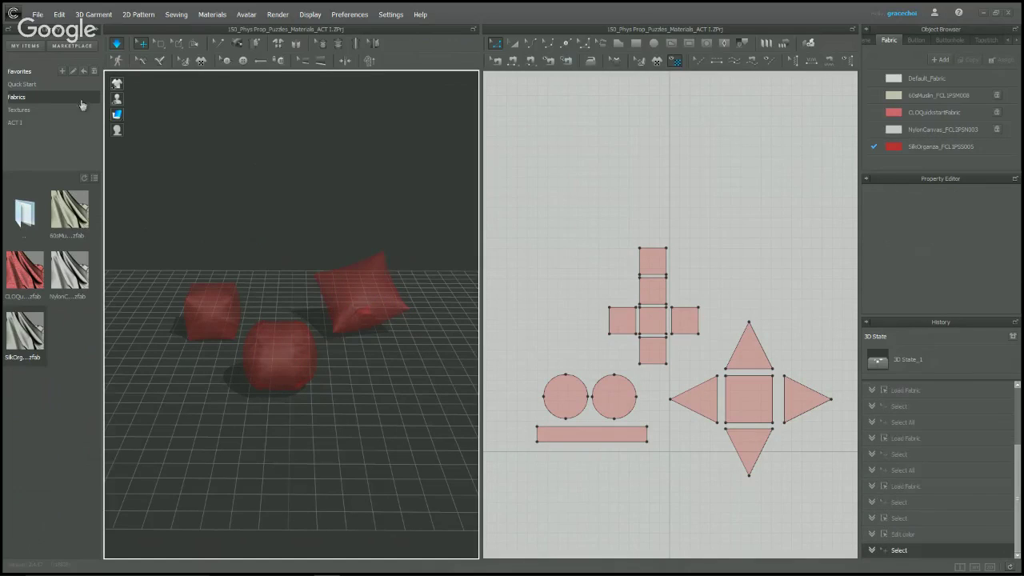
- Apply the a.o. lace.png texture from the Textures folder to the Silk Organza fabric and inspect it on the shapes
left_click(39, 111)
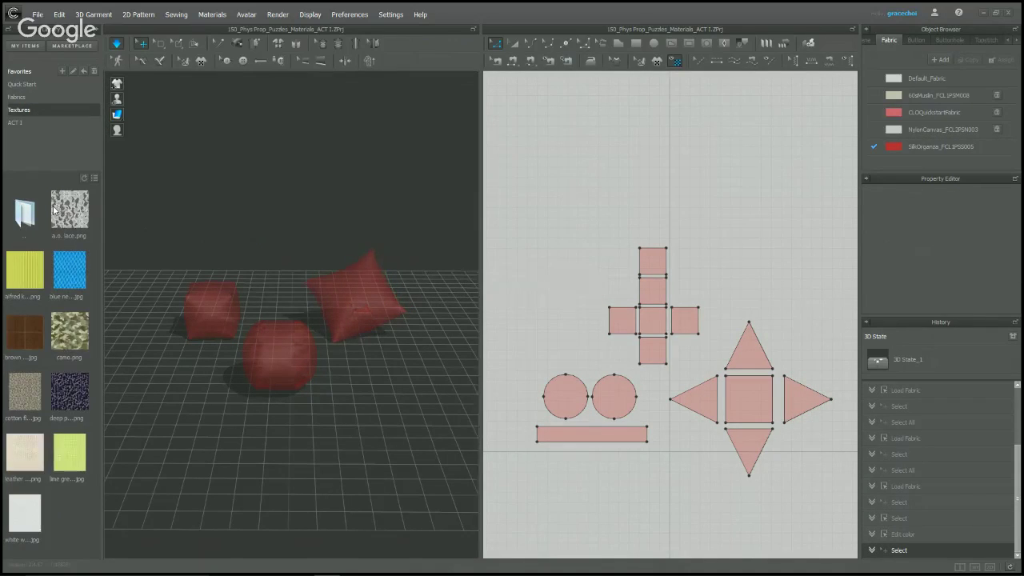
left_click_drag(61, 206, 294, 362)
left_click(341, 404)
scroll(291, 393, "up", 5)
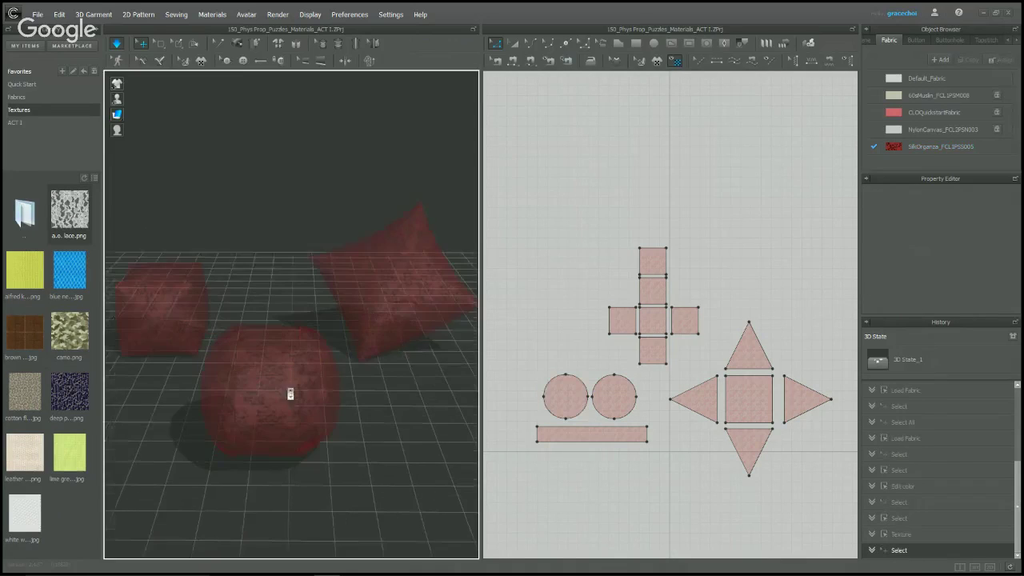
scroll(310, 387, "down", 4)
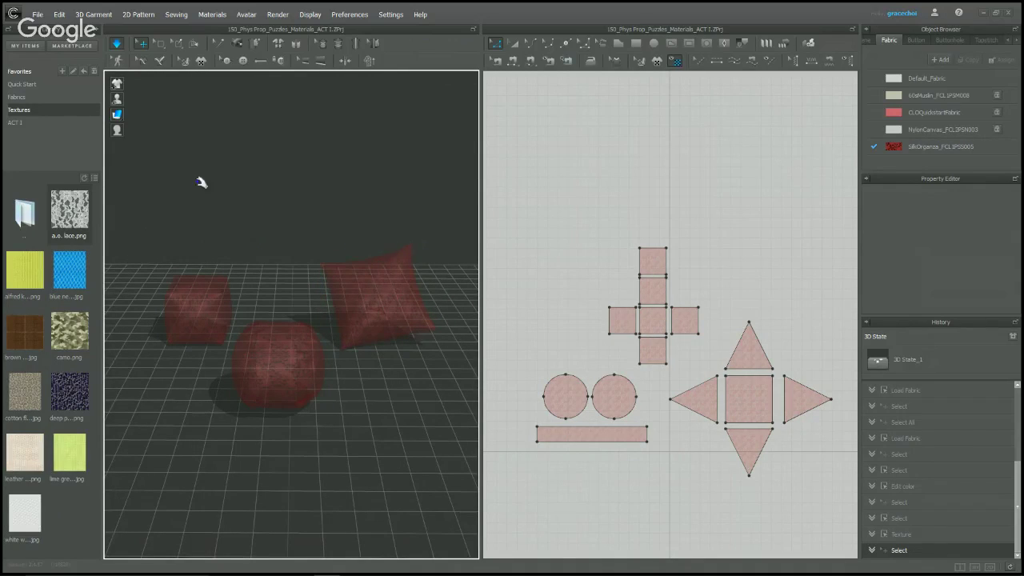
- Open the 100_Skirt review project from ACT I > 7_Materials > C_Review without saving the current file and dismiss its introduction
left_click(33, 125)
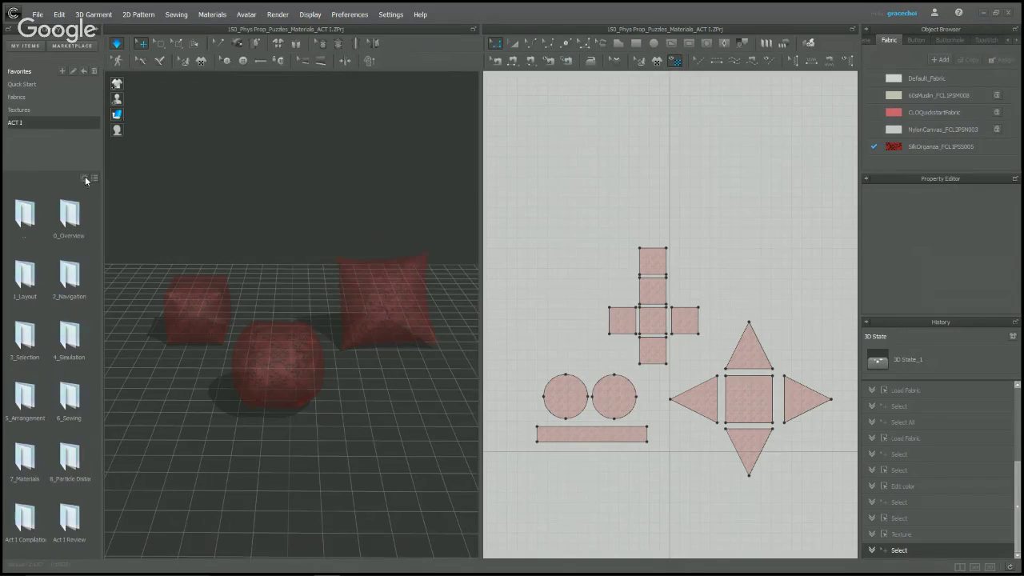
double_click(26, 457)
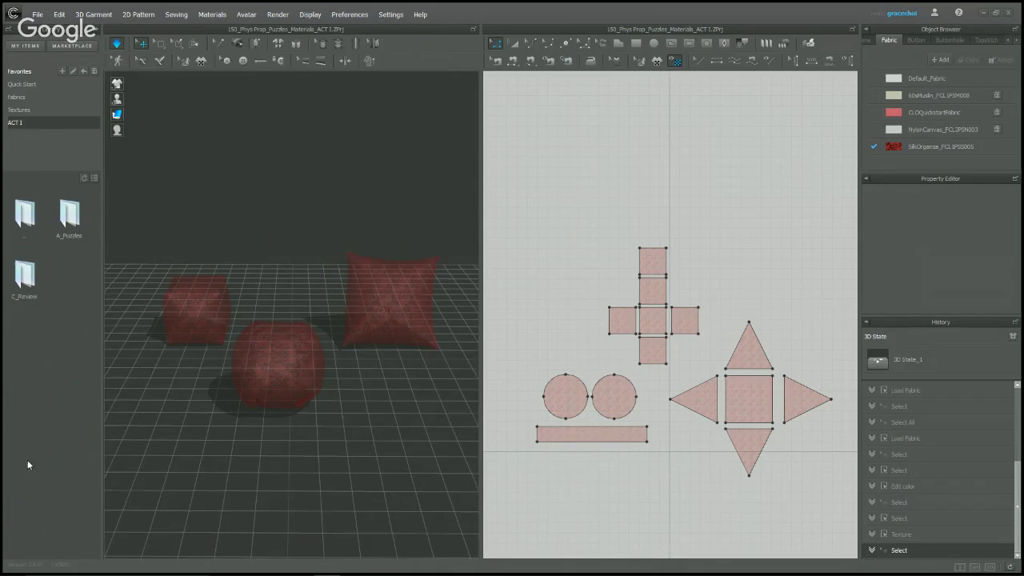
double_click(19, 286)
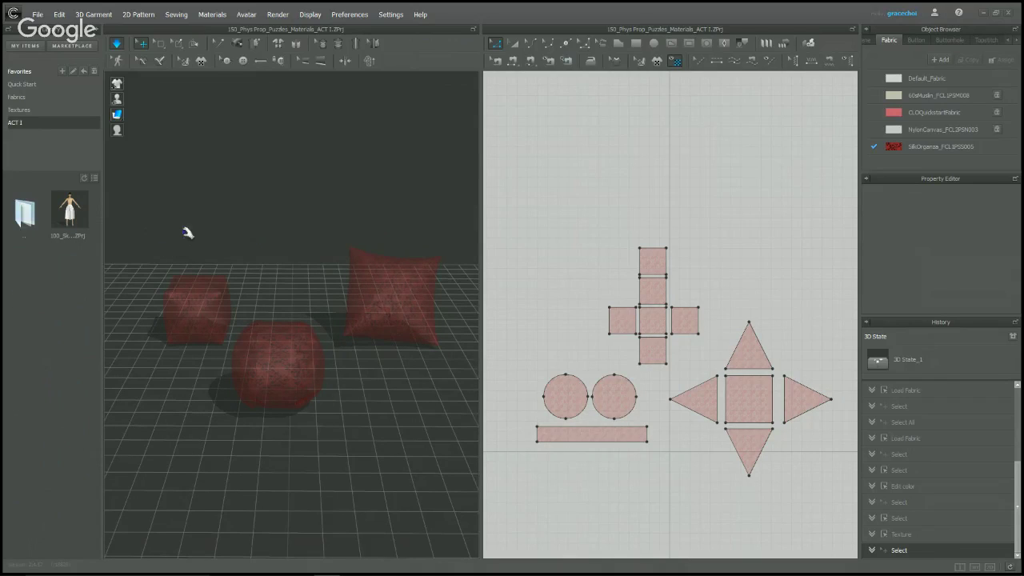
left_click_drag(63, 229, 359, 239)
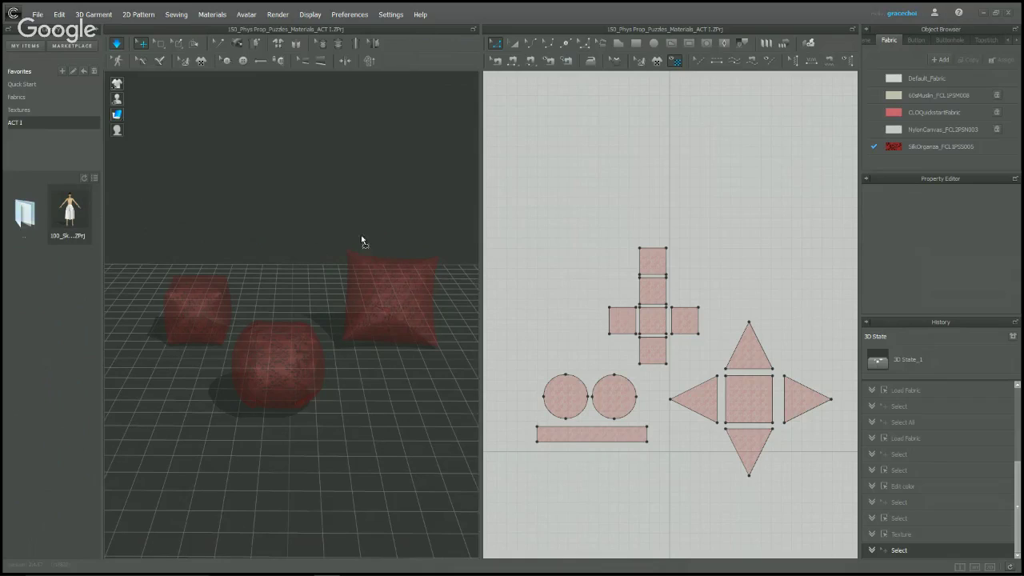
left_click(518, 305)
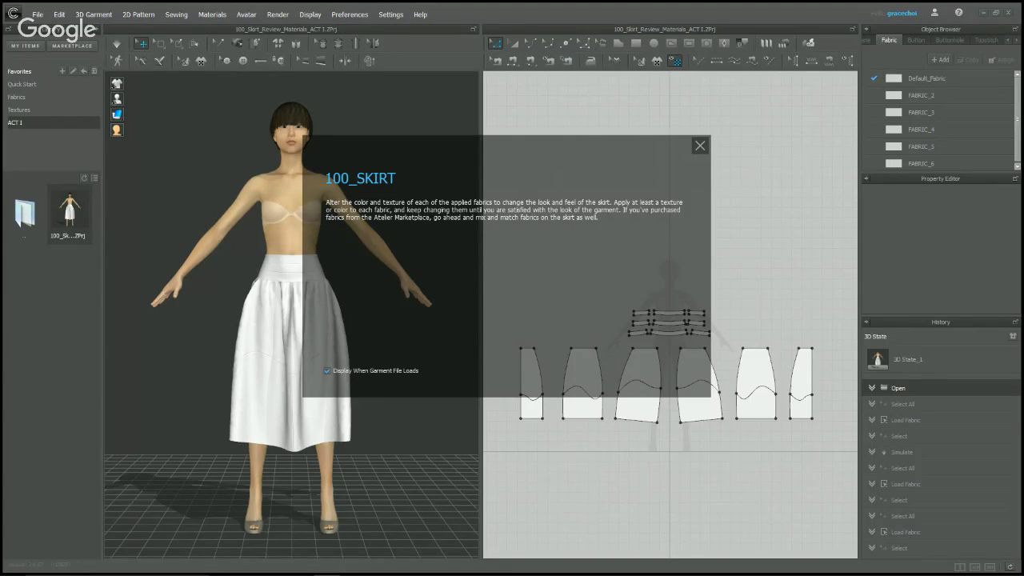
left_click(700, 147)
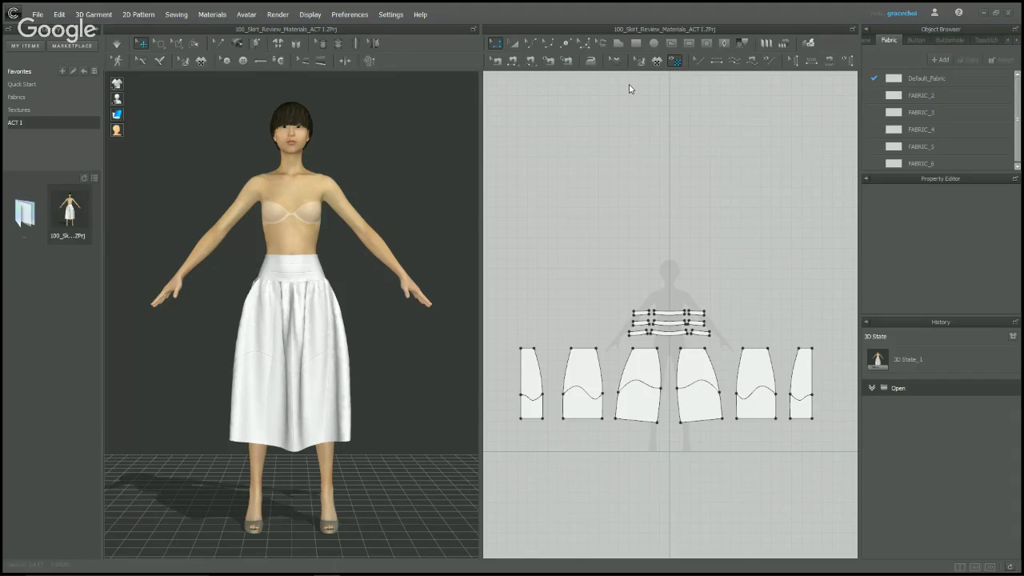
- Check the particle distance of an upper skirt panel, the three center waistband pieces and the lower skirt panels
left_click(688, 362)
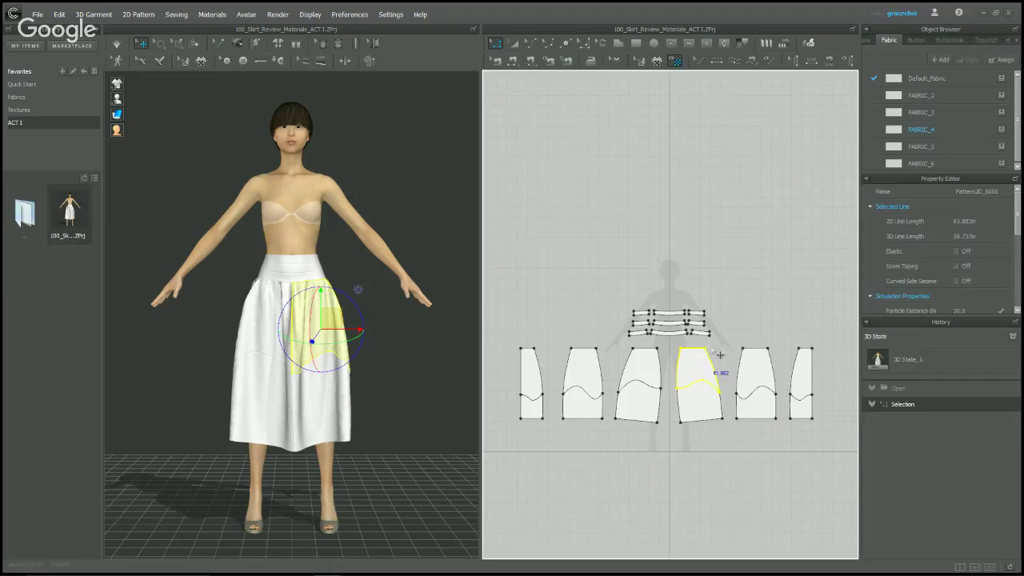
scroll(980, 243, "down", 3)
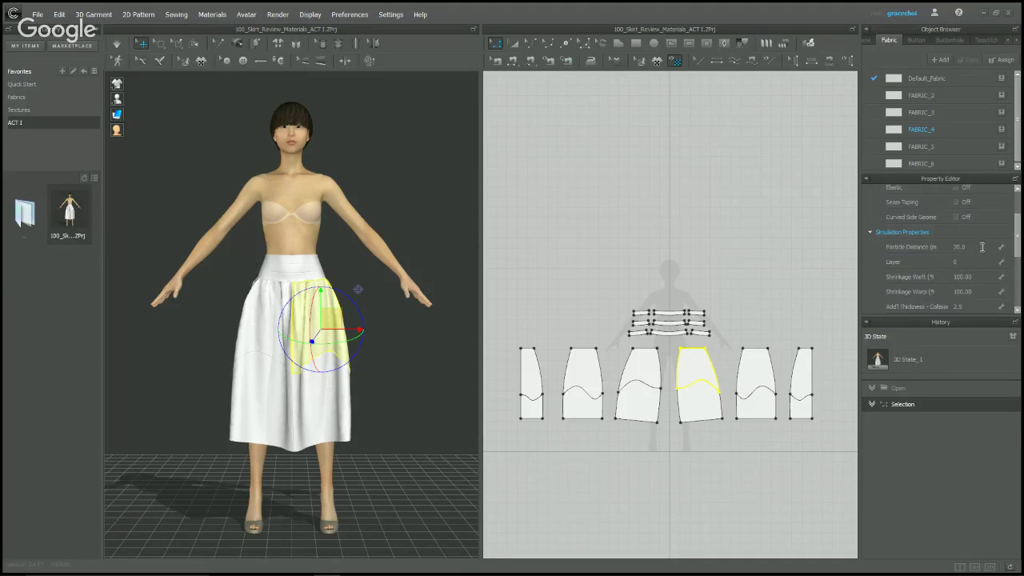
double_click(962, 246)
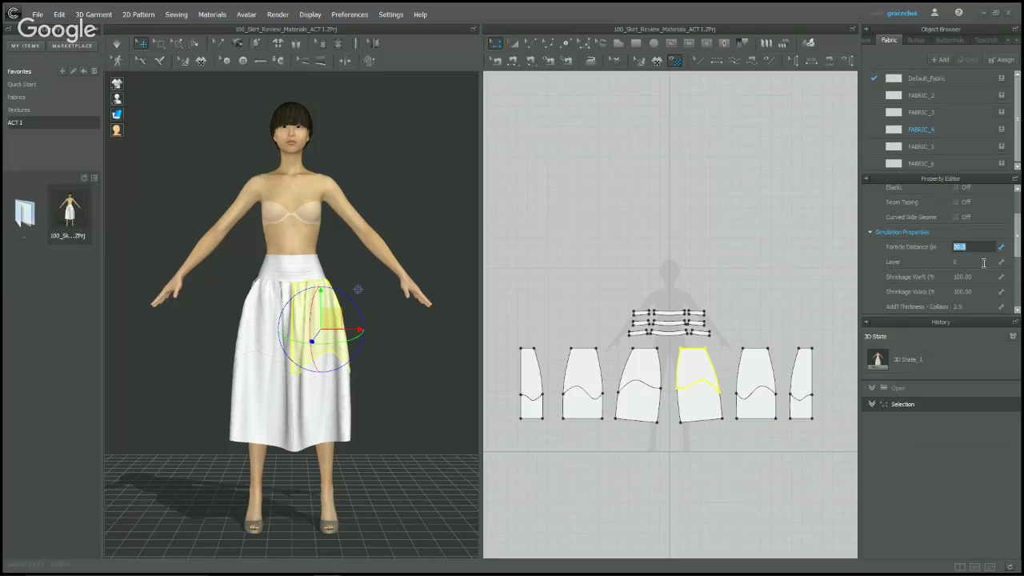
left_click(782, 238)
key("z")
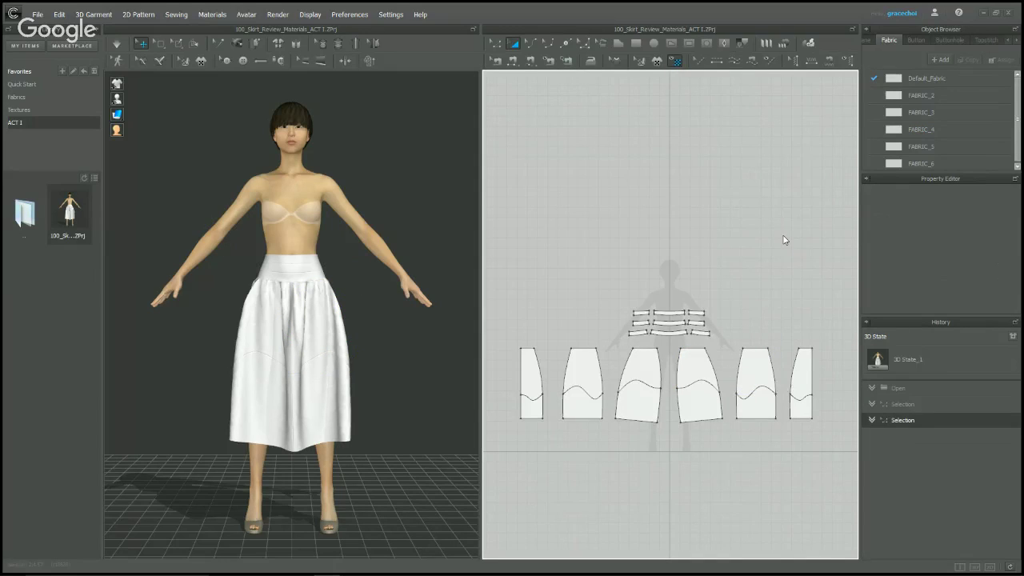
left_click(668, 313)
left_click(675, 323, "shift")
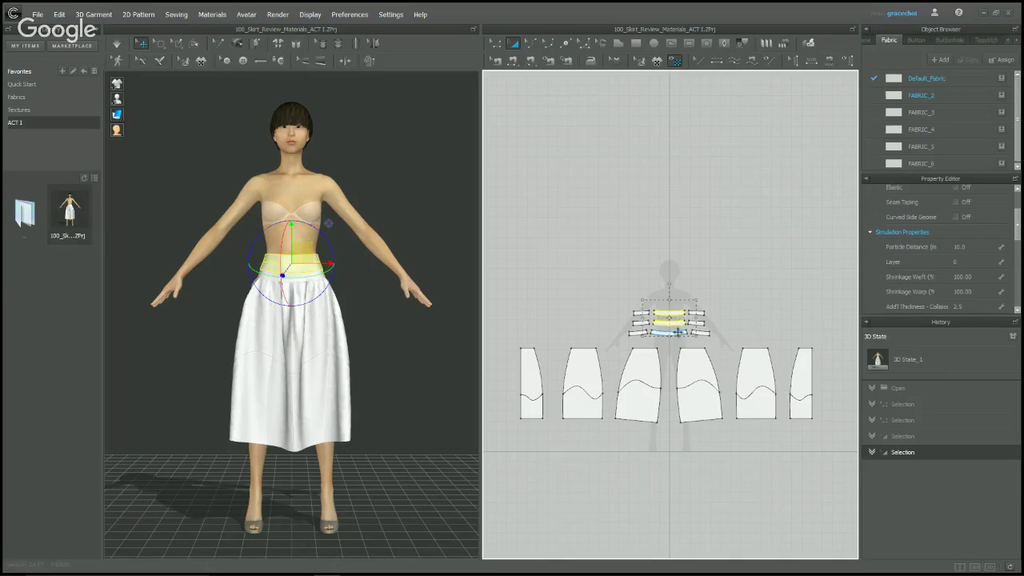
left_click(674, 332, "shift")
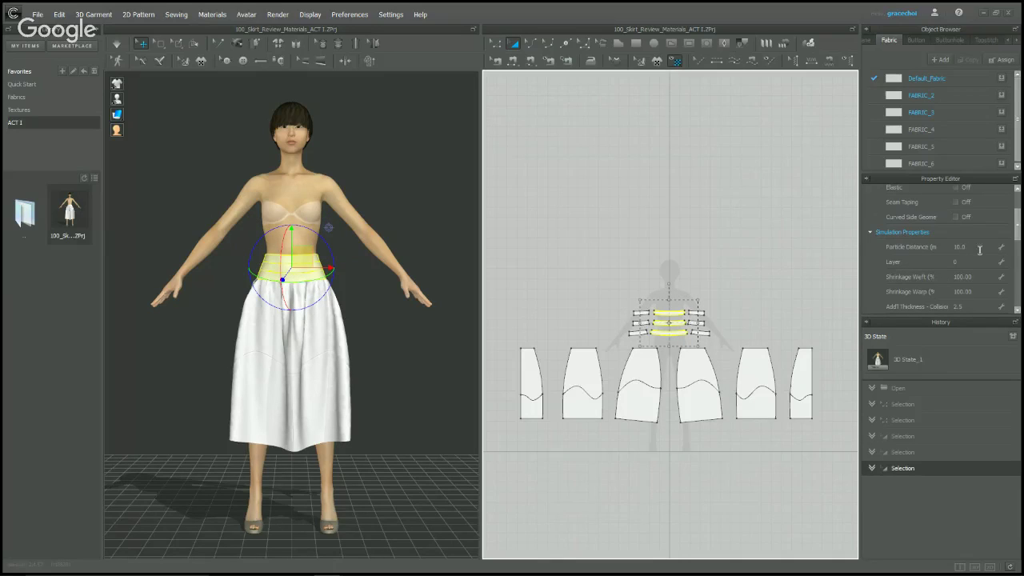
left_click(801, 411)
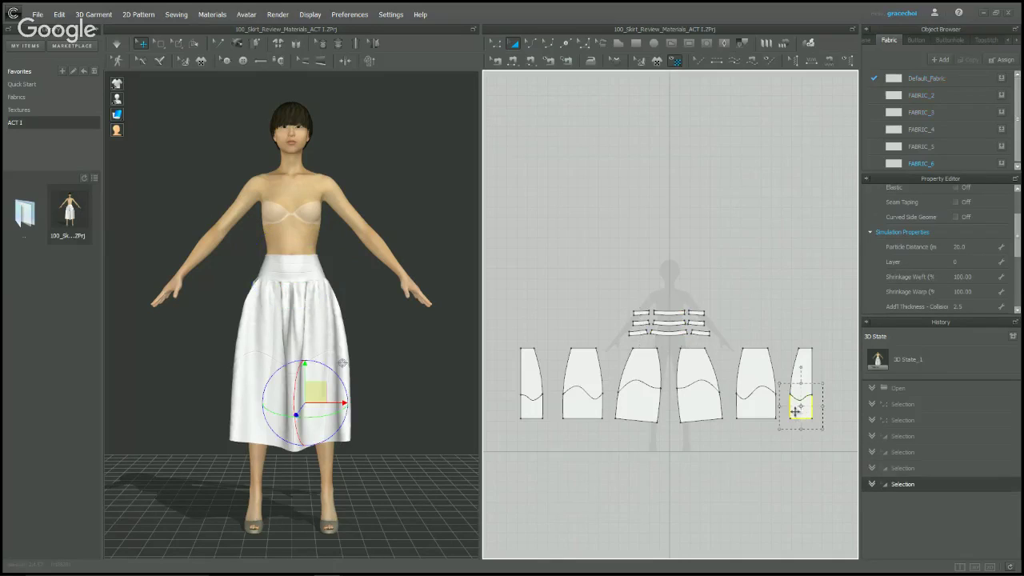
left_click(699, 411)
left_click(723, 173)
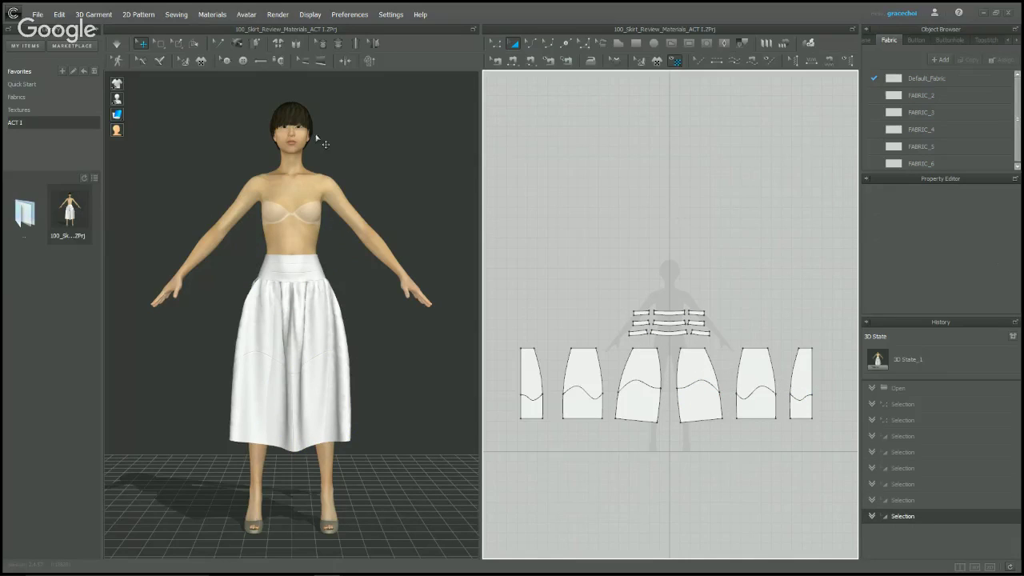
- Show the skirt as a mesh in the 3D view and compare the mesh density of the waistband and the skirt panels
mouse_move(118, 115)
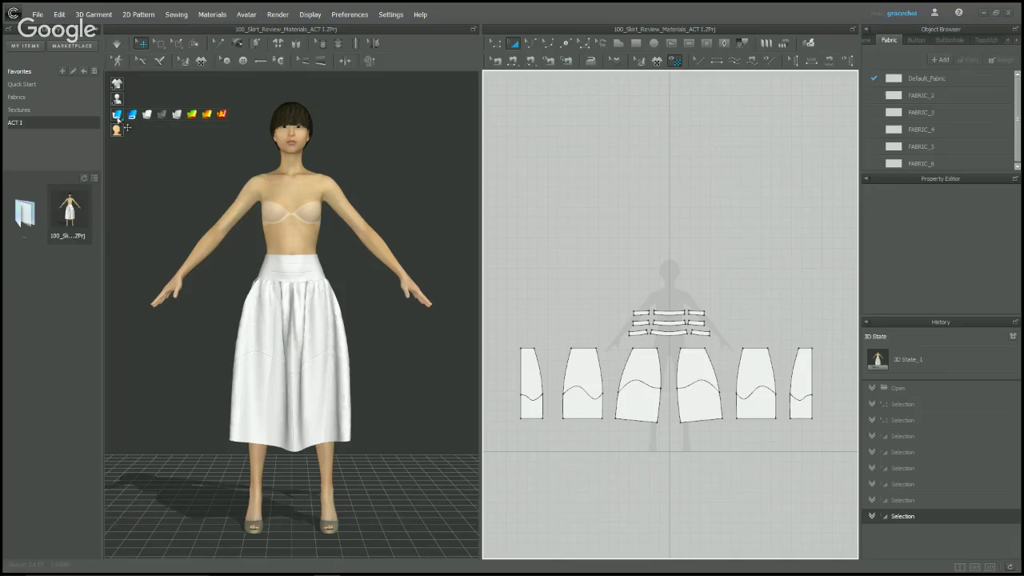
left_click(177, 115)
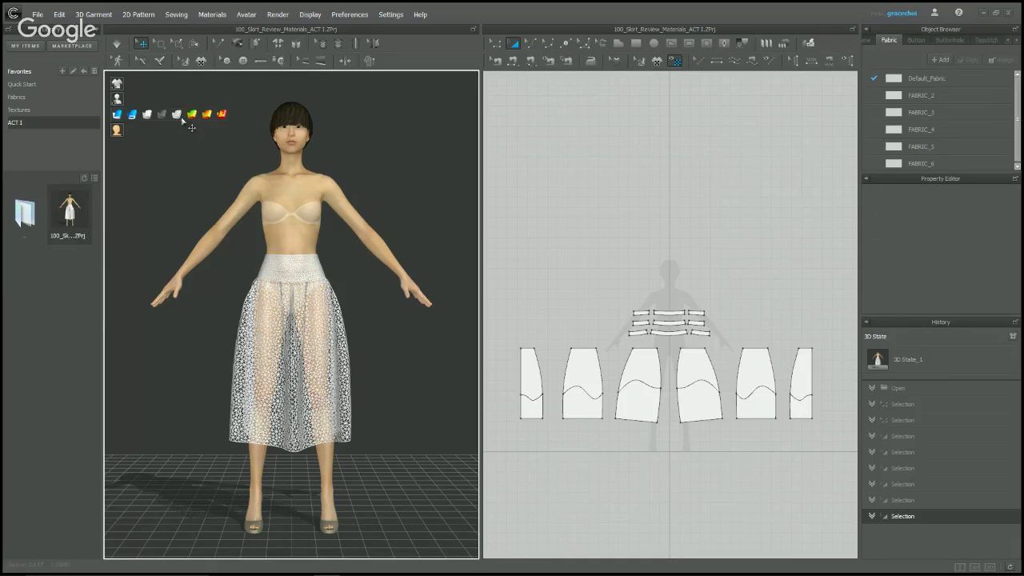
right_click_drag(399, 330, 378, 334)
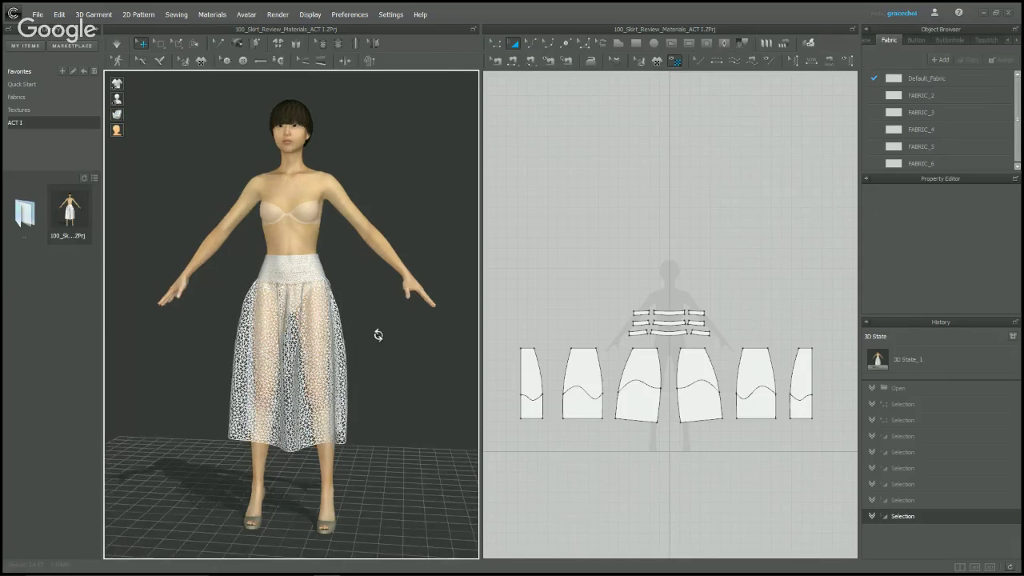
scroll(375, 334, "up", 6)
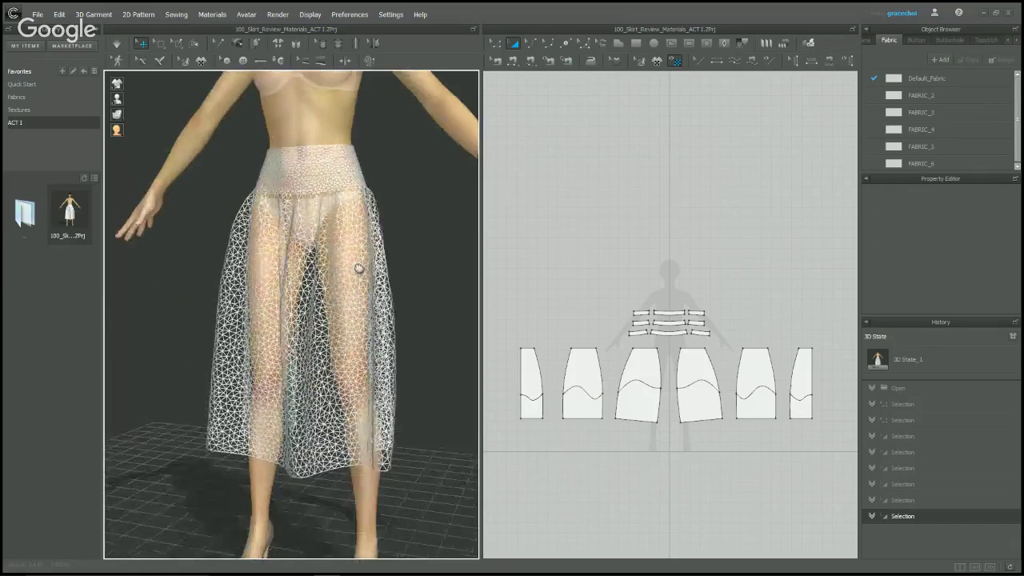
right_click_drag(362, 254, 347, 272)
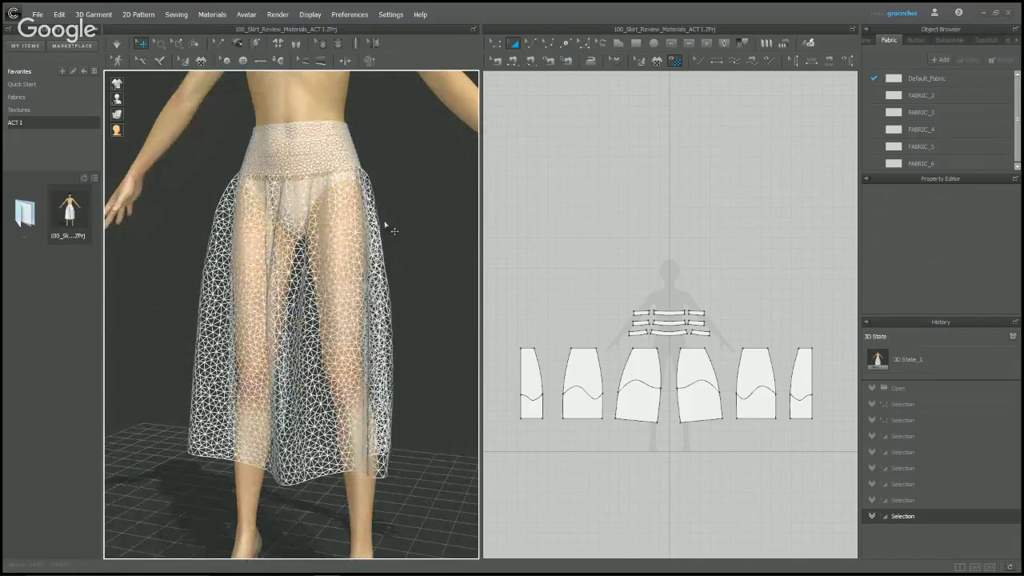
scroll(409, 217, "up", 1)
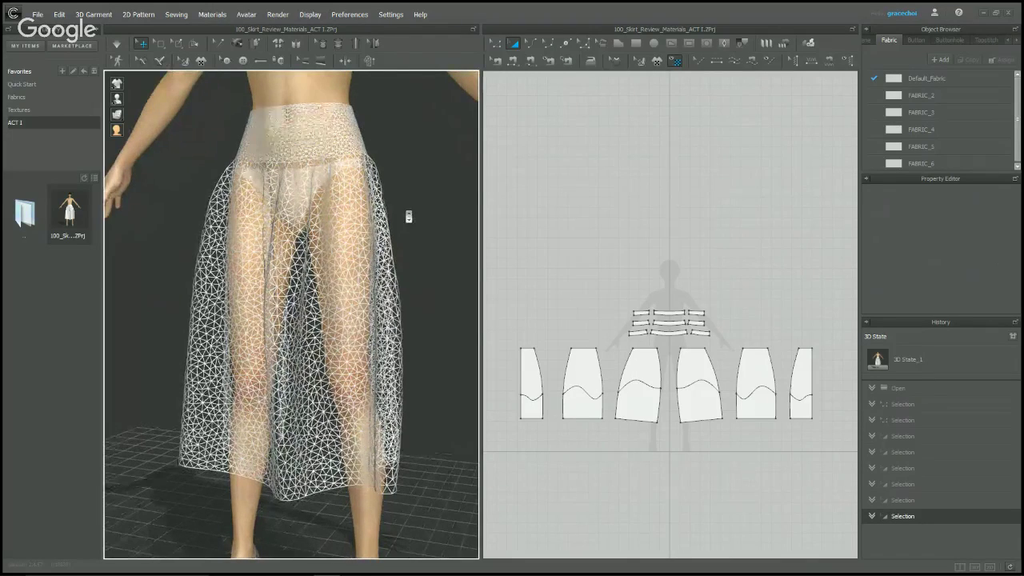
right_click_drag(409, 216, 398, 229)
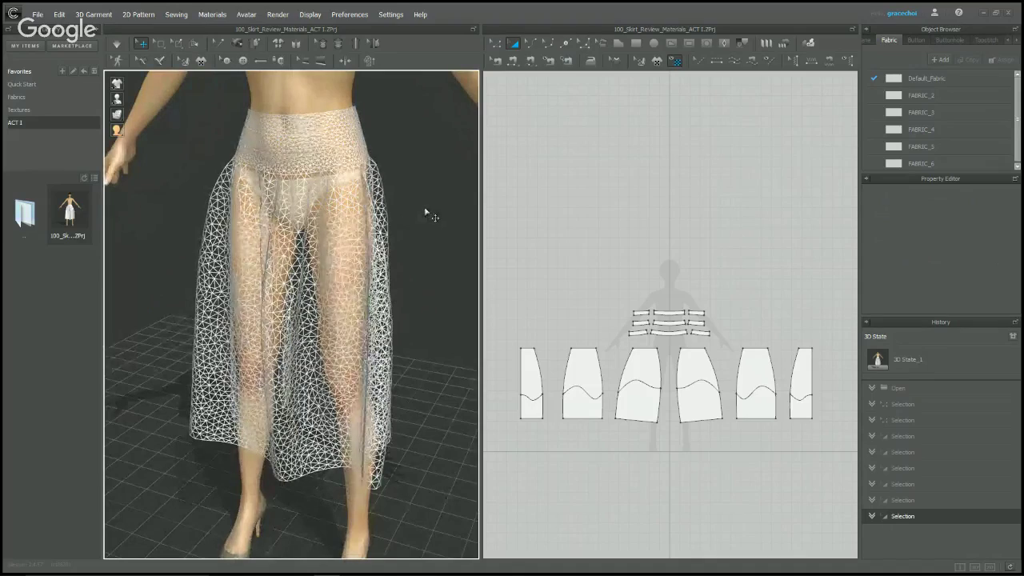
scroll(286, 163, "up", 8)
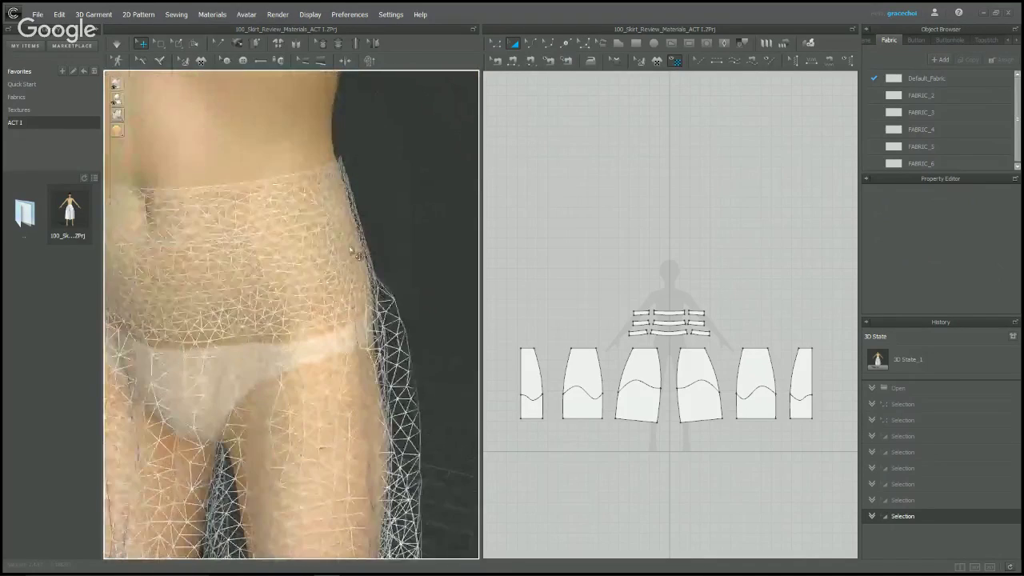
left_click(357, 254)
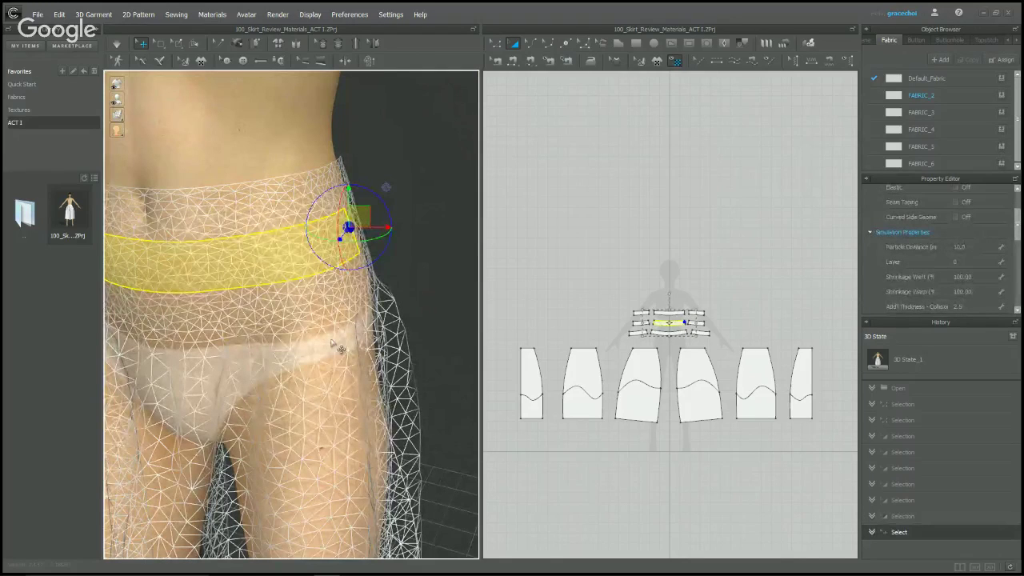
- Compare the particle distance and mesh density of the waistband pieces with those of the front skirt panel
left_click(331, 387)
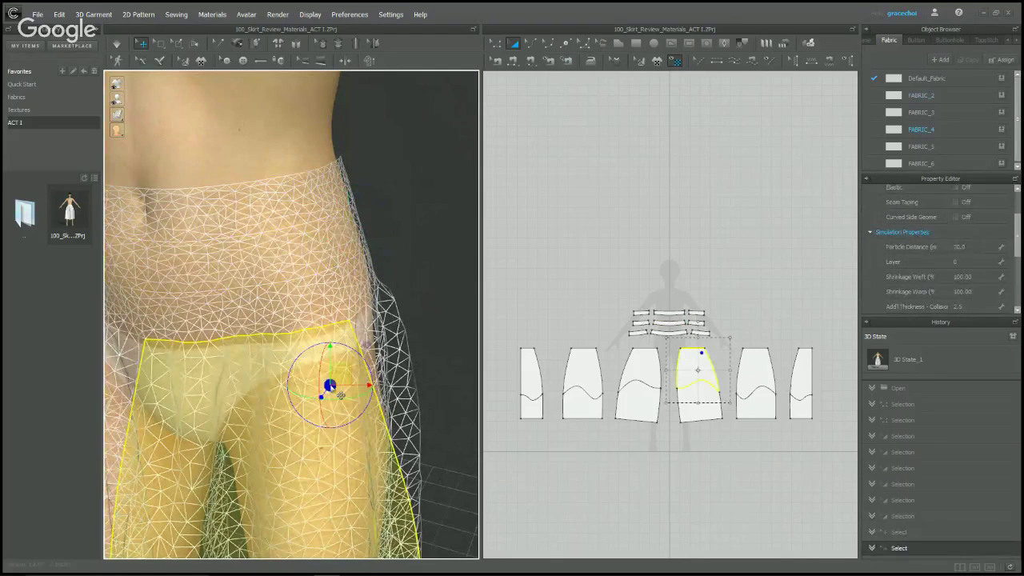
left_click(363, 258)
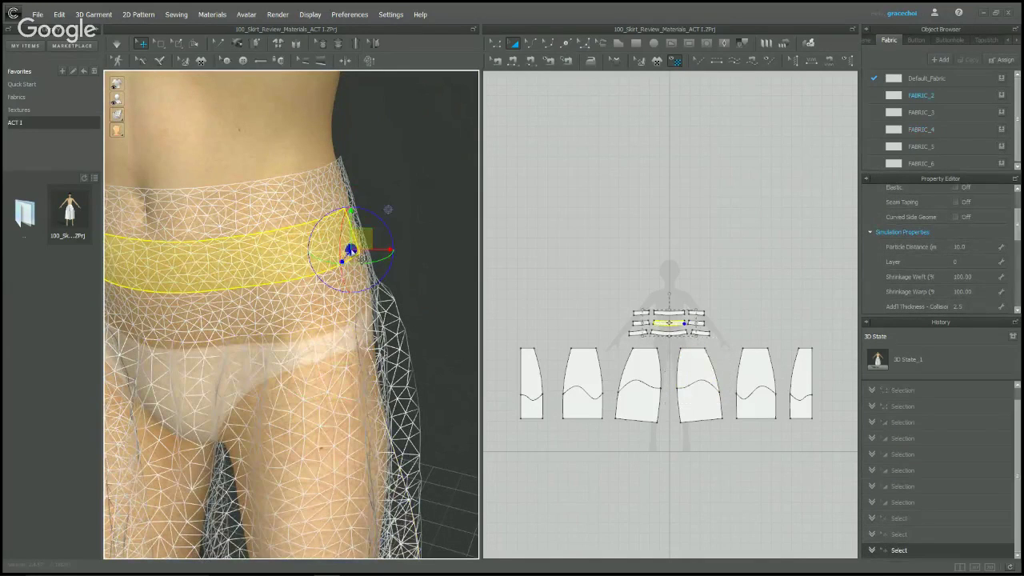
left_click(357, 445)
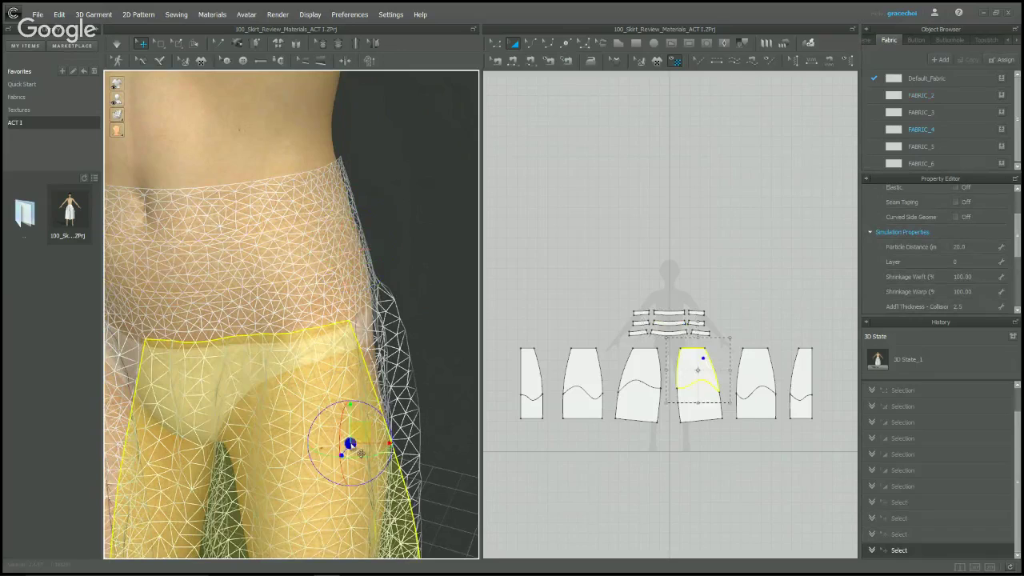
left_click(364, 264)
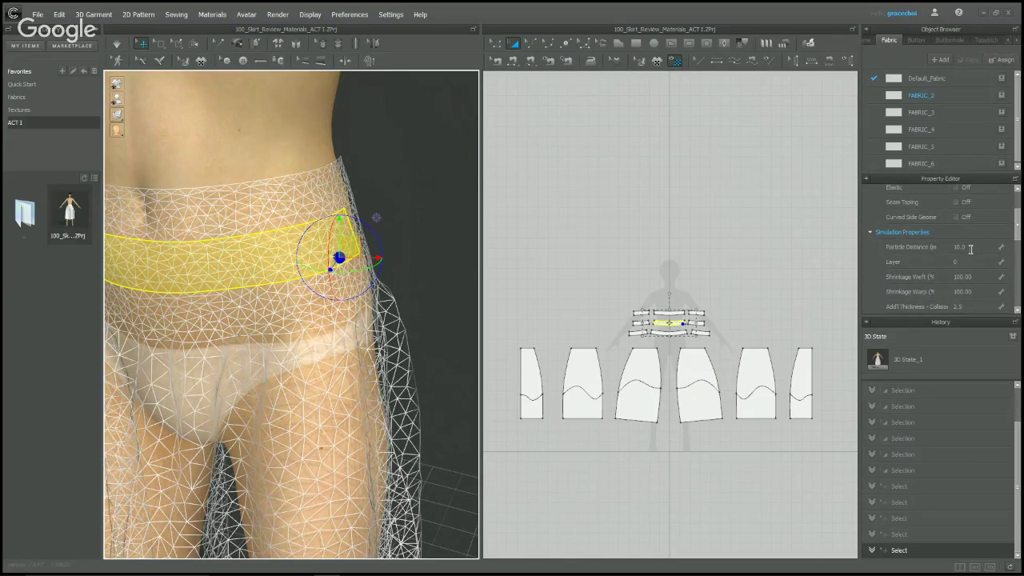
left_click(460, 211)
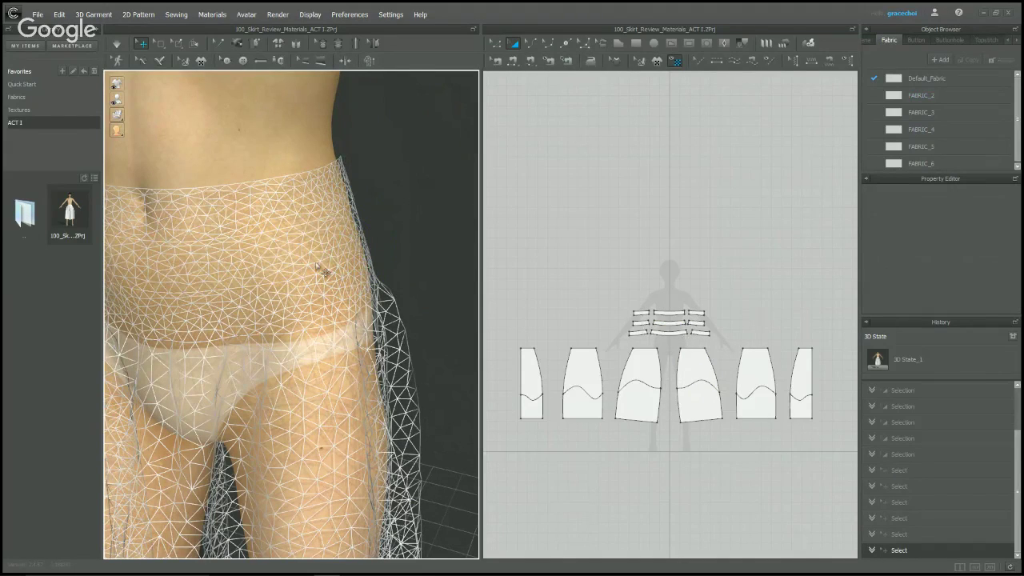
left_click(328, 423)
left_click(329, 281)
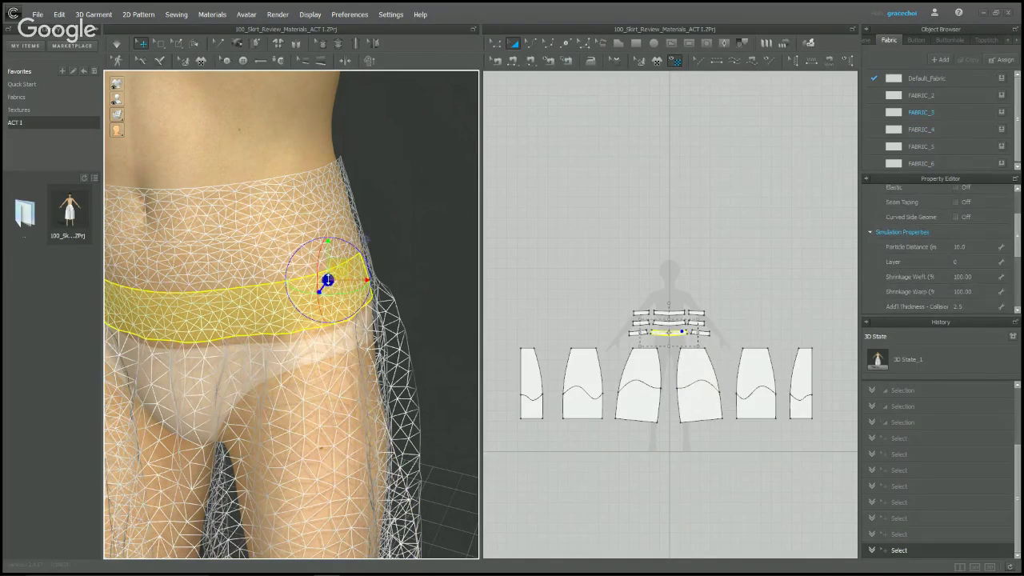
left_click(448, 196)
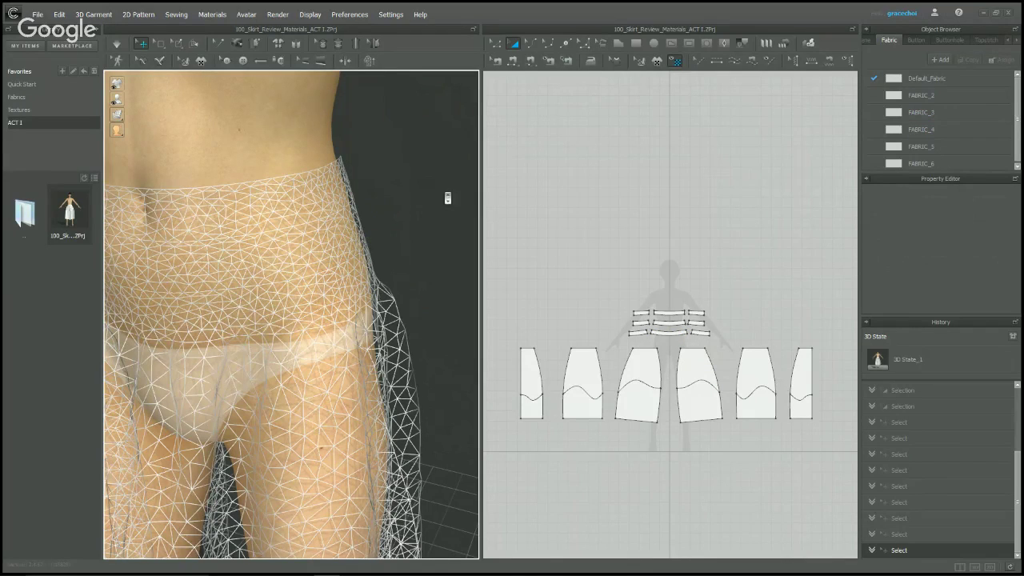
scroll(448, 198, "down", 10)
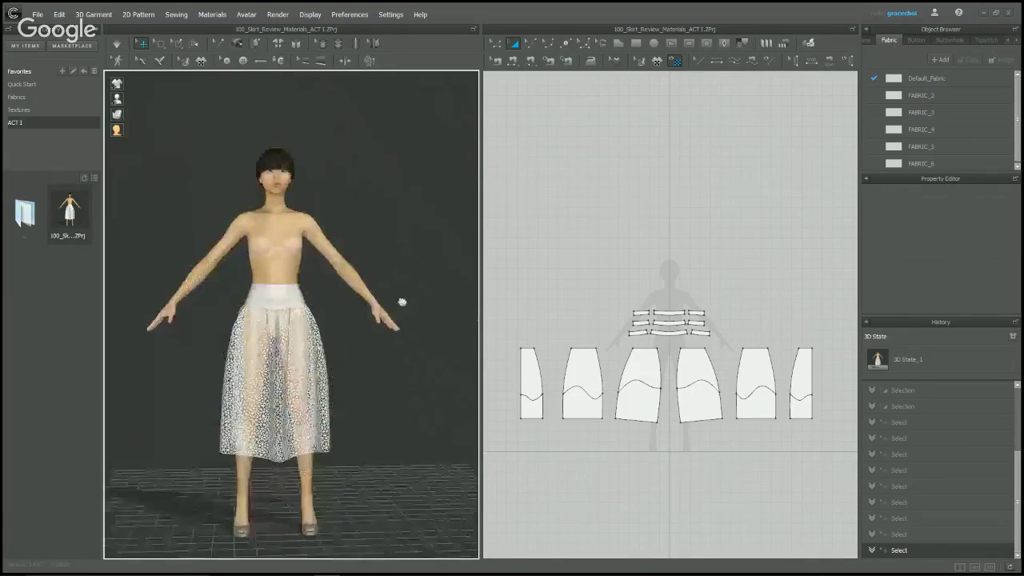
scroll(415, 280, "up", 5)
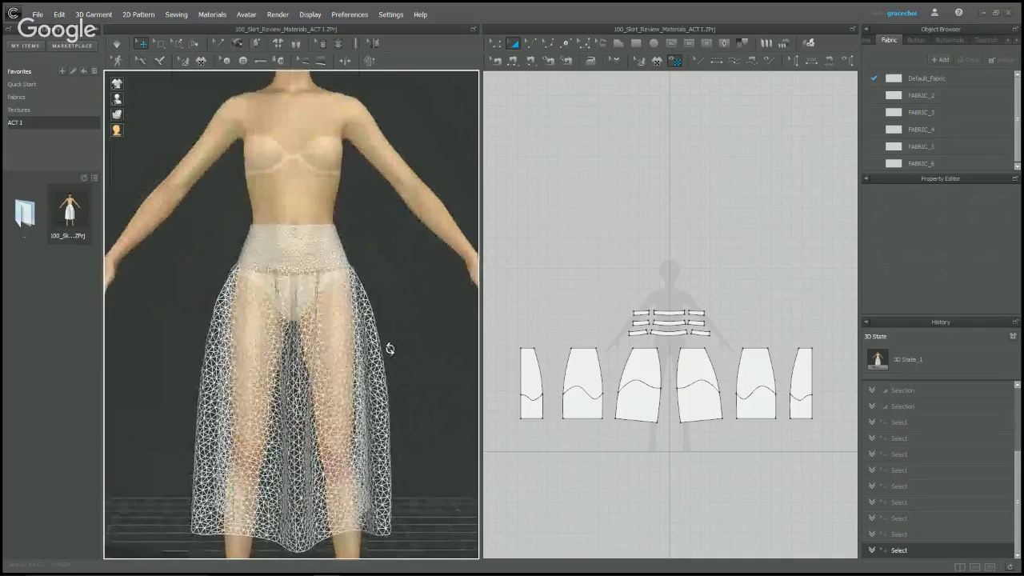
scroll(230, 267, "down", 1)
- Open the 100_Puff Grid puzzle project from ACT I > 8_Particle Distance > A_Puzzles without saving the current file and dismiss its introduction
double_click(21, 217)
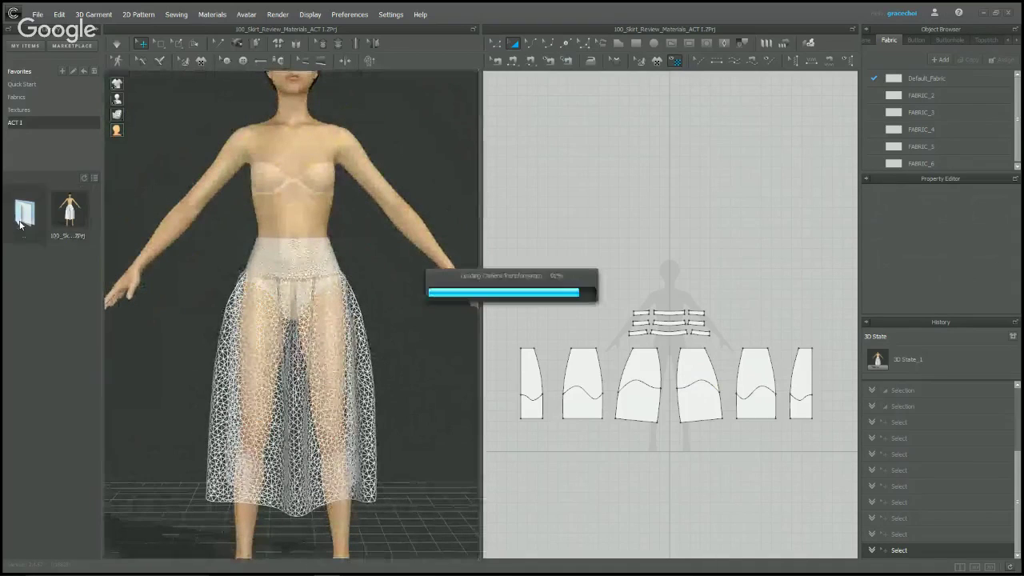
double_click(22, 218)
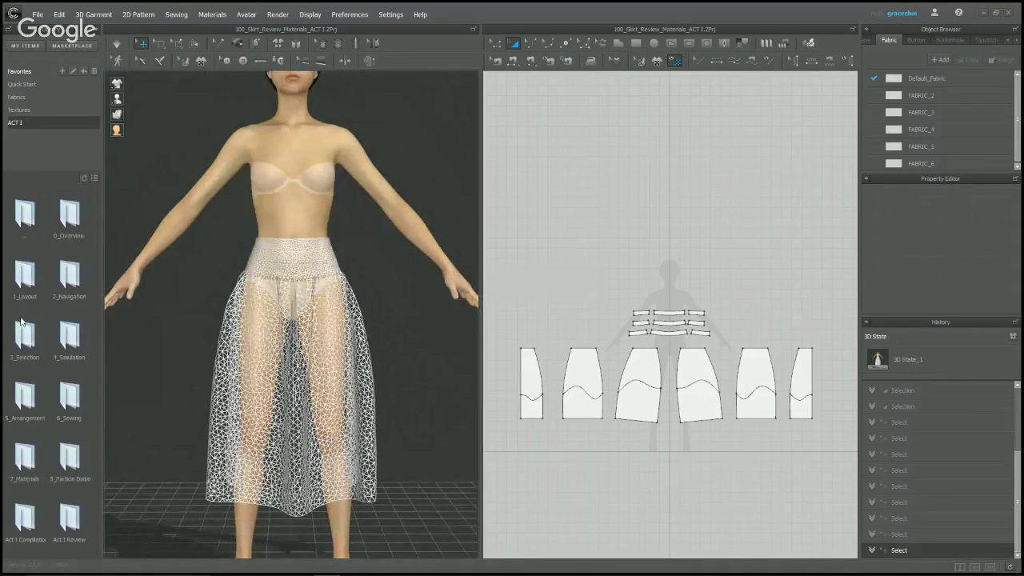
double_click(64, 471)
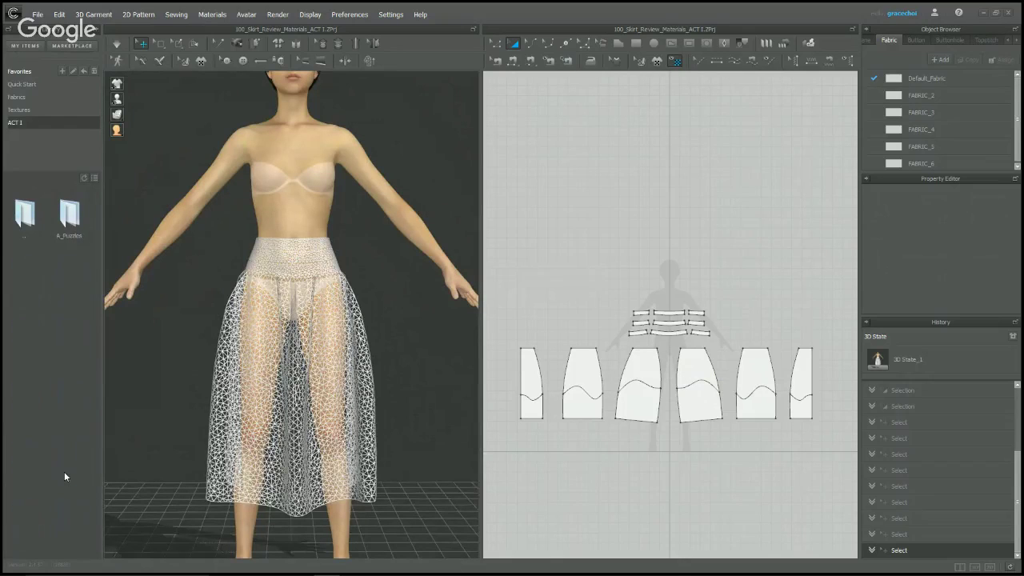
double_click(71, 218)
mouse_move(67, 224)
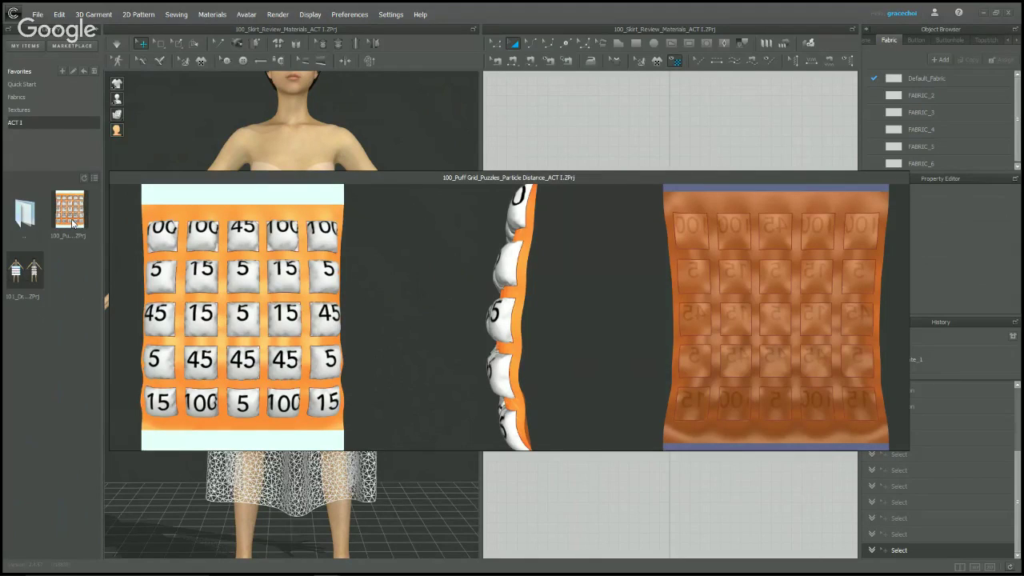
double_click(68, 224)
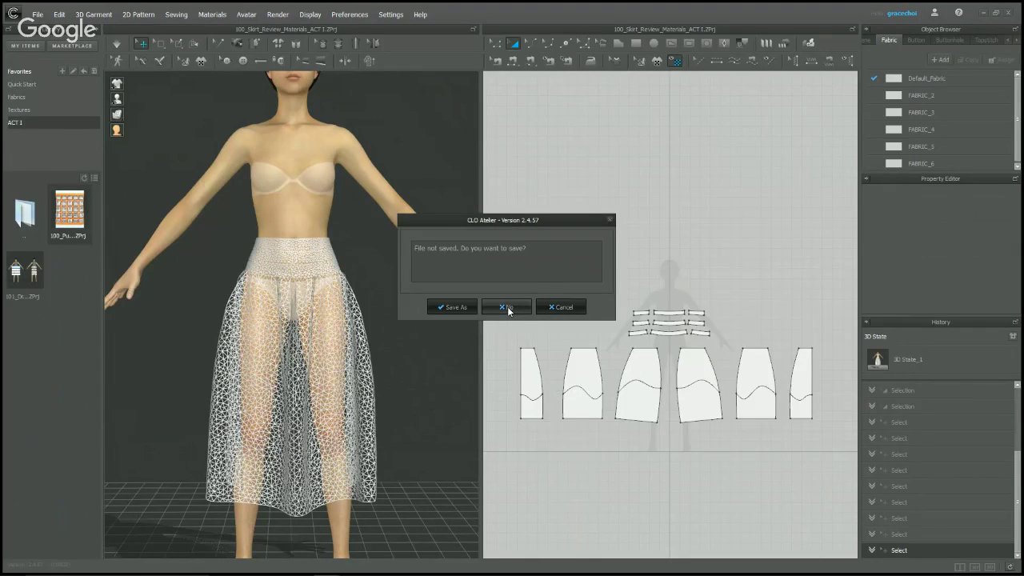
left_click(507, 308)
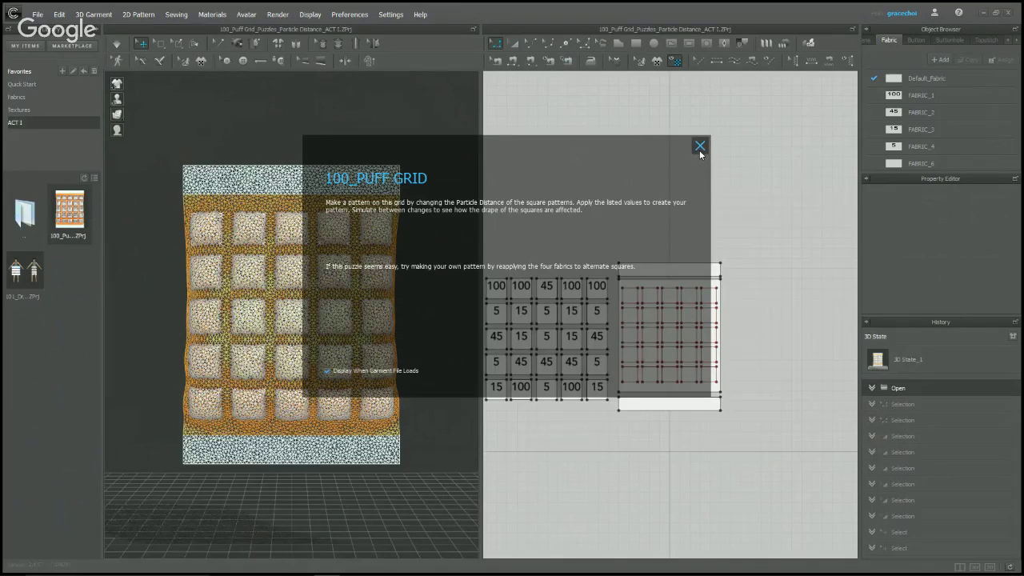
left_click(700, 146)
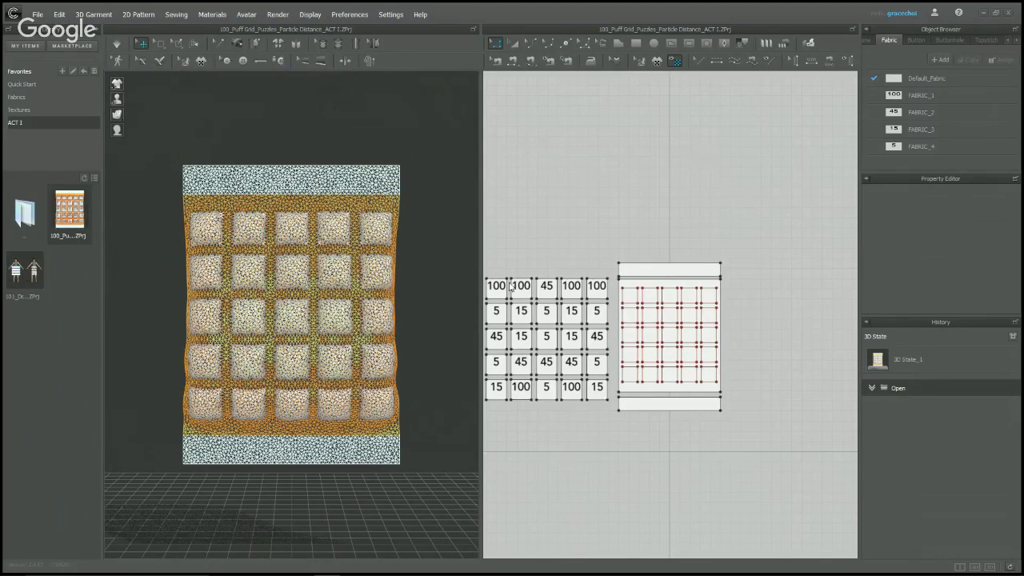
- Set the particle distance of the six square patterns marked 100 in the grid's first and last rows to 100 mm
scroll(608, 320, "up", 3)
scroll(722, 251, "up", 1)
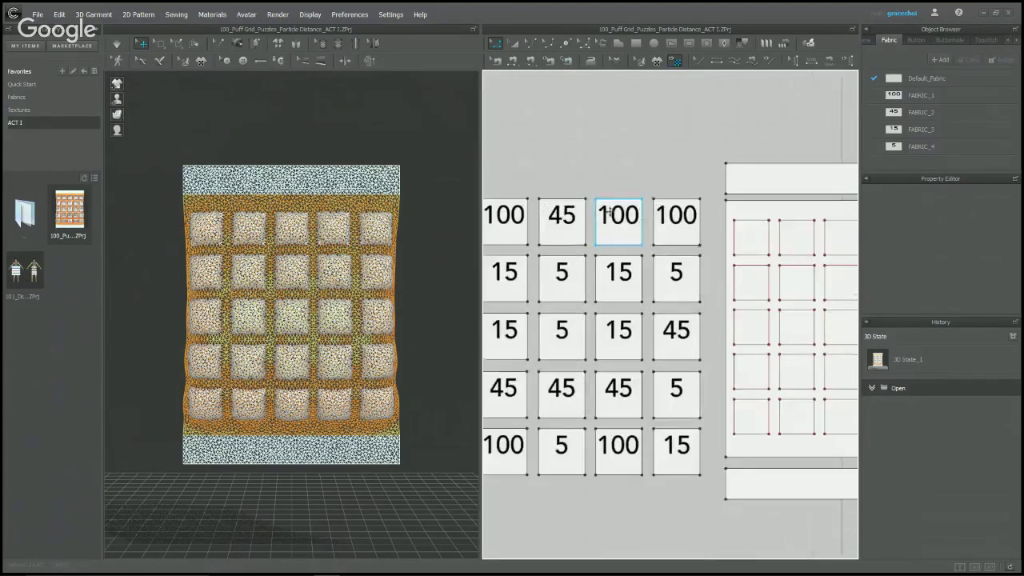
scroll(704, 255, "down", 5)
scroll(643, 258, "up", 2)
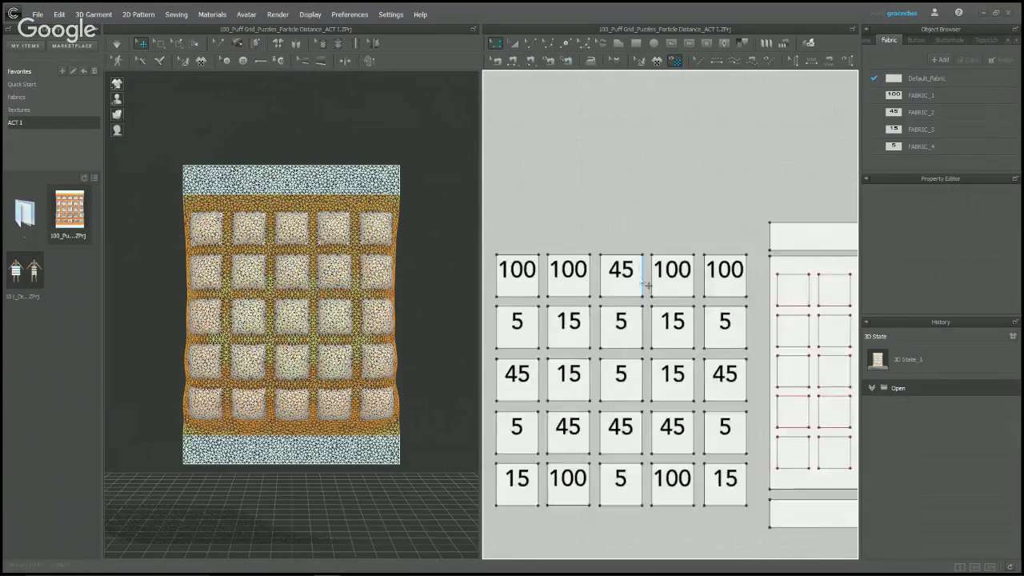
scroll(628, 255, "down", 3)
scroll(615, 238, "up", 1)
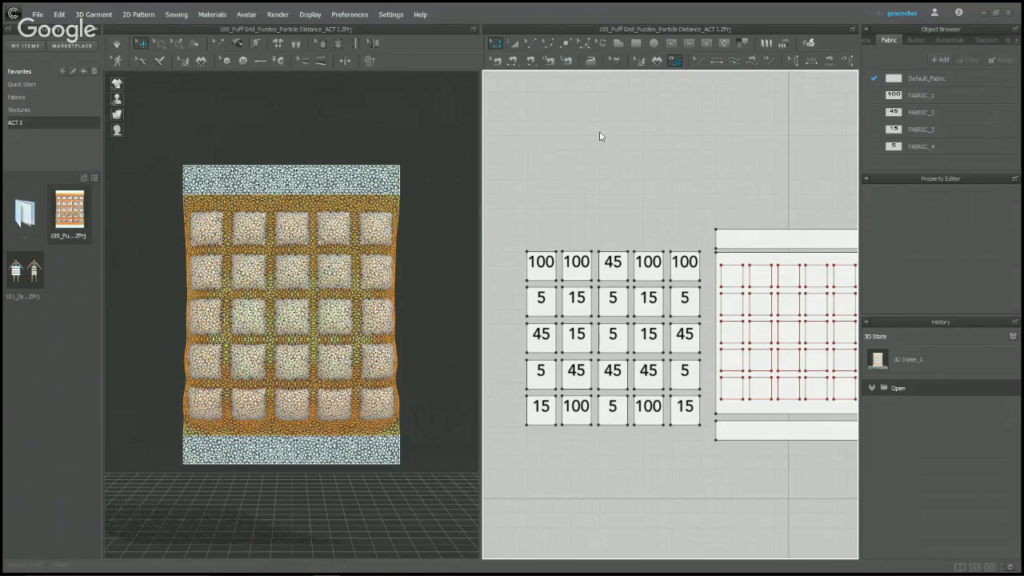
left_click(575, 262)
left_click(536, 276)
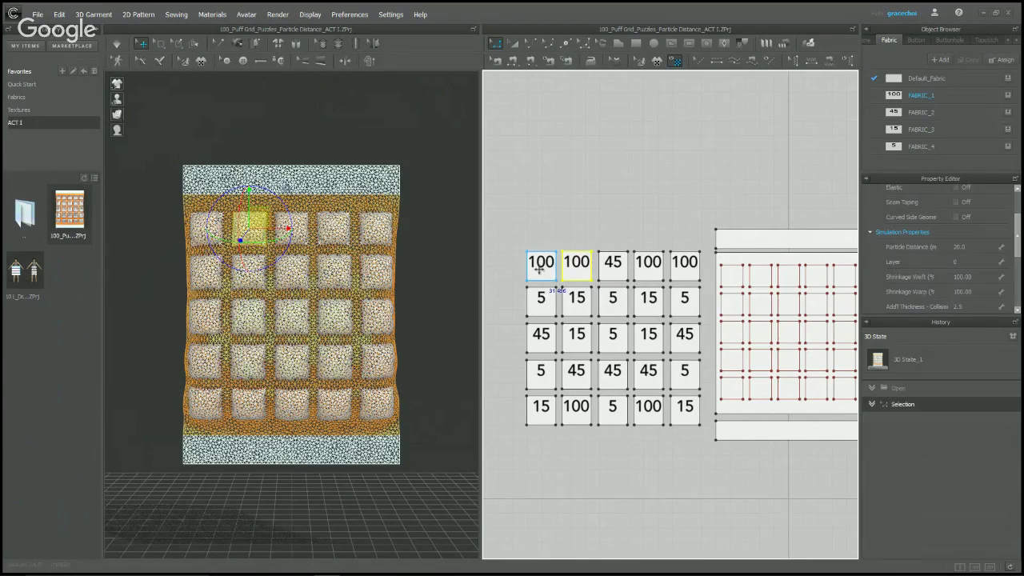
left_click(518, 42)
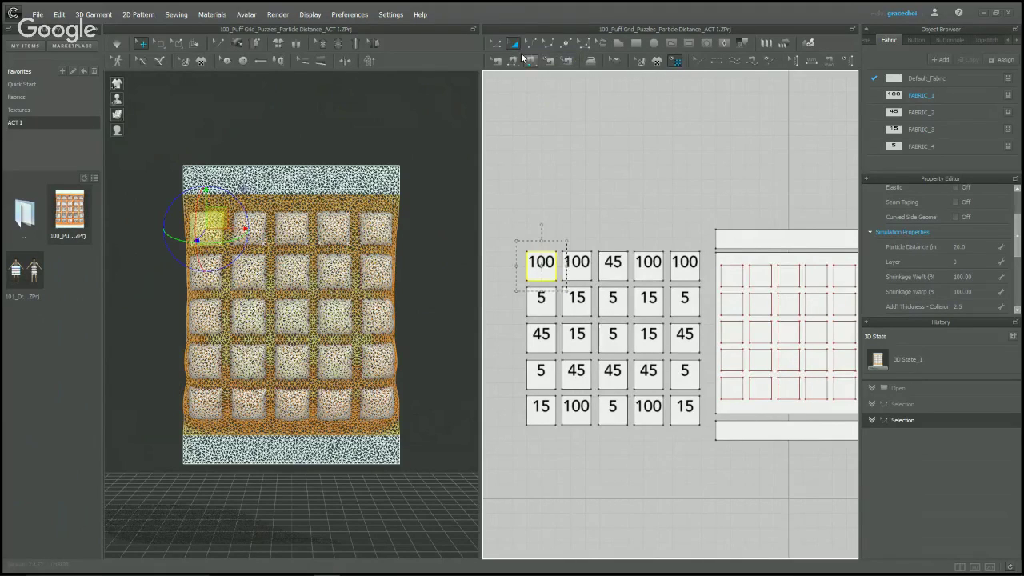
left_click(578, 271, "shift")
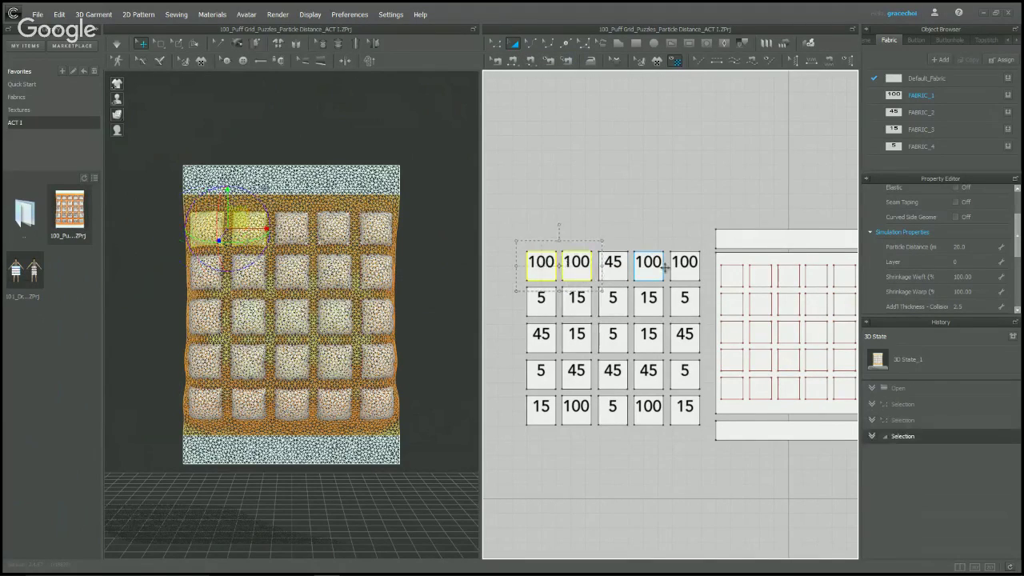
left_click(648, 267, "shift")
left_click(684, 275, "shift")
left_click(576, 406, "shift")
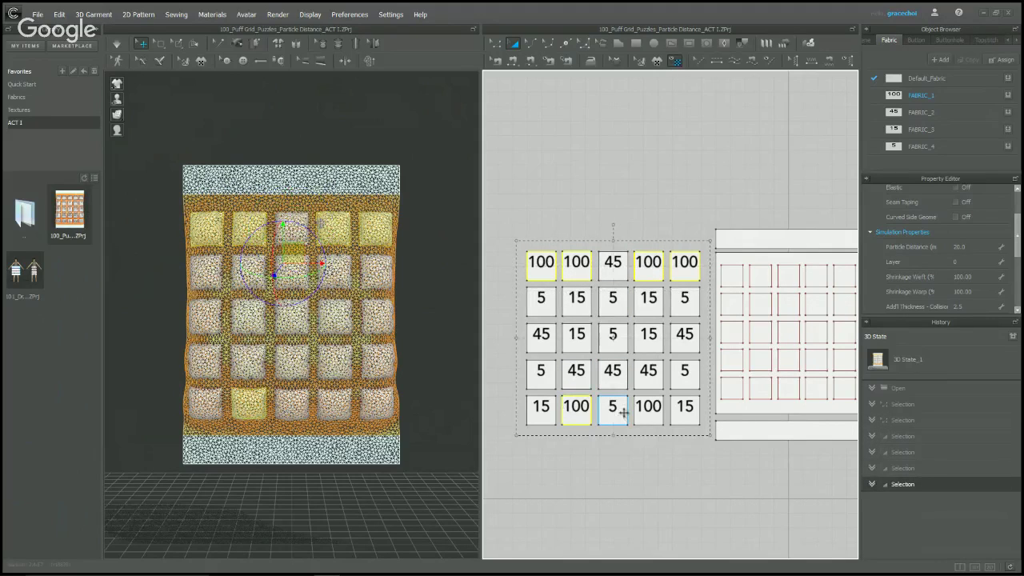
left_click(648, 406, "shift")
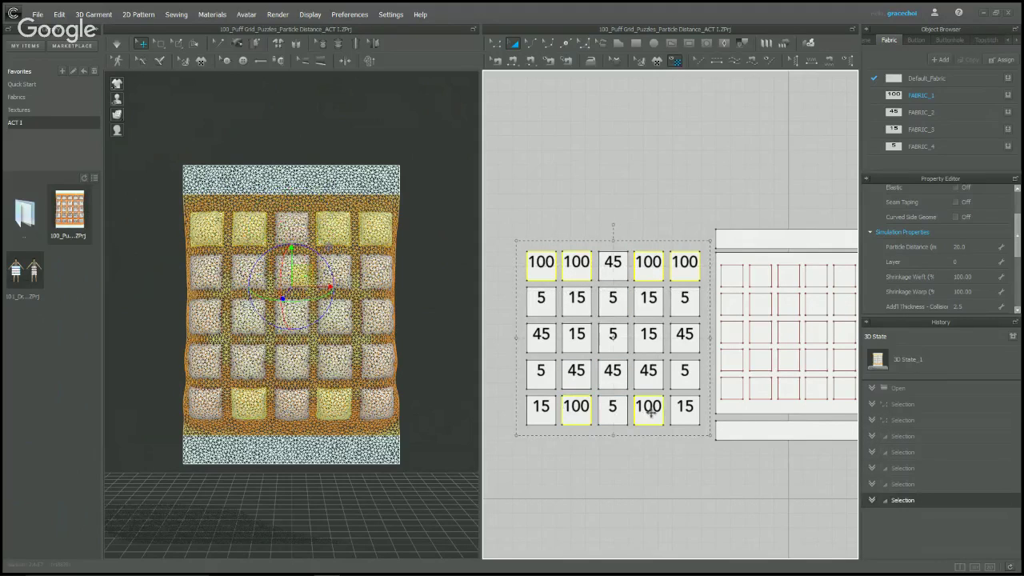
left_click(969, 248)
key("Return")
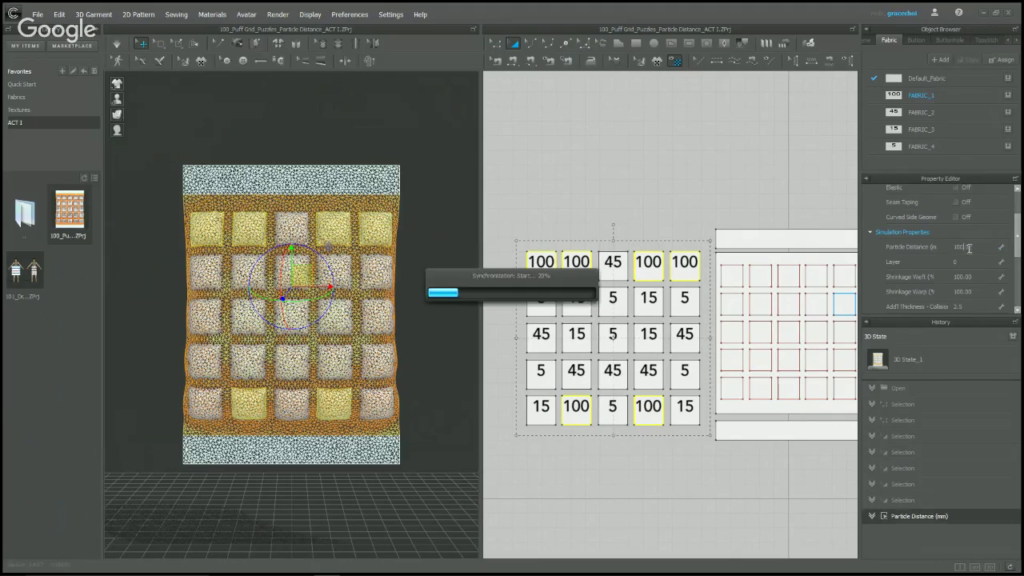
- Set the particle distance of the six square patterns marked 45 to 45 mm
left_click(609, 266)
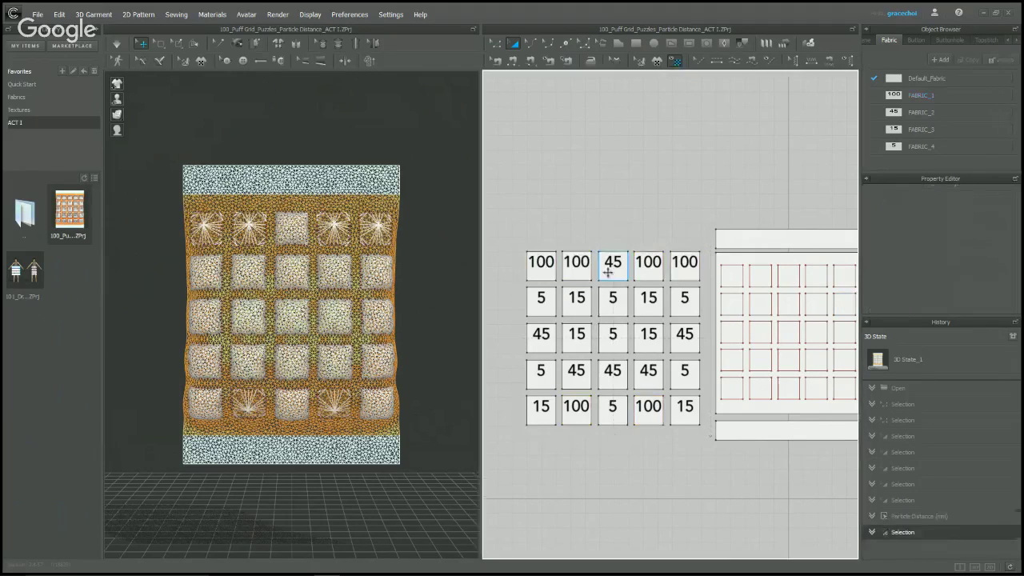
left_click(539, 337, "shift")
left_click(576, 371, "shift")
left_click(649, 371, "shift")
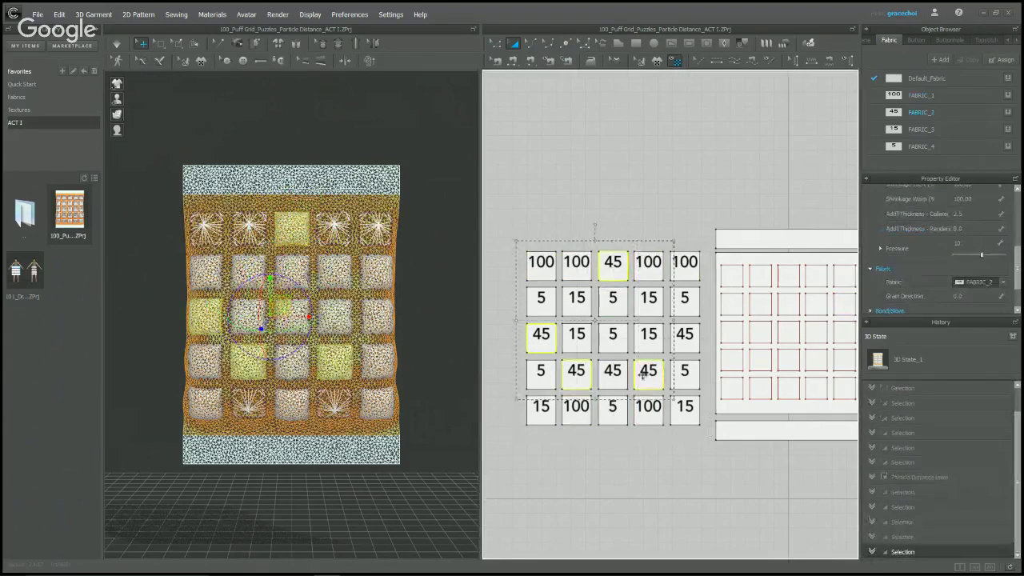
left_click(613, 370, "shift")
left_click(678, 346, "shift")
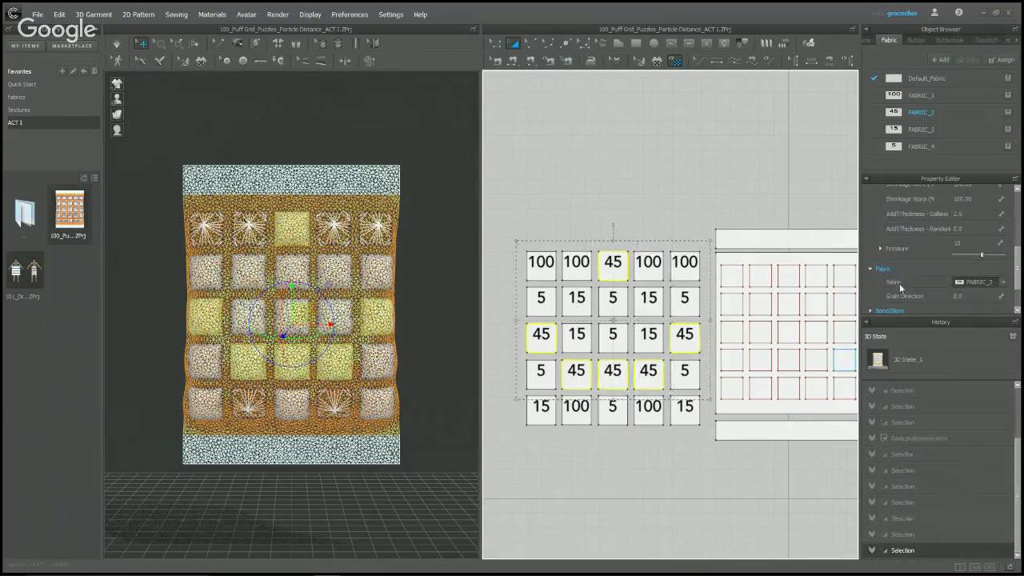
scroll(974, 227, "up", 3)
scroll(973, 227, "up", 1)
left_click(973, 282)
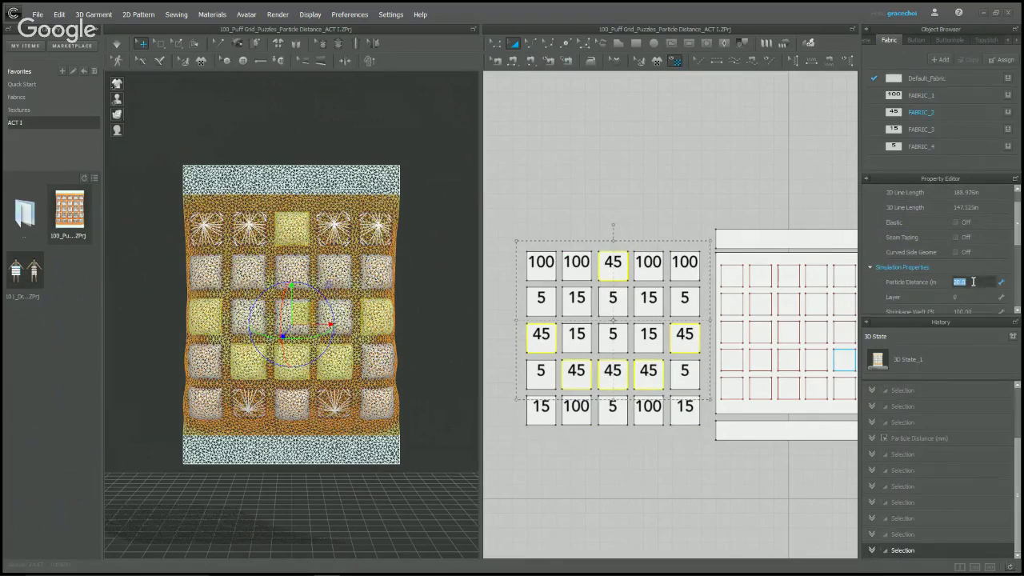
type("45")
key("Return")
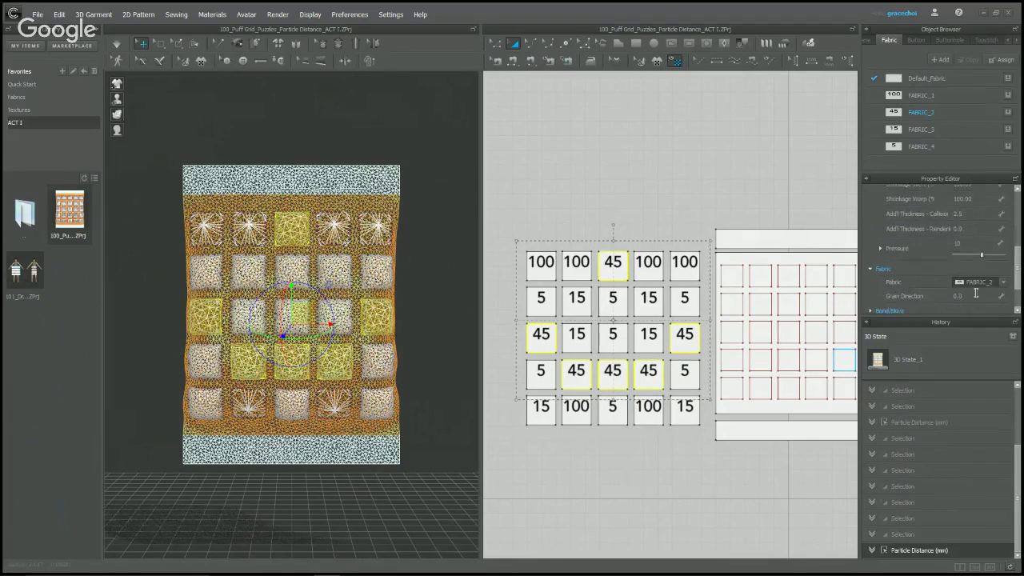
- Set the particle distance of the six square patterns marked 15 to 15 mm
left_click(576, 298)
left_click(650, 301, "shift")
left_click(649, 334, "shift")
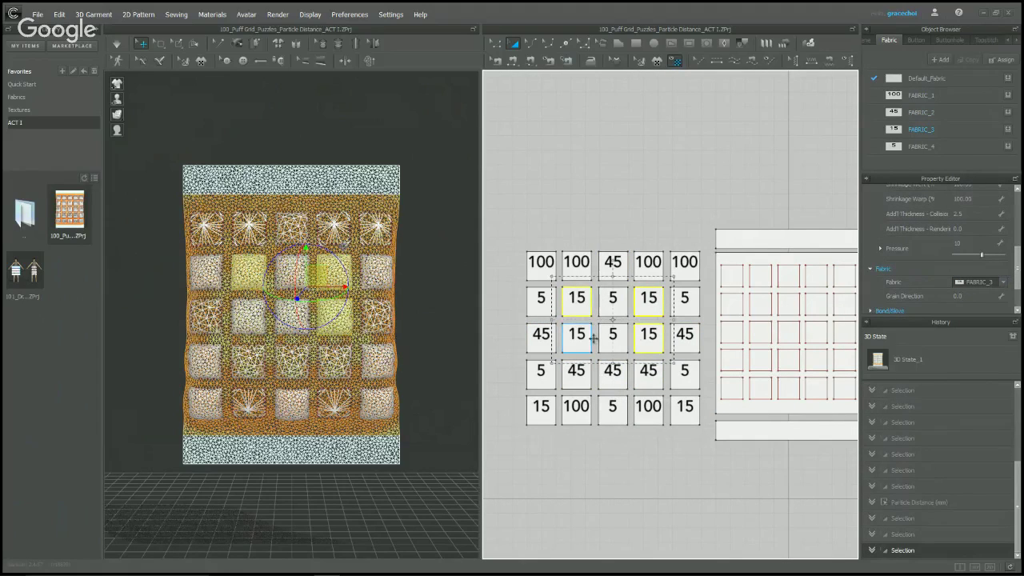
left_click(578, 335, "shift")
left_click(539, 417, "shift")
left_click(685, 412, "shift")
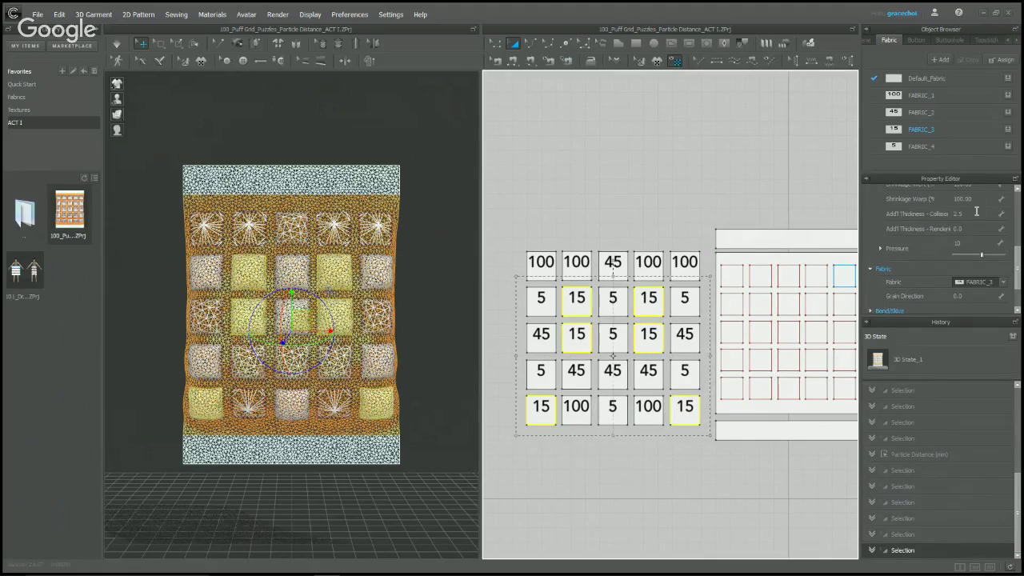
scroll(974, 240, "up", 5)
left_click(964, 249)
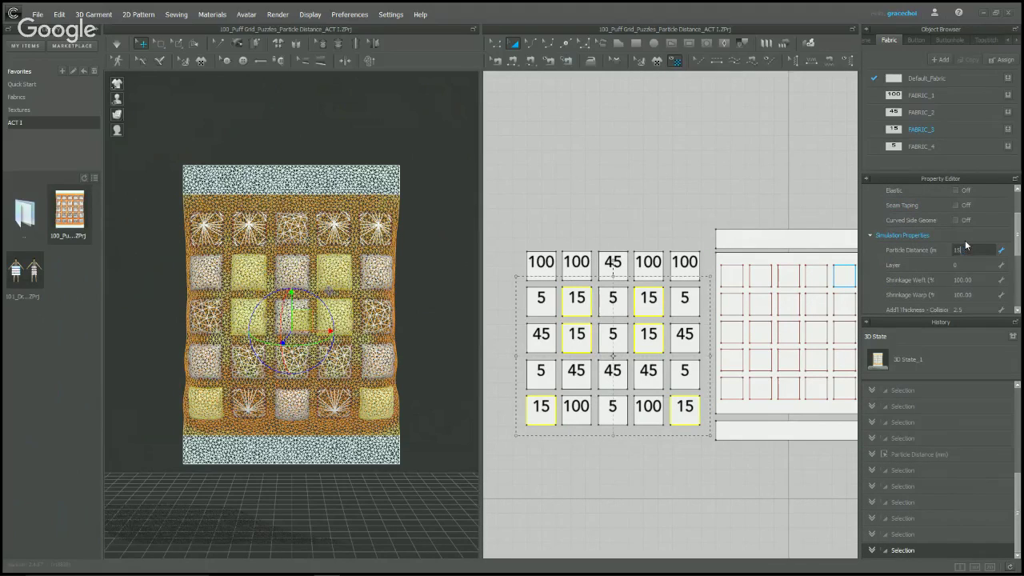
type("15")
key("Return")
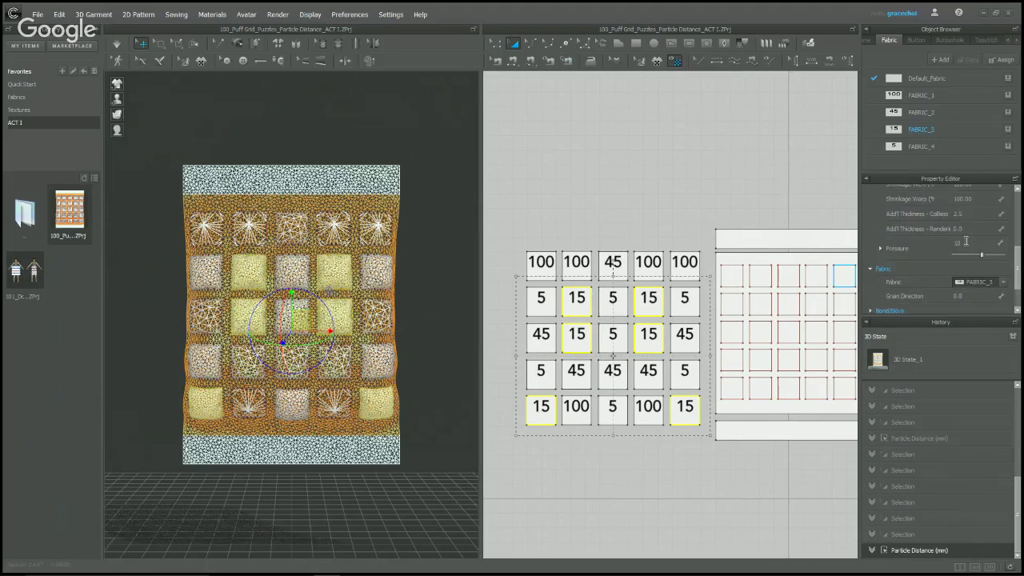
- Set the particle distance of the seven square patterns marked 5 to 5 mm
left_click(538, 302)
left_click(613, 297, "shift")
left_click(683, 297, "shift")
left_click(612, 335, "shift")
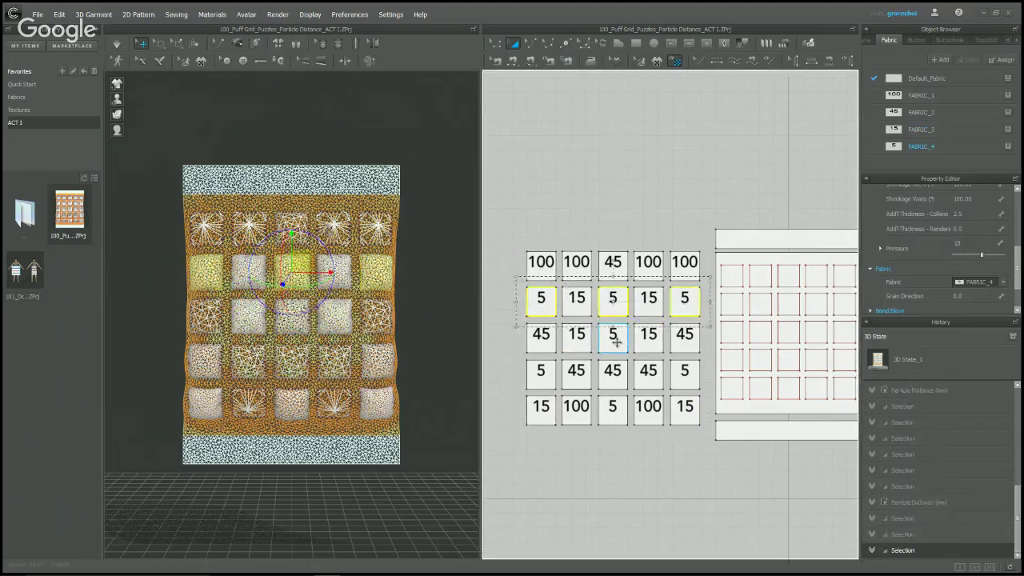
left_click(534, 370, "shift")
left_click(685, 370, "shift")
left_click(613, 406, "shift")
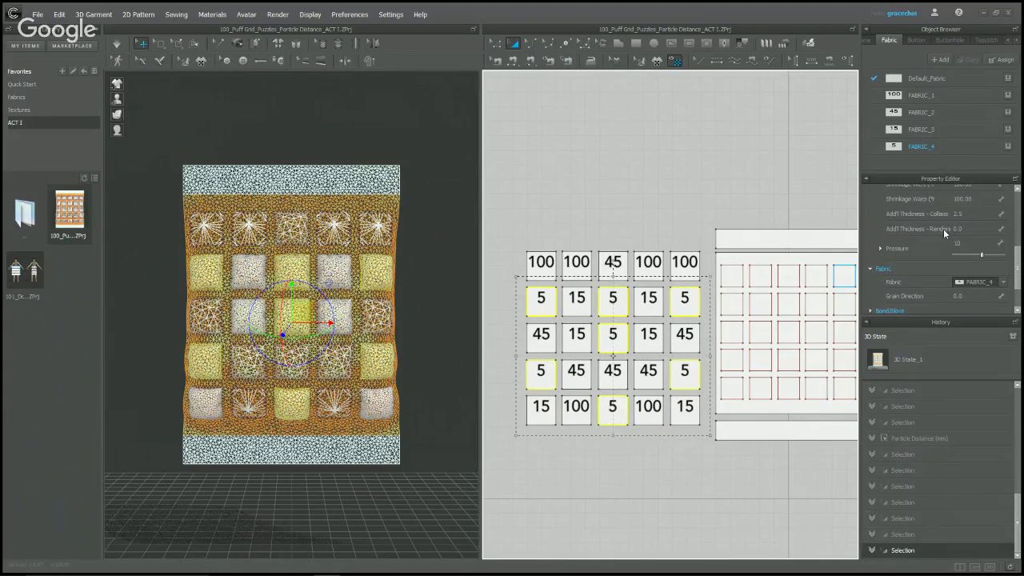
scroll(944, 233, "up", 3)
double_click(968, 251)
type("5")
key("Return")
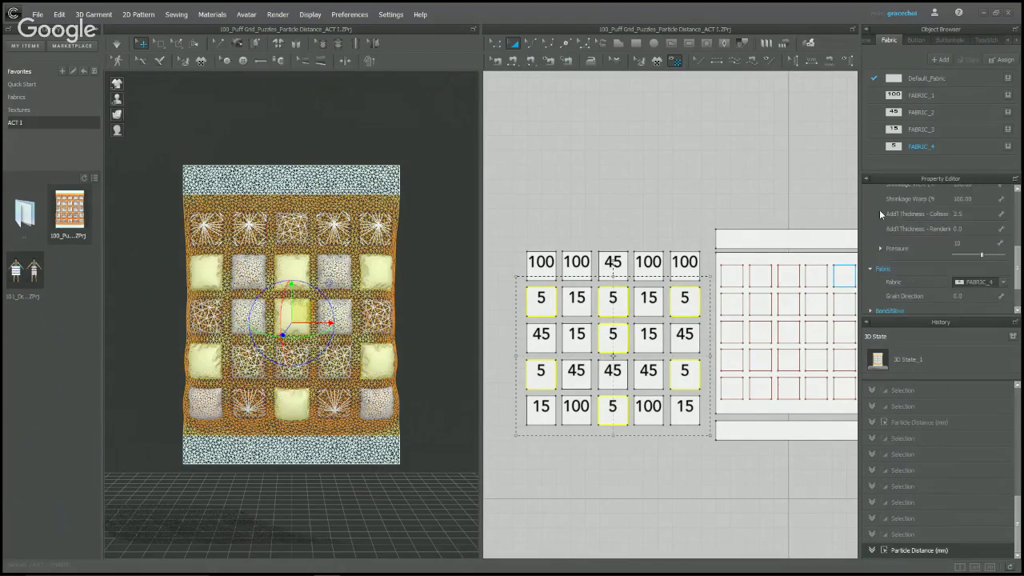
left_click(583, 186)
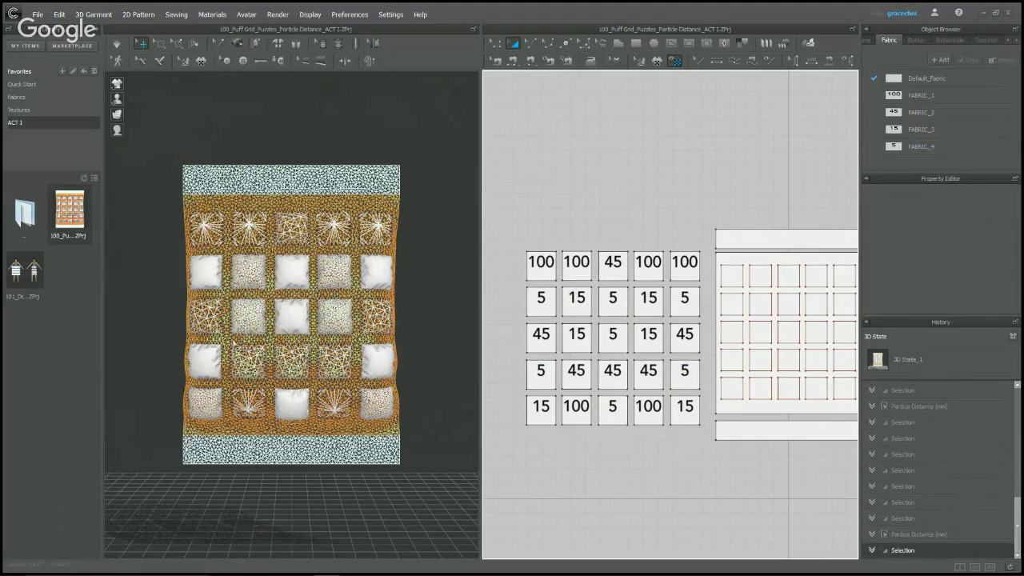
- Display the garment as Textured Surface and run the simulation briefly so the puff grid drapes with its new particle distances
right_click_drag(381, 292, 416, 327)
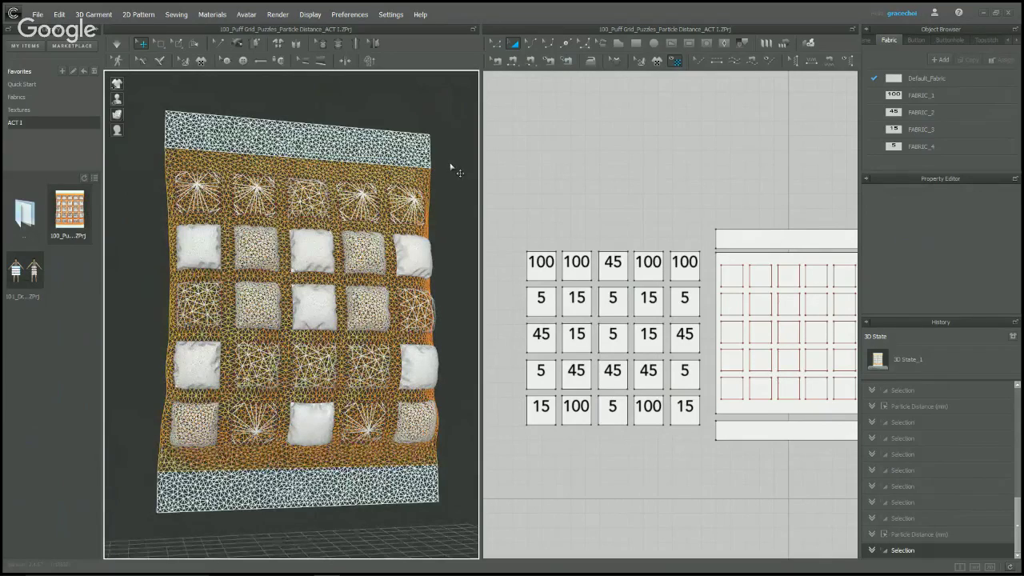
left_click(551, 308)
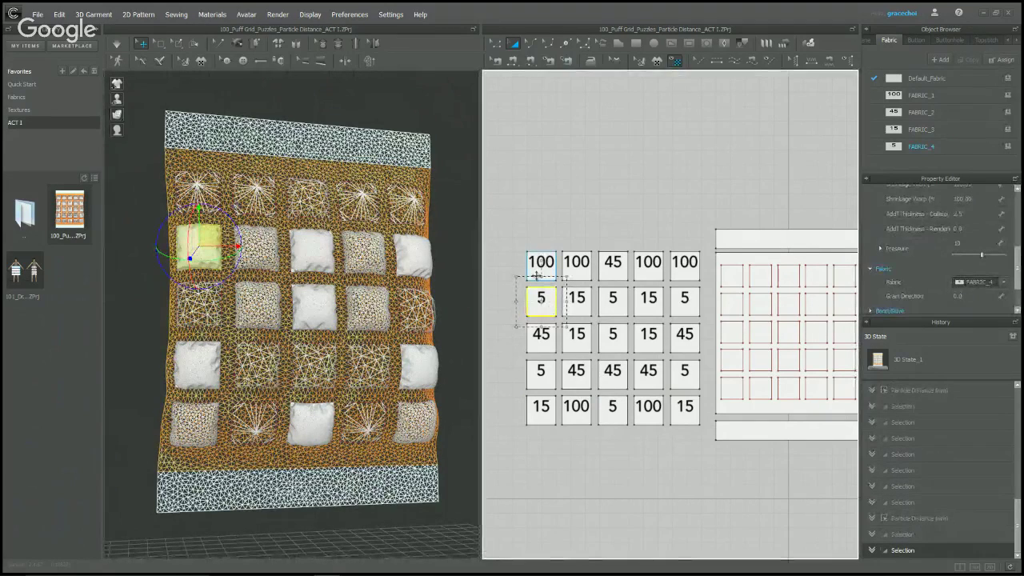
left_click(536, 274)
left_click(526, 168)
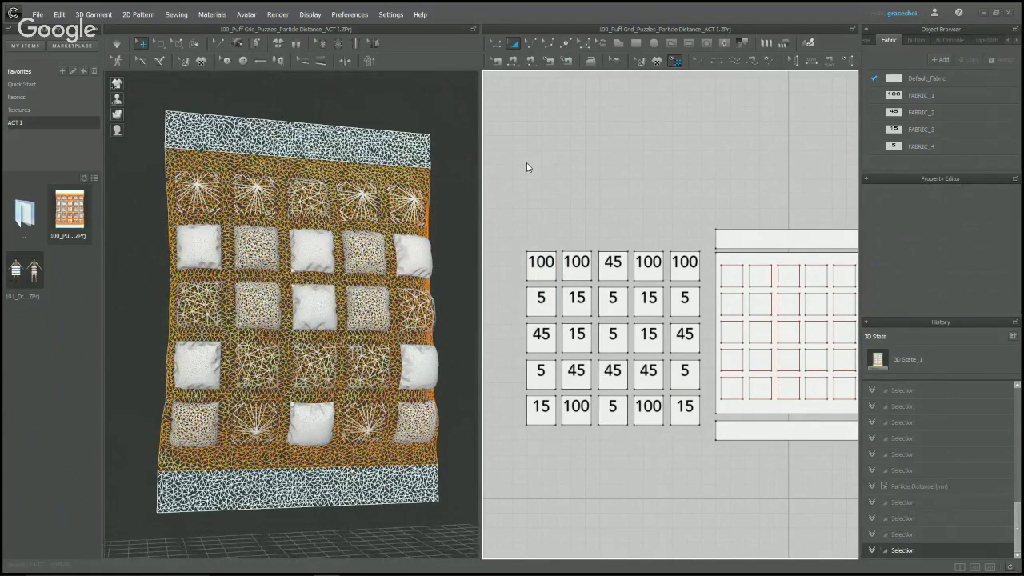
mouse_move(117, 115)
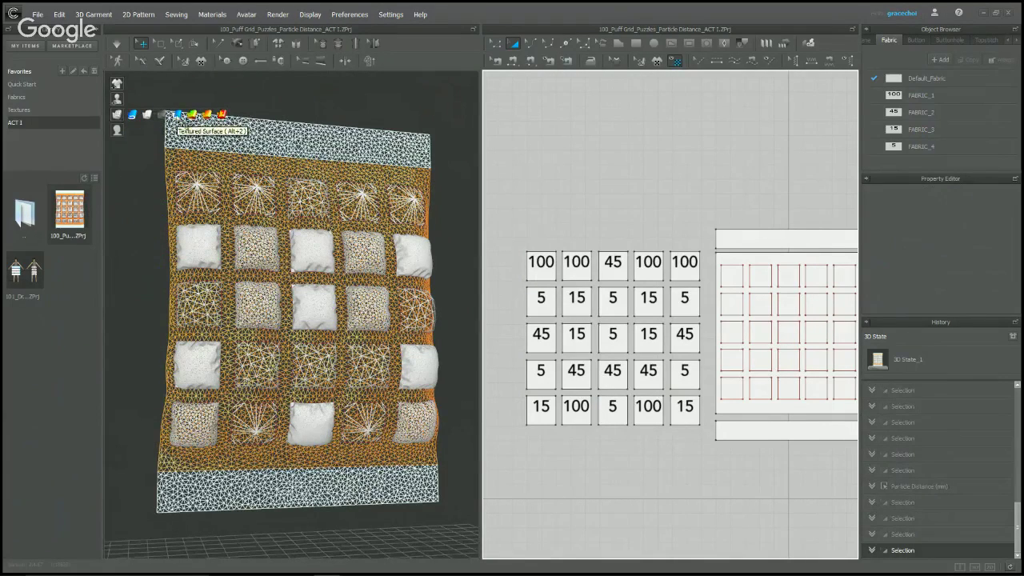
left_click(178, 114)
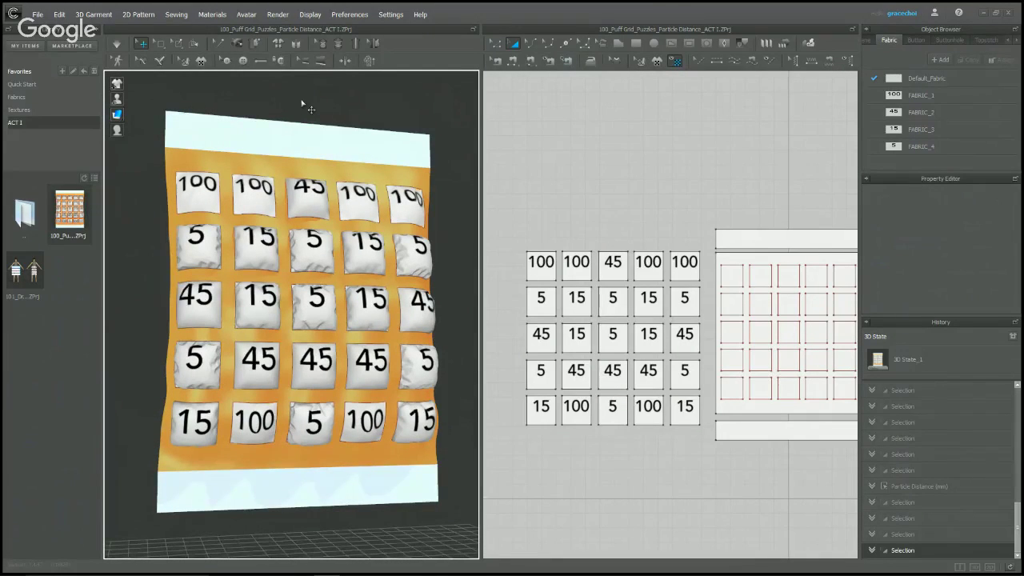
key("space")
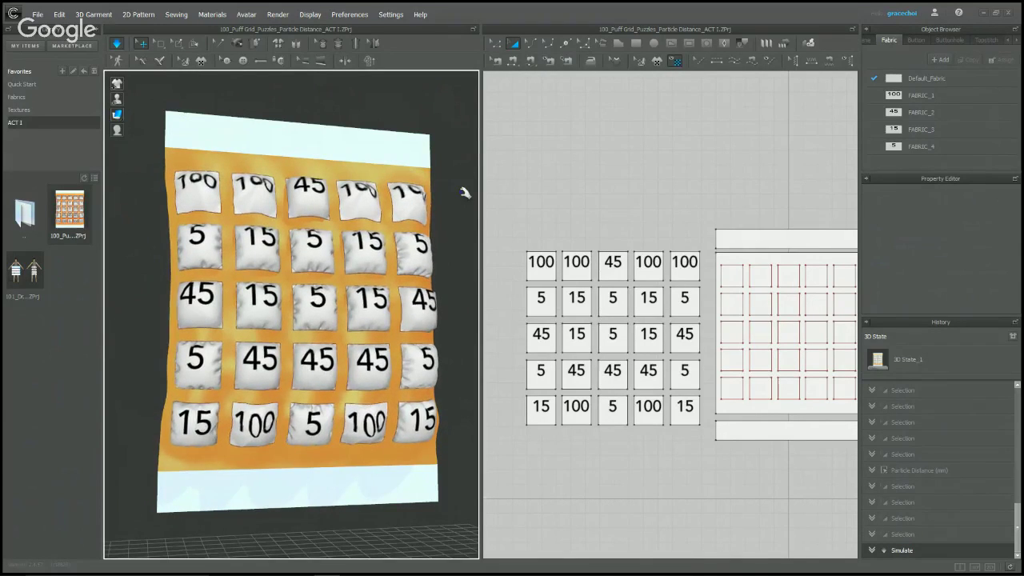
key("space")
- Examine the simulated puff squares up close and from several angles, comparing wrinkles and smoothness between the 5, 15, 45 and 100 squares
right_click_drag(216, 260, 288, 263)
scroll(295, 269, "up", 6)
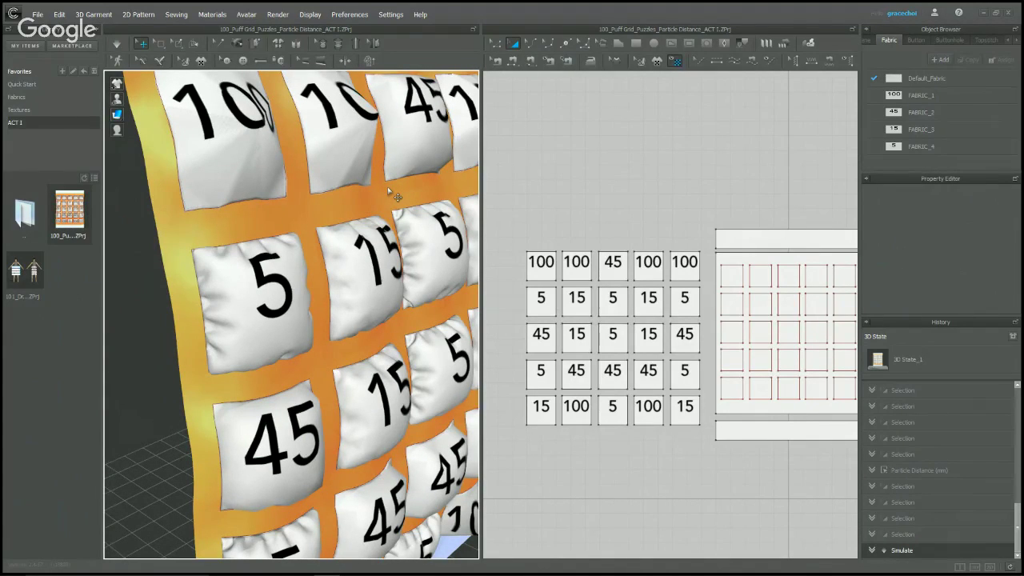
scroll(388, 192, "down", 5)
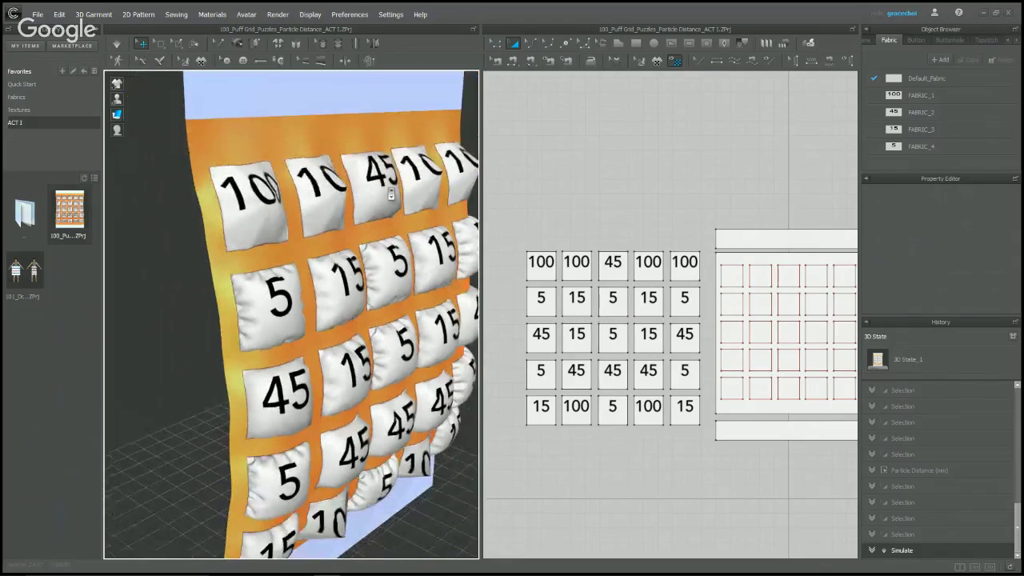
right_click_drag(391, 193, 344, 208)
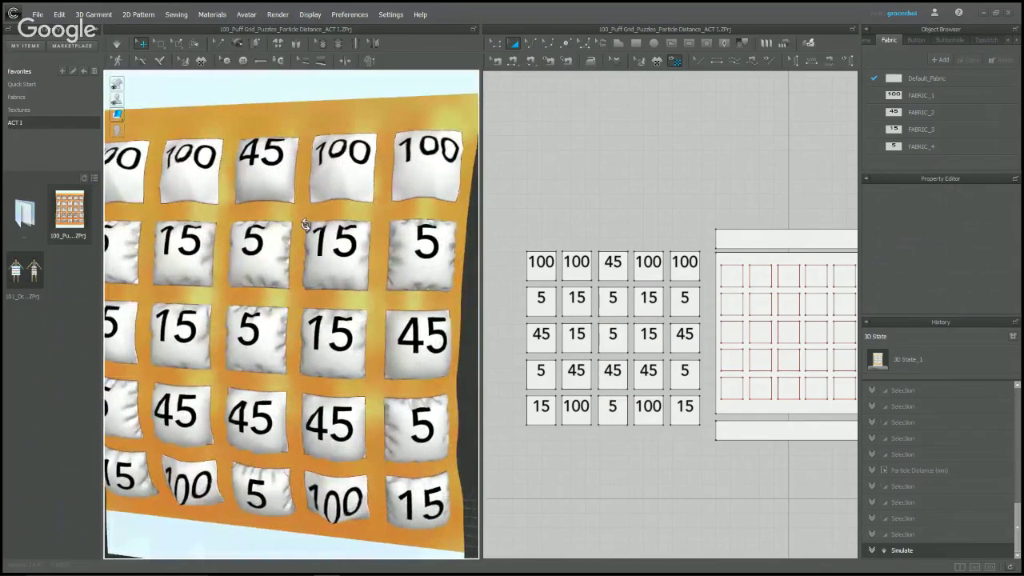
scroll(346, 206, "up", 3)
scroll(365, 244, "up", 4)
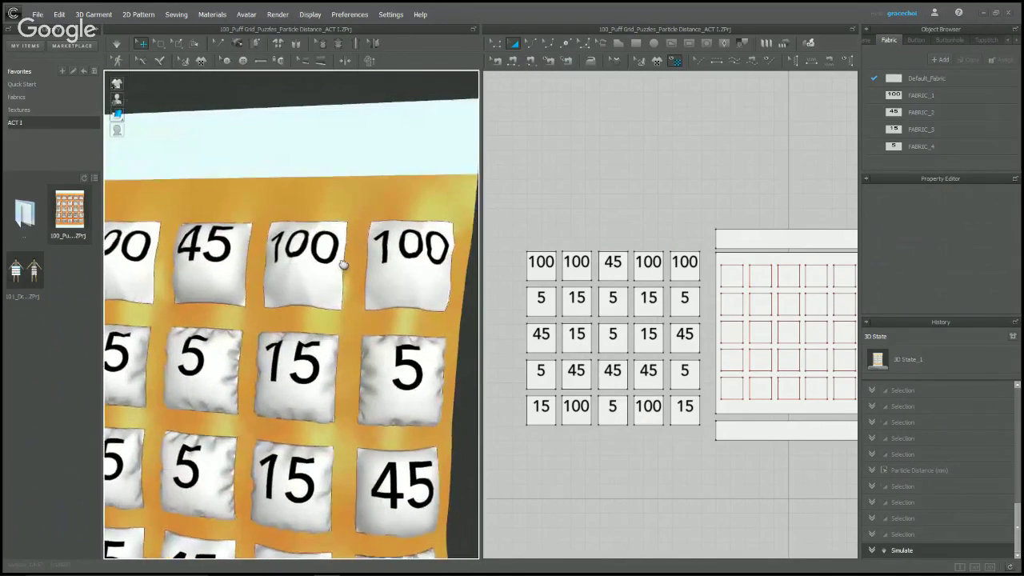
middle_click_drag(344, 265, 390, 228)
scroll(371, 256, "up", 1)
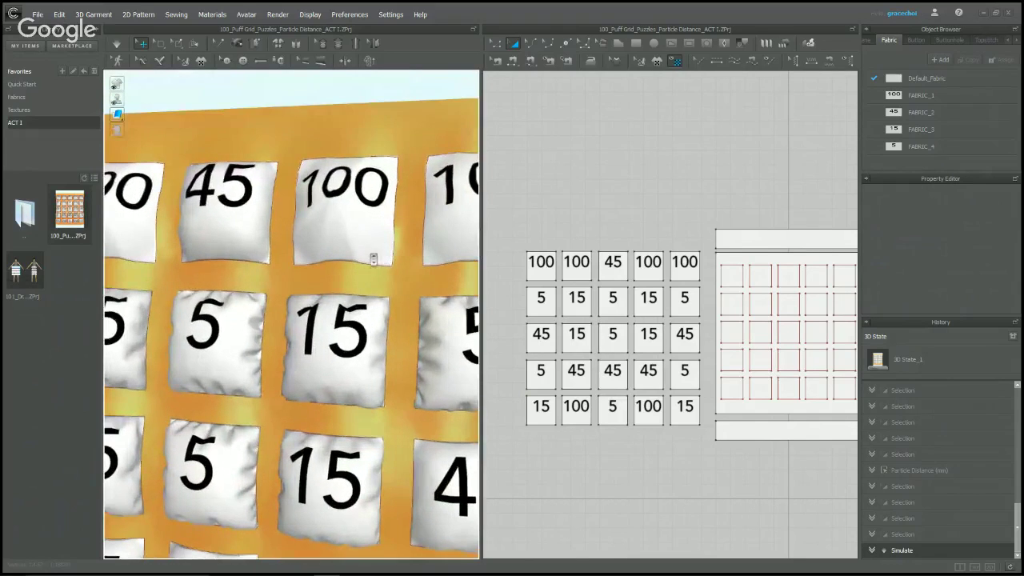
middle_click_drag(375, 263, 377, 248)
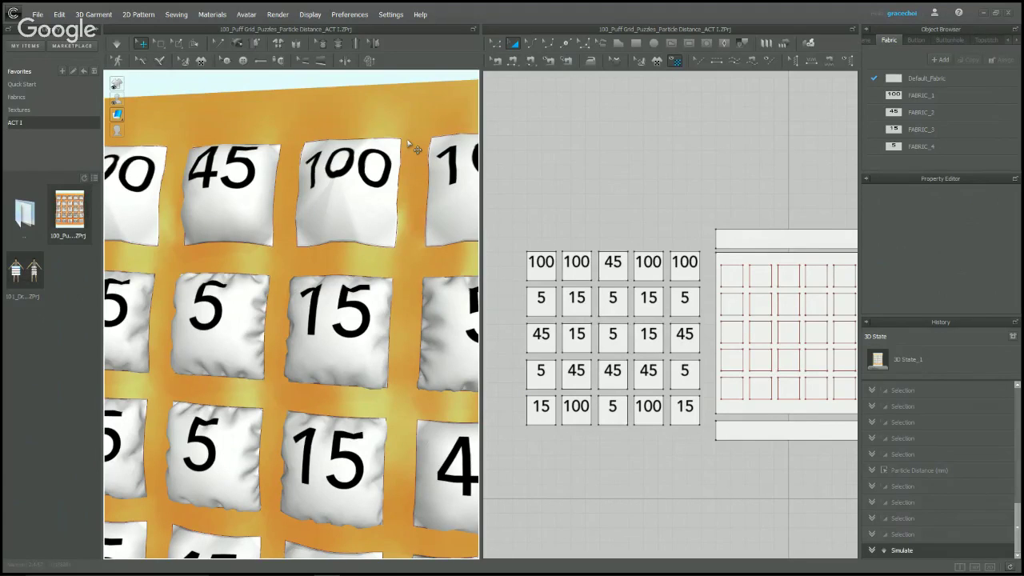
scroll(413, 148, "down", 10)
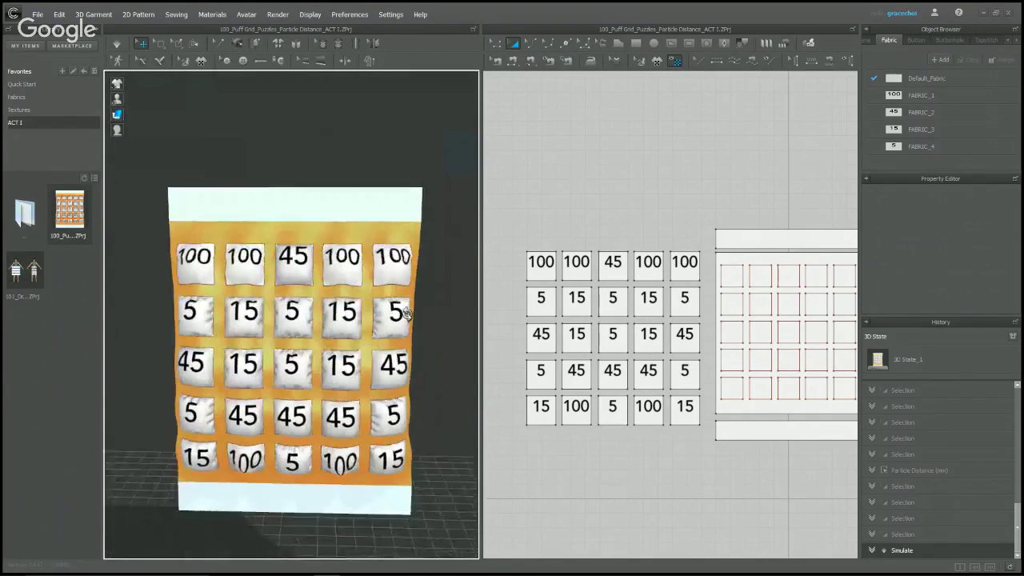
scroll(356, 301, "up", 2)
middle_click_drag(361, 325, 371, 285)
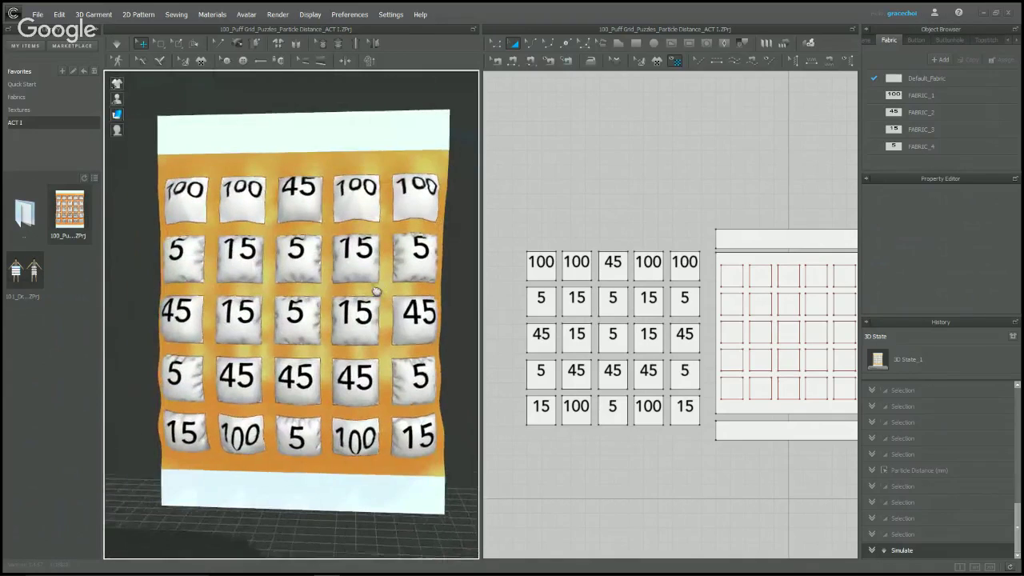
scroll(371, 285, "down", 1)
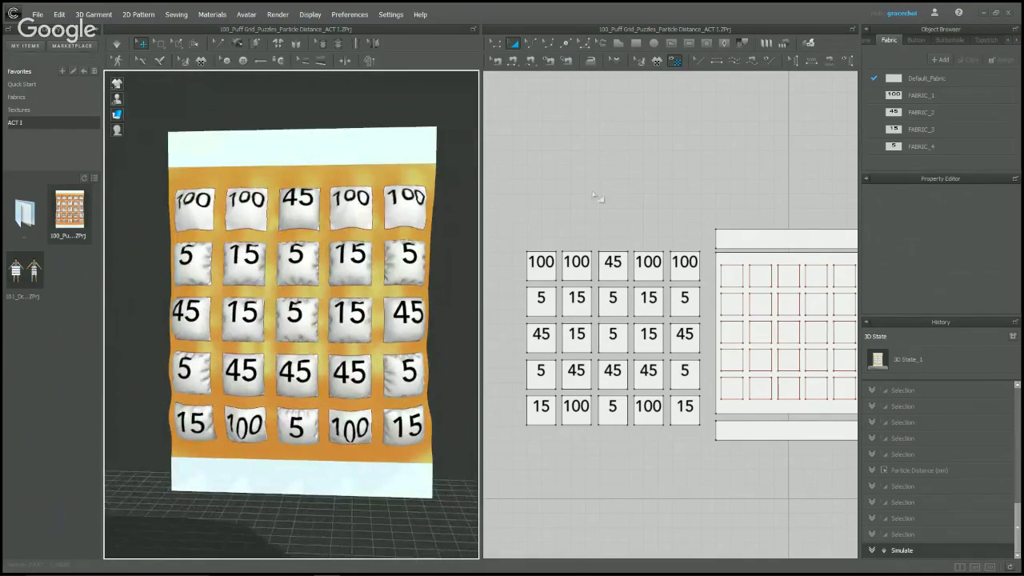
scroll(646, 202, "down", 6)
middle_click_drag(649, 203, 644, 232)
scroll(644, 232, "up", 5)
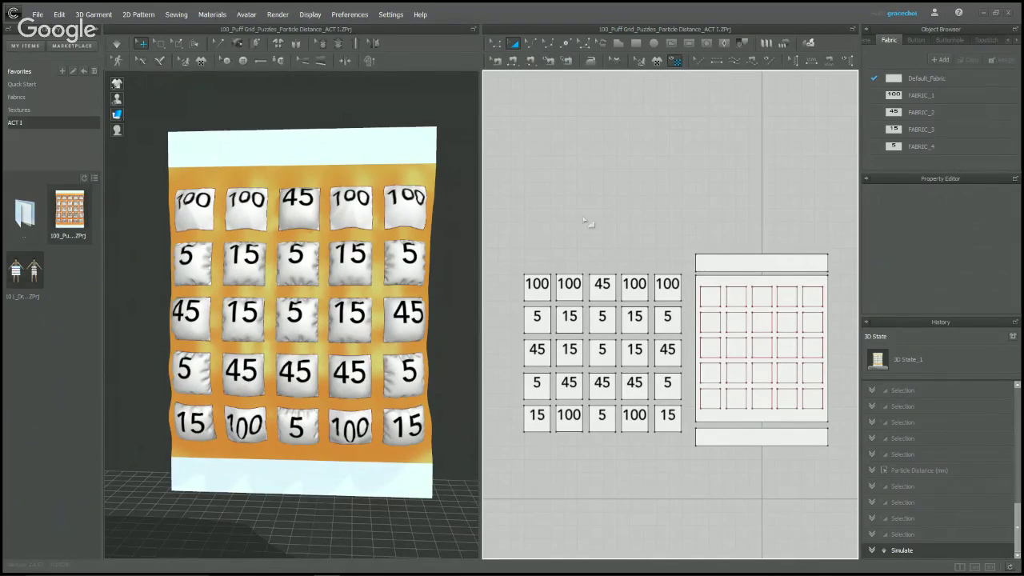
- Open the 101_Dress puzzle project without saving the current file and dismiss its introduction
double_click(42, 276)
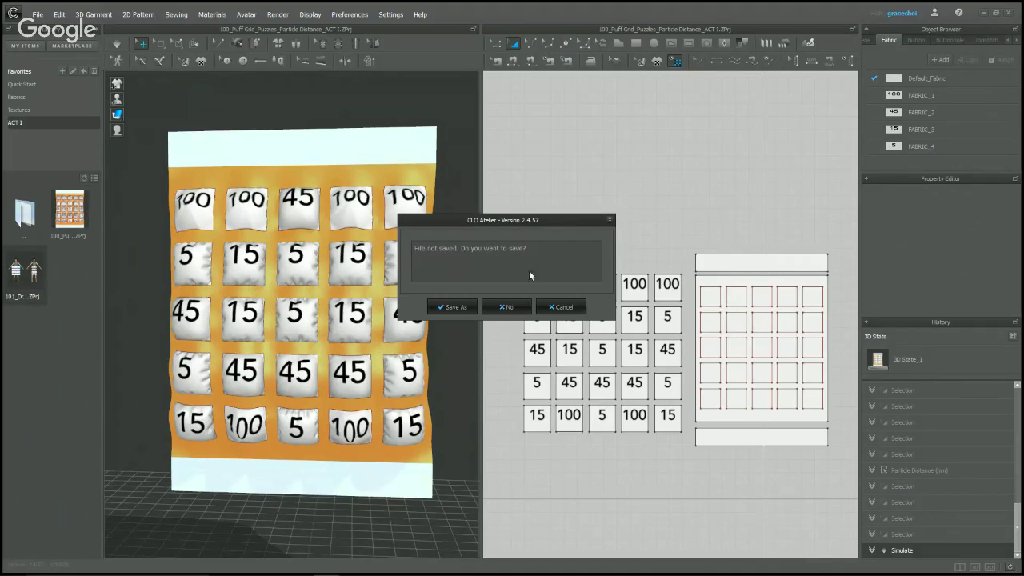
left_click(524, 306)
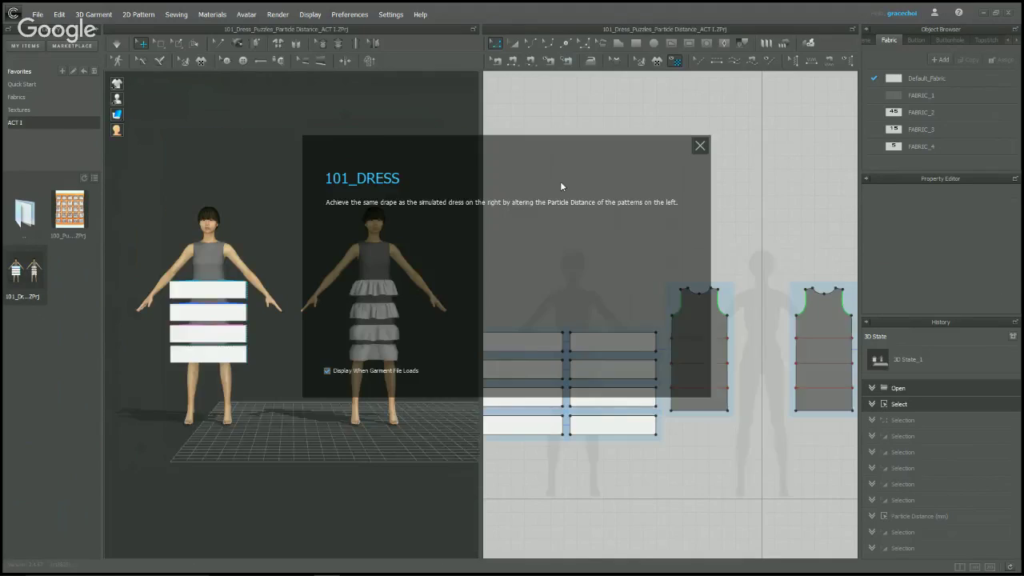
left_click(700, 147)
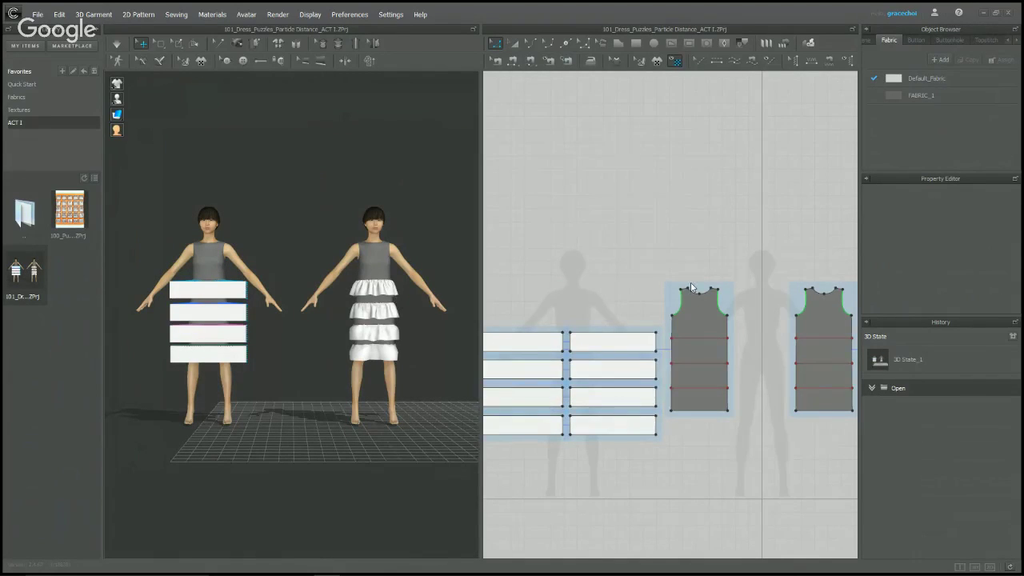
- Inspect the simulated reference dress and check the particle distance of each of its four ruffle tiers
scroll(692, 288, "down", 5)
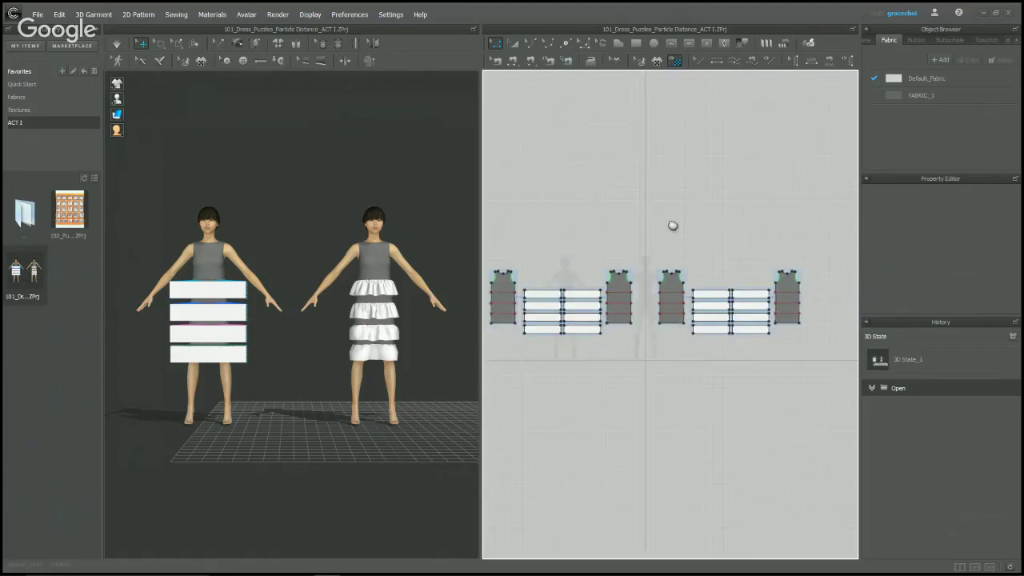
right_click_drag(673, 225, 701, 219)
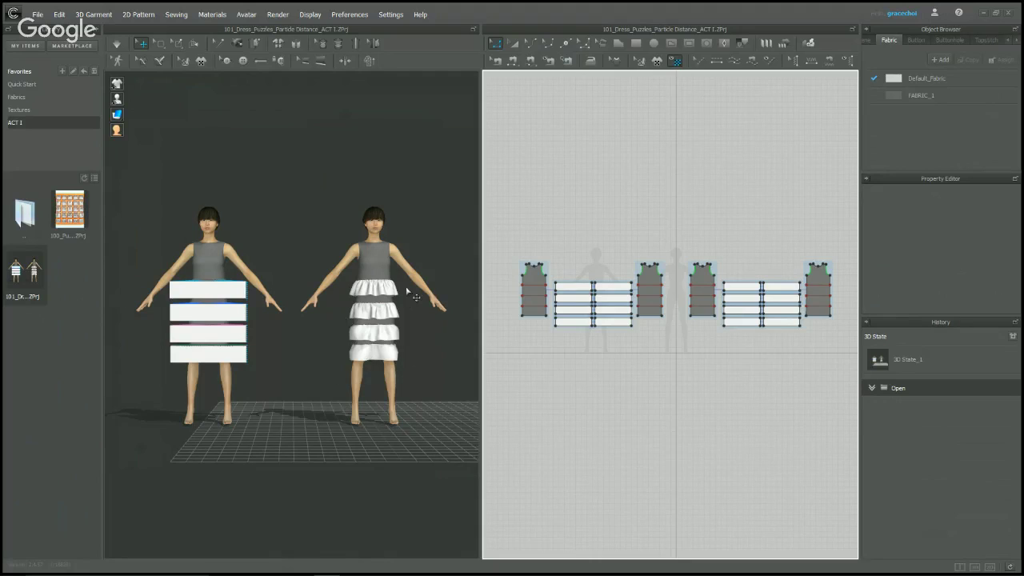
scroll(323, 326, "up", 5)
scroll(323, 327, "up", 1)
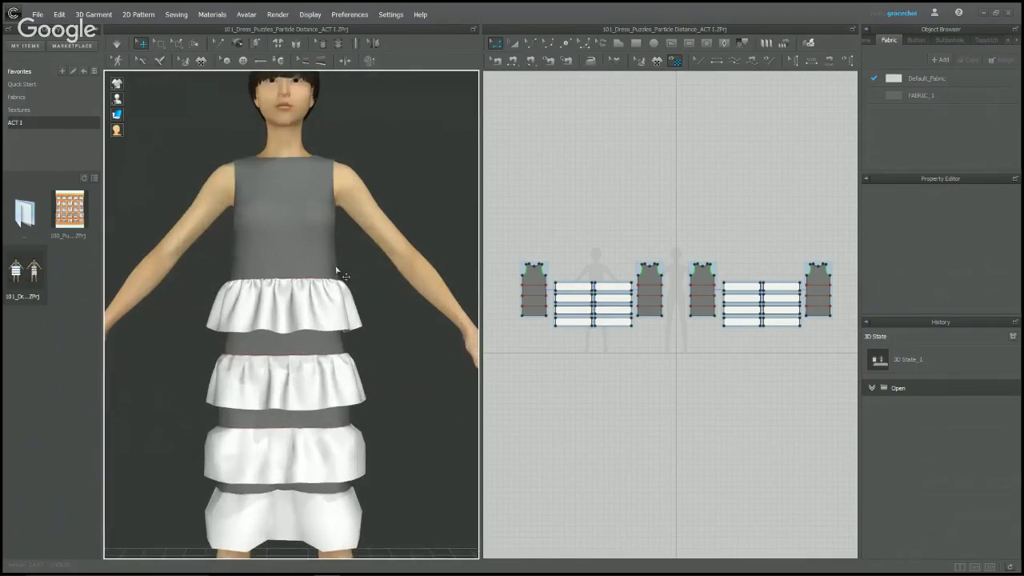
middle_click_drag(345, 274, 355, 223)
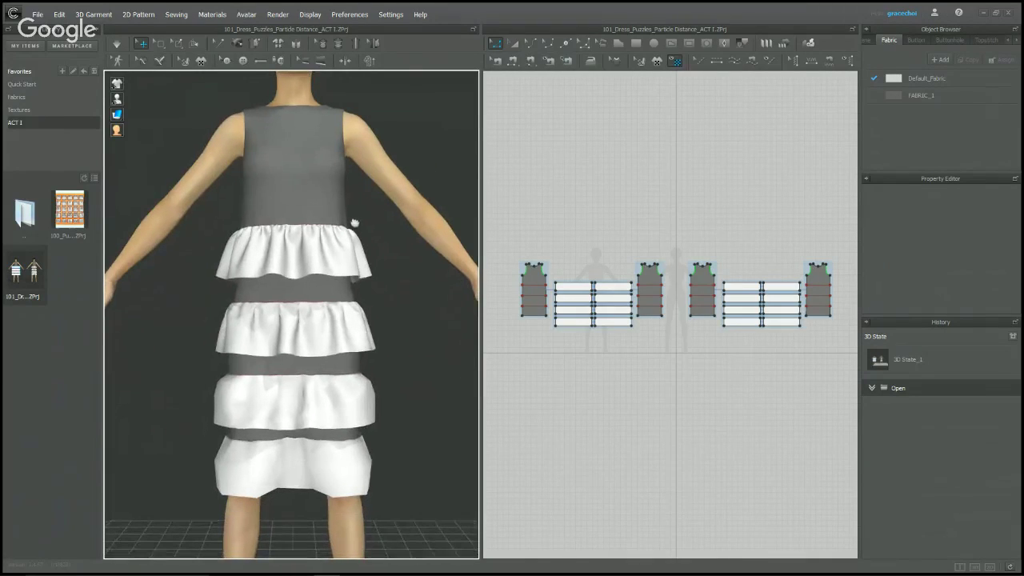
left_click(333, 266)
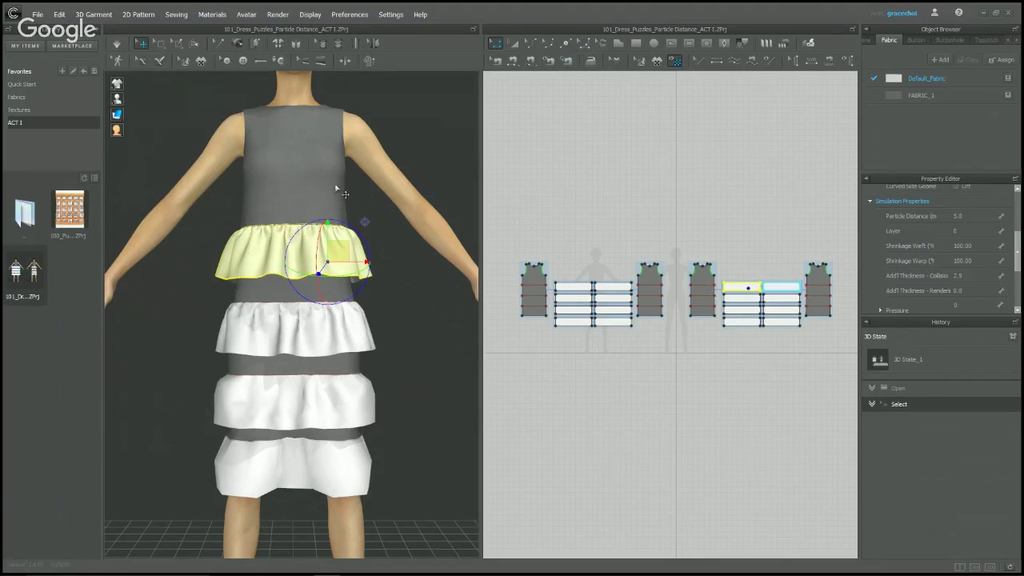
left_click(388, 212)
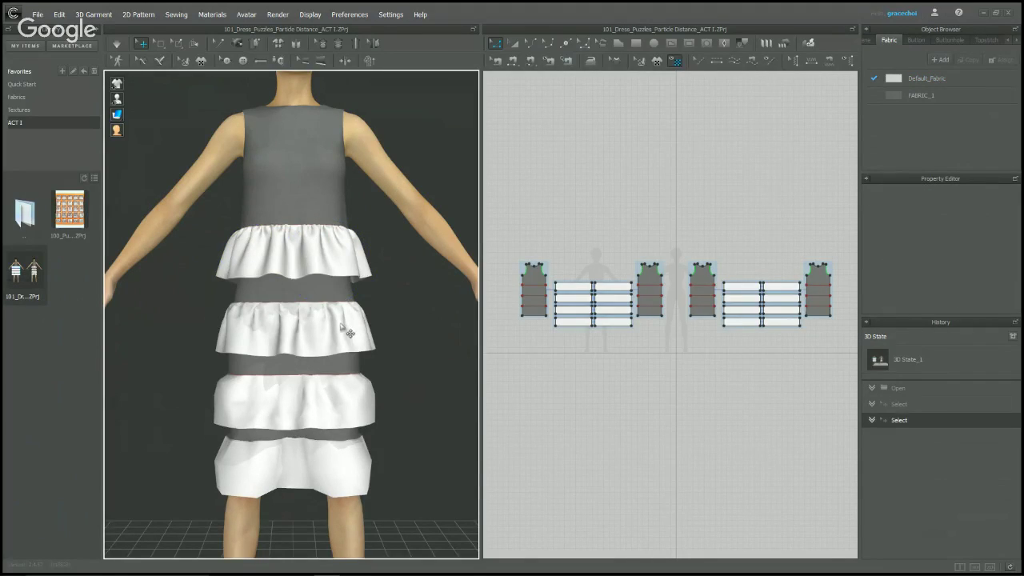
left_click(348, 330)
left_click(352, 413)
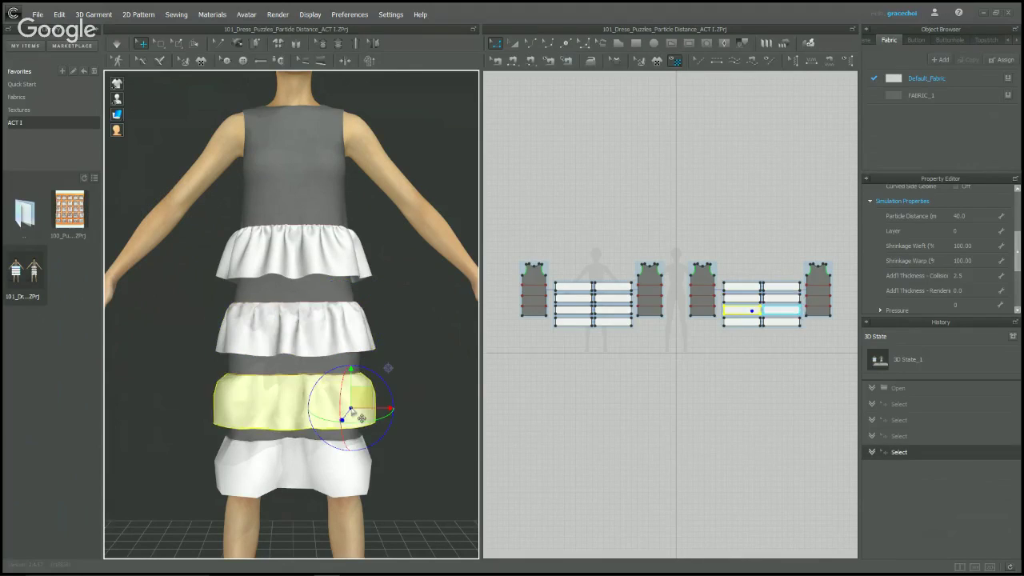
left_click(354, 482)
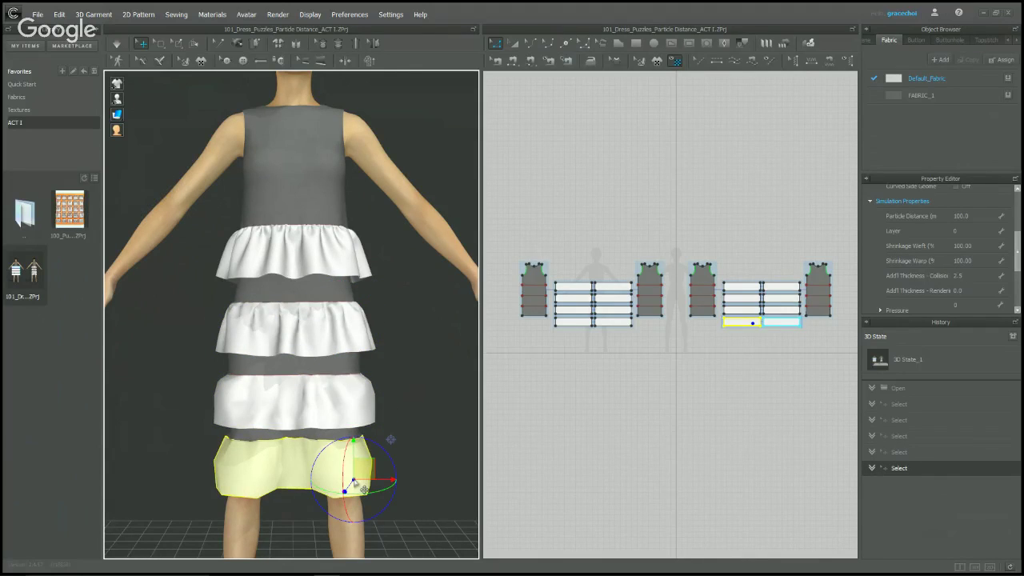
left_click(431, 440)
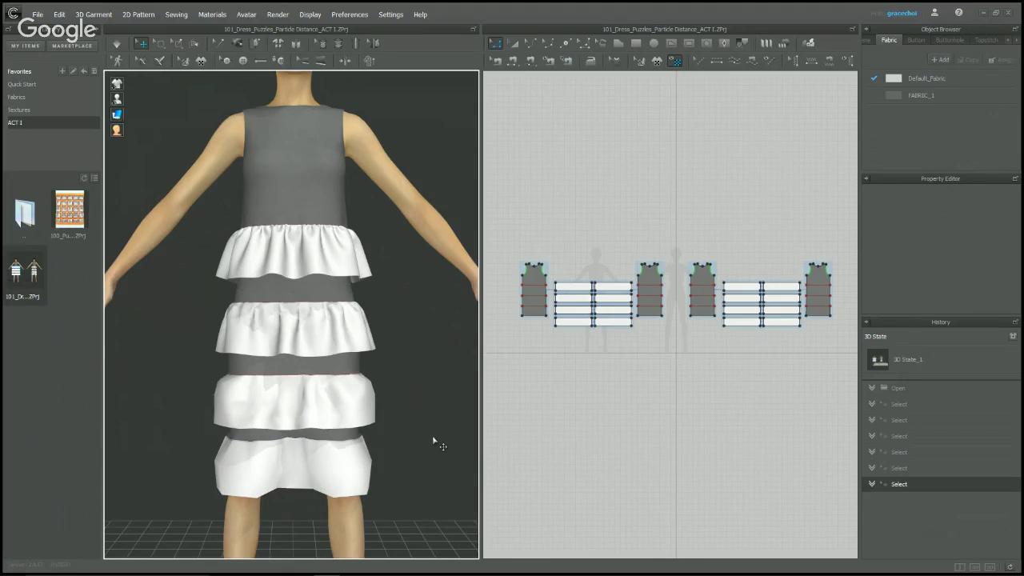
scroll(416, 432, "down", 5)
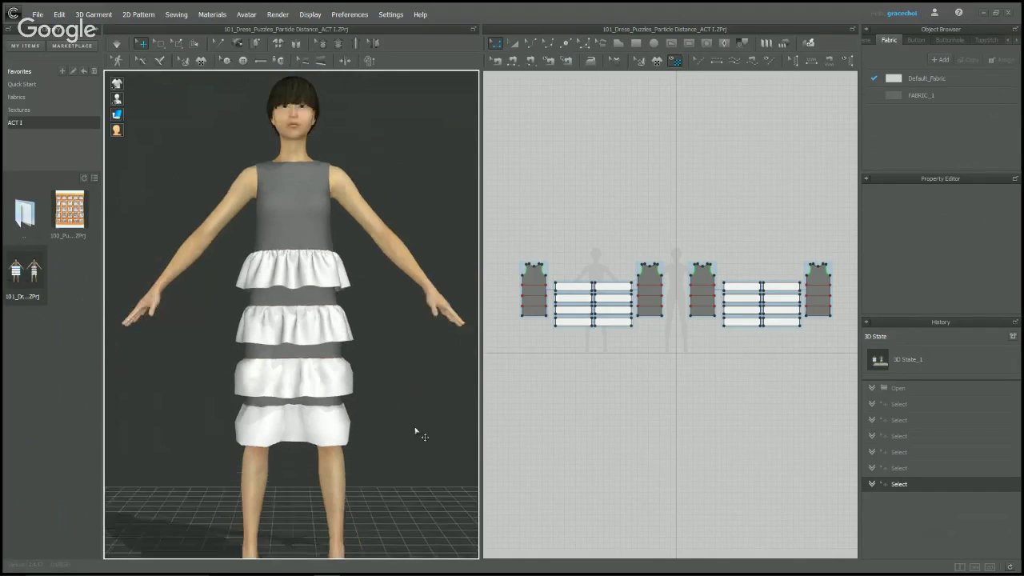
middle_click_drag(372, 429, 496, 406)
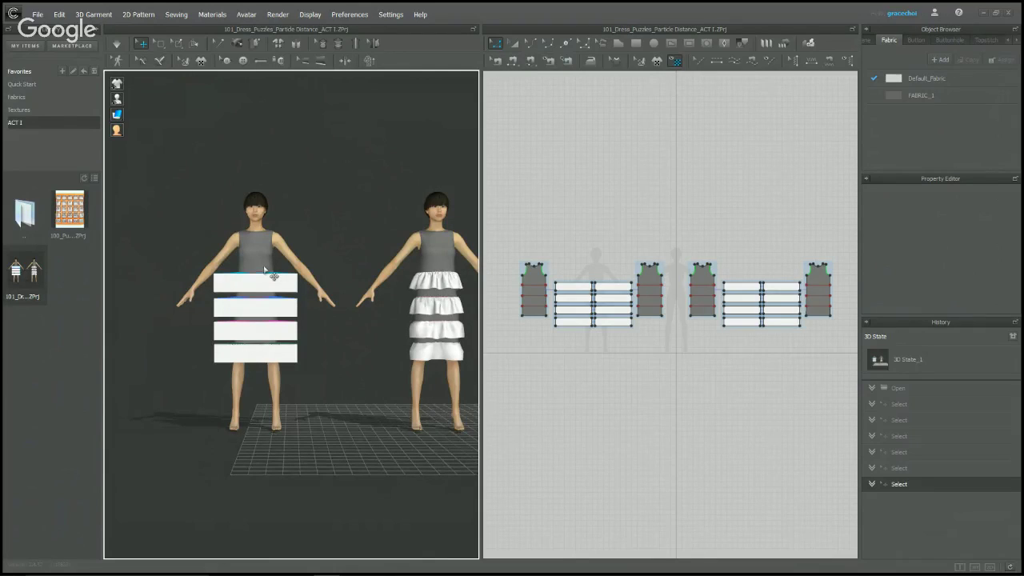
middle_click_drag(348, 290, 294, 279)
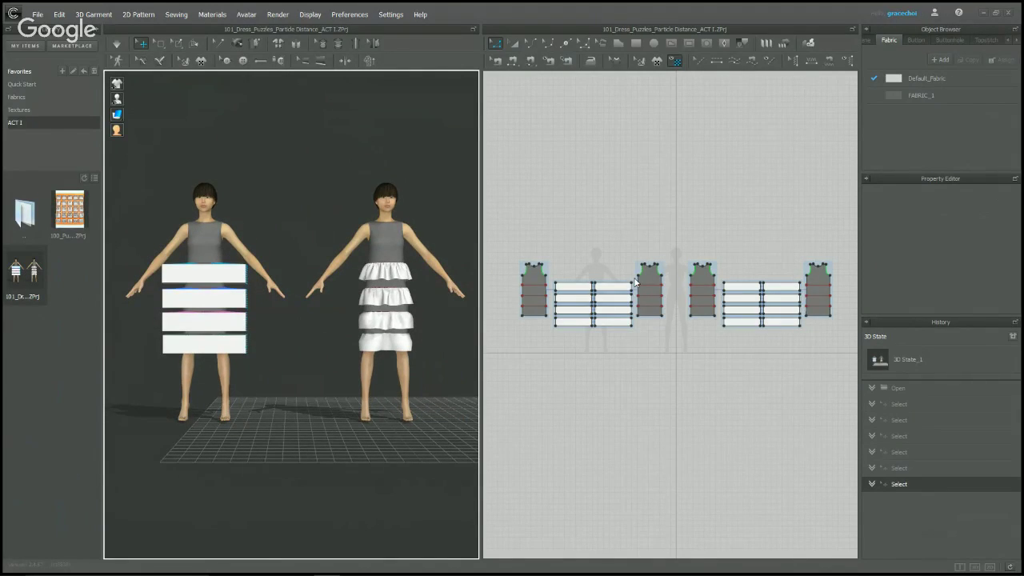
- Set the particle distance of the top ruffle tier on the undraped dress to 5 mm
scroll(613, 286, "up", 5)
left_click(608, 264)
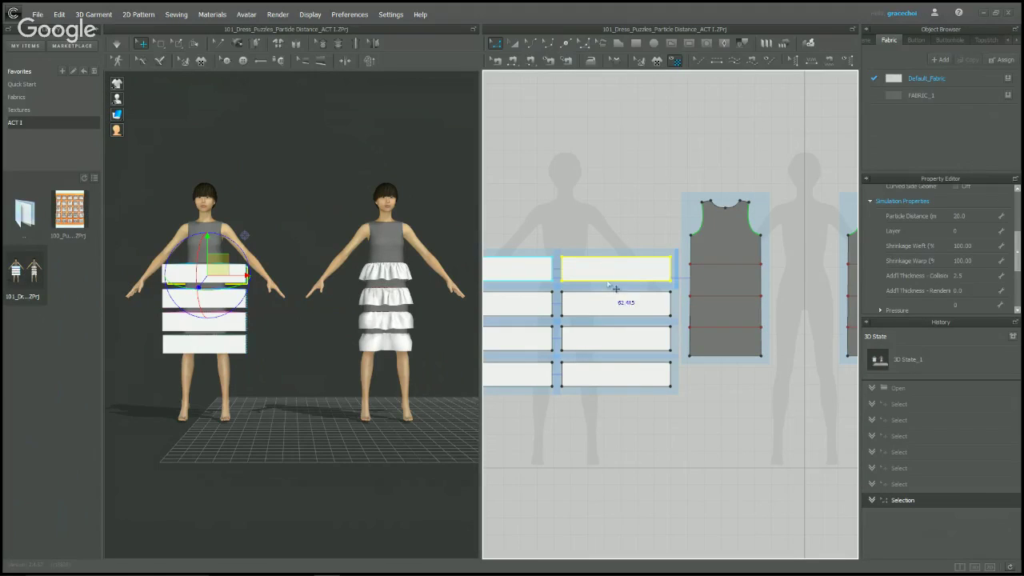
left_click(974, 217)
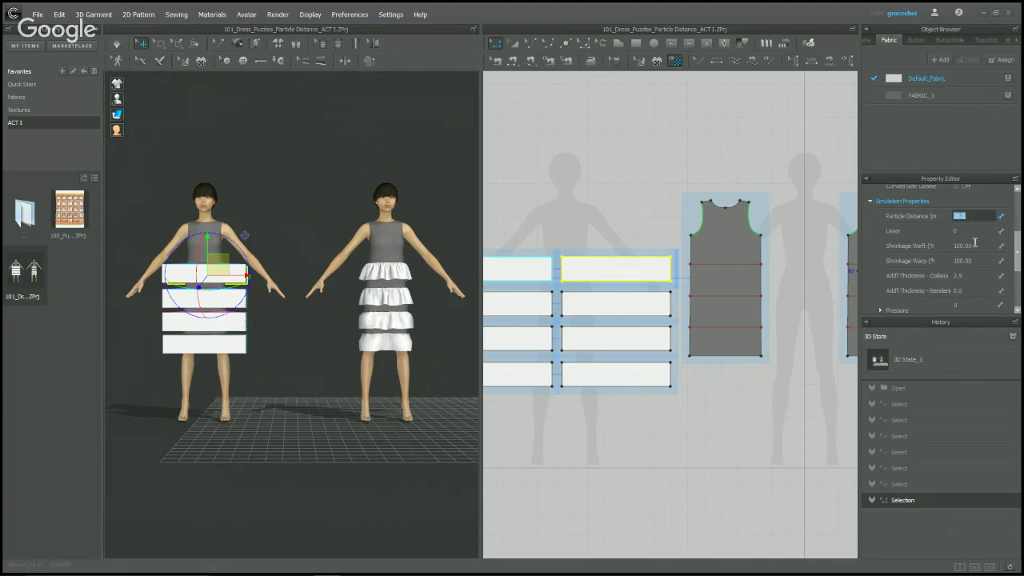
type("5")
key("Return")
scroll(815, 256, "down", 5)
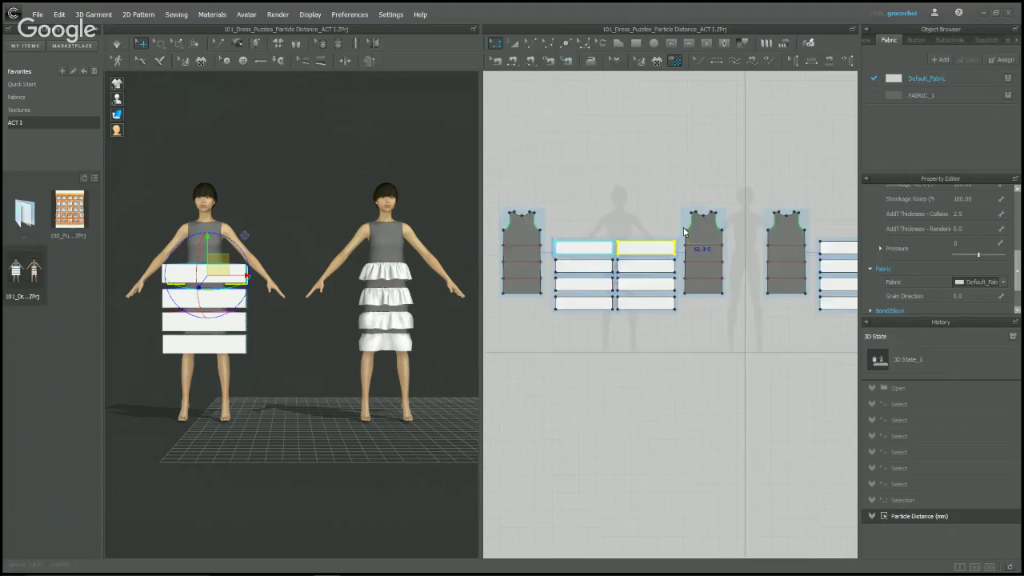
- Check the reference dress's ruffle tiers and set the undraped dress's second ruffle tier to a particle distance of 10 mm
left_click(815, 243)
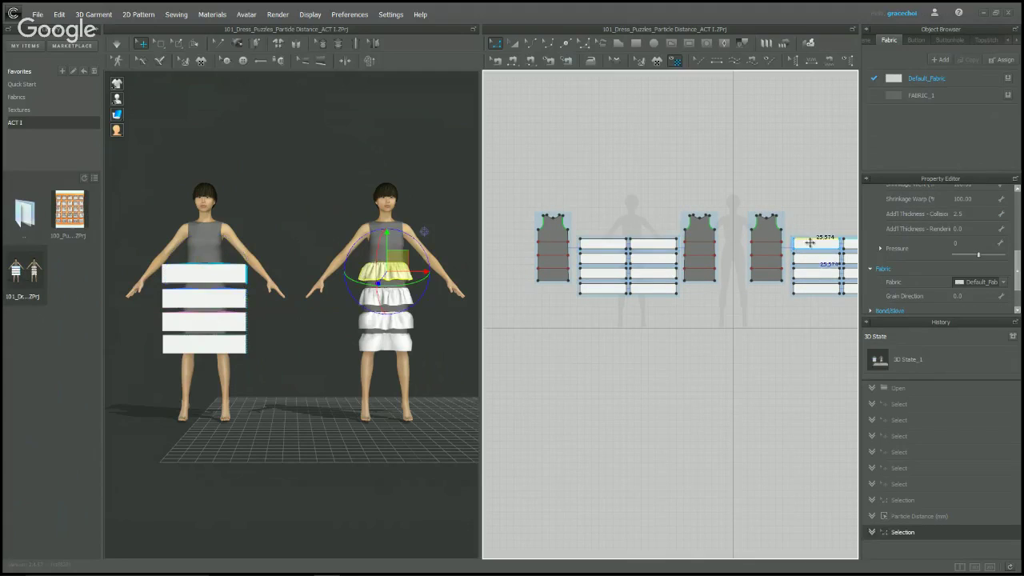
left_click(815, 242)
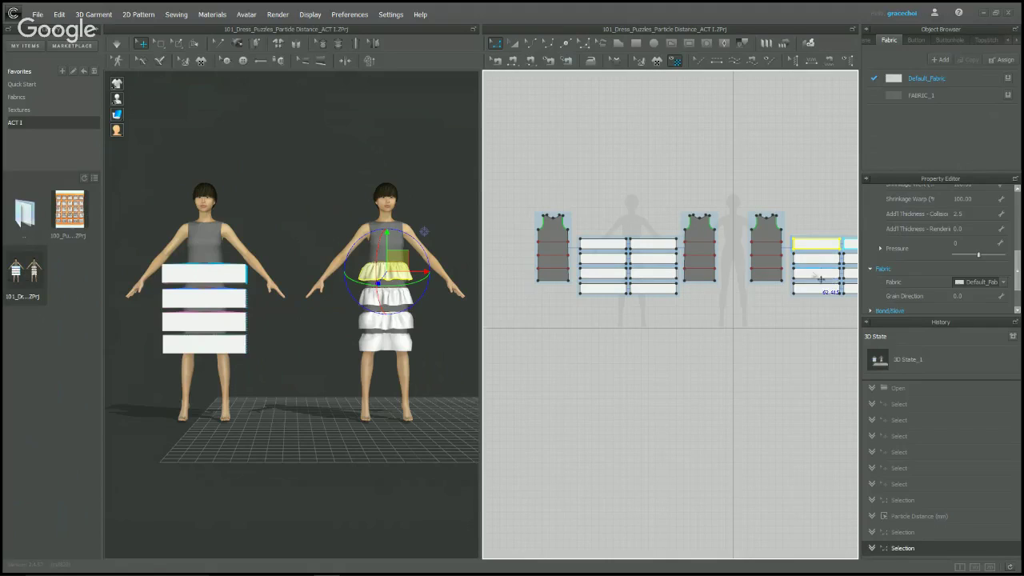
left_click(514, 43)
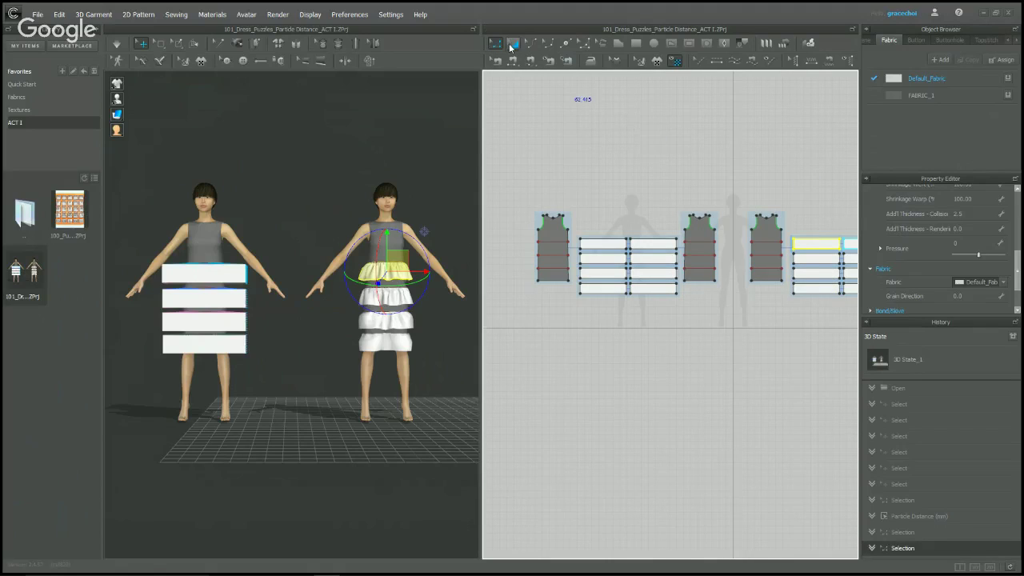
left_click(824, 258)
scroll(949, 228, "up", 2)
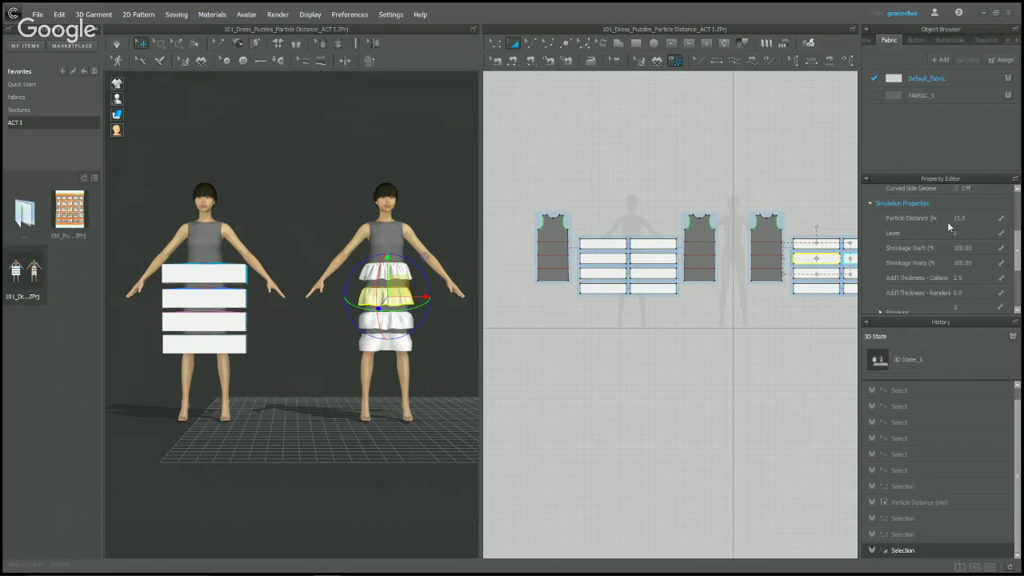
left_click(812, 276)
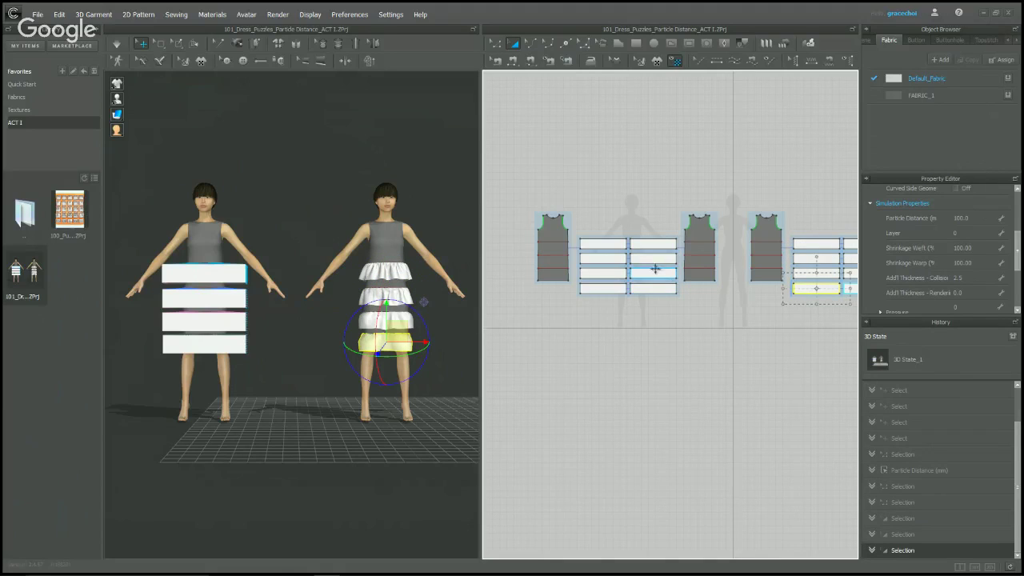
left_click(653, 258)
left_click(971, 215)
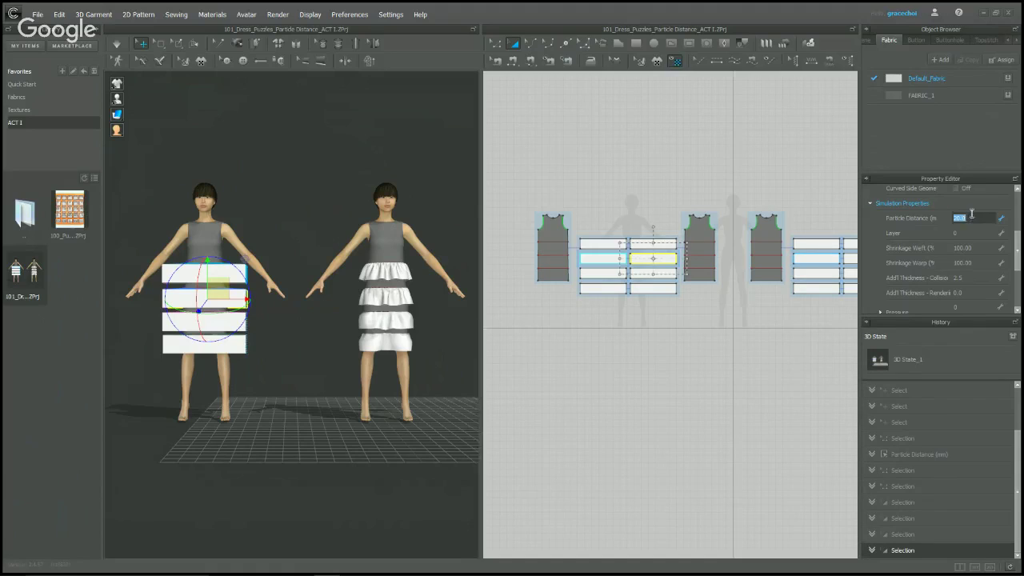
type("10")
key("Return")
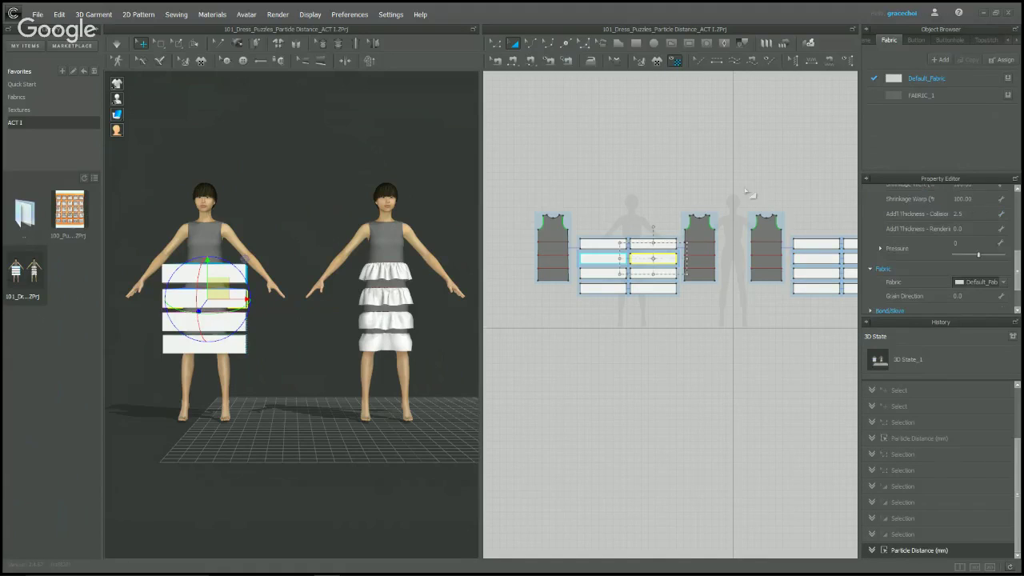
- Set the particle distance of the undraped dress's third ruffle tier to 40 mm
left_click(670, 272)
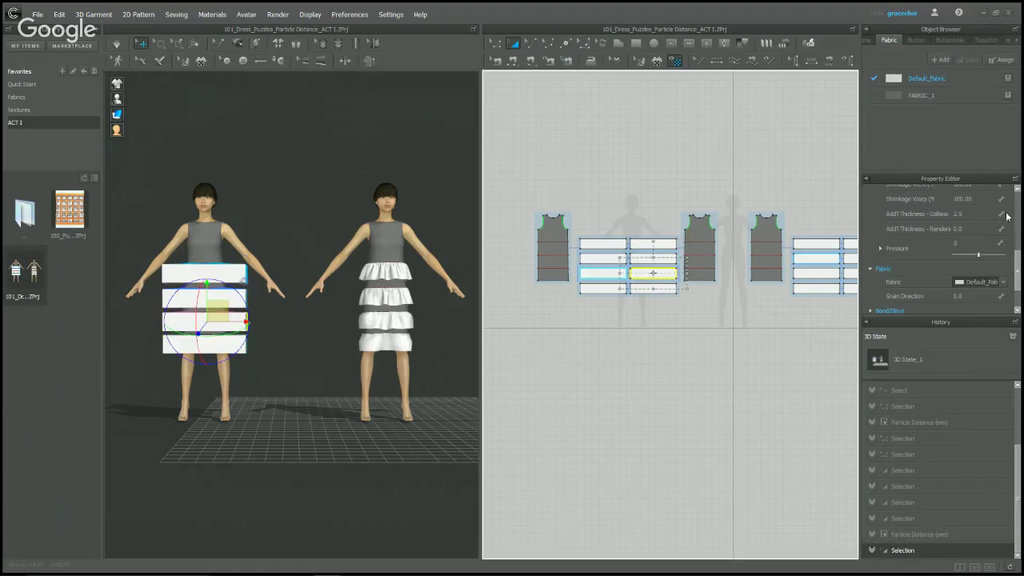
scroll(964, 210, "up", 1)
left_click(966, 187)
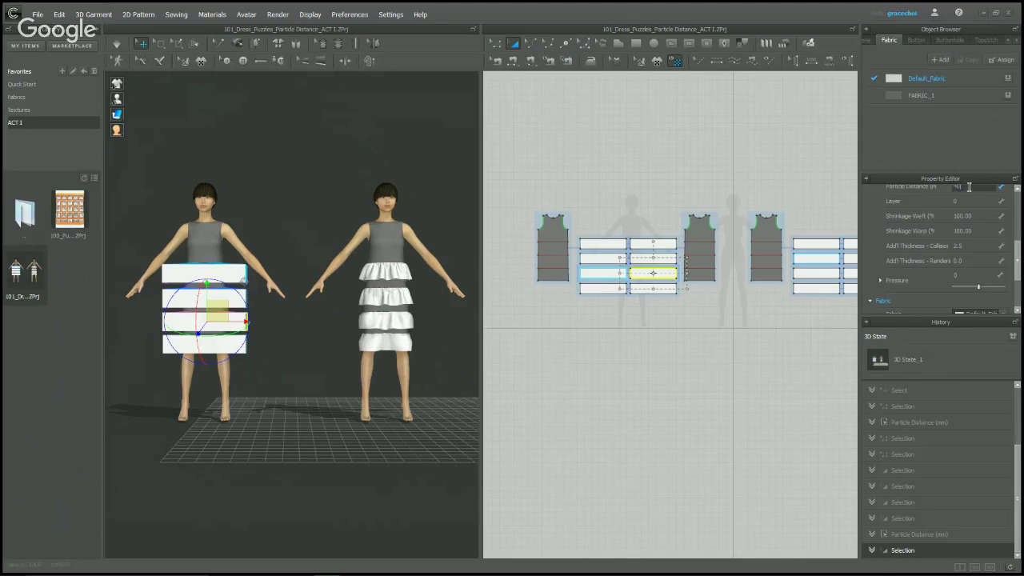
type("40")
key("Return")
- Set the particle distance of the undraped dress's bottom ruffle tier to 100 mm and clear the selection
left_click(663, 288)
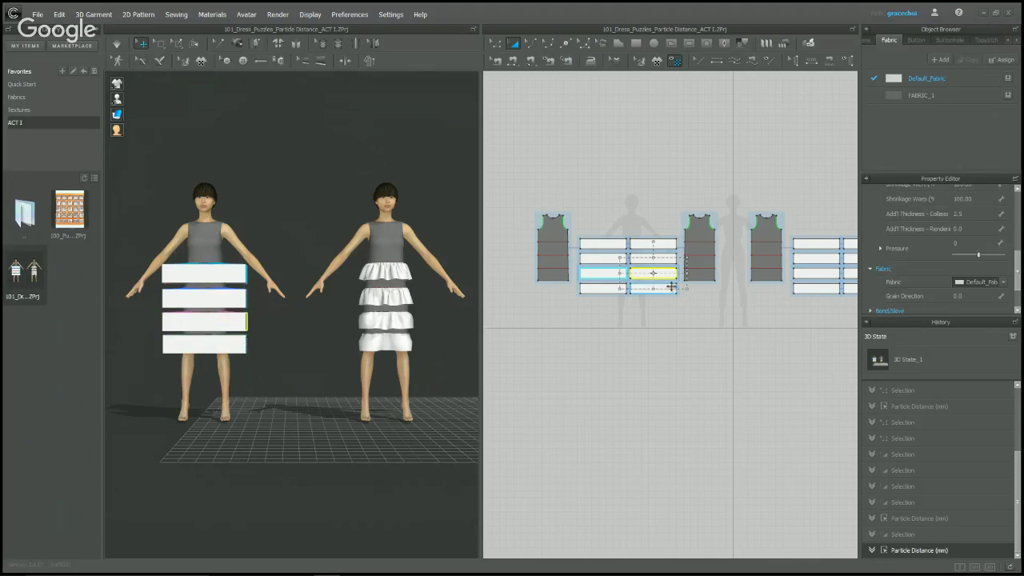
scroll(957, 228, "up", 4)
left_click(973, 282)
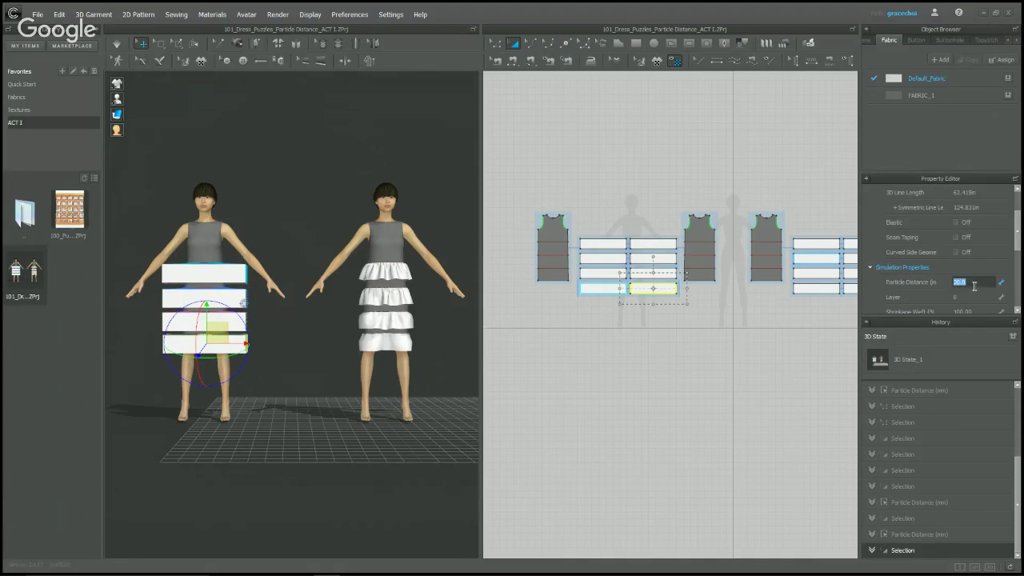
type("100")
key("Return")
scroll(972, 284, "down", 3)
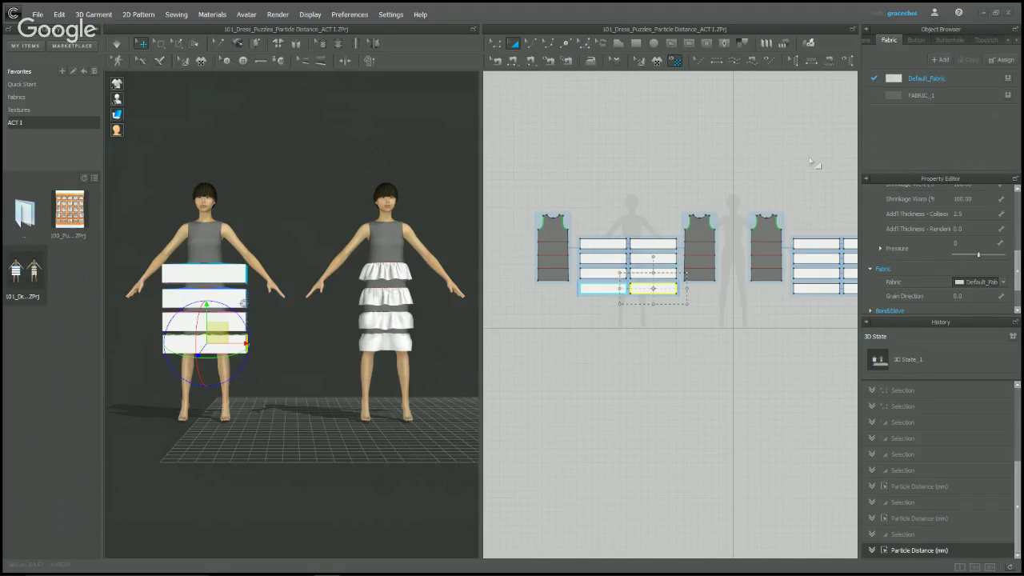
left_click(637, 176)
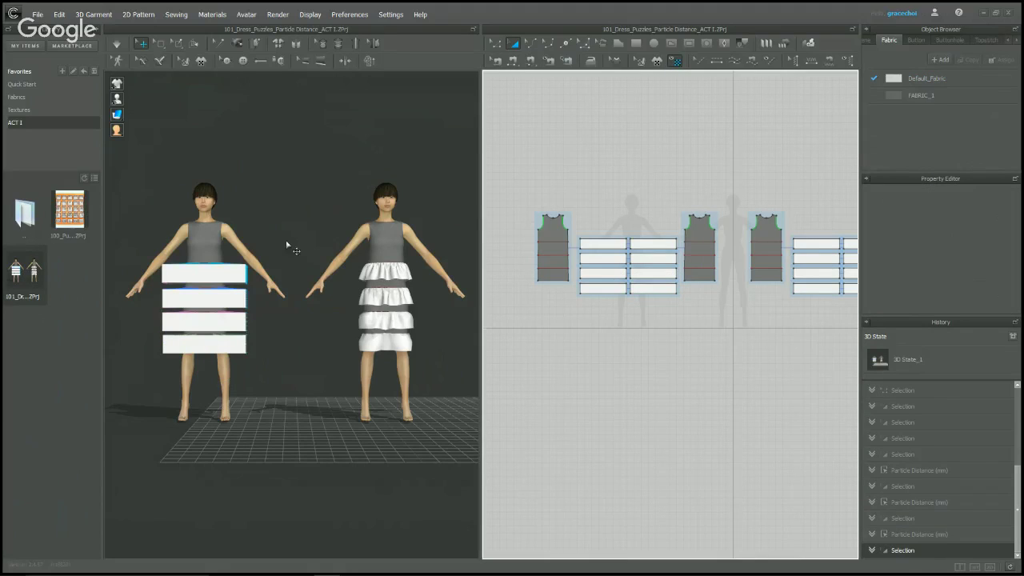
- Run the simulation so the flat ruffle tiers drape around the dress, and view them up close
right_click_drag(292, 249, 323, 358)
key("space")
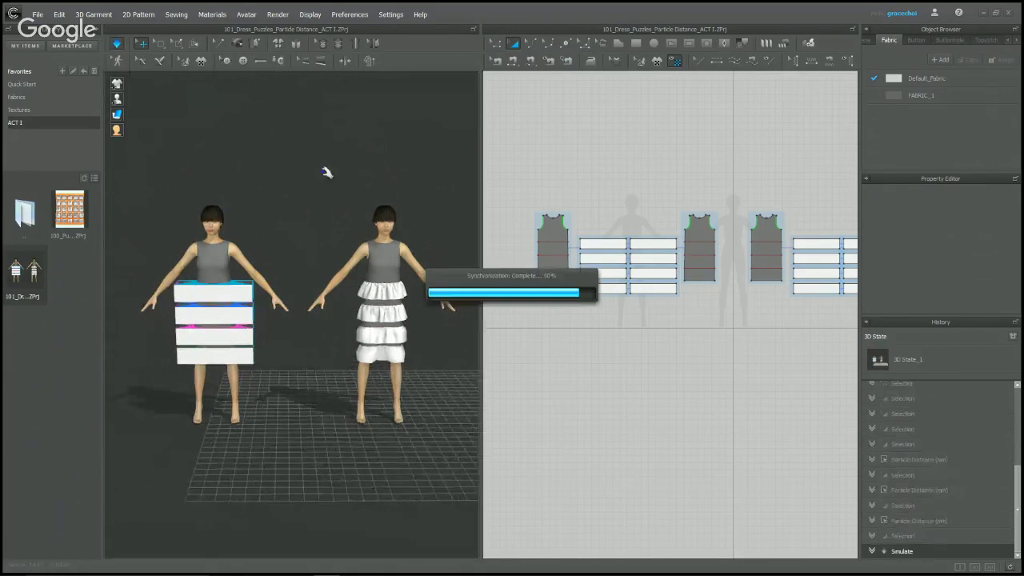
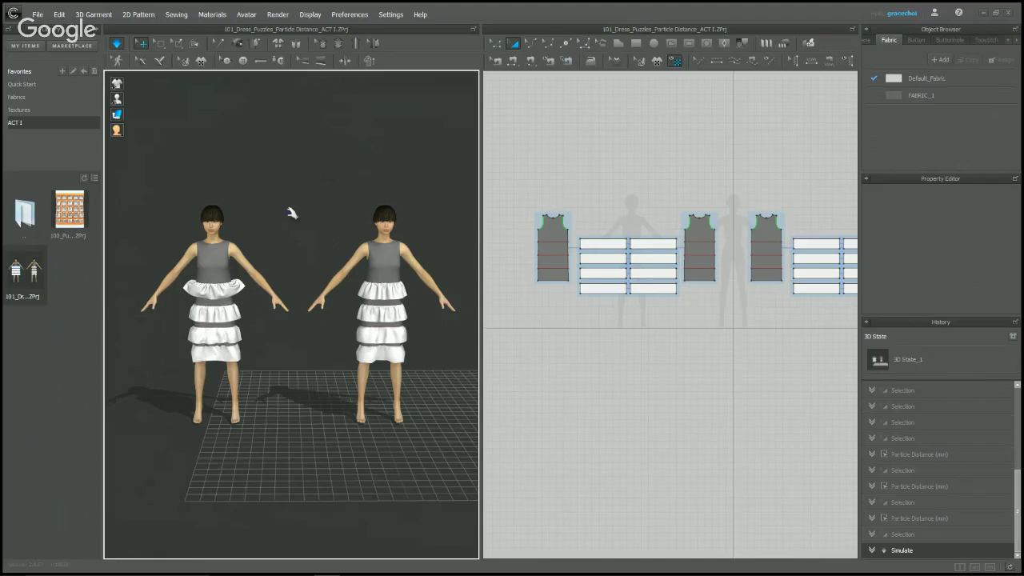
scroll(293, 210, "up", 6)
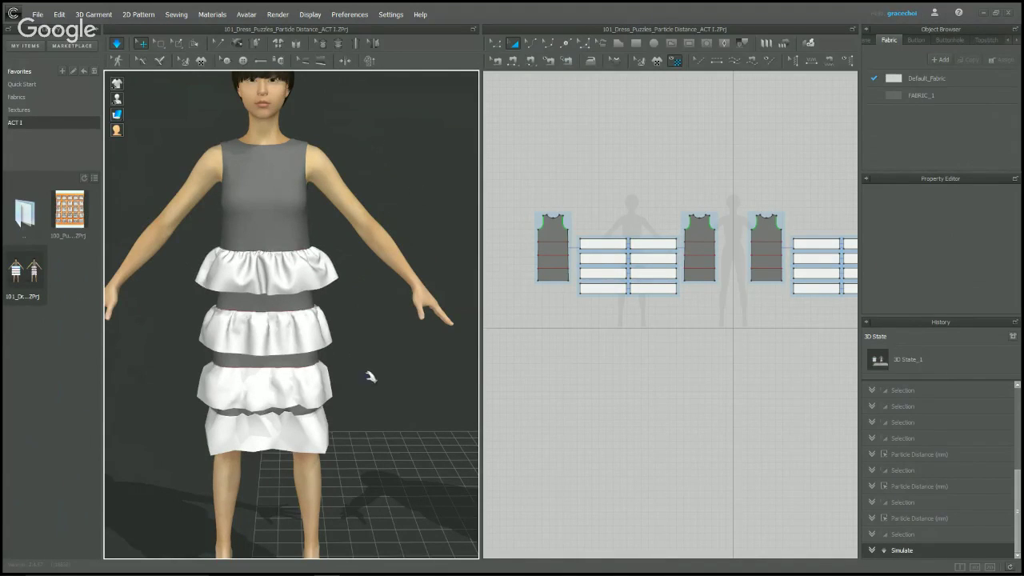
- Pull on the bottom and top ruffles during simulation to compare how they move, let them settle, and stop the simulation
left_click(328, 435)
left_click_drag(356, 426, 359, 420)
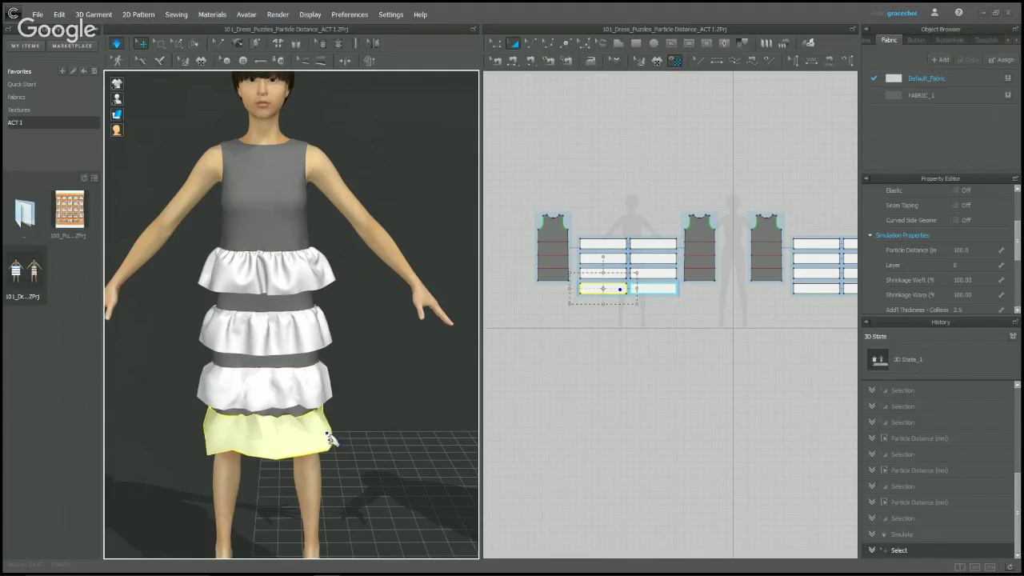
left_click_drag(335, 436, 392, 393)
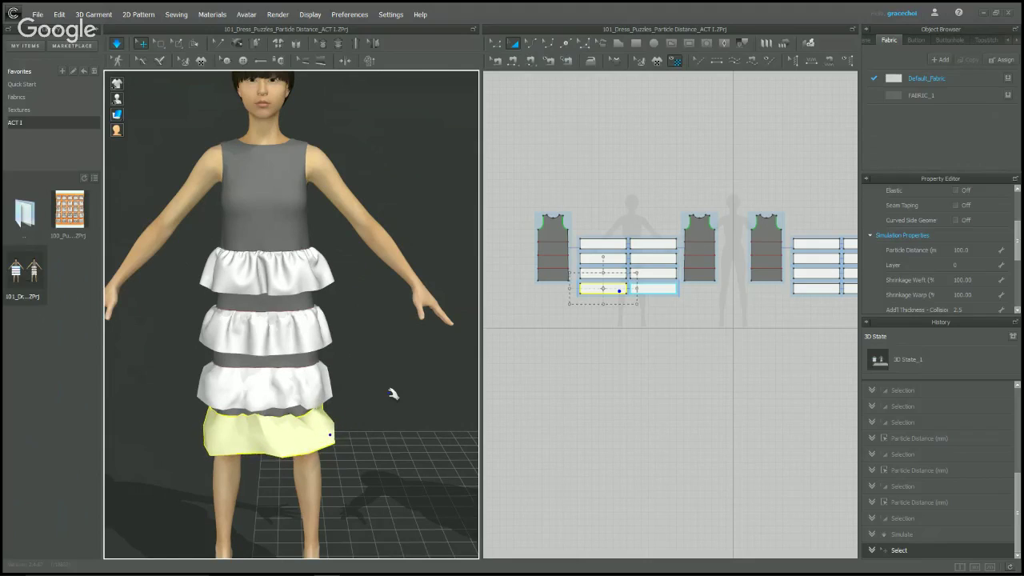
left_click(387, 303)
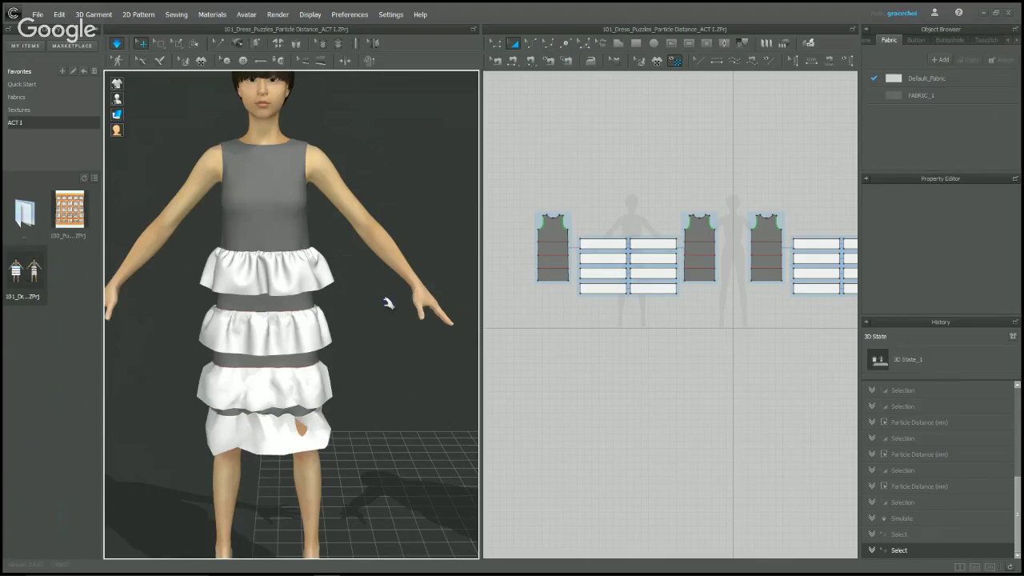
left_click(337, 281)
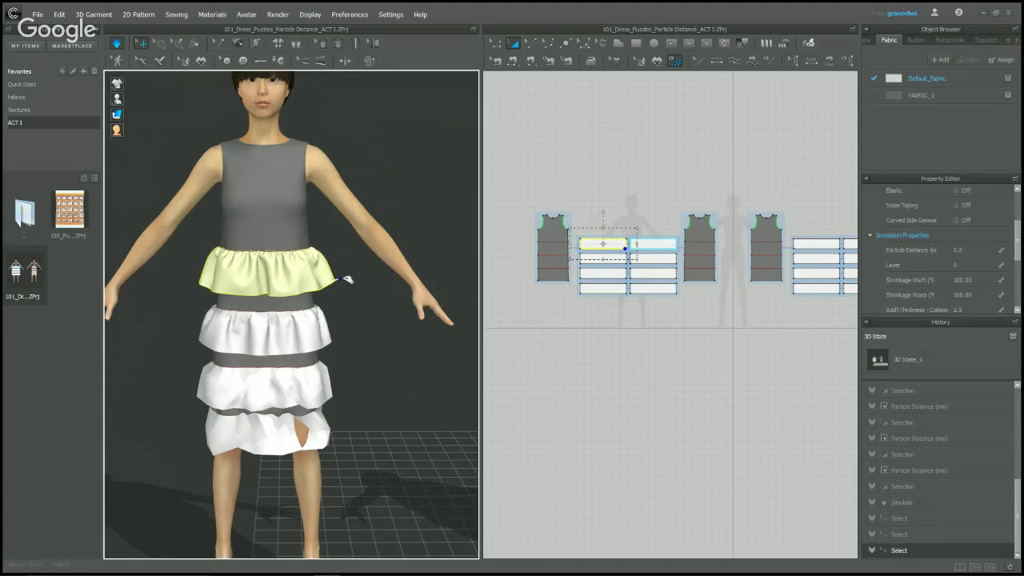
left_click_drag(351, 275, 362, 250)
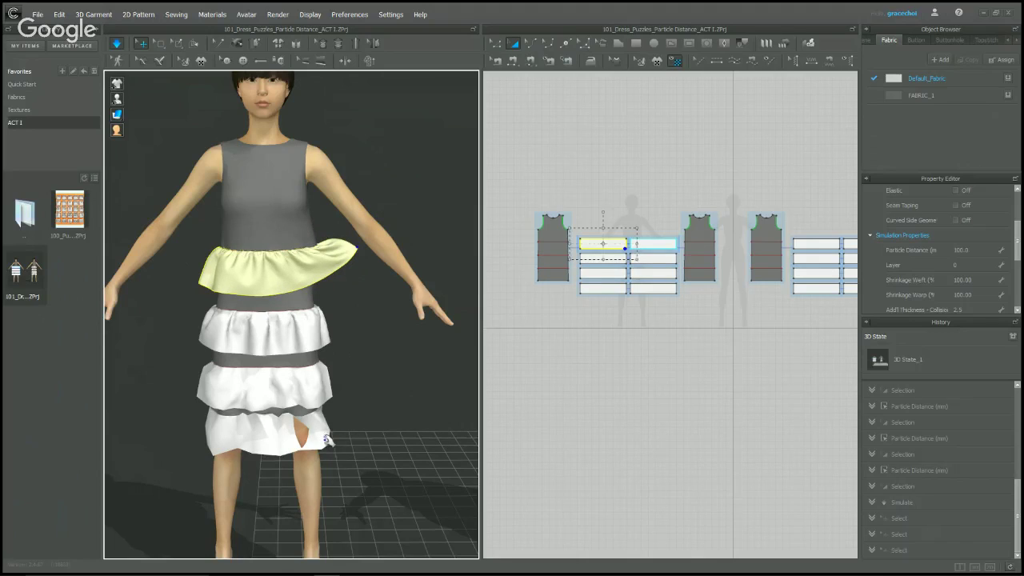
left_click(353, 442)
left_click_drag(353, 442, 404, 438)
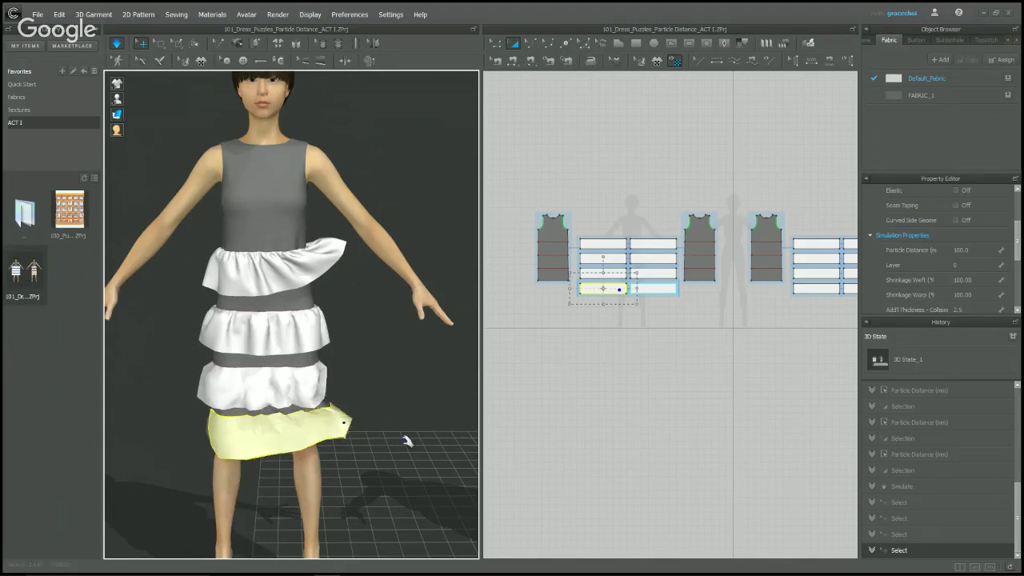
left_click_drag(338, 435, 400, 423)
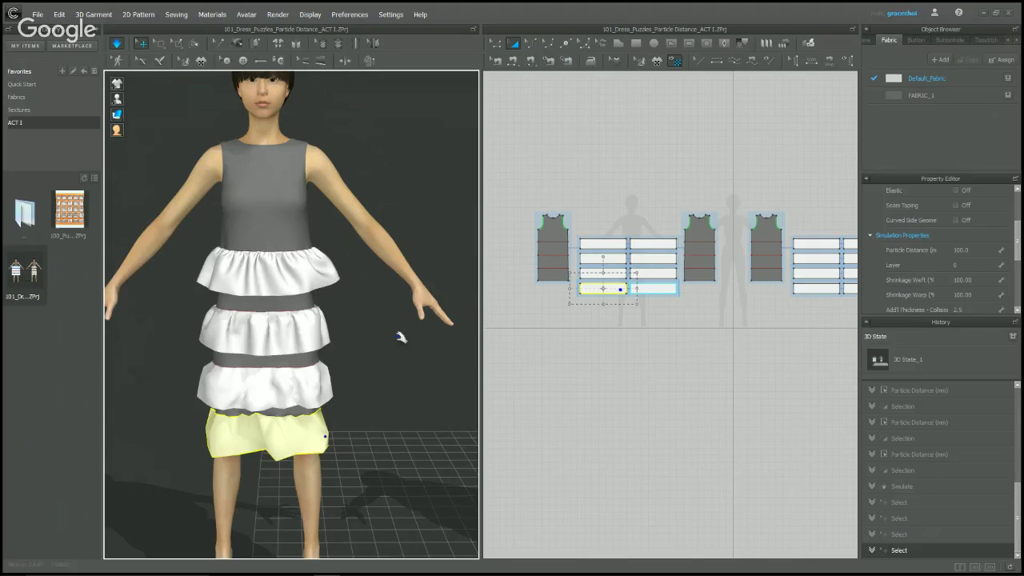
left_click(405, 338)
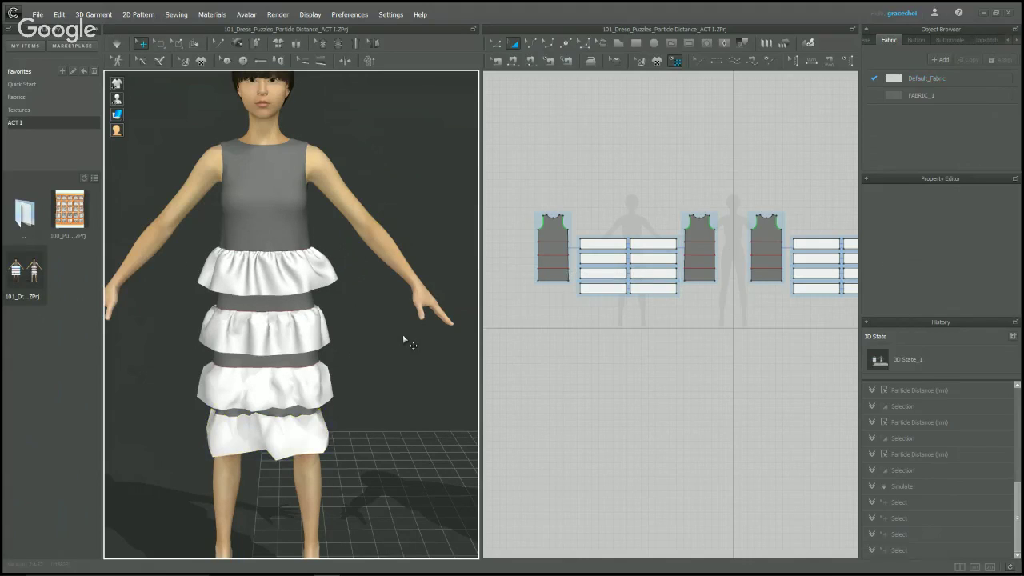
- Compare the simulated dress with the reference dress side by side, tier by tier
mouse_move(434, 347)
right_mouse_down()
mouse_move(417, 348)
mouse_move(436, 343)
right_mouse_up()
scroll(454, 348, "down", 4)
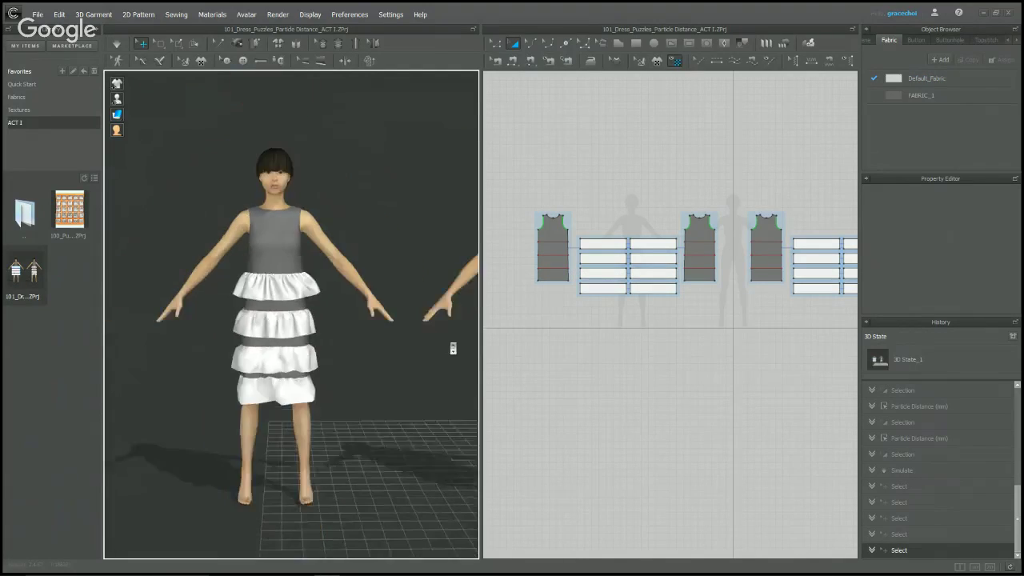
middle_click_drag(454, 347, 360, 331)
scroll(379, 329, "down", 2)
scroll(361, 331, "up", 1)
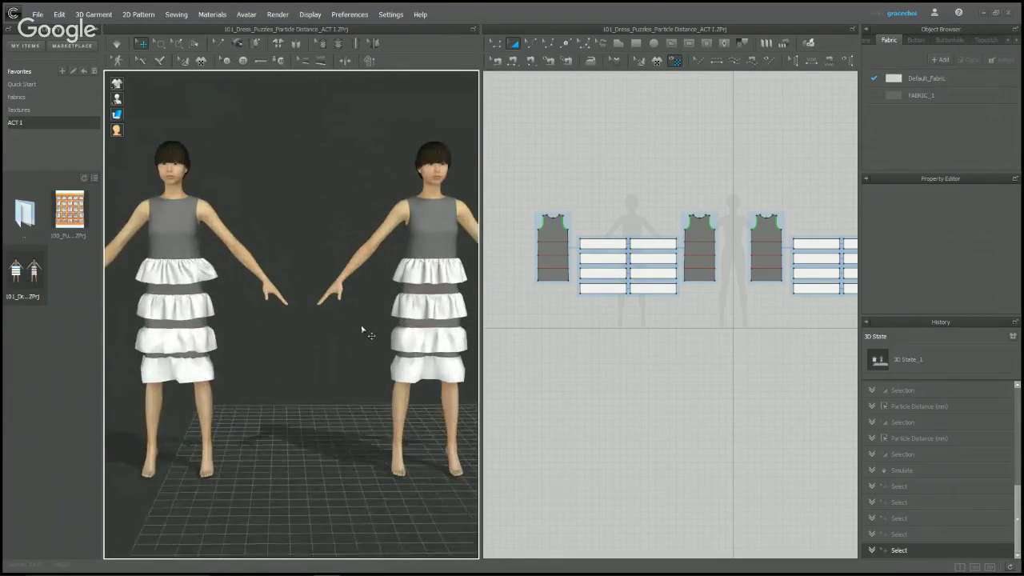
scroll(358, 336, "up", 1)
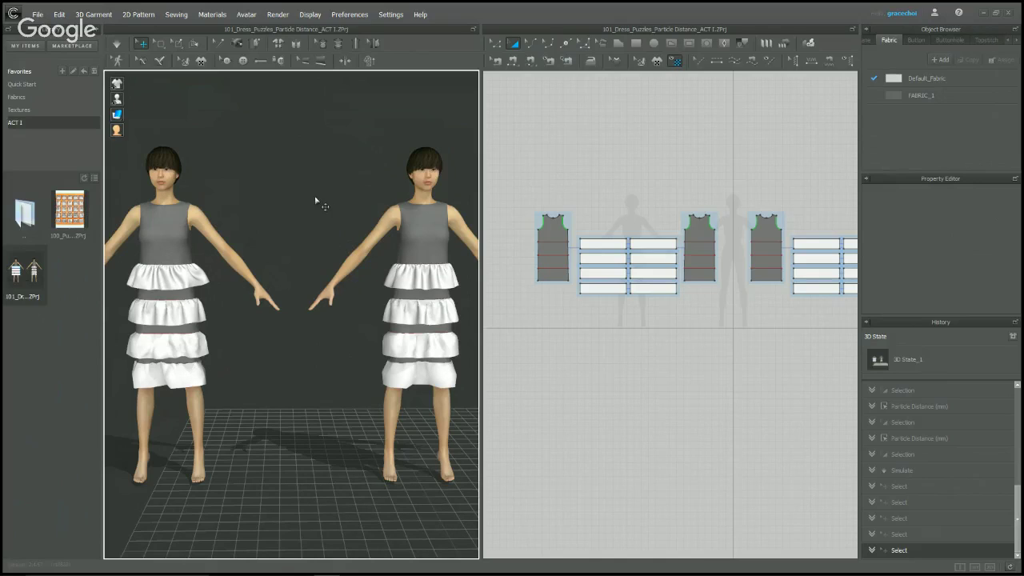
- Open the 100_Bag project from the Act I Compilation folder without saving the current file and dismiss its introduction
double_click(20, 218)
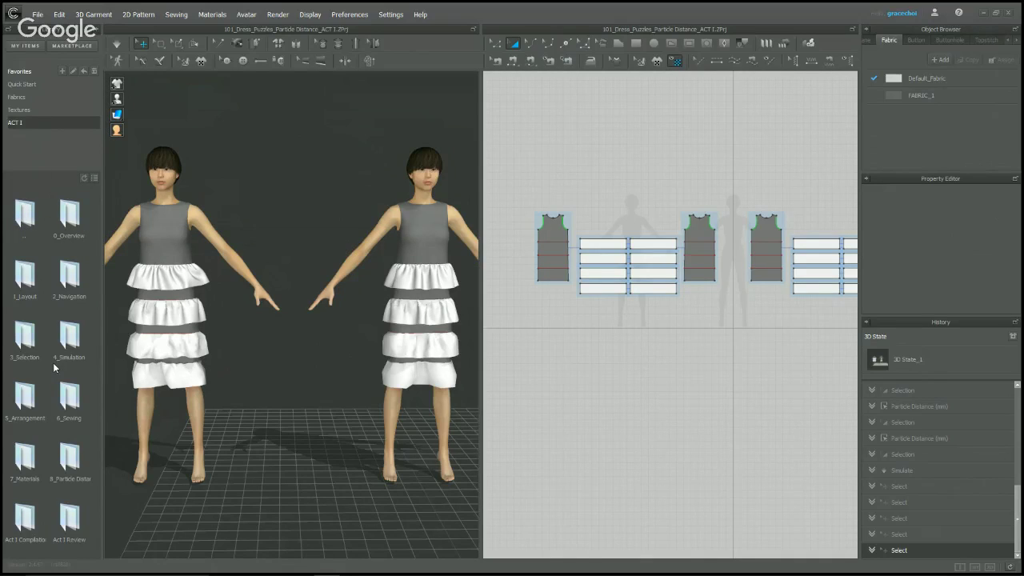
double_click(25, 511)
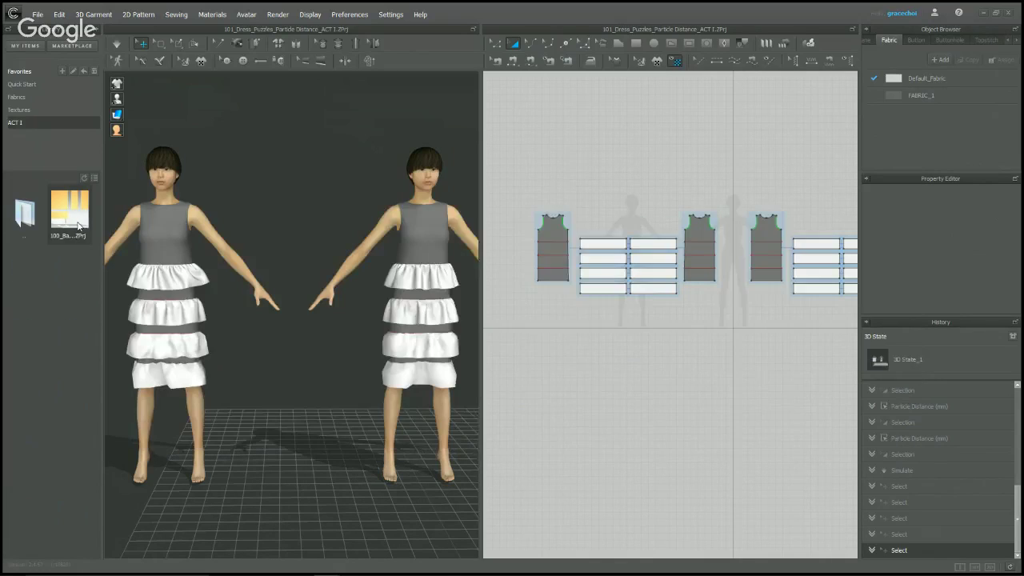
double_click(79, 226)
left_click(506, 306)
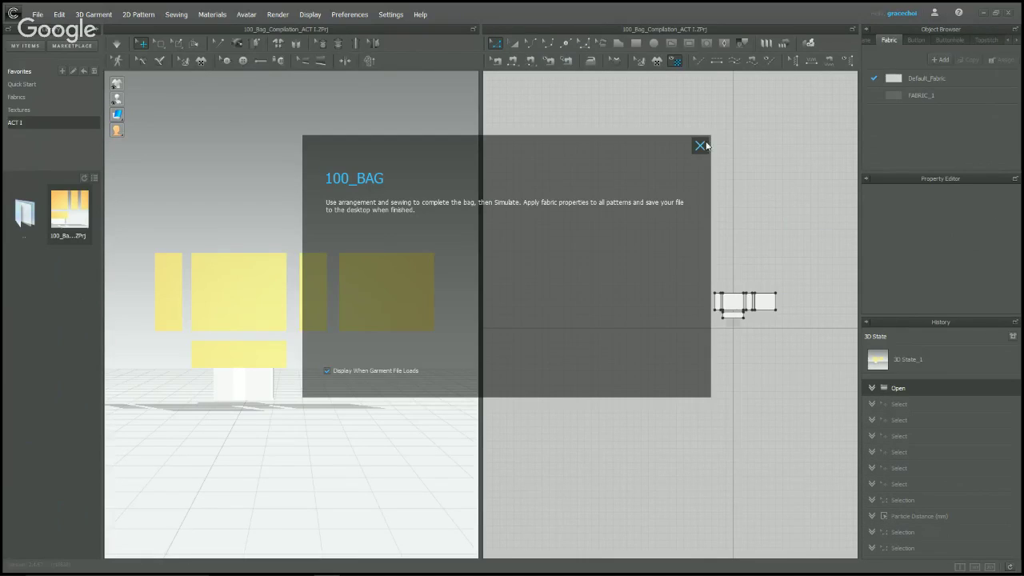
left_click(702, 145)
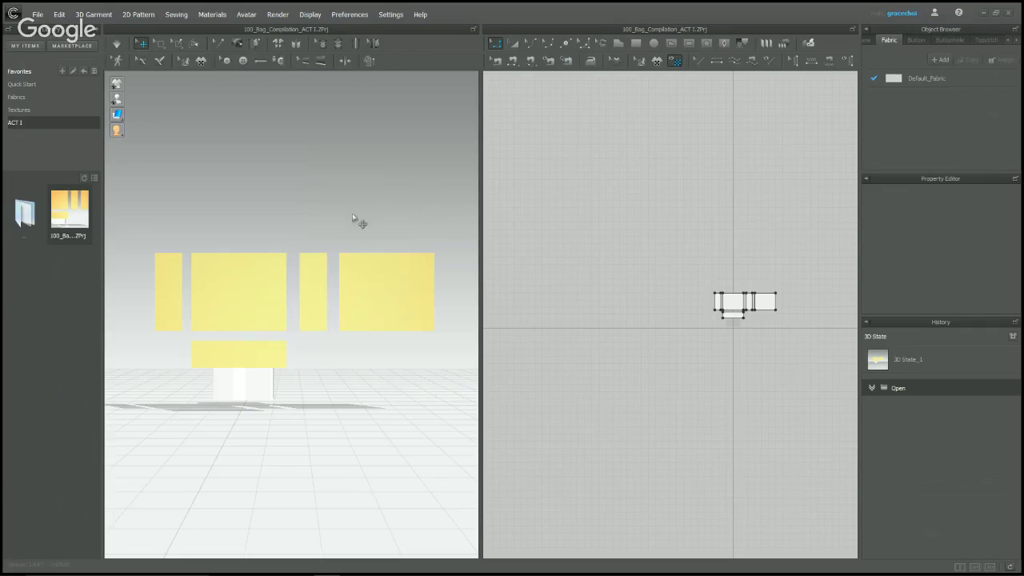
- Examine the bag's flat pattern pieces and the box avatar in the 3D and 2D views
left_click(368, 292)
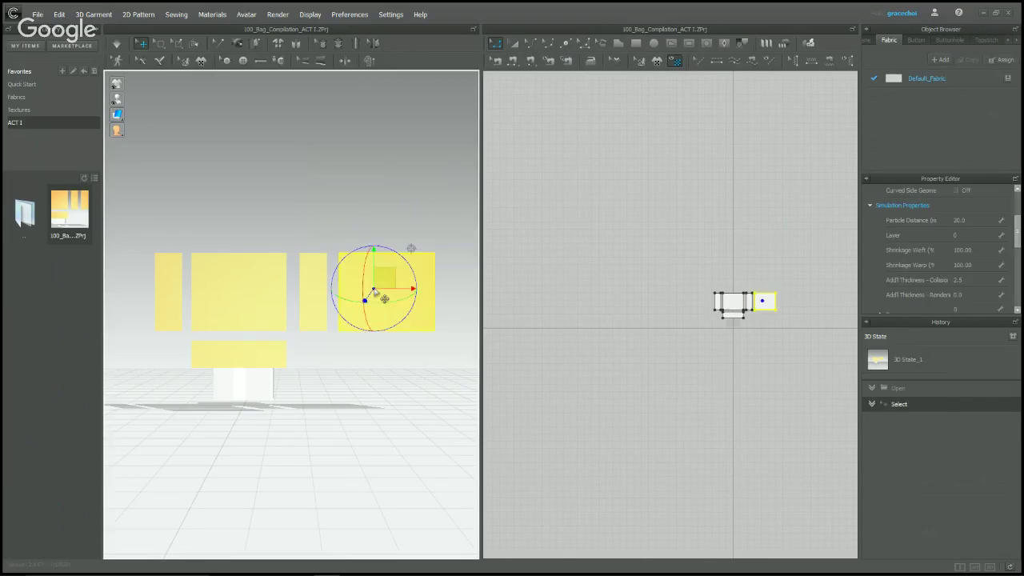
left_click(413, 133)
right_click_drag(368, 310, 542, 313)
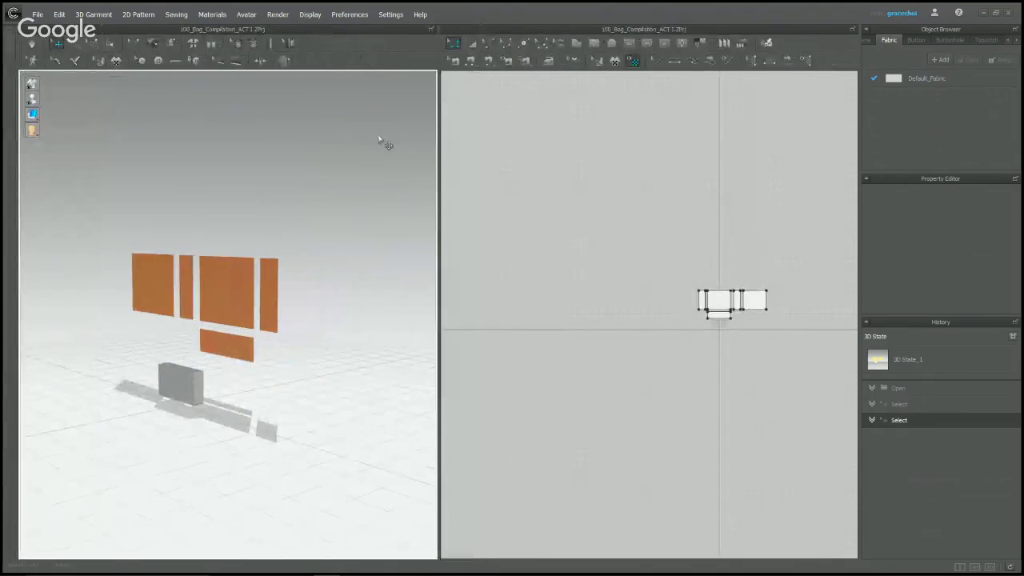
right_click_drag(347, 258, 168, 248)
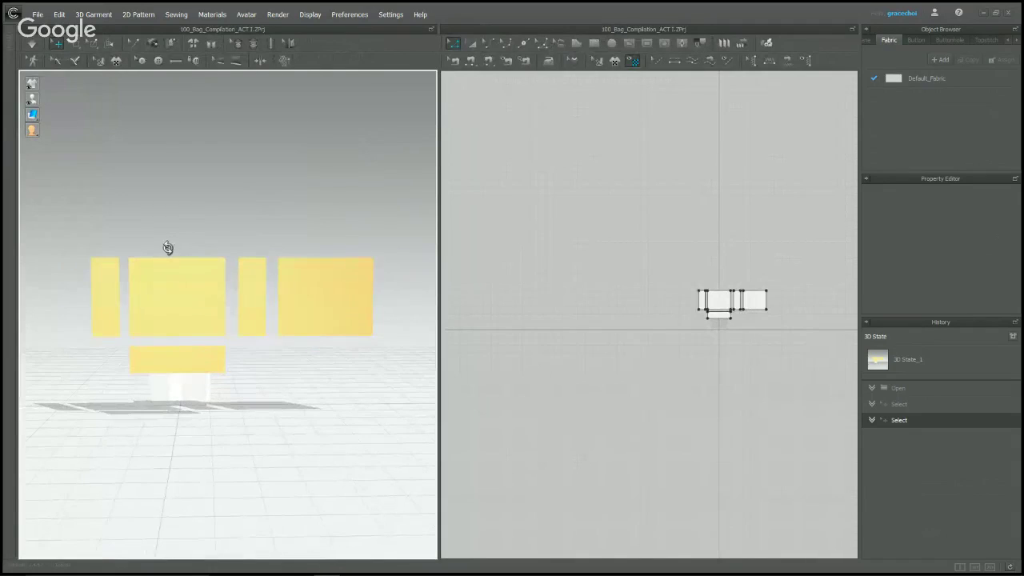
scroll(264, 210, "up", 4)
scroll(262, 213, "down", 3)
middle_click_drag(267, 224, 269, 195)
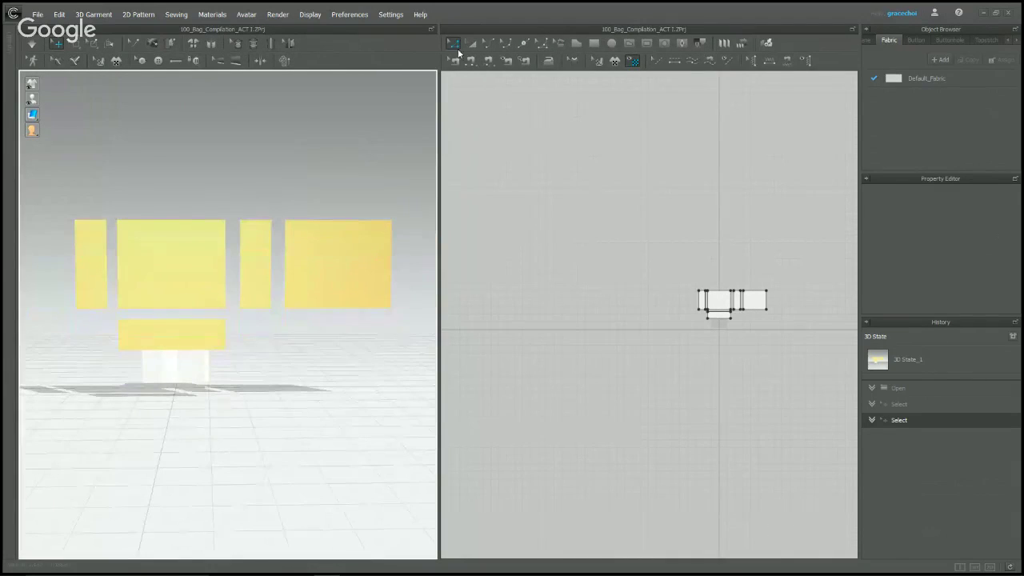
left_click_drag(439, 32, 495, 27)
right_click_drag(391, 247, 390, 250)
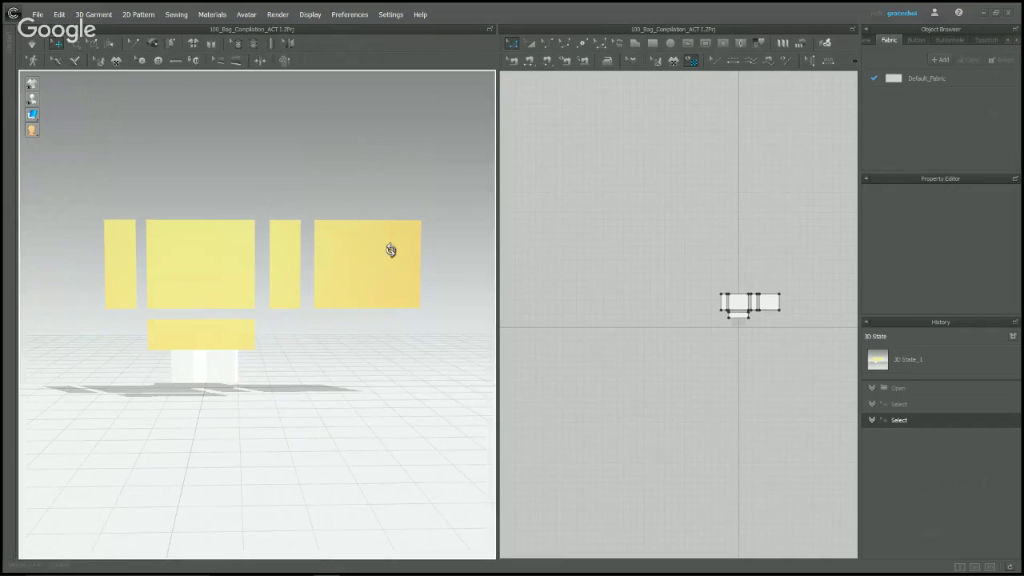
right_click(390, 250)
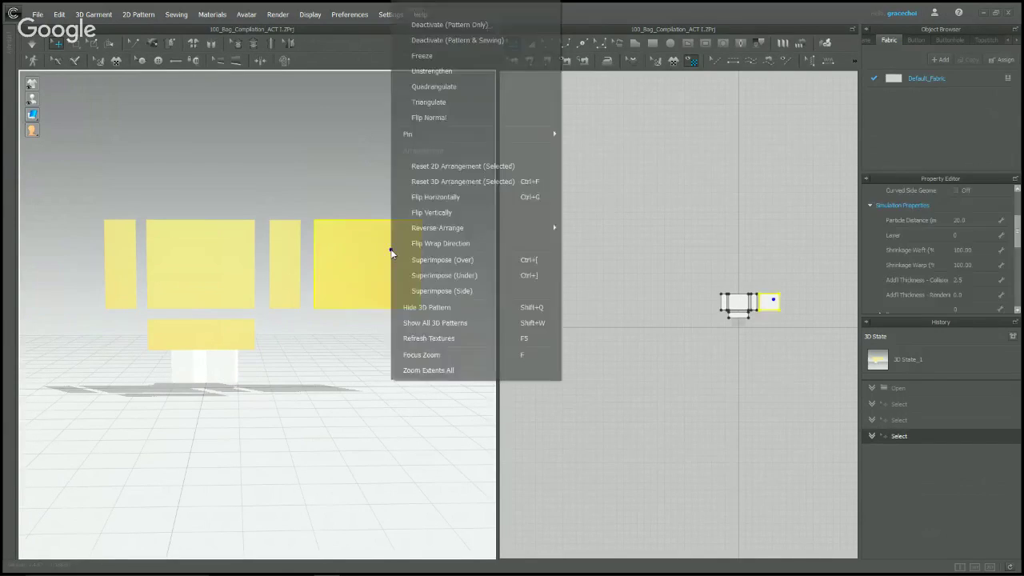
left_click(343, 151)
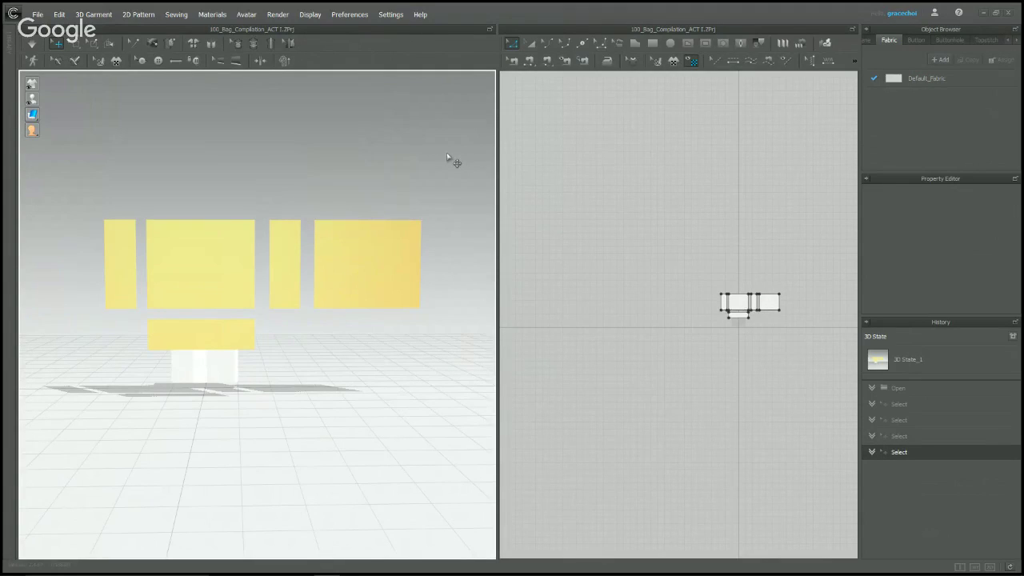
scroll(720, 272, "up", 5)
right_click_drag(736, 274, 580, 172)
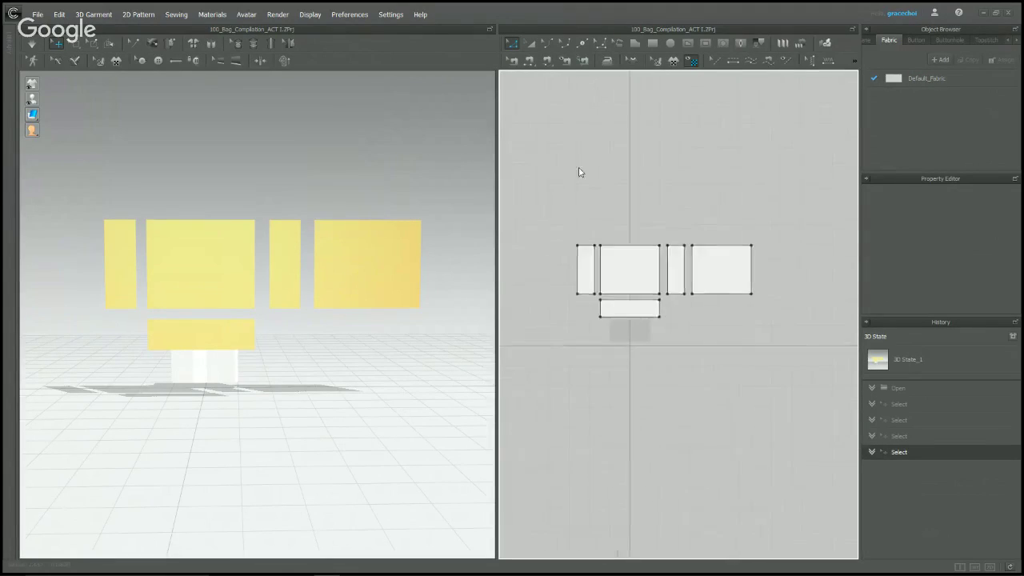
scroll(579, 172, "up", 3)
right_click_drag(656, 249, 617, 195)
scroll(576, 200, "down", 2)
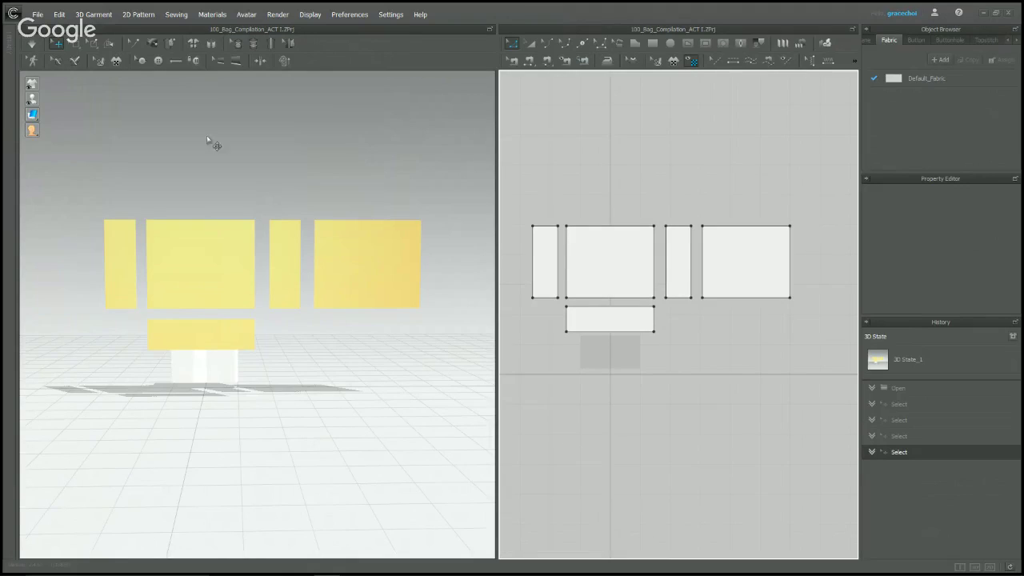
- Show the arrangement points and place the two large panels on the front and back points of the box
mouse_move(32, 99)
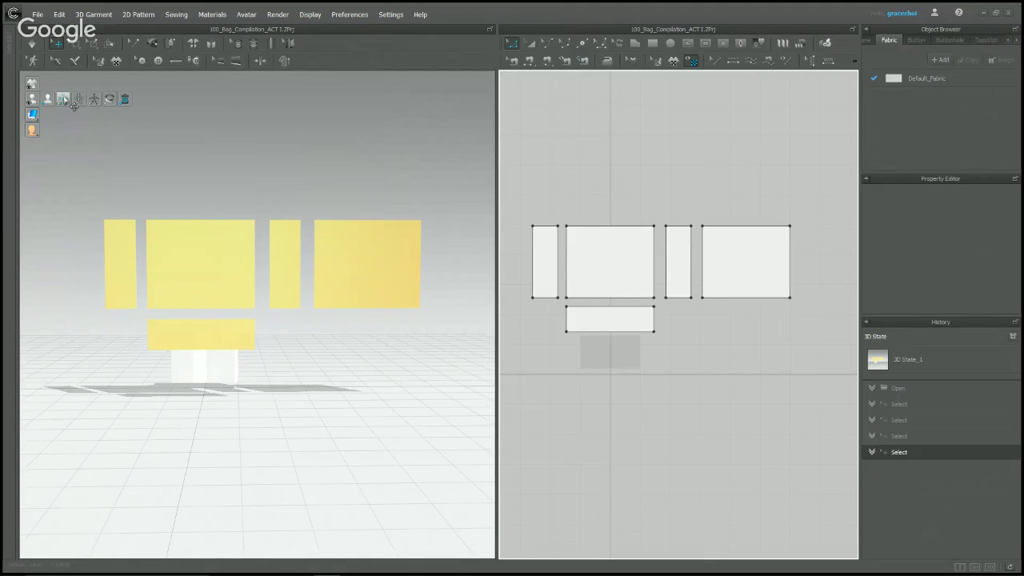
right_click_drag(352, 151, 282, 324)
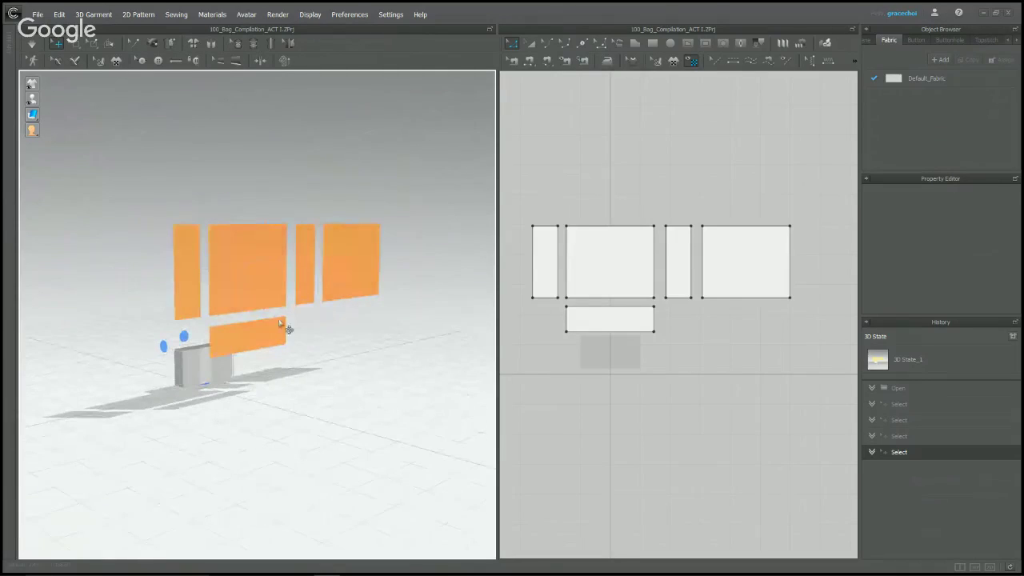
left_click(270, 282)
right_click_drag(327, 403, 457, 426)
left_click(234, 344)
left_click(150, 255)
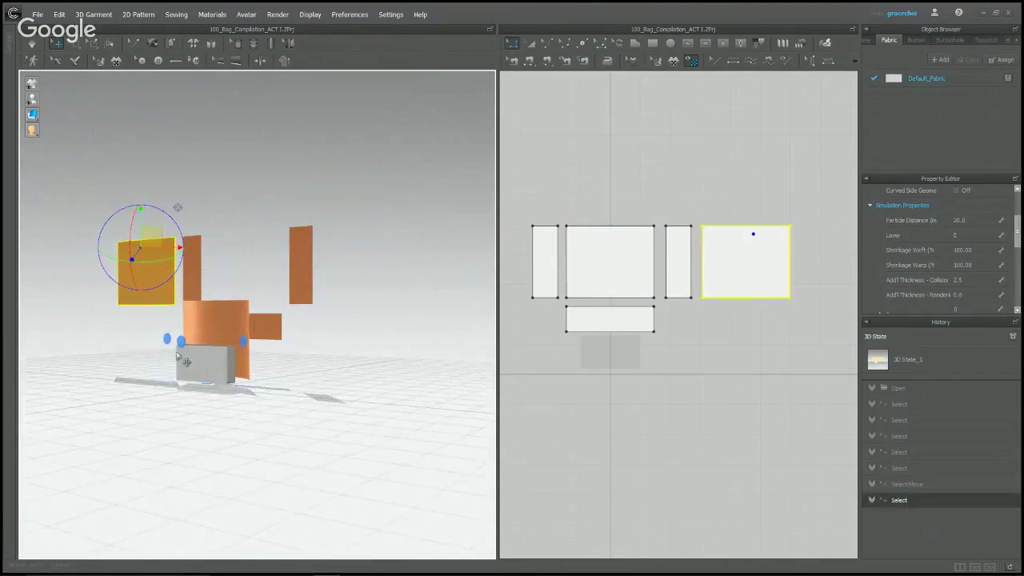
left_click(186, 357)
- Place the two narrow panels on the arrangement points at either side of the box
left_click(312, 276)
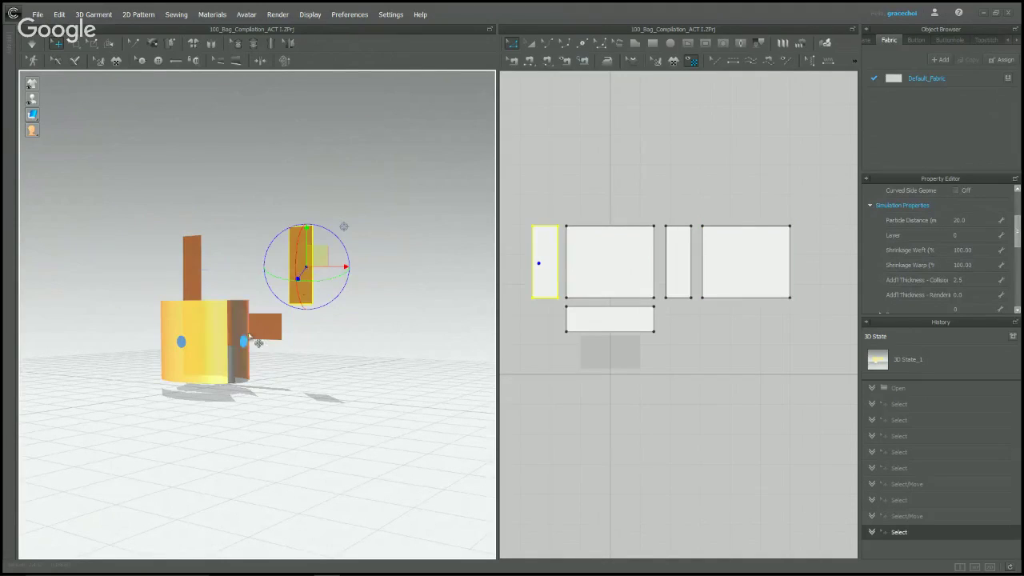
left_click(244, 341)
right_click_drag(228, 393, 313, 417)
left_click(105, 253)
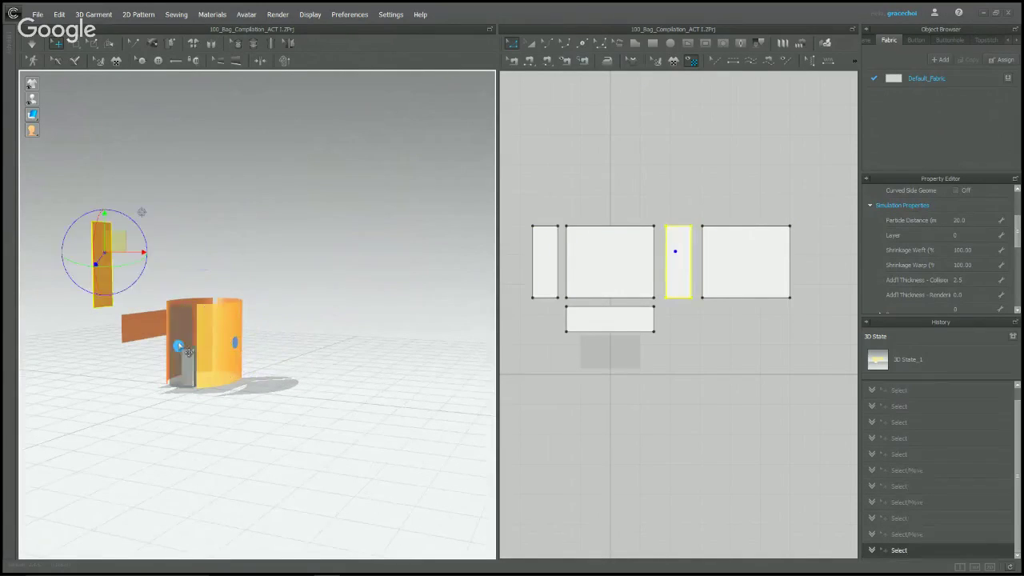
left_click(178, 345)
- Place the remaining bottom panel on the arrangement point underneath the box and deselect it
right_click_drag(142, 379, 281, 405)
left_click(172, 355)
right_click_drag(237, 448, 262, 345)
left_click(201, 372)
right_click_drag(310, 374, 354, 464)
left_click(364, 328)
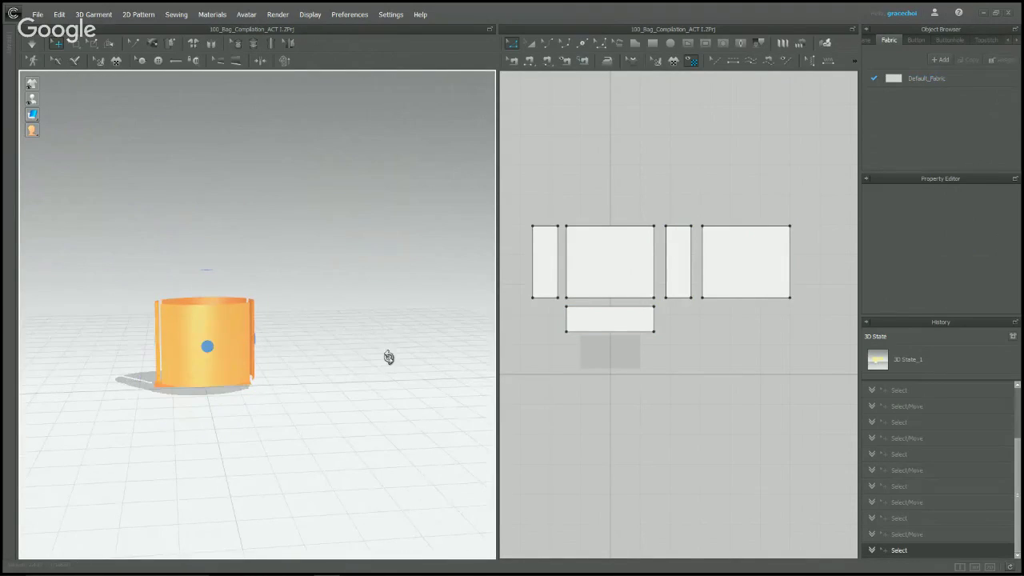
- Hide the arrangement points and check the arranged panels from the front and the side
mouse_move(389, 357)
right_mouse_down()
mouse_move(354, 357)
mouse_move(391, 349)
mouse_move(381, 355)
right_mouse_up()
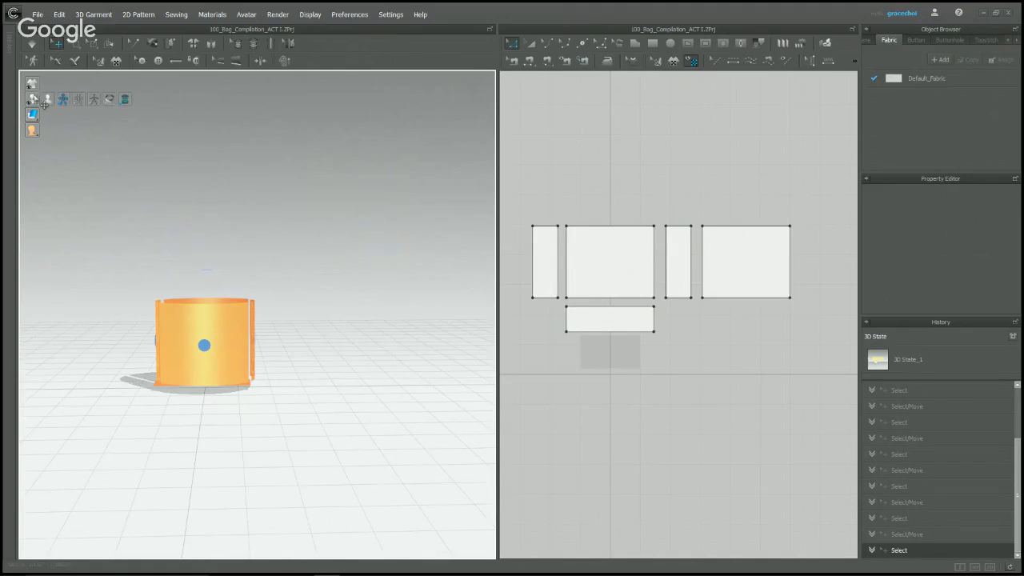
left_click(64, 100)
mouse_move(336, 322)
right_mouse_down()
mouse_move(391, 363)
mouse_move(280, 426)
mouse_move(222, 295)
mouse_move(210, 315)
right_mouse_up()
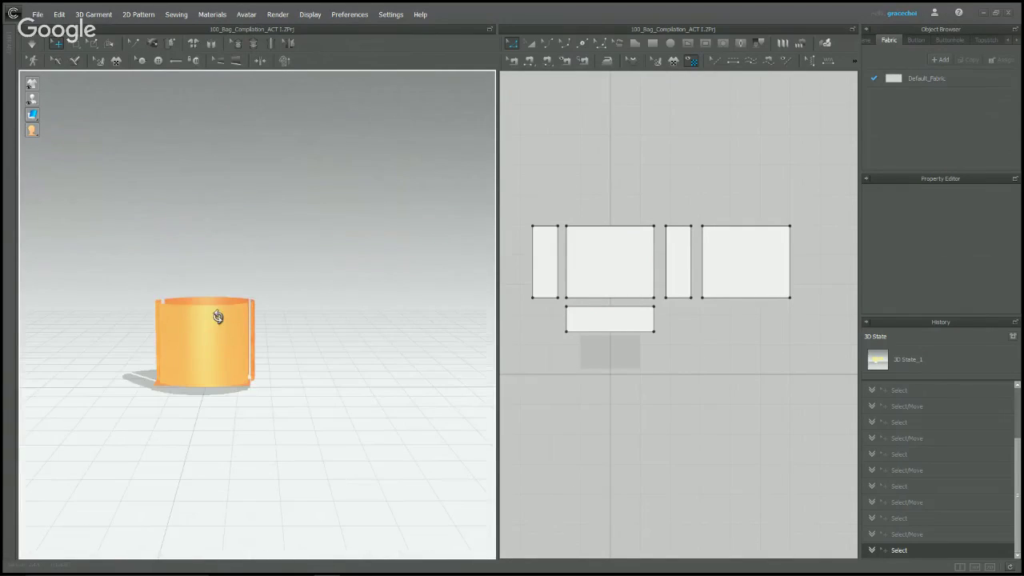
right_click(339, 291)
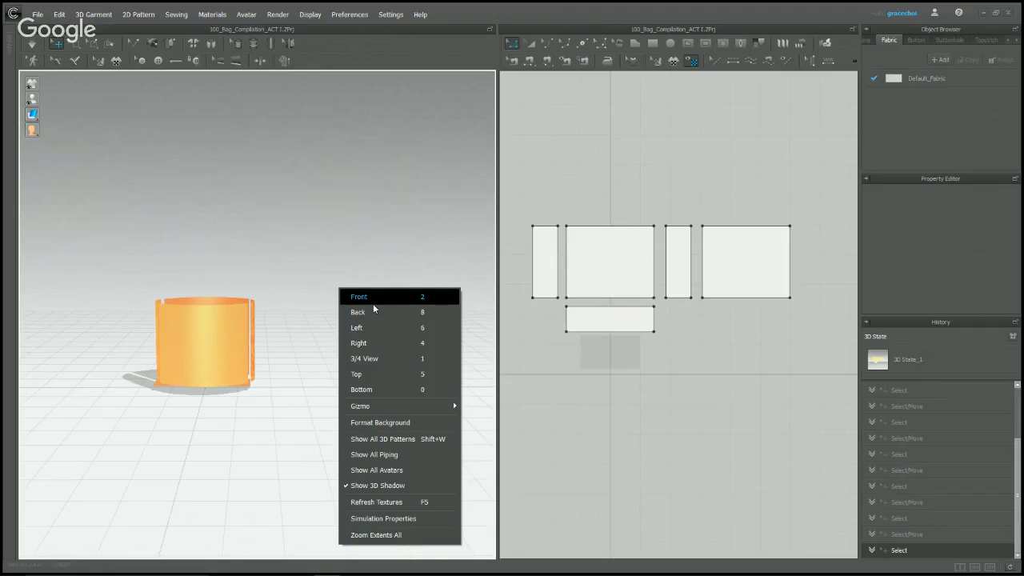
left_click(372, 304)
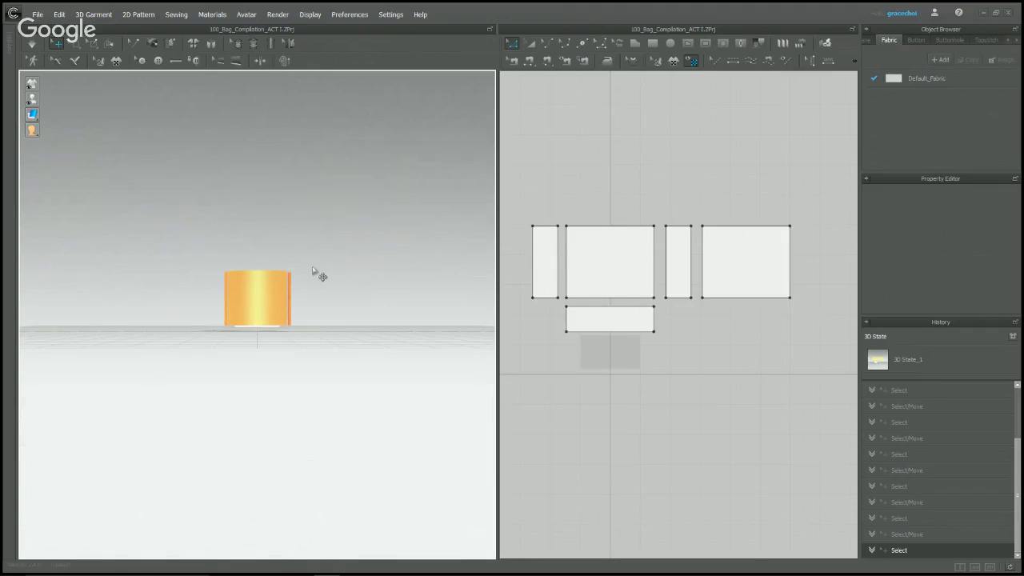
scroll(377, 275, "up", 4)
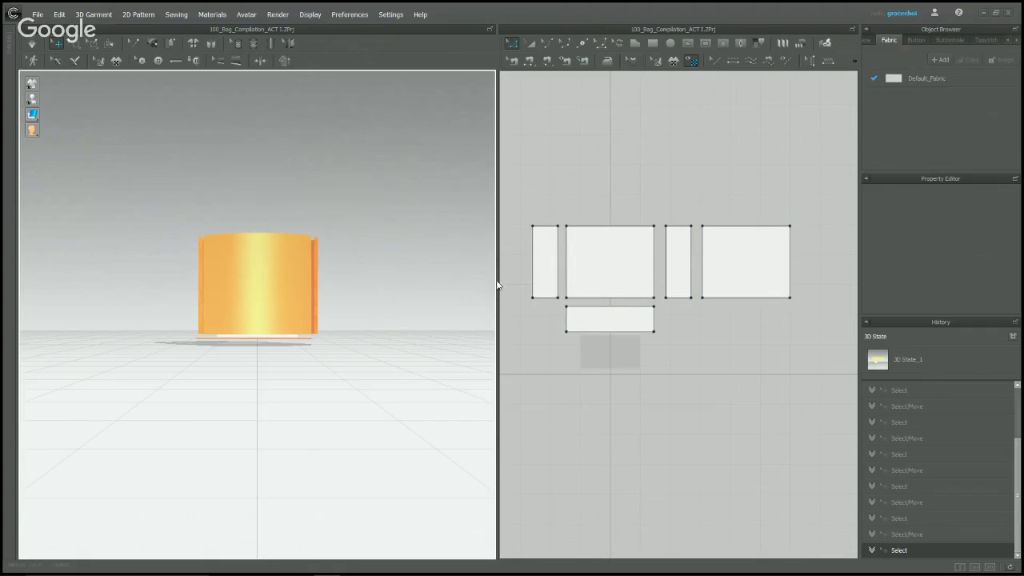
mouse_move(395, 328)
right_mouse_down()
mouse_move(381, 304)
mouse_move(317, 309)
mouse_move(382, 343)
right_mouse_up()
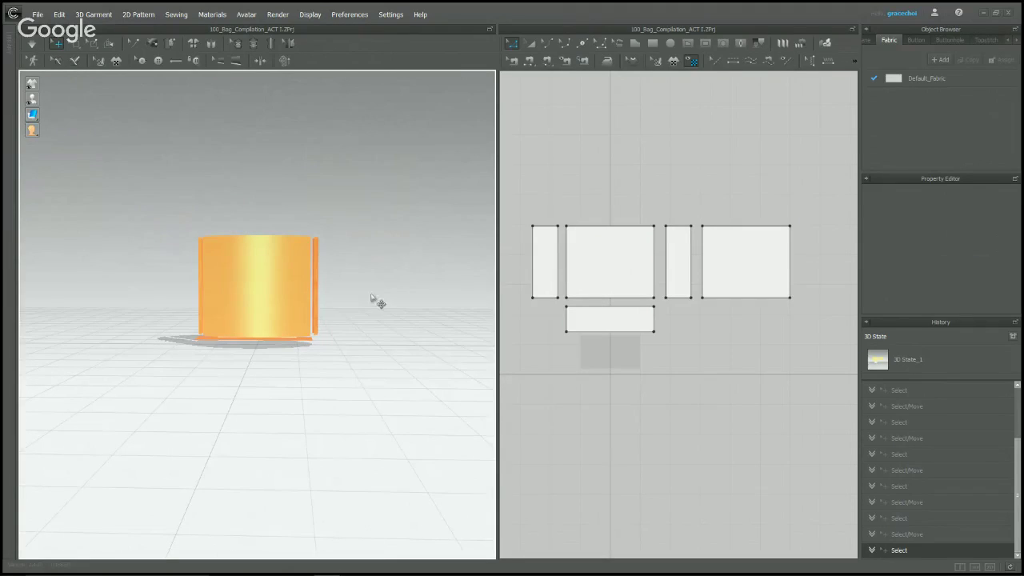
right_click_drag(372, 298, 443, 325)
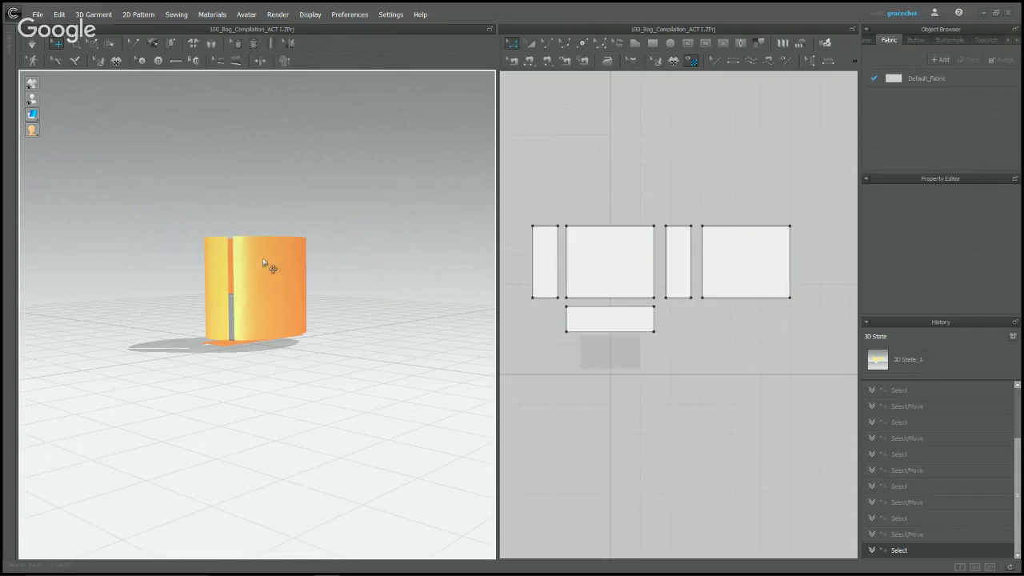
- Identify the front panel and its adjoining left narrow panel, and join their facing vertical edges with Segment Sewing
left_click(220, 262)
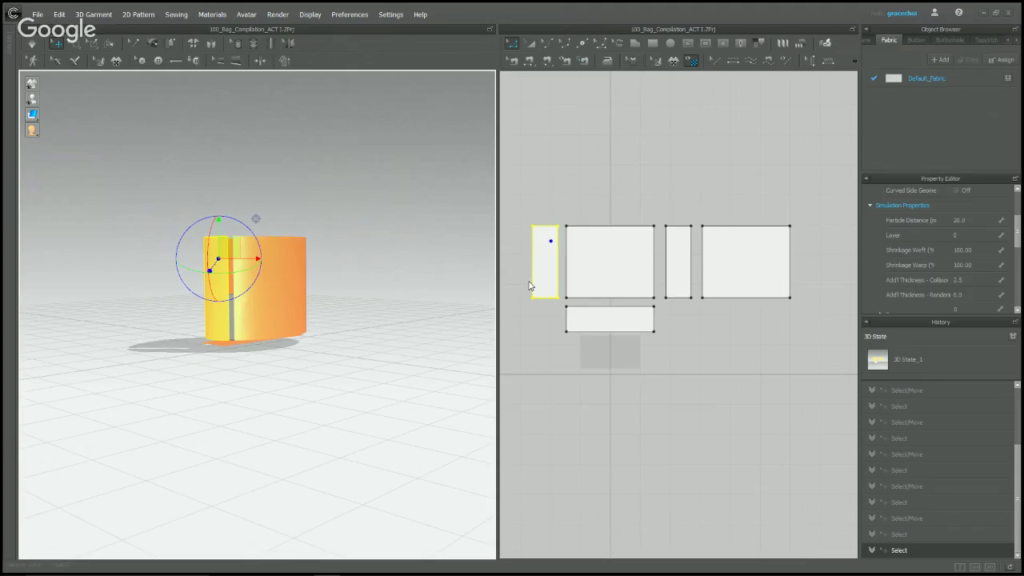
left_click(365, 174)
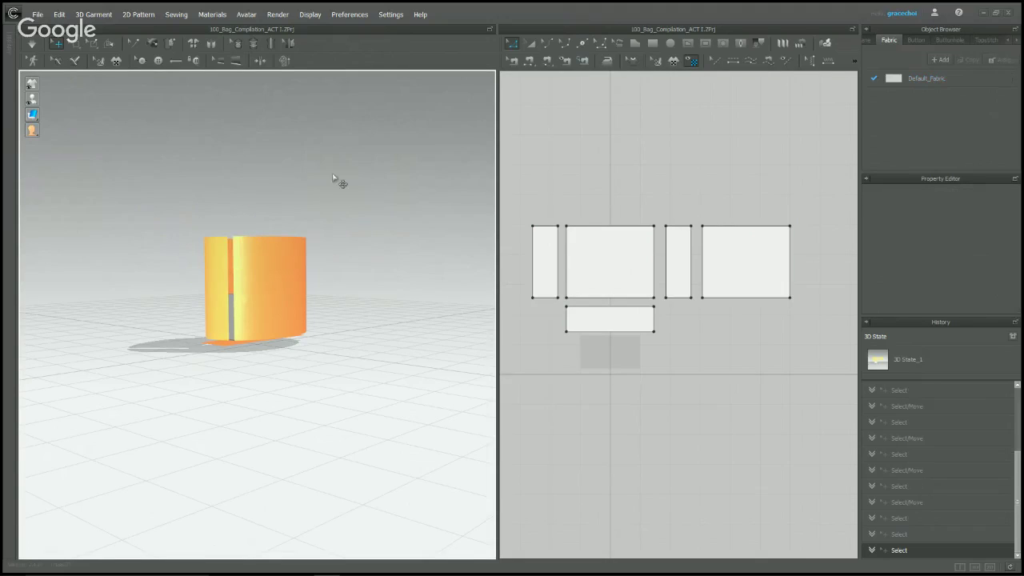
left_click(233, 266)
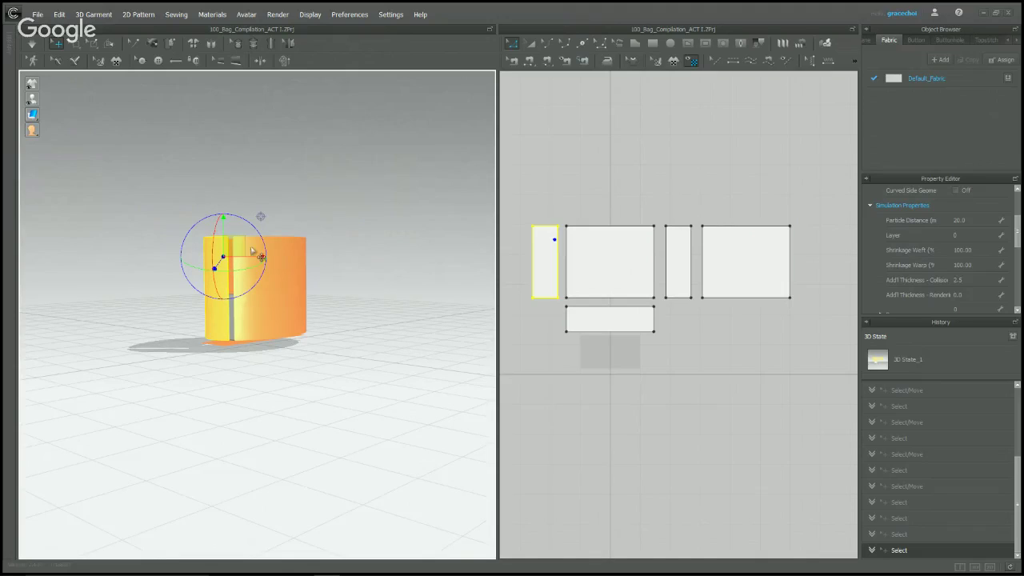
scroll(253, 251, "up", 4)
middle_click_drag(272, 258, 348, 304)
scroll(348, 304, "up", 2)
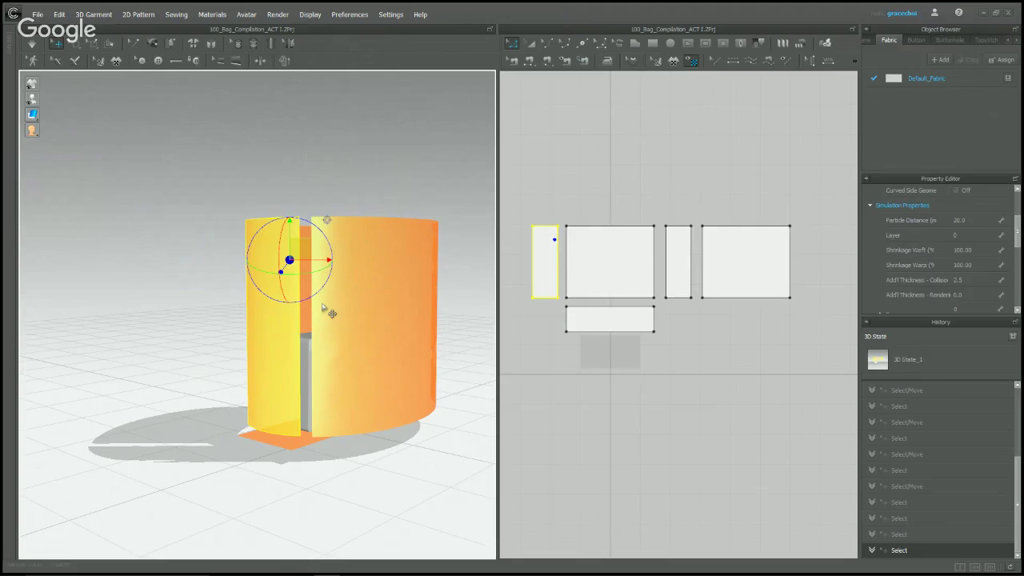
left_click(322, 307, "shift")
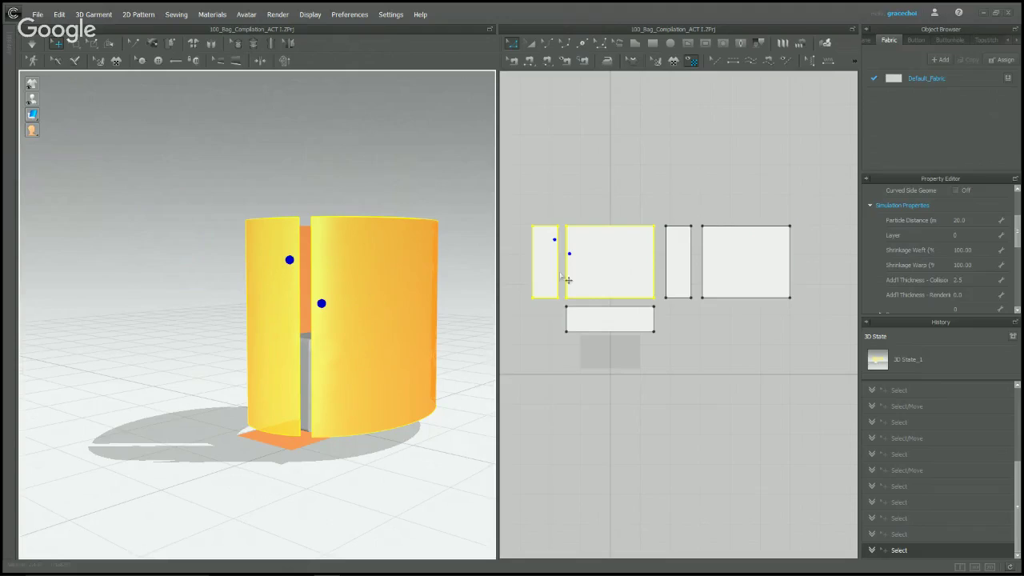
scroll(588, 254, "up", 4)
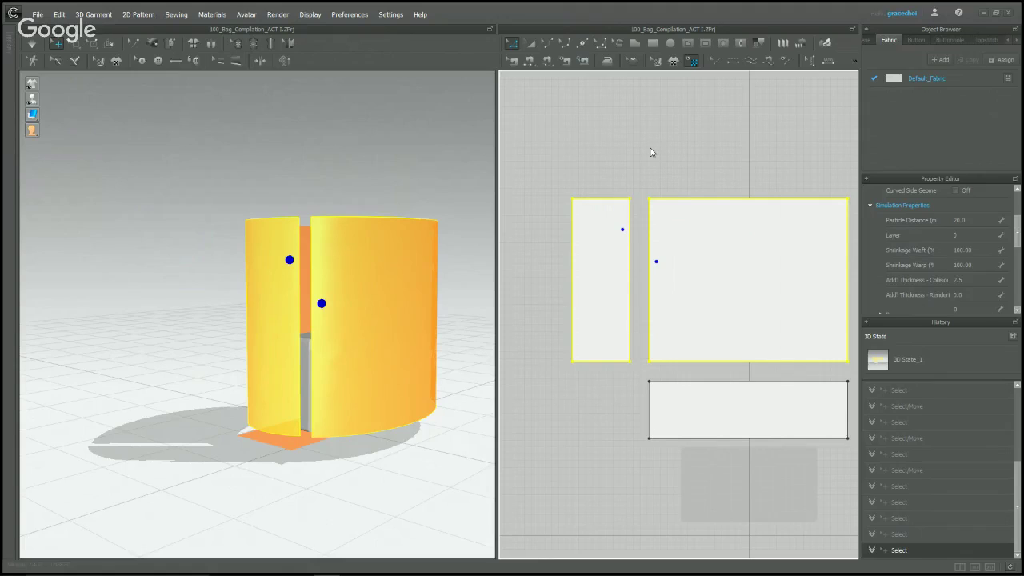
left_click(532, 64)
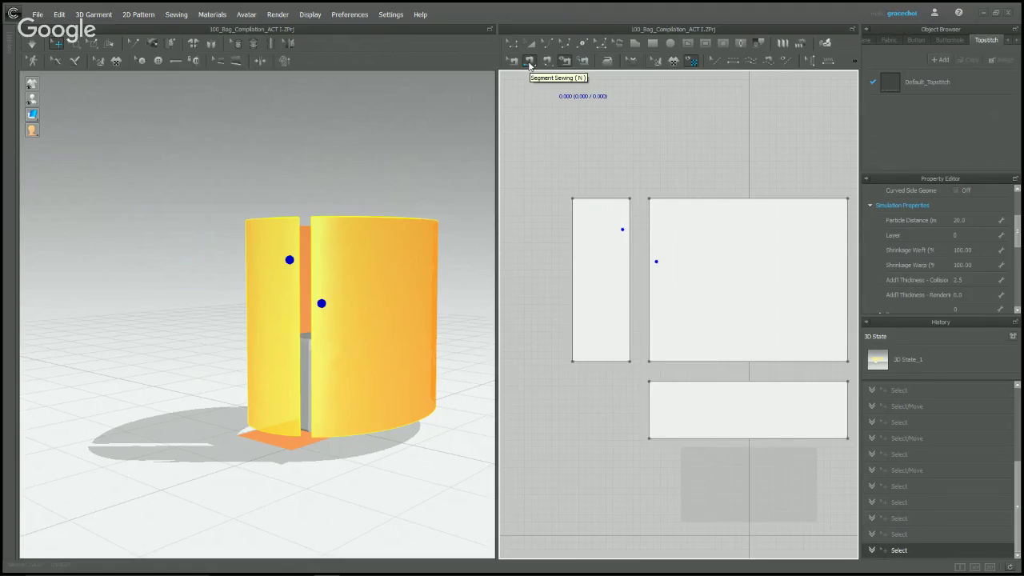
left_click(529, 63)
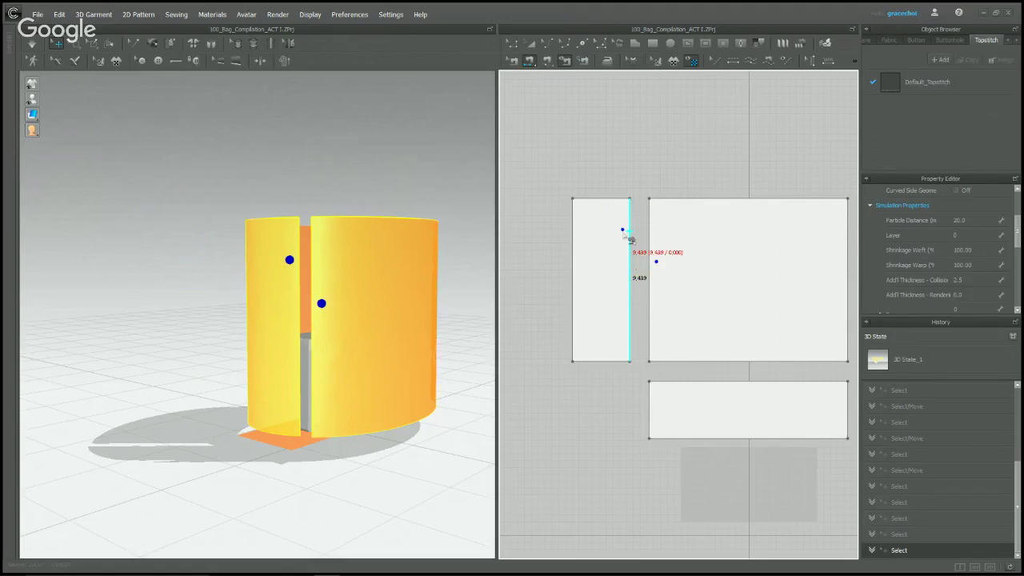
left_click(637, 244)
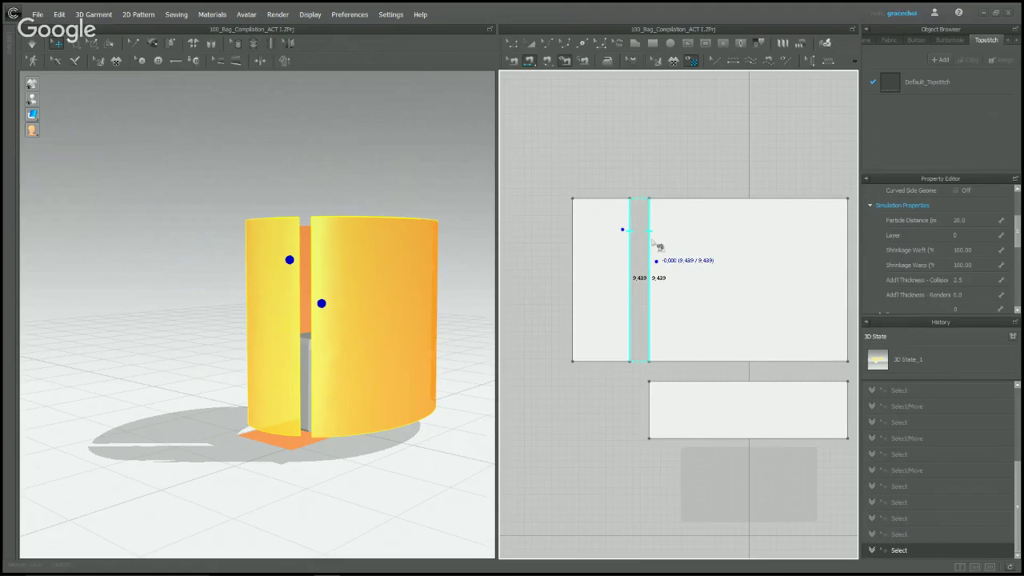
left_click(655, 246)
- Identify the front panel and its adjoining right narrow panel, and join their facing vertical edges with Segment Sewing
right_click_drag(452, 359, 349, 360)
left_click(411, 259)
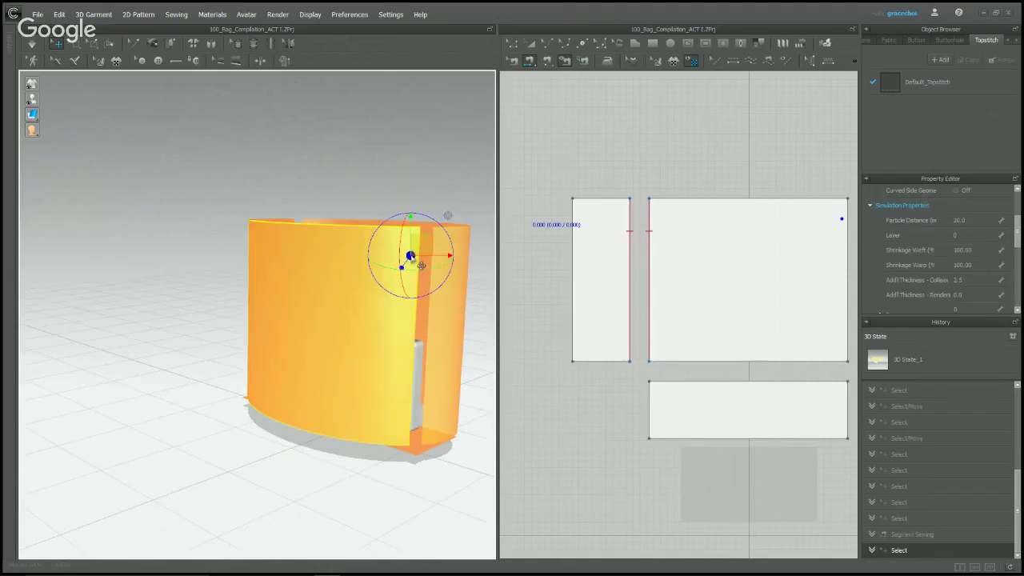
left_click(416, 330)
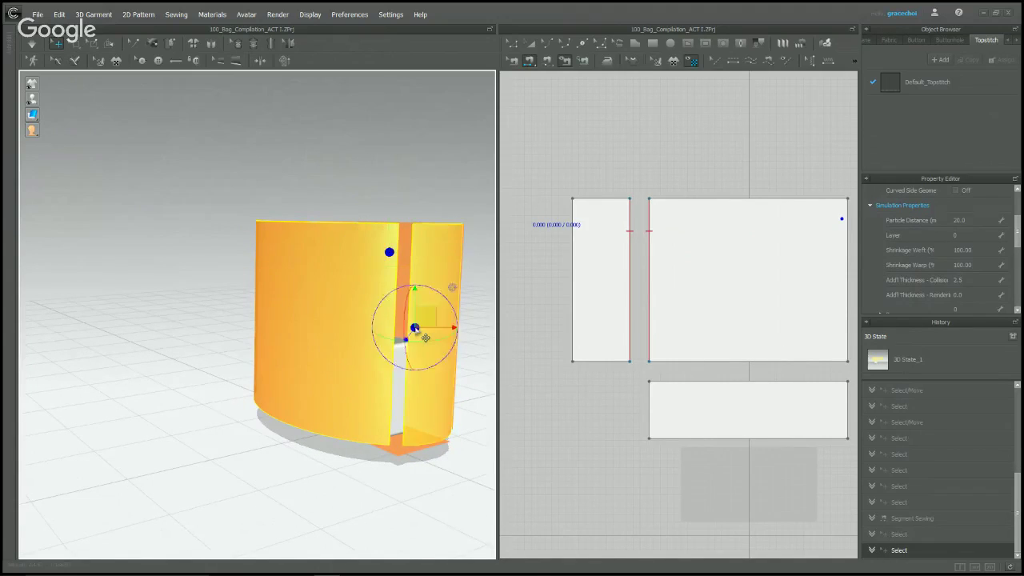
right_click_drag(473, 327, 402, 350)
scroll(644, 377, "down", 4)
middle_click_drag(662, 369, 673, 350)
scroll(671, 350, "up", 5)
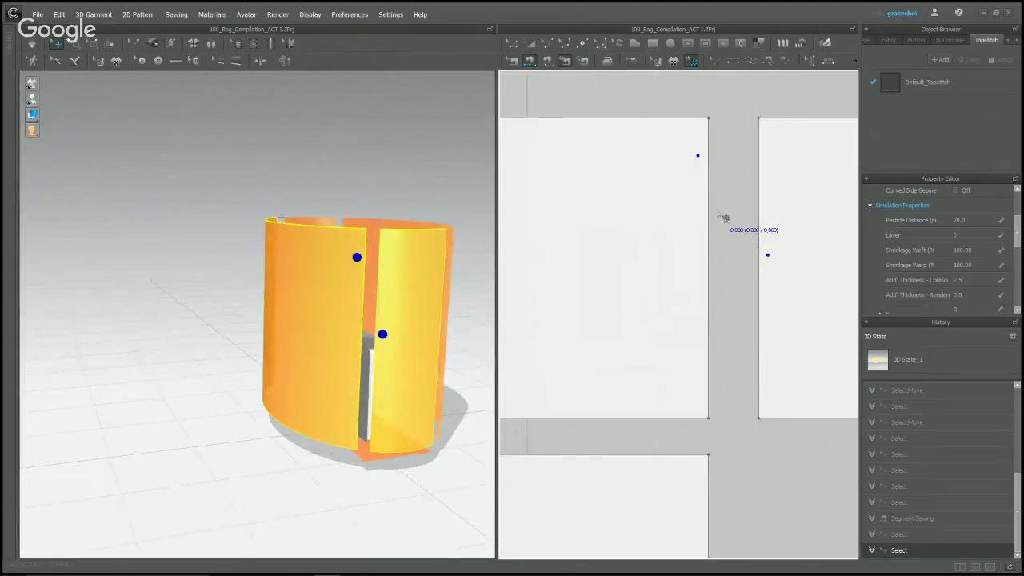
left_click(709, 183)
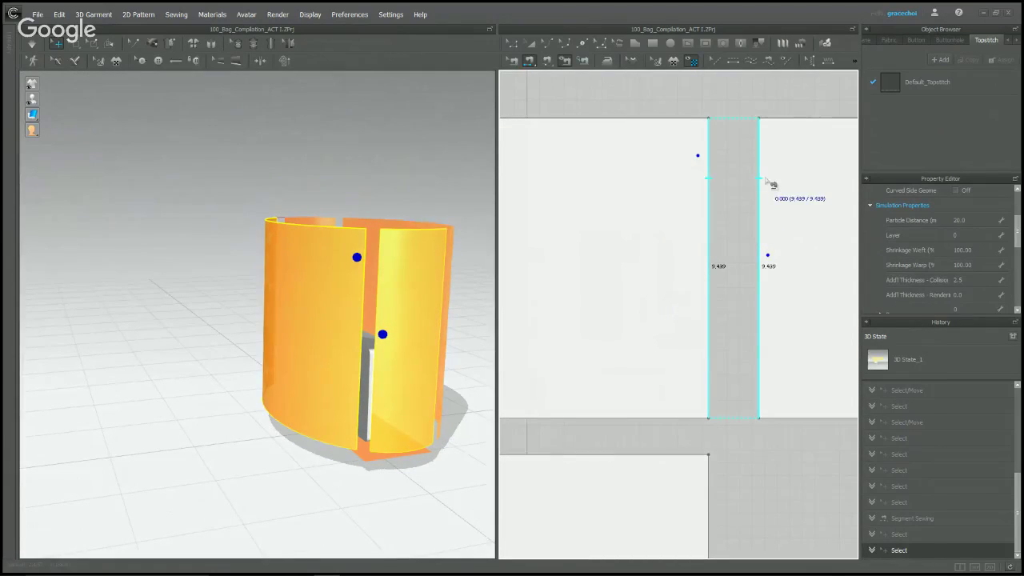
left_click(766, 182)
- Identify the right narrow panel and the adjoining back panel, and sew their facing vertical edges together
right_click_drag(389, 338, 343, 343)
left_click(280, 240)
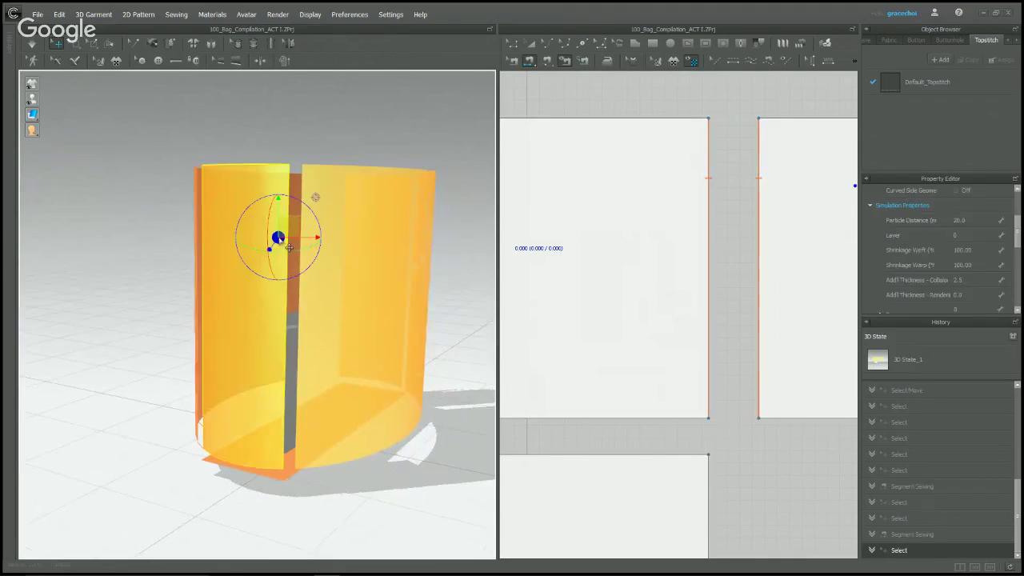
left_click(312, 370, "shift")
scroll(668, 341, "down", 6)
middle_click_drag(729, 291, 598, 304)
scroll(598, 304, "up", 3)
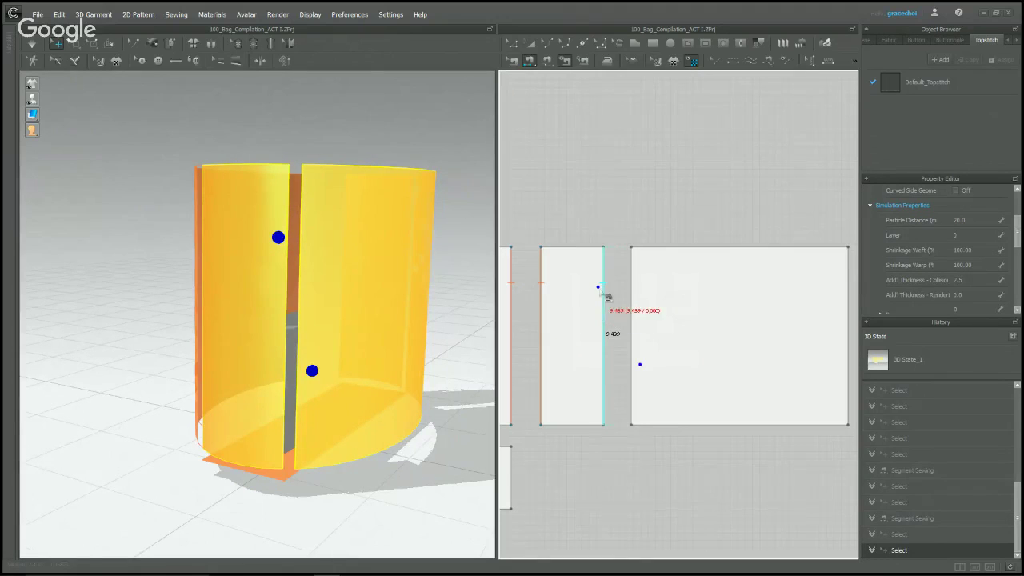
left_click(603, 289)
left_click(631, 289)
- Close the ring of panels by sewing the back panel's outer vertical edge to the left narrow panel's outer vertical edge
right_click_drag(413, 338, 275, 330)
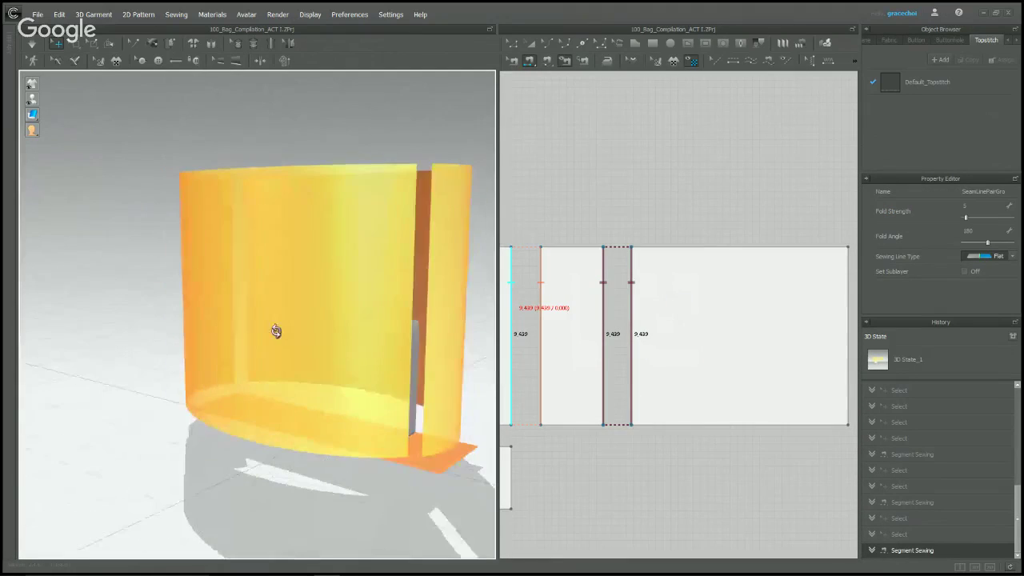
left_click(409, 221)
left_click(432, 294)
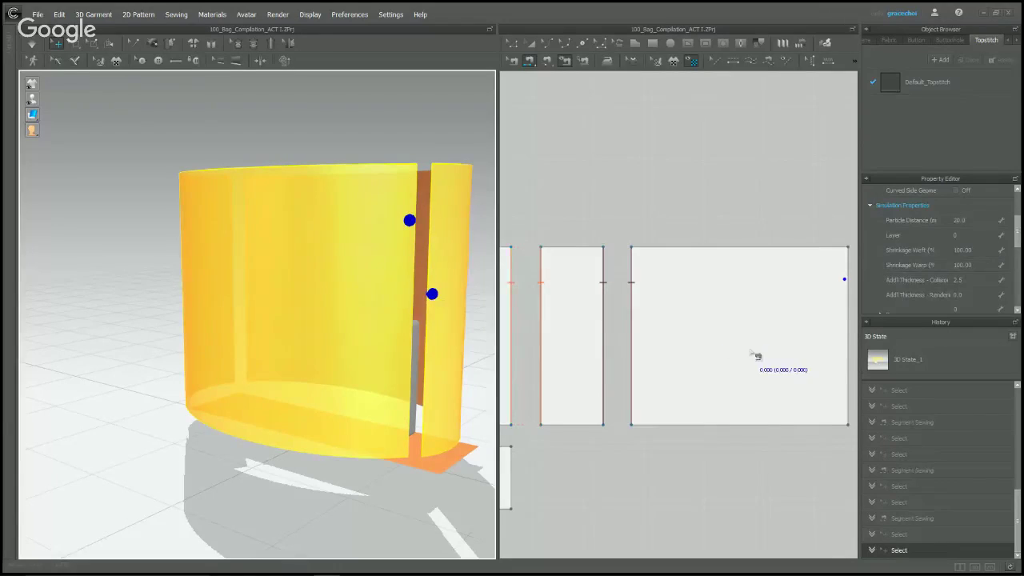
scroll(805, 302, "down", 2)
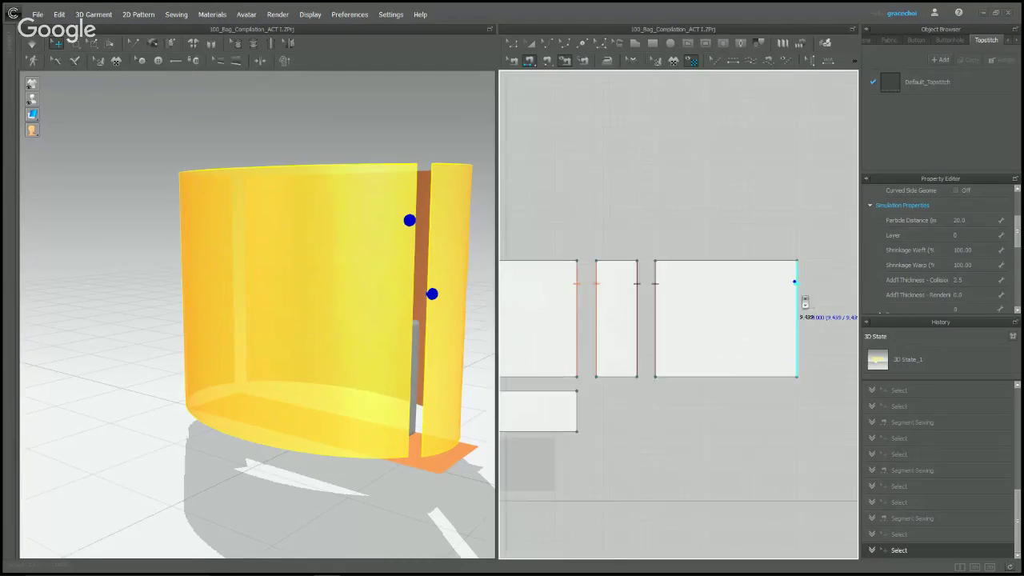
scroll(805, 302, "down", 1)
middle_click_drag(805, 302, 861, 276)
middle_click_drag(526, 268, 609, 259)
scroll(606, 257, "up", 4)
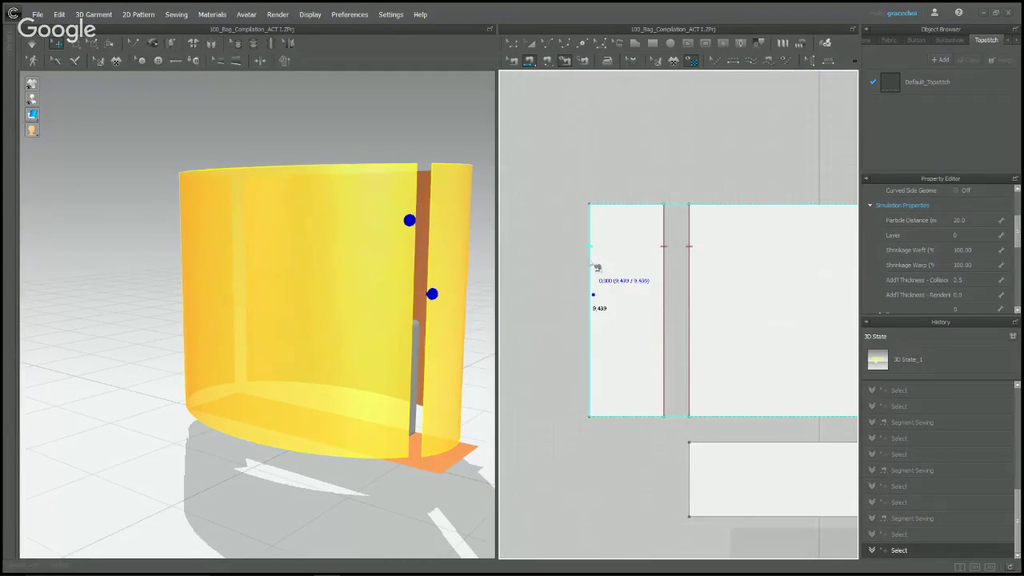
left_click(590, 263)
- Sew the front panel's lower edge to the upper long edge of the bottom panel
scroll(708, 186, "down", 4)
middle_click_drag(713, 232, 641, 259)
right_click_drag(320, 289, 338, 416)
scroll(694, 320, "up", 2)
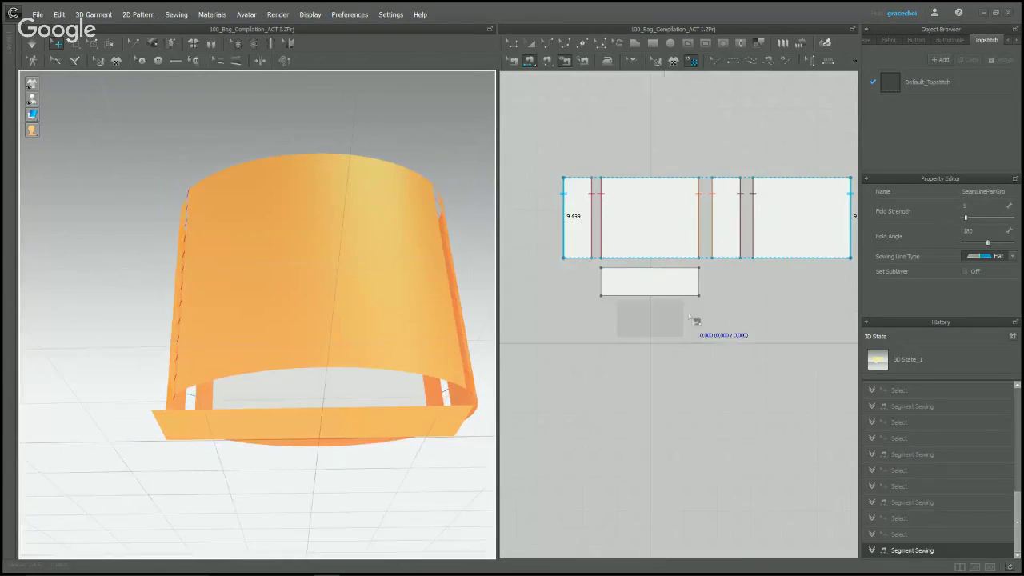
scroll(381, 352, "up", 3)
left_click(370, 349)
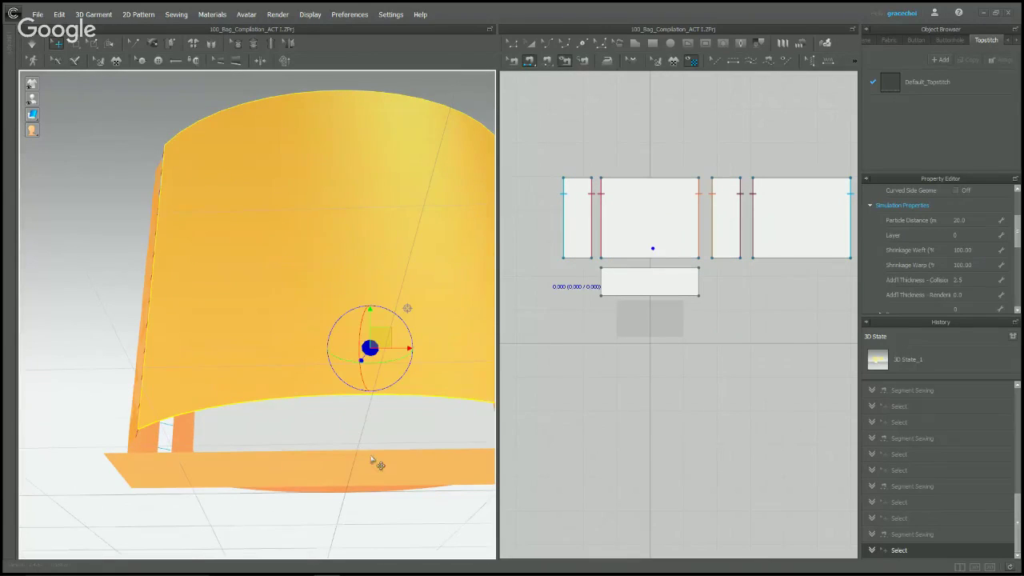
left_click(371, 457, "shift")
right_click_drag(399, 481, 411, 483)
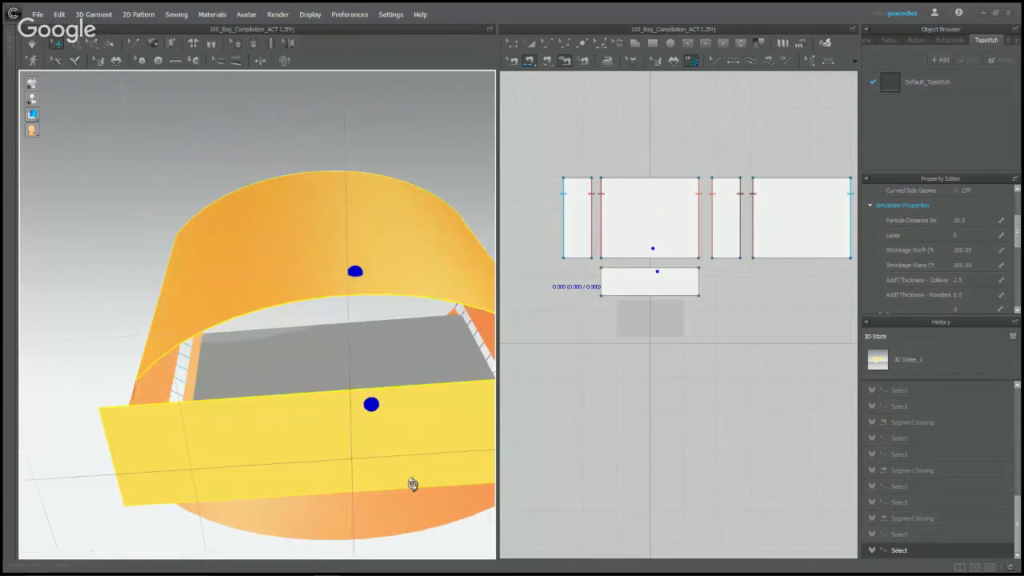
left_click(629, 262)
left_click(629, 272)
- Sew the right narrow panel's lower edge to the right short edge of the bottom panel
right_click_drag(488, 338, 414, 336)
scroll(394, 400, "up", 3)
right_click_drag(367, 379, 259, 392)
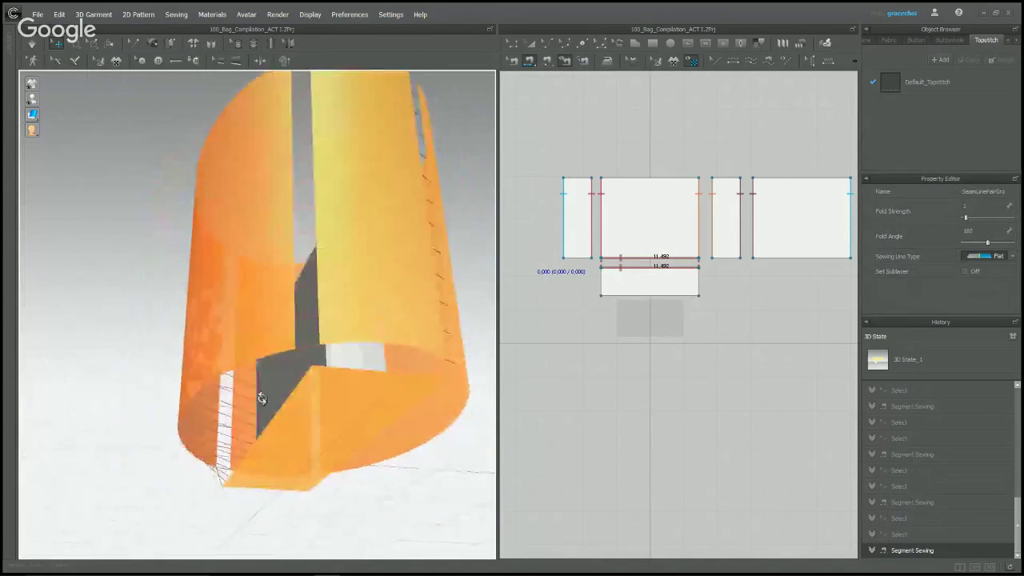
left_click(392, 344)
left_click(361, 386)
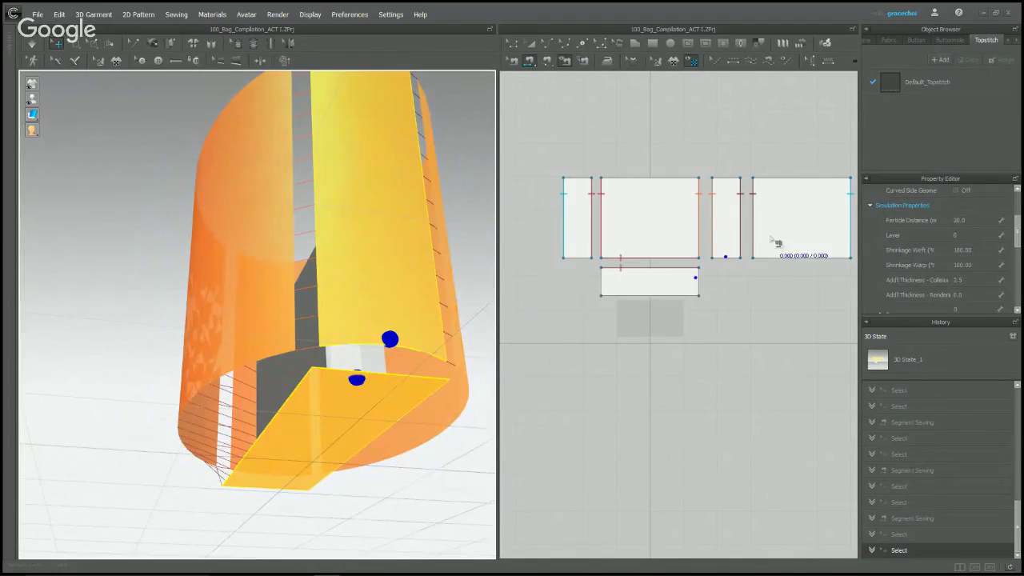
scroll(738, 258, "up", 3)
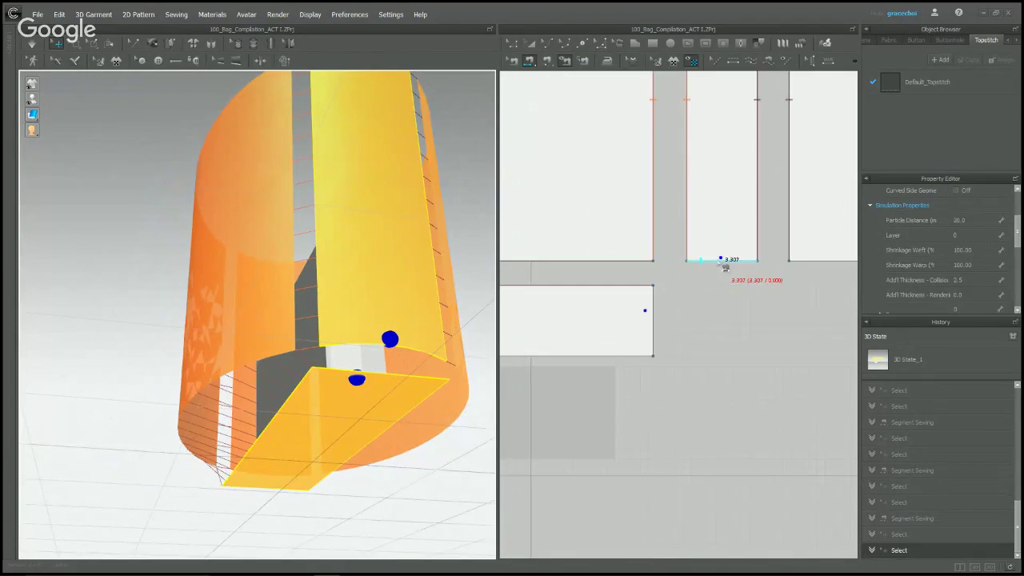
left_click(655, 299)
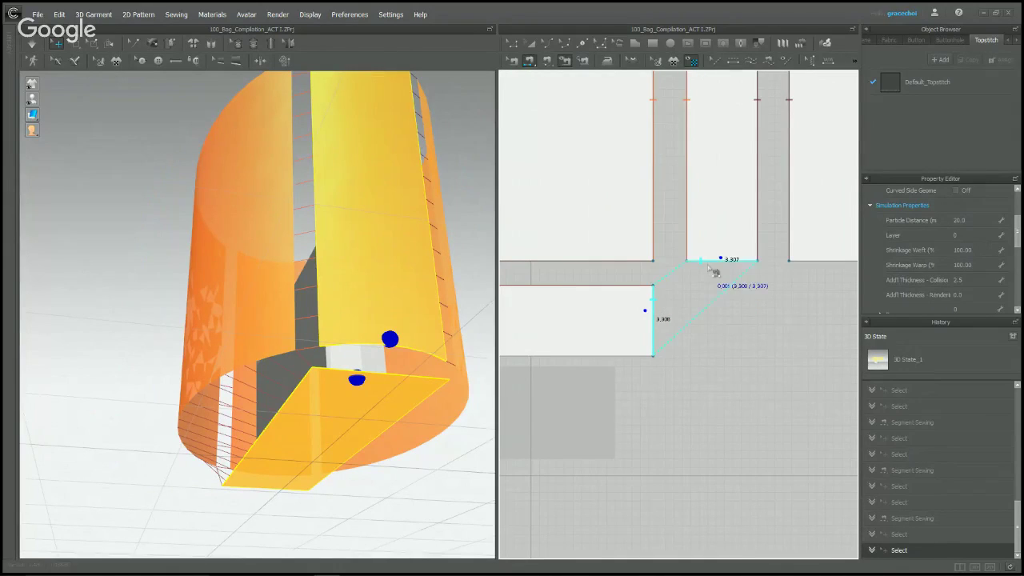
left_click(712, 271)
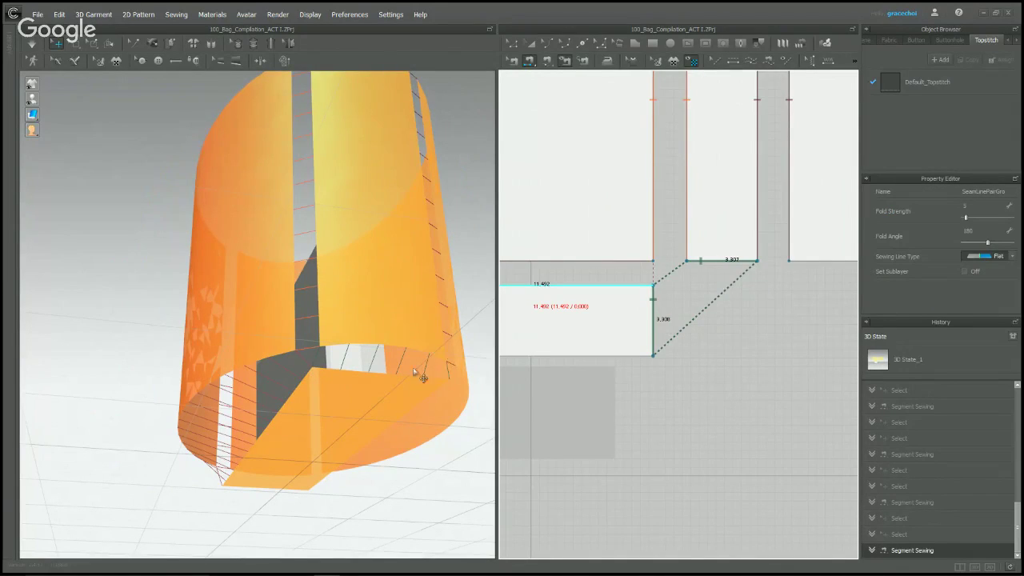
- Sew the back panel's lower edge to the lower long edge of the bottom panel, matching their directions
right_click_drag(447, 372, 309, 379)
right_click_drag(336, 348, 194, 400)
left_click(170, 407)
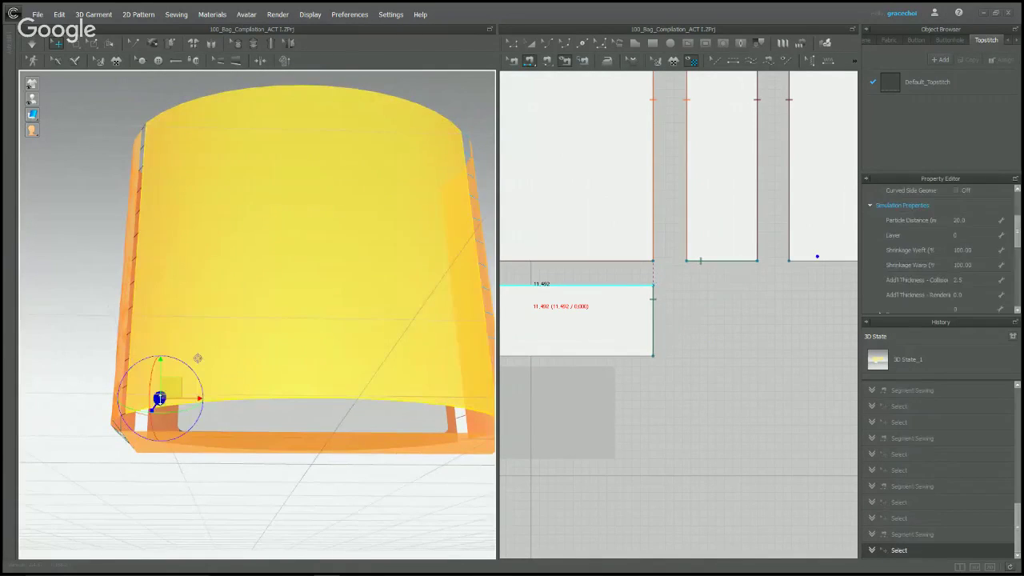
right_click_drag(142, 467, 176, 388)
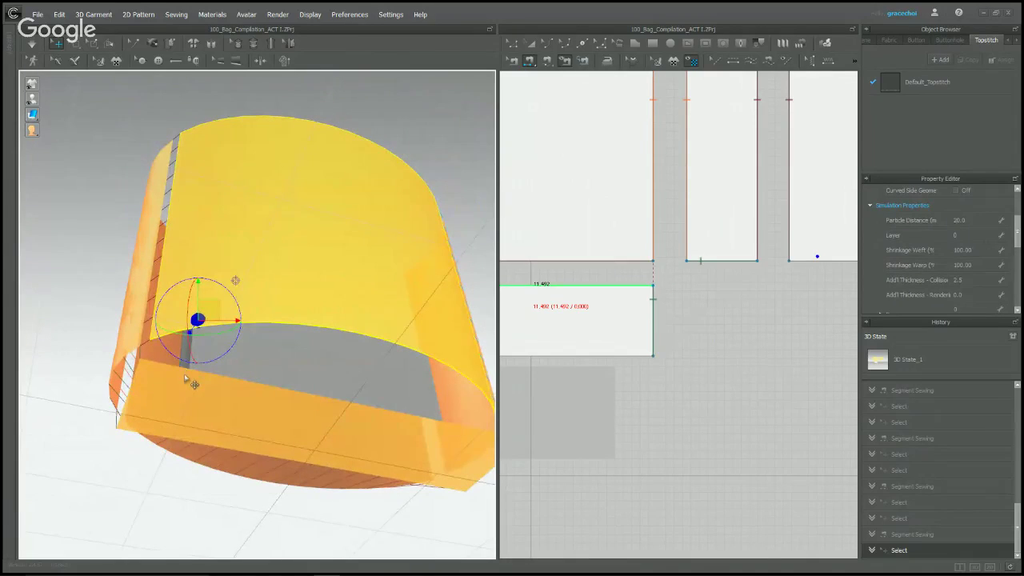
left_click(184, 373)
scroll(708, 352, "down", 5)
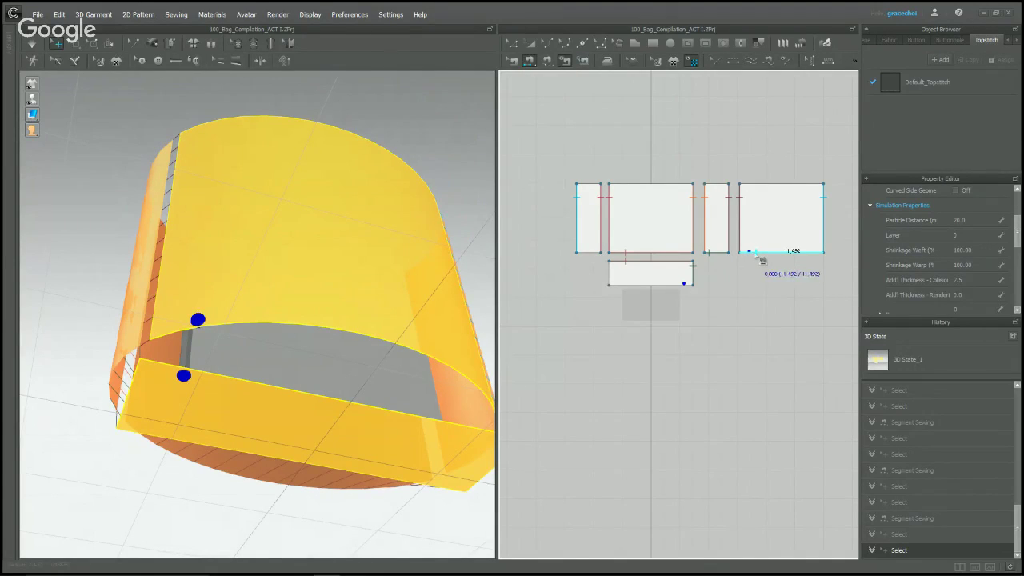
left_click(760, 259)
left_click(680, 290)
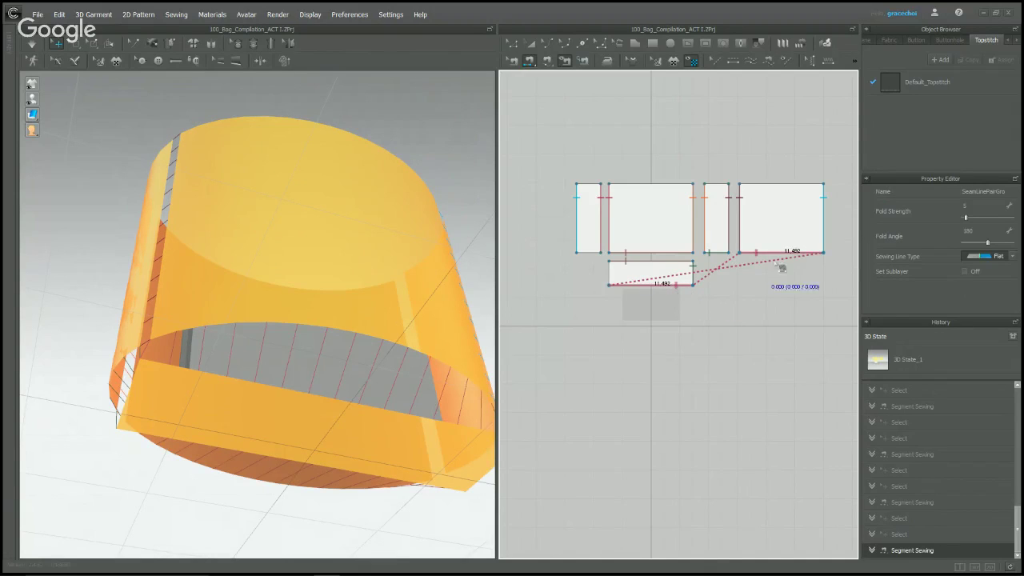
- Sew the left narrow panel's lower edge to the left short edge of the bottom panel
right_click_drag(376, 308, 285, 351)
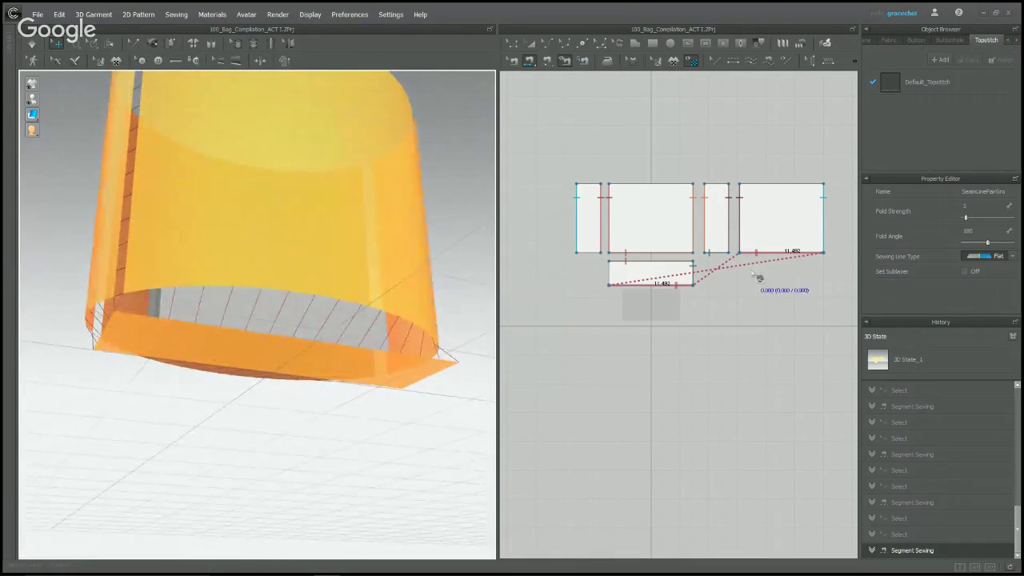
right_click_drag(262, 385, 275, 347)
left_click(256, 278)
left_click(303, 300, "shift")
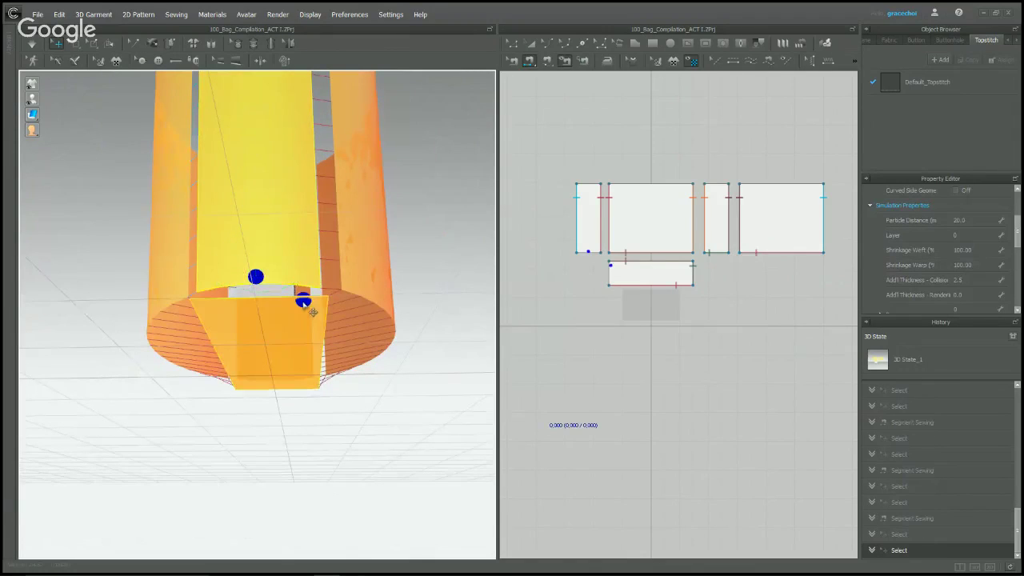
scroll(564, 275, "up", 1)
scroll(624, 258, "up", 2)
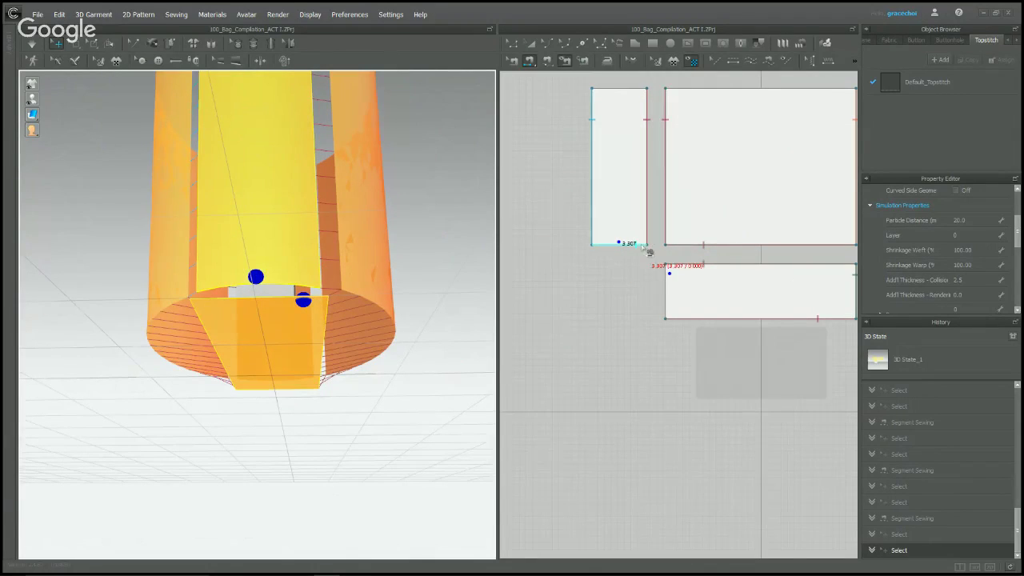
left_click(666, 282)
- Simulate the sewn bag, inspect its drape from several angles, and stop the simulation
right_click_drag(411, 265, 441, 405)
right_click_drag(272, 397, 384, 296)
key("2")
scroll(347, 241, "up", 5)
right_click_drag(353, 246, 335, 302)
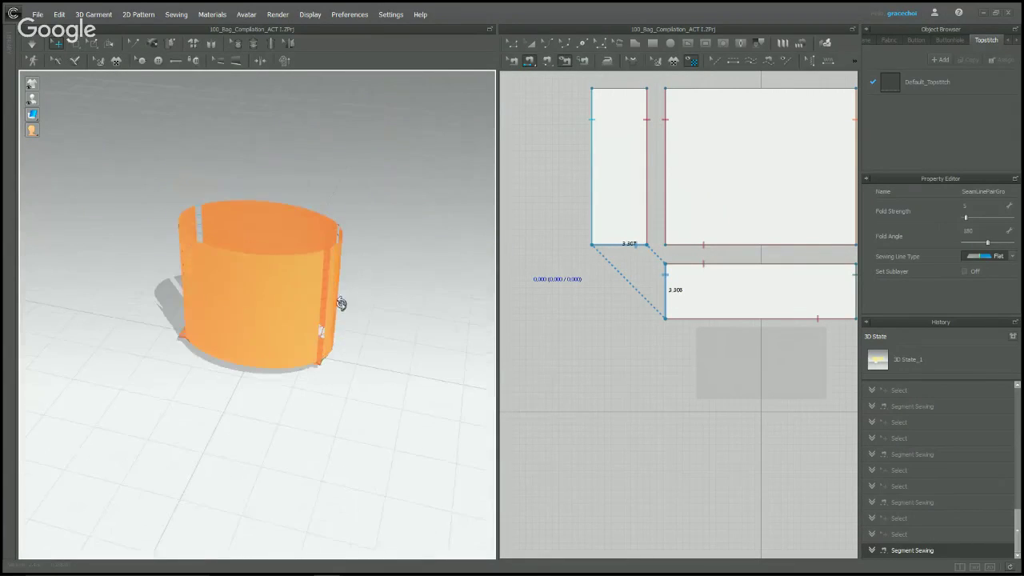
scroll(607, 232, "down", 3)
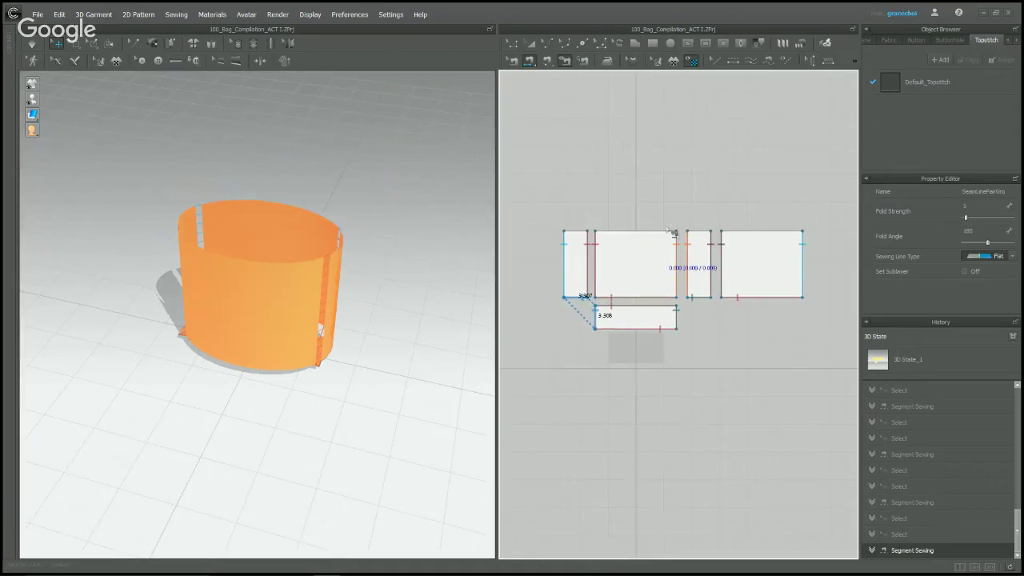
key("space")
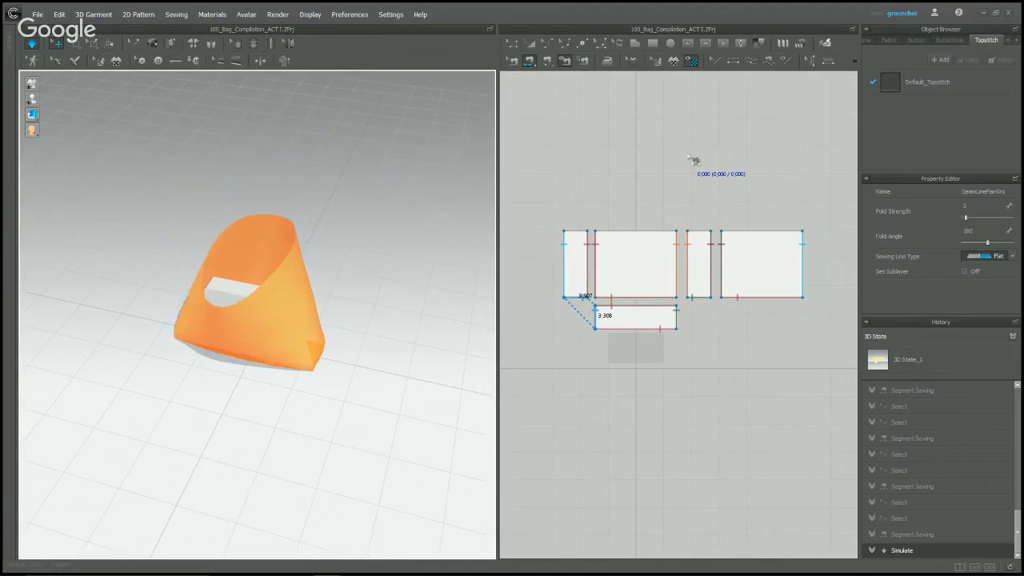
right_click_drag(327, 359, 272, 378)
right_click_drag(284, 279, 305, 269)
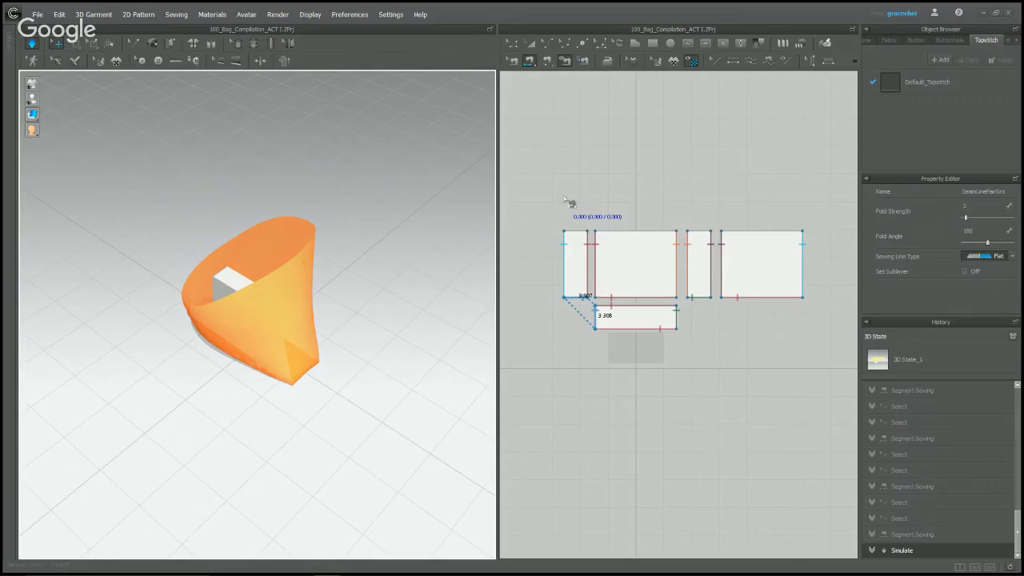
right_click_drag(406, 313, 290, 290)
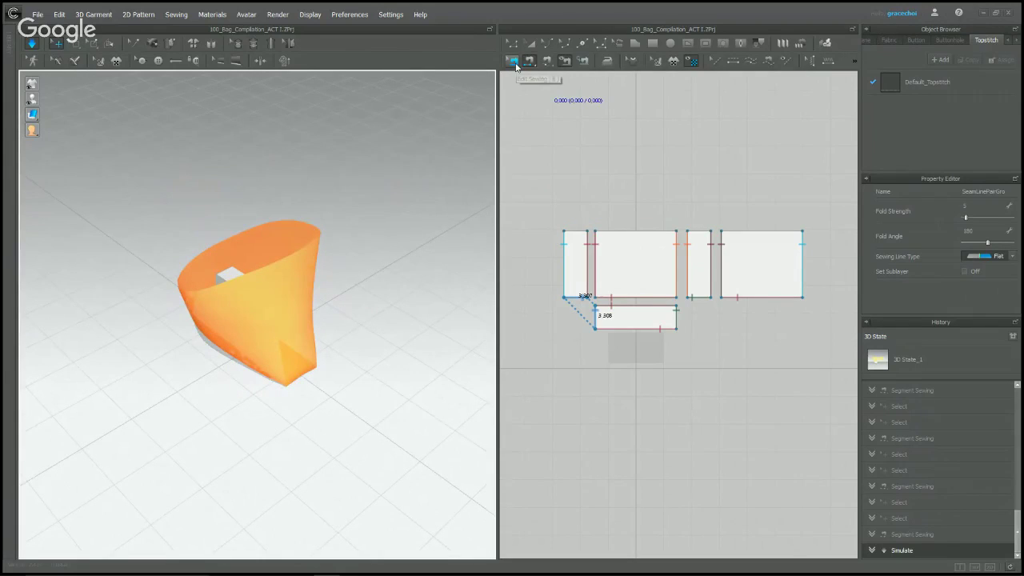
left_click(37, 43)
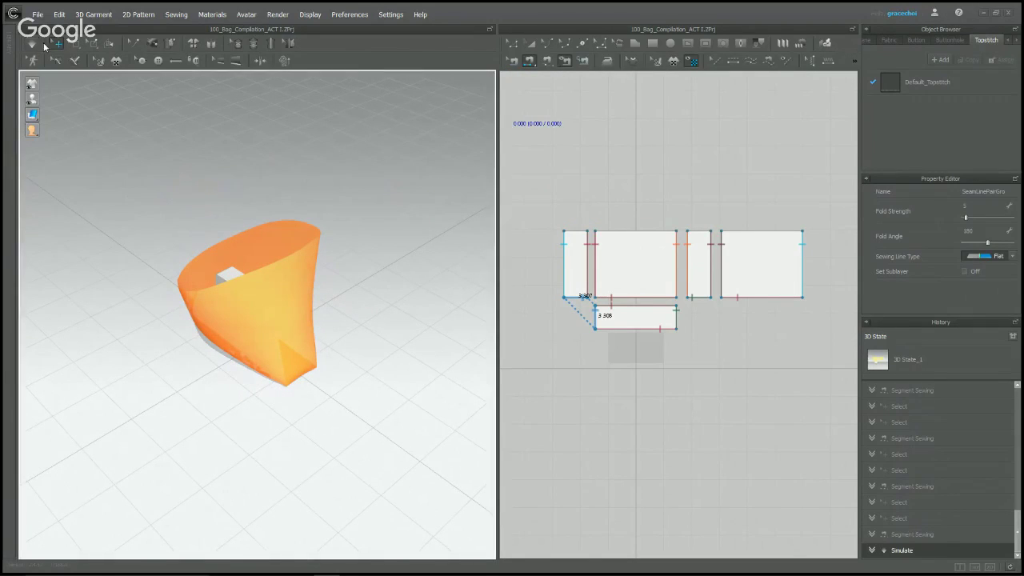
- Select all seam lines of the bag with Edit Sewing and set their fold angle to 0
left_click(513, 62)
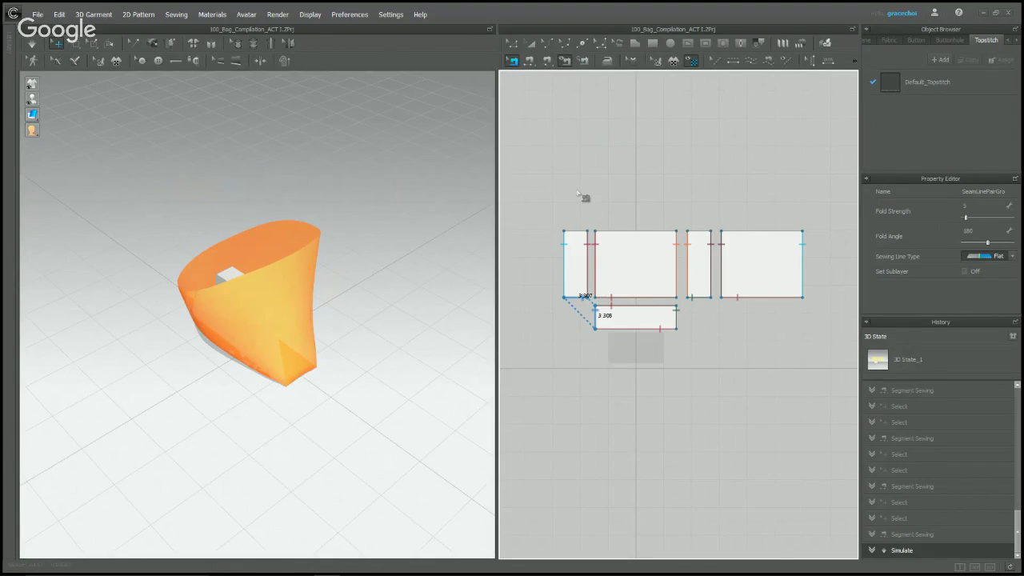
key("ctrl+a")
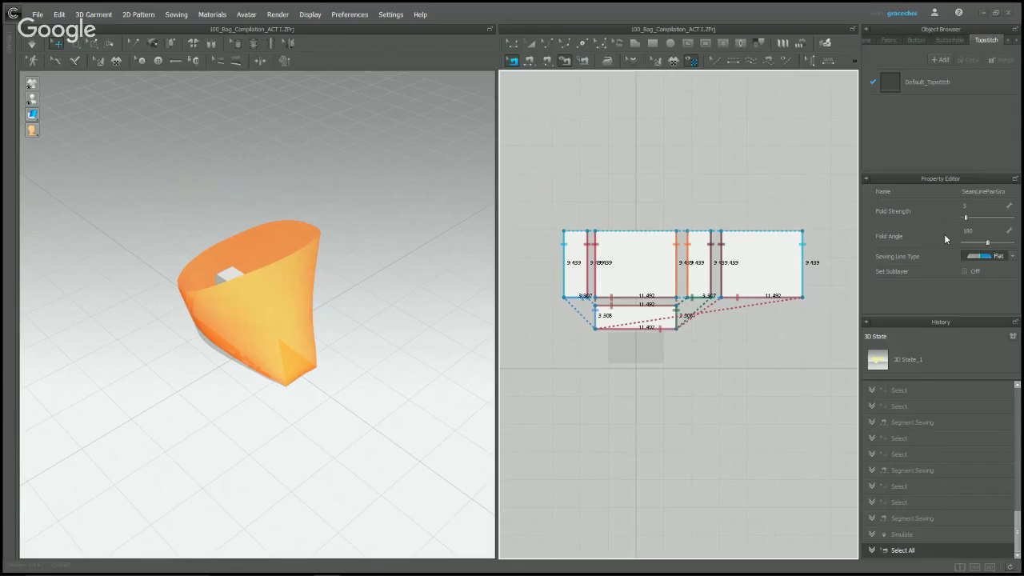
left_click(977, 232)
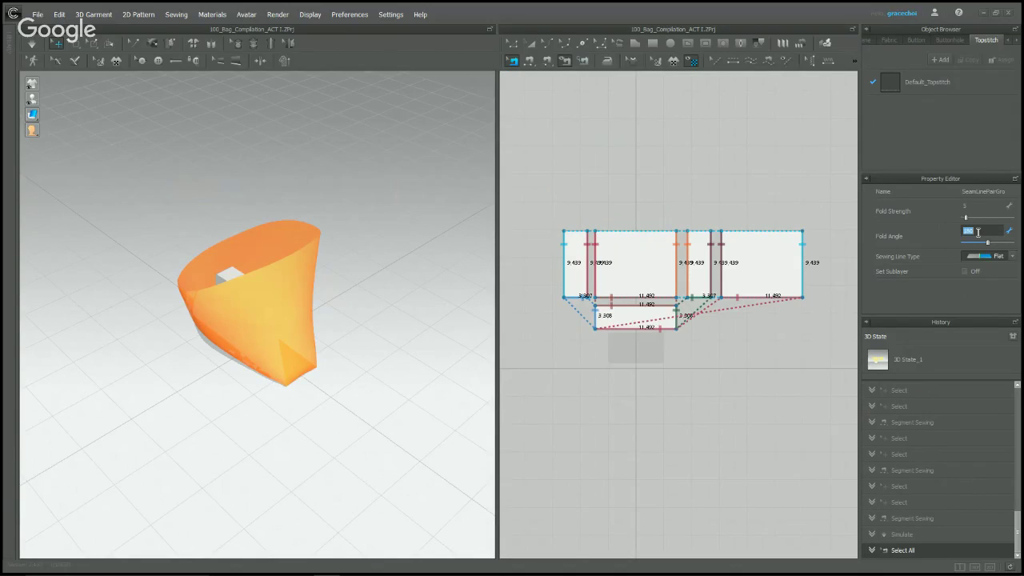
type("0")
key("Return")
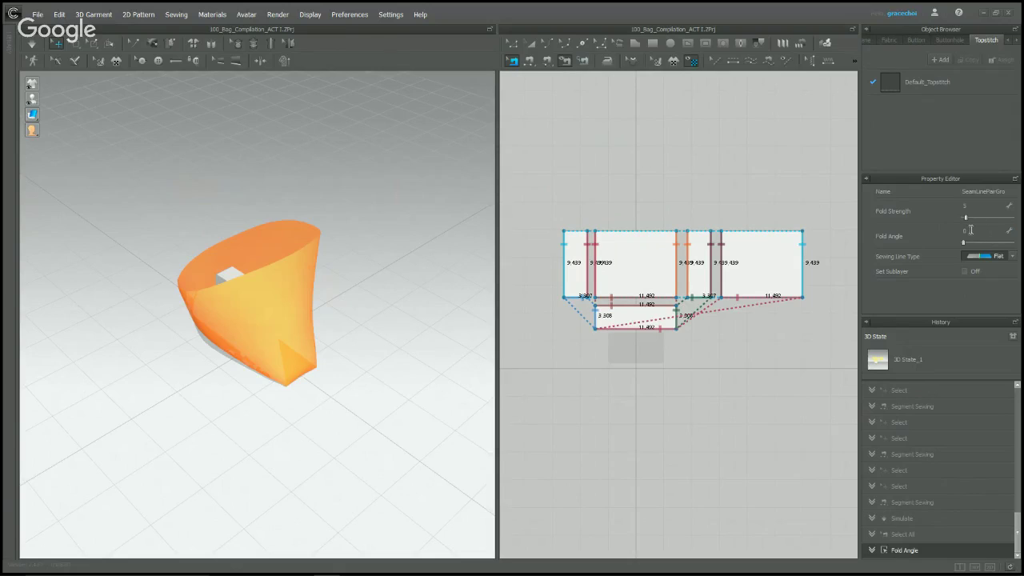
- Simulate the bag with its adjusted seam fold angle, inspect its shape, and clear the seam selection
key("space")
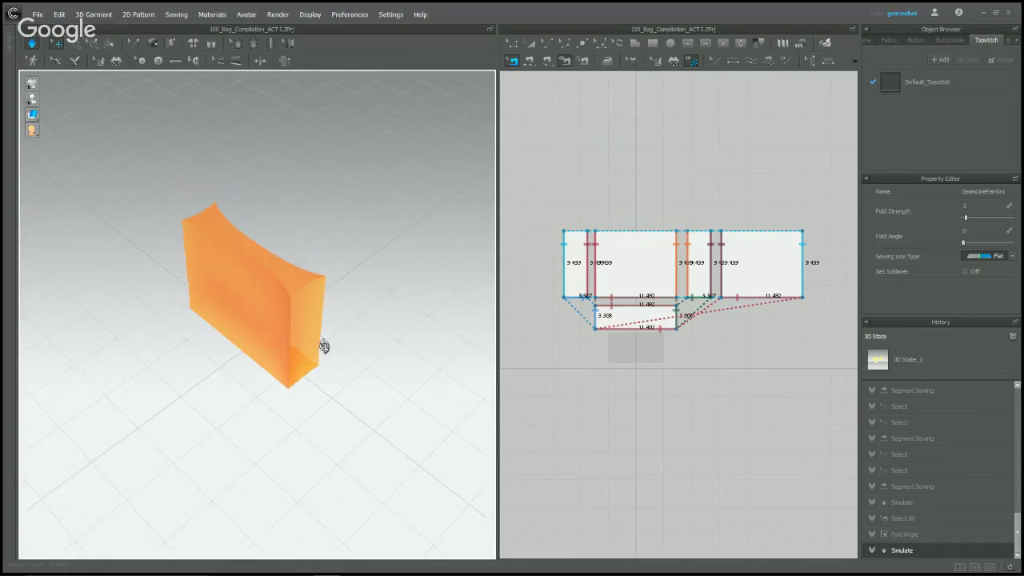
right_click_drag(322, 345, 407, 320)
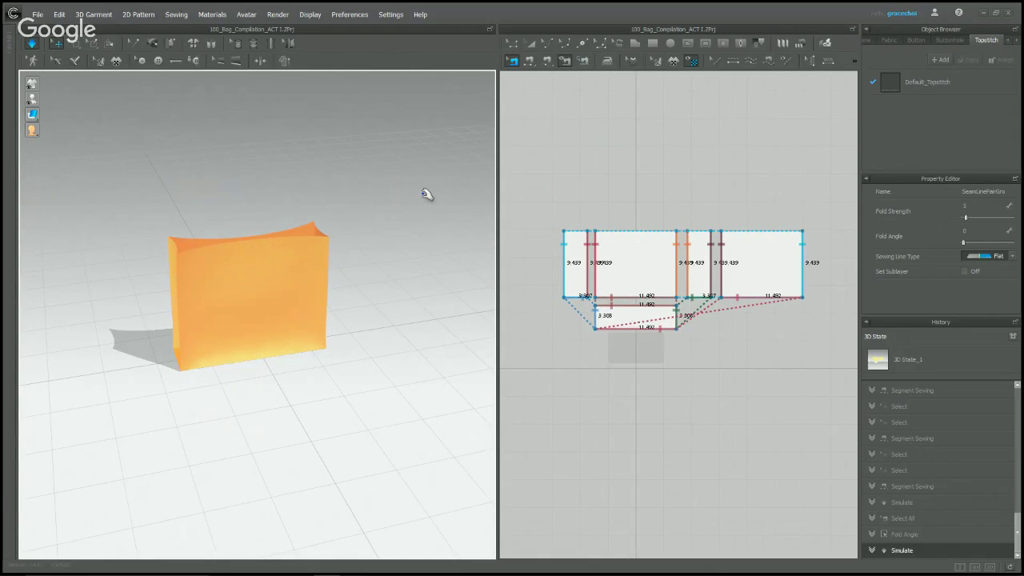
left_click(542, 173)
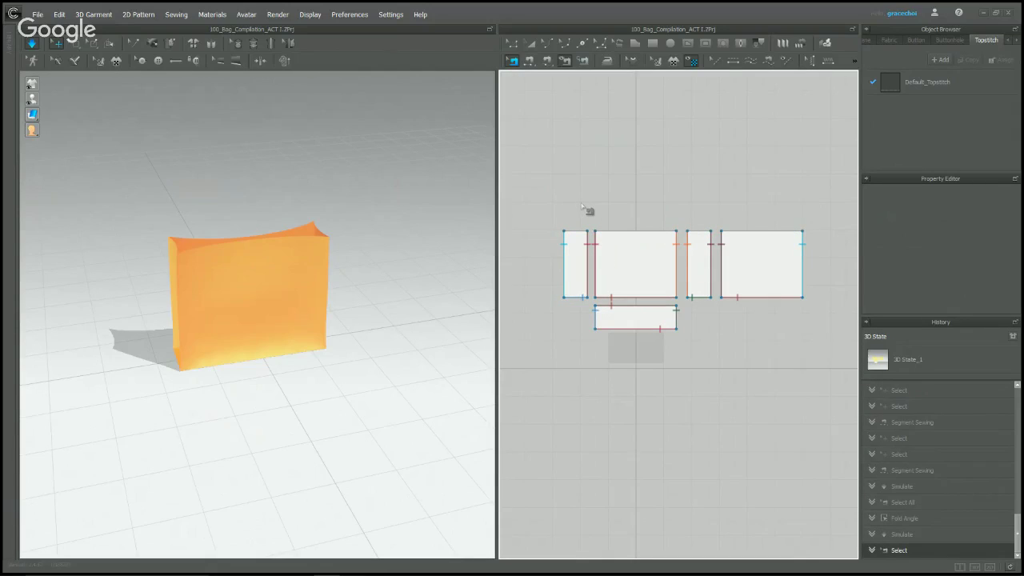
- Select all five bag panels with Transform Pattern and set their particle distance to 5 mm
left_click(511, 61)
left_click(532, 42)
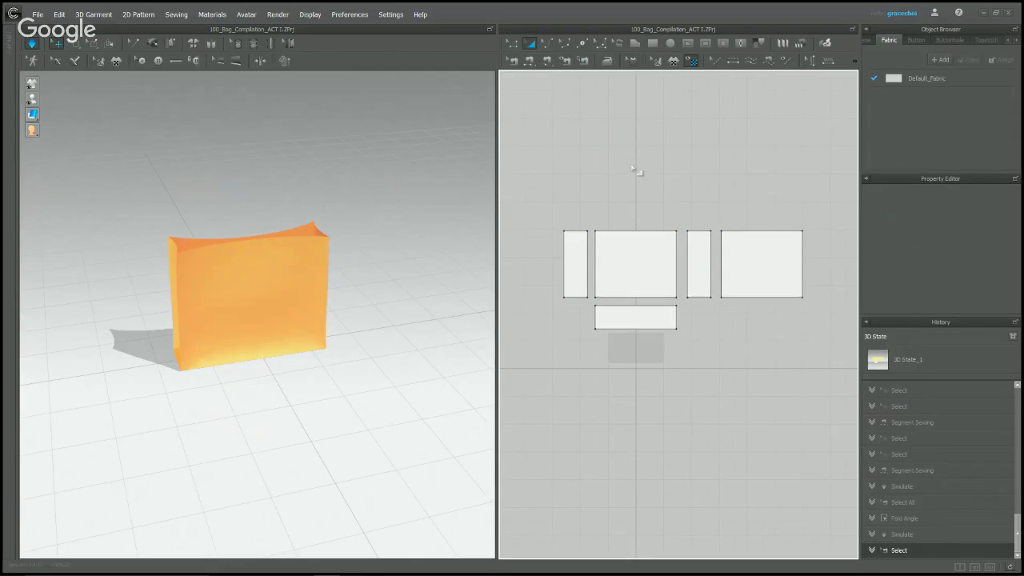
left_click_drag(535, 183, 837, 442)
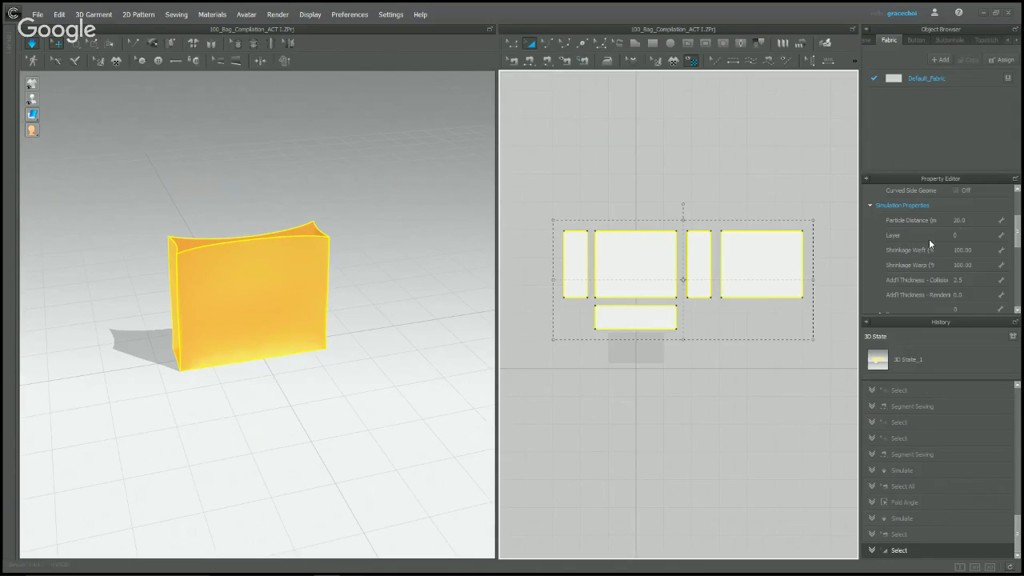
left_click(980, 220)
type("5")
key("Return")
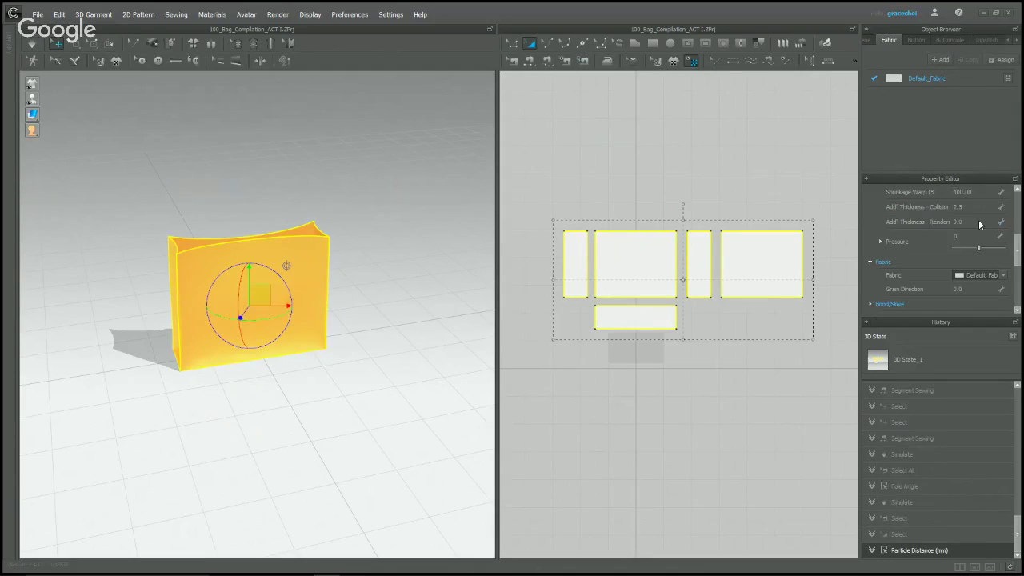
- Simulate the bag with the finer particle distance, inspect it from several angles, and stop the simulation
left_click(442, 180)
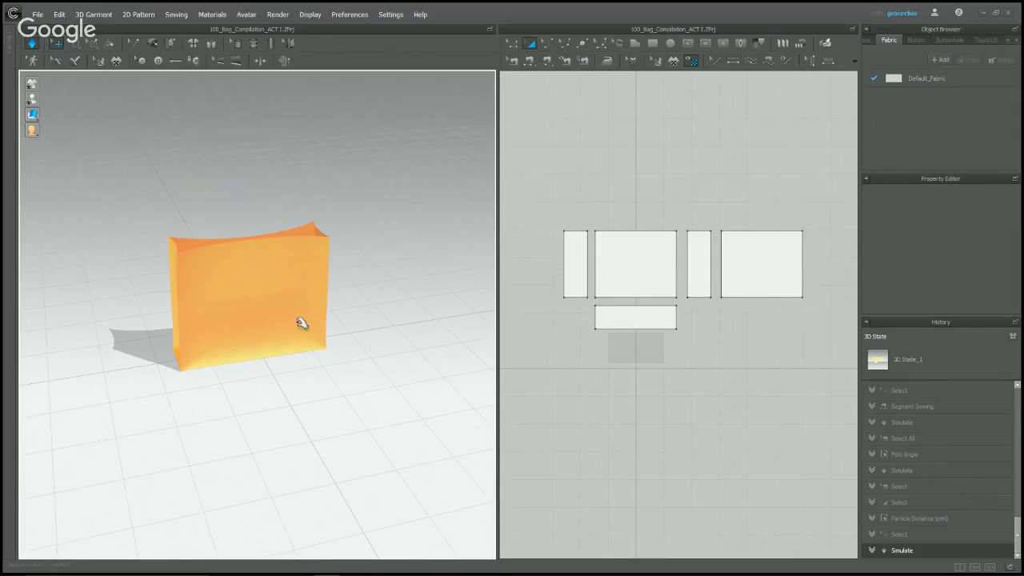
right_click_drag(376, 357, 388, 333)
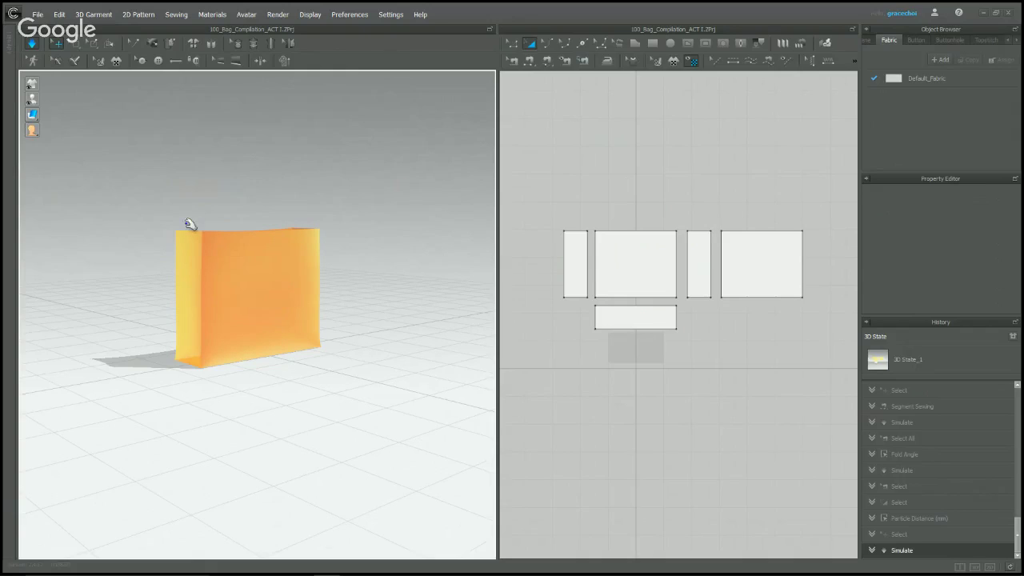
right_click_drag(332, 274, 317, 299)
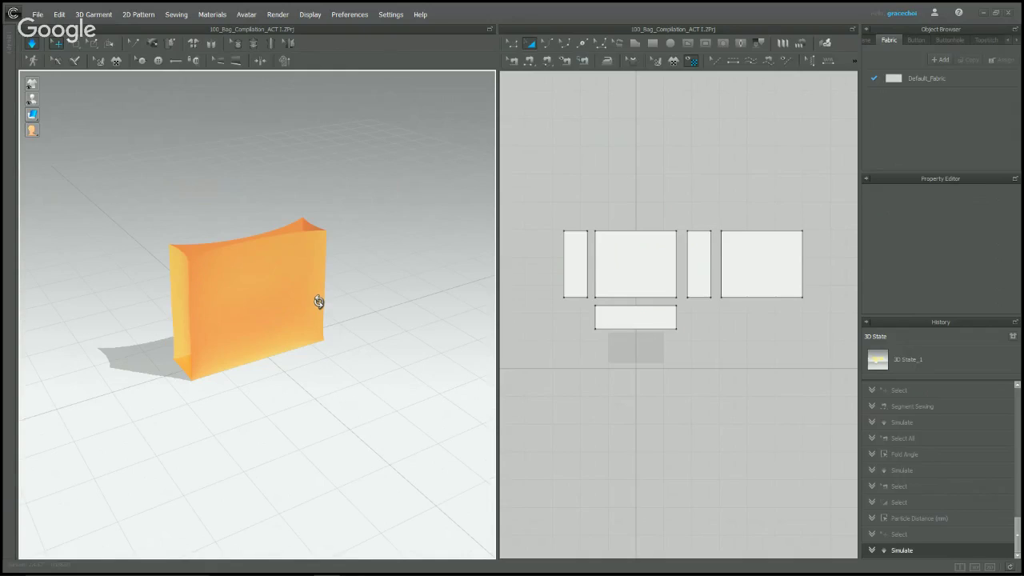
key("space")
- Unstrengthen all panels of the bag, deselect them, and view the bag from the front
key("ctrl+a")
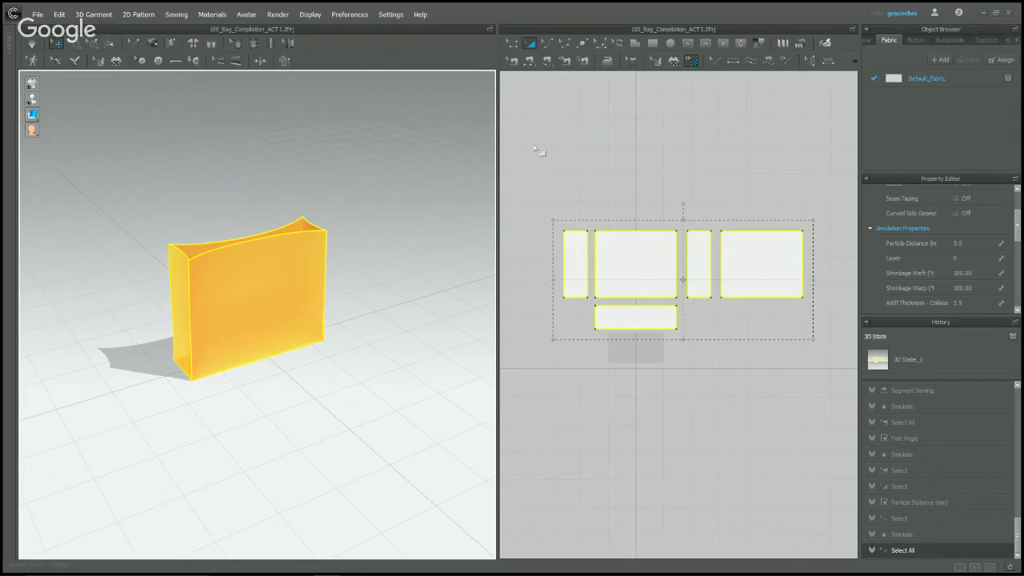
right_click(293, 271)
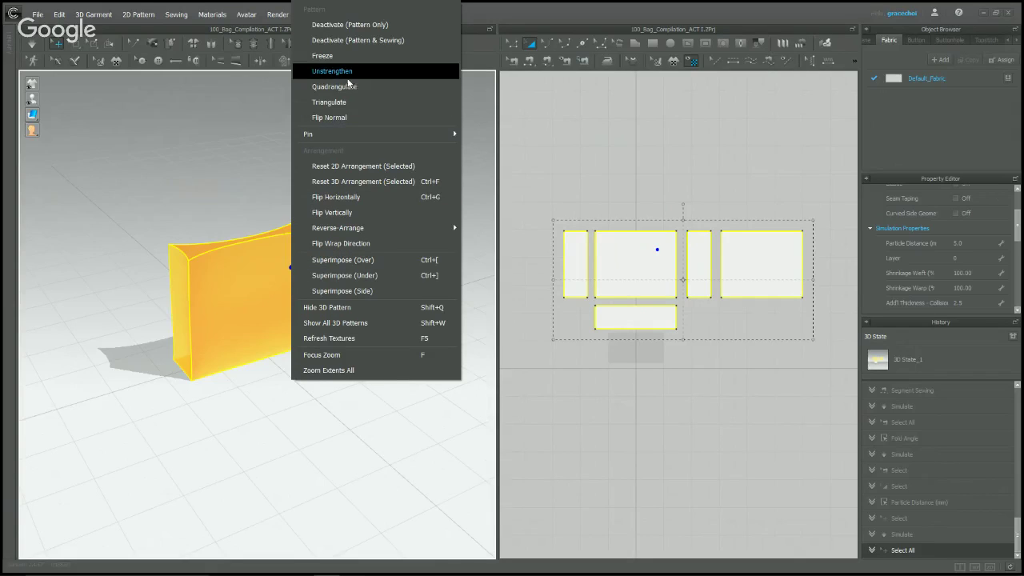
left_click(370, 74)
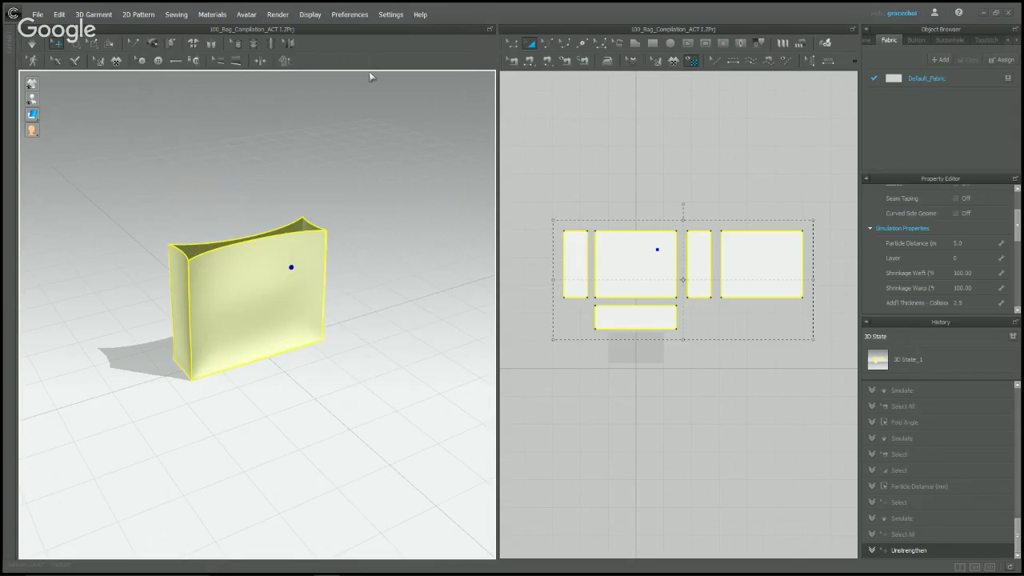
left_click(392, 140)
right_click_drag(274, 269, 413, 279)
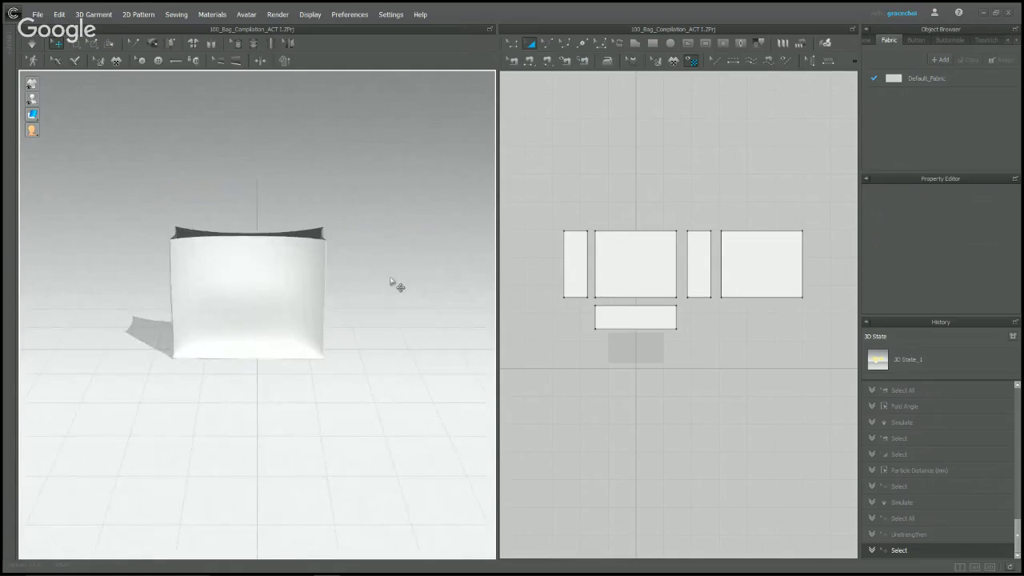
- Apply the leather 01.png texture from the library's Textures folder to the bag and inspect it in 3D
left_click(10, 43)
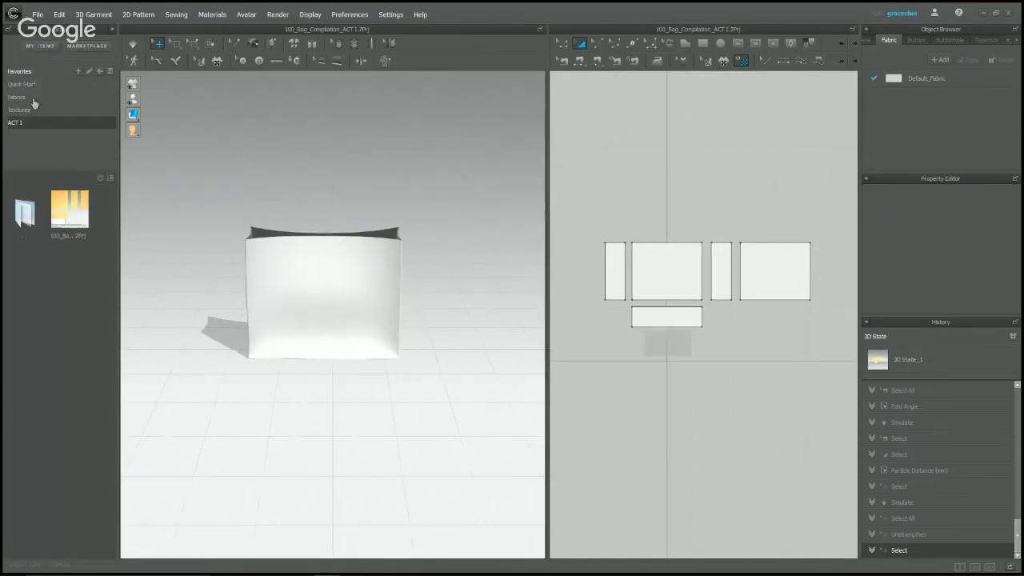
left_click(31, 109)
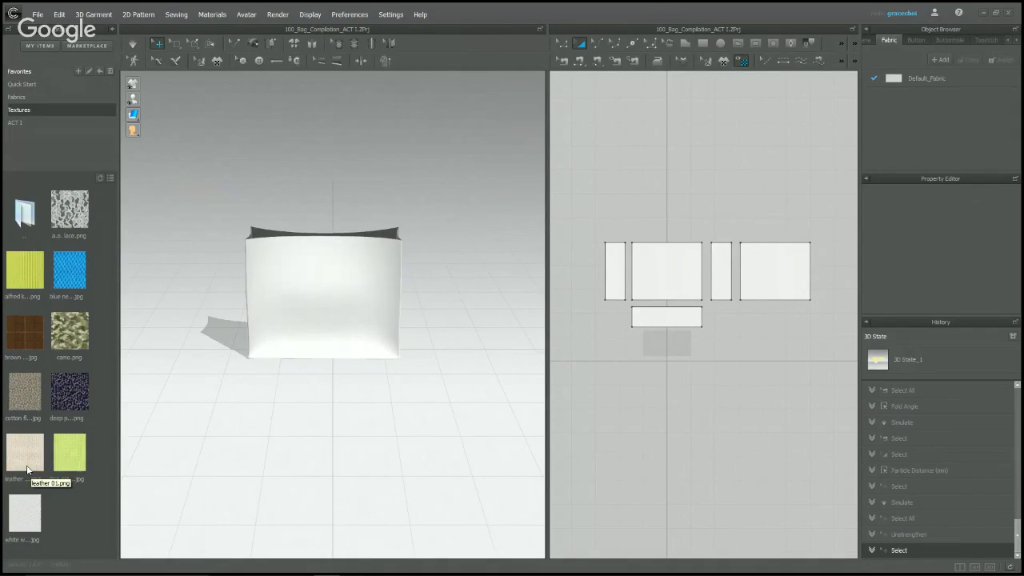
left_click_drag(27, 469, 386, 297)
right_click_drag(448, 323, 419, 319)
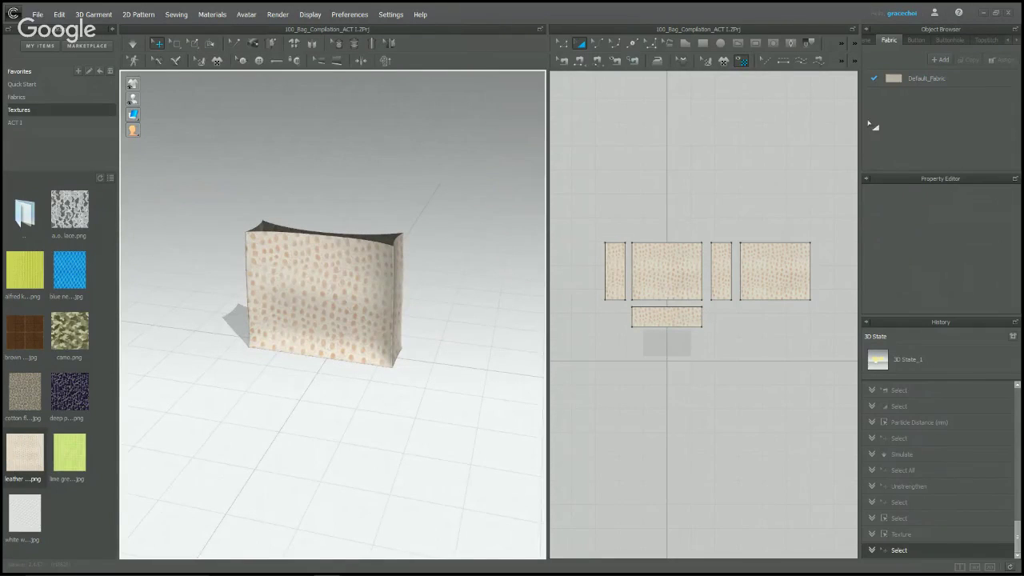
right_click_drag(387, 286, 357, 338)
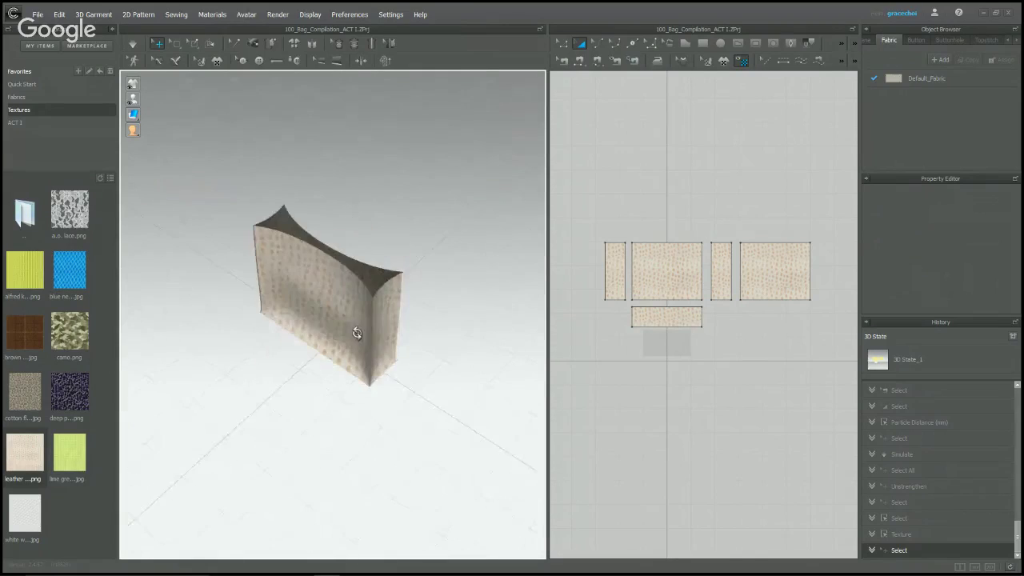
mouse_move(416, 325)
right_mouse_down()
mouse_move(398, 288)
mouse_move(427, 333)
right_mouse_up()
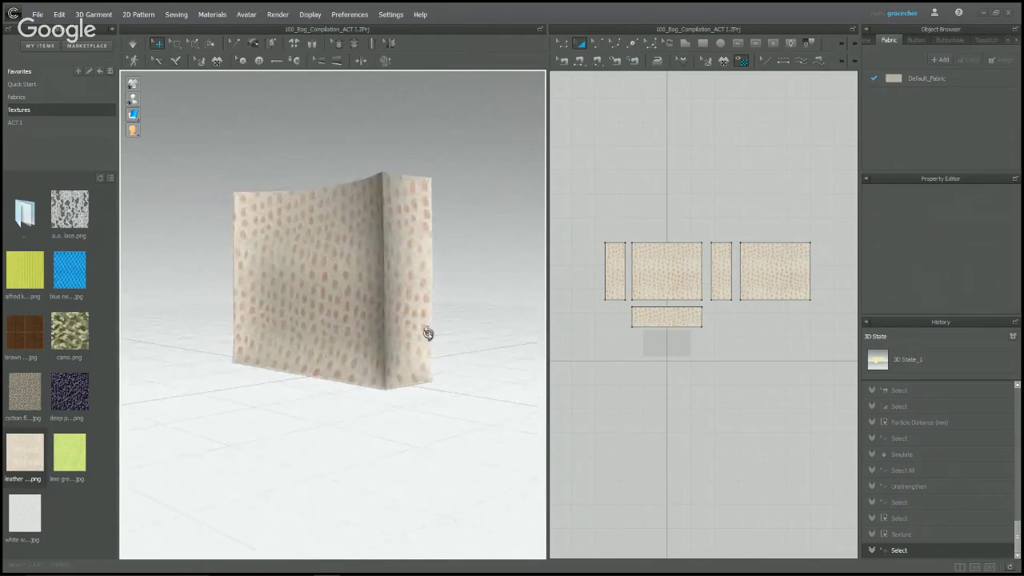
right_click_drag(439, 285, 448, 282)
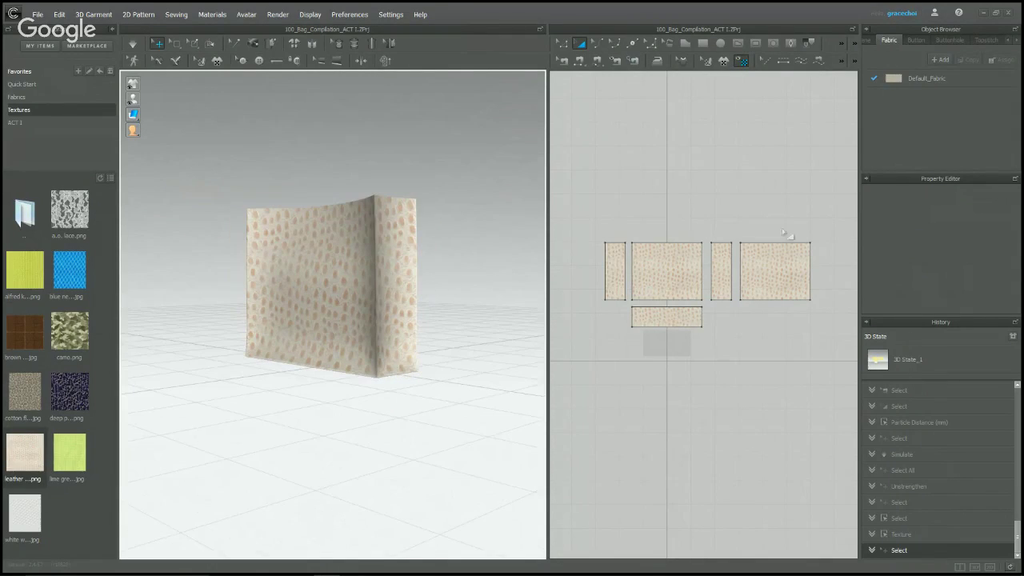
- Set Default_Fabric's colour to light blue (#8FC1FD), collapse the library, and view the recoloured bag
left_click(920, 77)
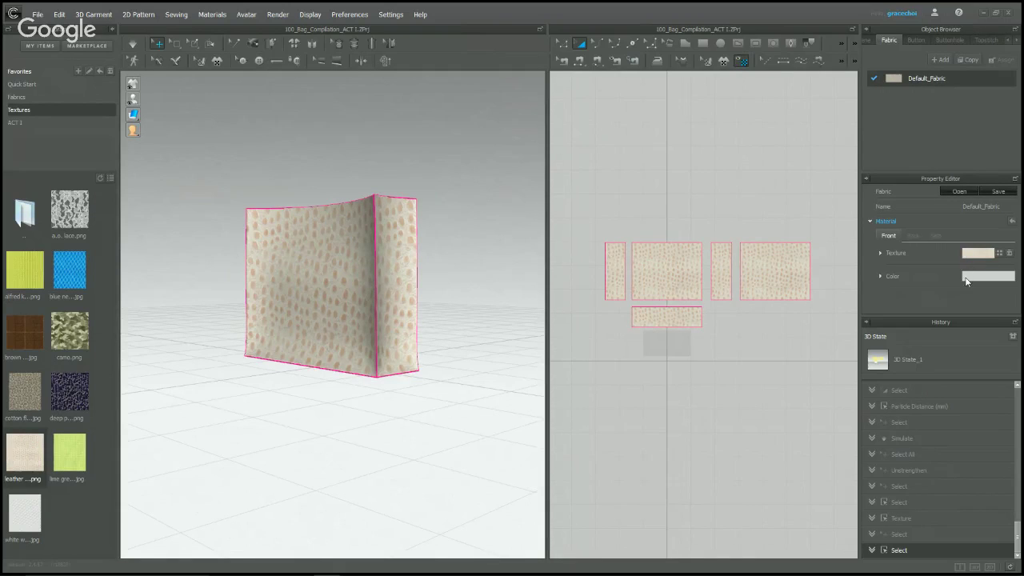
left_click(968, 277)
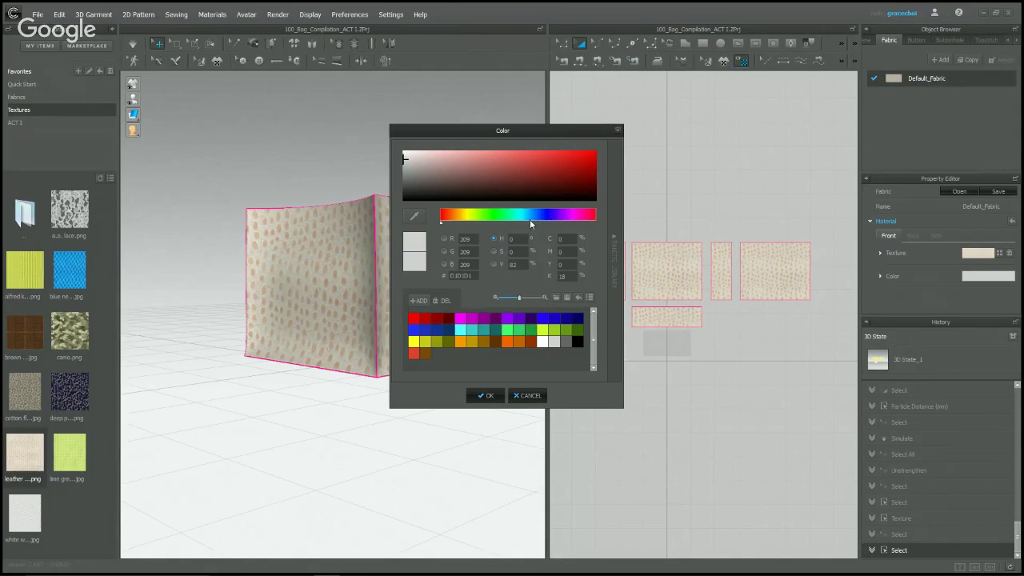
left_click(532, 218)
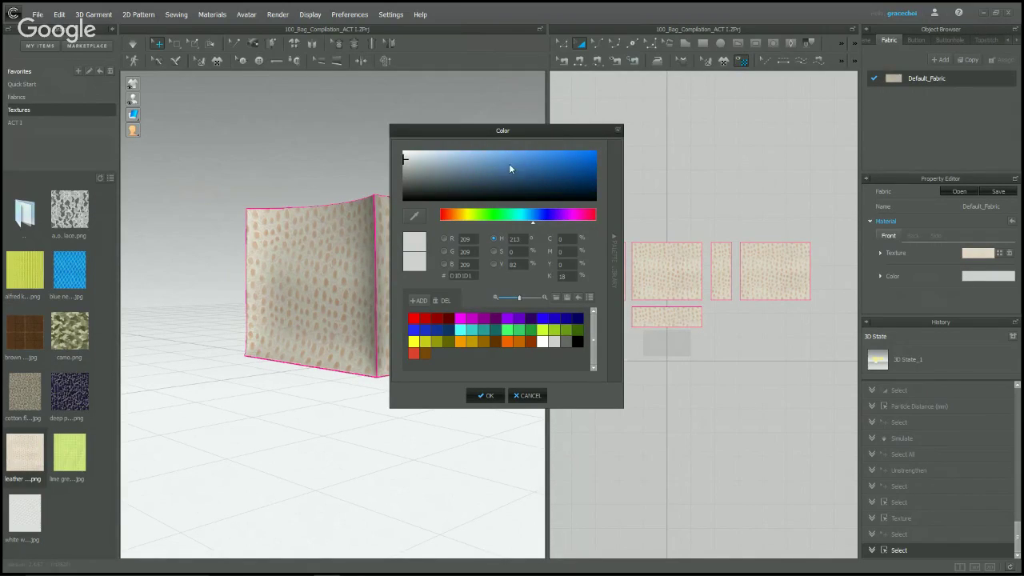
left_click(485, 152)
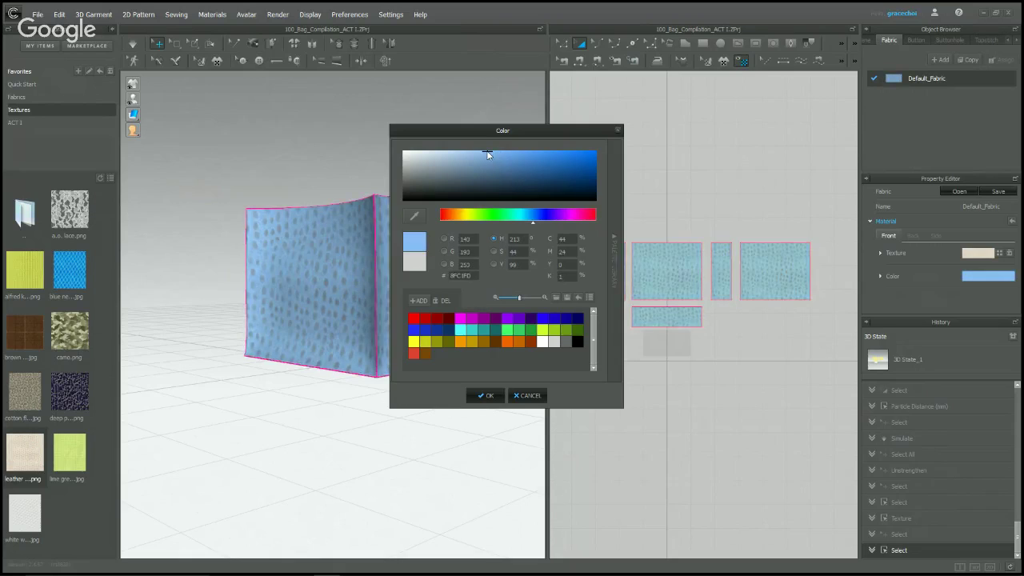
left_click(491, 397)
left_click(411, 441)
right_click_drag(411, 441, 471, 341)
right_click_drag(475, 265, 468, 262)
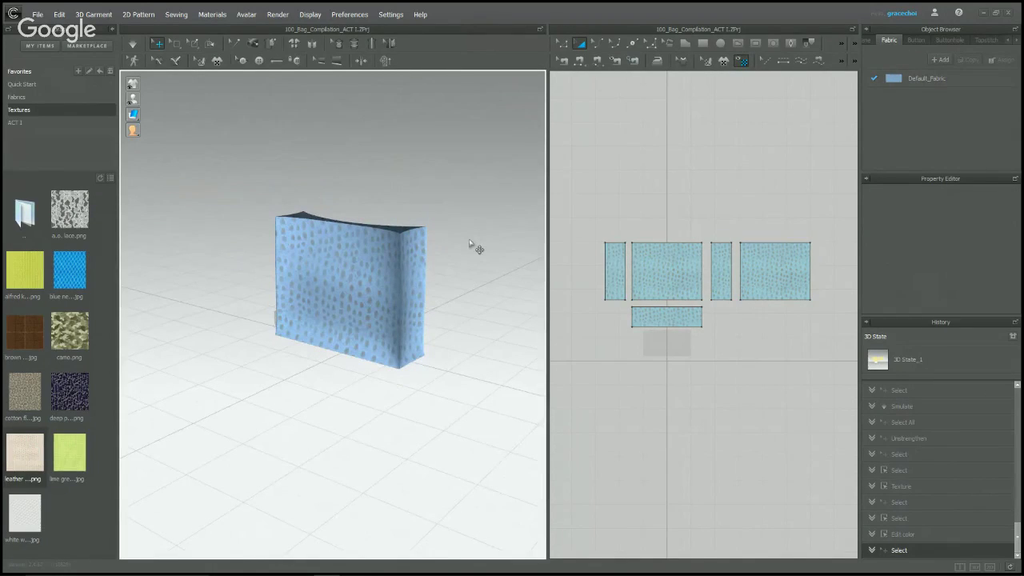
left_click(112, 29)
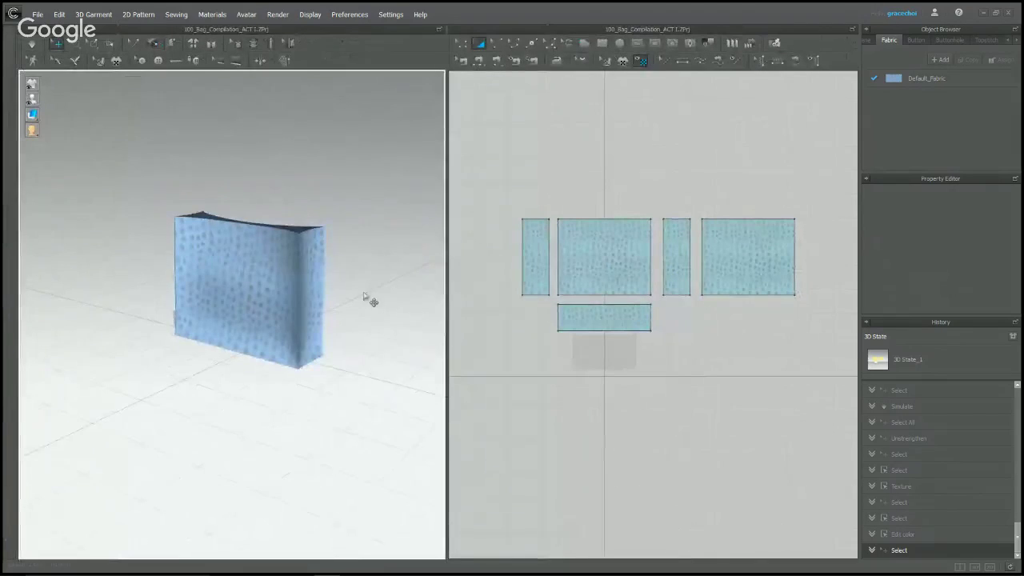
right_click_drag(378, 331, 8, 326)
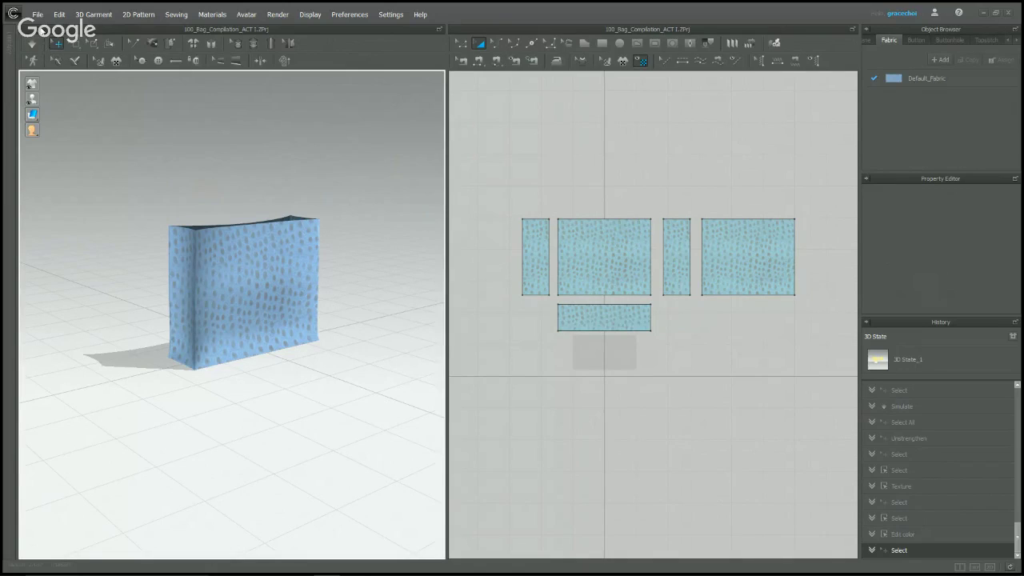
left_click(40, 16)
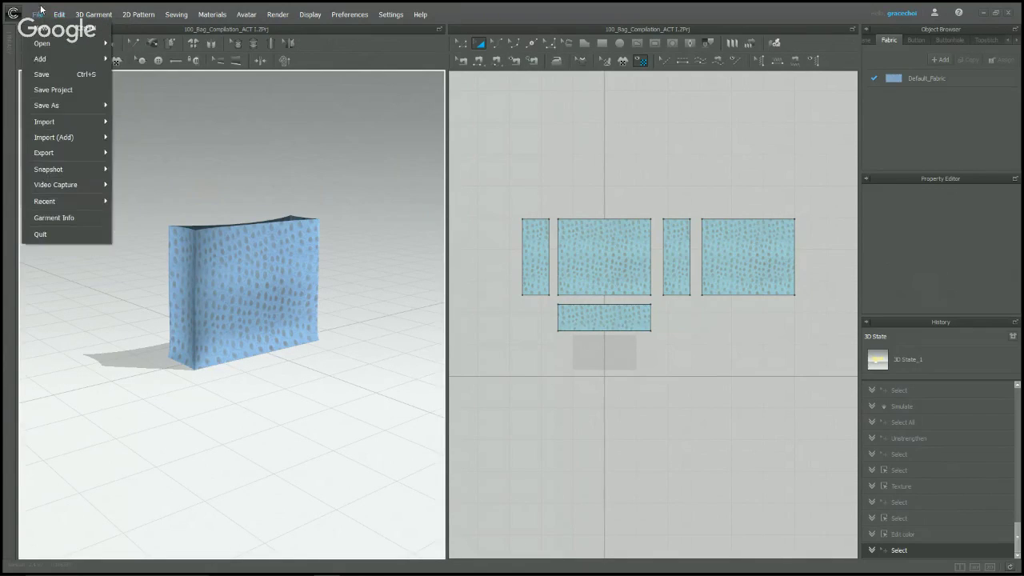
mouse_move(58, 110)
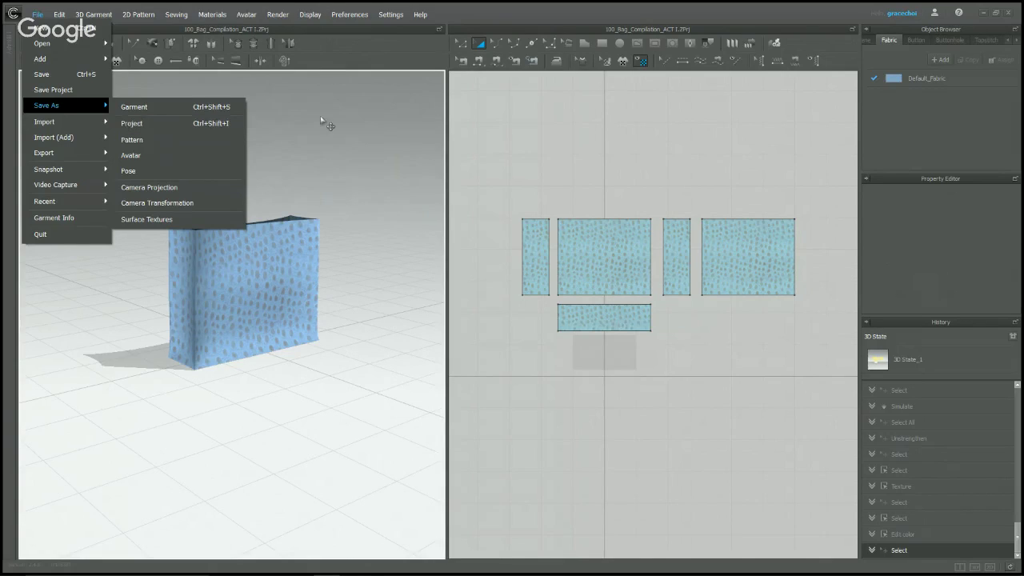
left_click(345, 141)
- Examine the box avatar inside the bag from above and return to a front view
right_click_drag(389, 190, 366, 279)
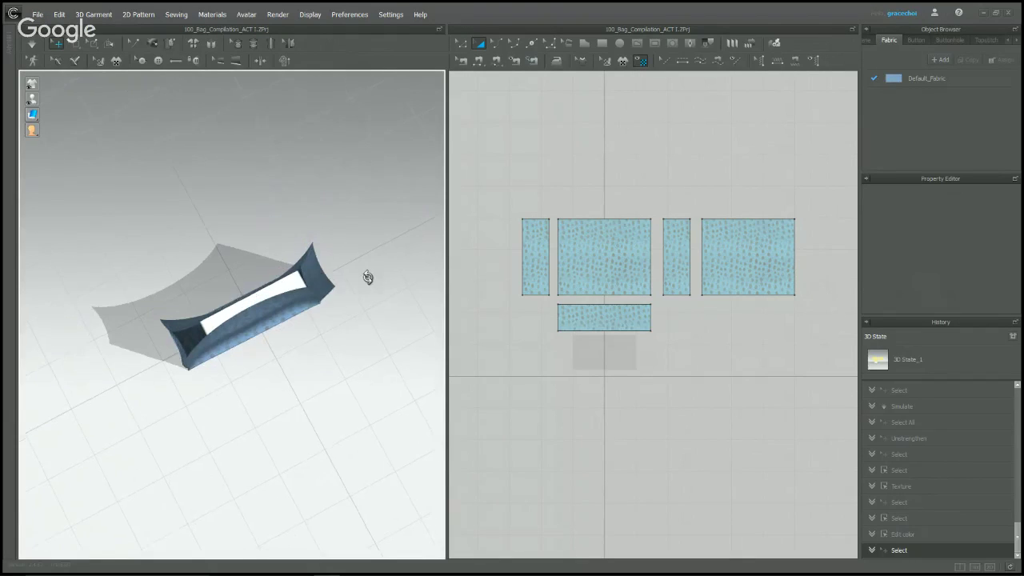
left_click(298, 278)
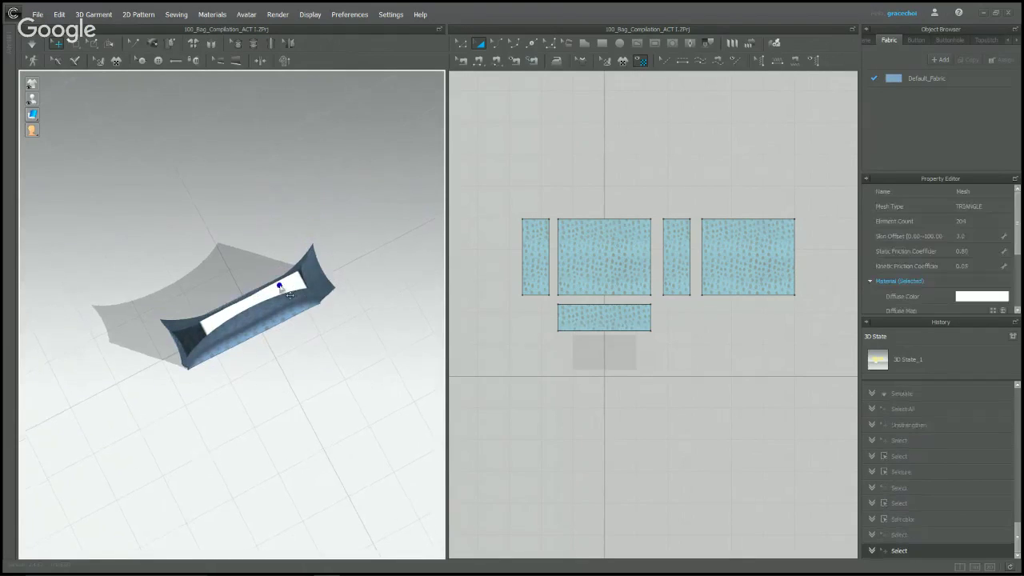
left_click(379, 214)
right_click_drag(379, 214, 412, 242)
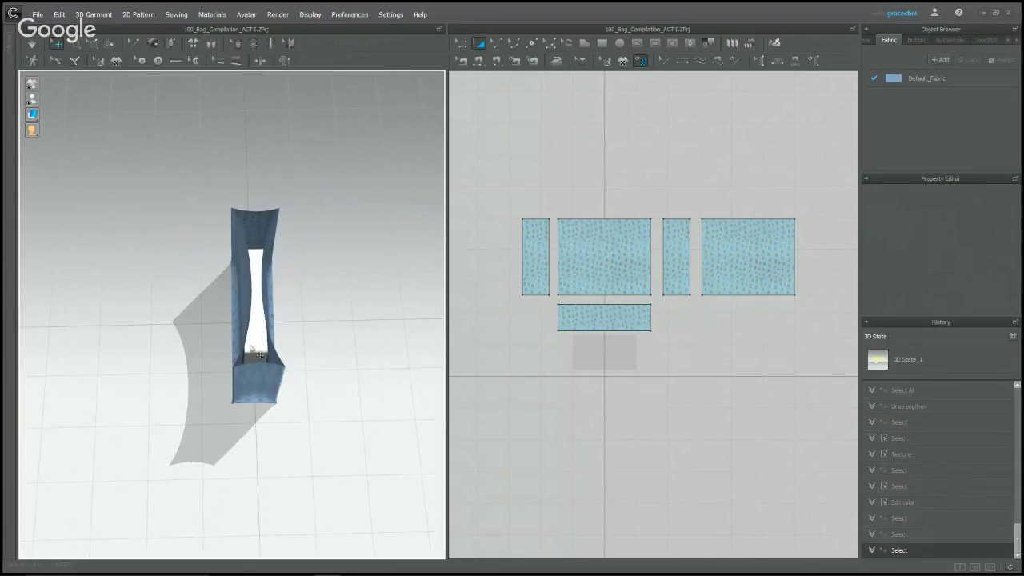
left_click(254, 364)
left_click(350, 174)
right_click_drag(365, 290, 95, 142)
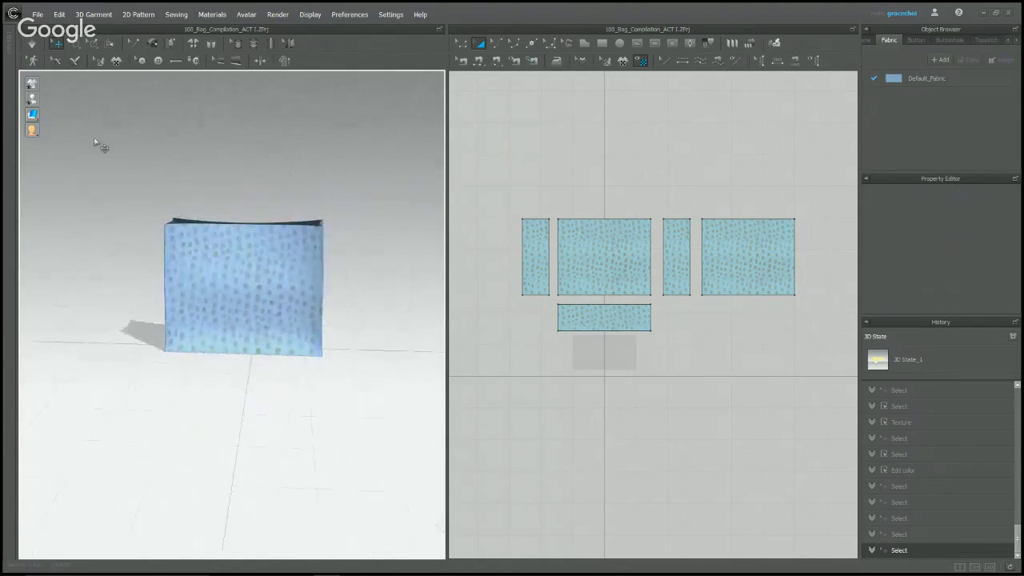
- Save the work as a new project file named ljkajlk;fakjlsadkjl;a in the Act I Compilation folder
left_click(56, 14)
mouse_move(35, 16)
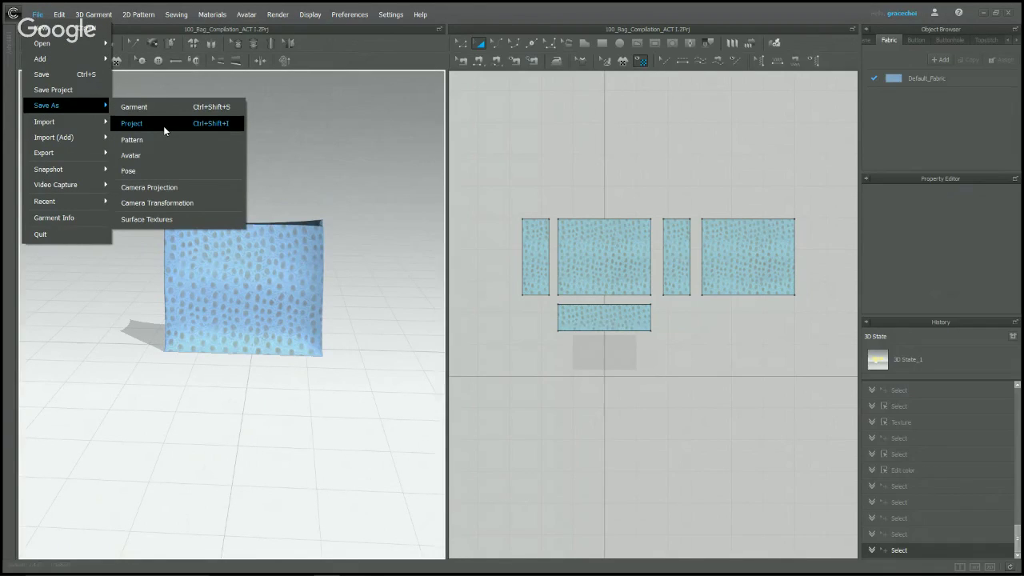
left_click(163, 126)
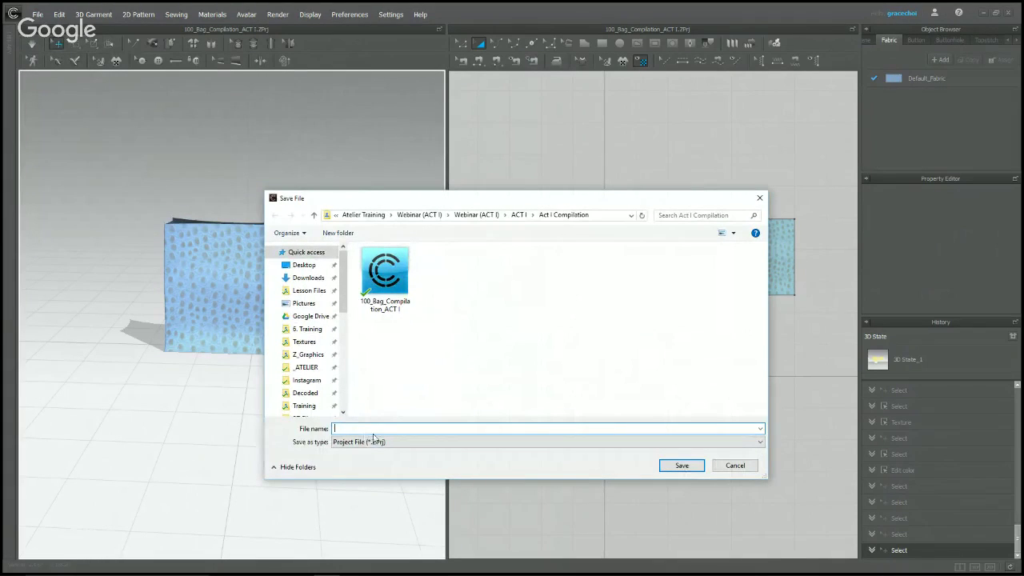
type("ljkajlk;fakjlsadkjl;a")
key("Return")
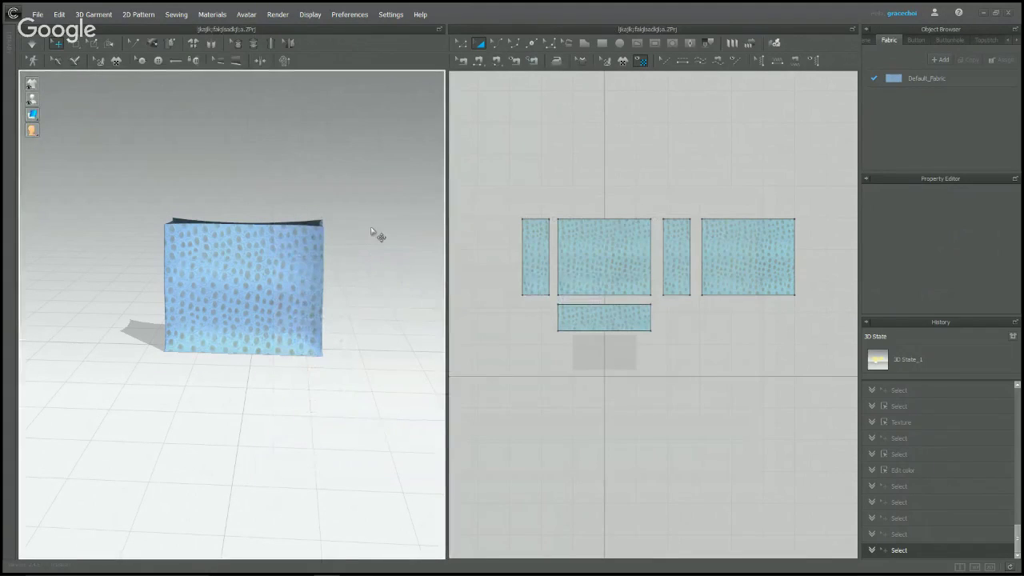
- Open the 100_T-Shirt_Review_ACT I project from the library's Act I Review folder, dismissing its description, and collapse the library
right_click_drag(385, 274, 331, 269)
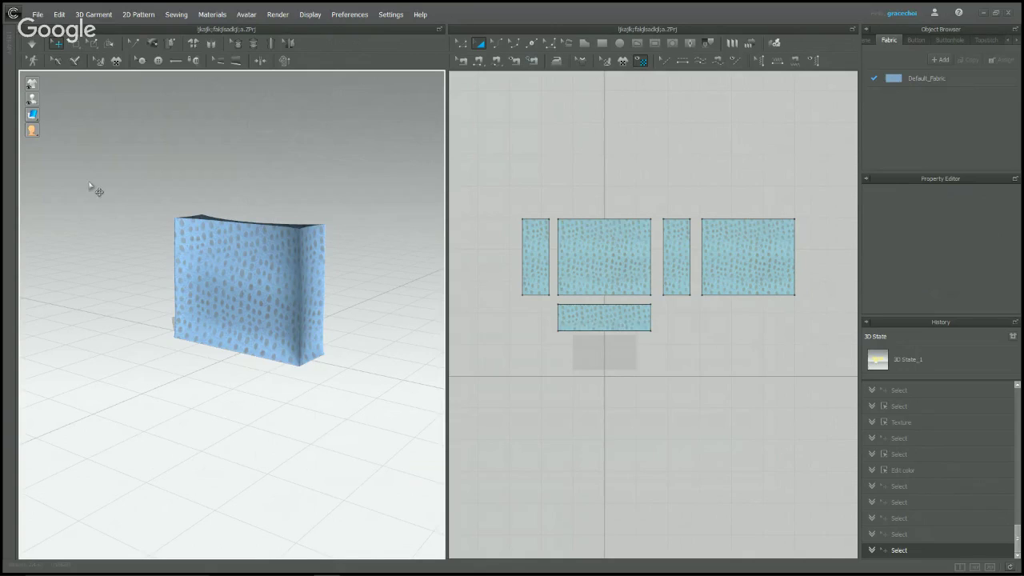
left_click(5, 45)
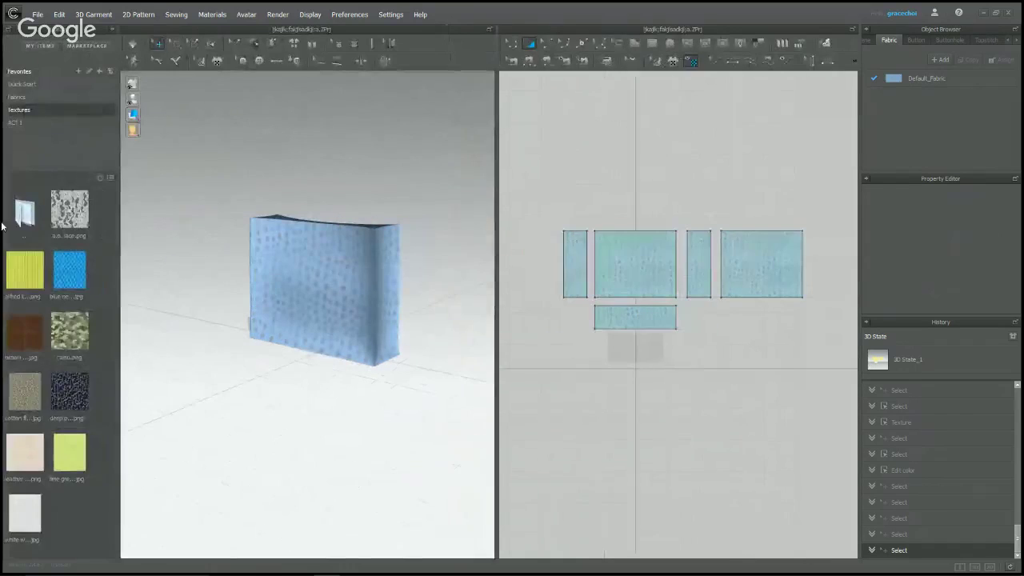
left_click(35, 122)
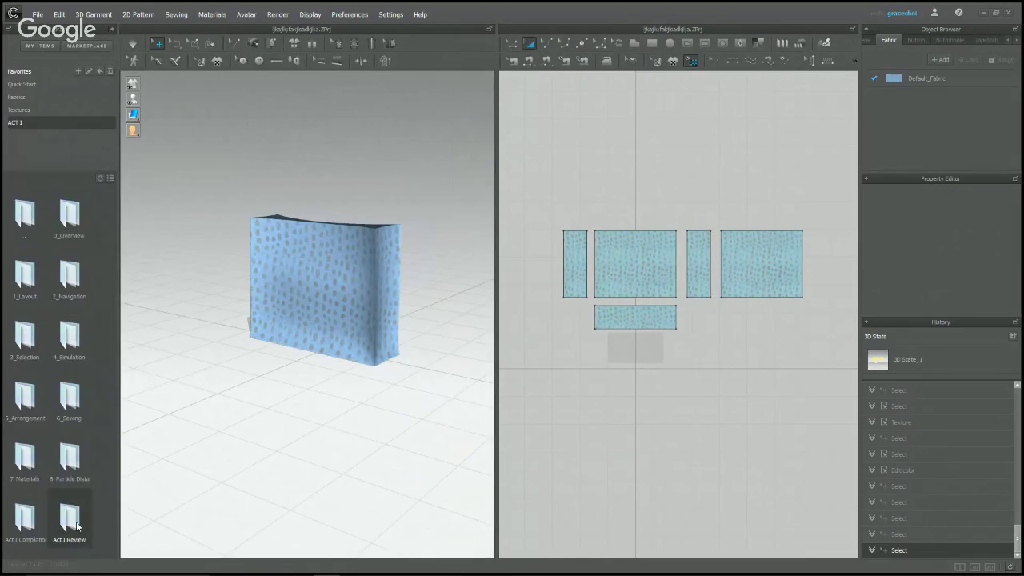
double_click(70, 520)
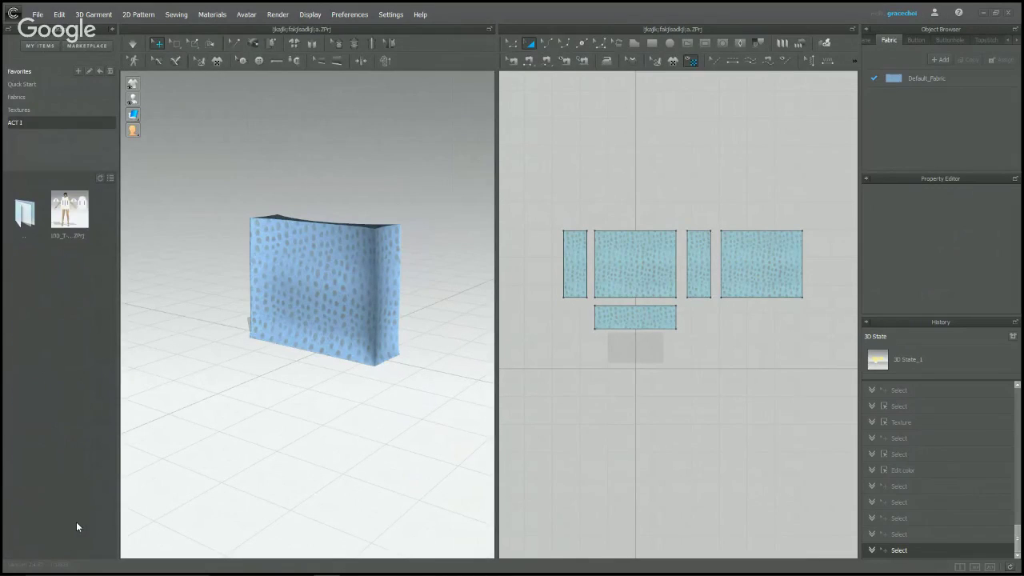
double_click(77, 227)
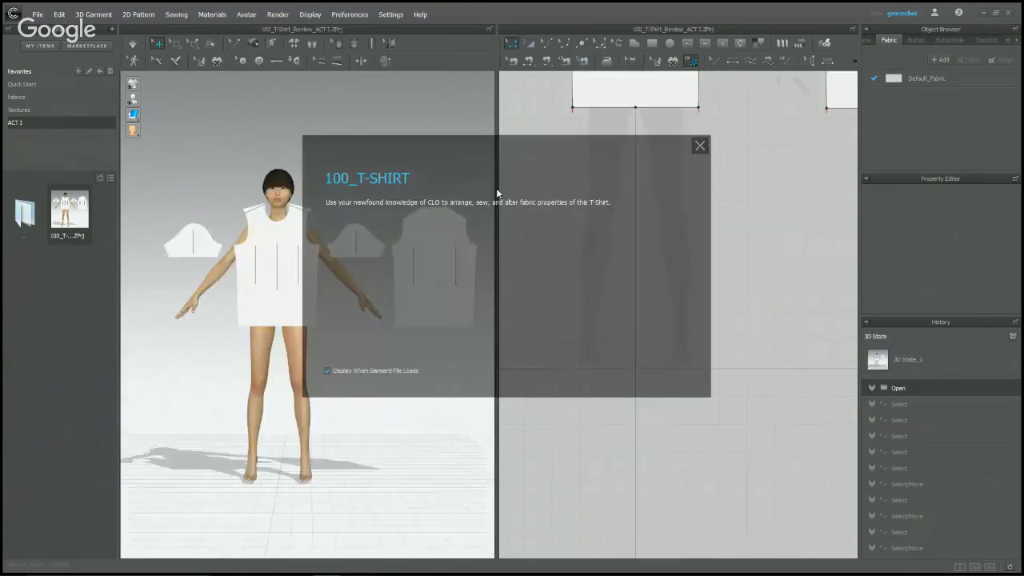
left_click(700, 146)
scroll(686, 319, "up", 5)
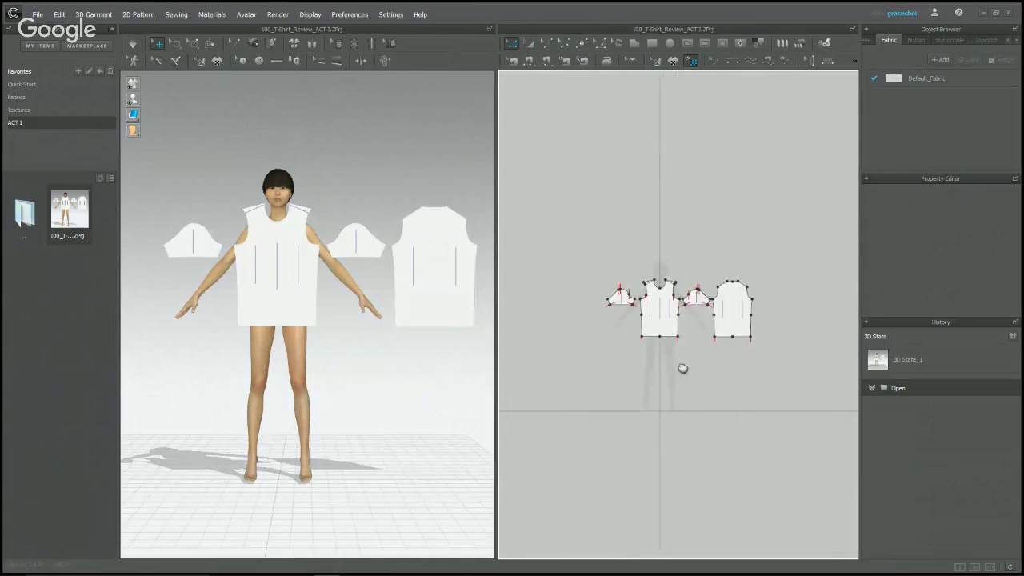
middle_click_drag(690, 366, 692, 380)
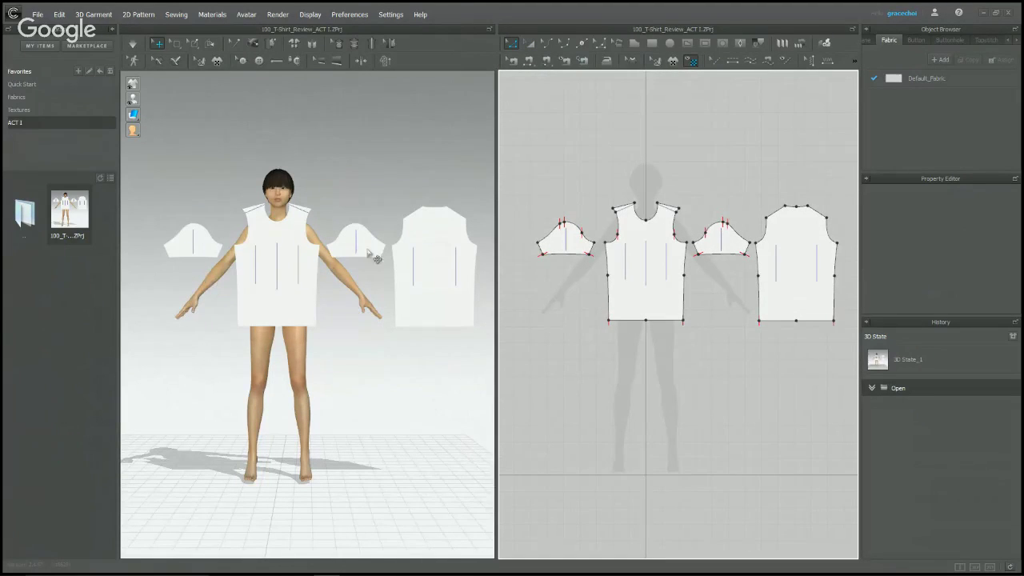
left_click(379, 135)
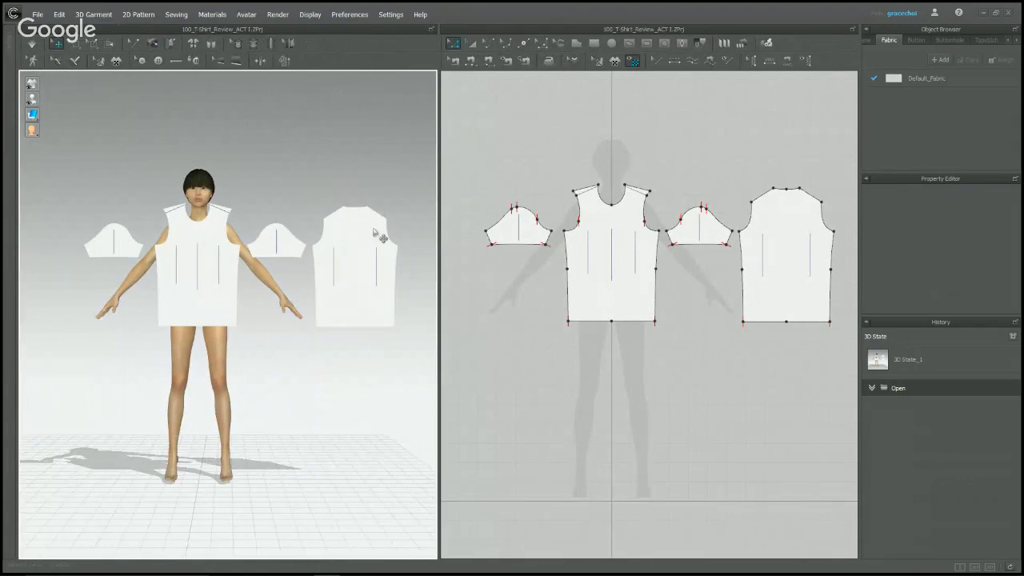
- Review the T-shirt's garment description page through the garment info twice, cancelling out of it each time
left_click(36, 15)
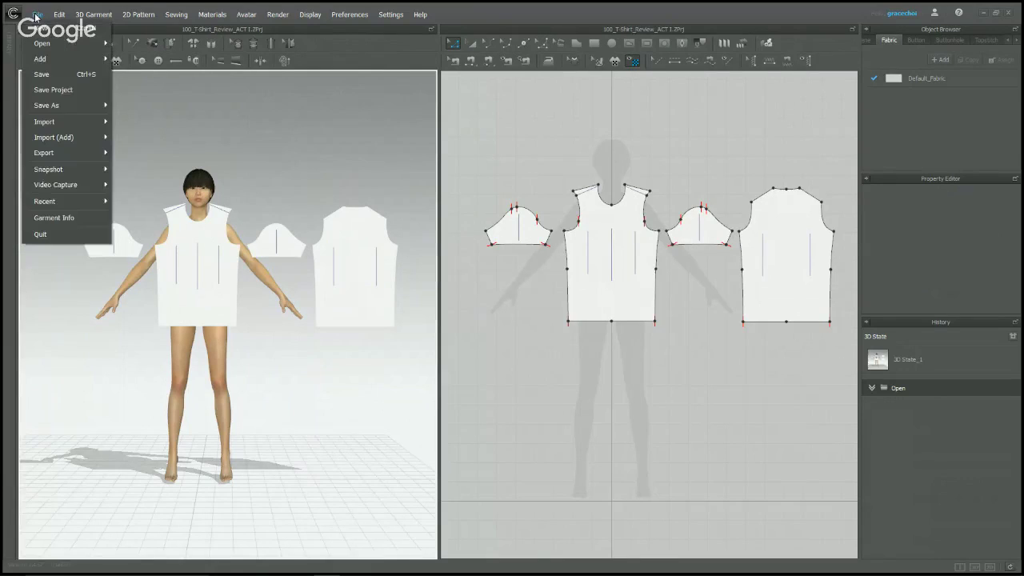
left_click(72, 218)
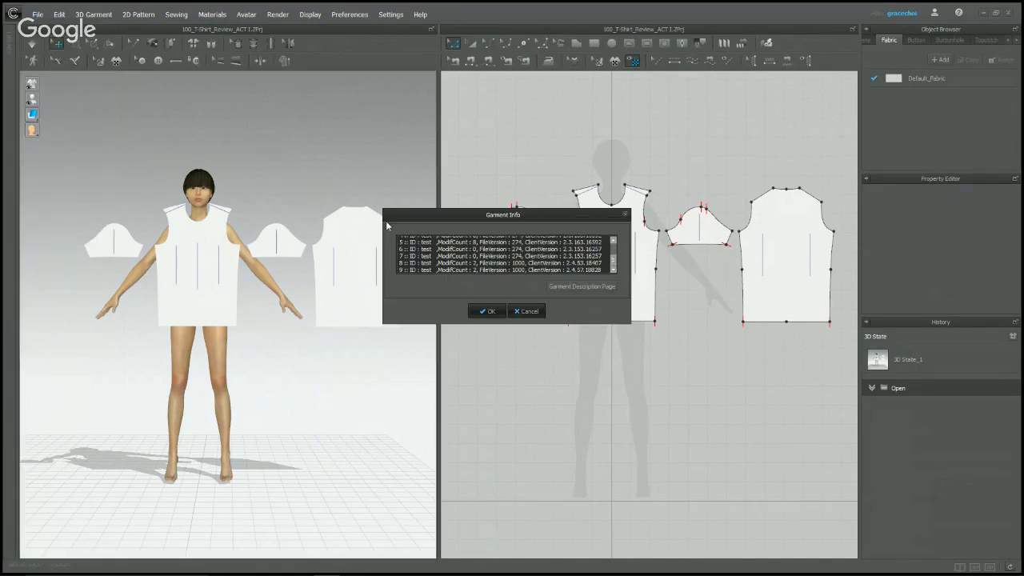
left_click(562, 286)
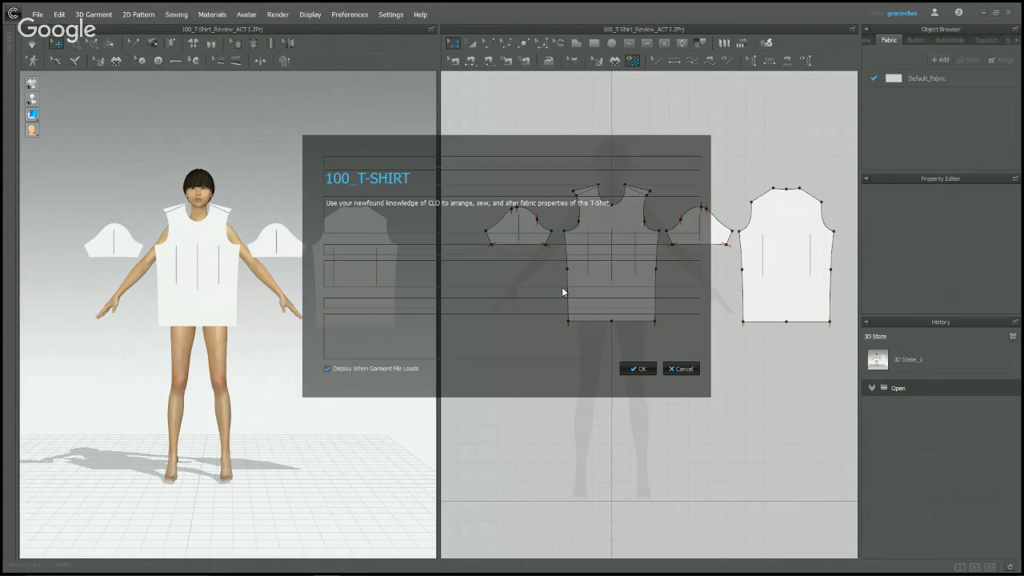
left_click(680, 372)
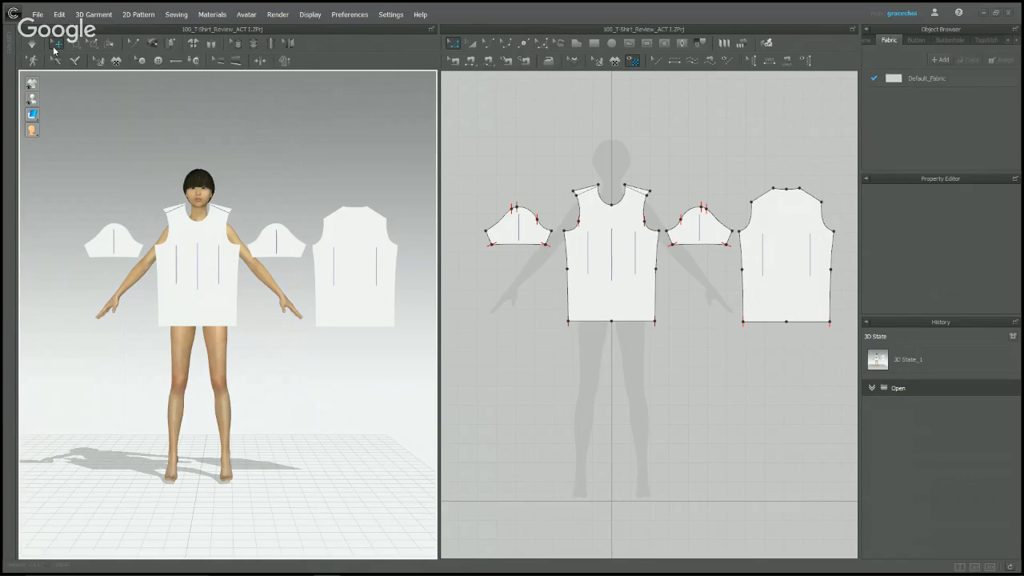
left_click(37, 14)
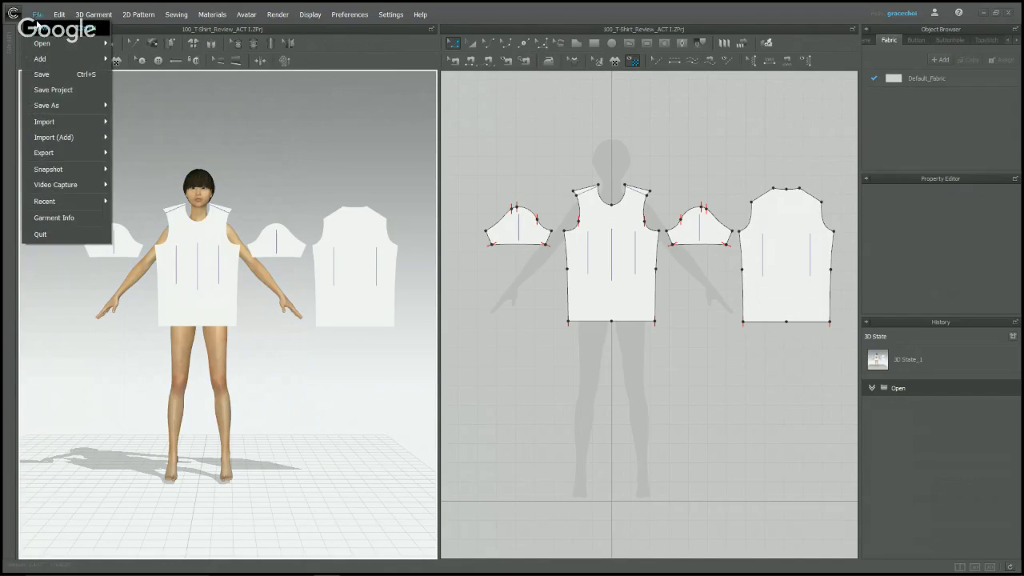
left_click(64, 219)
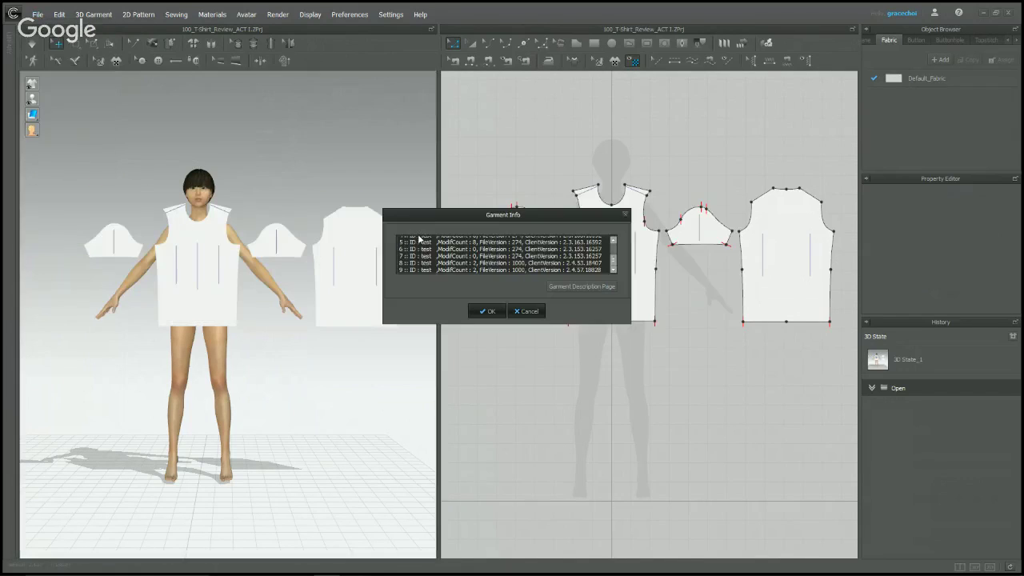
left_click(571, 289)
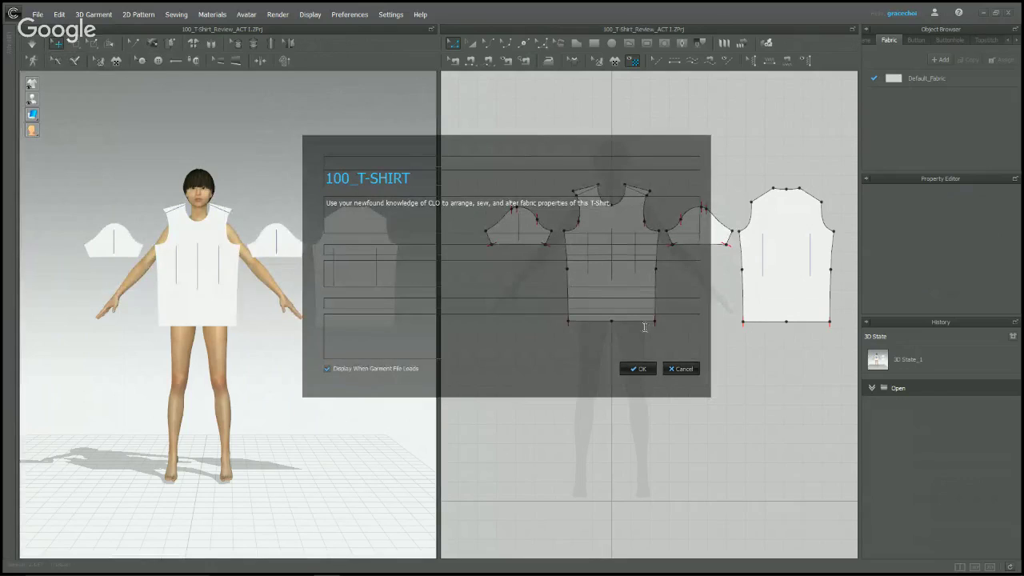
left_click(672, 362)
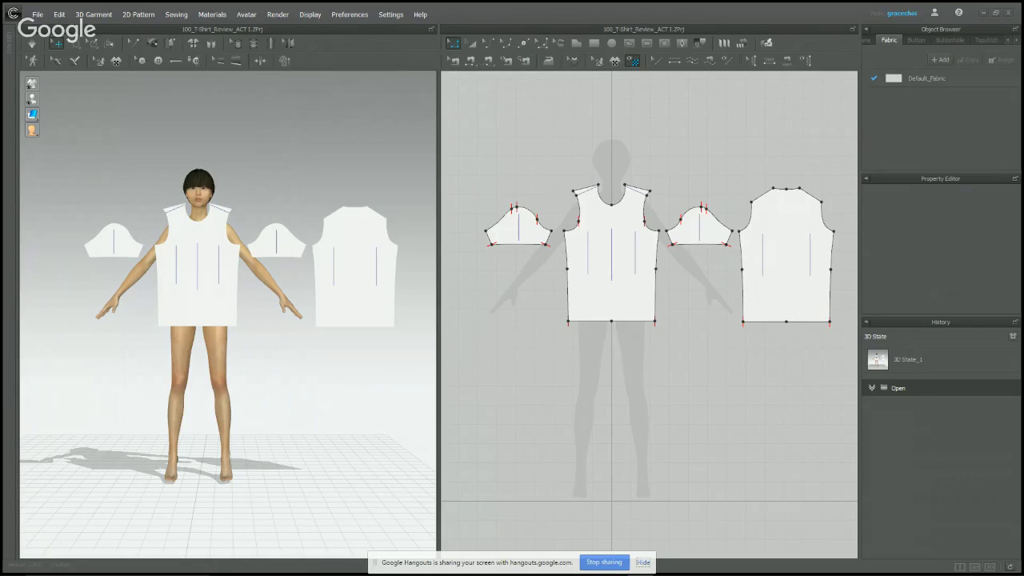
left_click(626, 557)
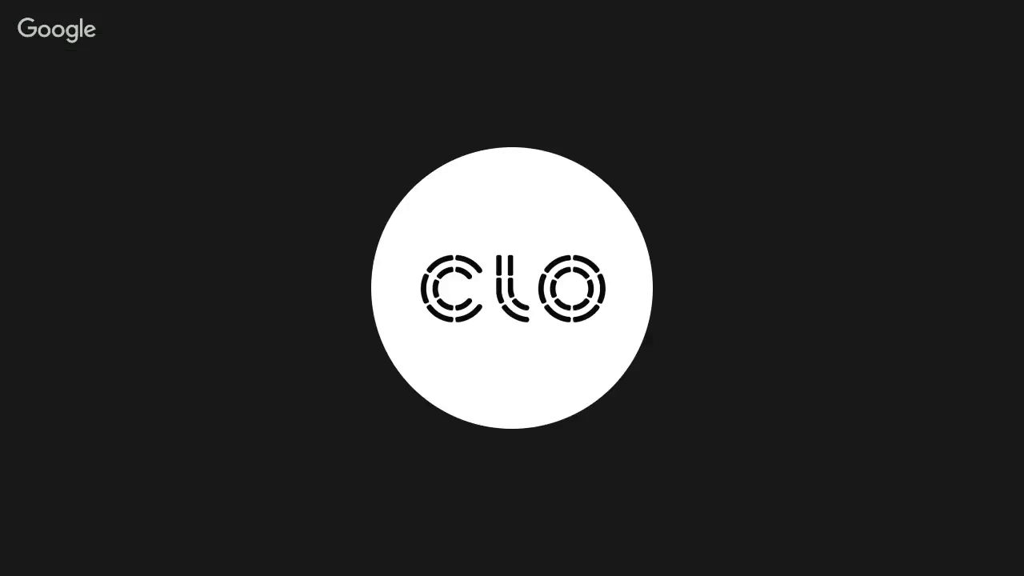